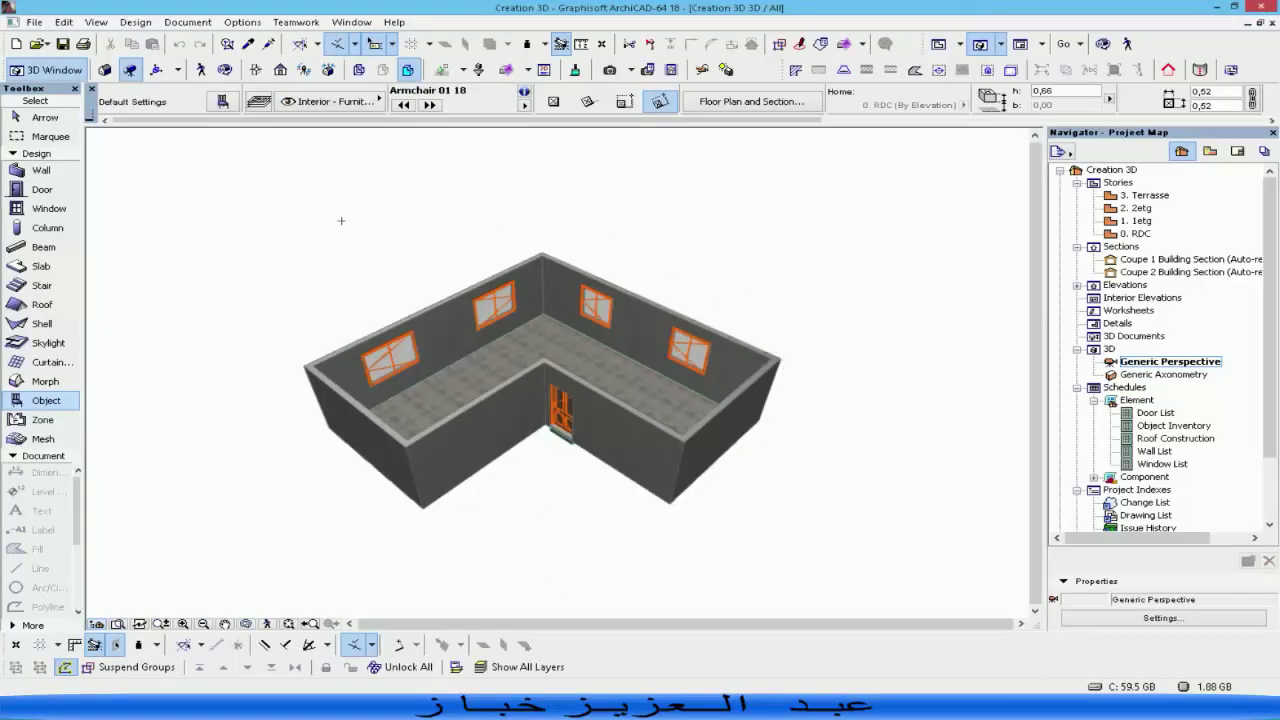
Leave object placement in the 3D view and open the 0. RDC floor plan.
right_click(229, 398)
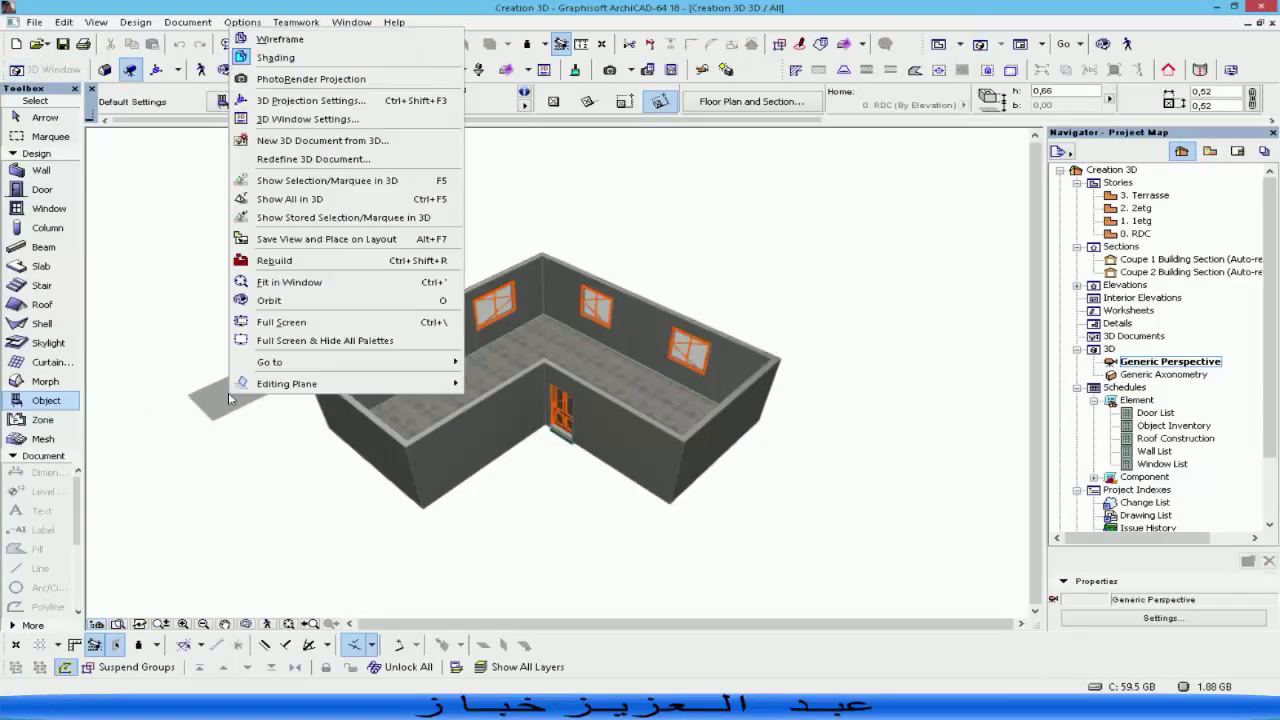
click(40, 118)
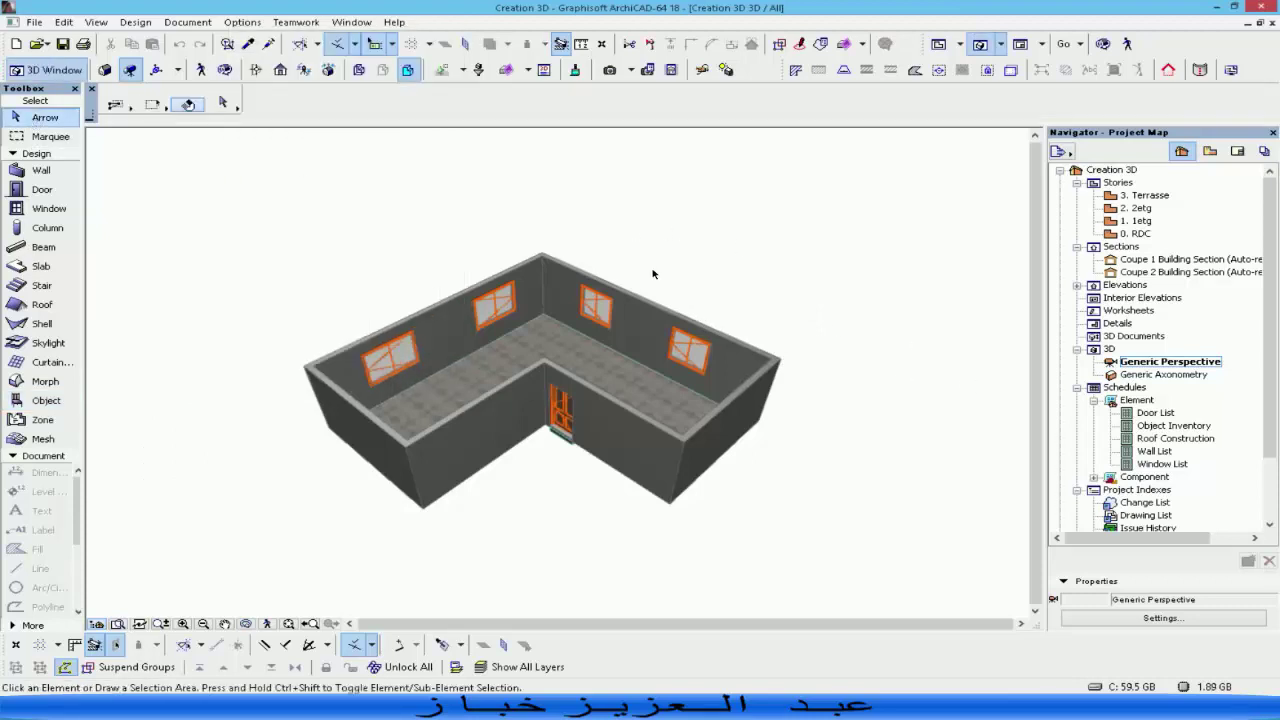
mouse_move(653, 274)
middle_down()
mouse_move(660, 326)
mouse_move(647, 283)
middle_up()
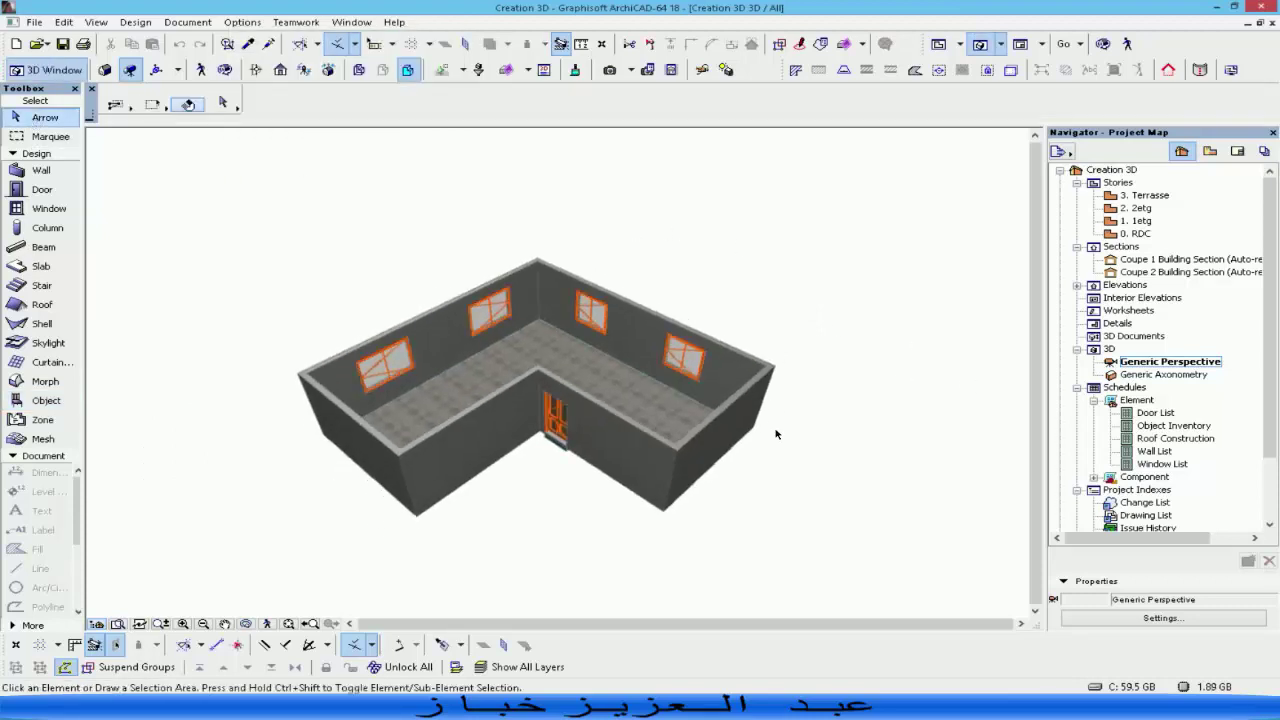
double_click(1138, 233)
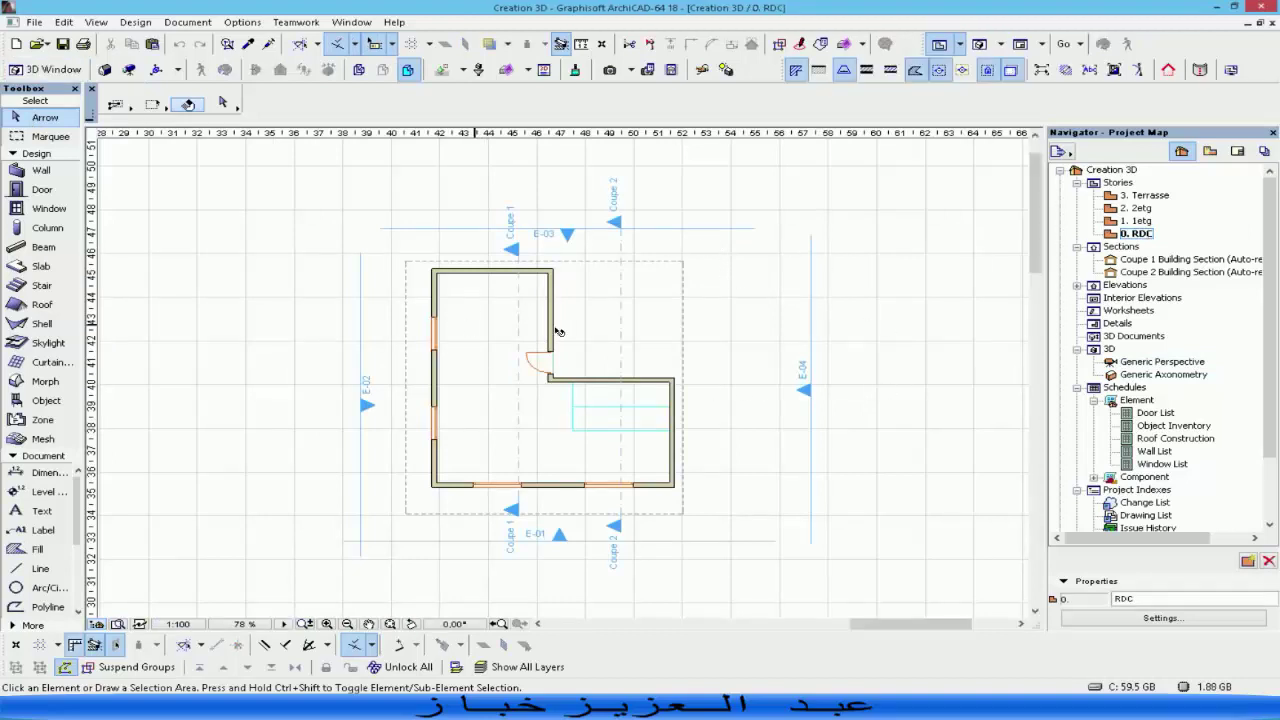
Review elevations E-01 to E-04 and the building sections Coupe 1 and Coupe 2.
click(1077, 285)
click(1143, 299)
double_click(1143, 299)
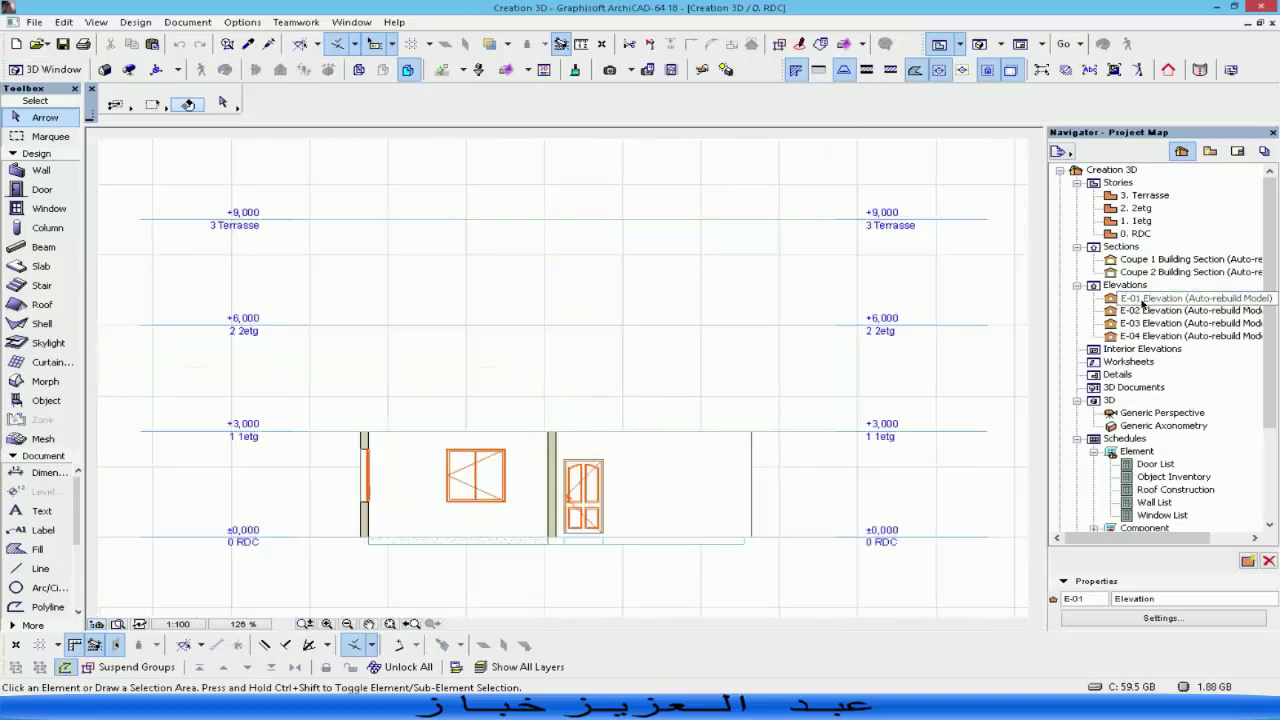
double_click(1145, 310)
double_click(1145, 323)
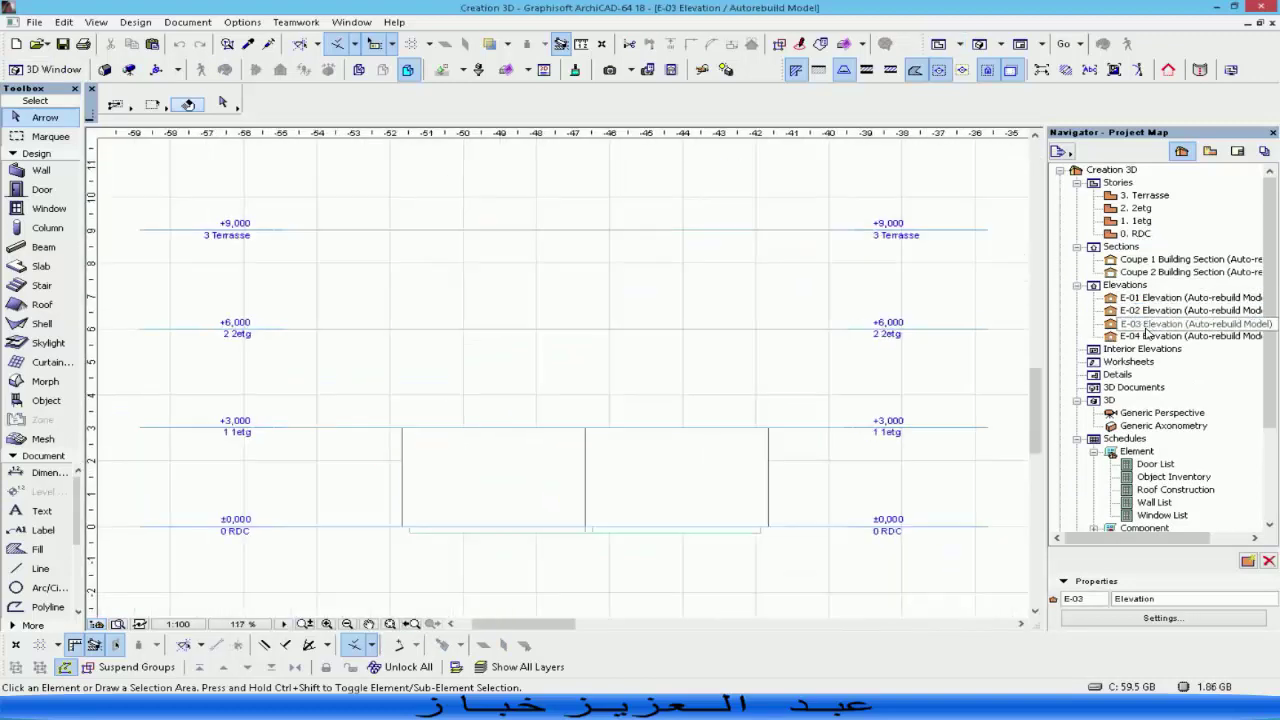
double_click(1145, 336)
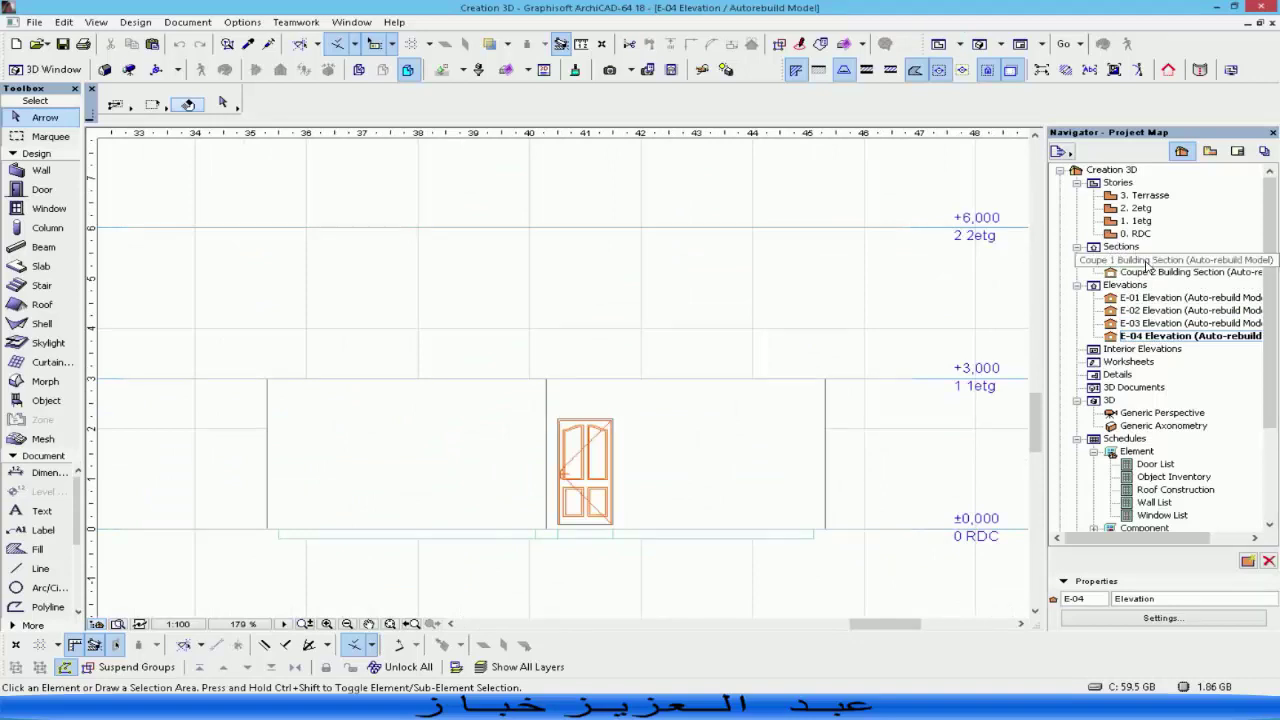
double_click(1146, 261)
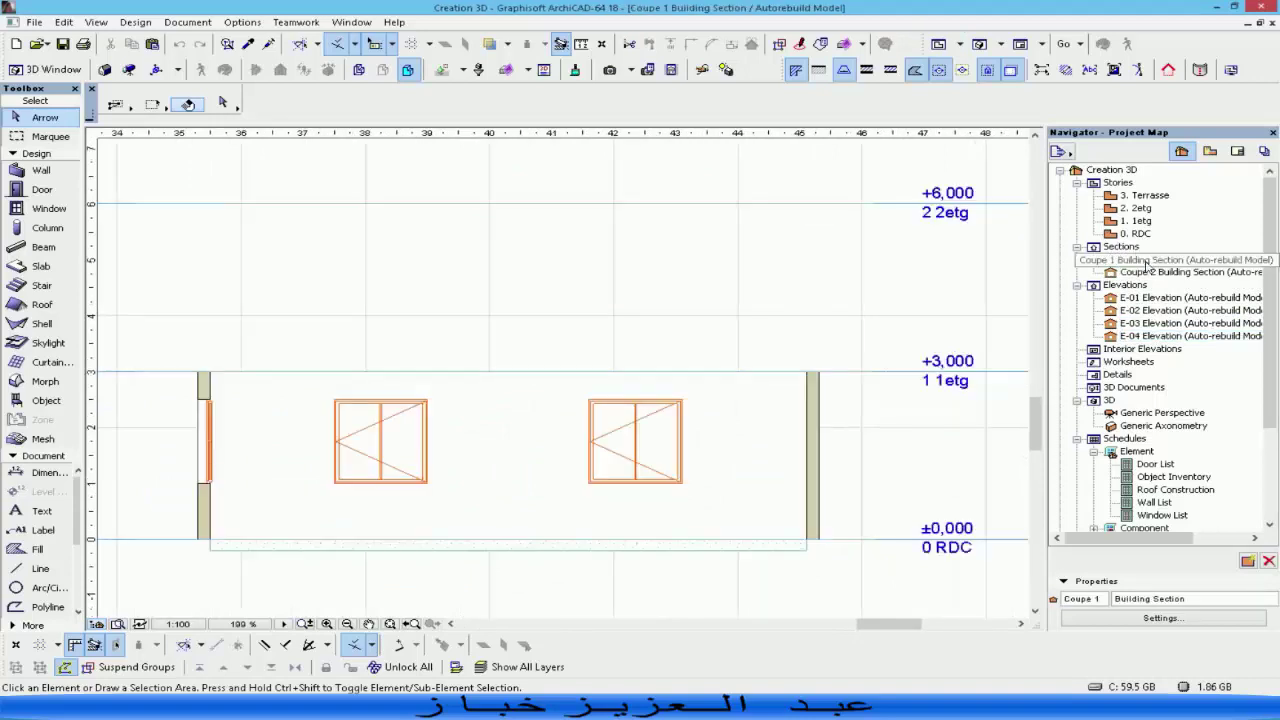
double_click(1147, 271)
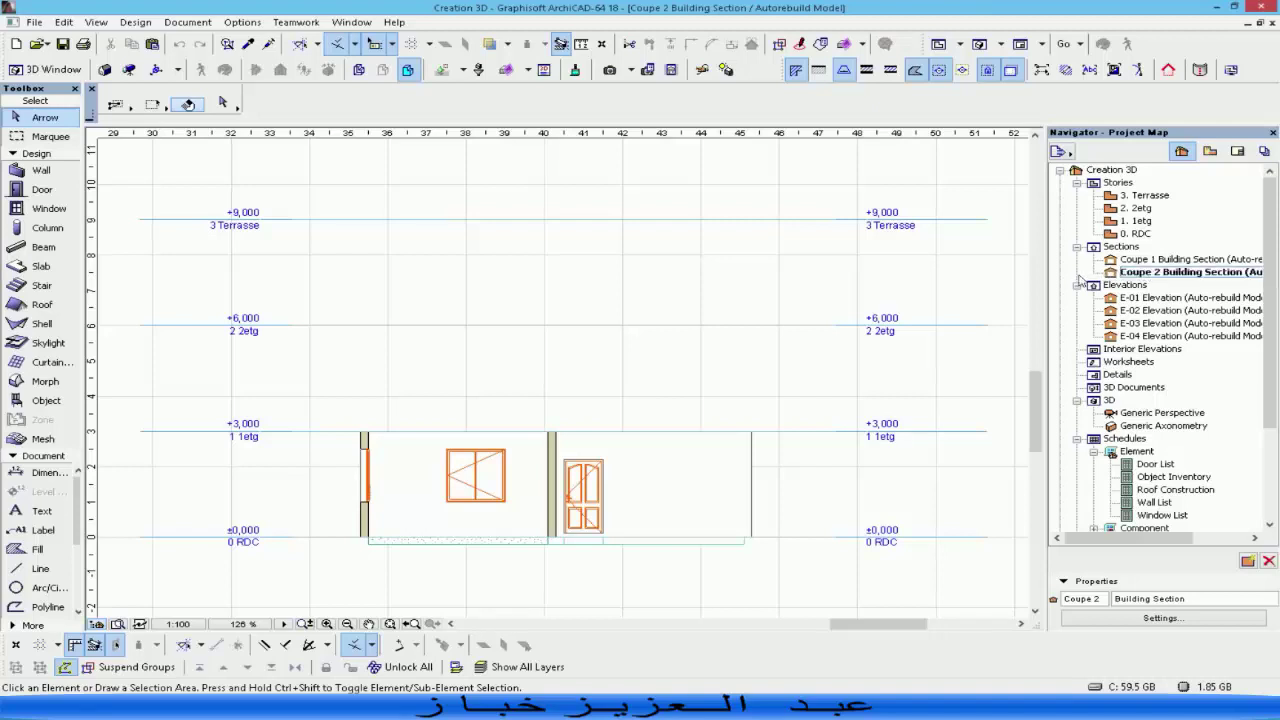
middle_drag(662, 468, 660, 402)
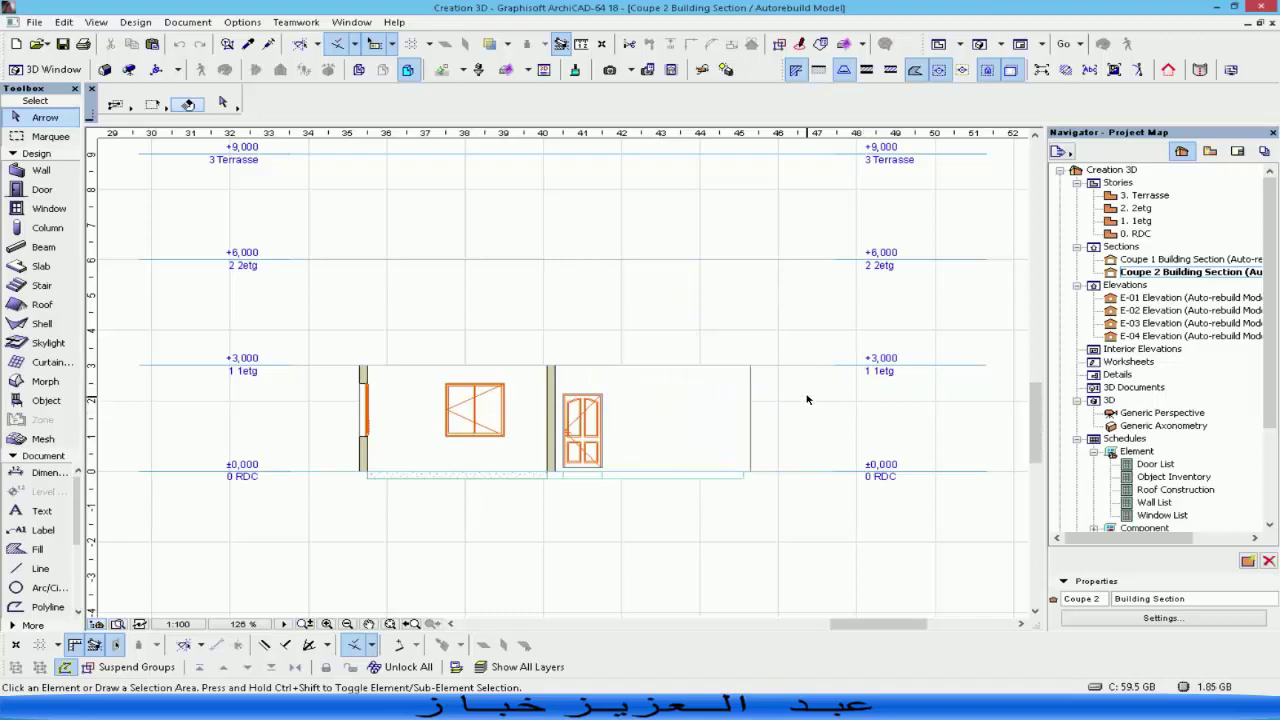
On the 0. RDC floor plan, delete elevation markers E-03 and E-02 along with their viewpoints.
double_click(1124, 233)
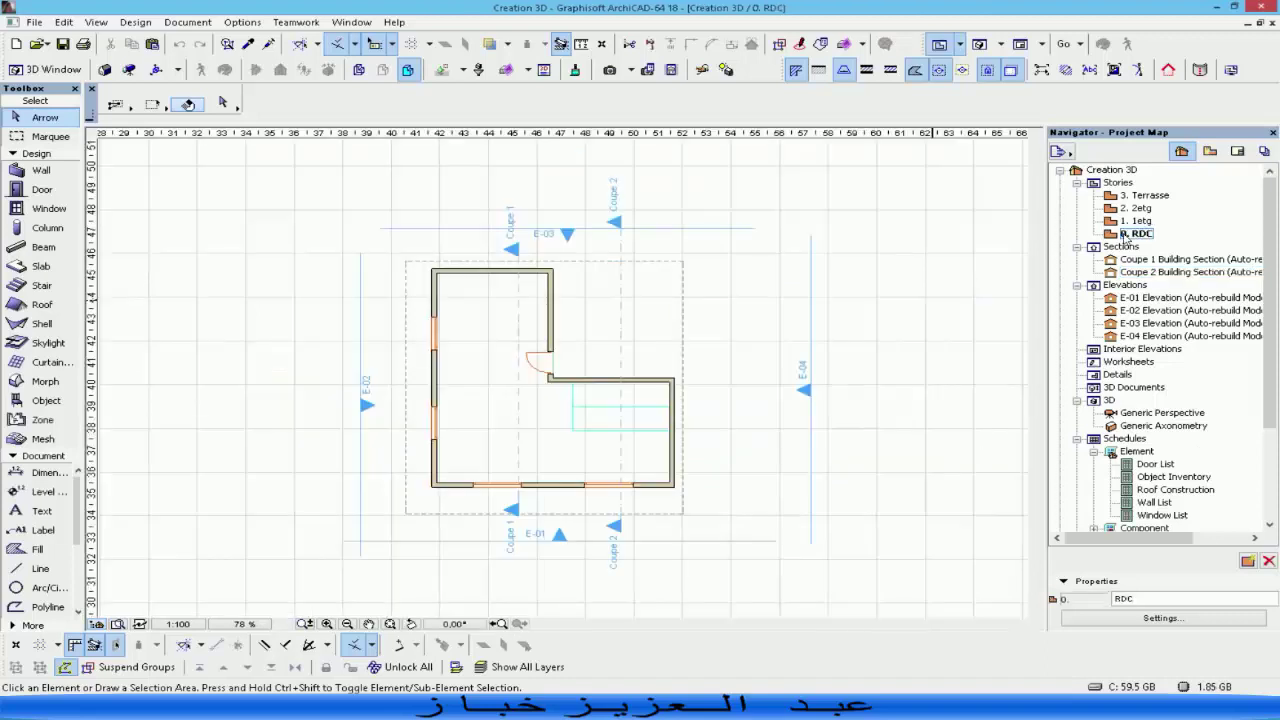
click(485, 231)
key(Delete)
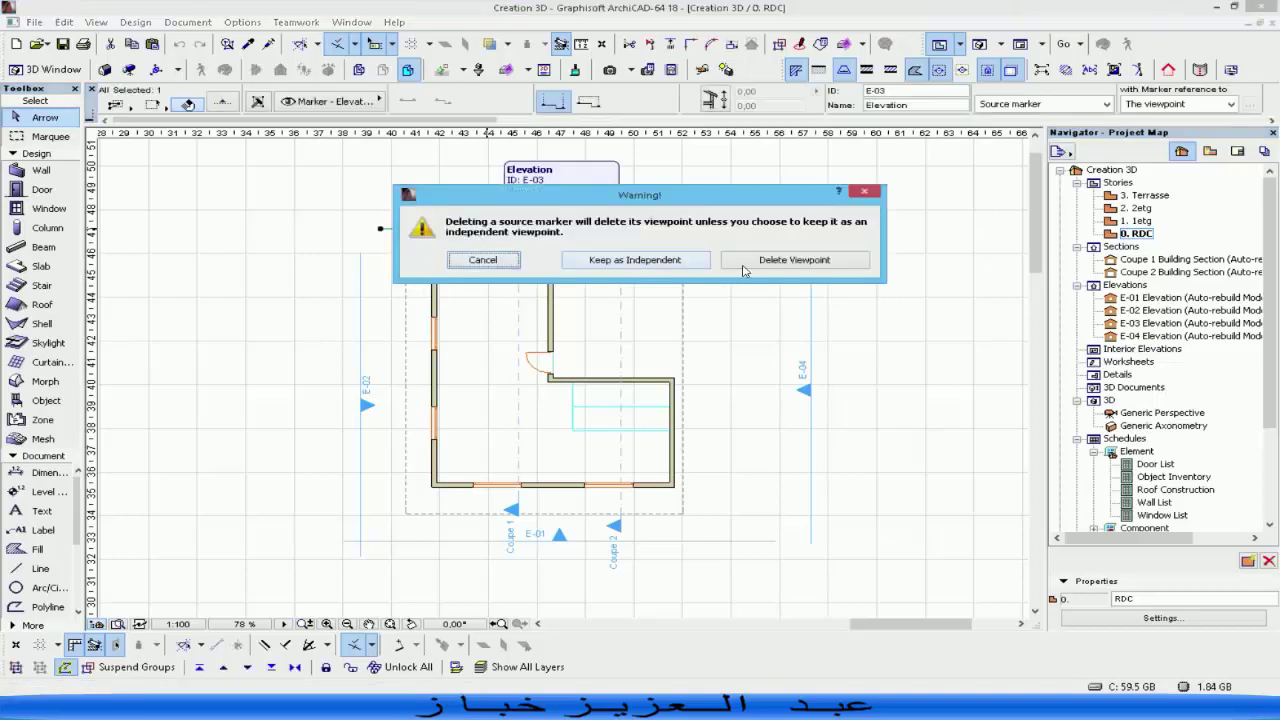
click(845, 262)
click(815, 300)
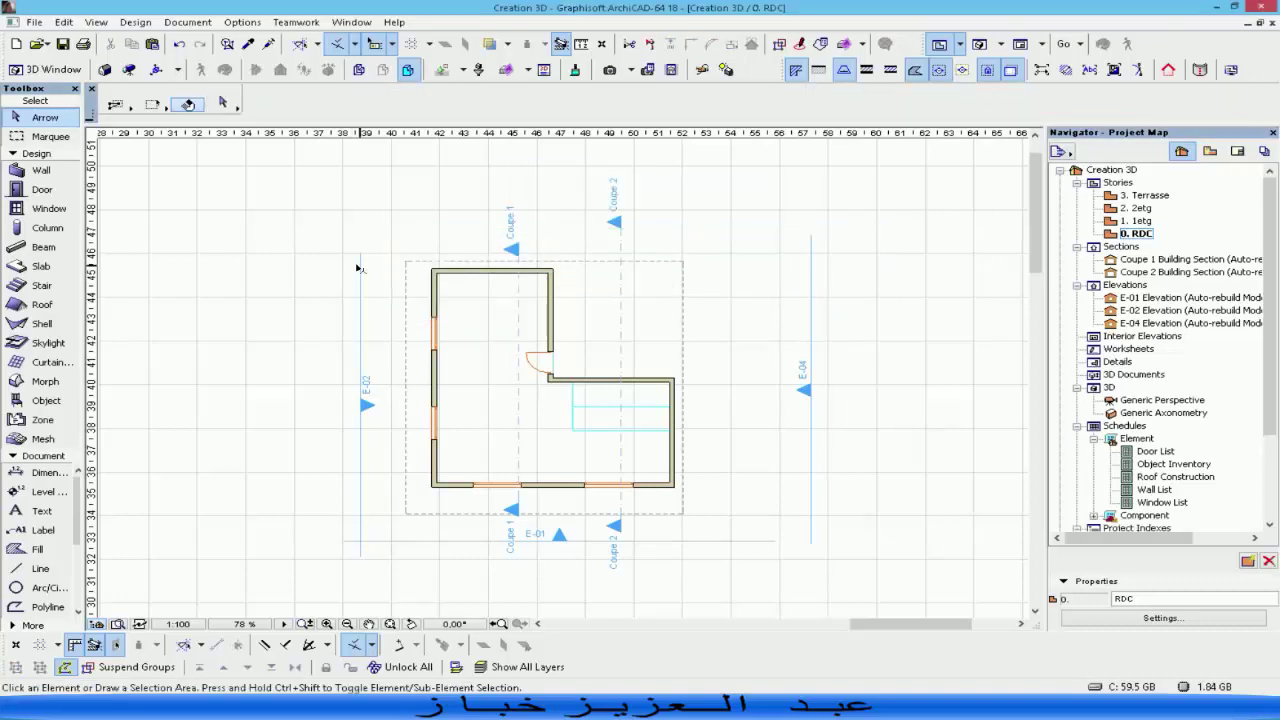
click(360, 265)
key(Delete)
click(800, 262)
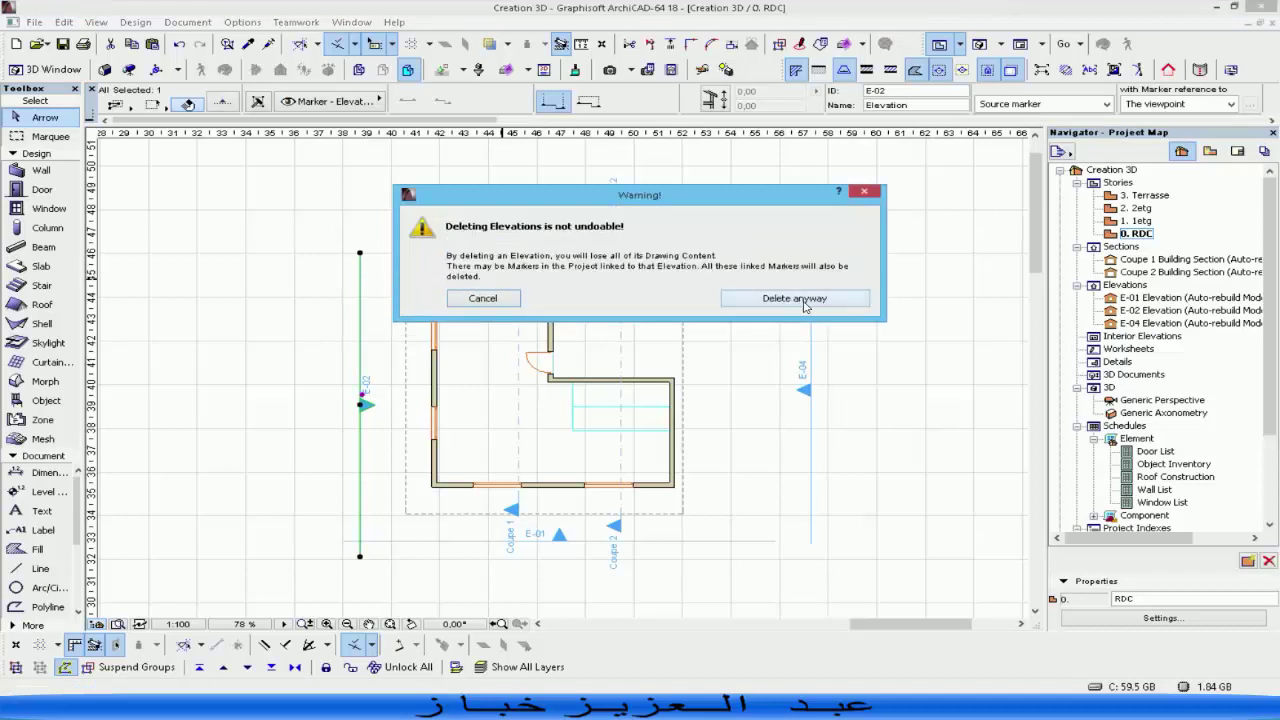
click(812, 300)
Delete elevation markers E-04 and E-01 and section markers Coupe 1 and Coupe 2 together with their viewpoints.
click(810, 307)
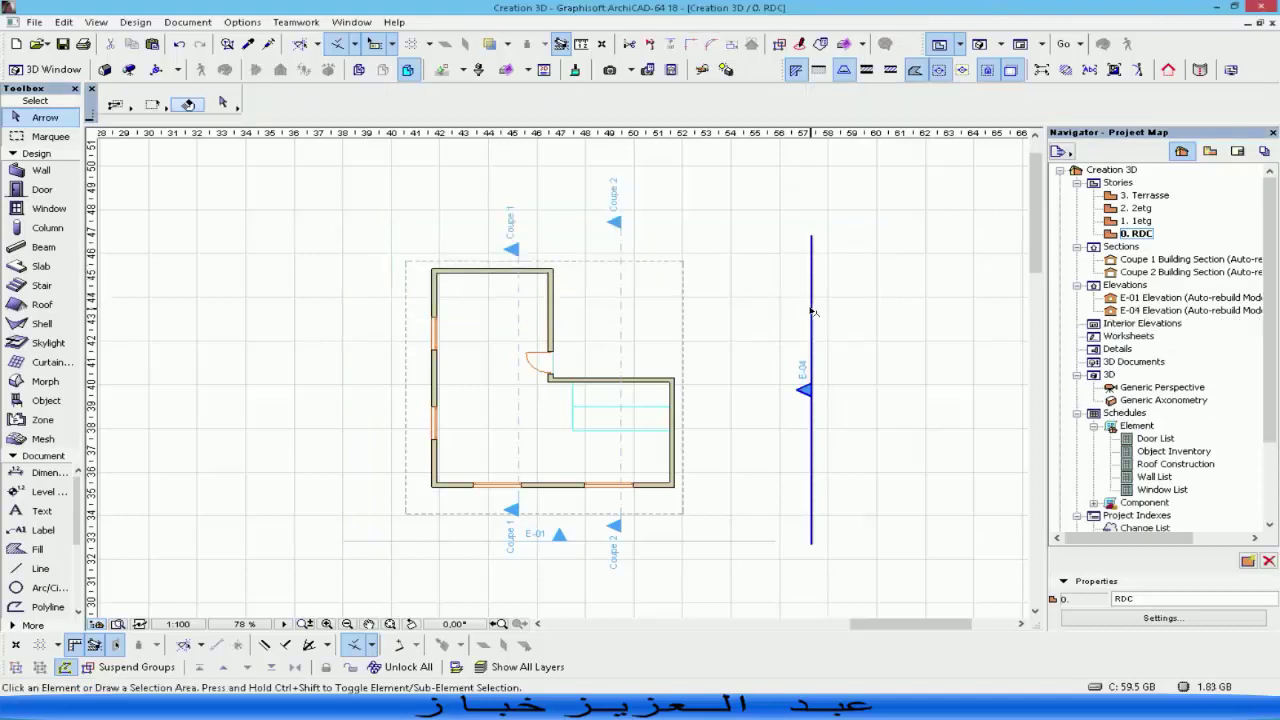
shift+click(605, 538)
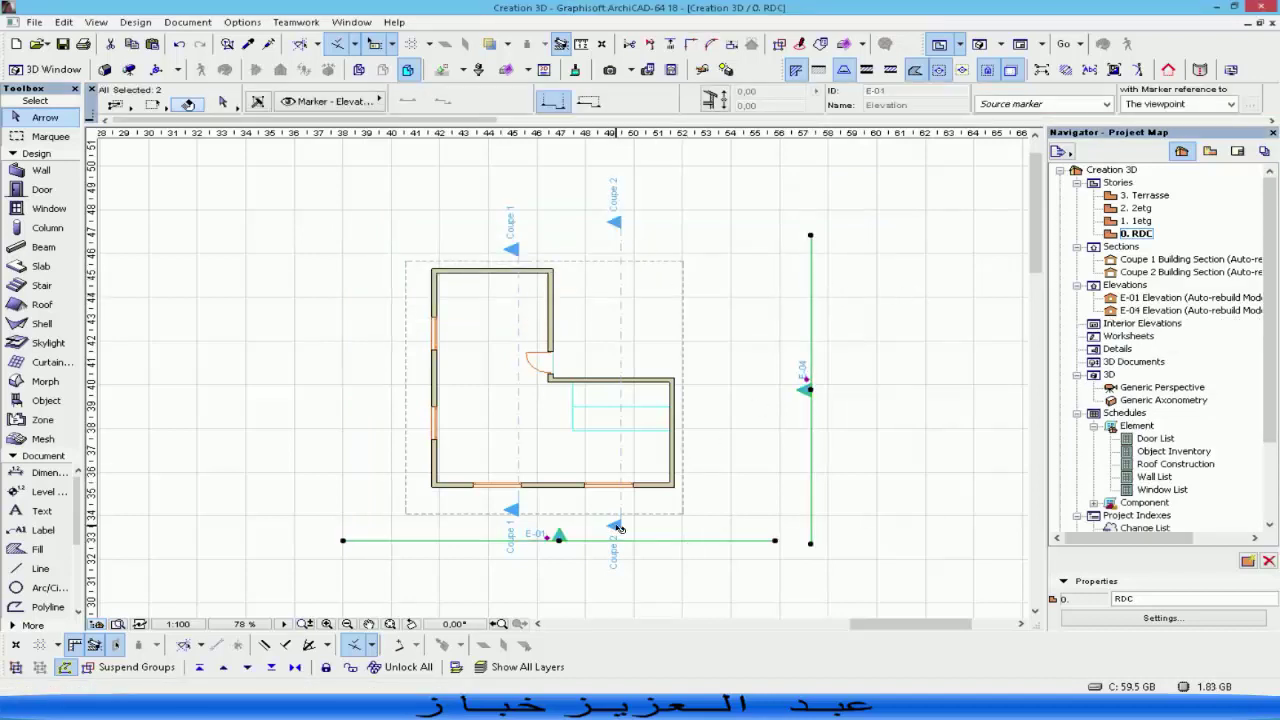
shift+click(612, 527)
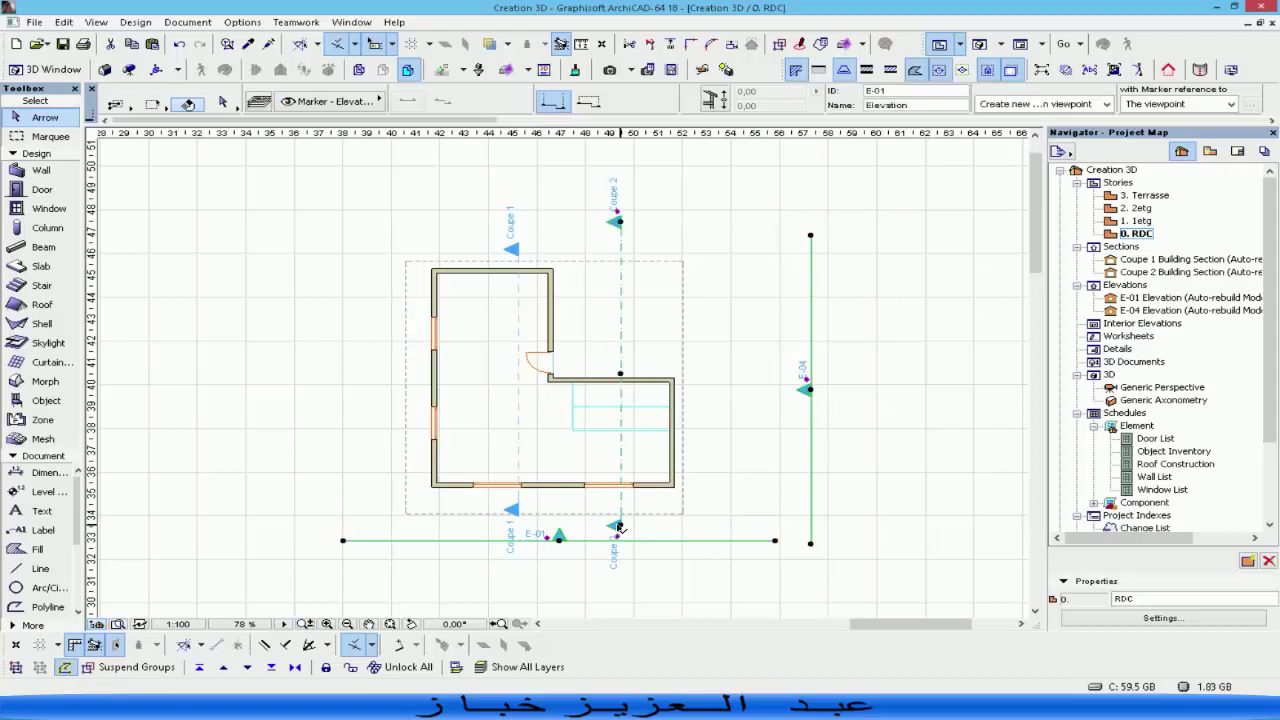
shift+click(516, 247)
key(Delete)
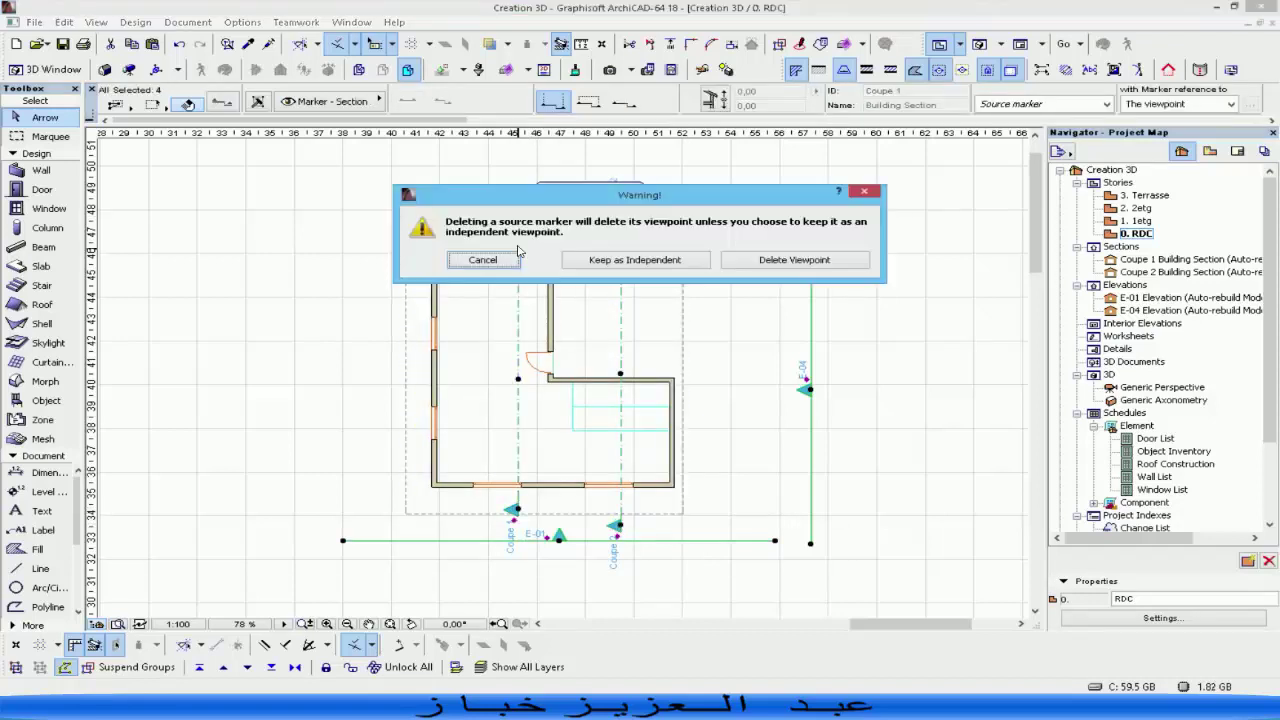
click(808, 262)
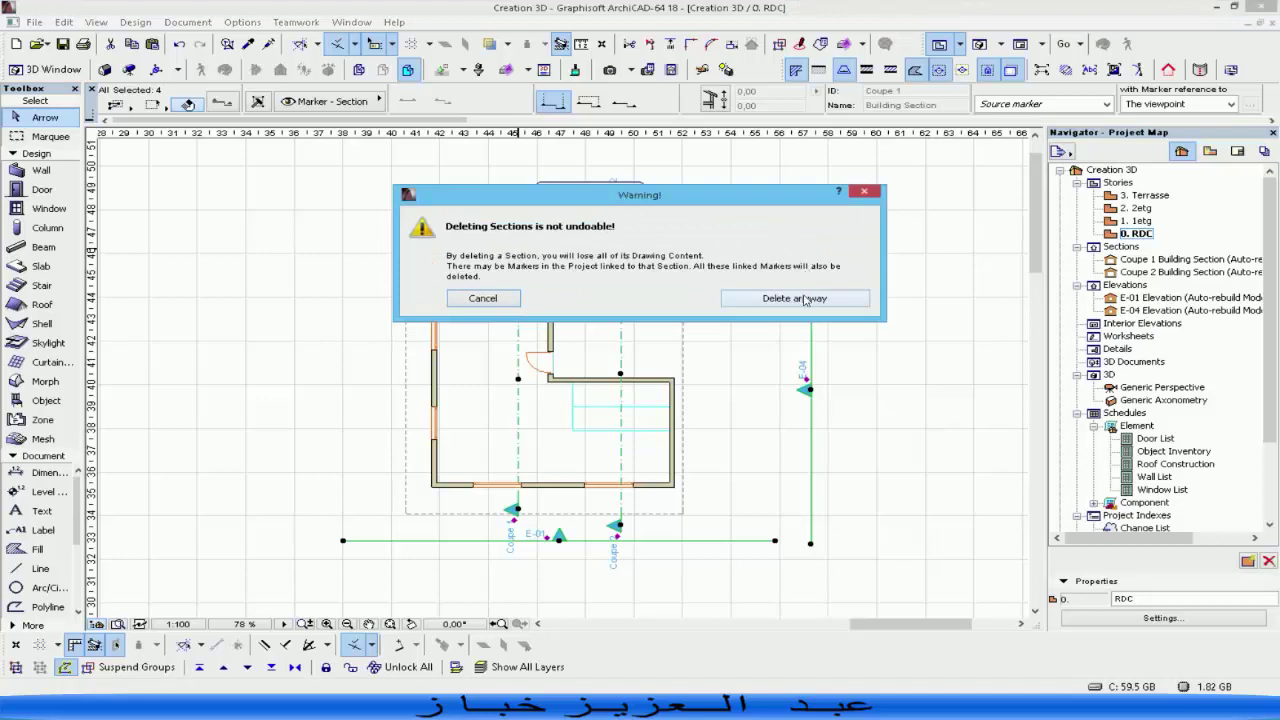
click(806, 298)
Check the drawing frame around the RDC plan and inspect the building from several angles in 3D.
middle_drag(587, 345, 600, 328)
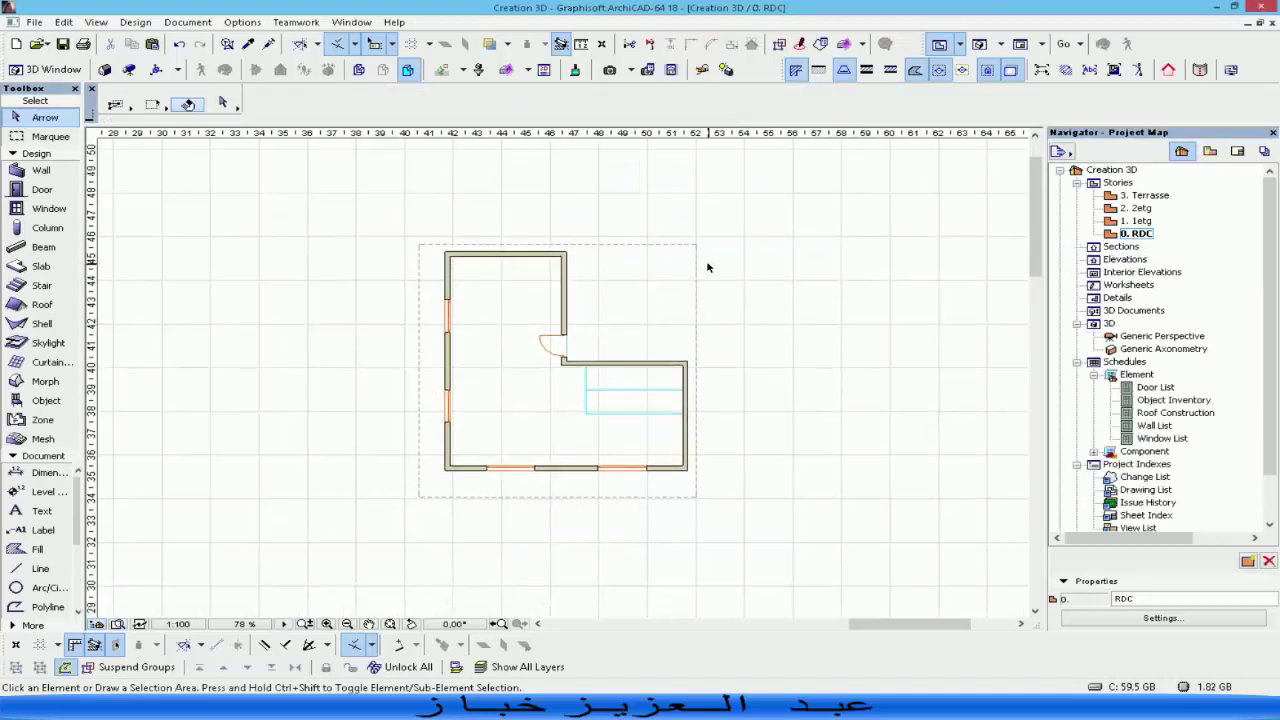
click(700, 248)
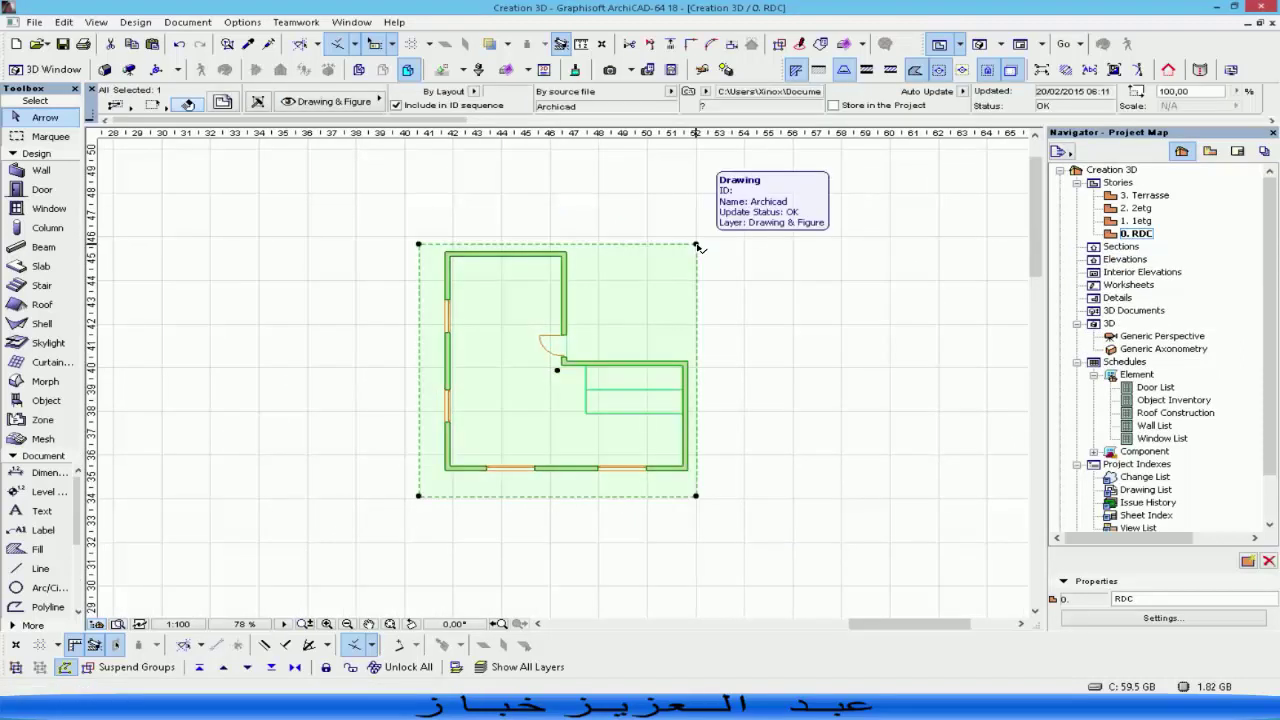
click(790, 297)
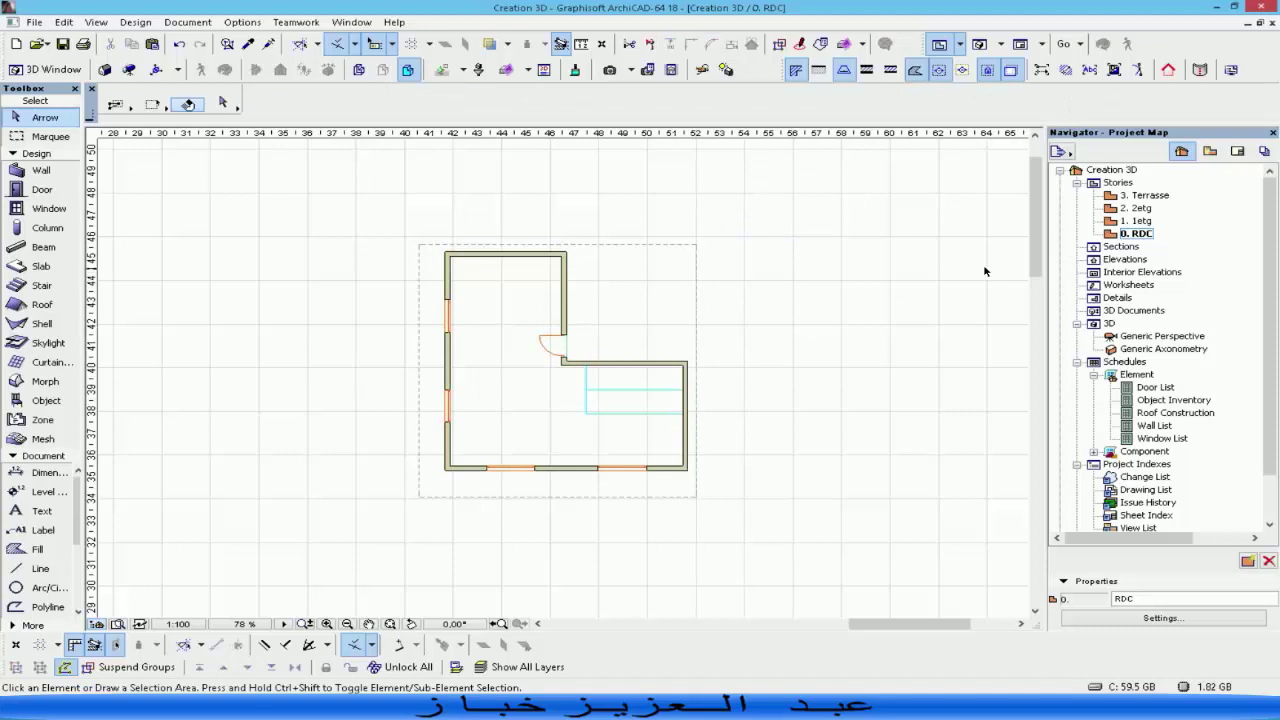
key(F3)
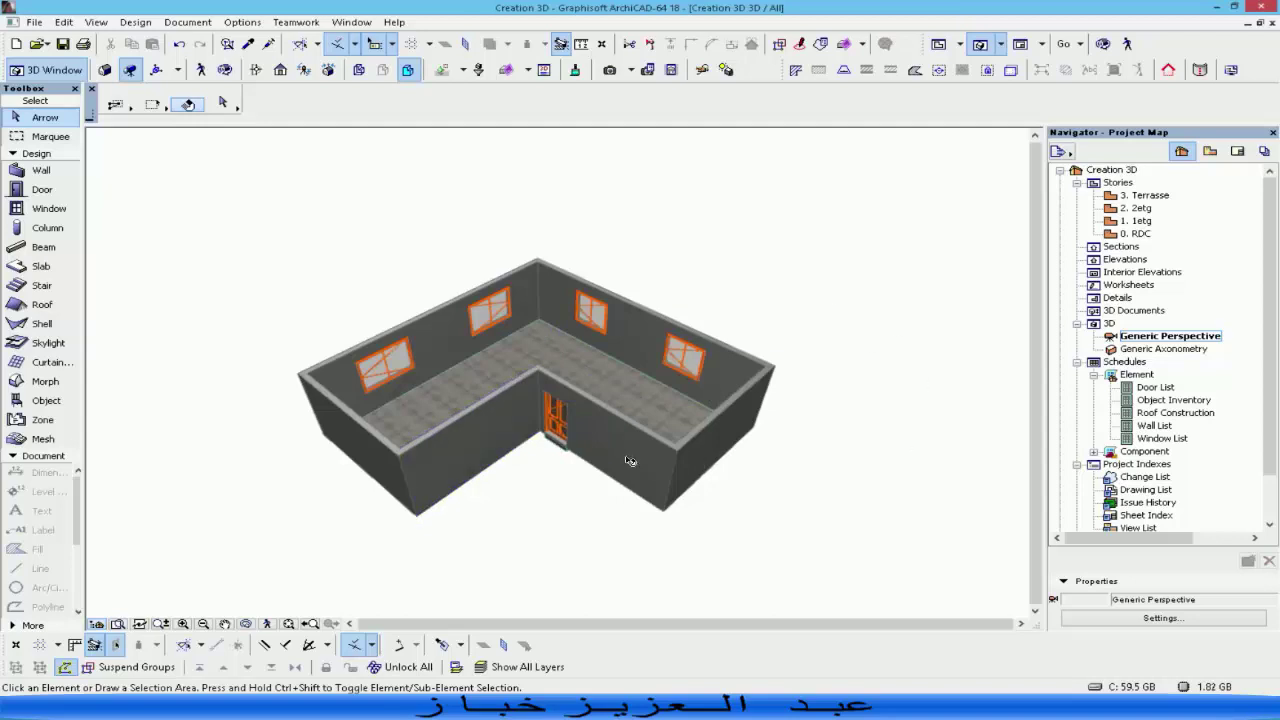
shift+middle_drag(631, 461, 686, 377)
shift+middle_drag(774, 416, 549, 394)
scroll(549, 394, down, 4)
middle_drag(826, 471, 614, 415)
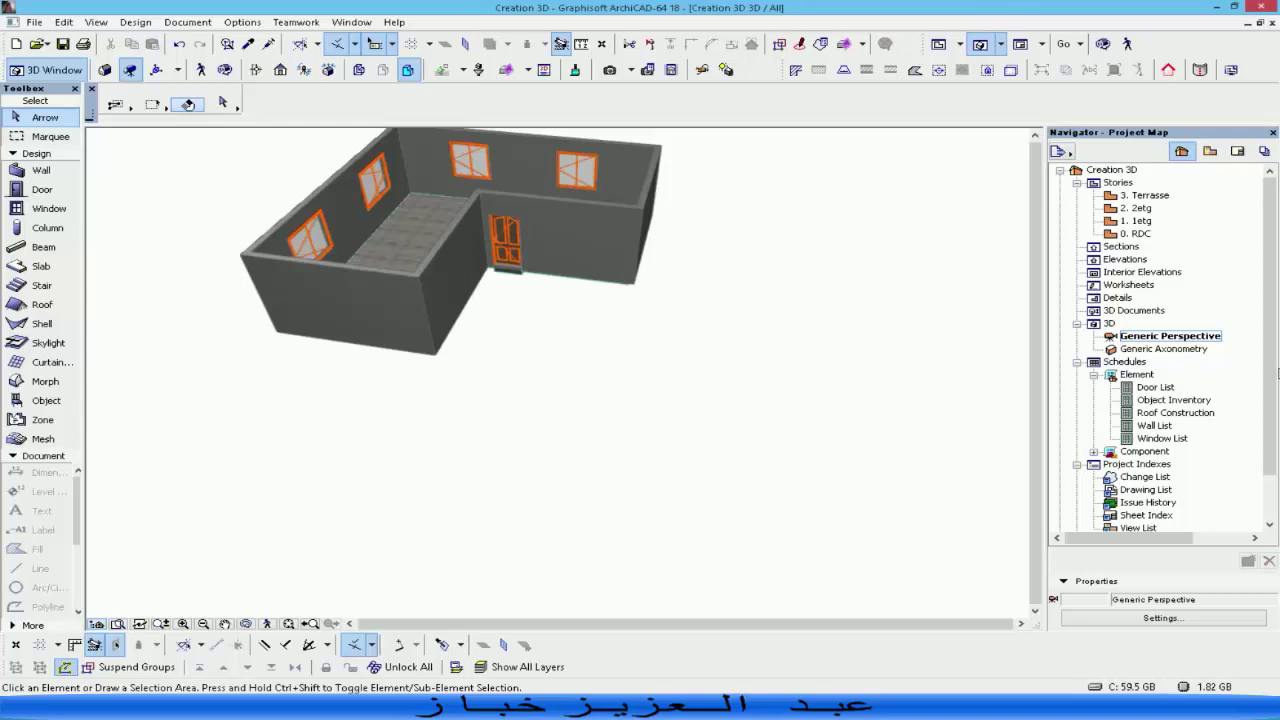
Open the 1. 1etg story and show the 0. RDC story as its trace reference.
double_click(1140, 230)
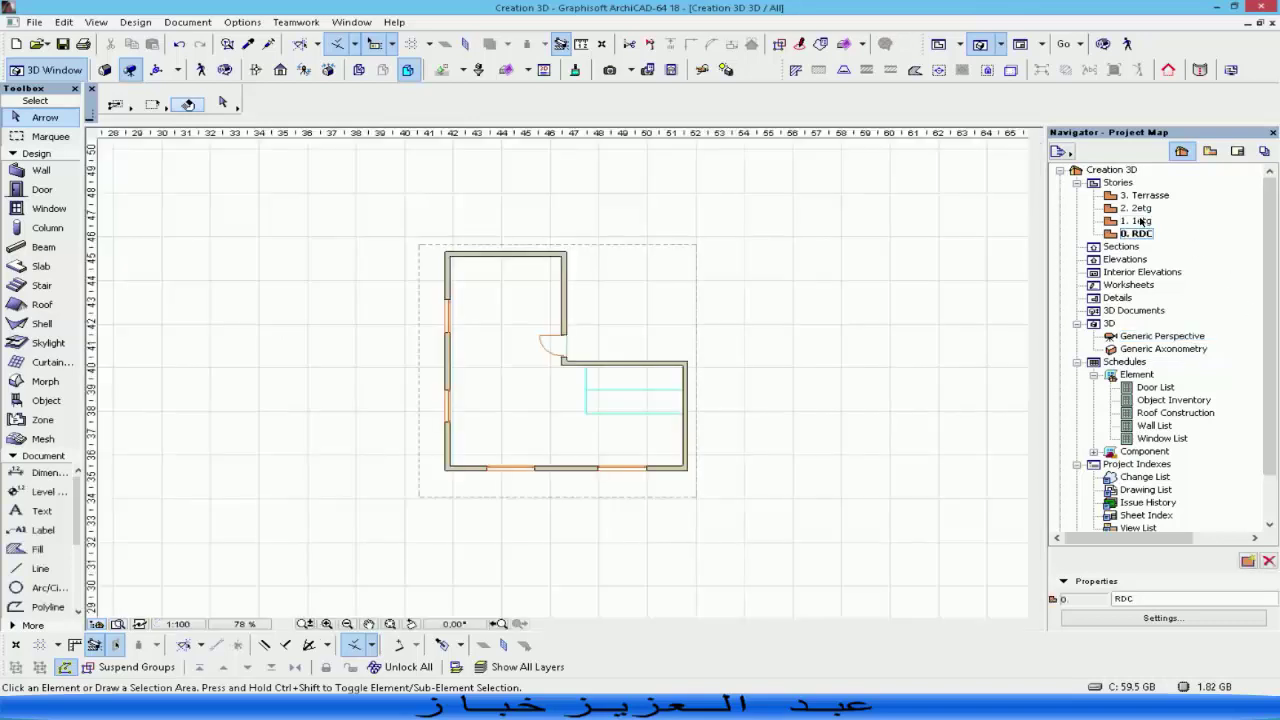
double_click(1140, 221)
right_click(1141, 234)
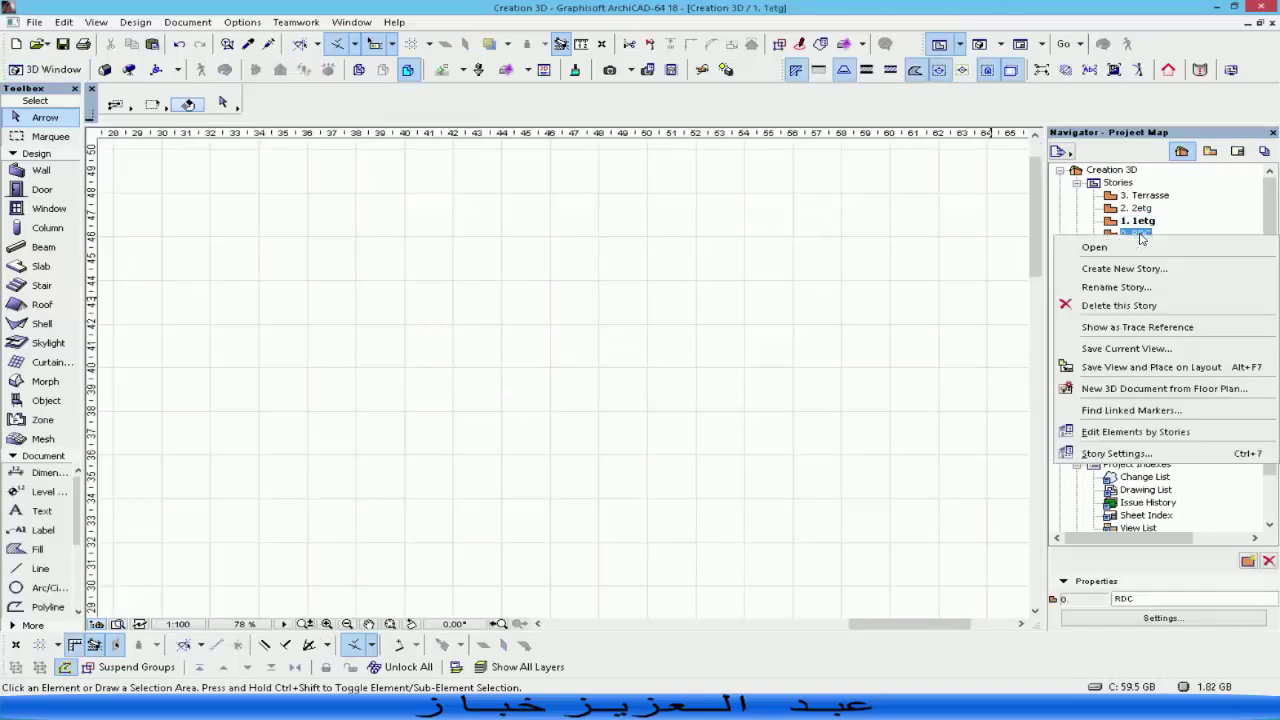
click(1092, 116)
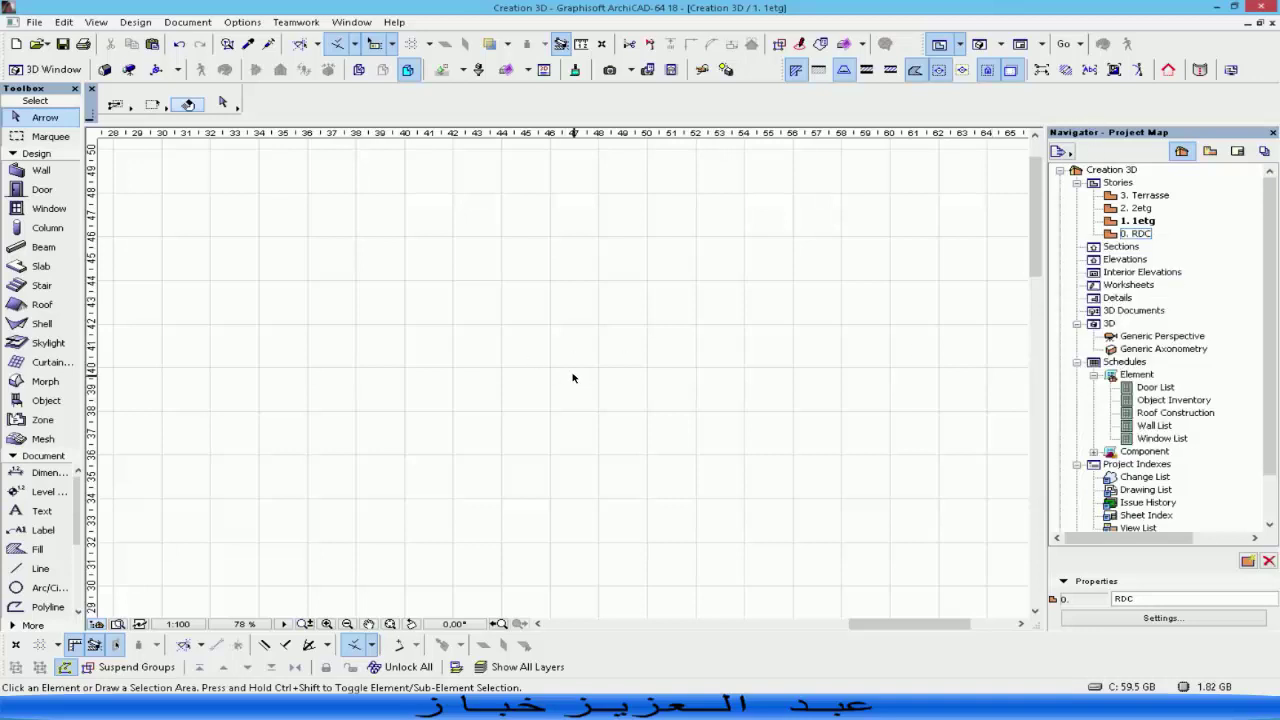
click(1143, 222)
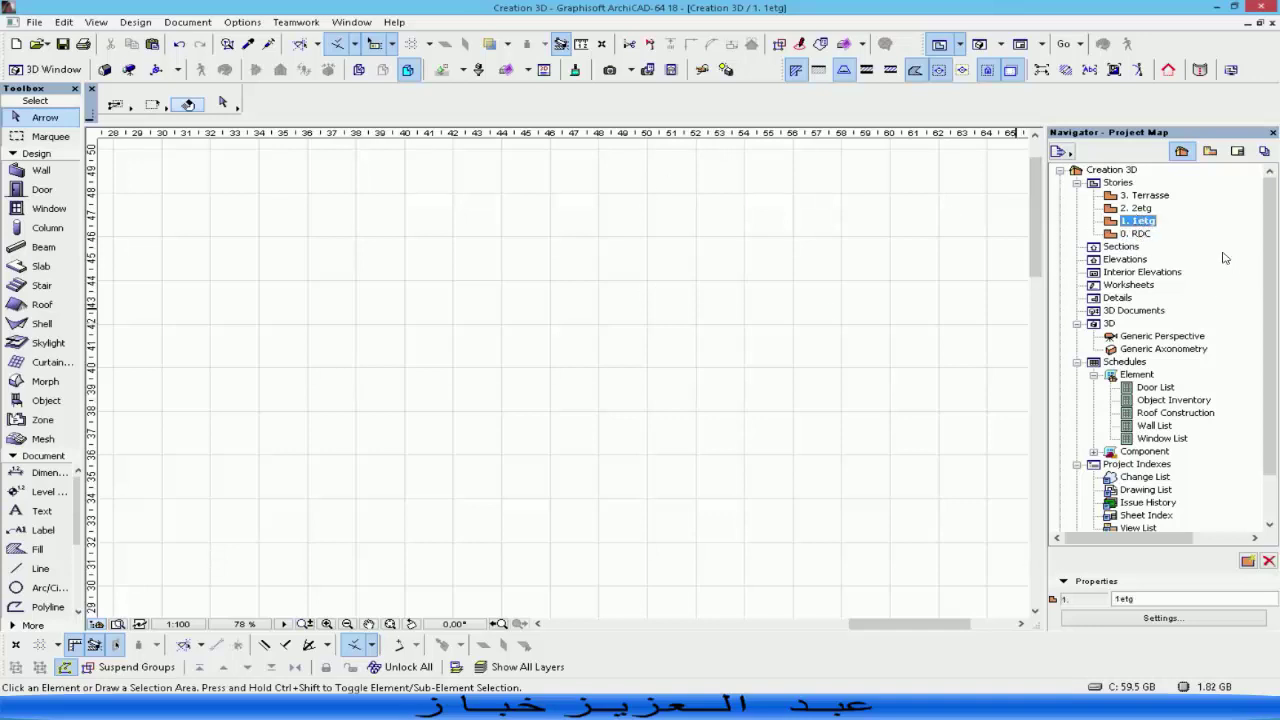
click(1132, 234)
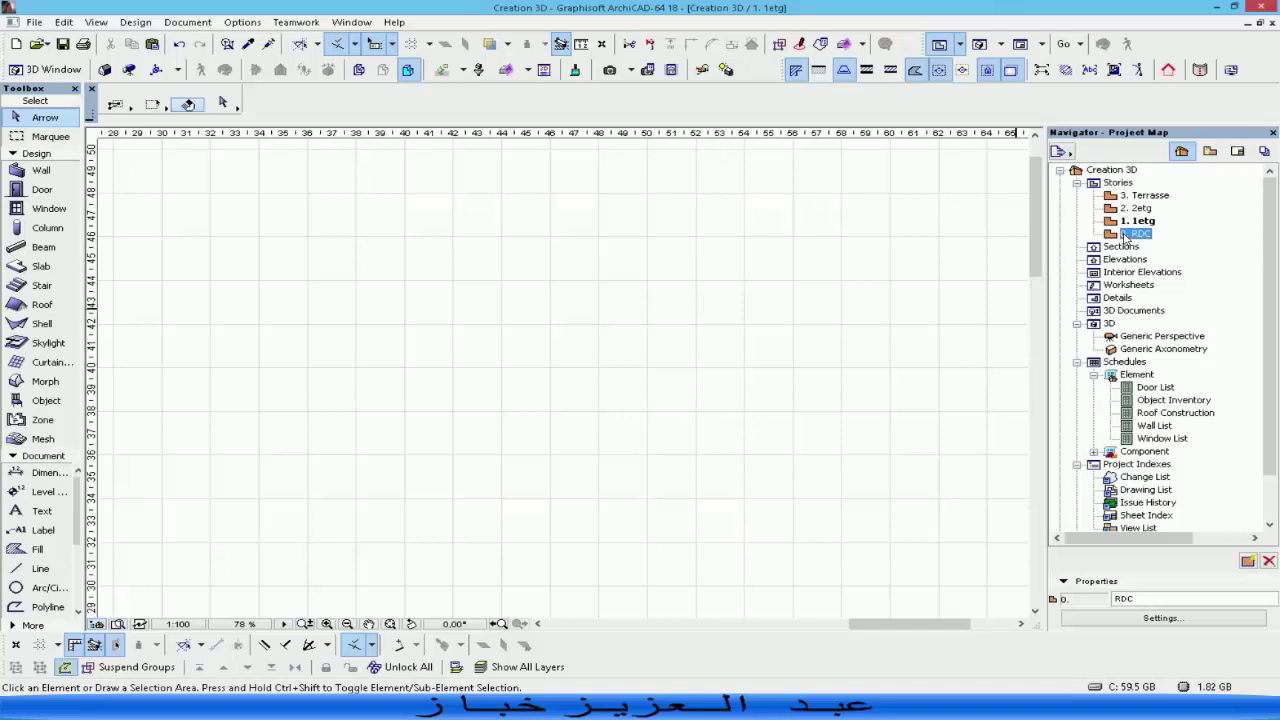
right_click(1125, 236)
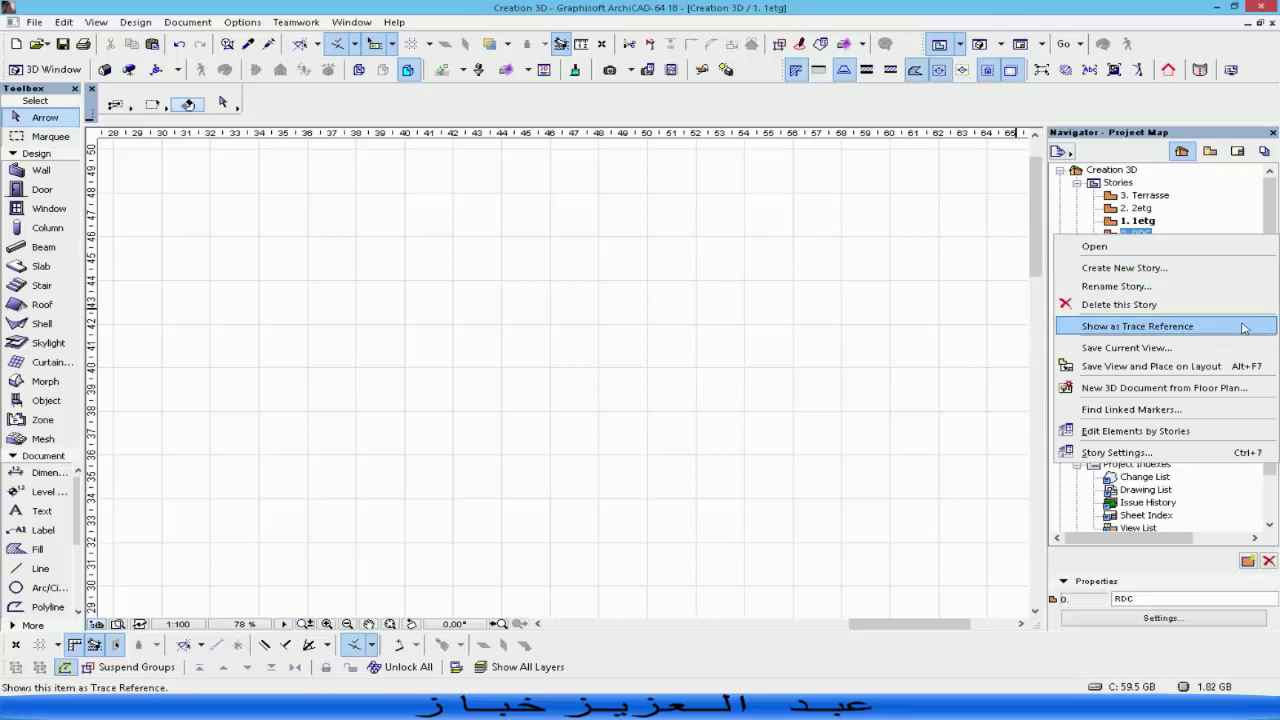
click(1152, 328)
Try to generate a slab from the outer wall outline of the RDC trace on the 1. 1etg story, then undo it.
scroll(600, 352, up, 3)
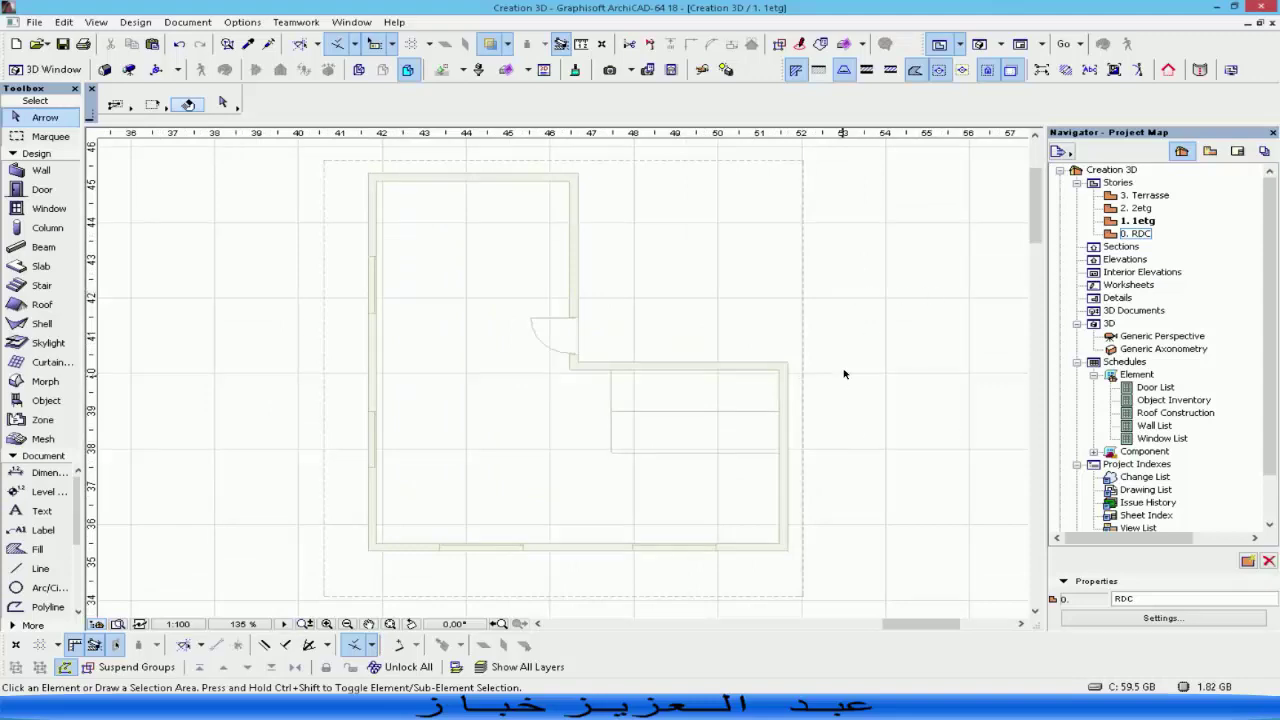
scroll(752, 400, down, 10)
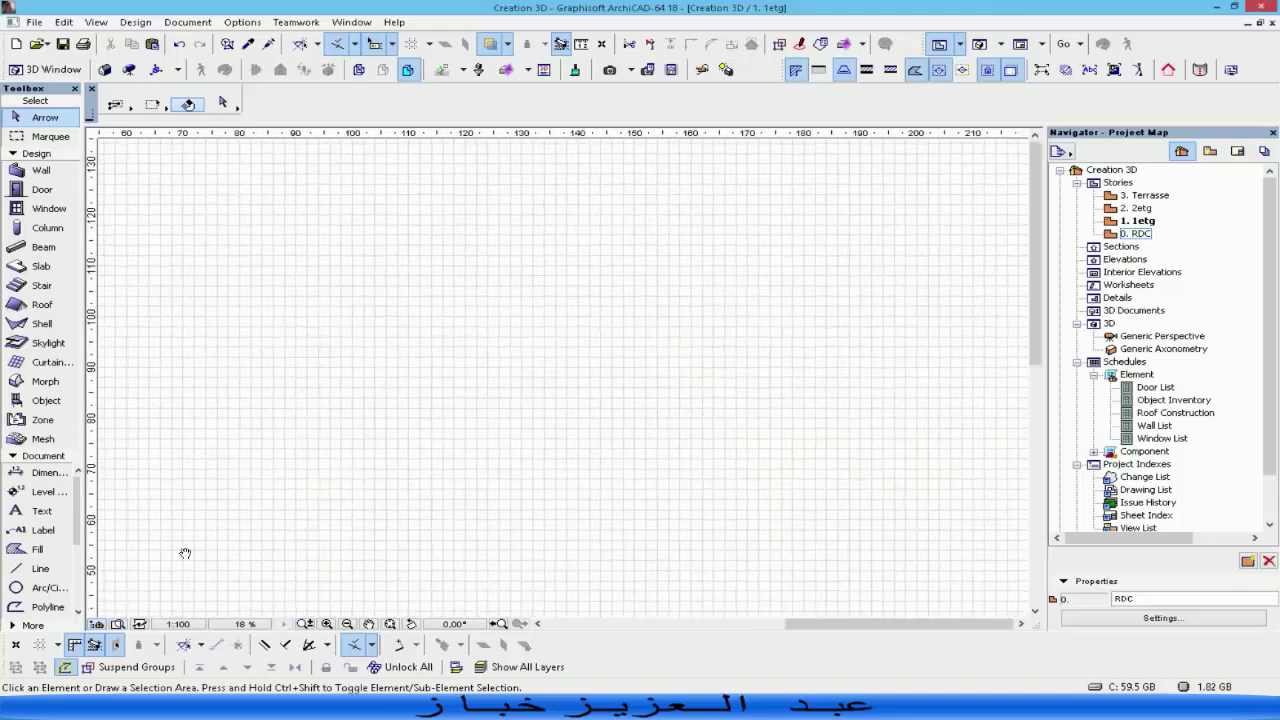
scroll(534, 321, up, 10)
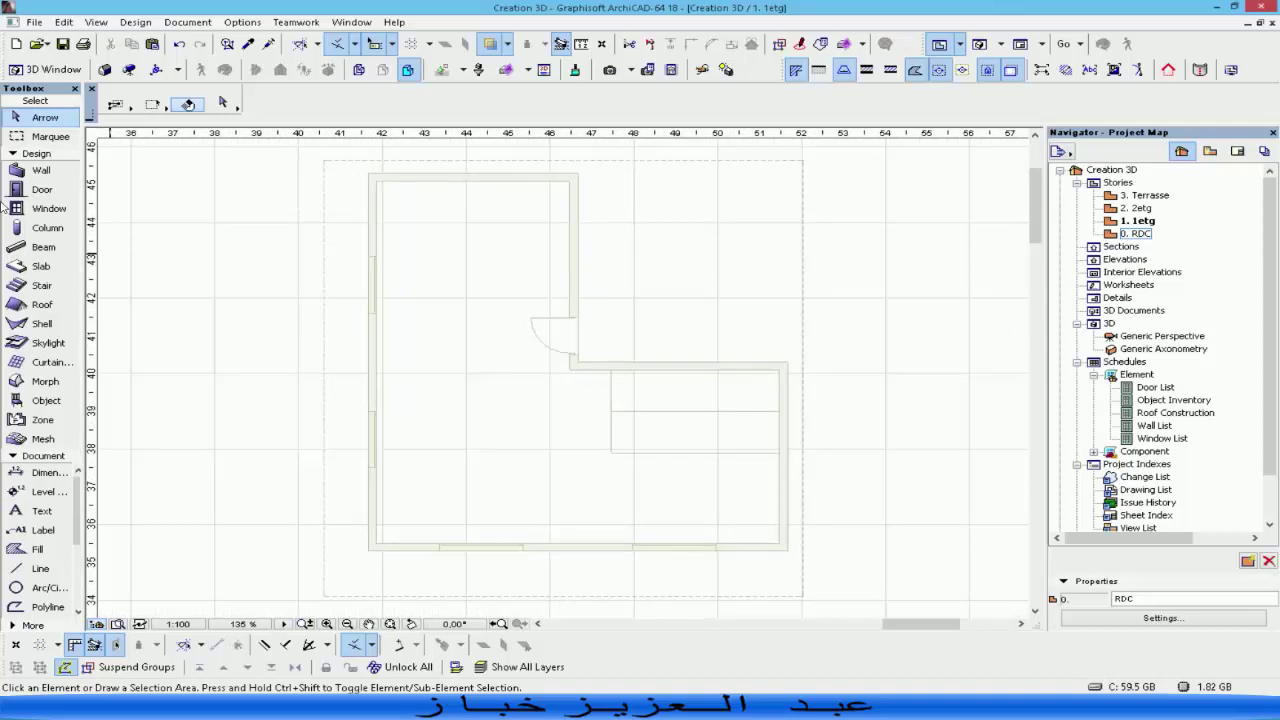
click(56, 267)
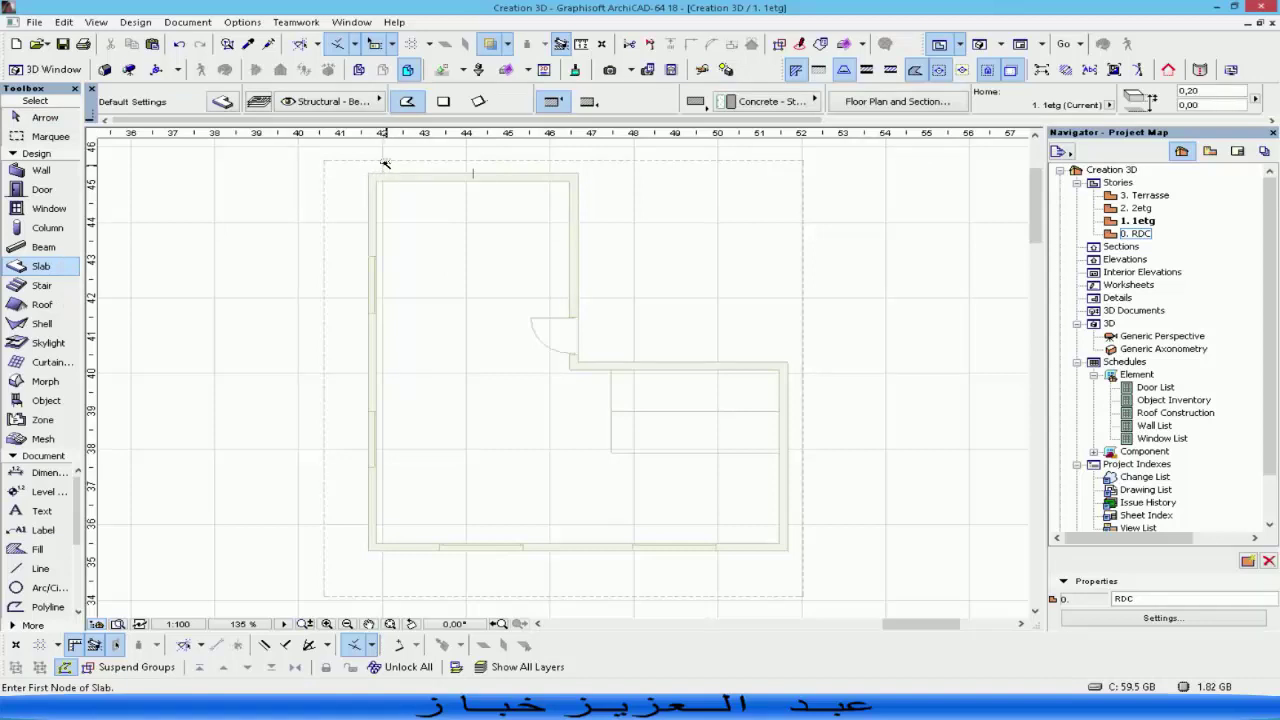
scroll(384, 165, up, 10)
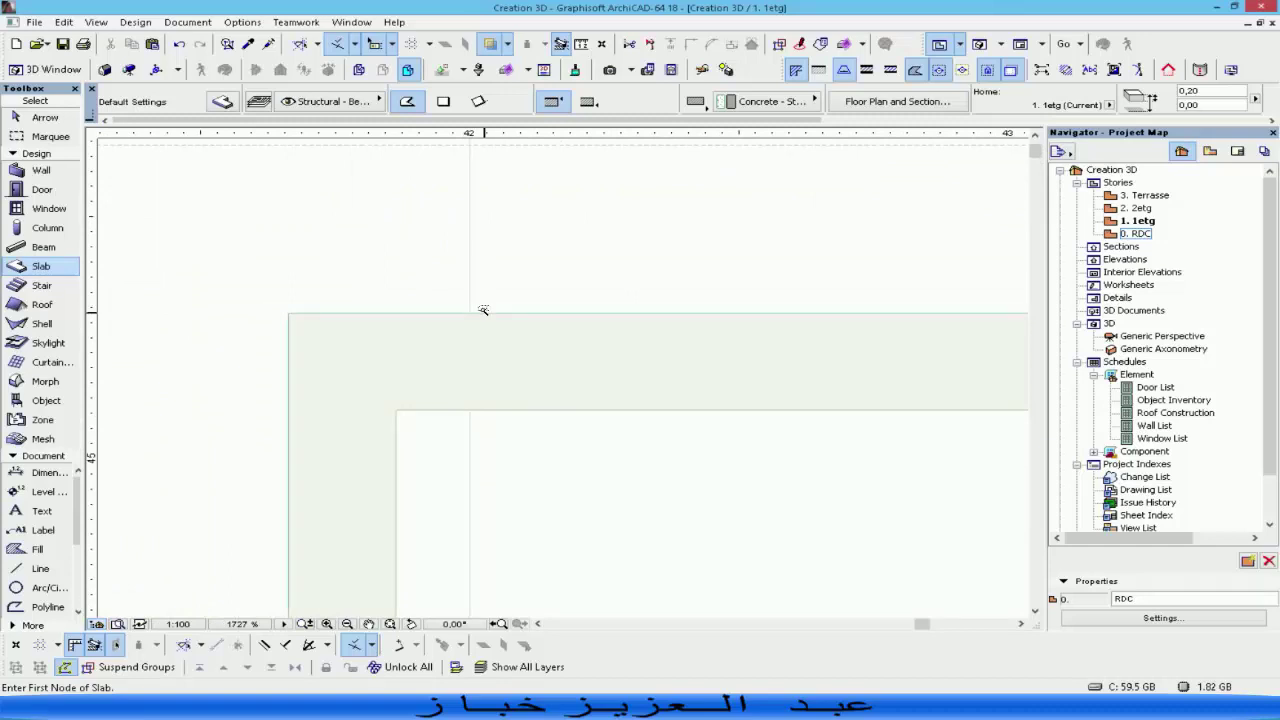
scroll(482, 310, down, 7)
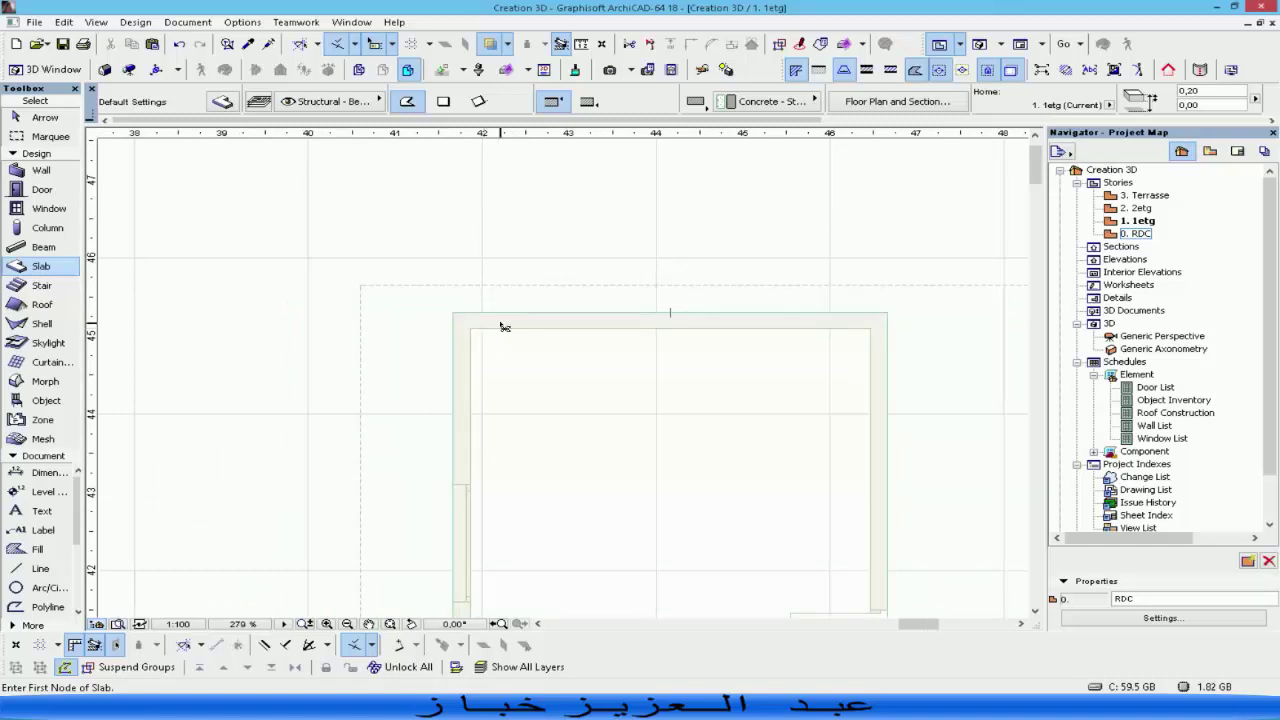
scroll(484, 335, up, 5)
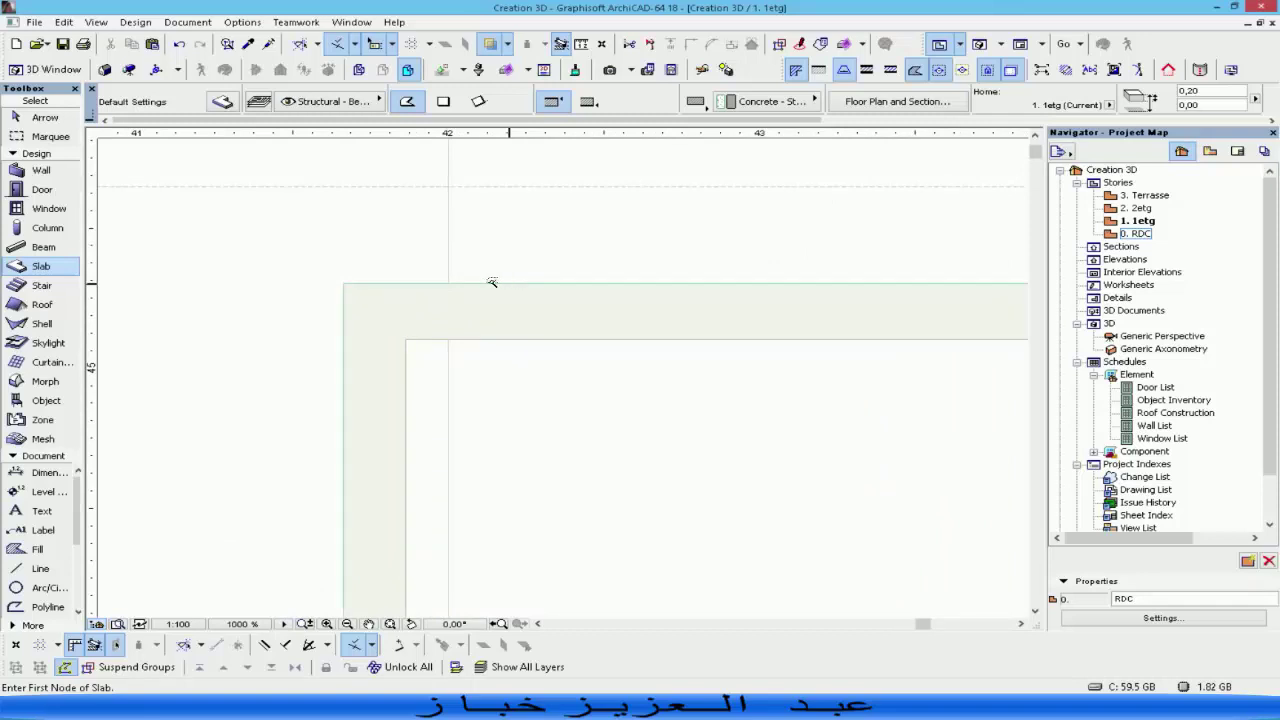
scroll(341, 281, down, 9)
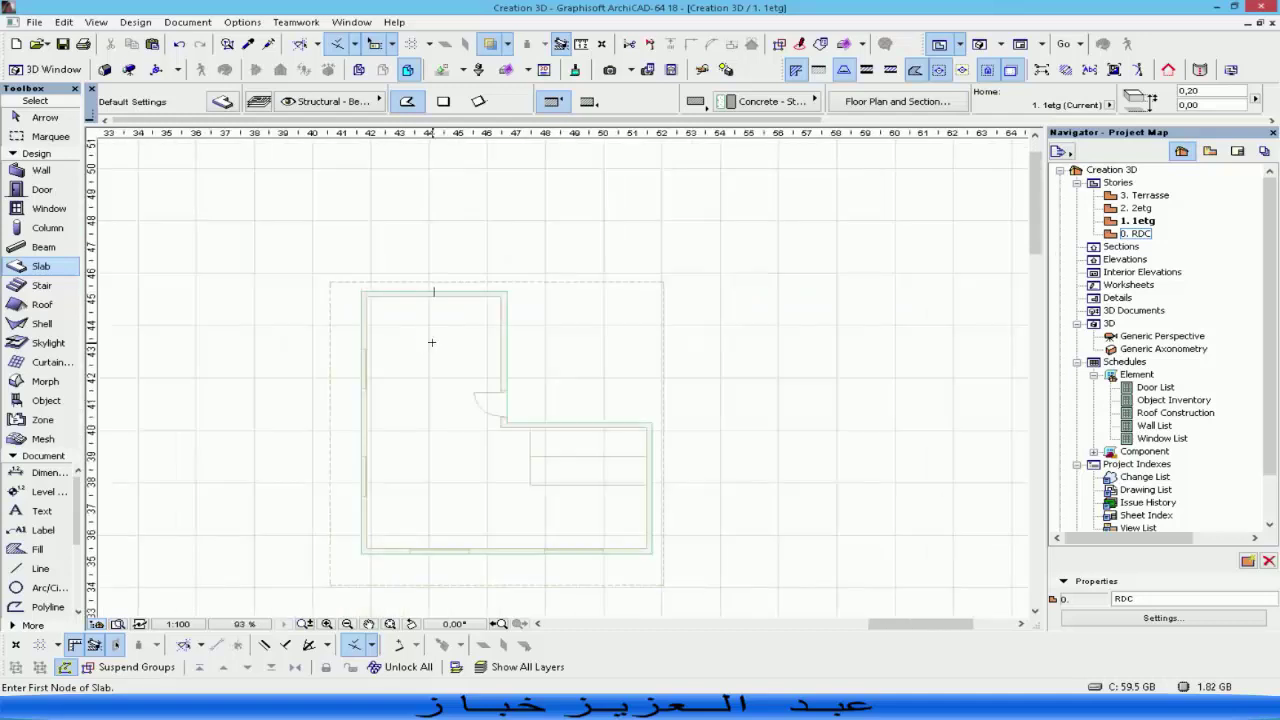
scroll(364, 292, up, 9)
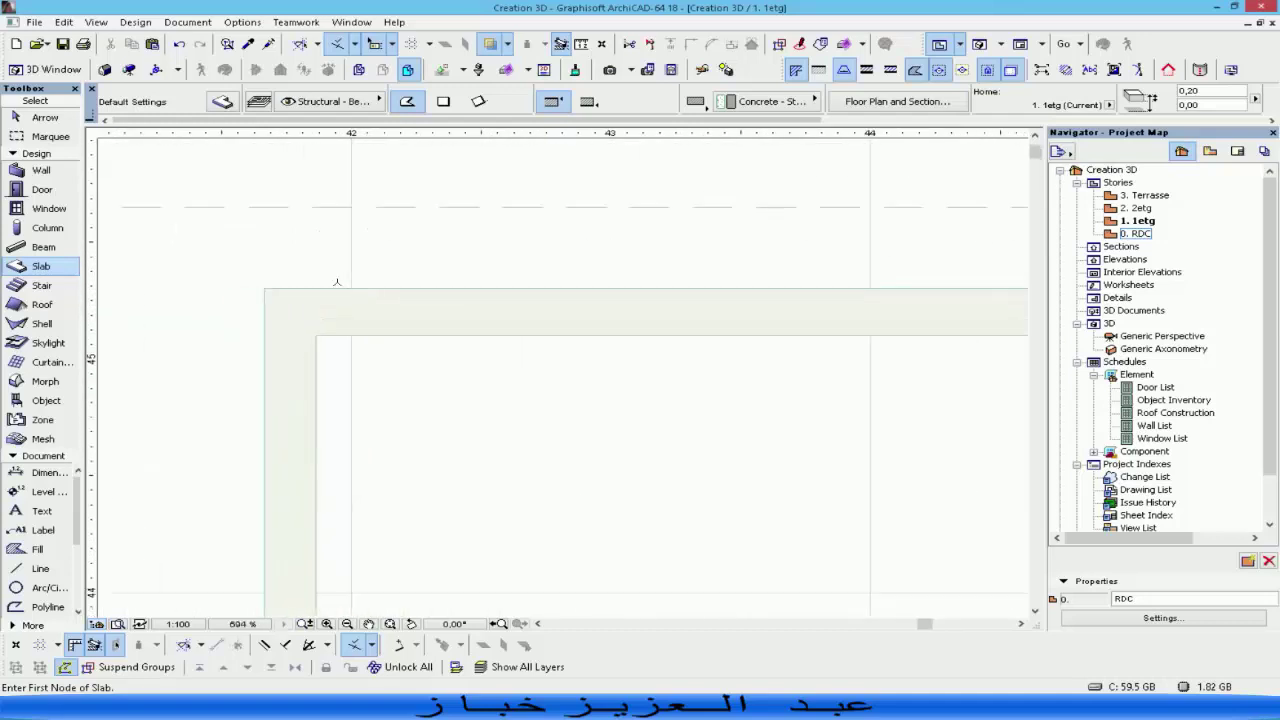
scroll(230, 284, down, 10)
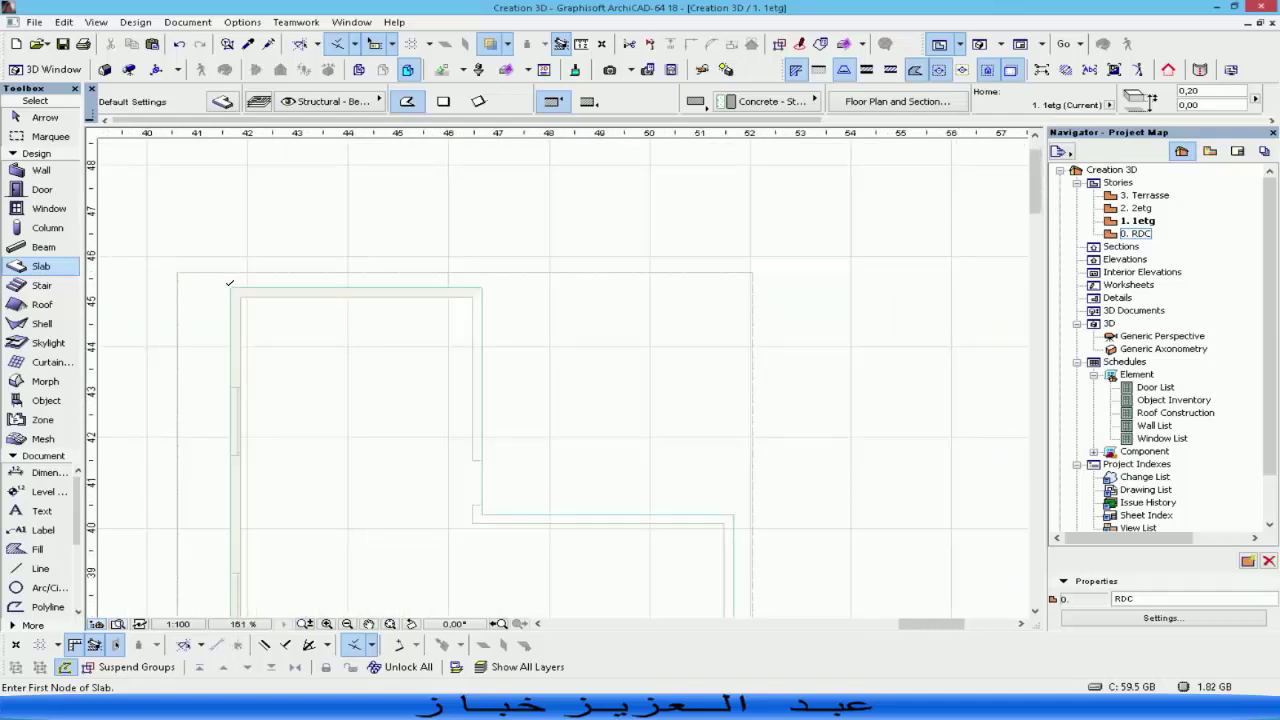
click(289, 376)
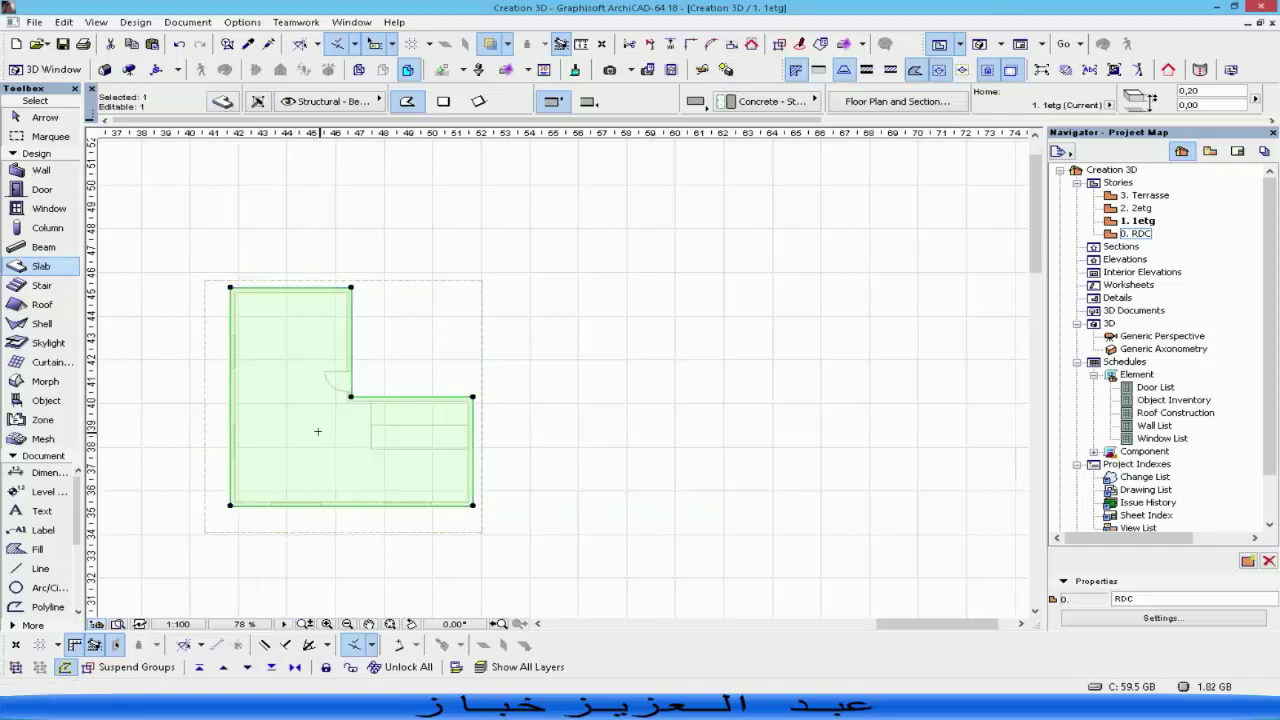
key(ctrl+z)
Try to generate a slab from the dashed drawing frame around the RDC trace.
middle_drag(231, 317, 372, 312)
scroll(392, 287, up, 6)
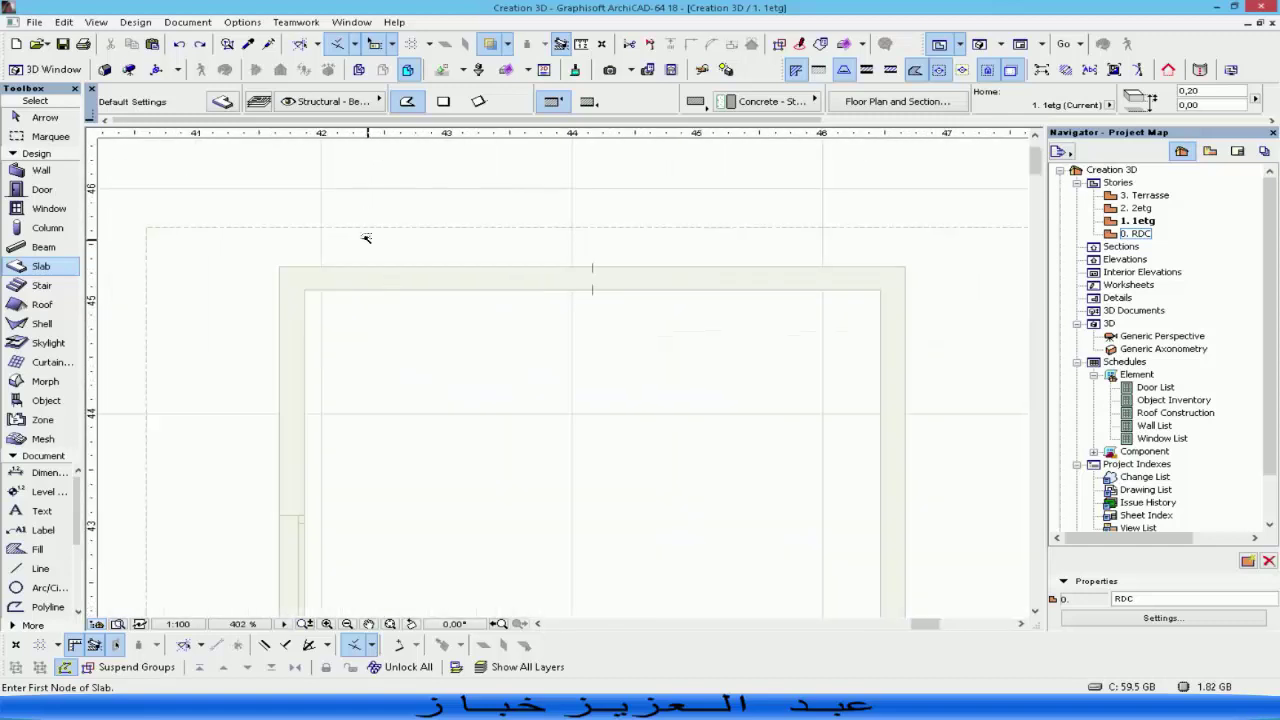
scroll(380, 294, down, 6)
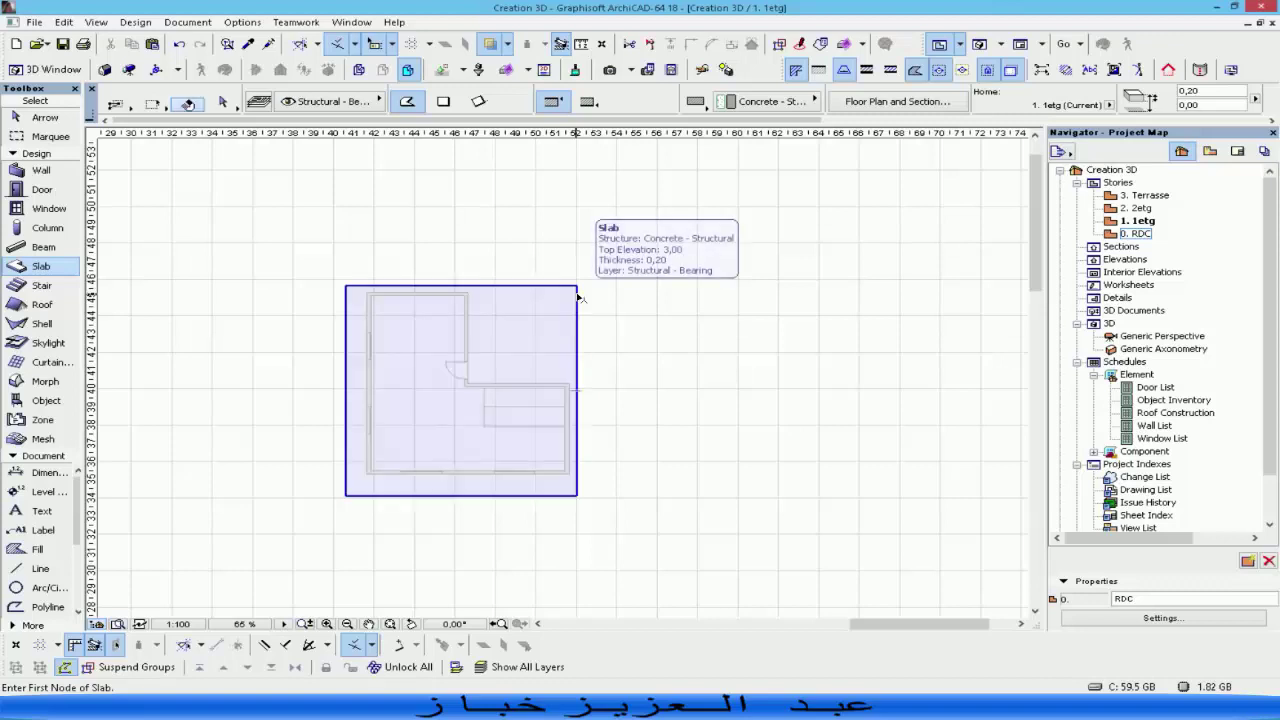
scroll(378, 299, up, 6)
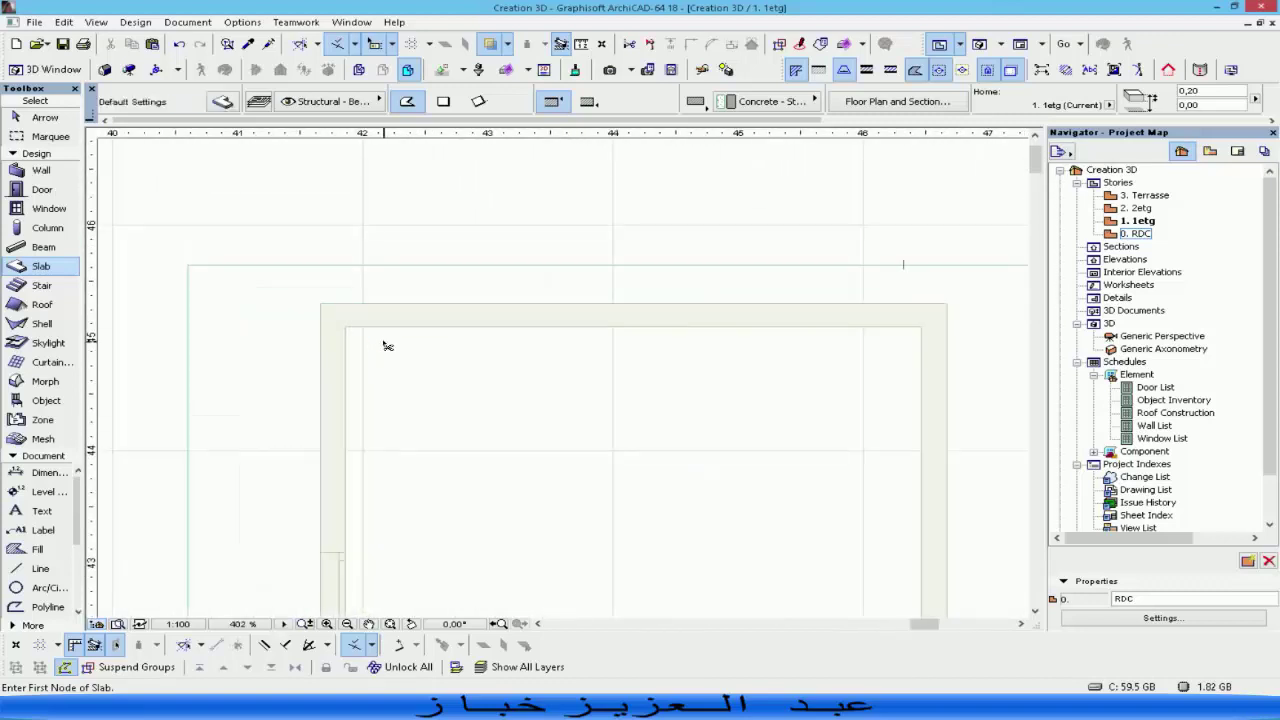
shift+drag(342, 266, 263, 267)
middle_drag(229, 490, 229, 194)
middle_drag(206, 374, 214, 174)
middle_drag(195, 420, 207, 240)
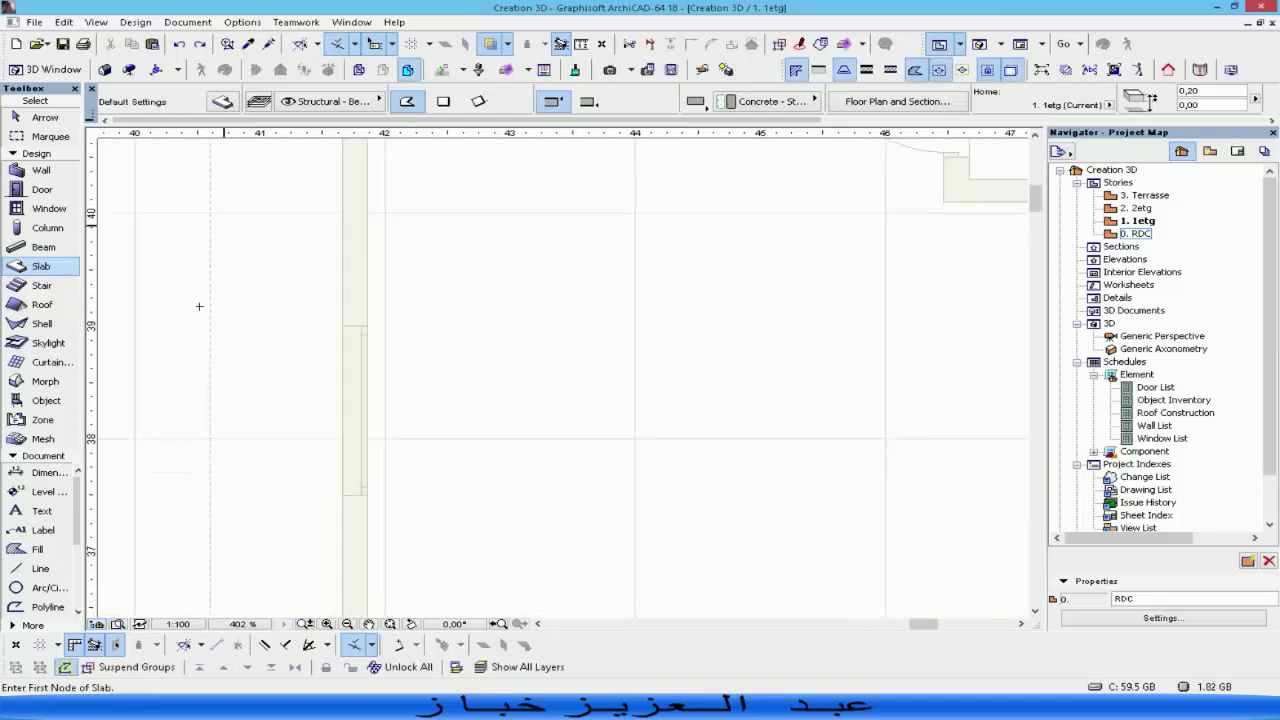
middle_drag(215, 450, 228, 234)
scroll(251, 343, down, 7)
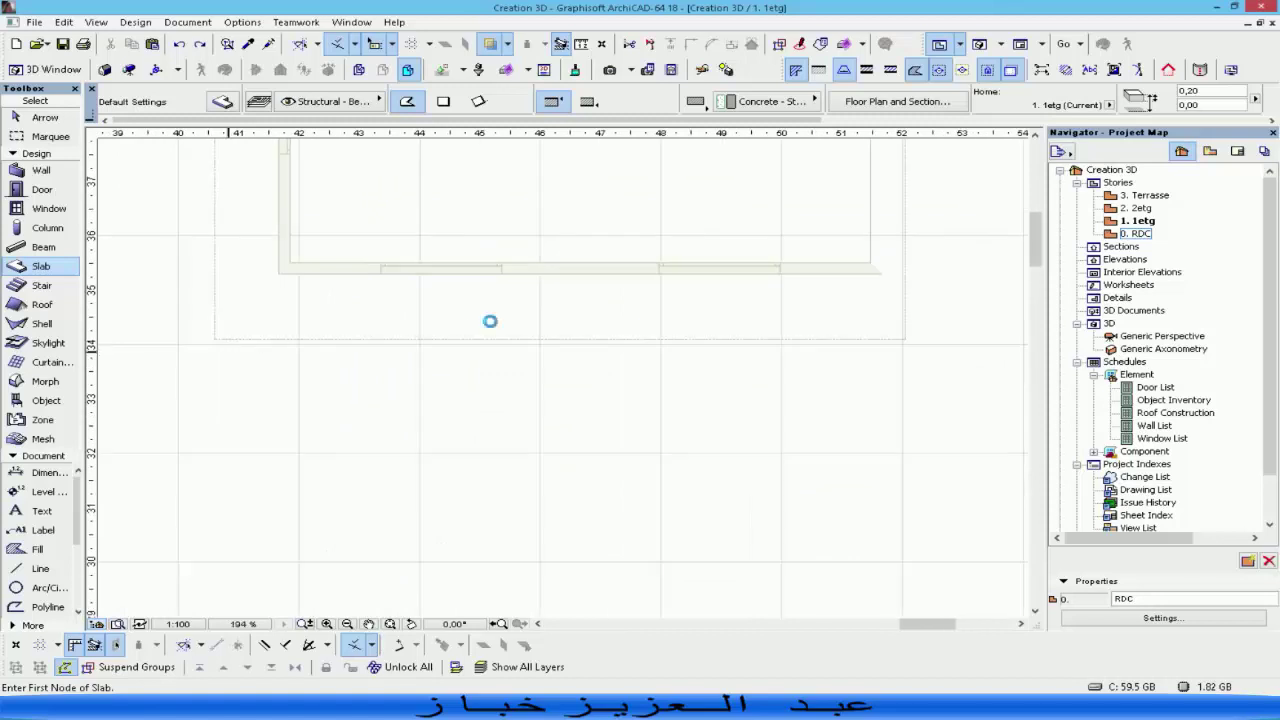
middle_drag(535, 300, 513, 394)
middle_drag(571, 283, 568, 358)
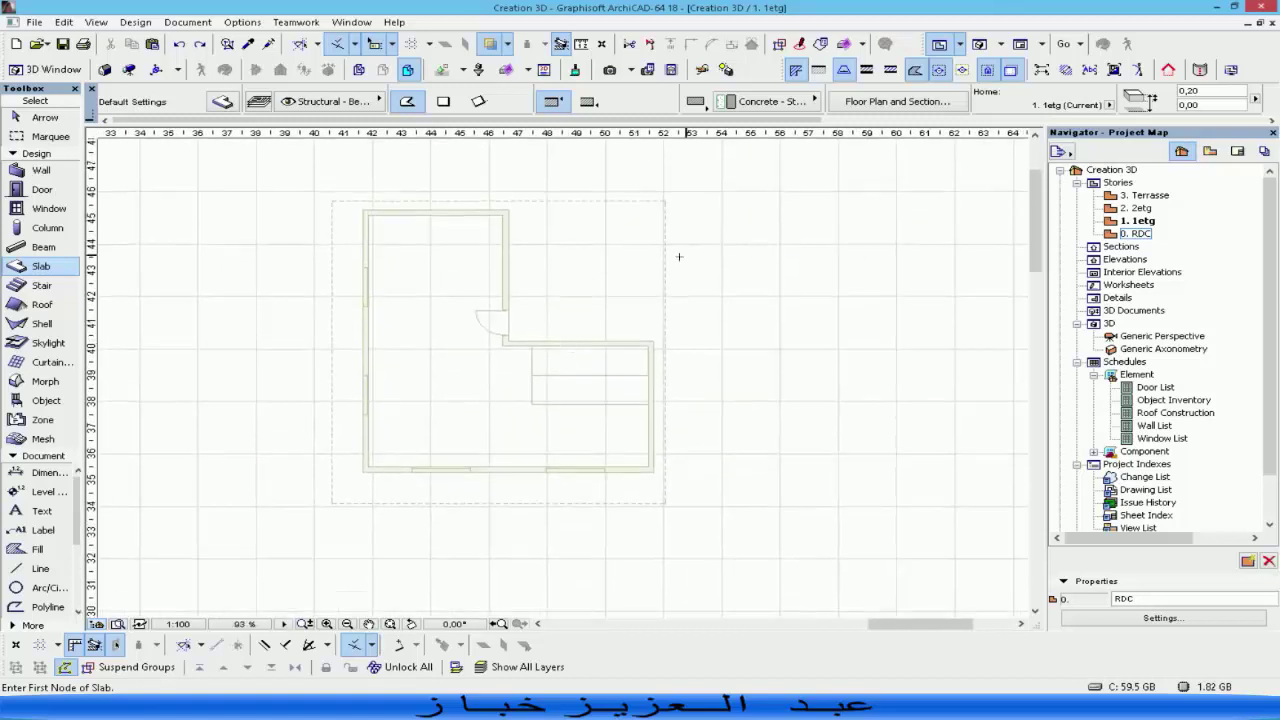
Create the floor slab of the 1. 1etg story along the outer outline of the traced RDC walls.
click(1138, 221)
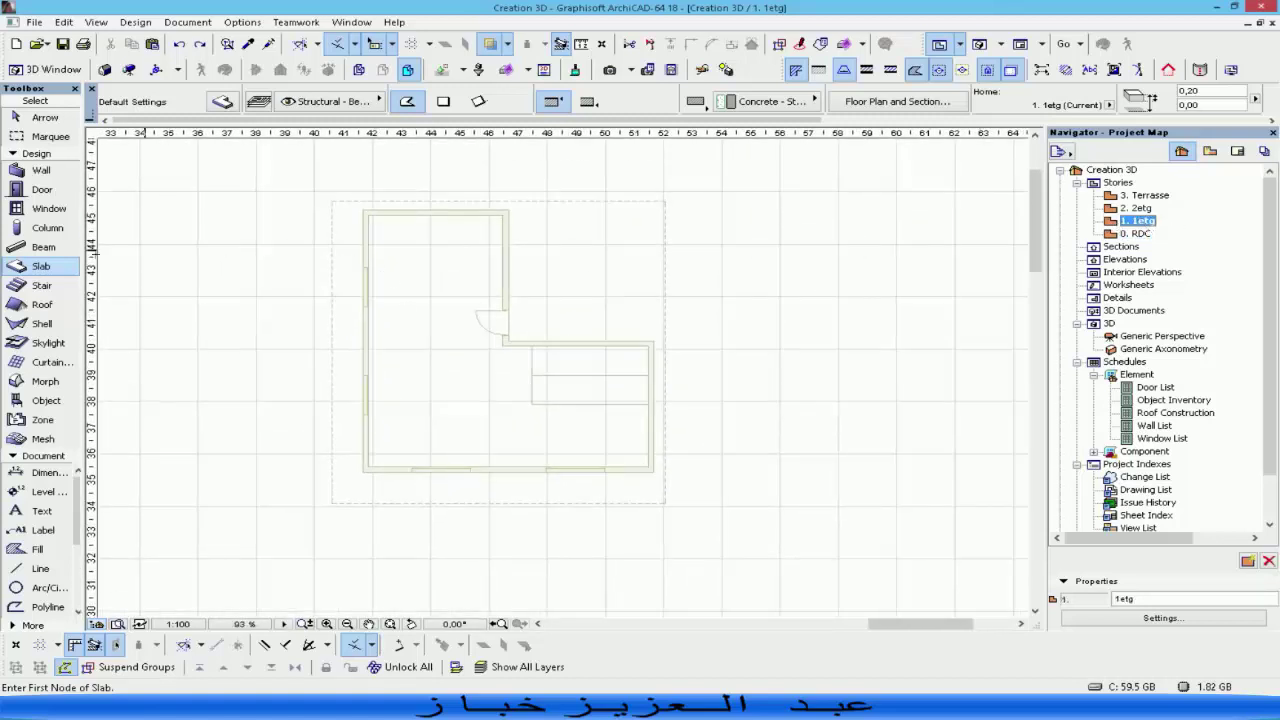
double_click(47, 265)
key(Escape)
scroll(383, 238, up, 8)
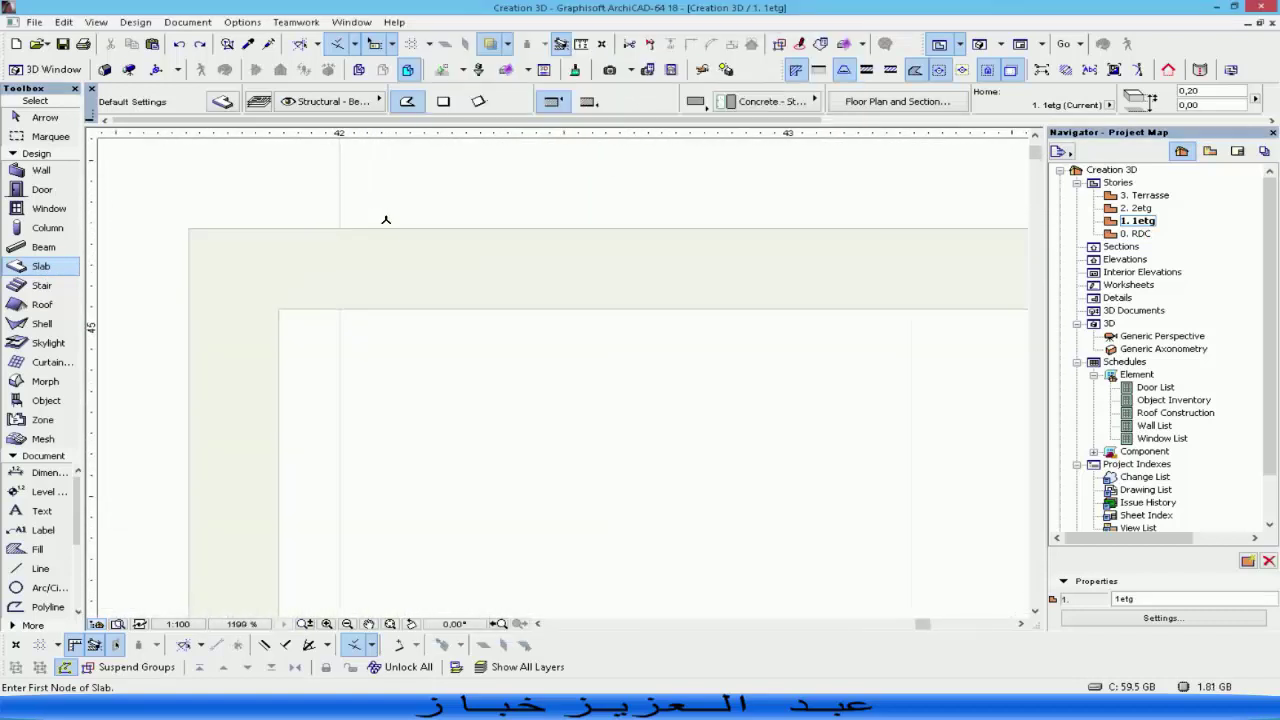
scroll(333, 228, up, 1)
scroll(338, 251, down, 15)
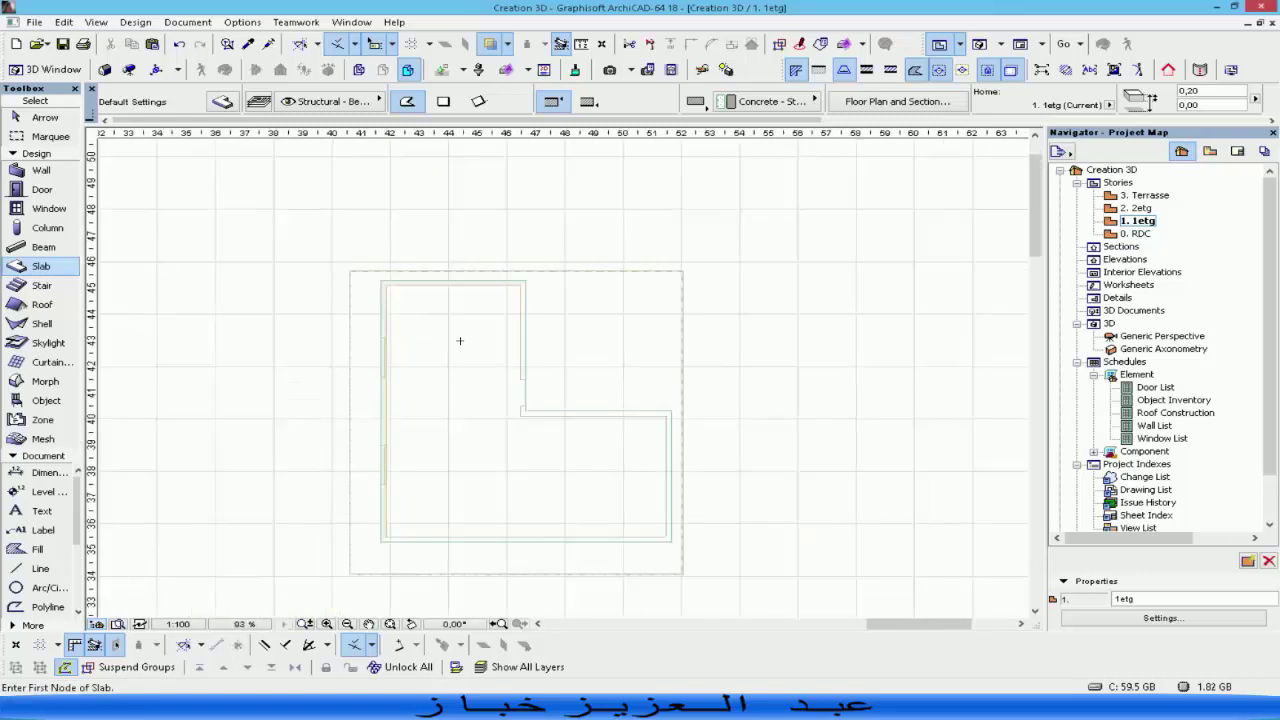
middle_drag(460, 341, 414, 255)
key(Delete)
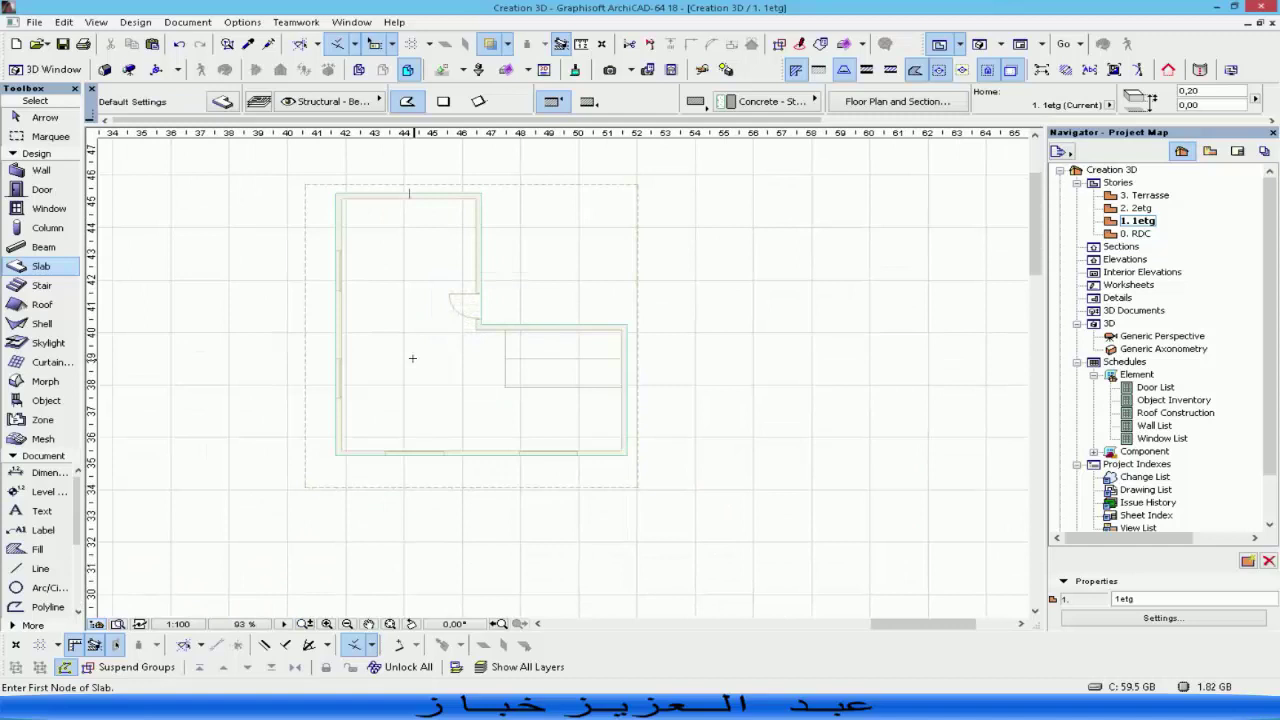
Inspect the new slab on top of the RDC walls from several angles in 3D.
key(F3)
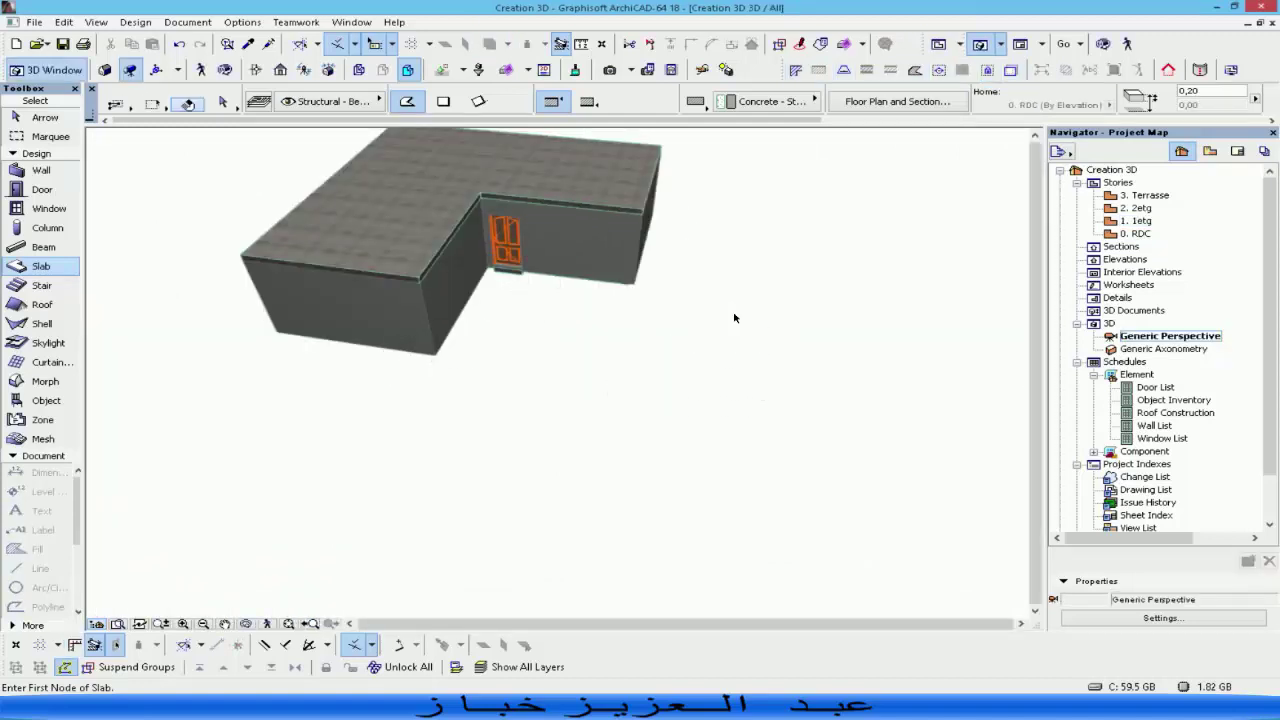
shift+middle_drag(734, 317, 105, 302)
shift+middle_drag(598, 296, 737, 254)
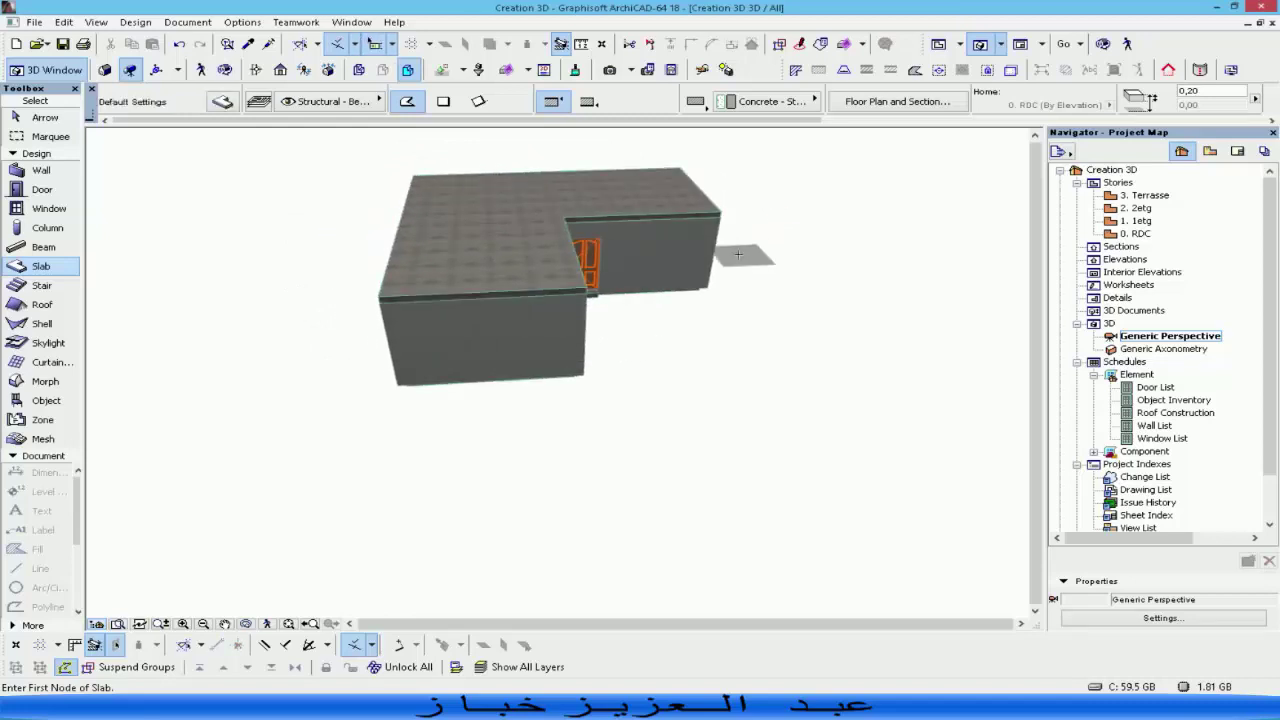
shift+middle_drag(800, 286, 751, 434)
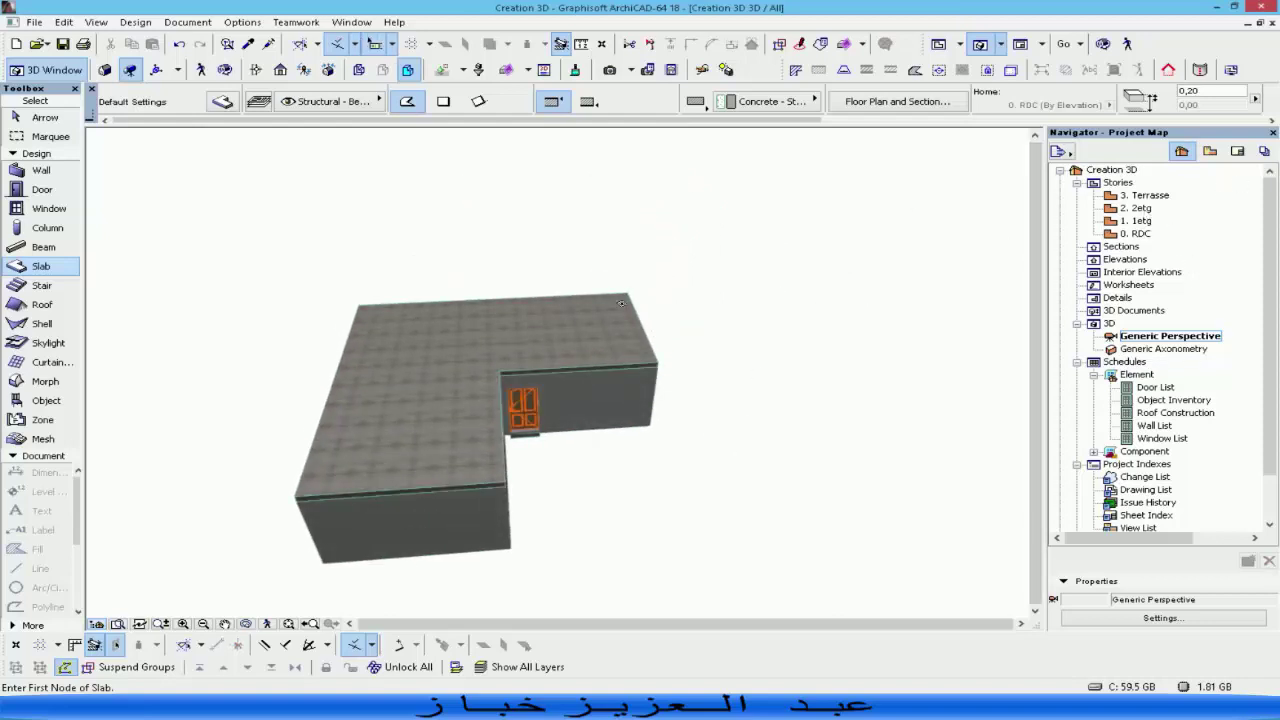
shift+middle_drag(671, 417, 390, 459)
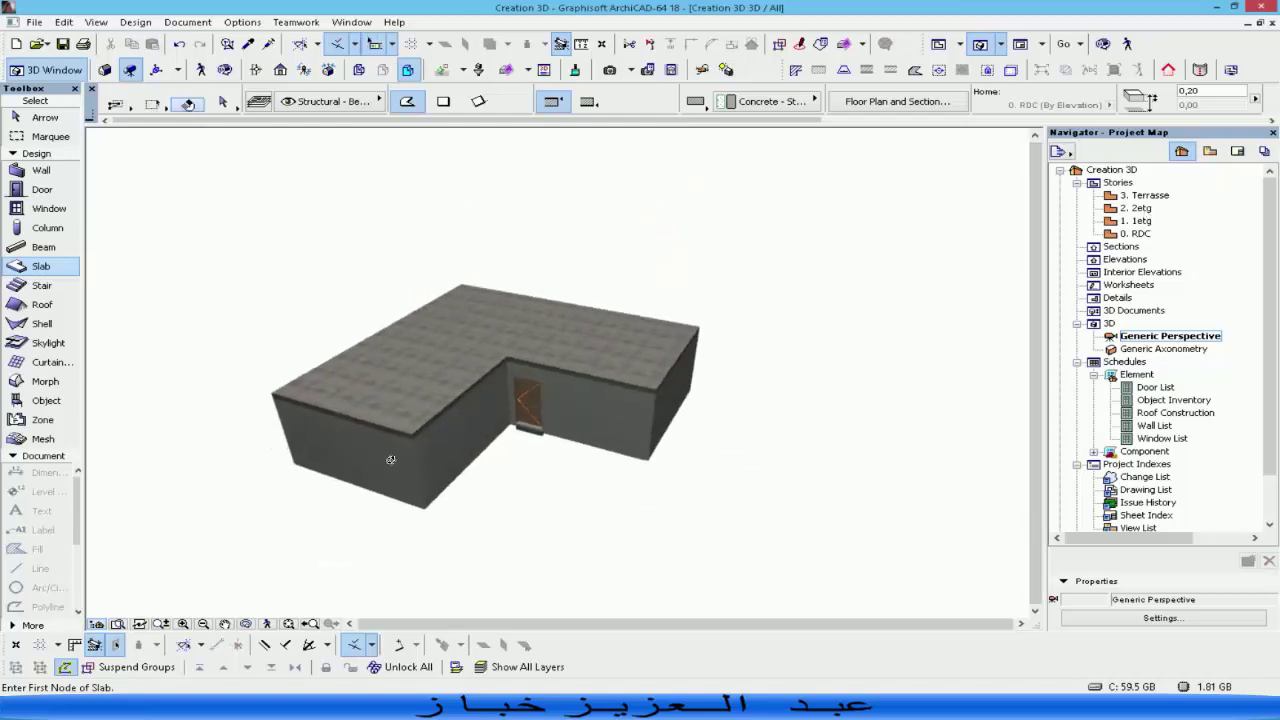
middle_drag(684, 459, 703, 429)
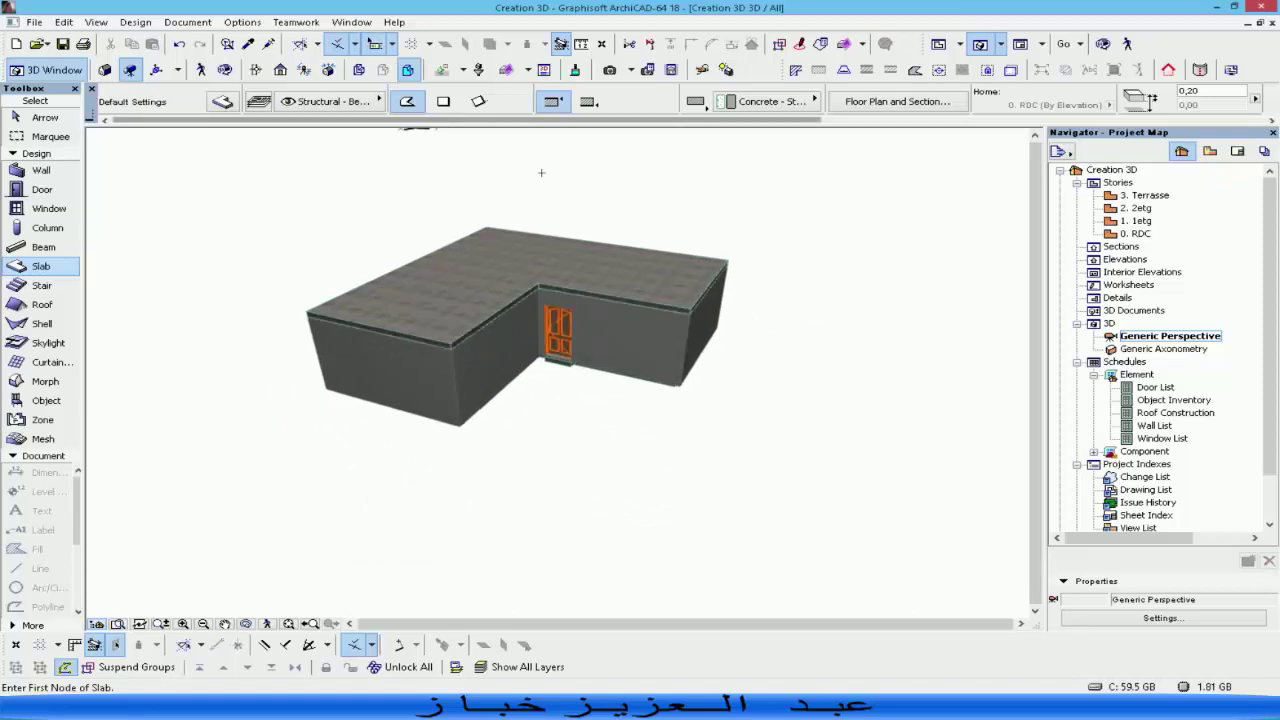
shift+middle_drag(466, 194, 491, 262)
On the 0. RDC floor plan, rotate all elements and the drawing frame about 90° clockwise around the frame's centre point.
key(F2)
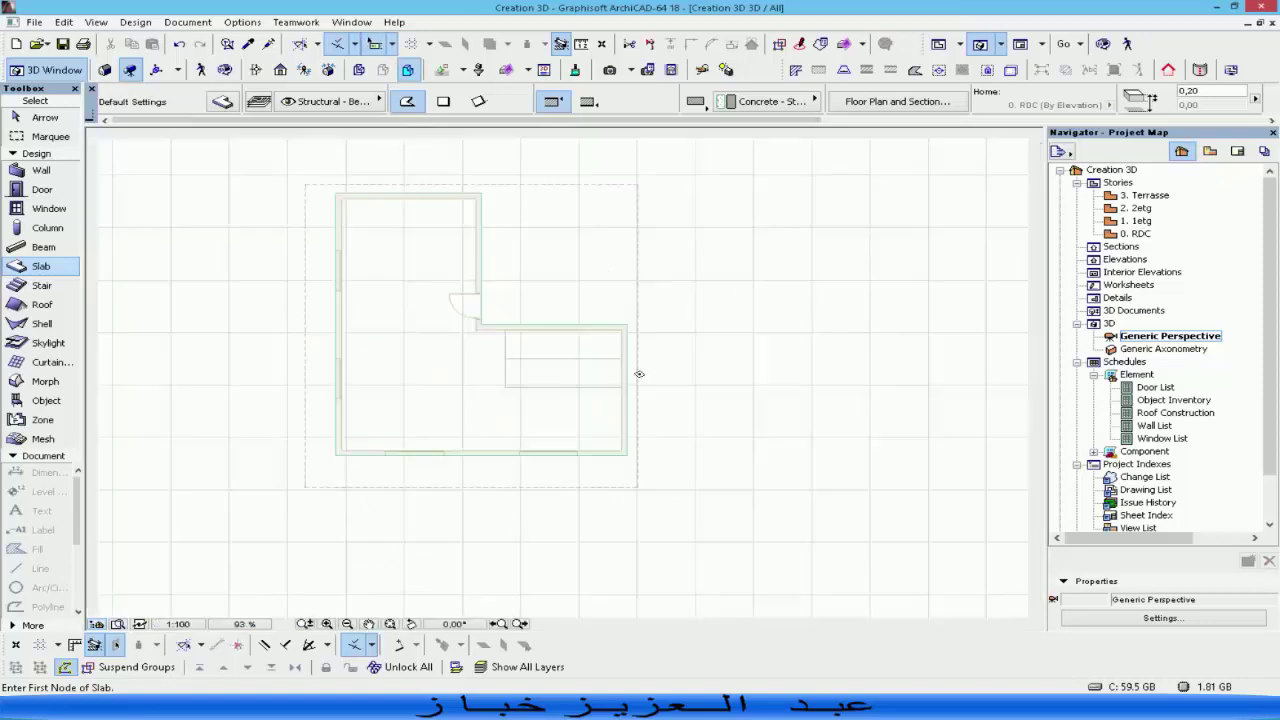
double_click(1140, 234)
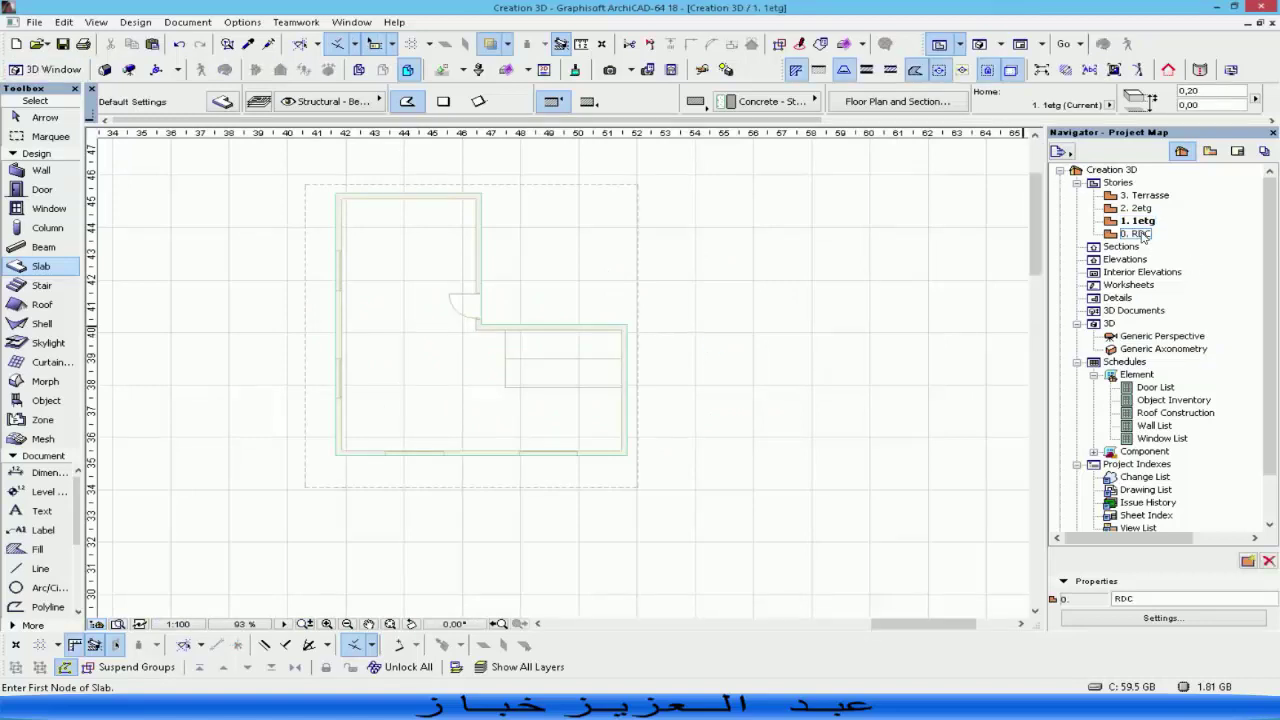
key(Escape)
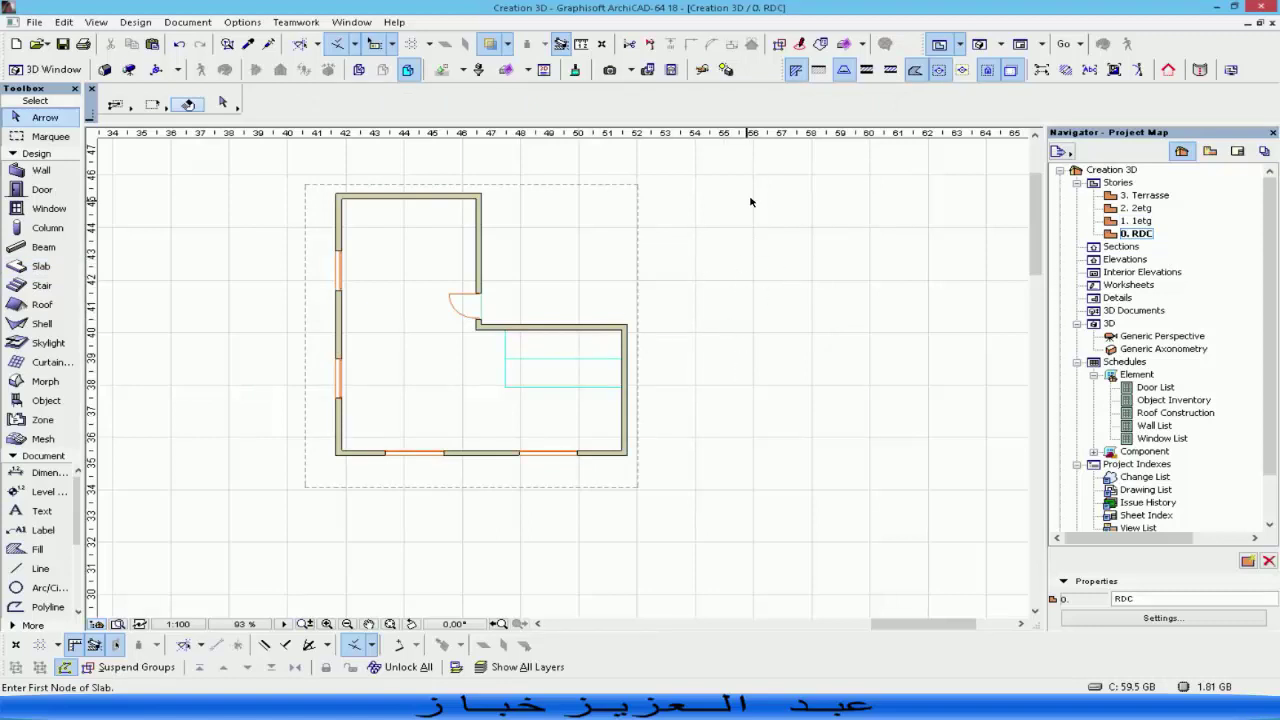
drag(725, 155, 222, 518)
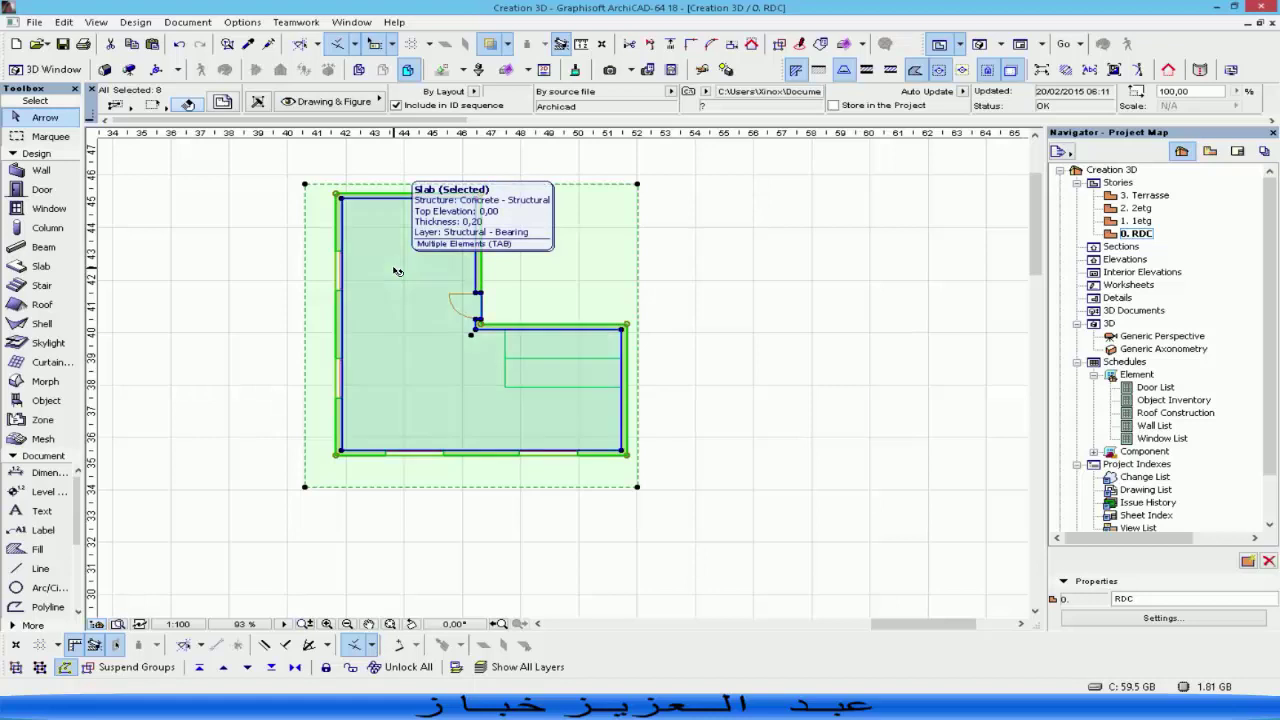
key(ctrl+e)
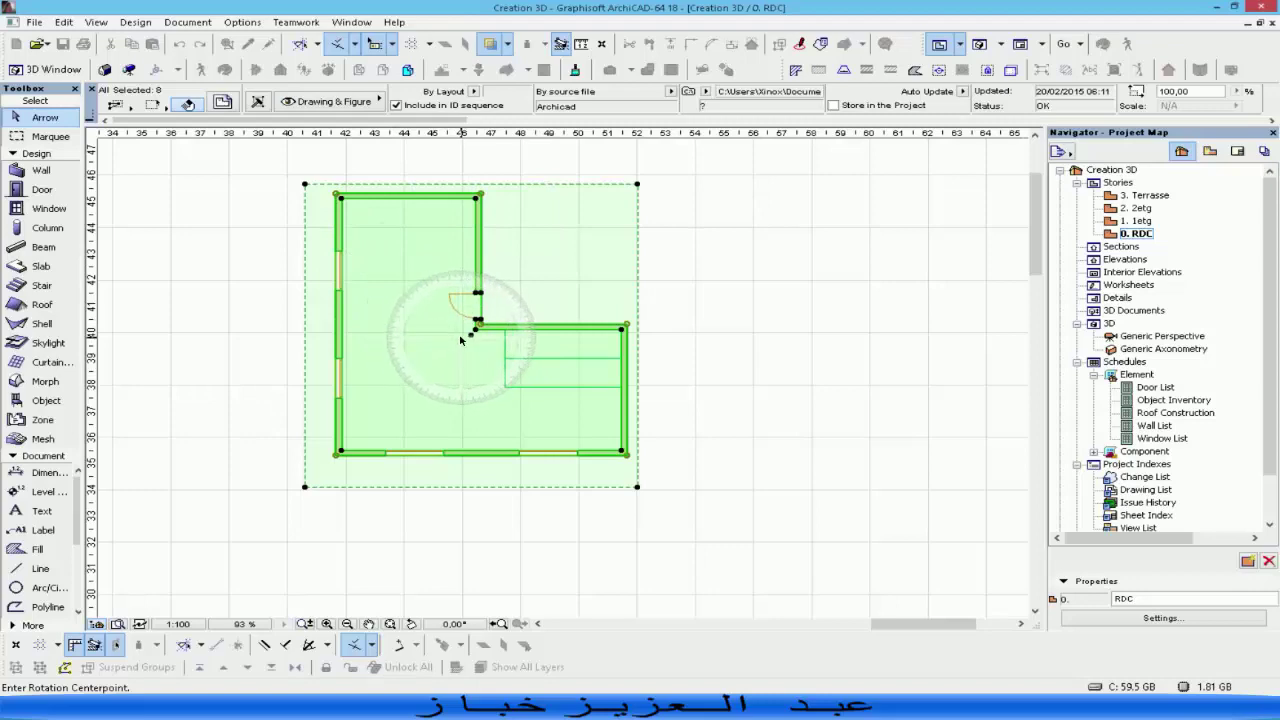
scroll(472, 338, up, 5)
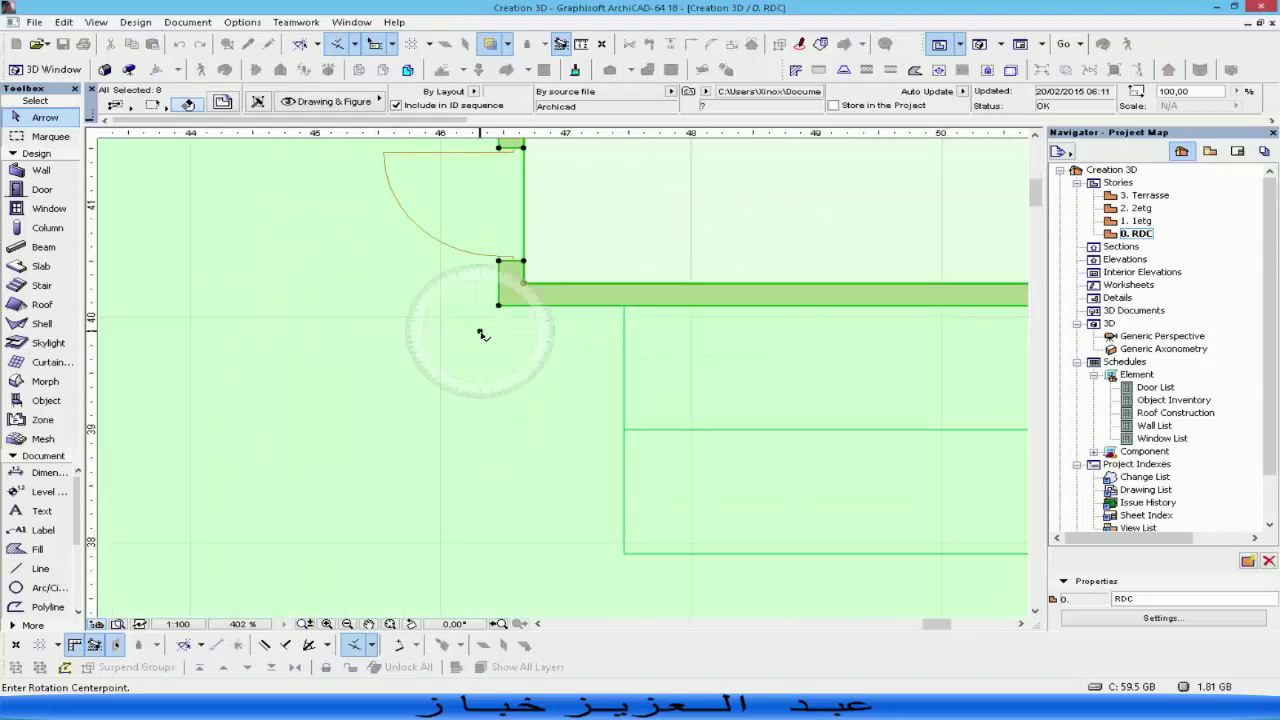
click(481, 335)
scroll(483, 333, down, 7)
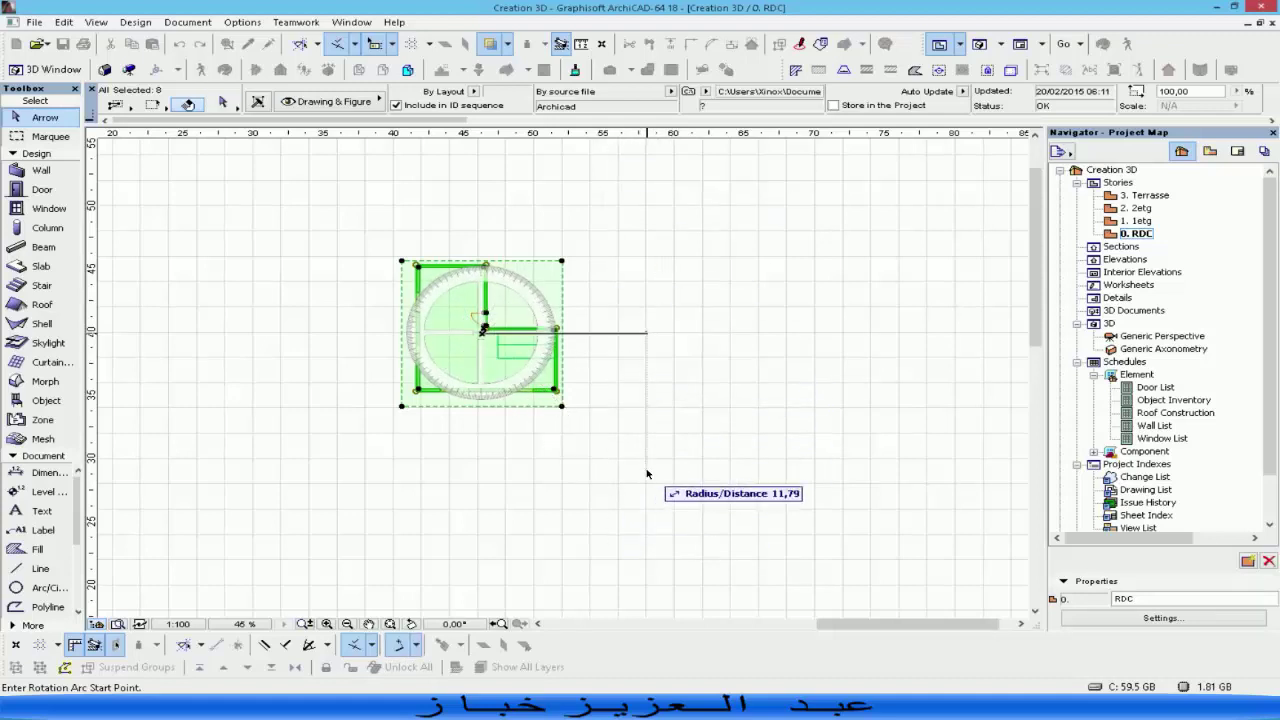
click(719, 336)
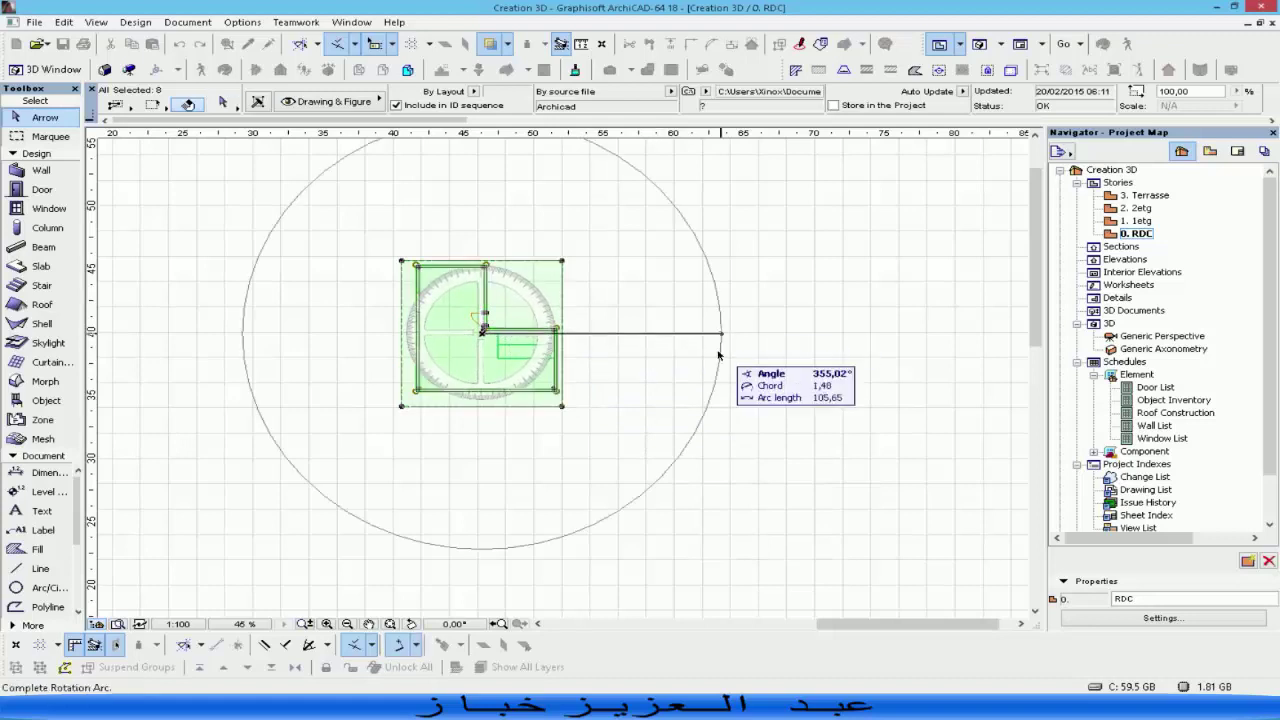
click(469, 532)
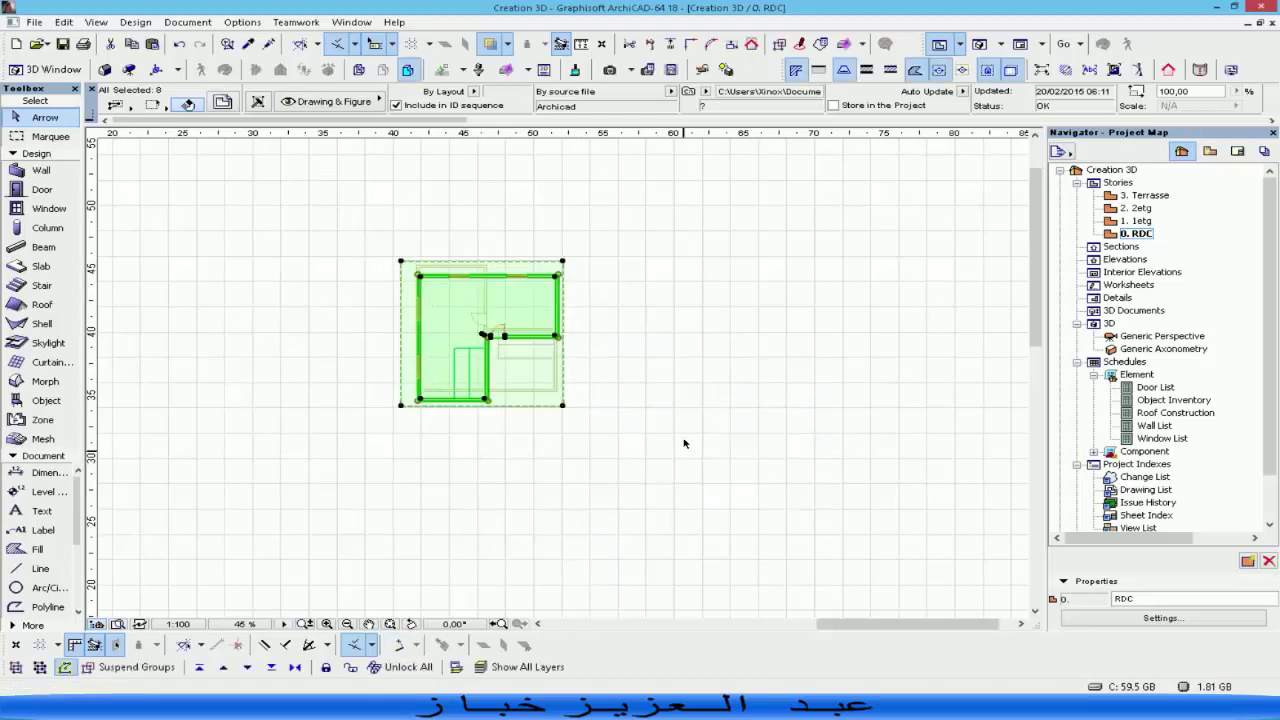
Check in 3D how the 1. 1etg slab sits over the rotated RDC walls.
middle_drag(641, 375, 636, 327)
click(619, 343)
key(F3)
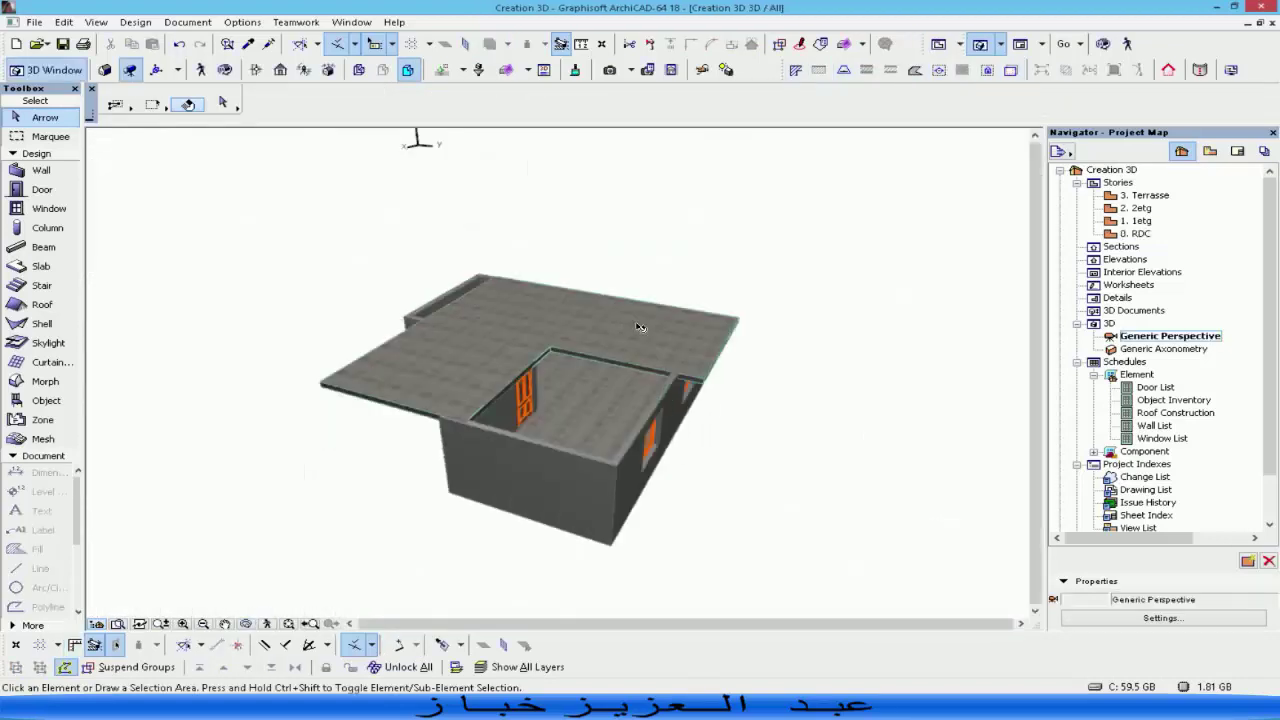
mouse_move(621, 346)
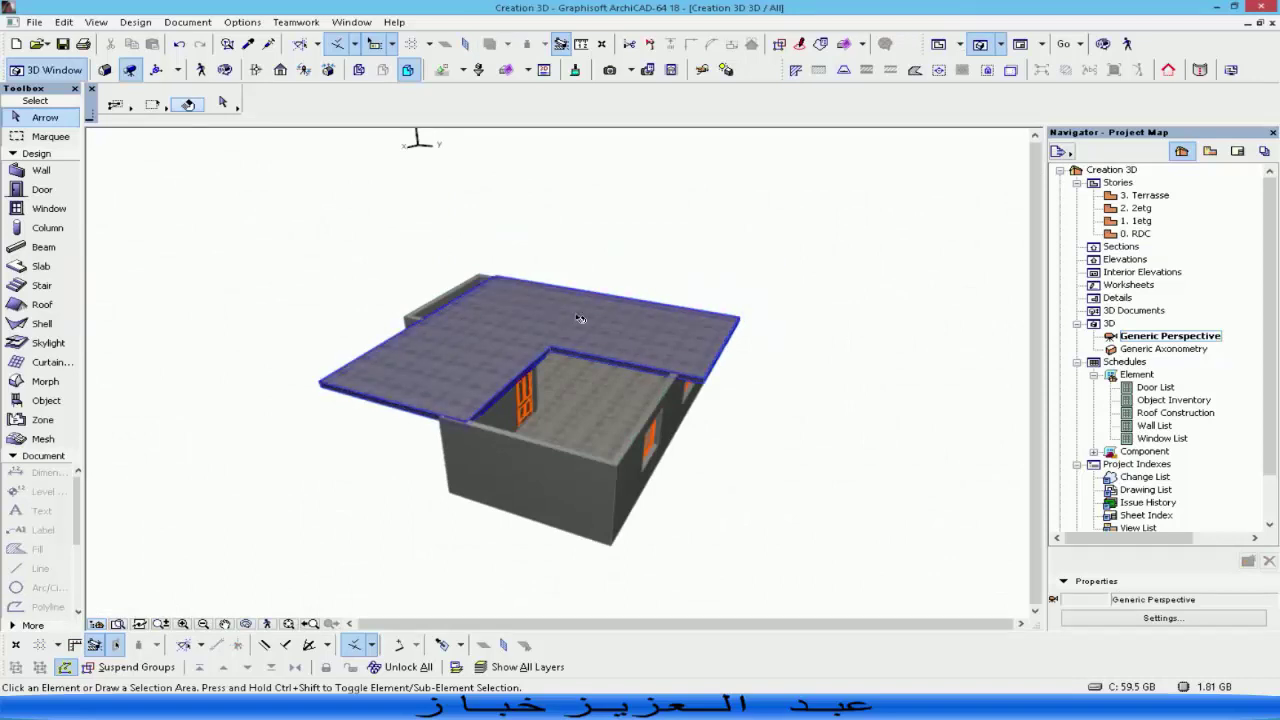
key(F2)
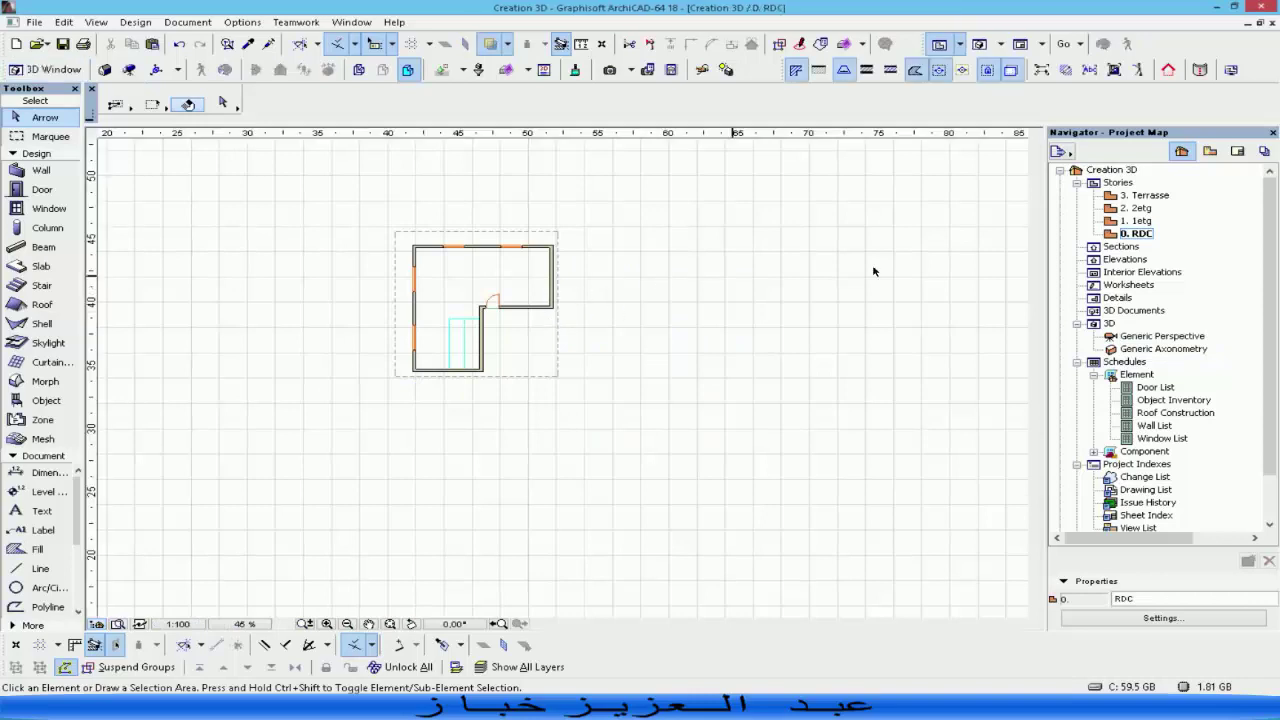
On the 1. 1etg floor plan, rotate the L-shaped slab 90° clockwise around its inner corner.
double_click(1138, 221)
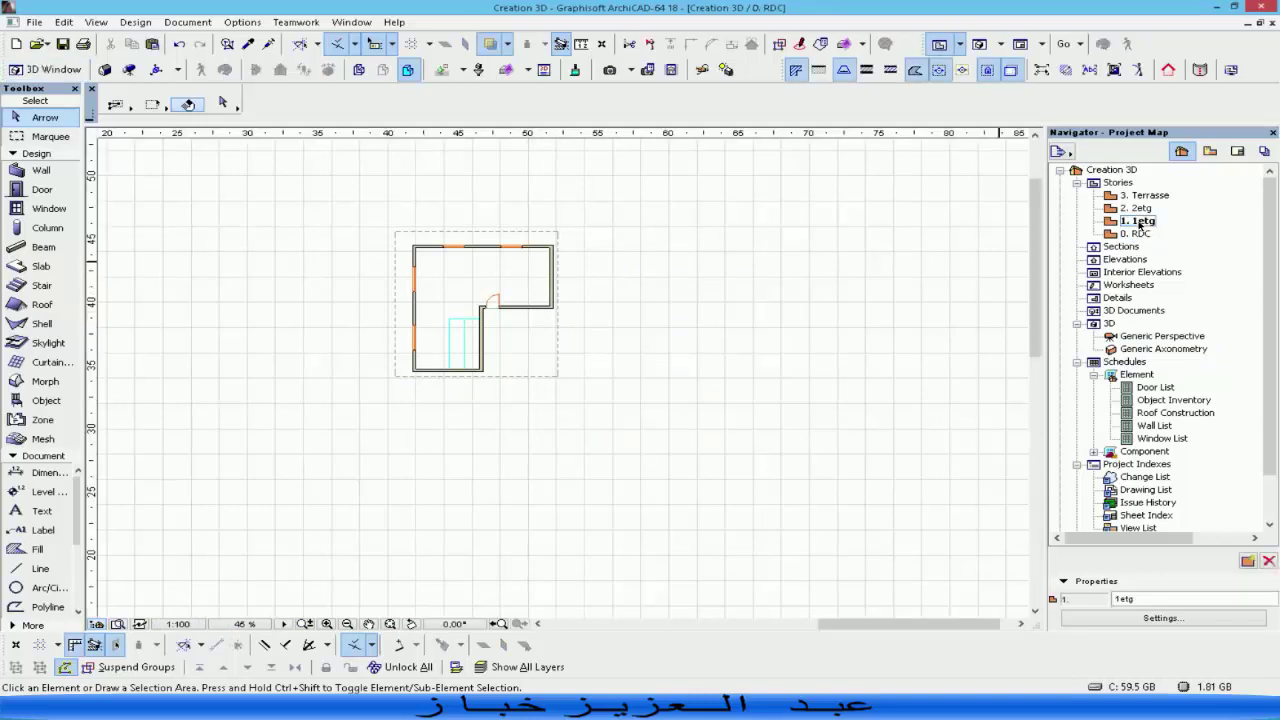
click(466, 280)
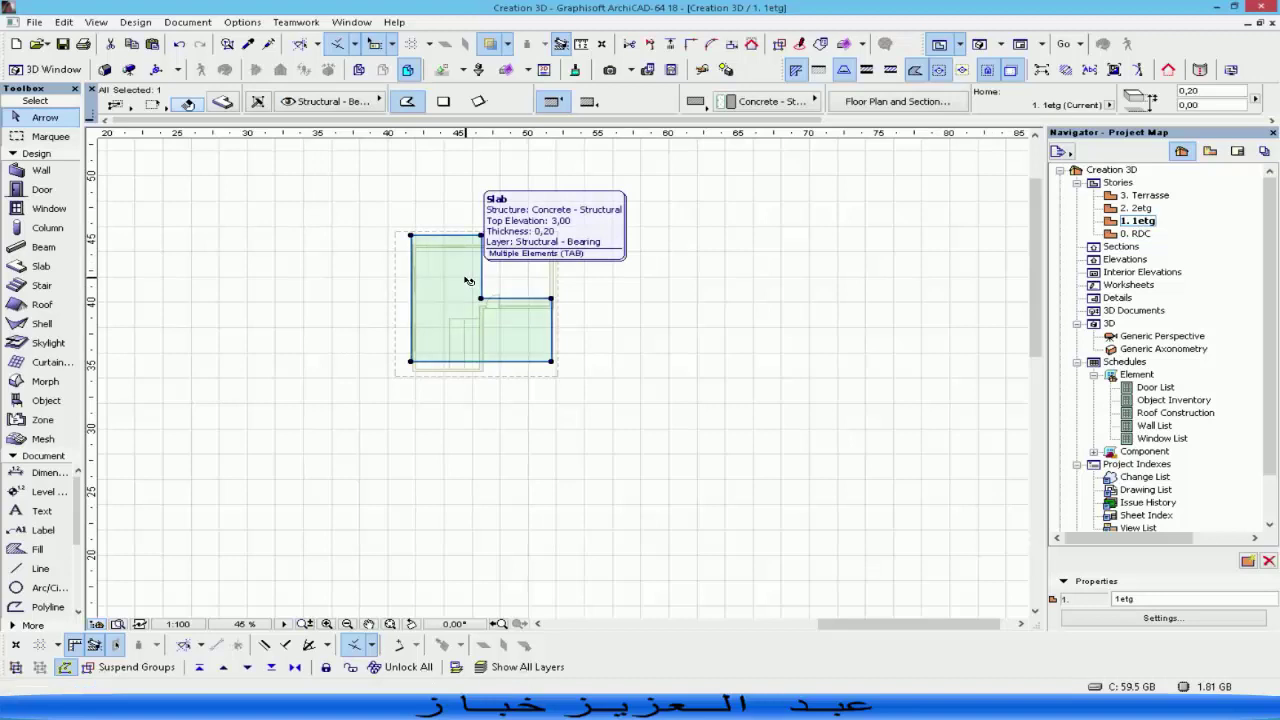
key(ctrl+e)
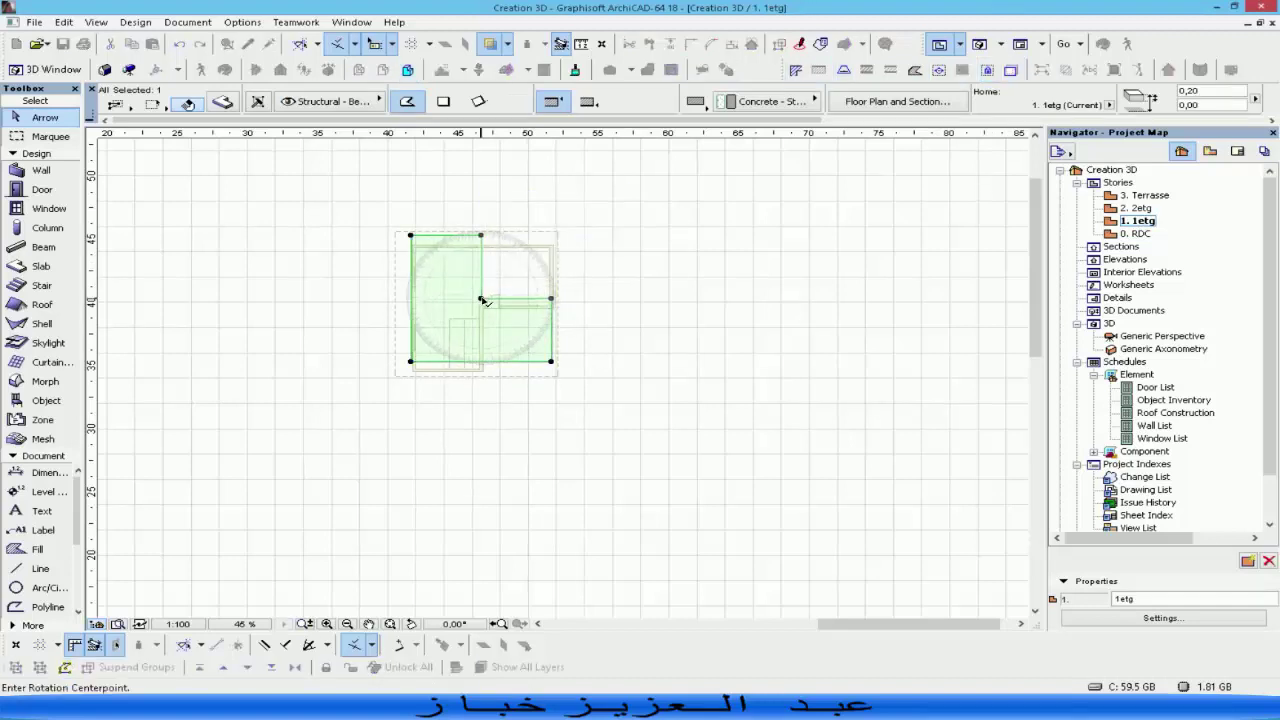
click(481, 298)
click(804, 298)
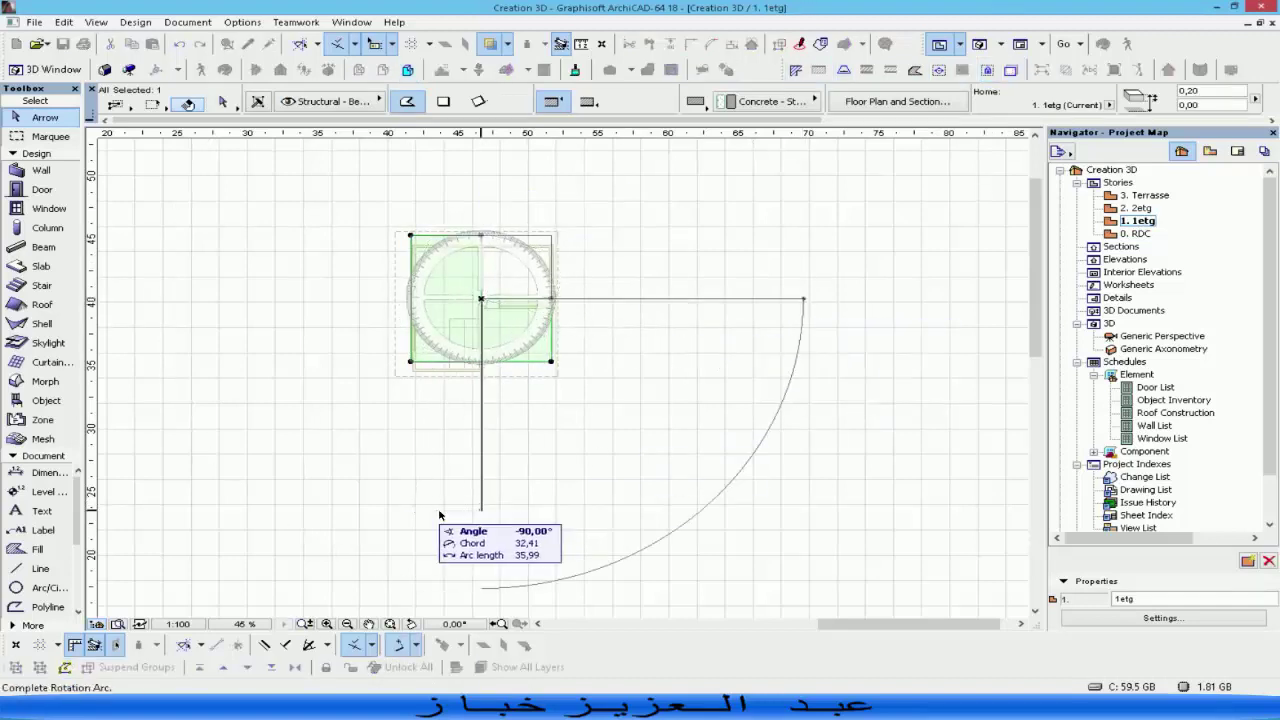
click(478, 518)
Move the rotated slab by its lower-right corner onto the matching outer corner of the traced RDC walls.
scroll(521, 358, up, 5)
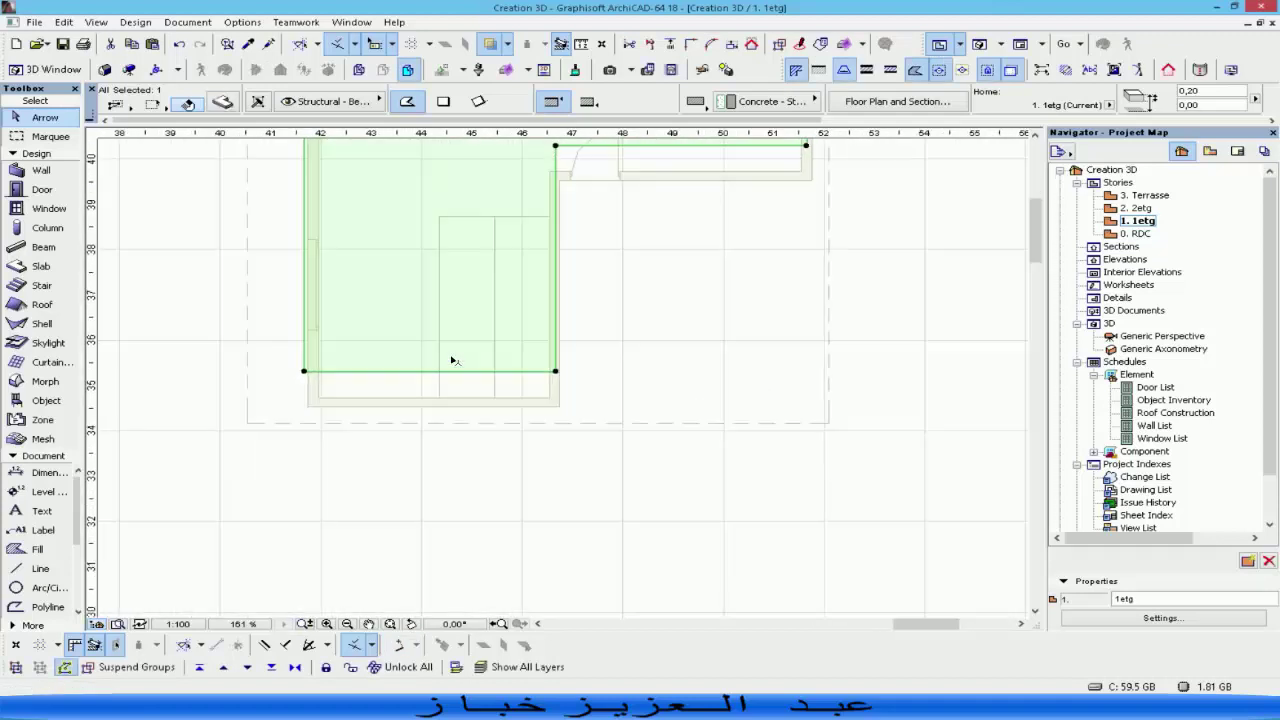
key(ctrl+d)
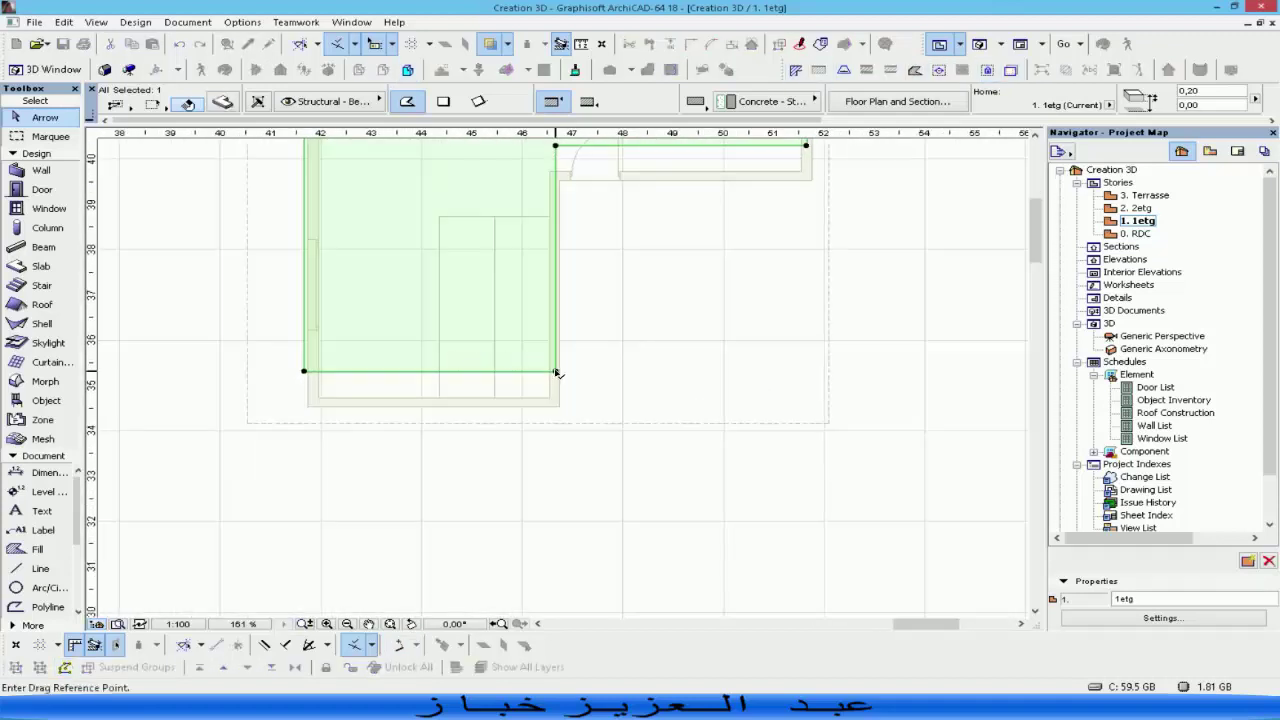
click(557, 372)
click(559, 406)
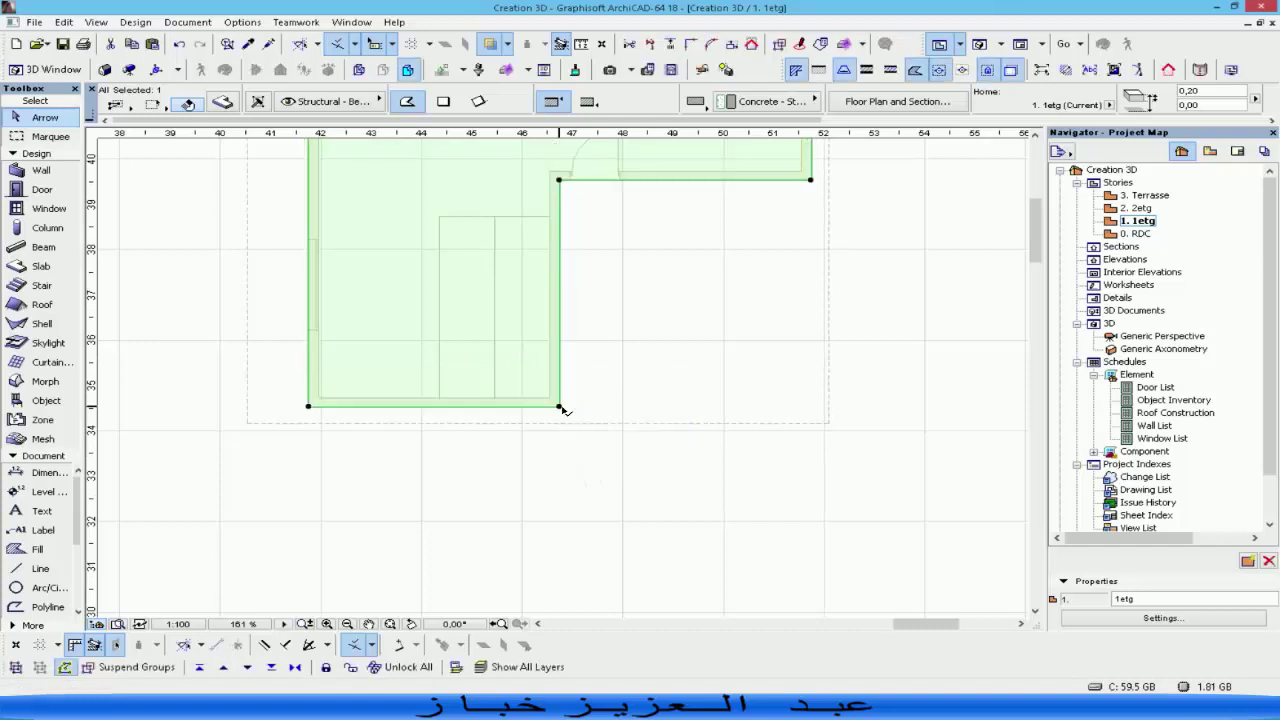
scroll(700, 380, down, 4)
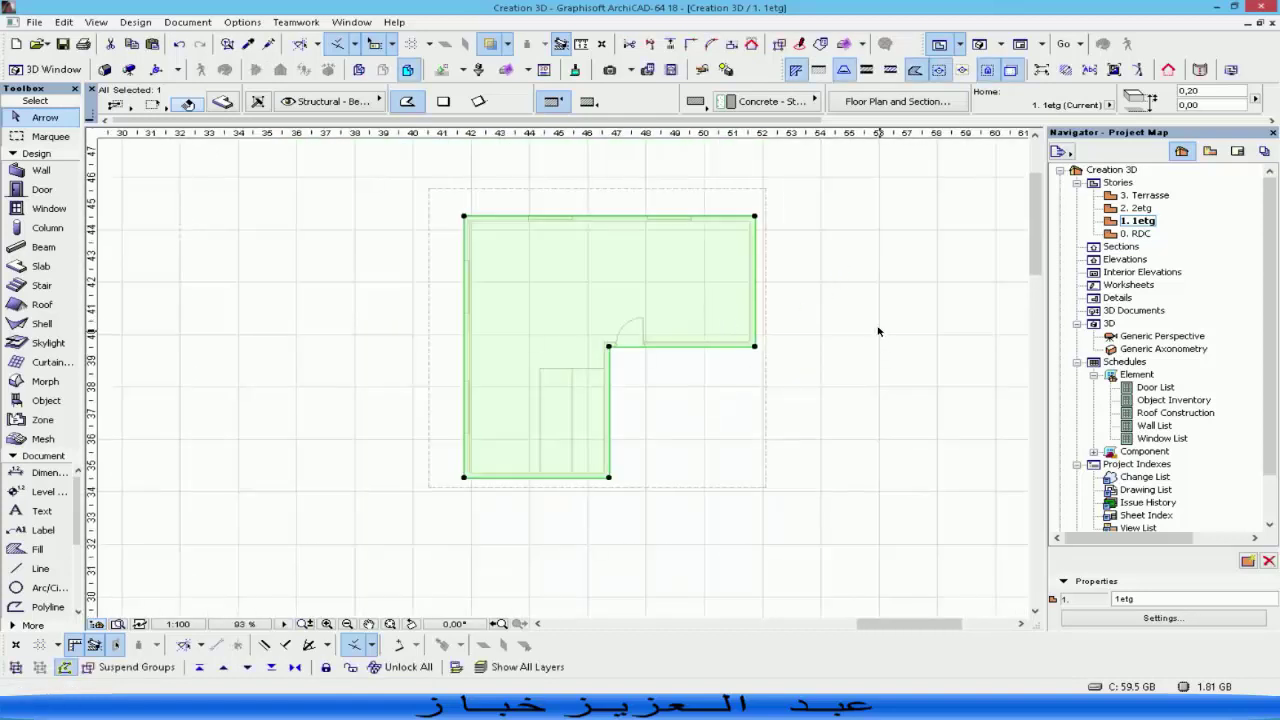
Inspect the realigned slab on top of the RDC walls in 3D.
click(878, 331)
key(F3)
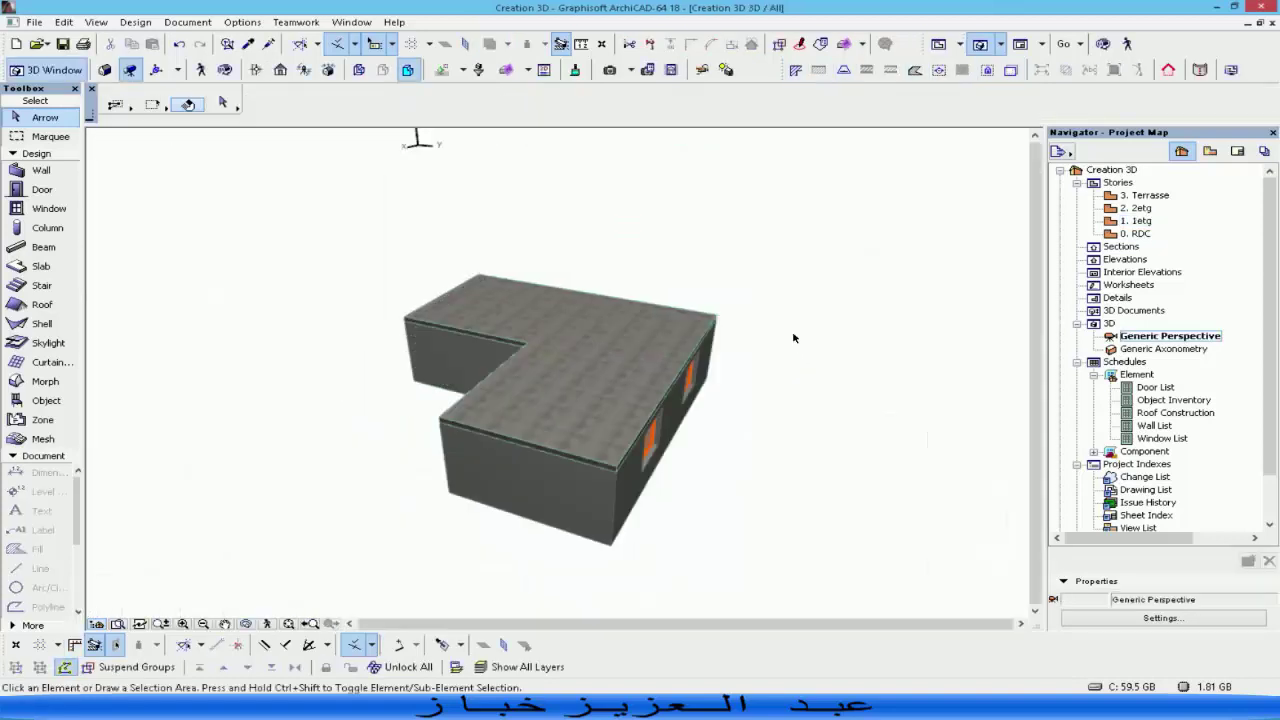
drag(557, 438, 492, 399)
key(F2)
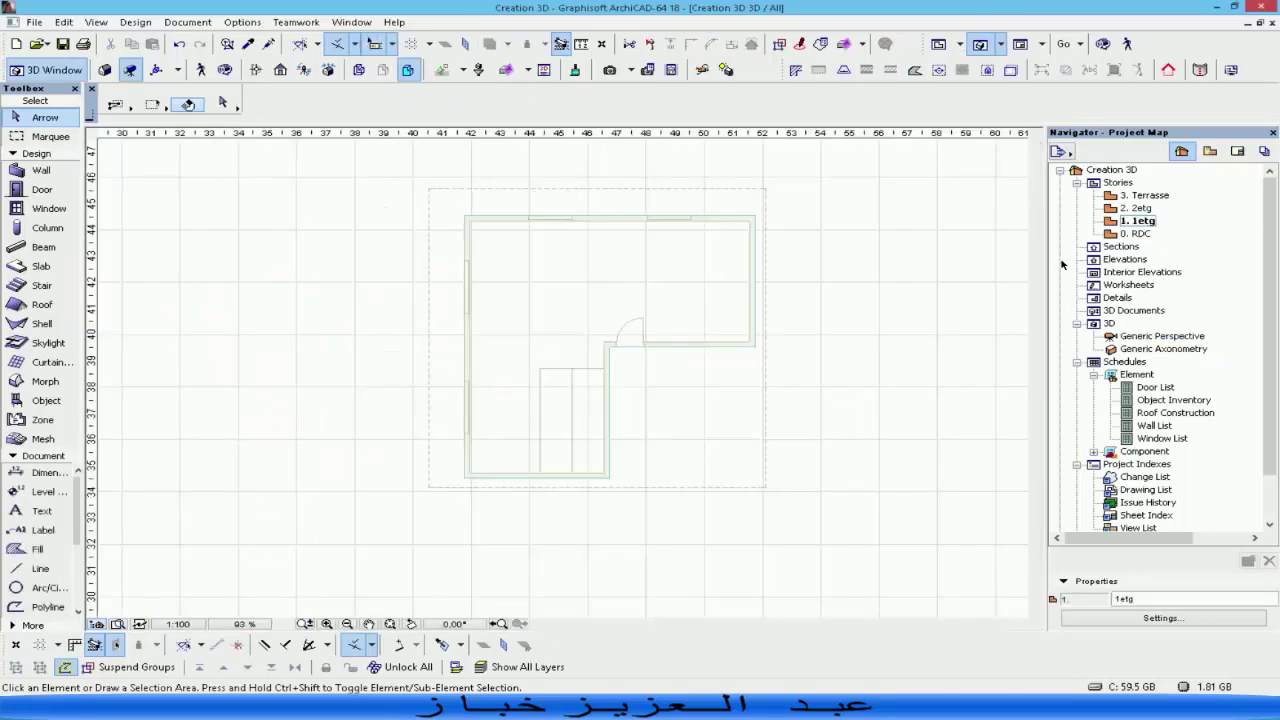
On the 0. RDC floor plan, create a rectangular slab about 20 by 13 m around the building, extending well past its right side.
double_click(1140, 234)
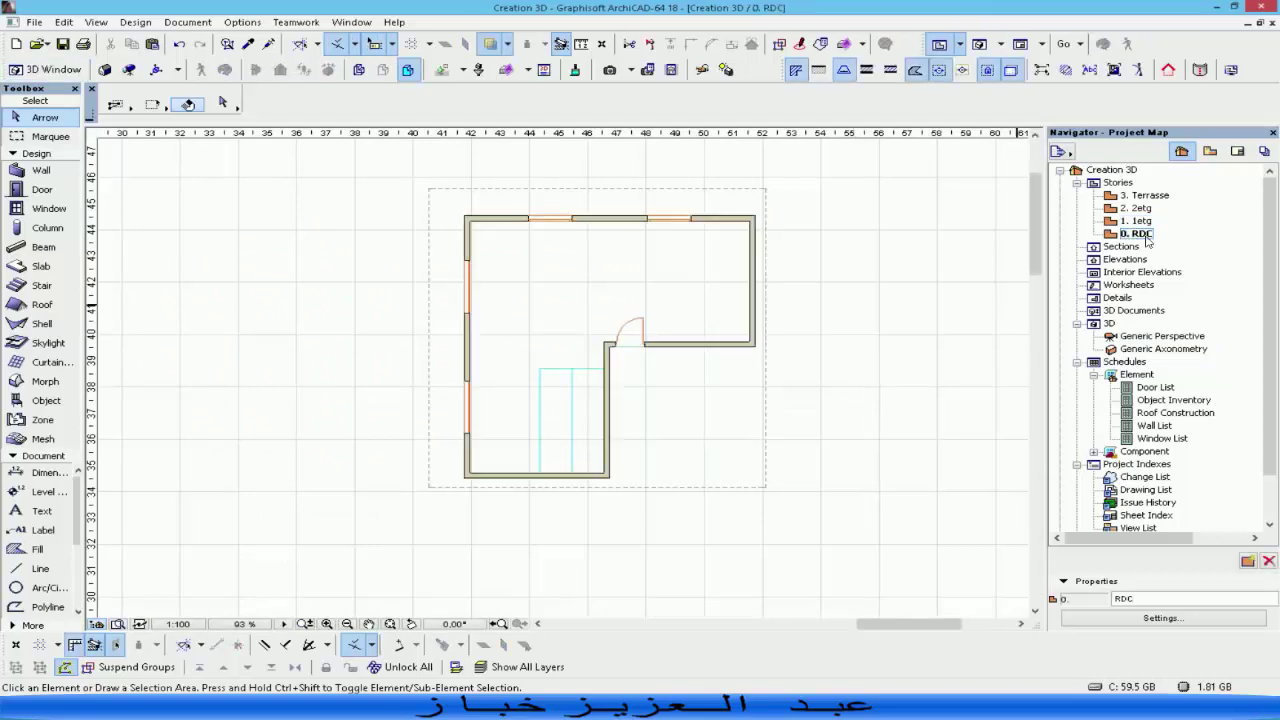
middle_drag(786, 451, 614, 451)
scroll(560, 210, down, 3)
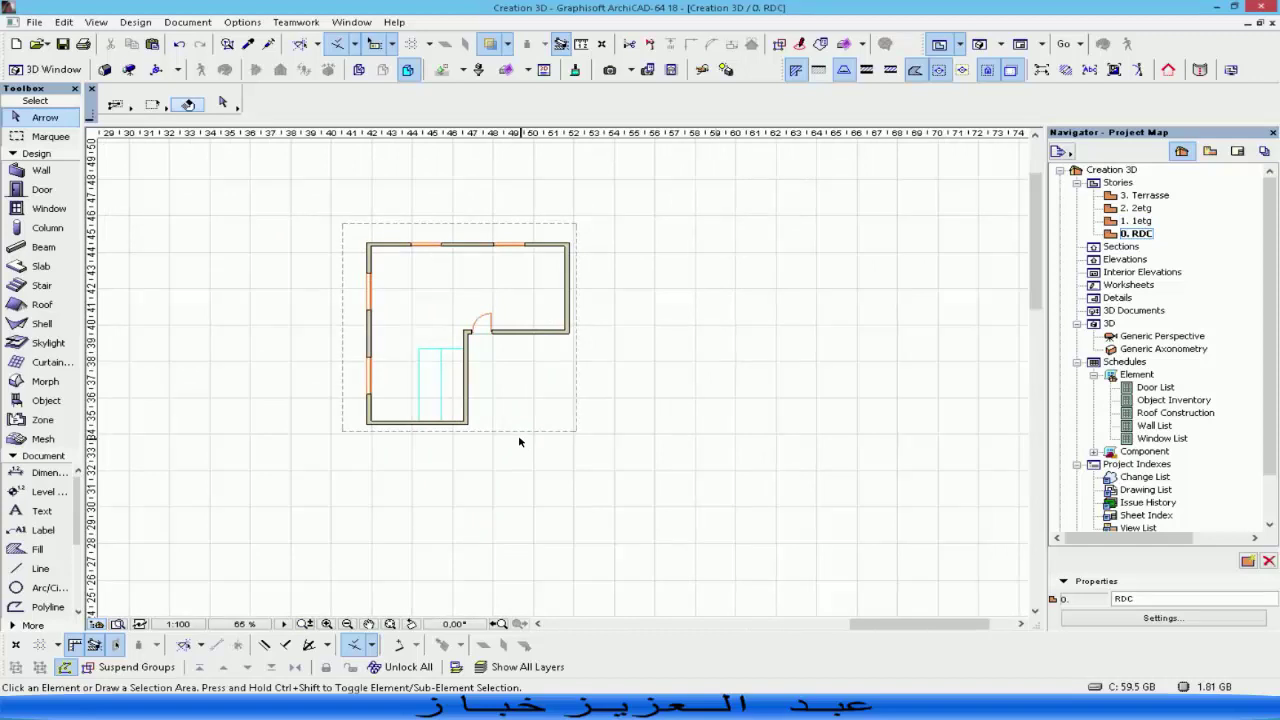
middle_drag(518, 430, 516, 377)
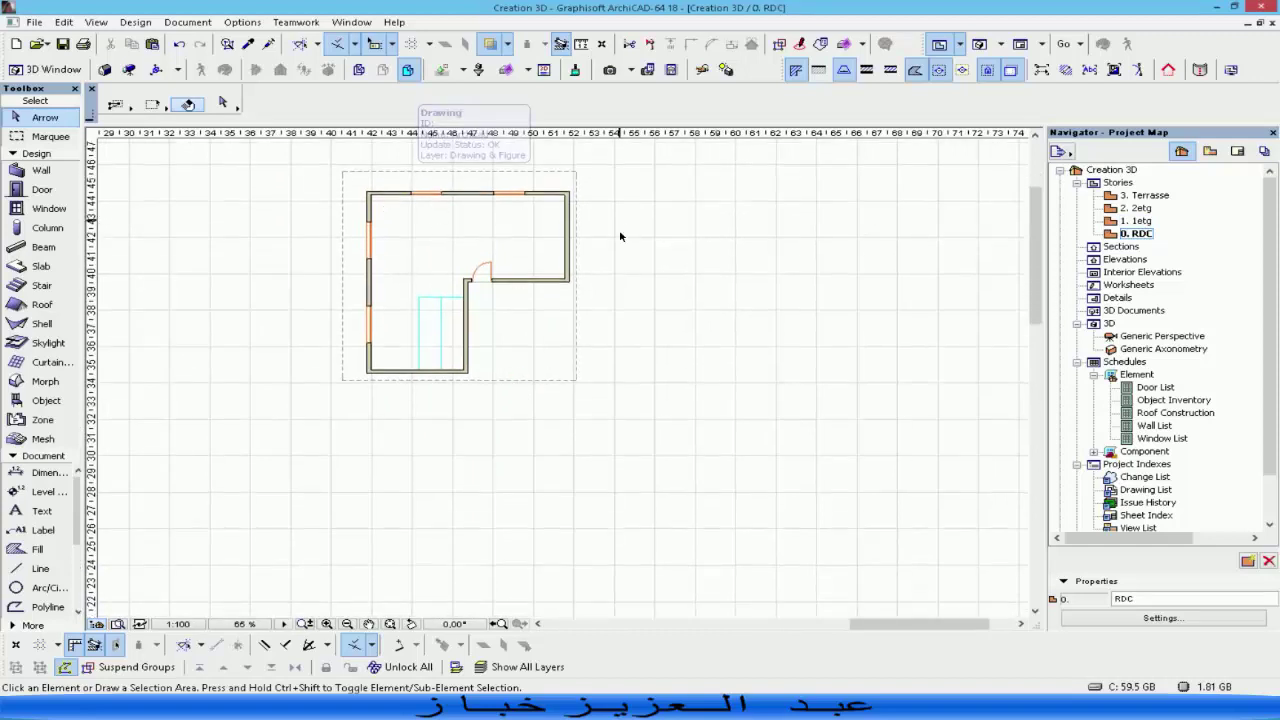
middle_drag(574, 286, 594, 327)
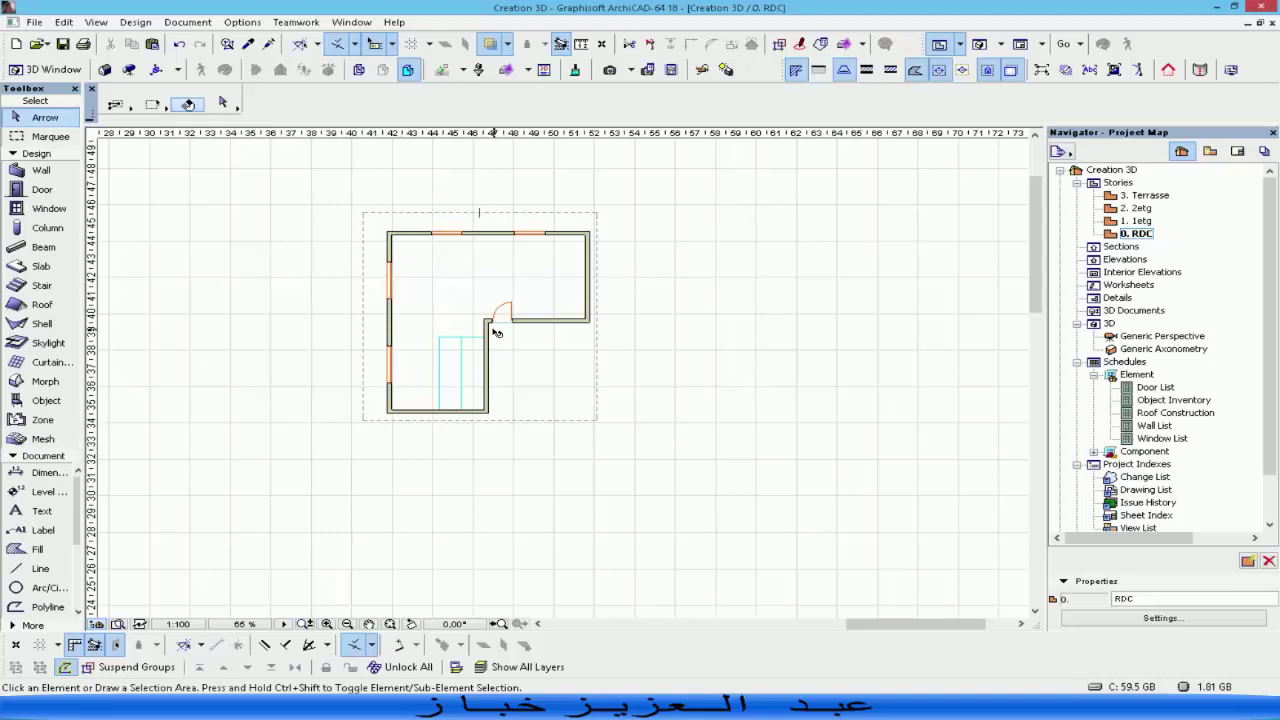
scroll(520, 346, up, 3)
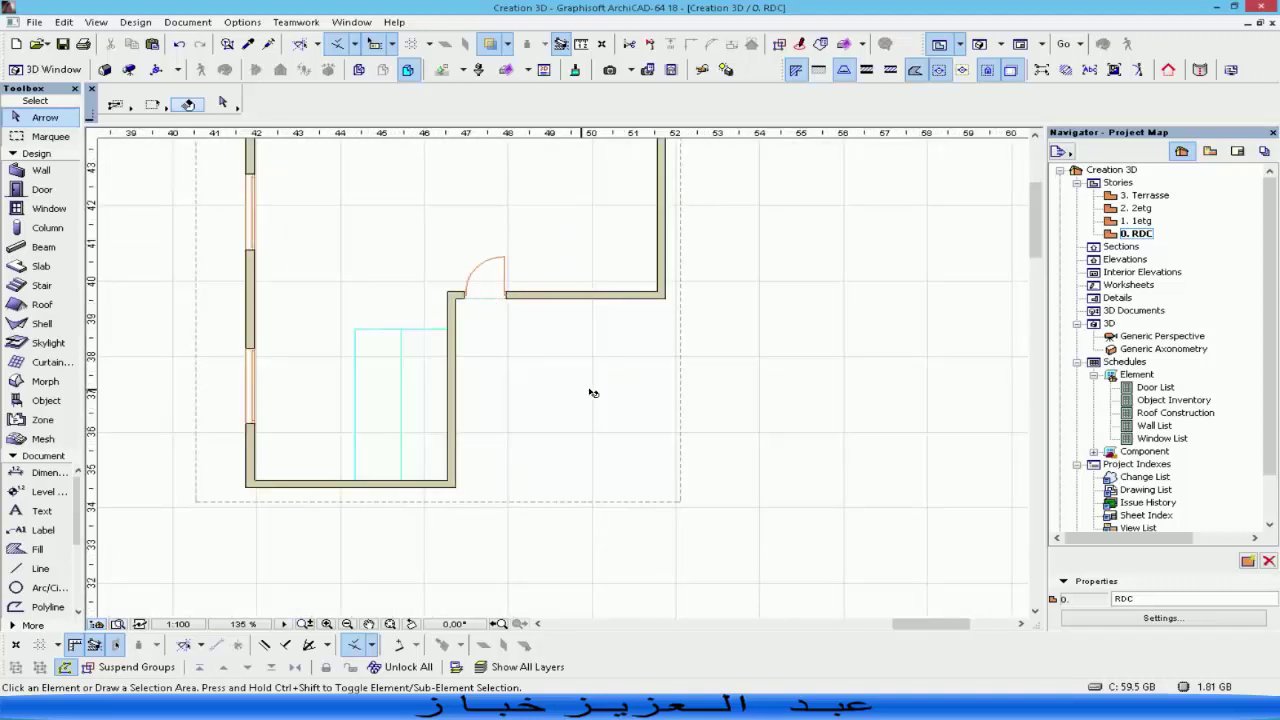
scroll(682, 390, down, 4)
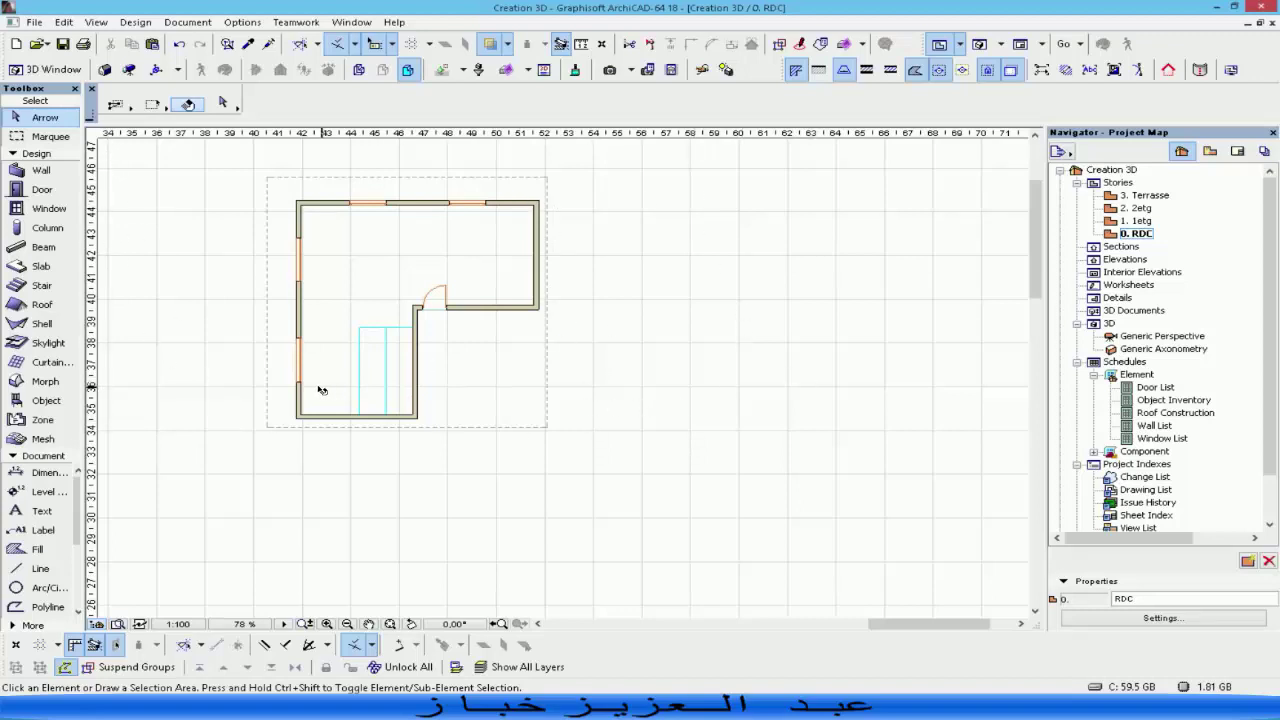
click(41, 266)
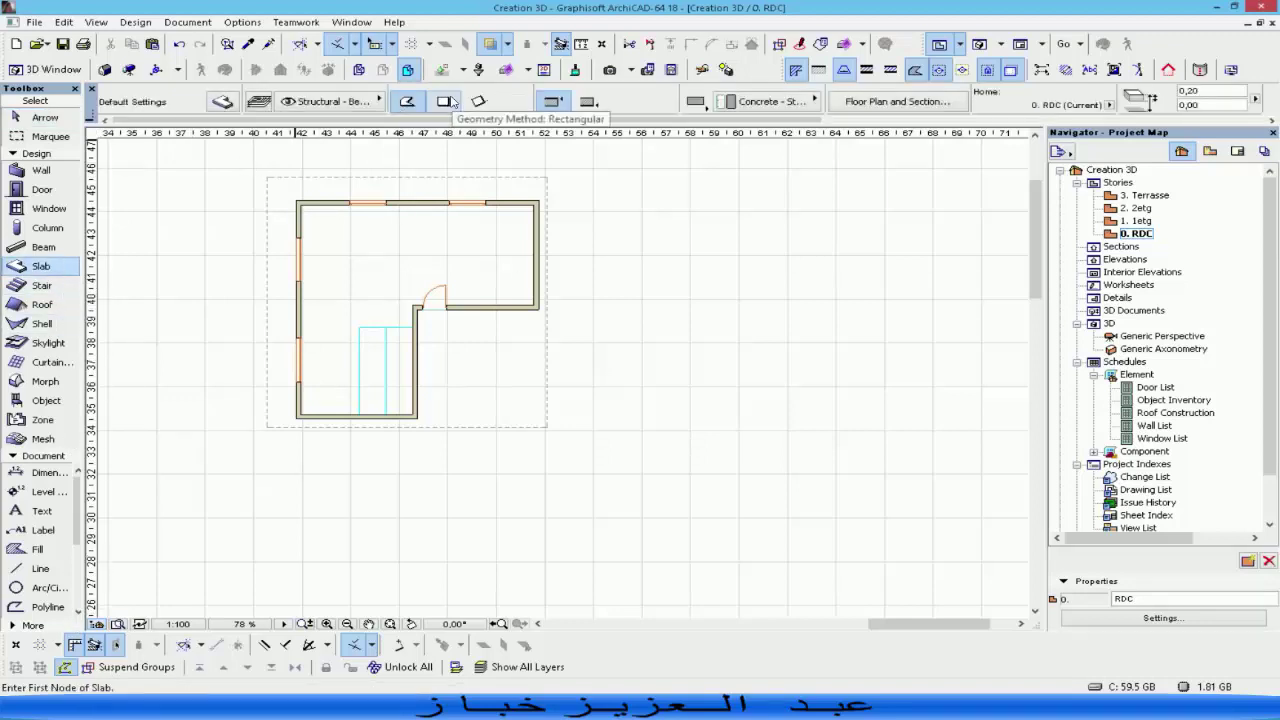
click(445, 102)
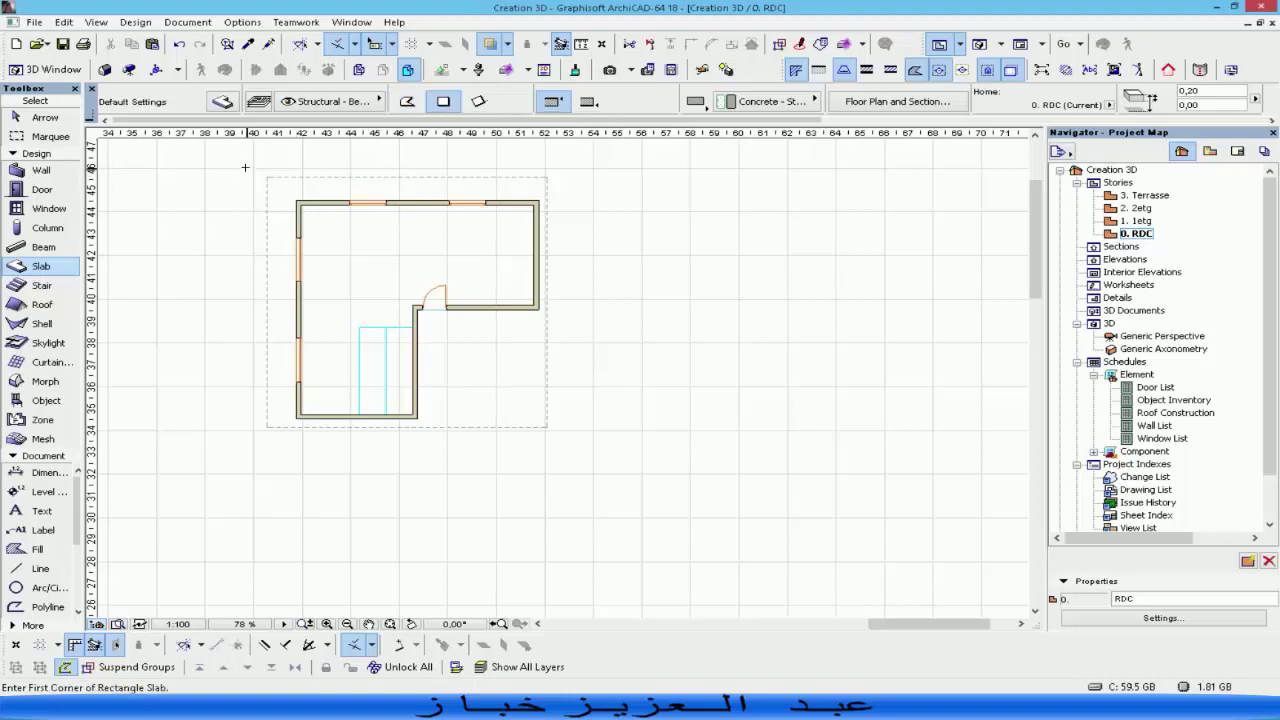
click(247, 169)
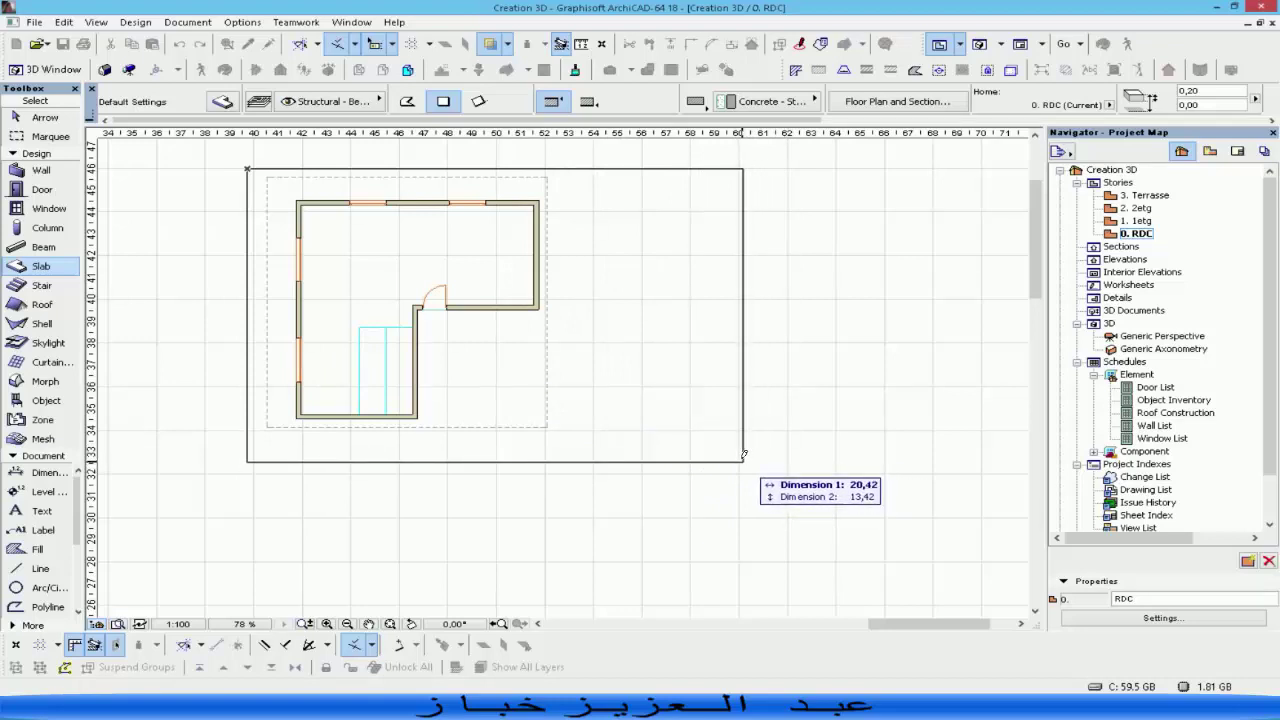
click(739, 460)
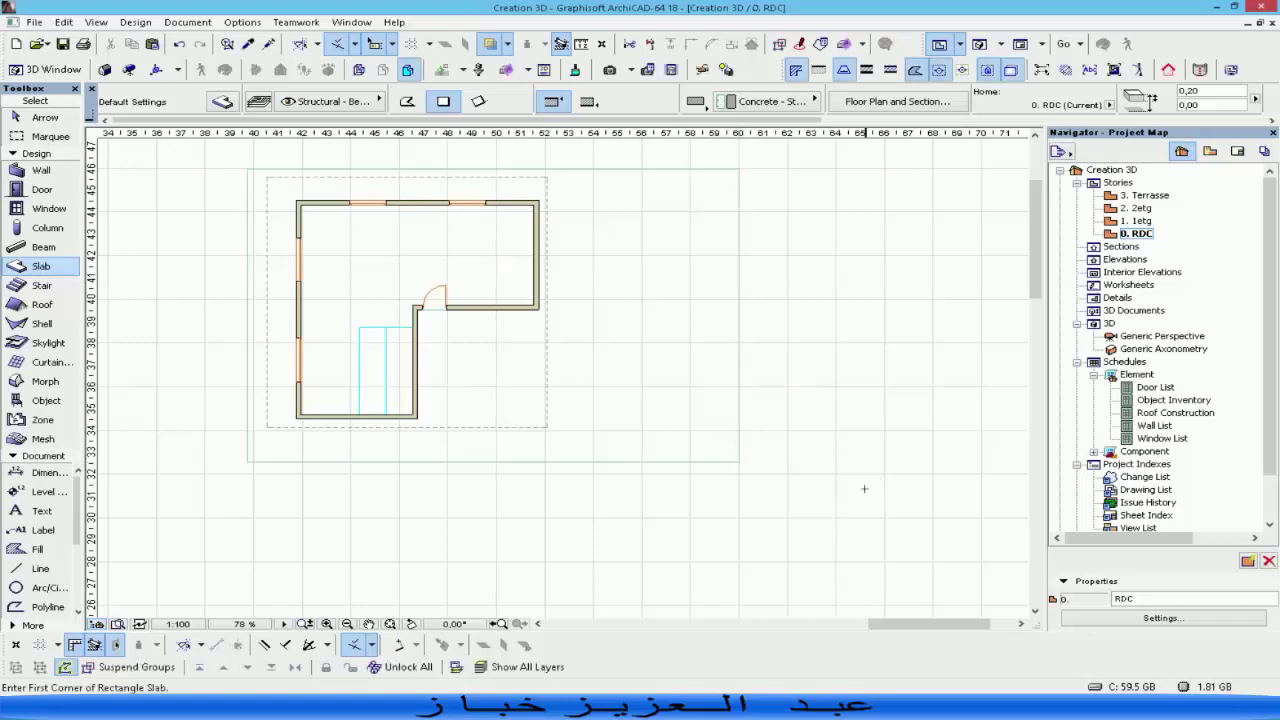
middle_drag(525, 256, 584, 311)
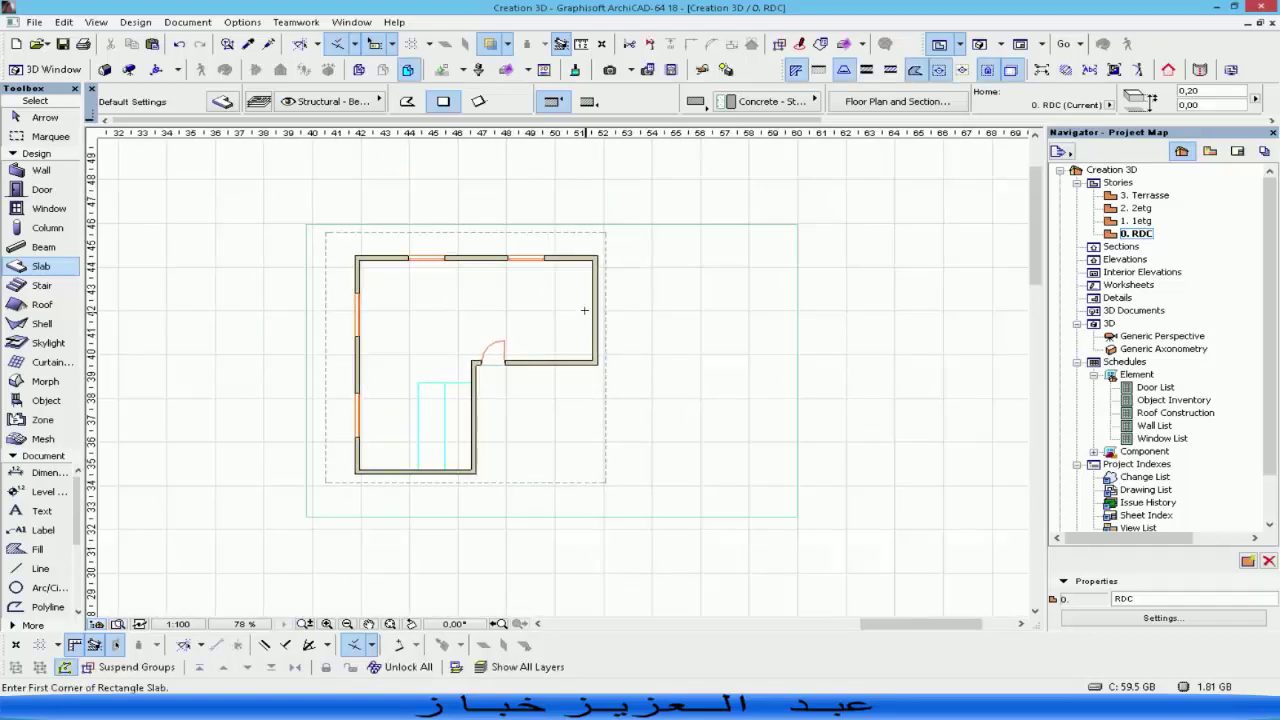
shift+click(437, 224)
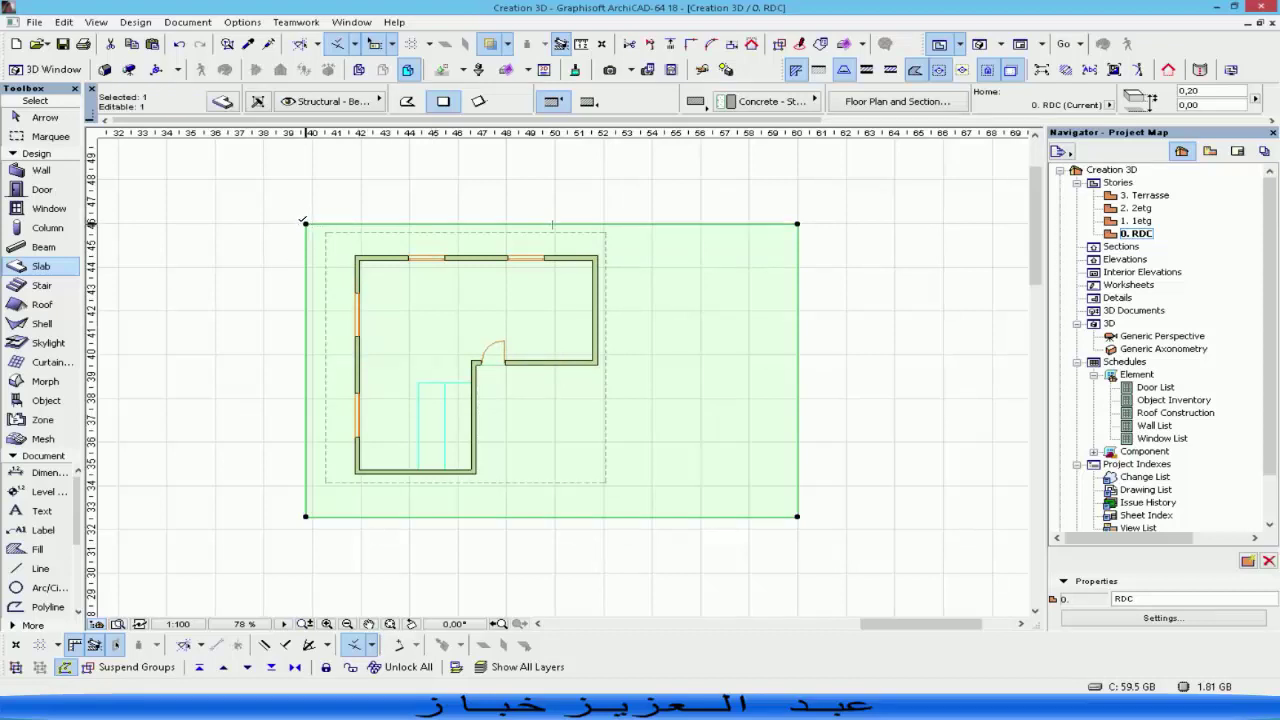
click(305, 223)
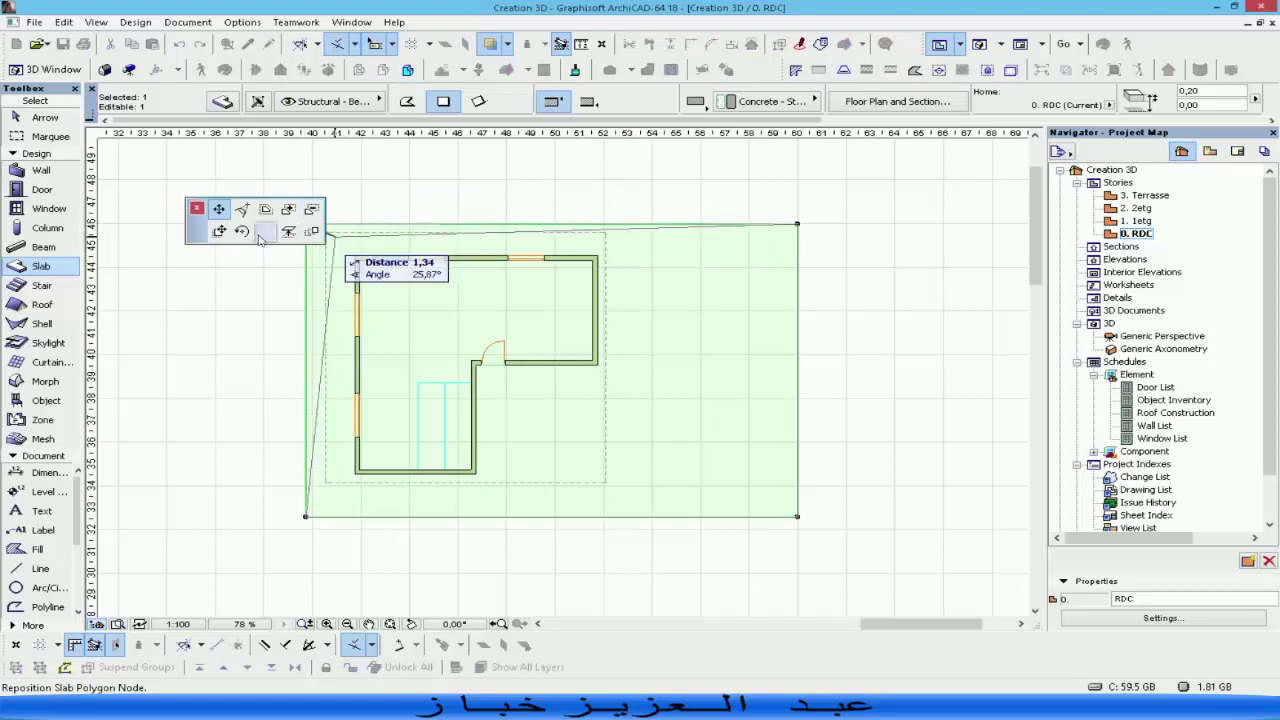
key(Escape)
key(Escape)
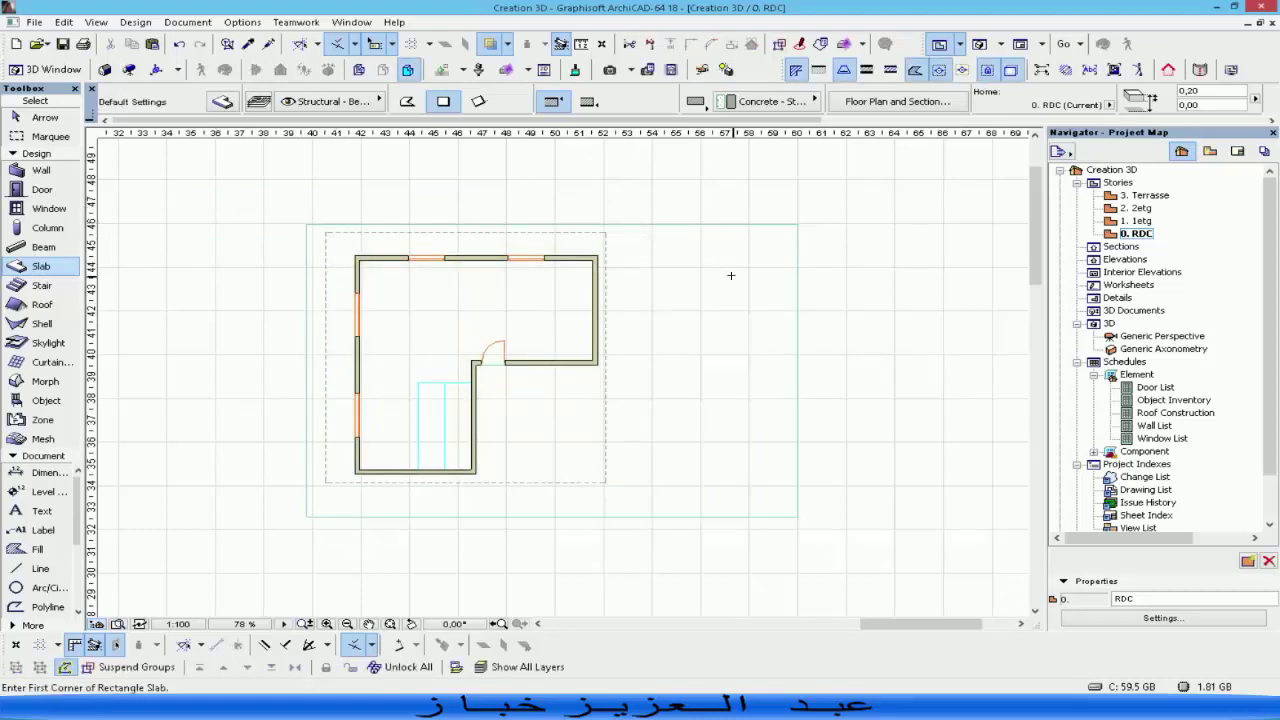
shift+click(736, 277)
middle_drag(666, 494, 658, 418)
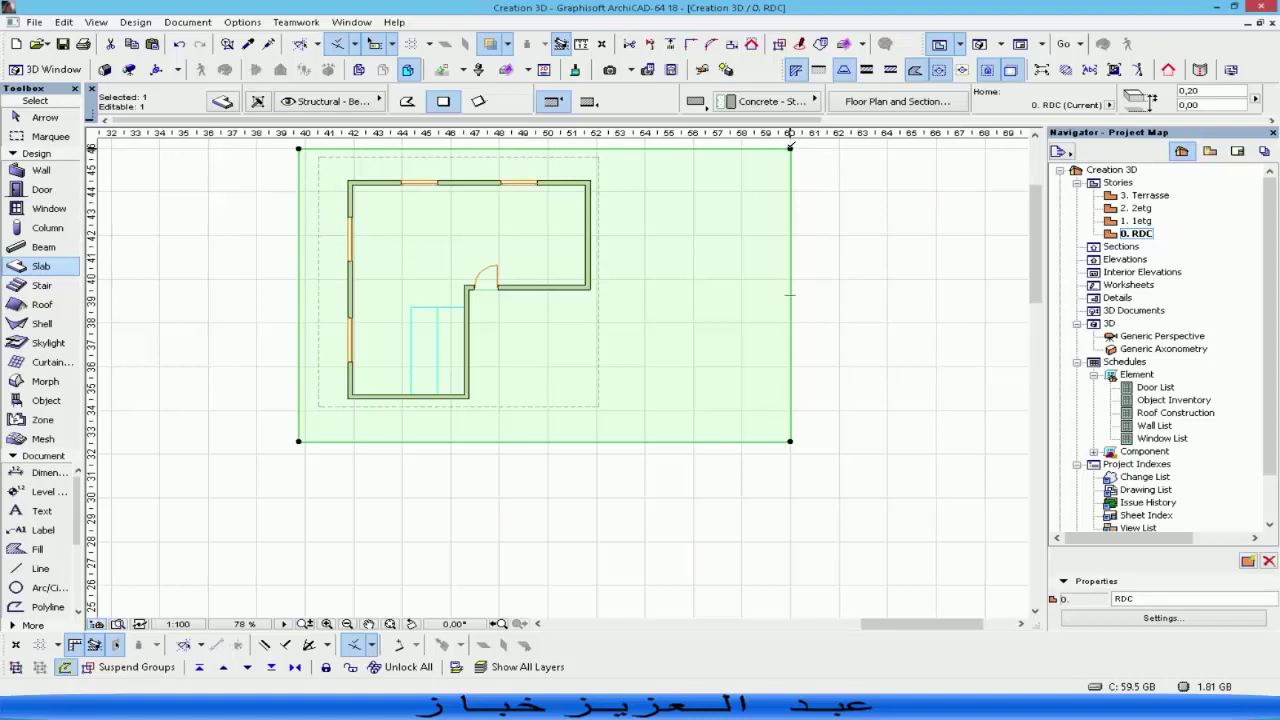
key(Escape)
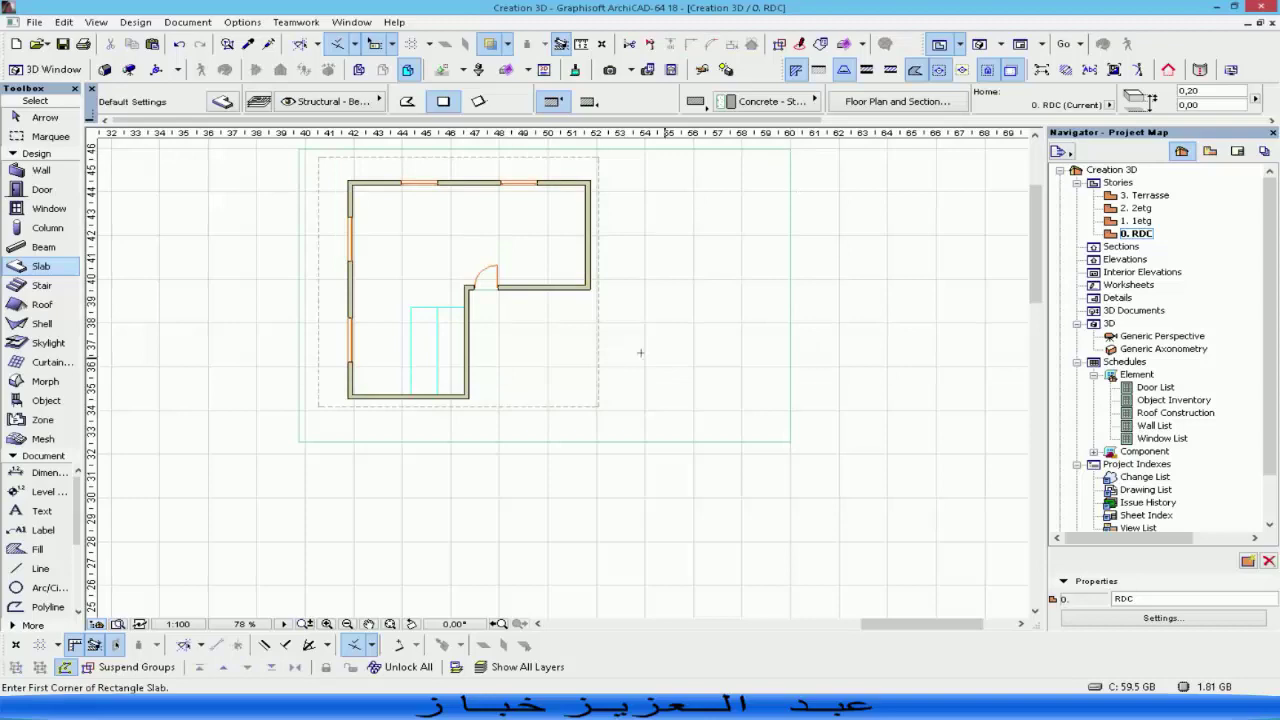
Draw a horizontal line 8.26 m long from the outer corner of the right RDC wall below the room to the large slab's right edge.
click(40, 170)
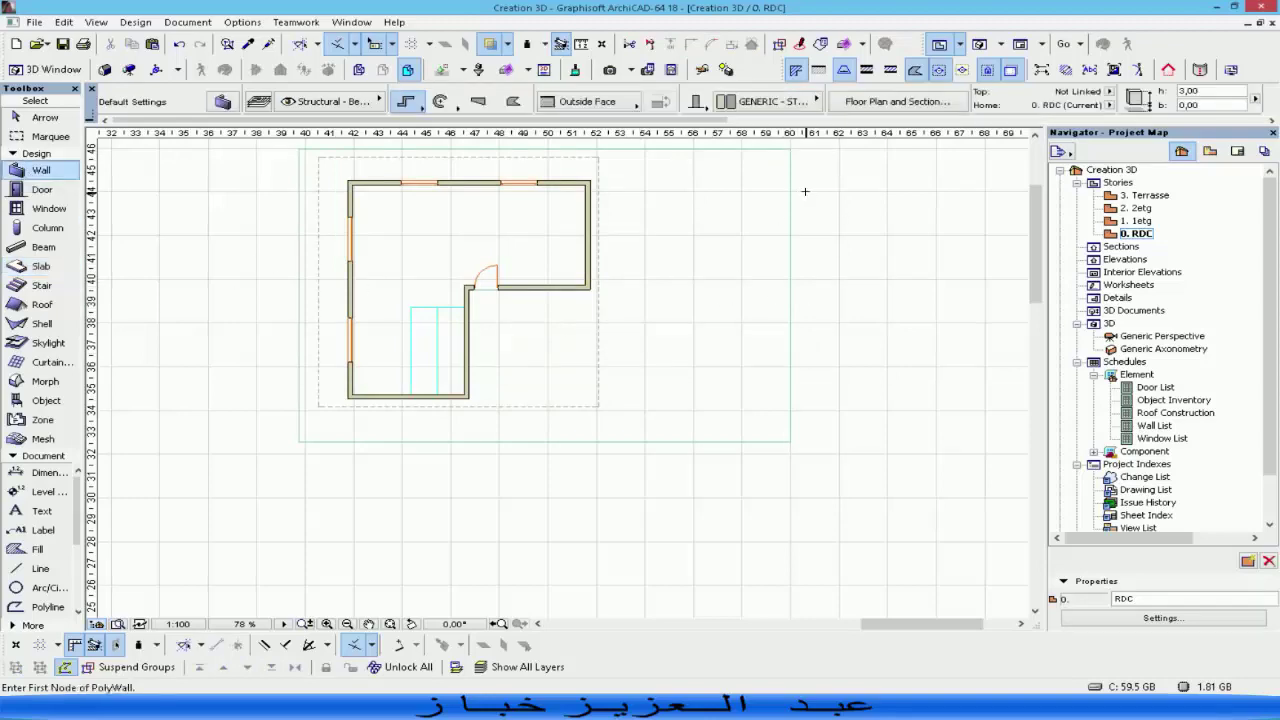
middle_drag(780, 203, 619, 240)
scroll(619, 240, up, 3)
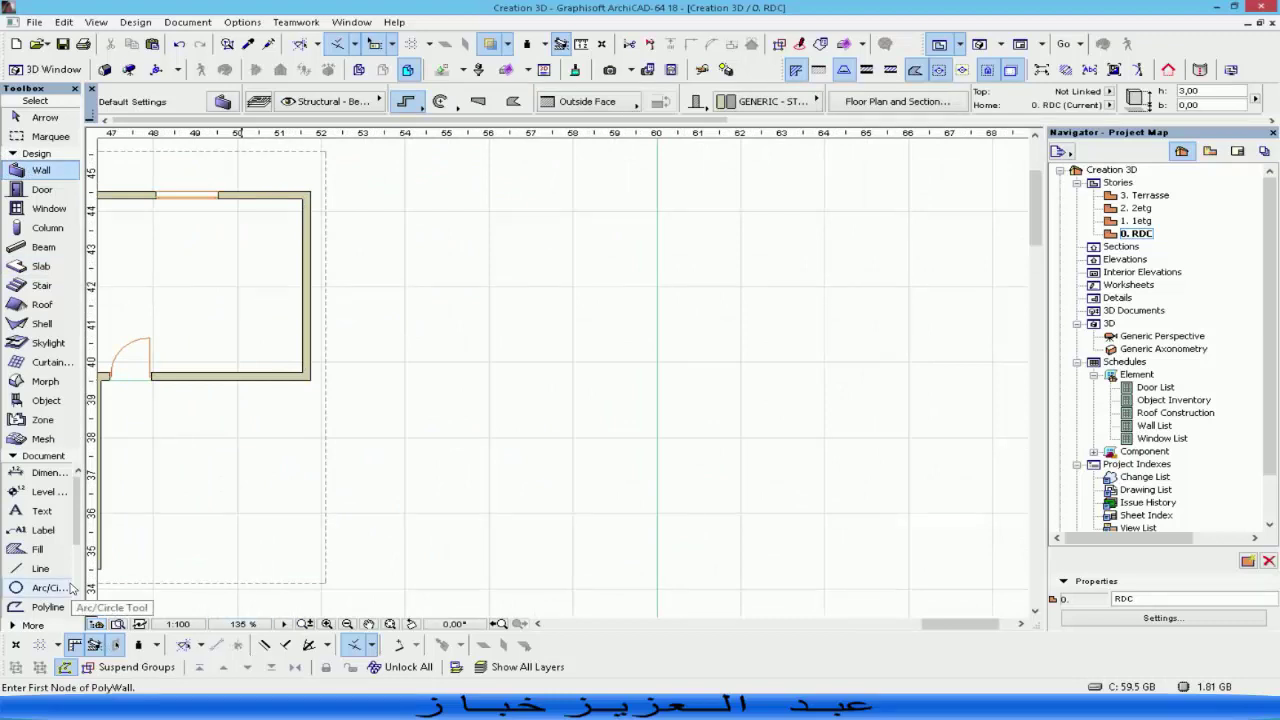
click(40, 568)
click(310, 378)
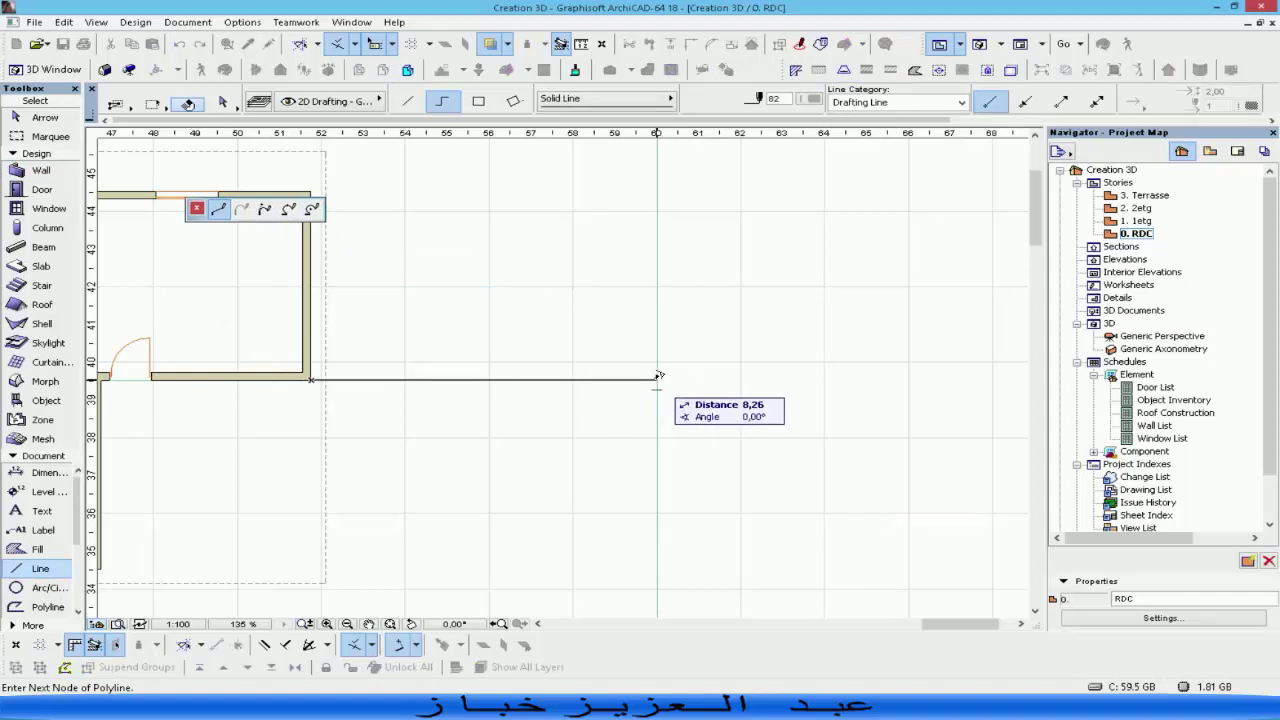
right_click(657, 378)
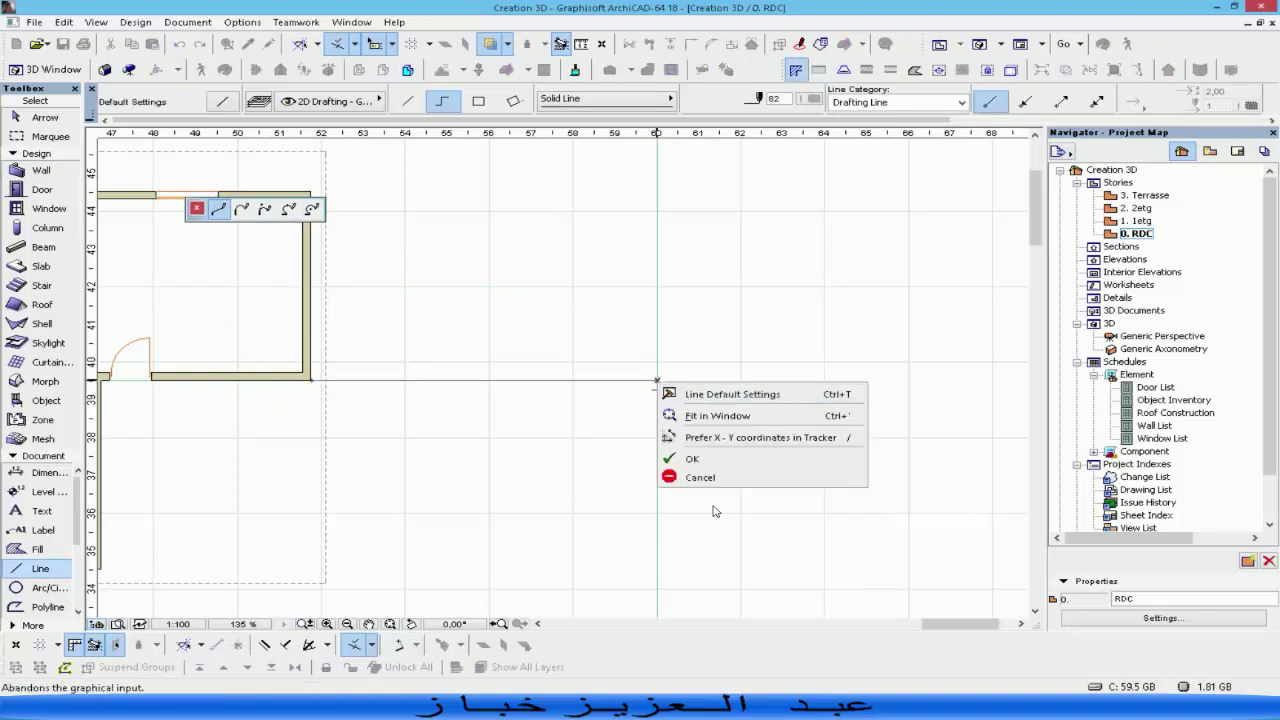
click(700, 458)
Set the Wall tool to the rectangular geometry method.
click(38, 170)
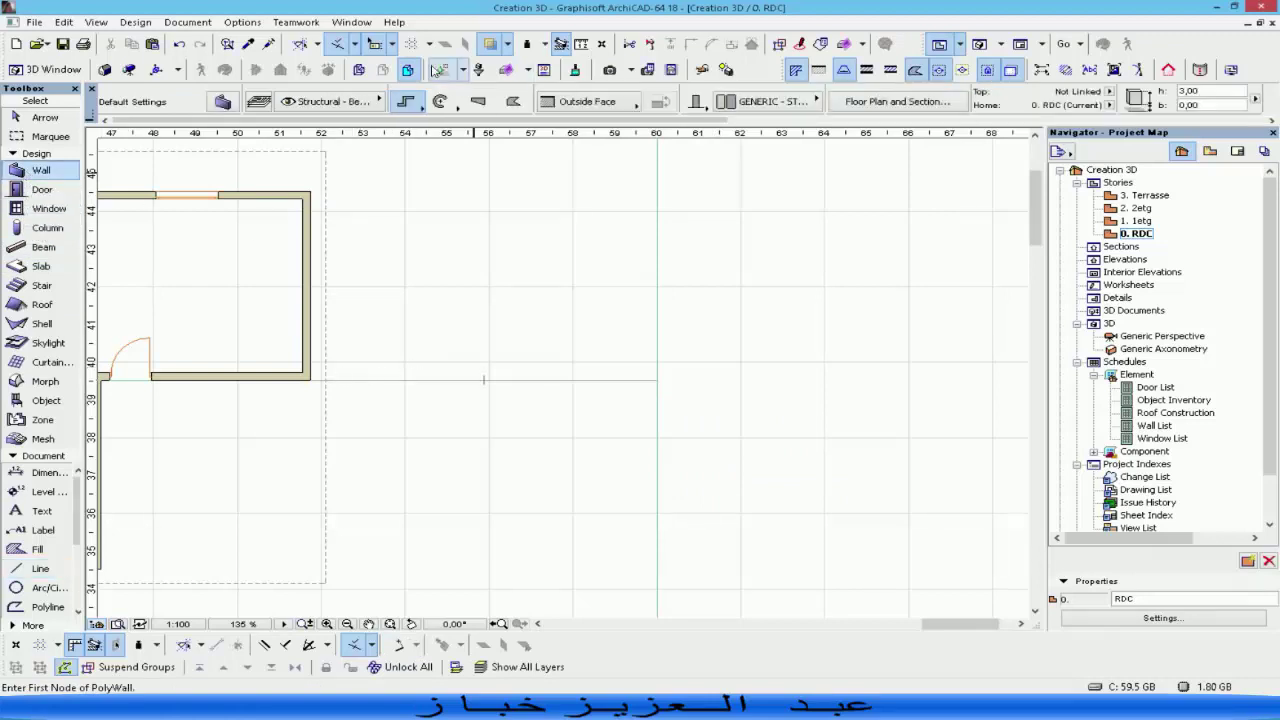
click(410, 103)
click(466, 96)
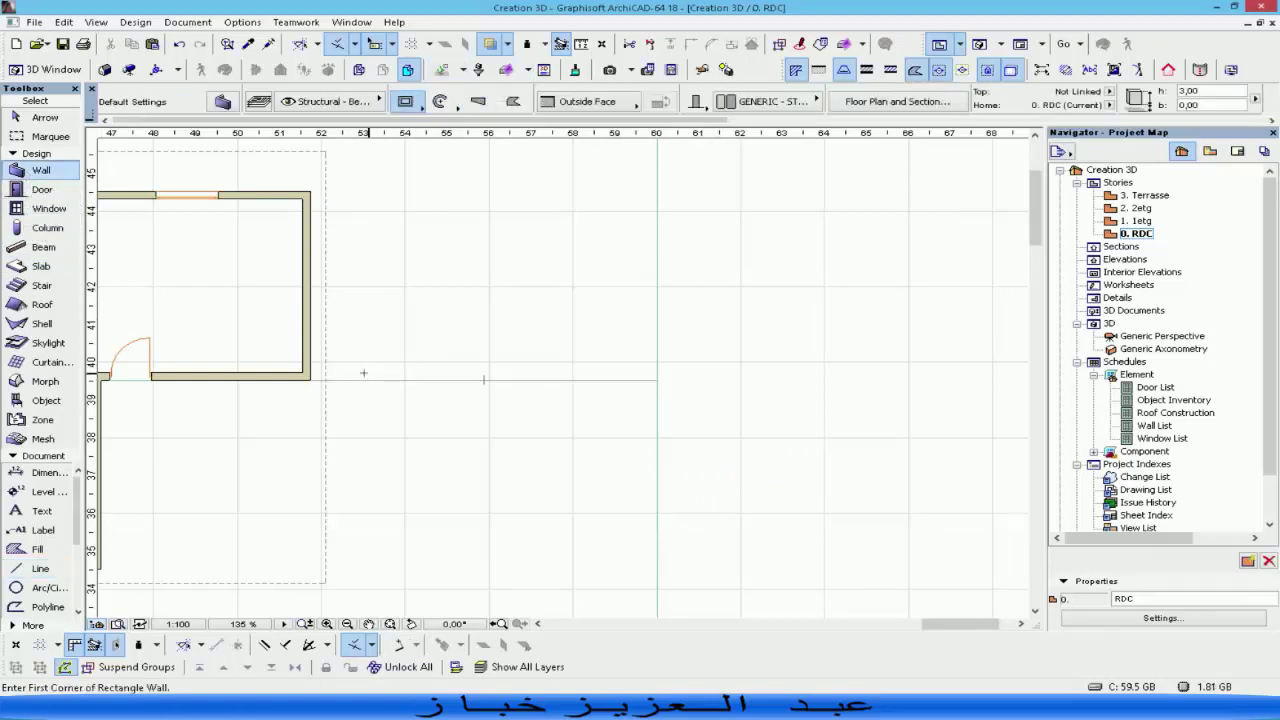
click(324, 378)
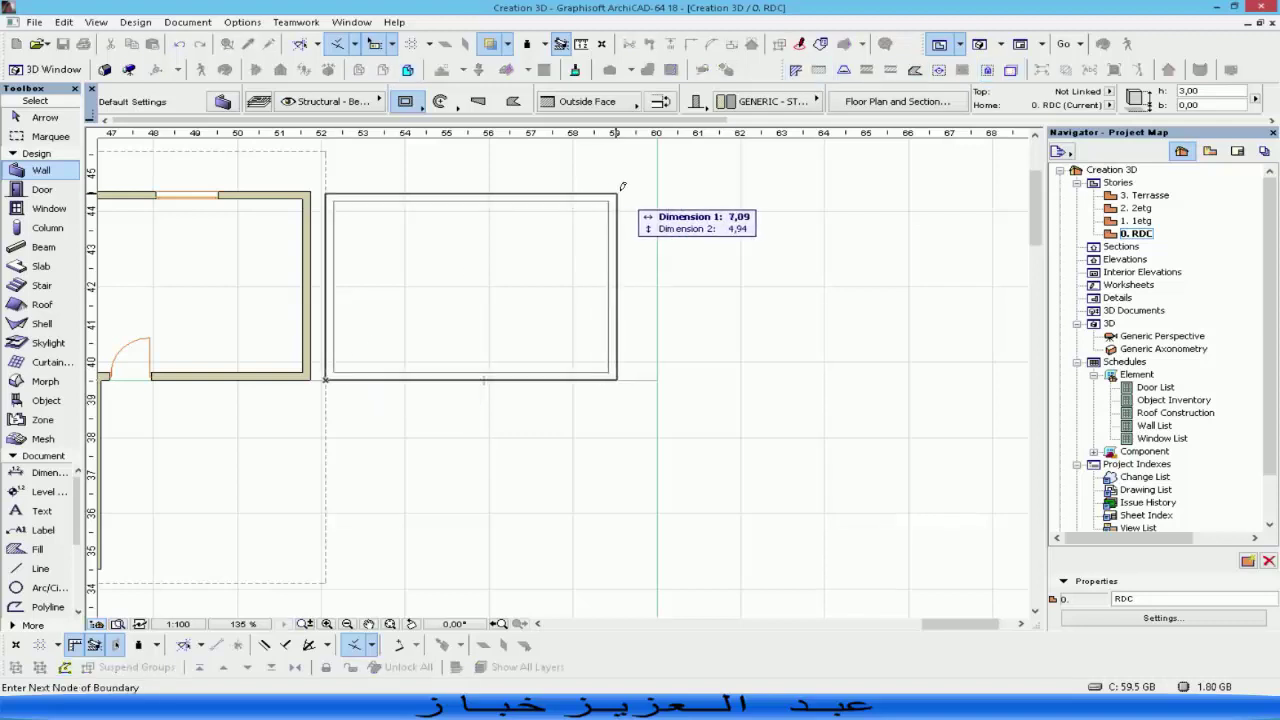
key(Escape)
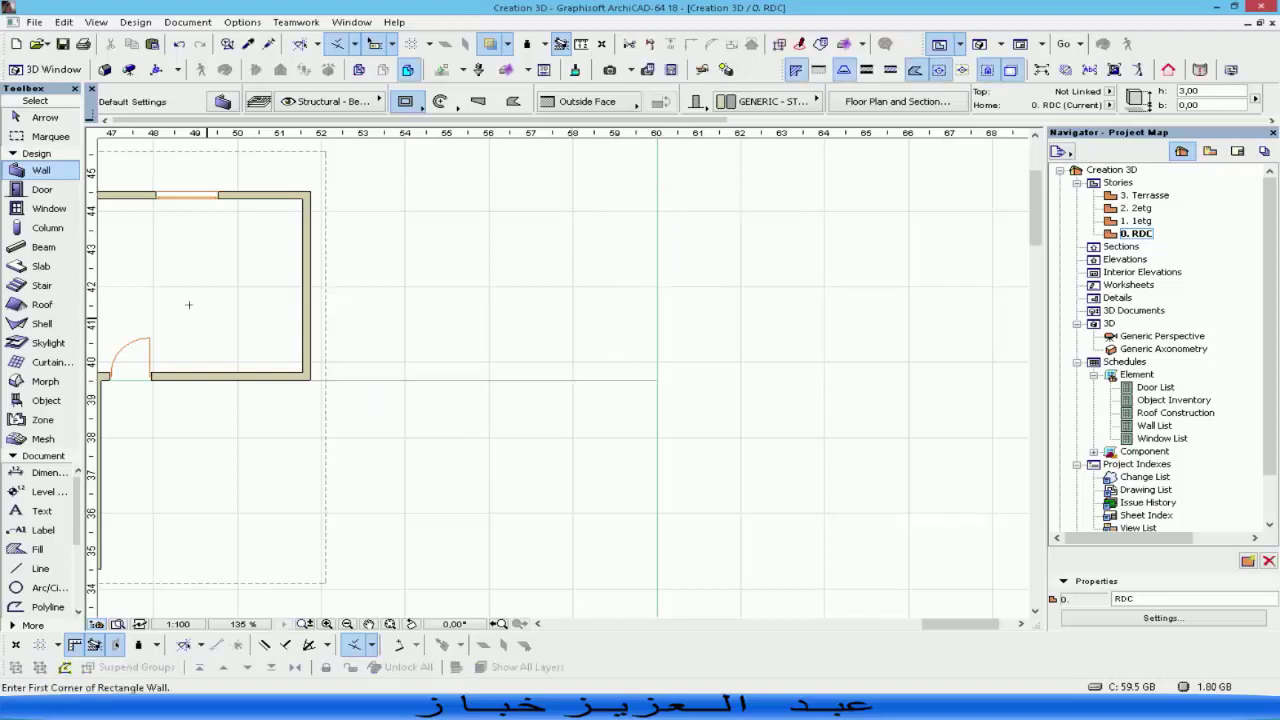
Draw a horizontal line from the upper outer corner of the right RDC wall to the large slab's right edge.
click(40, 568)
click(312, 191)
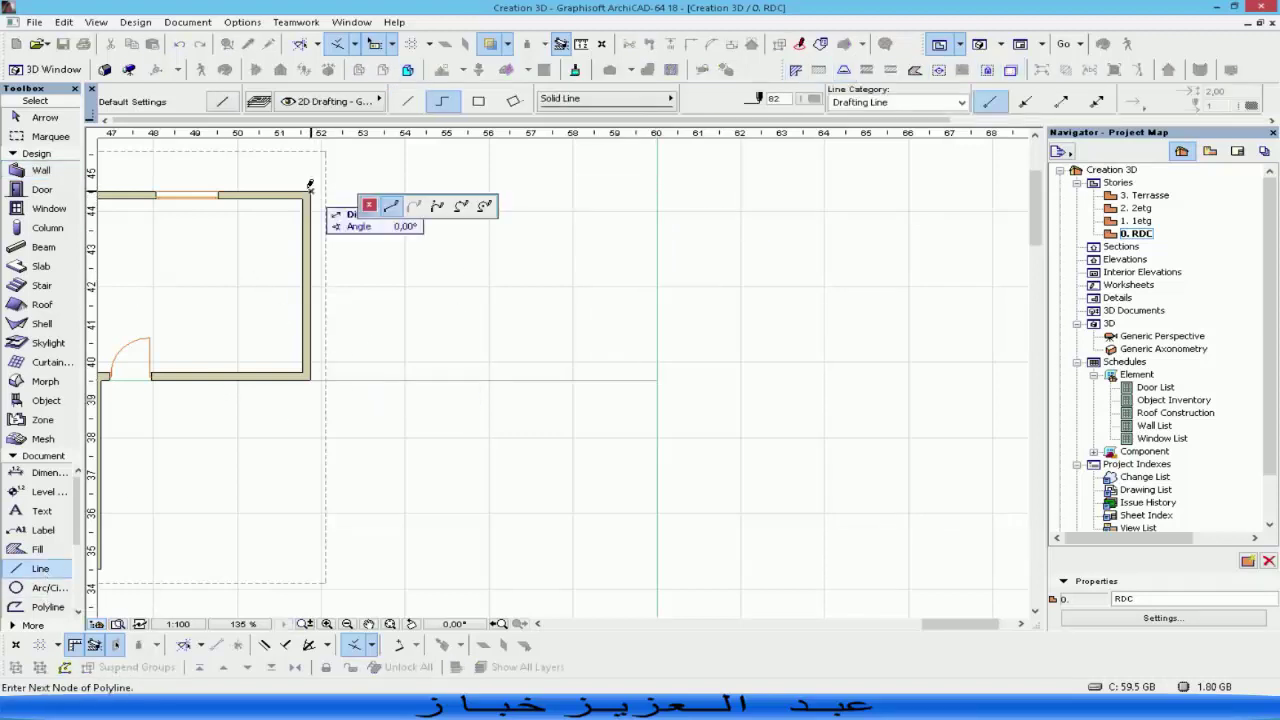
right_click(658, 186)
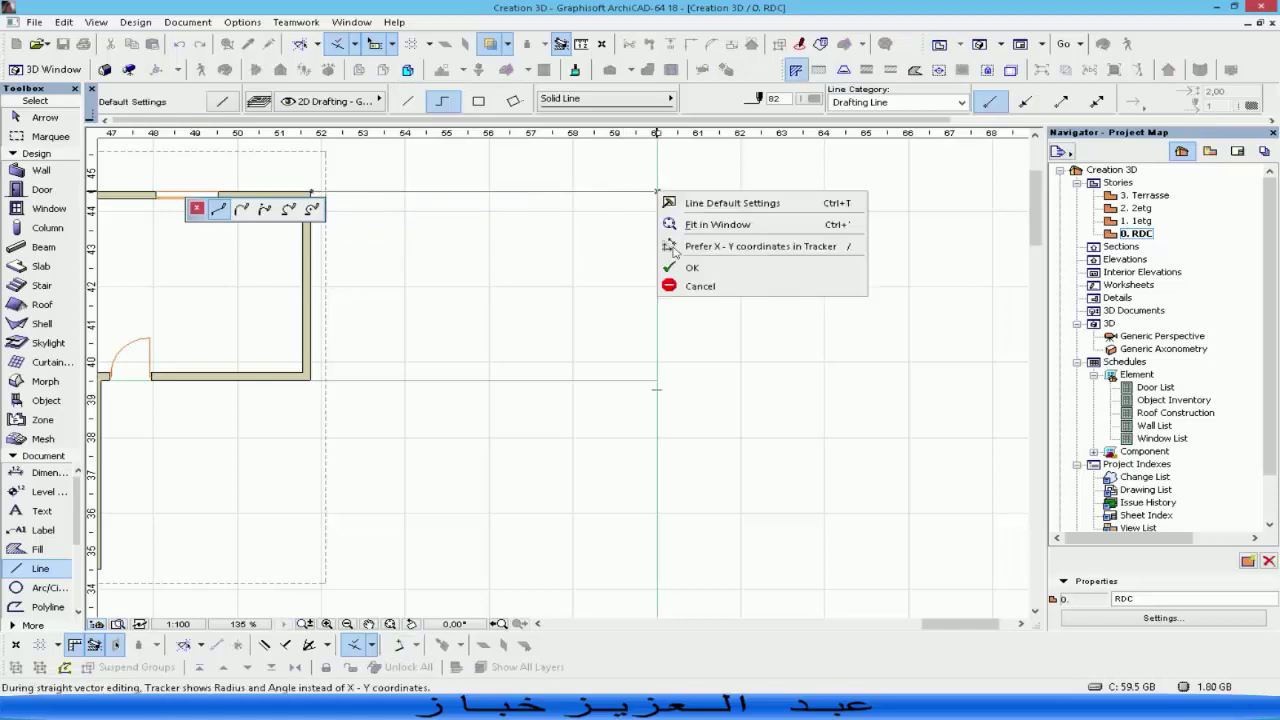
click(690, 262)
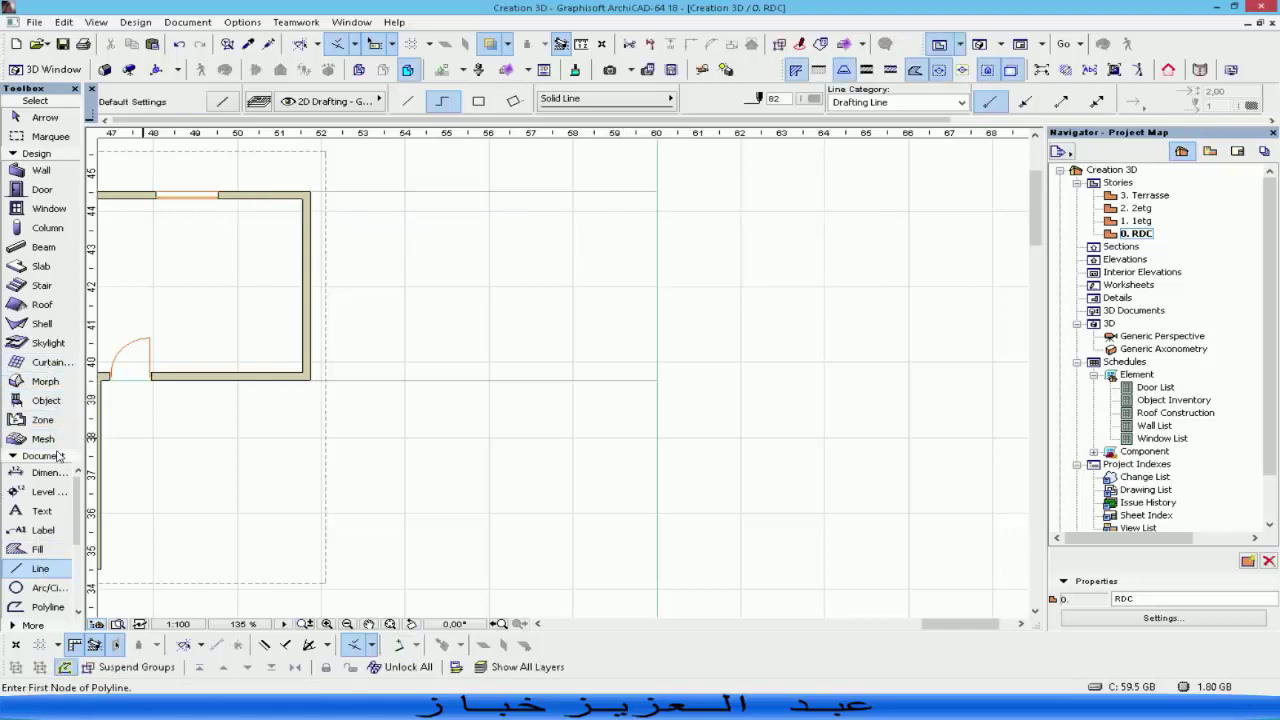
Draw a rectangle of walls between the two horizontal lines, from the dashed outline's right side to the large slab's right edge.
click(40, 170)
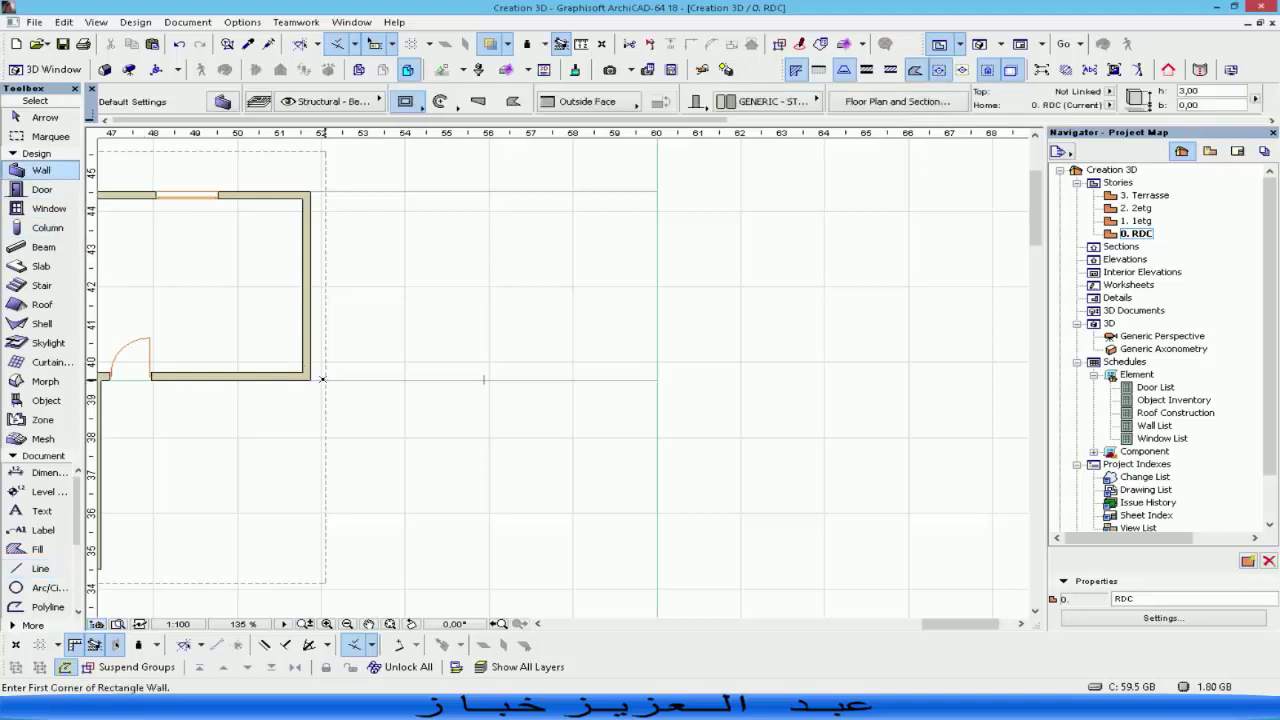
click(323, 379)
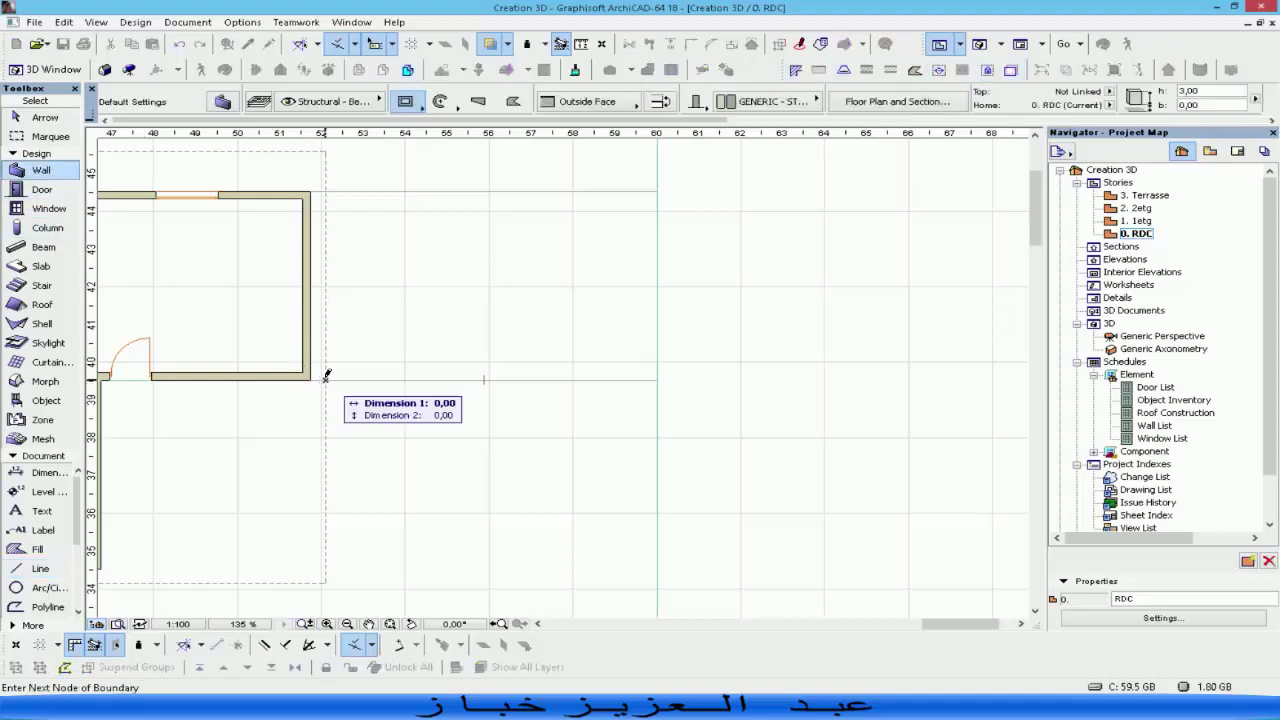
click(658, 187)
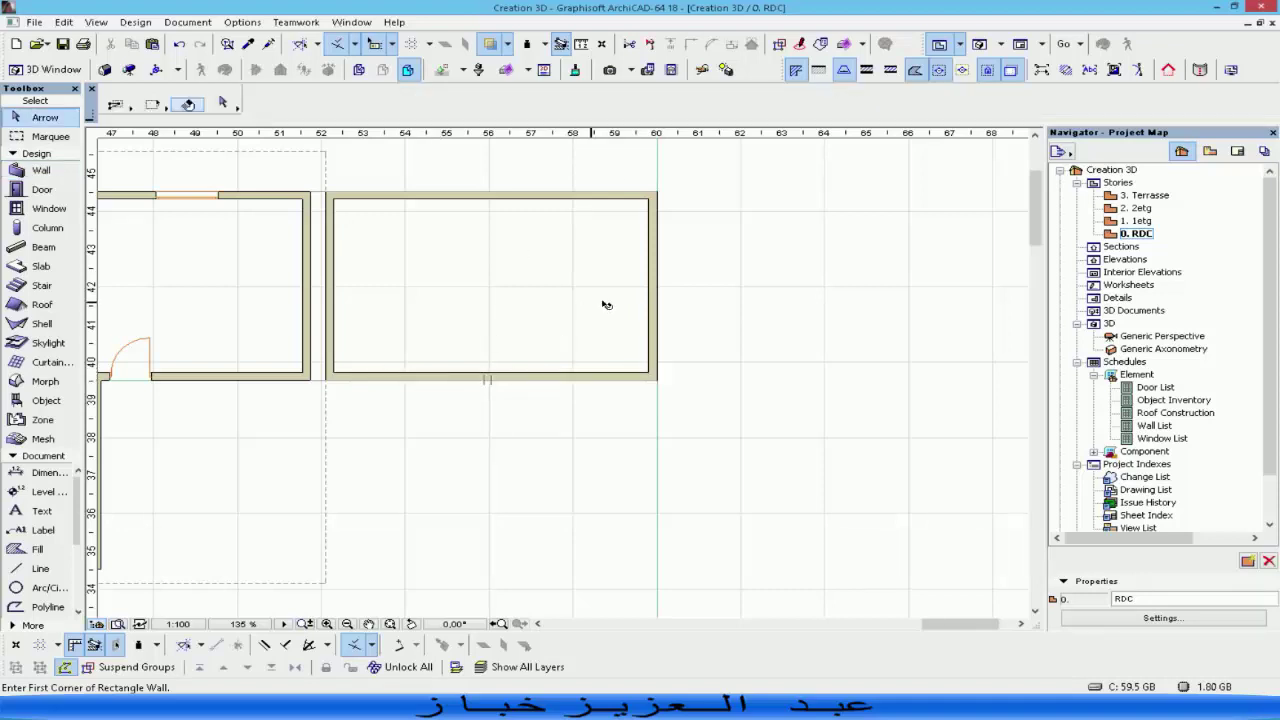
shift+click(648, 306)
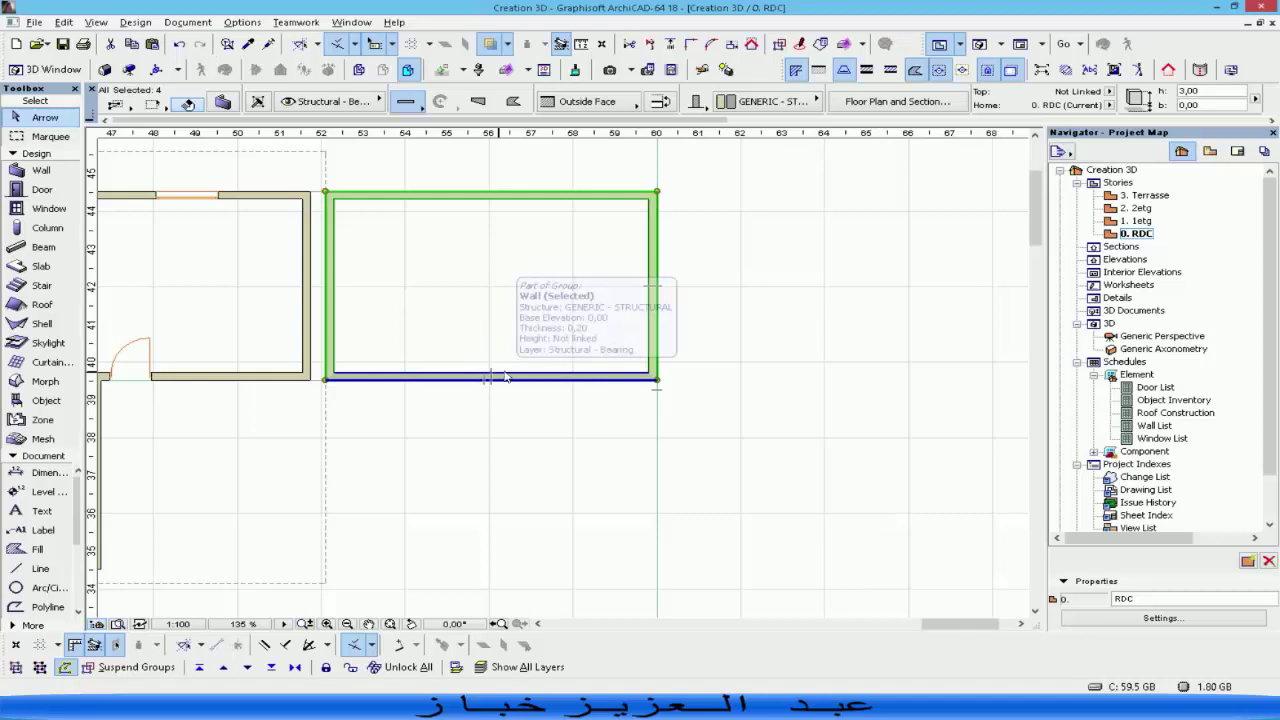
key(alt+space)
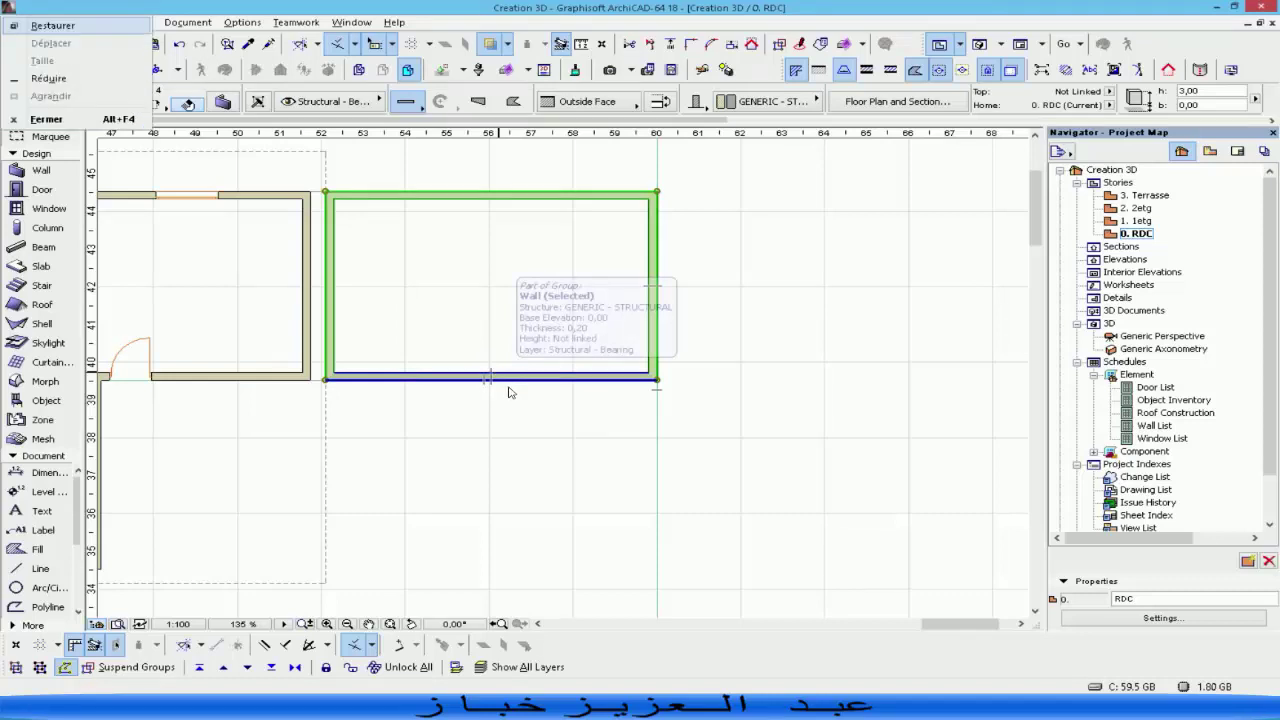
key(Escape)
key(Escape)
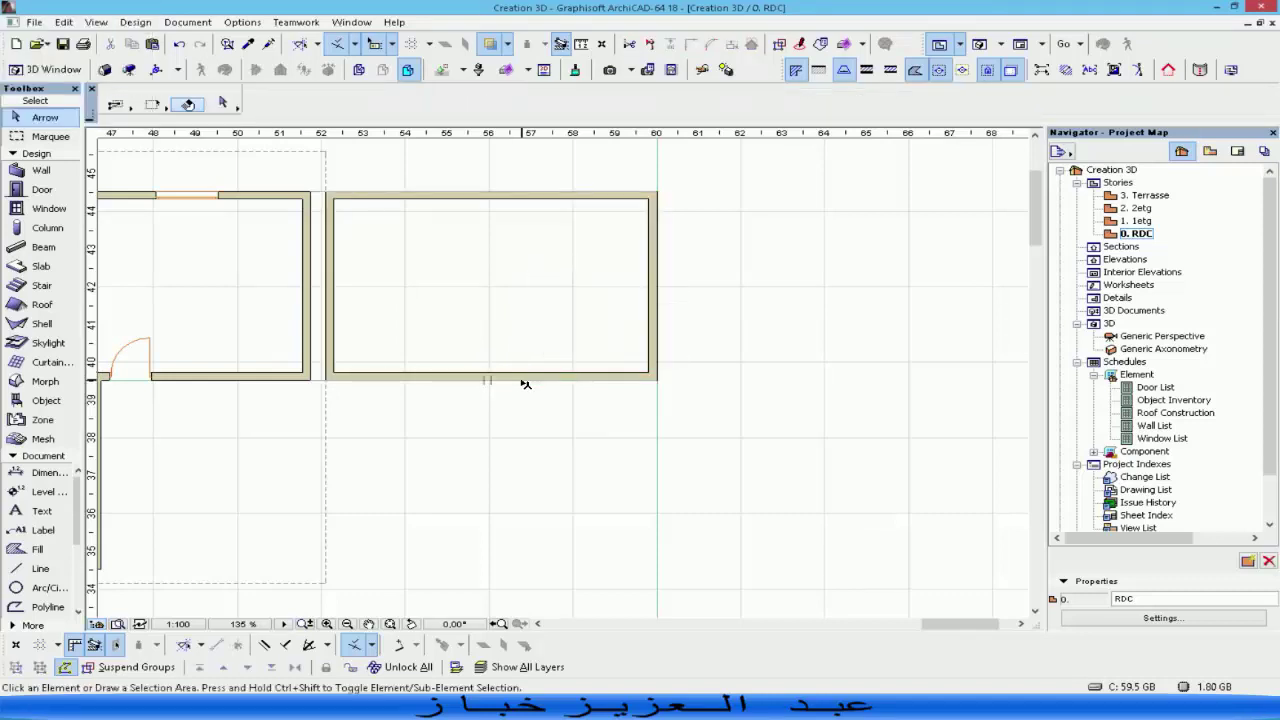
click(522, 380)
click(500, 380)
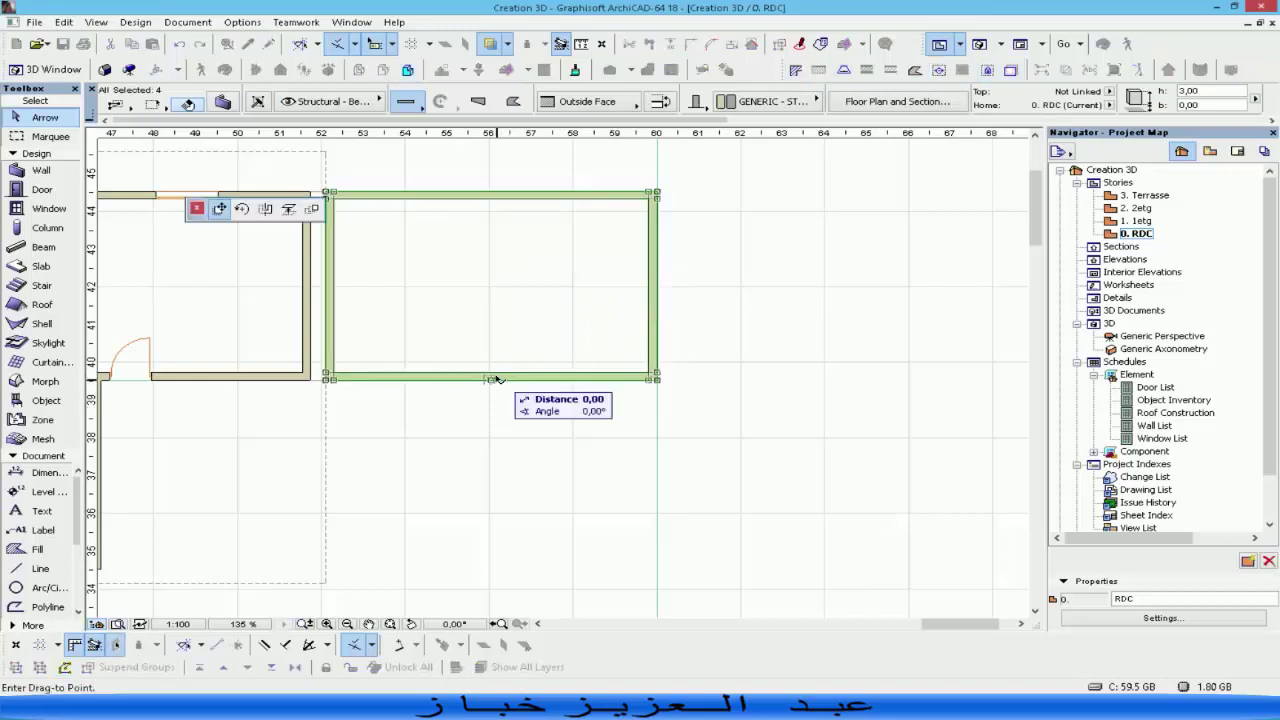
key(Escape)
key(Escape)
click(507, 378)
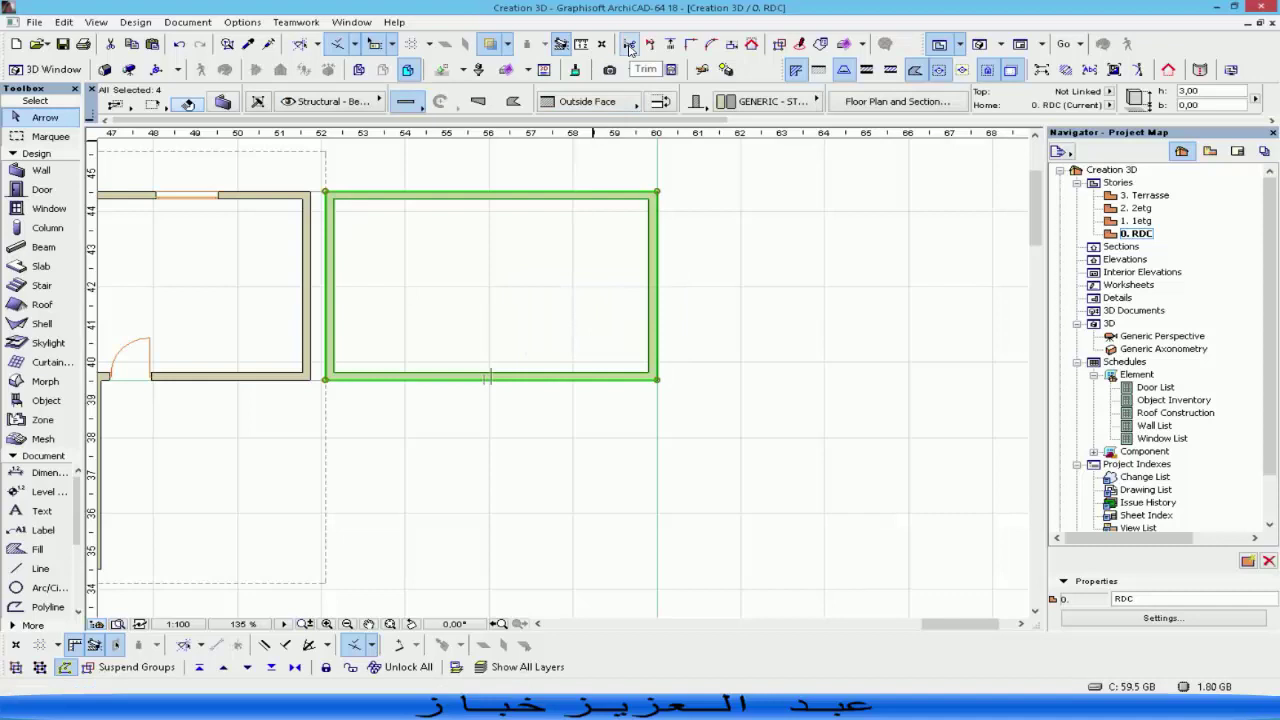
click(132, 22)
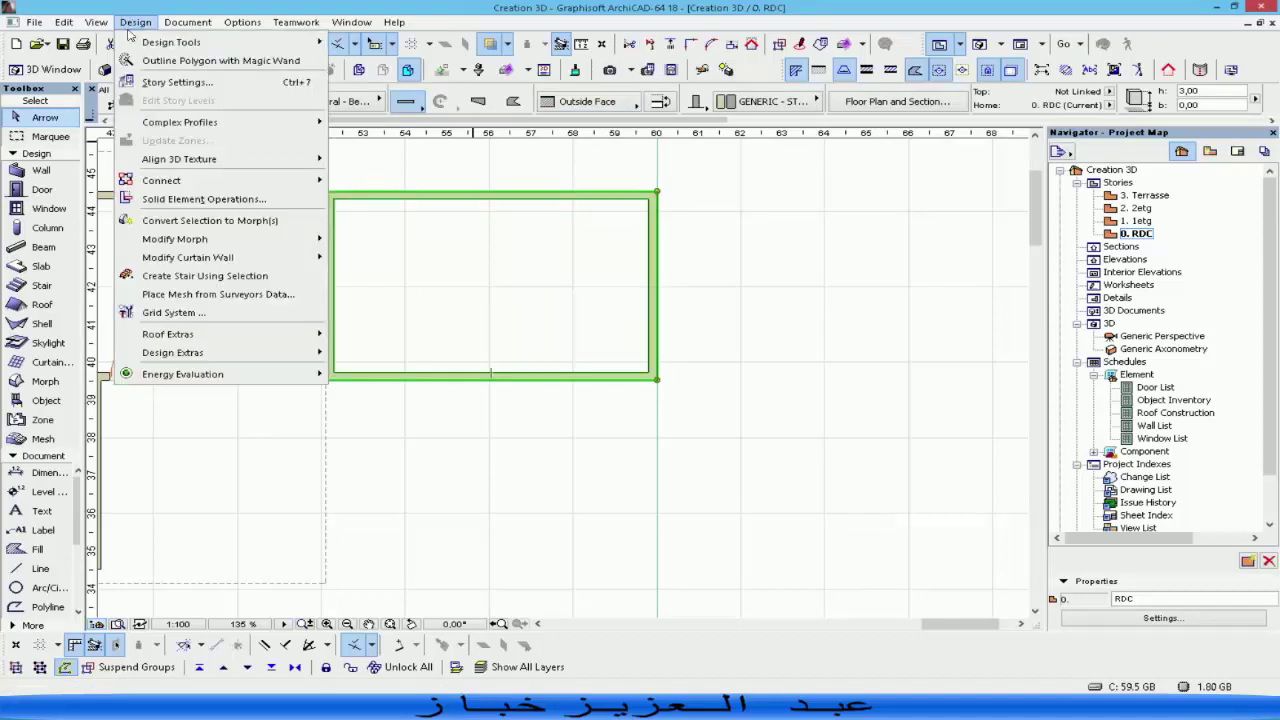
mouse_move(138, 41)
mouse_move(93, 21)
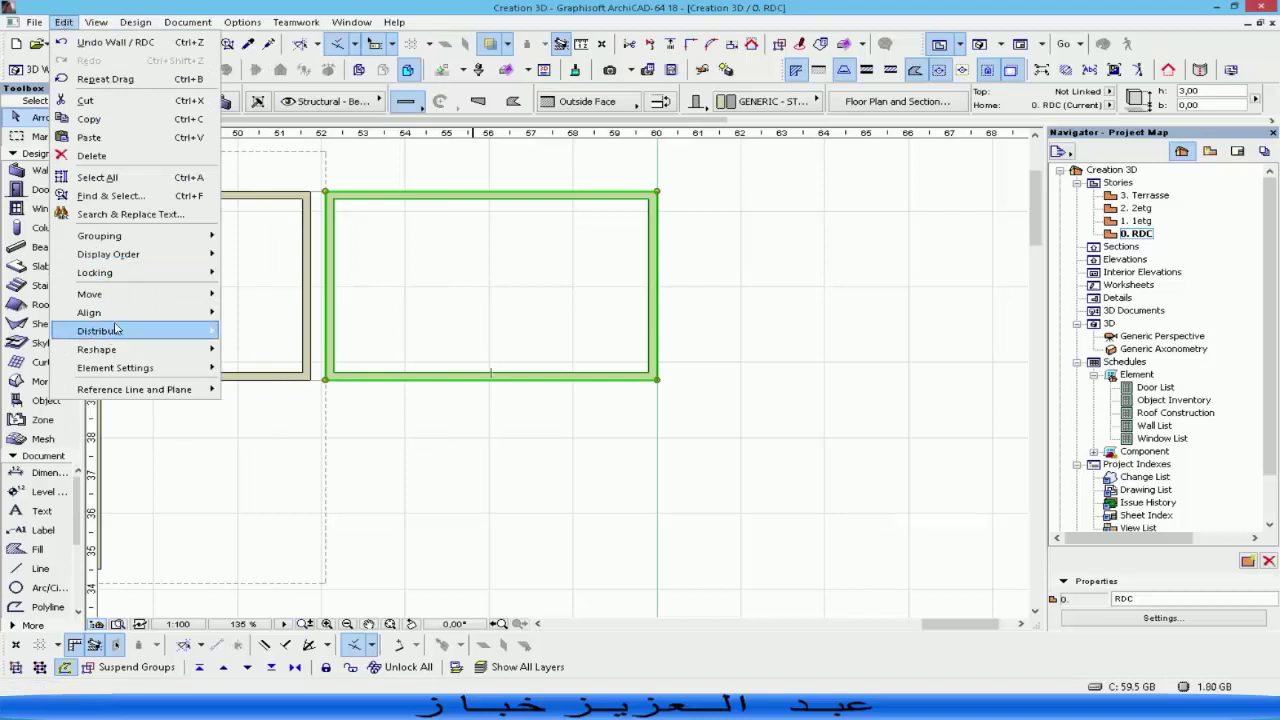
mouse_move(126, 300)
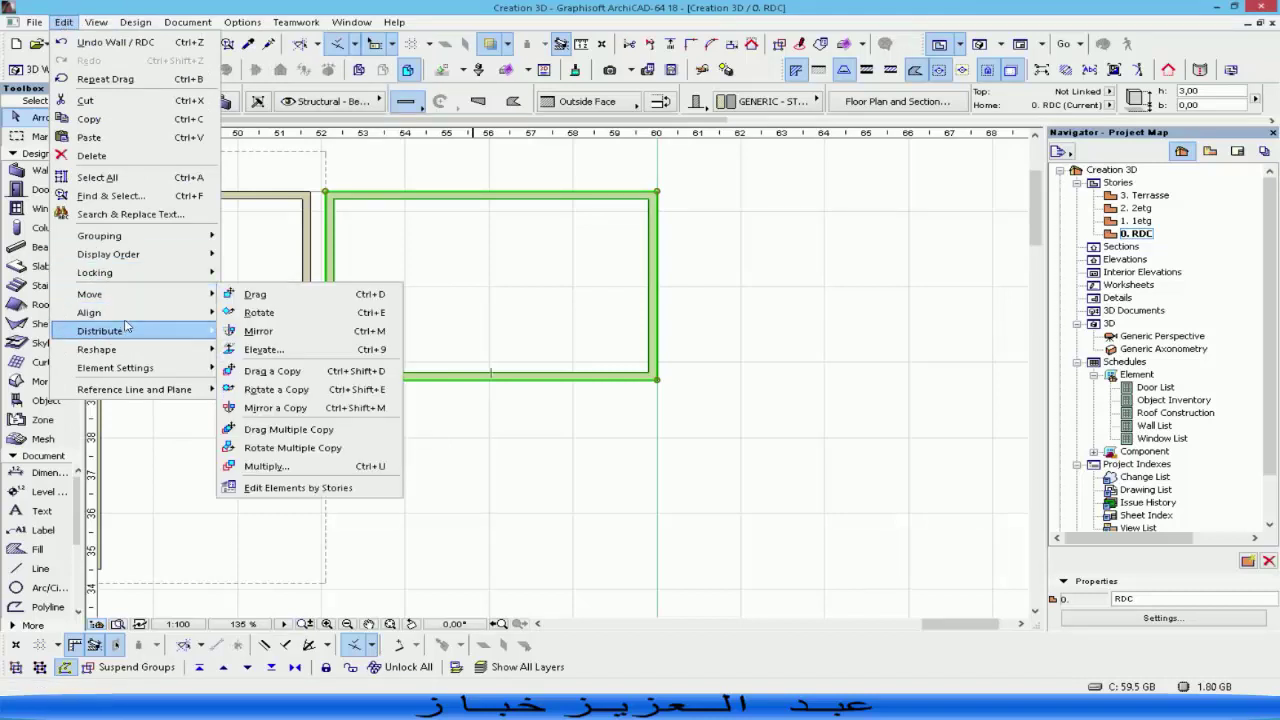
click(172, 5)
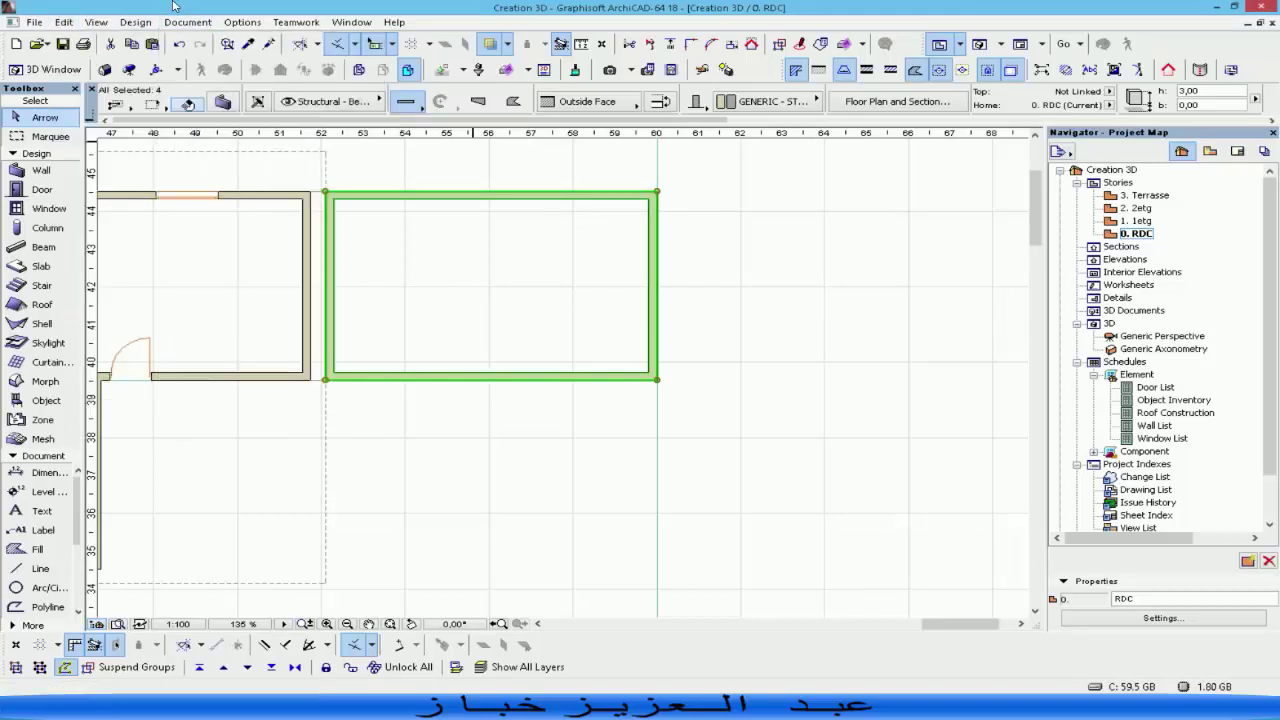
click(316, 46)
click(310, 6)
Try to ungroup the four walls of the new rectangle.
click(63, 22)
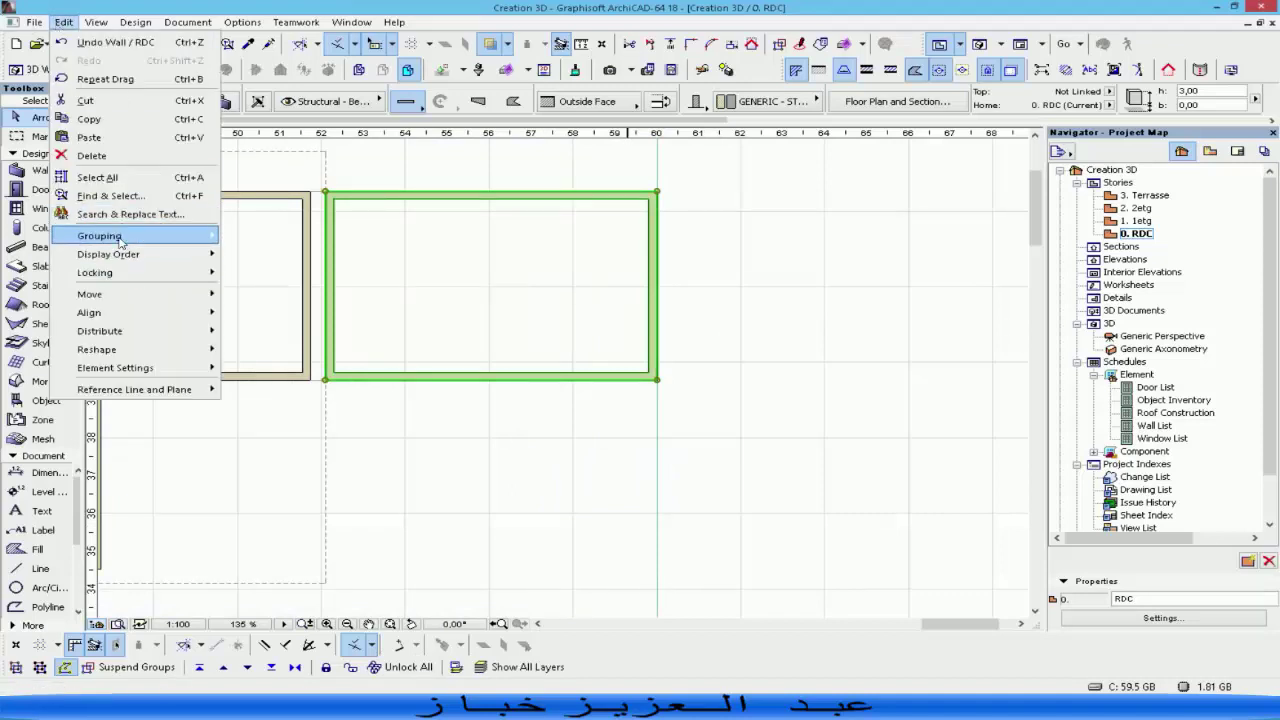
mouse_move(150, 236)
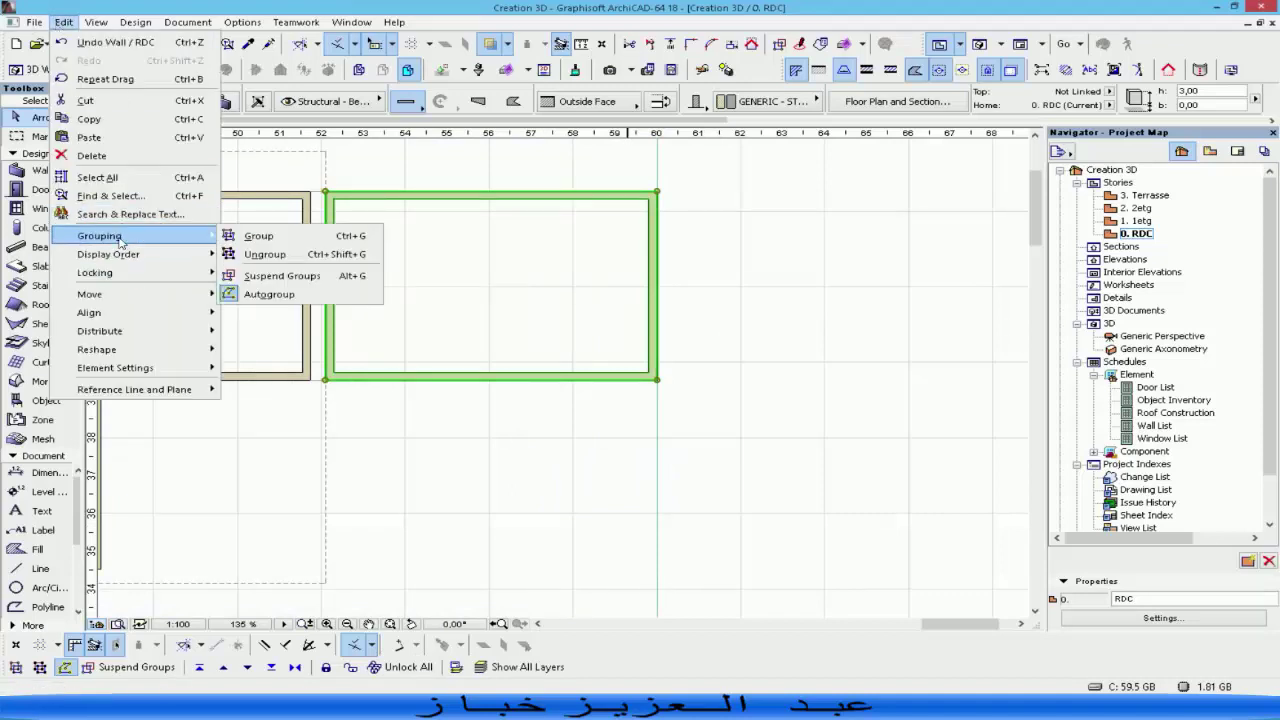
click(265, 254)
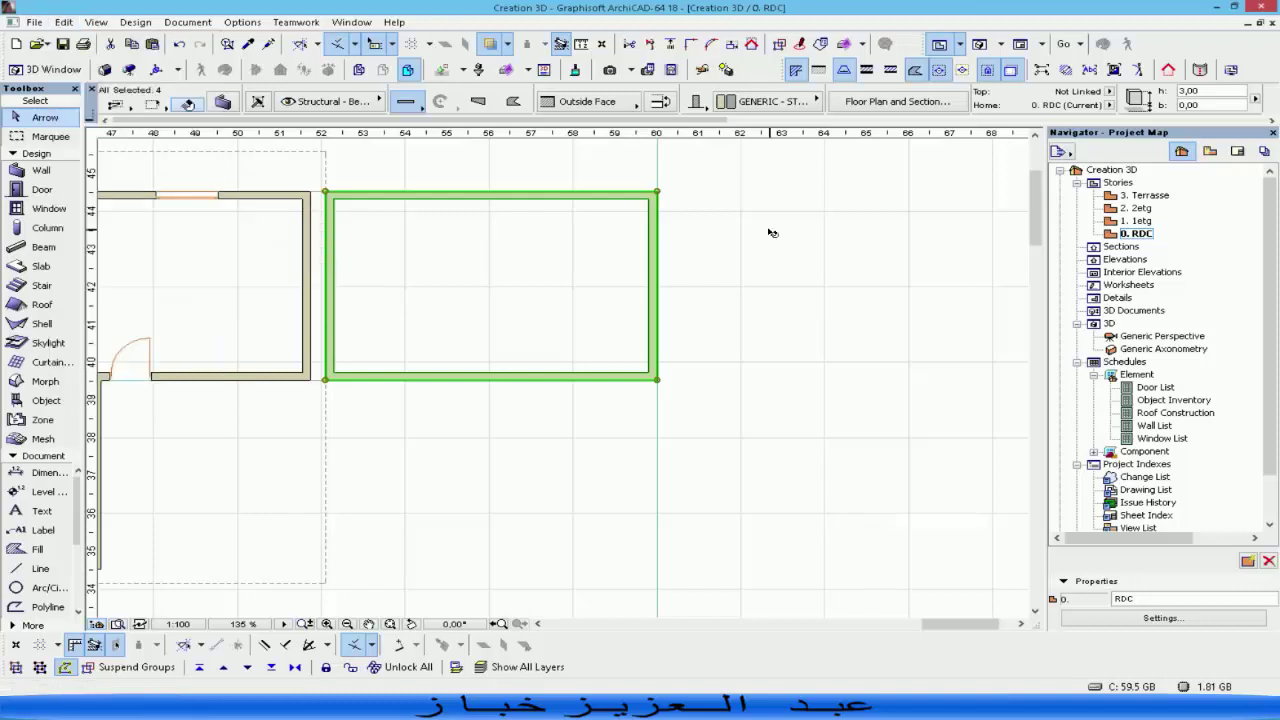
click(537, 379)
click(766, 314)
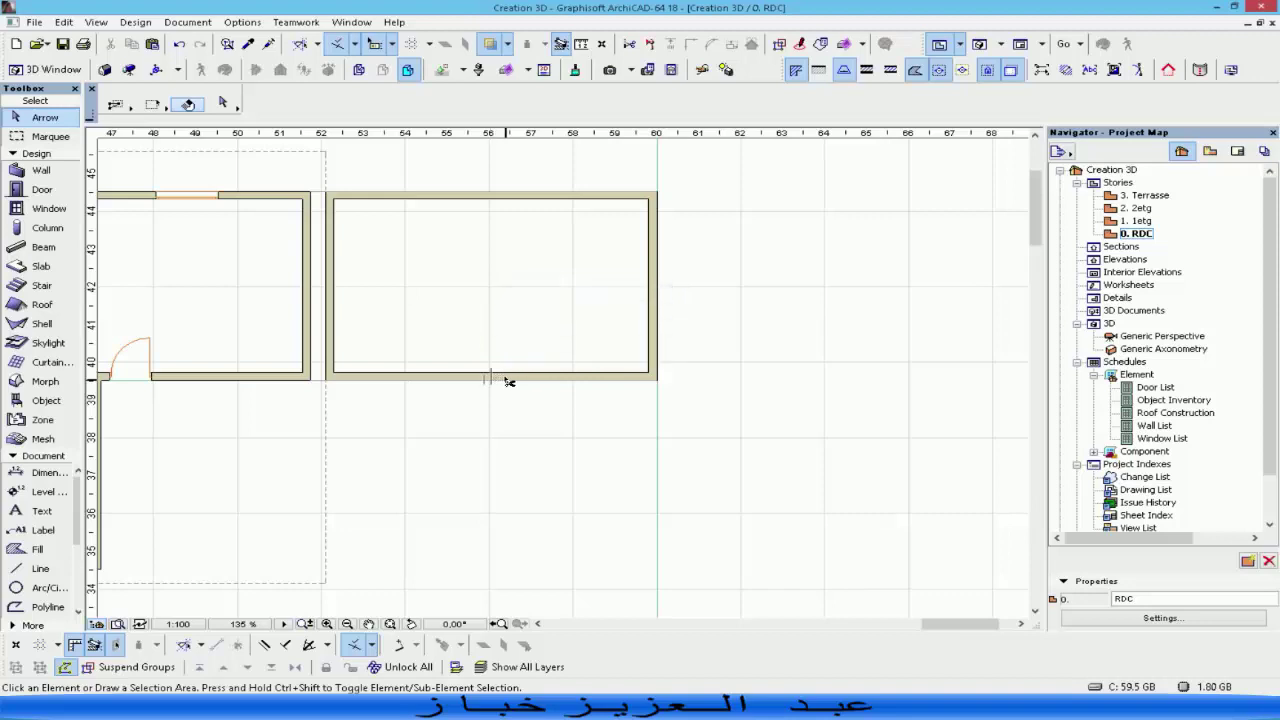
Select the new rectangle's four grouped walls and ungroup them.
click(658, 268)
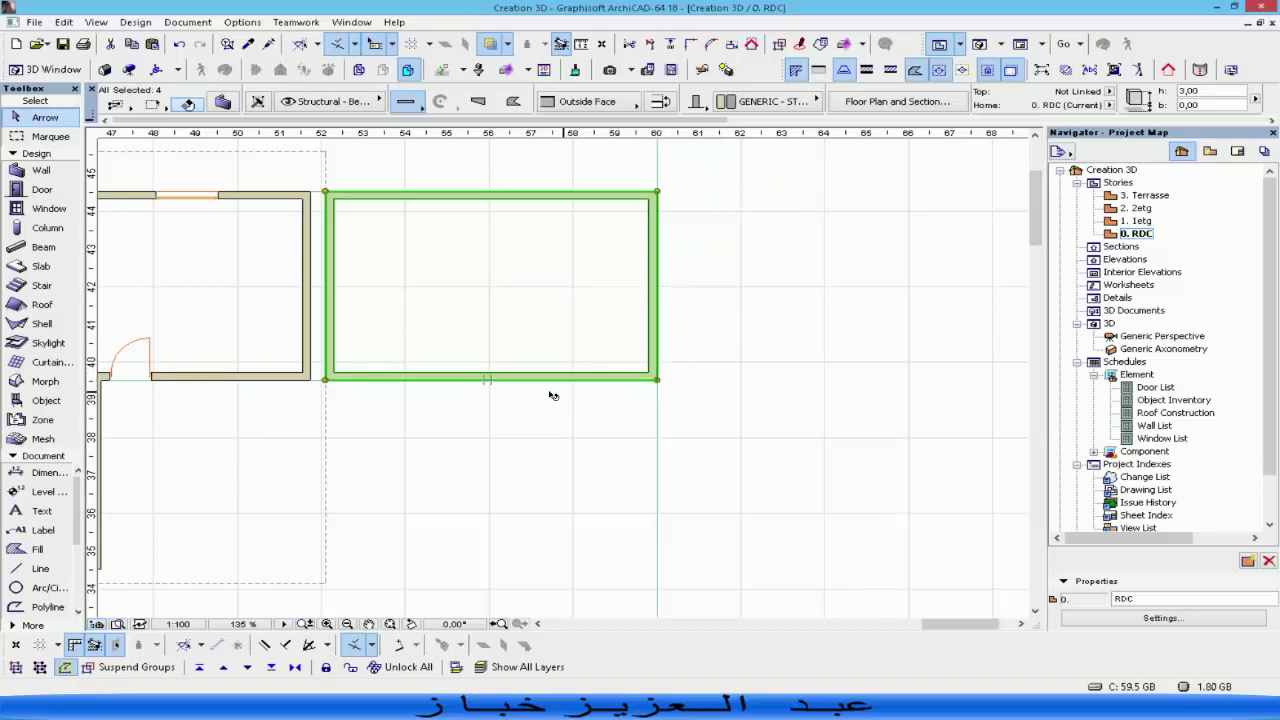
click(63, 21)
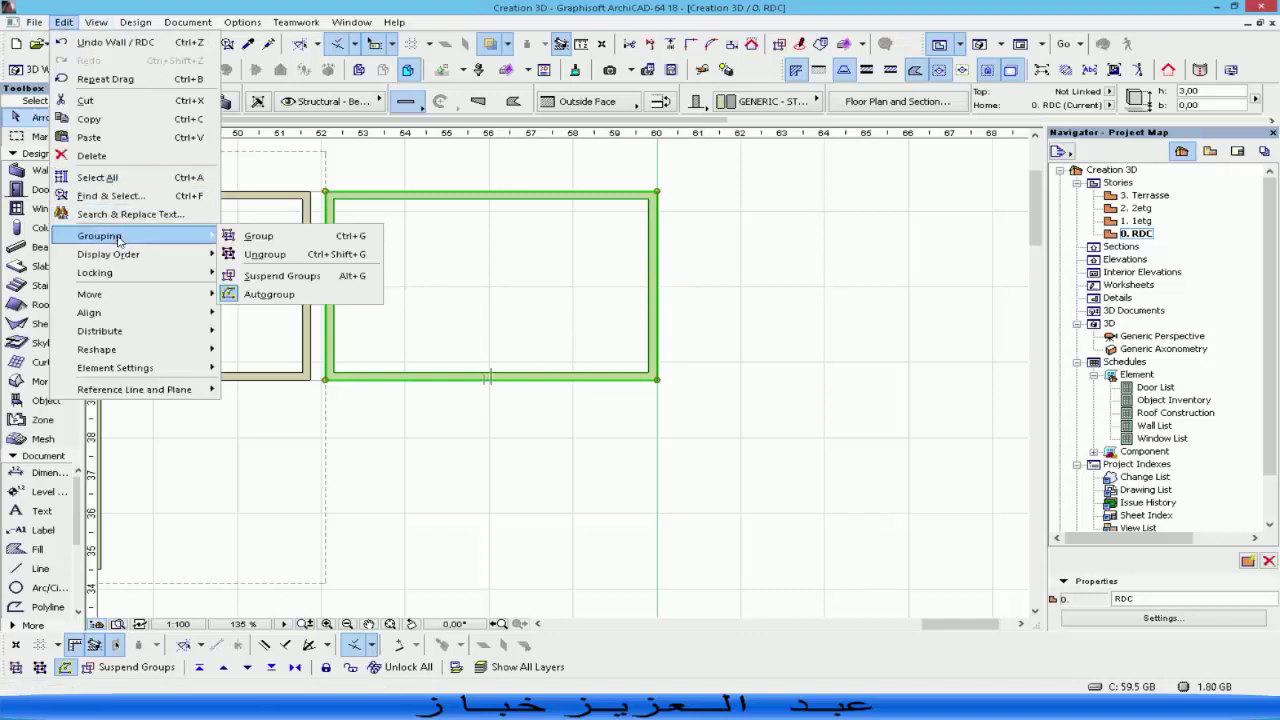
click(291, 254)
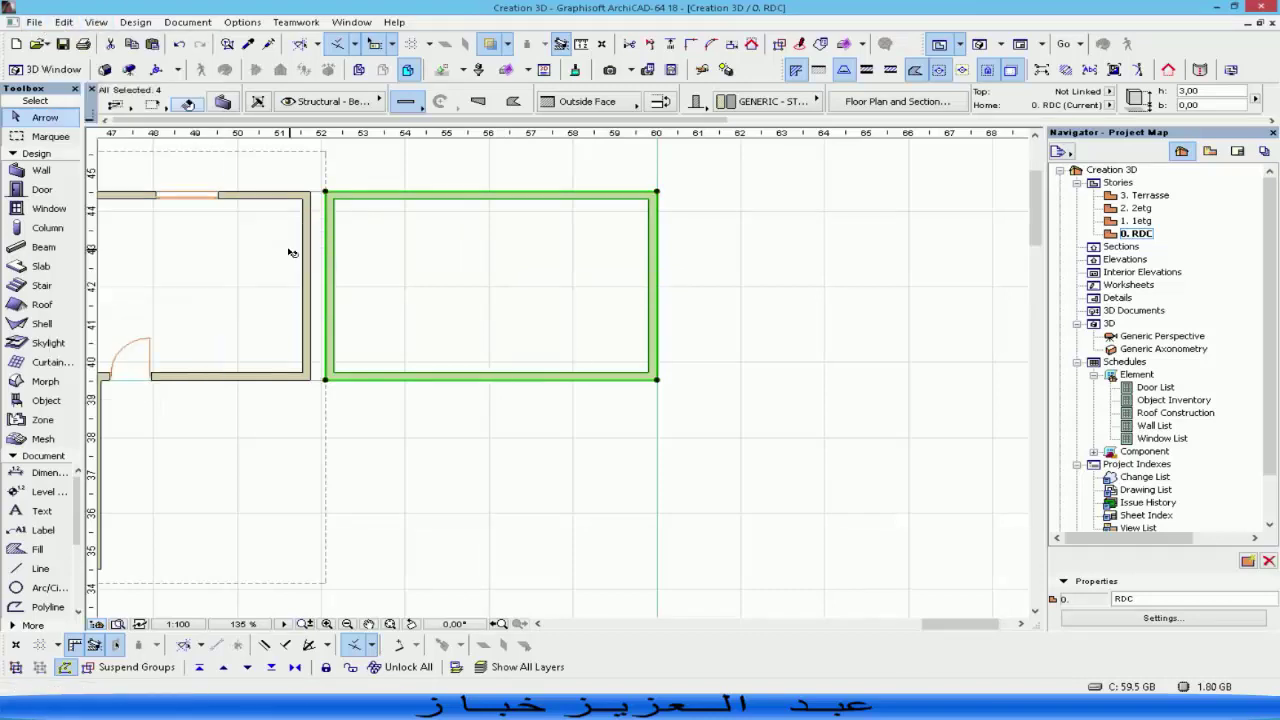
Try trimming away the lower wall of the new rectangle piece by piece, and undo the trims.
click(486, 357)
ctrl+click(500, 377)
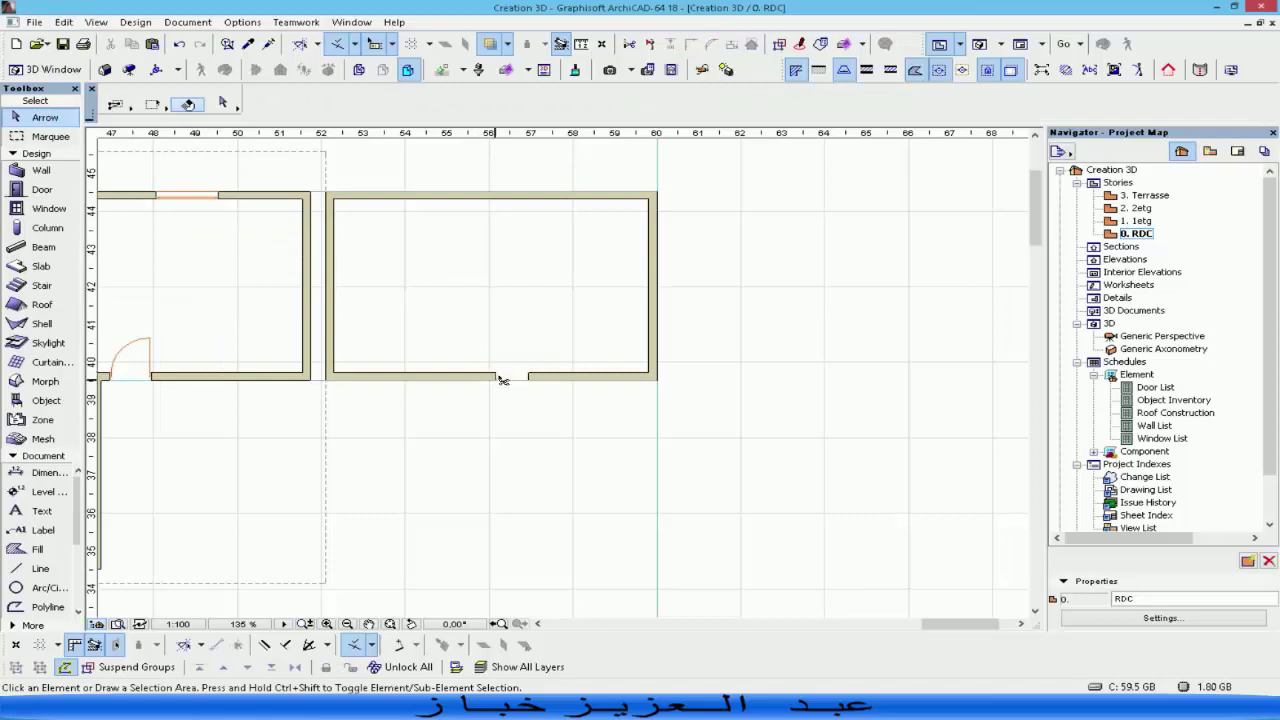
ctrl+click(425, 377)
ctrl+click(590, 380)
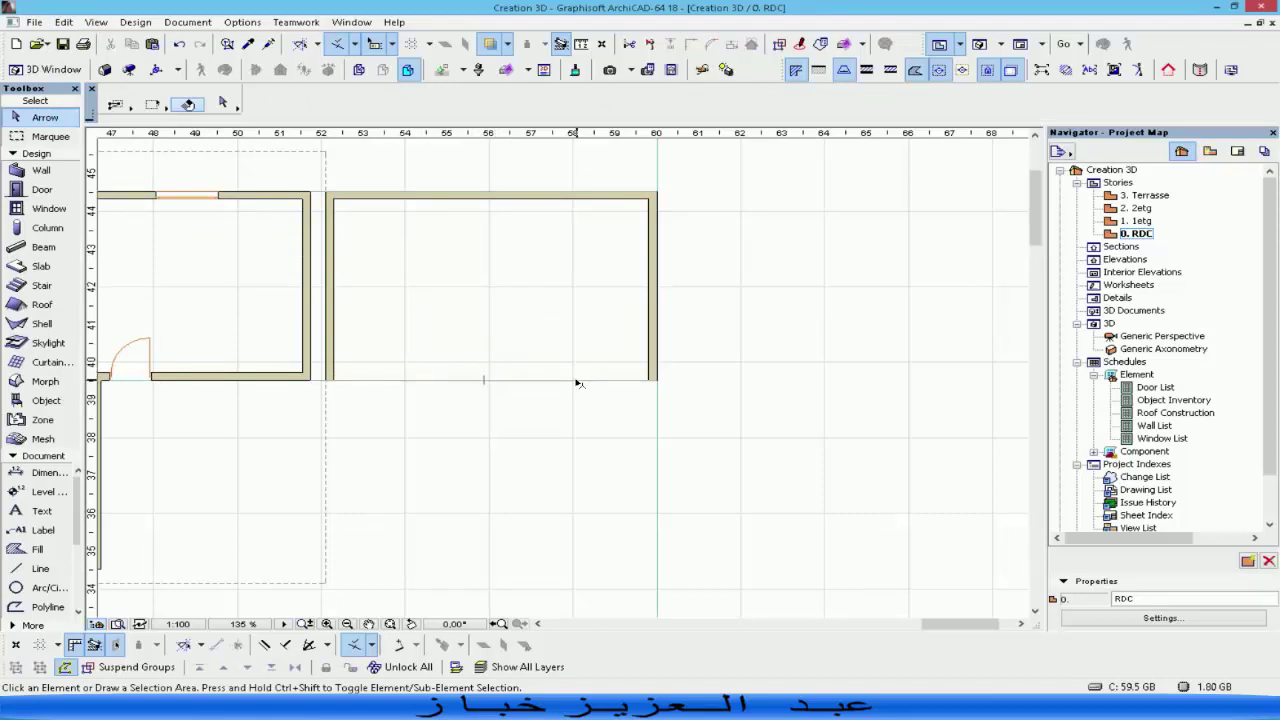
click(580, 379)
key(ctrl+z)
key(ctrl+z)
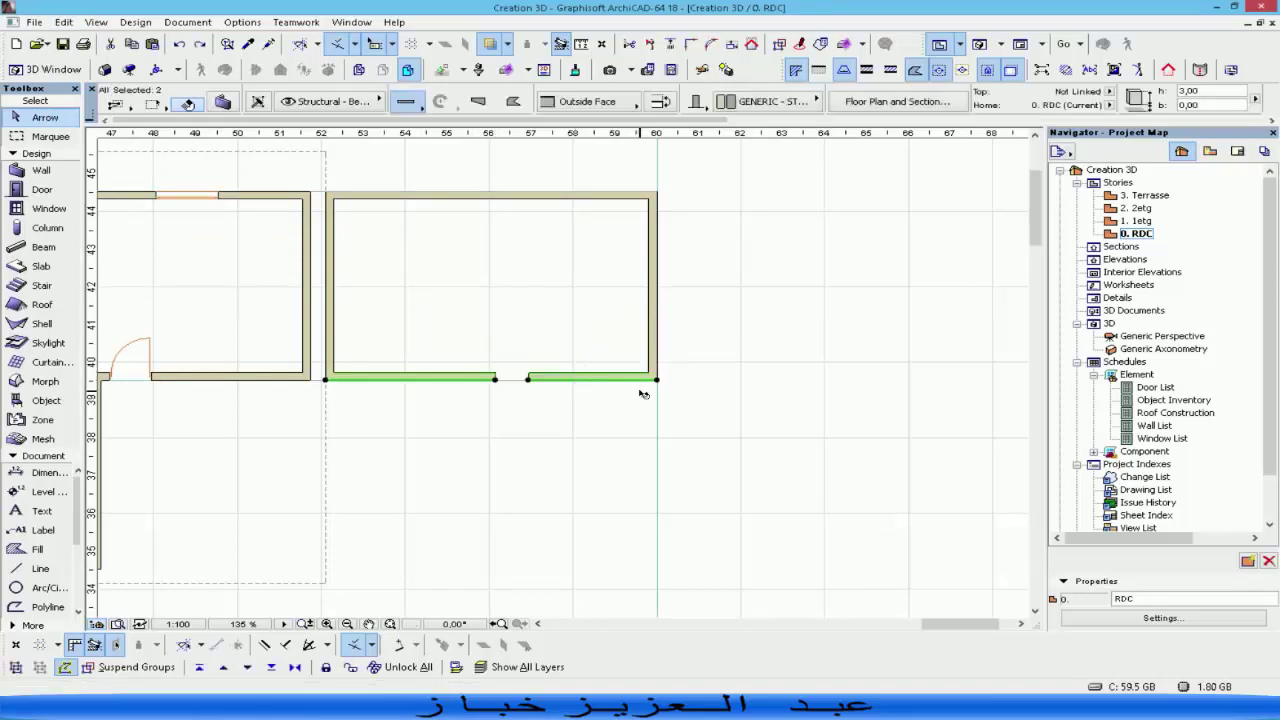
click(770, 368)
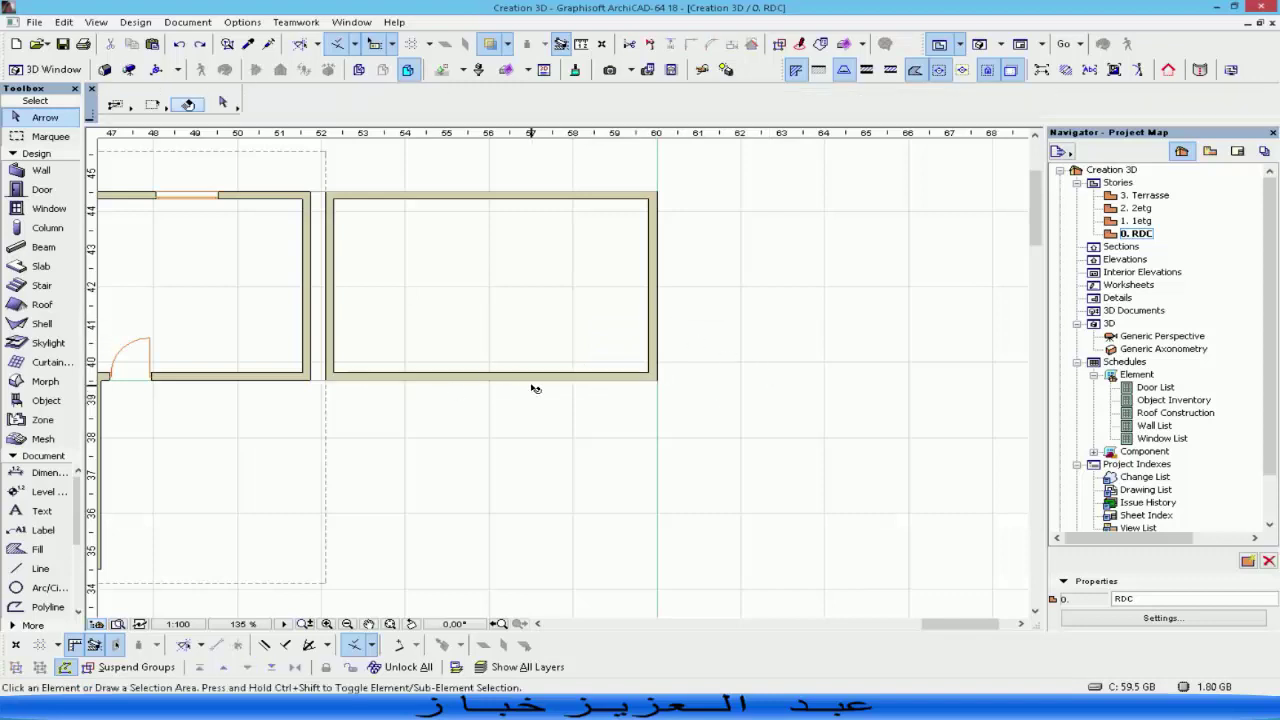
Check whether the left and right walls of the new rectangle can be selected individually.
click(329, 245)
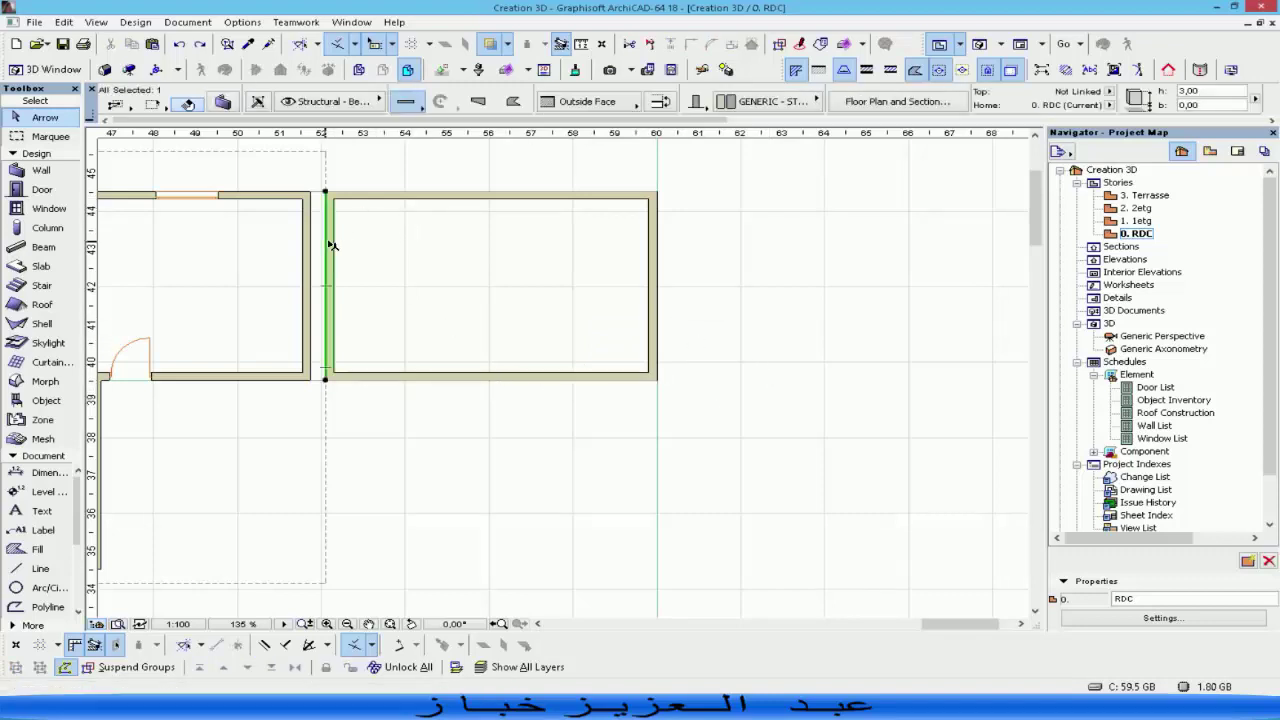
click(422, 256)
click(327, 263)
click(707, 257)
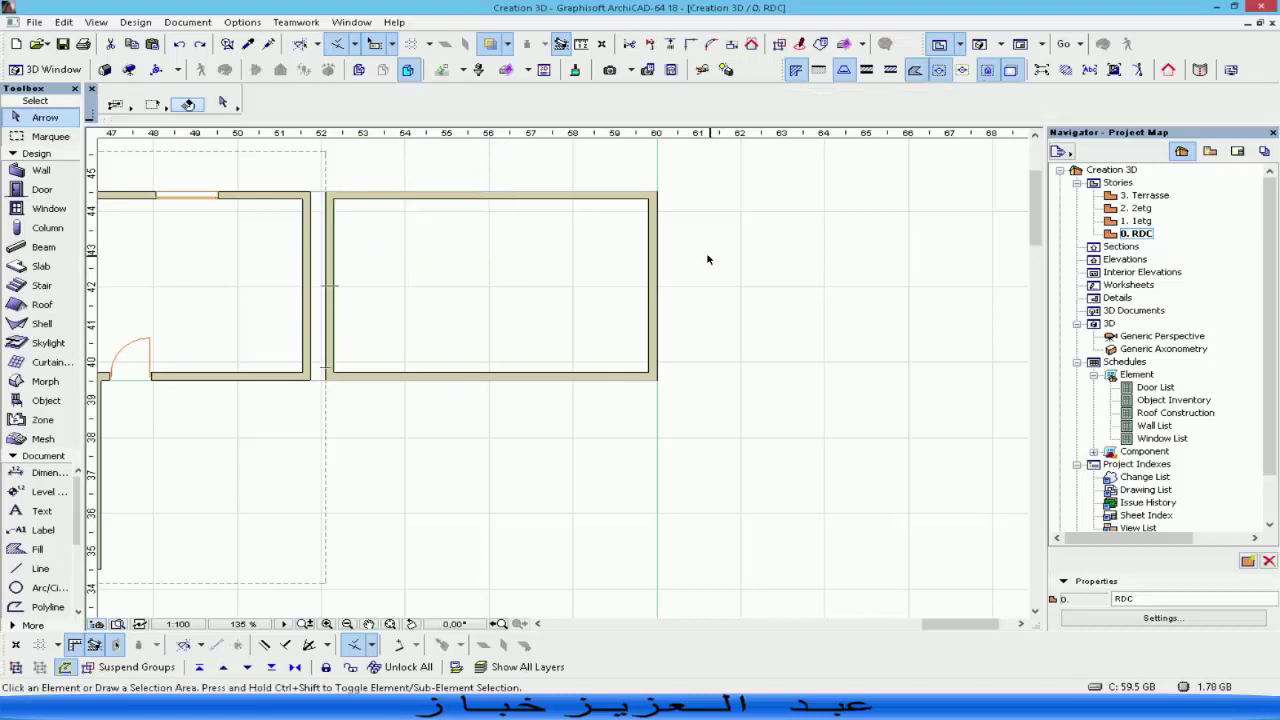
click(657, 266)
click(586, 240)
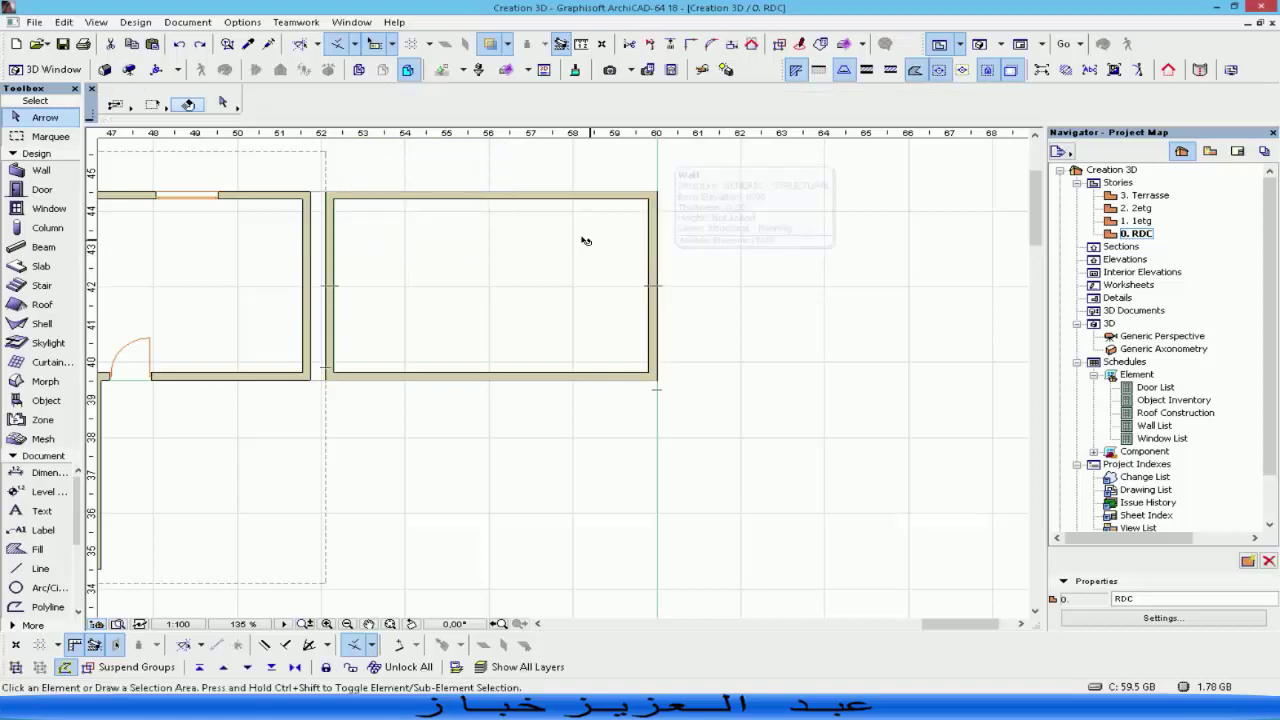
Delete the lower wall of the new rectangle and select the large ground slab.
click(479, 380)
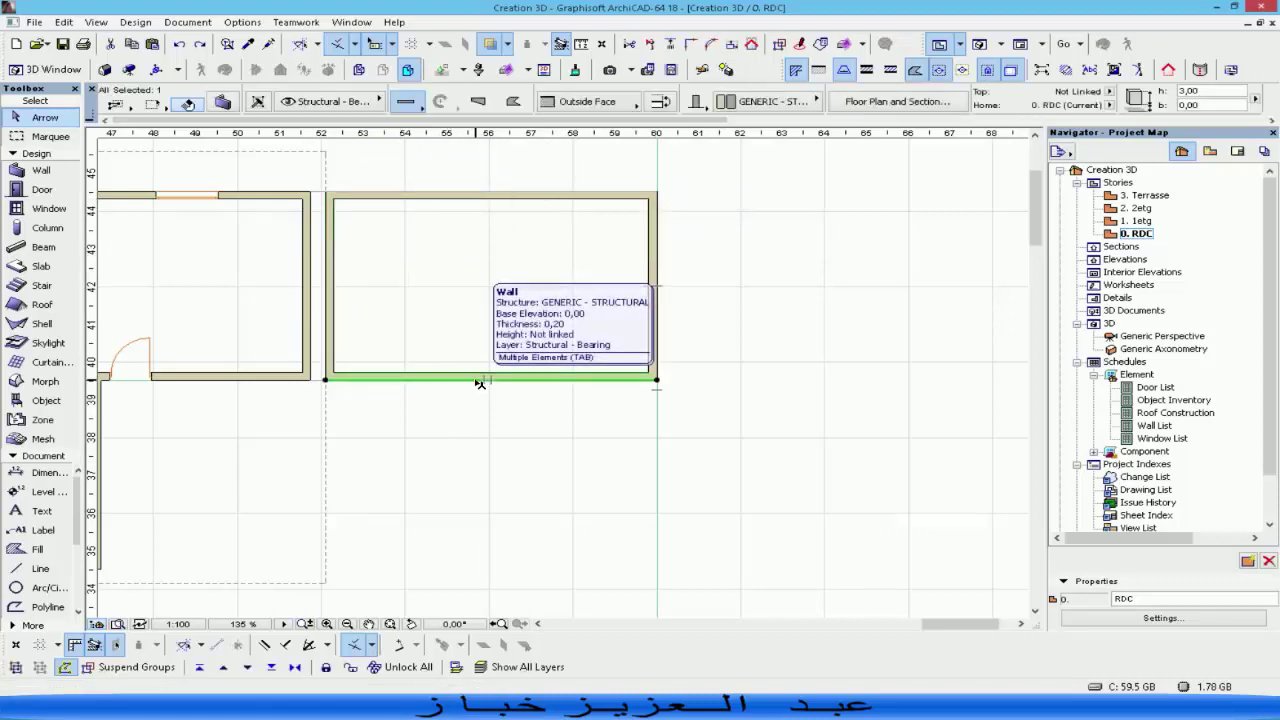
key(Delete)
click(428, 425)
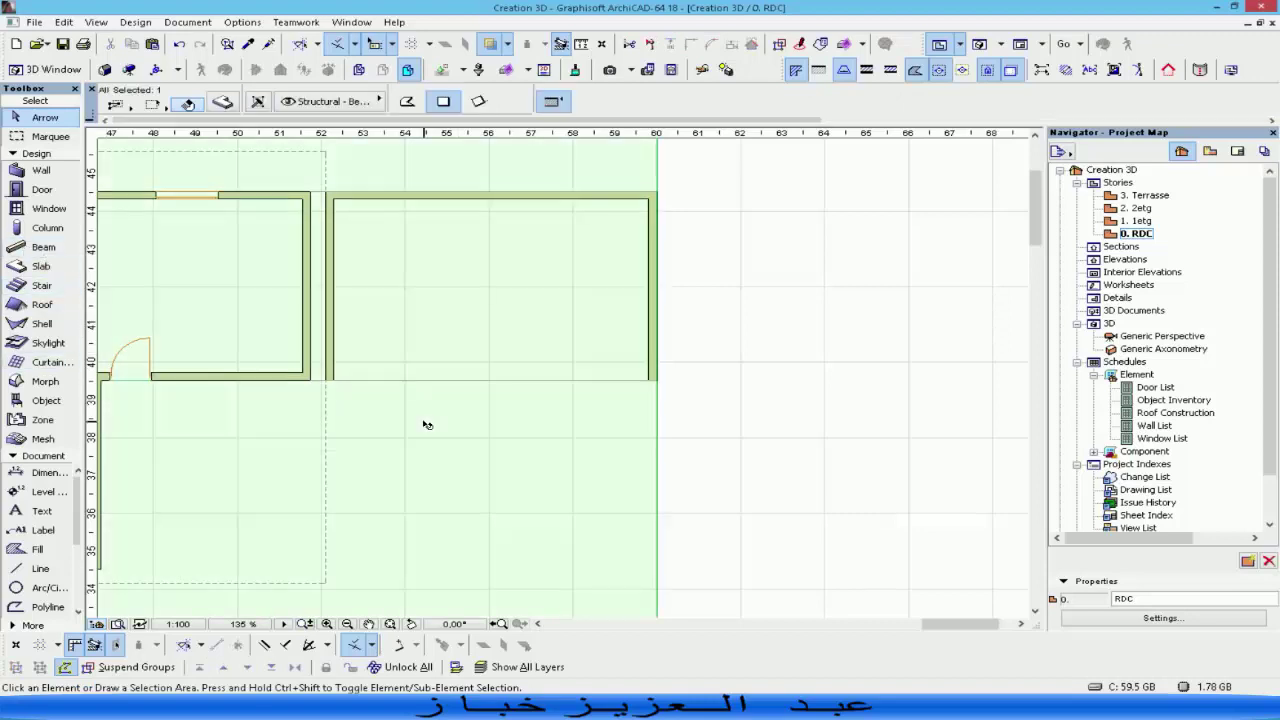
Deselect the slab and delete the two horizontal drafting lines running from the building's right corners along the enclosure's upper and lower sides.
click(724, 420)
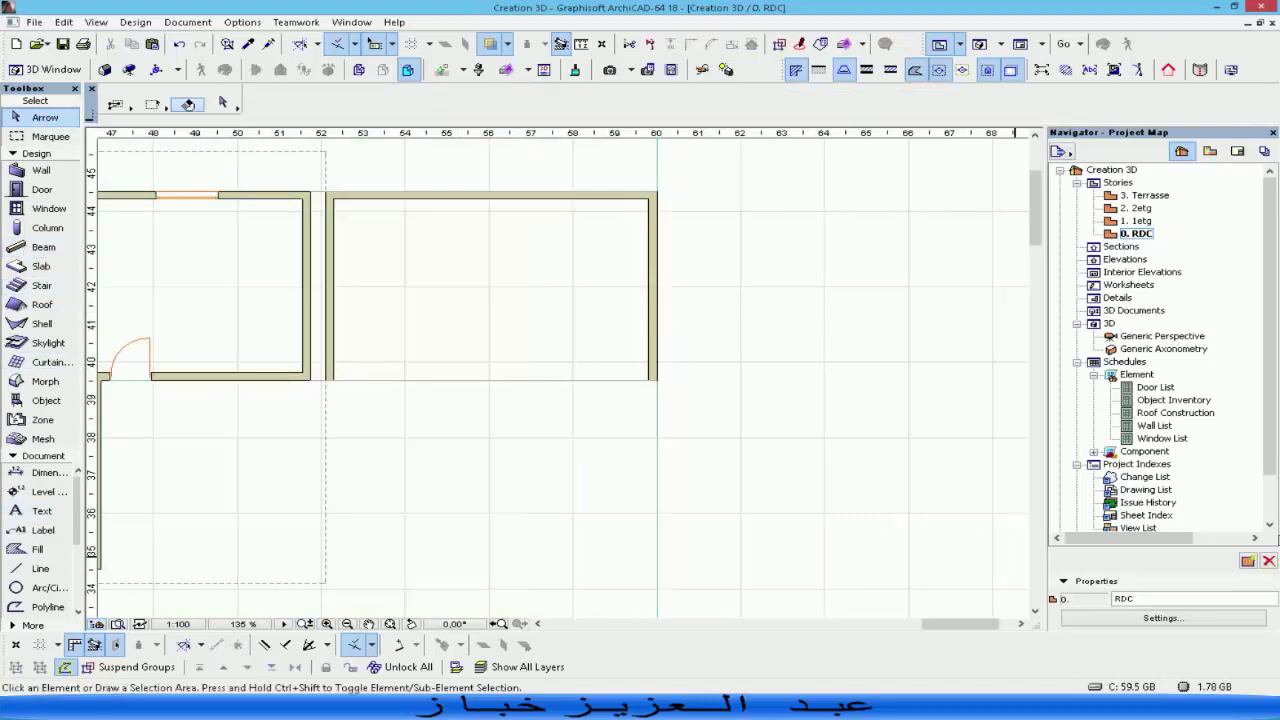
click(325, 449)
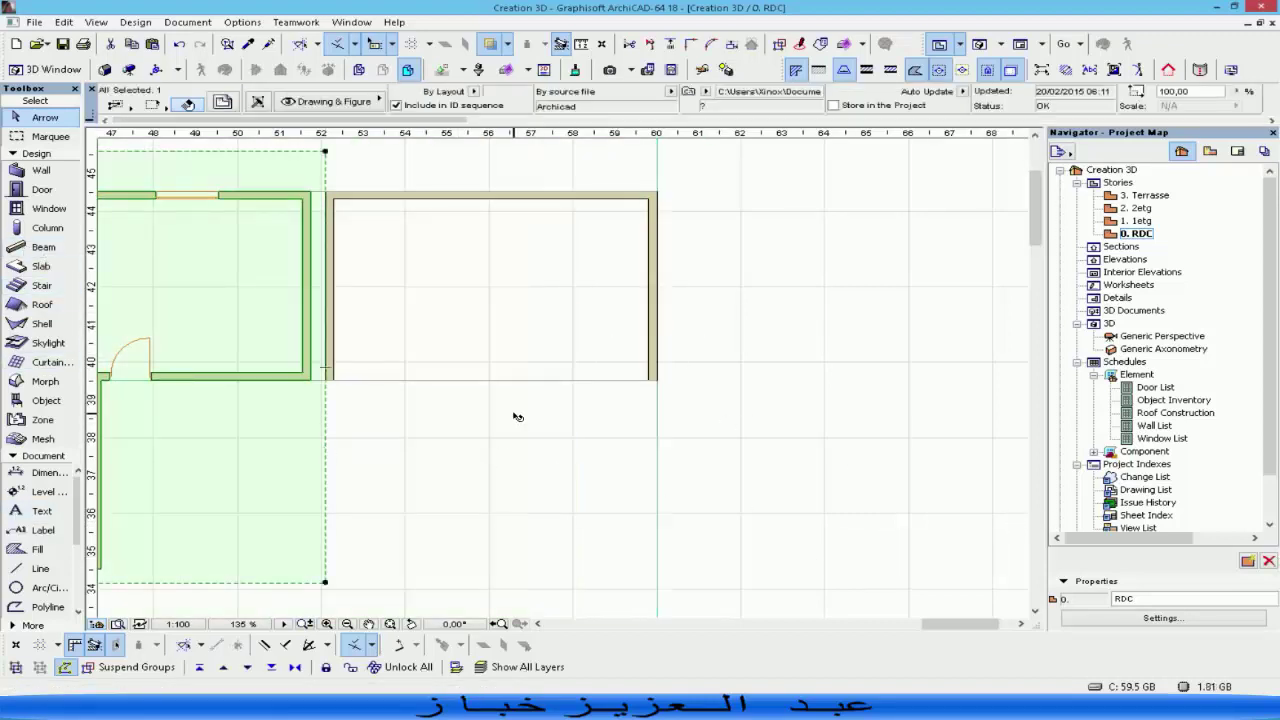
scroll(514, 417, down, 3)
key(Escape)
click(548, 365)
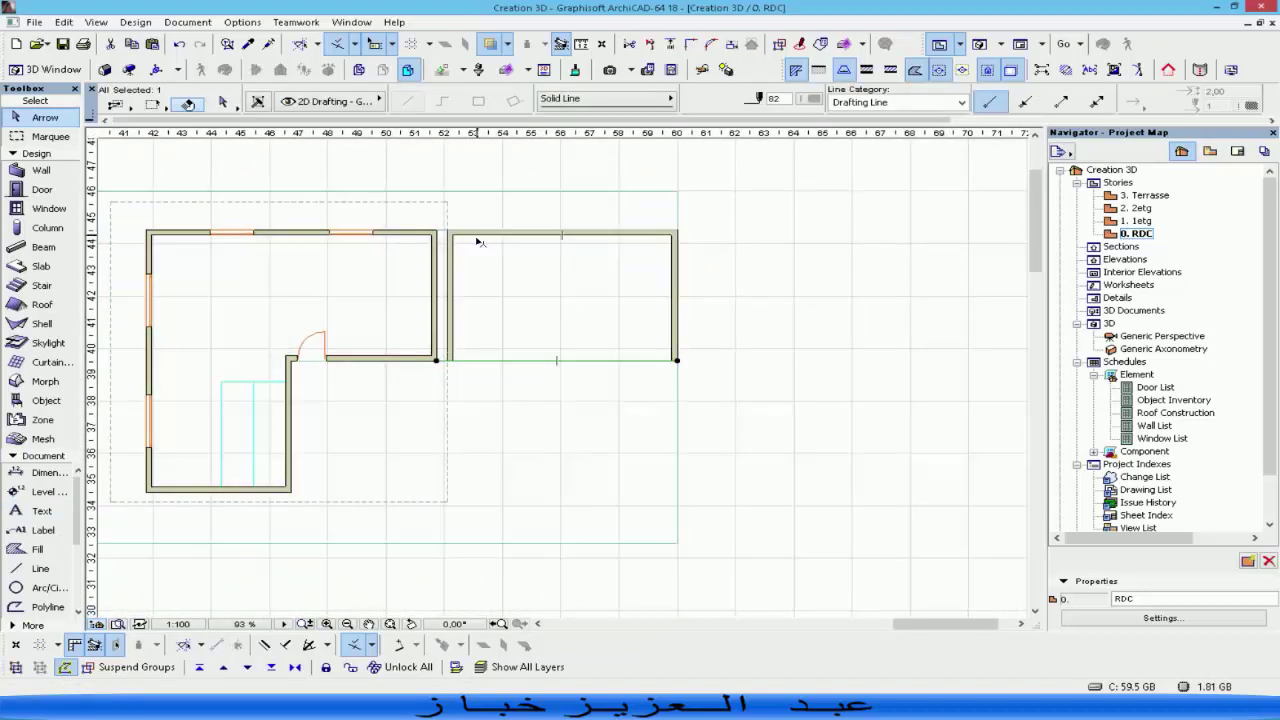
scroll(480, 240, up, 3)
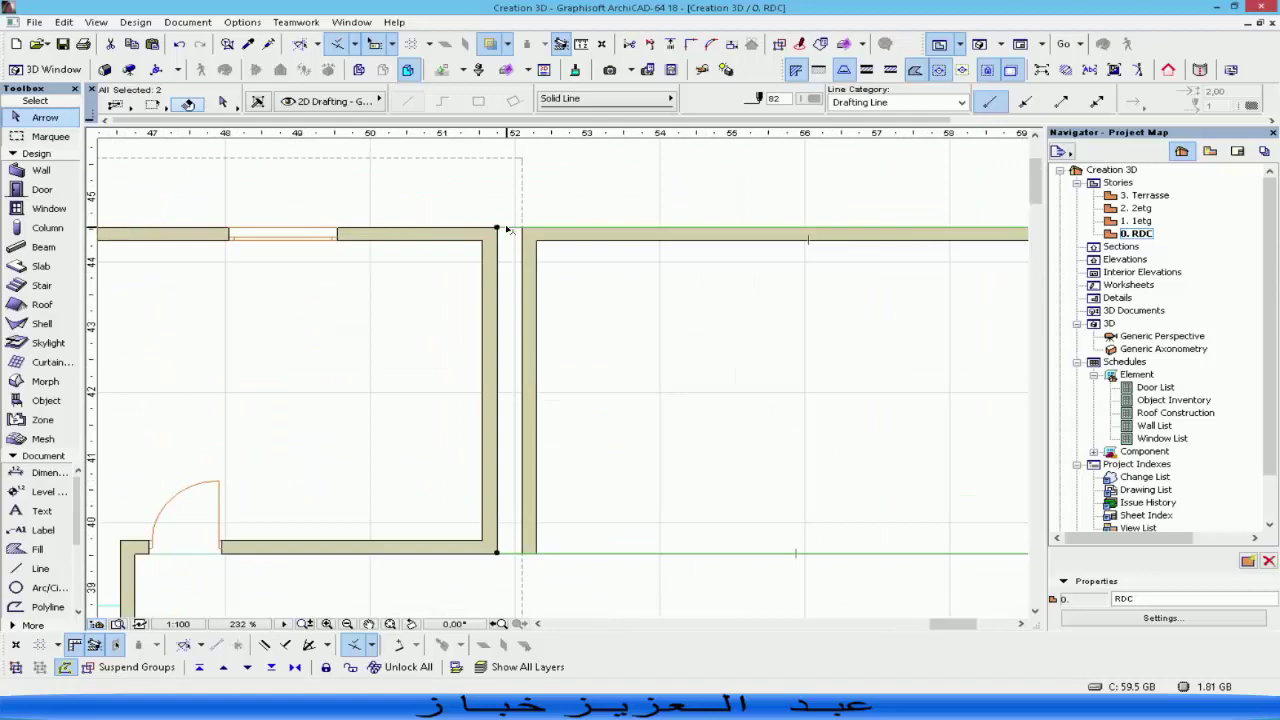
key(Escape)
scroll(558, 294, down, 3)
middle_drag(684, 360, 578, 356)
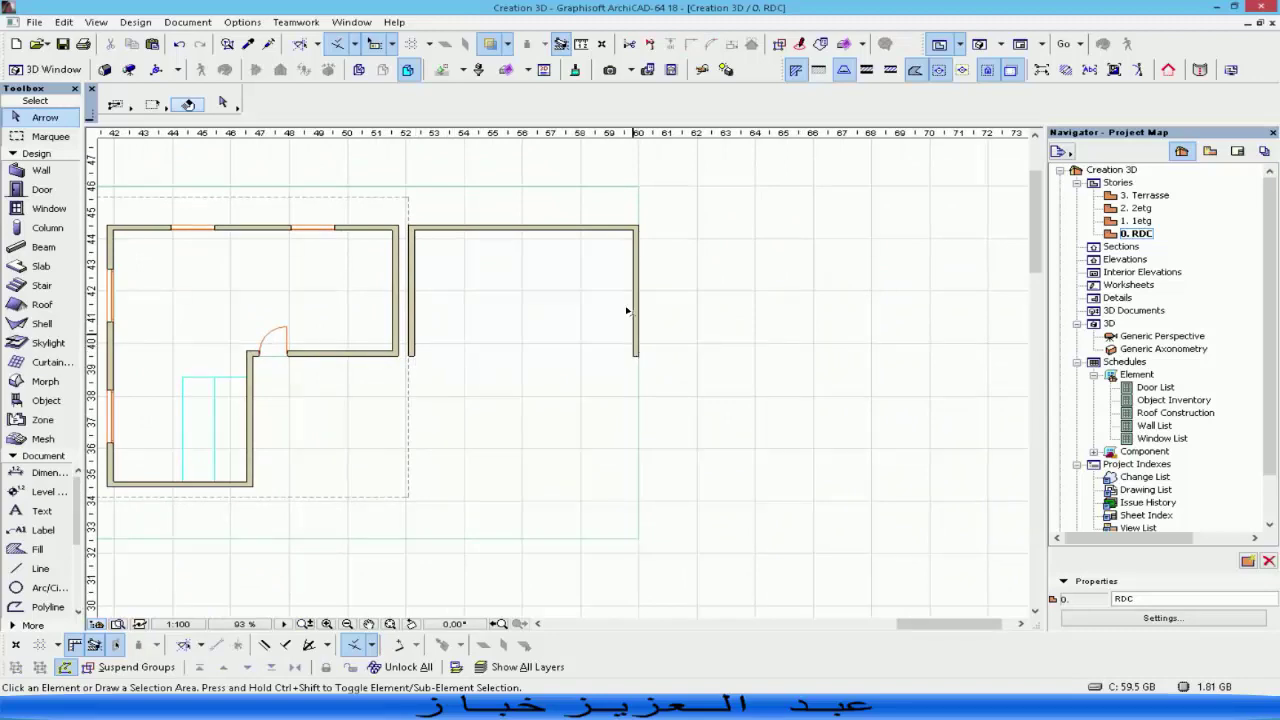
Open the object default settings and collapse the Basic Library 18 folders to show the top level of ArchiCAD Library 18.
click(47, 401)
double_click(47, 401)
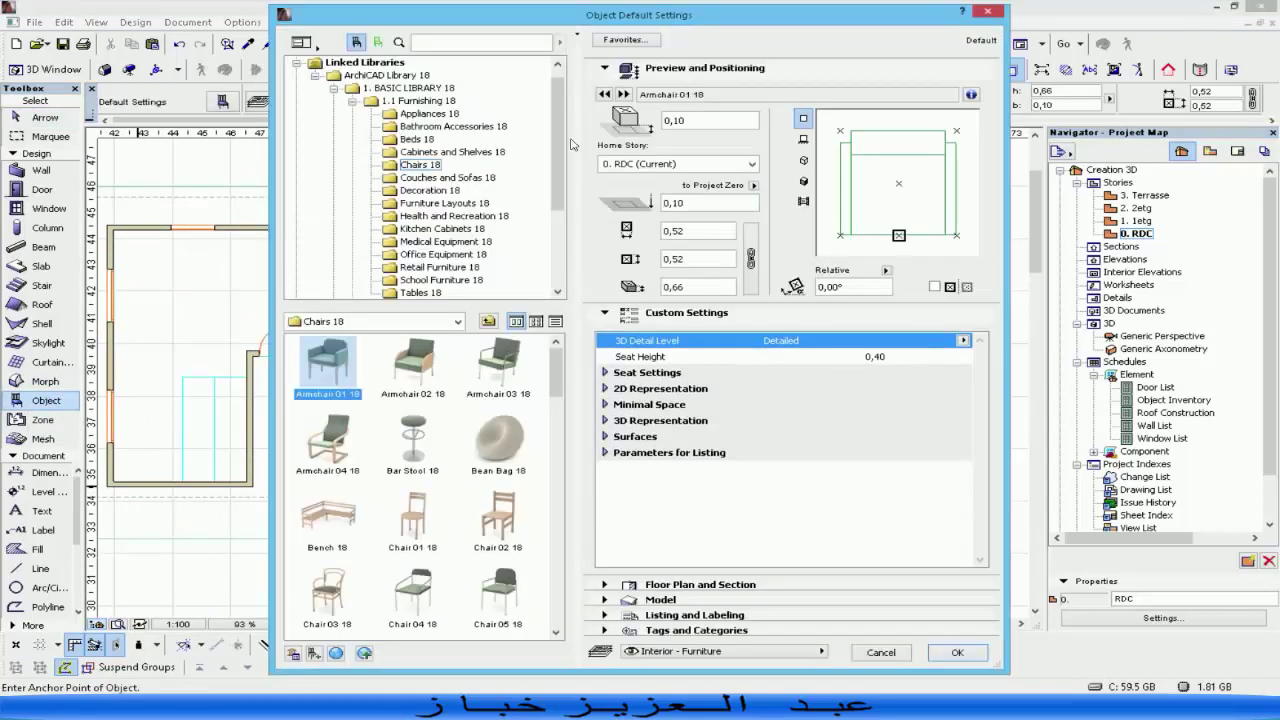
drag(558, 145, 558, 220)
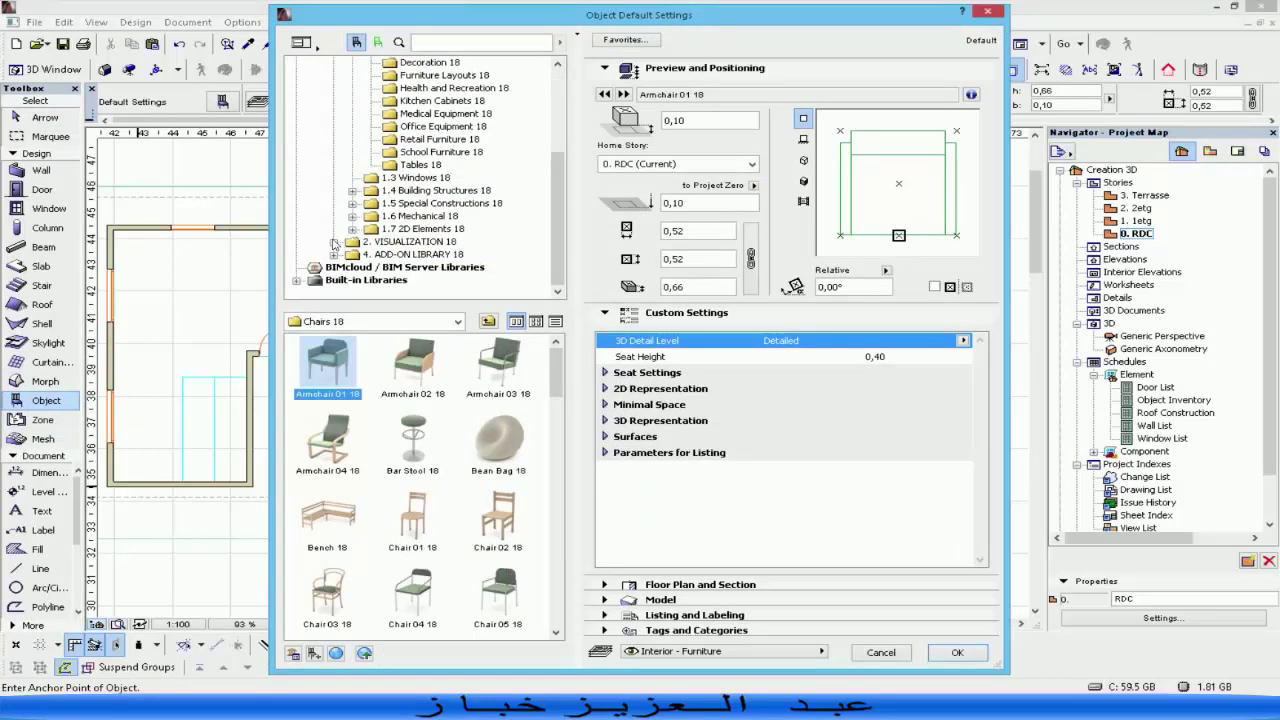
drag(561, 198, 561, 113)
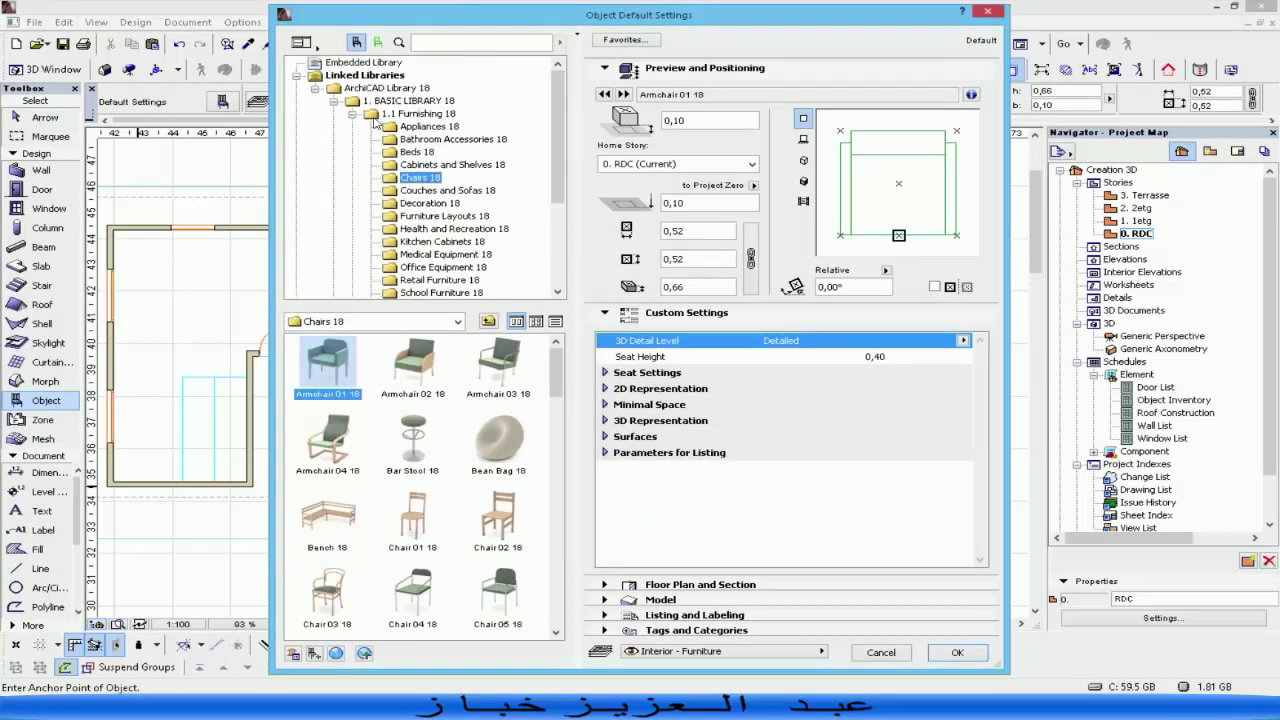
click(353, 115)
click(334, 101)
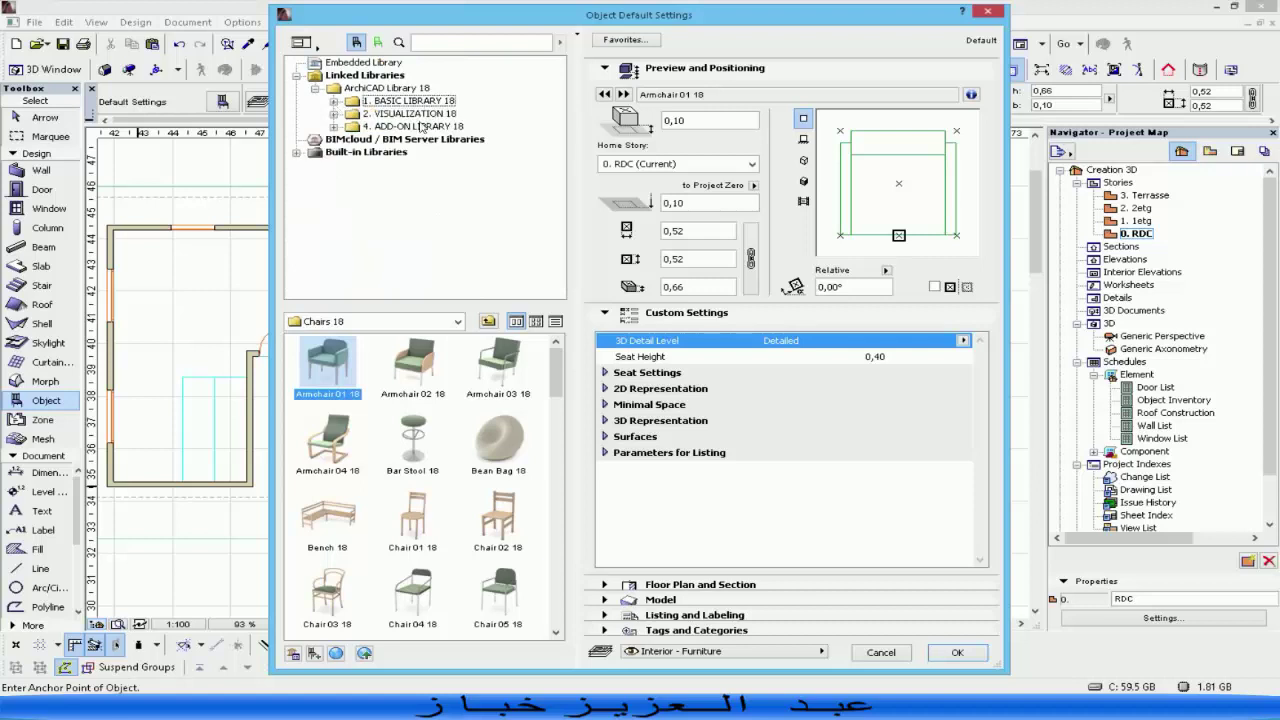
click(386, 89)
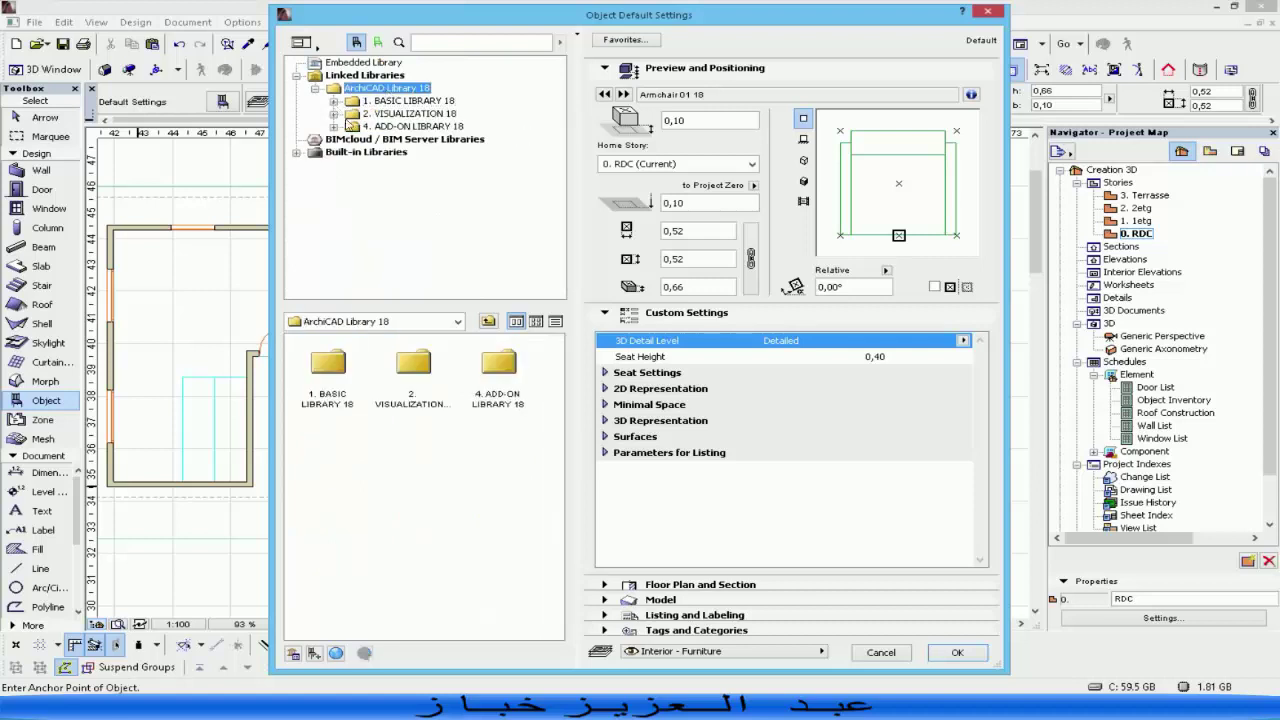
Choose Car 03 18 from the Vehicles 18 folder under Visualization, People and Vehicles, as the object for placement.
click(334, 114)
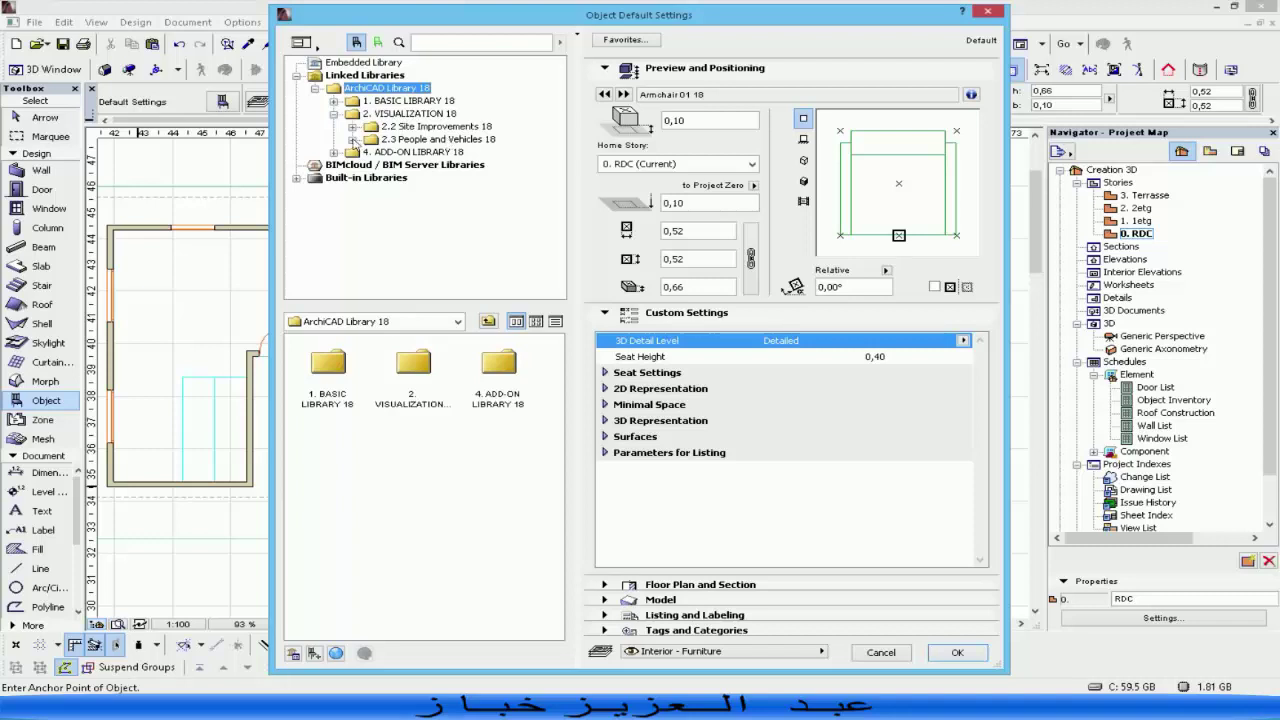
click(352, 139)
click(412, 178)
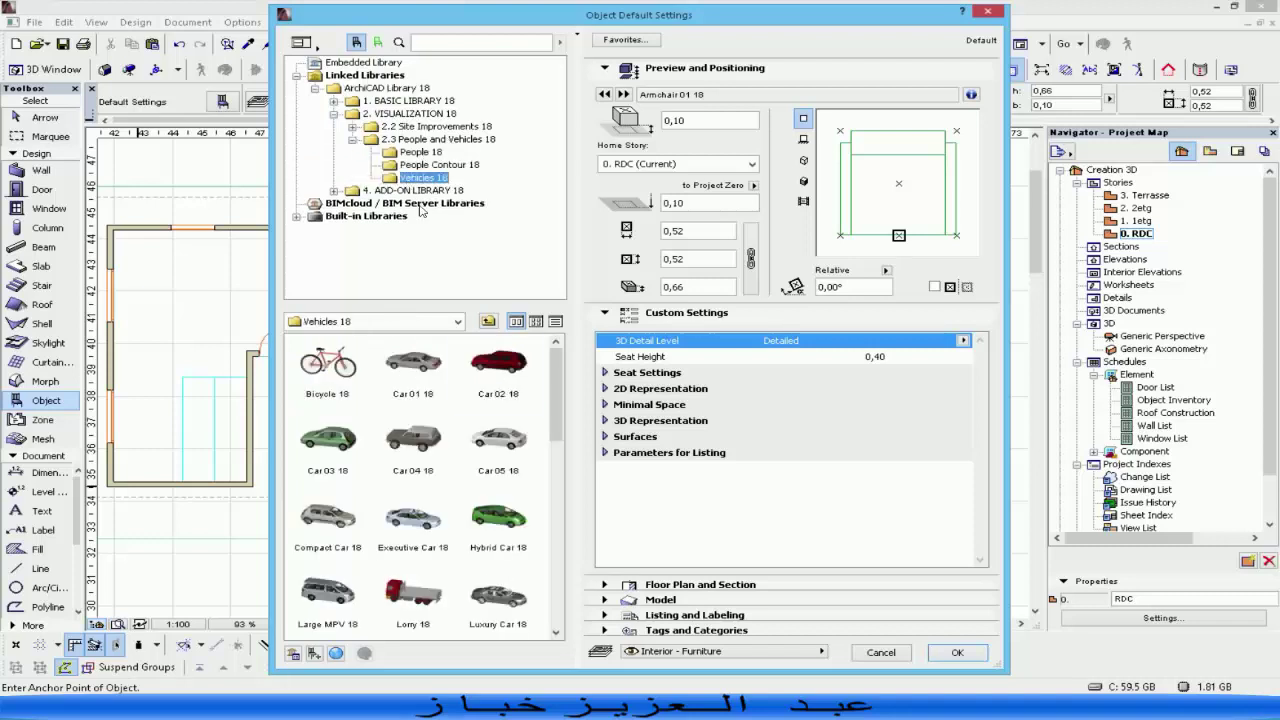
click(413, 370)
click(360, 448)
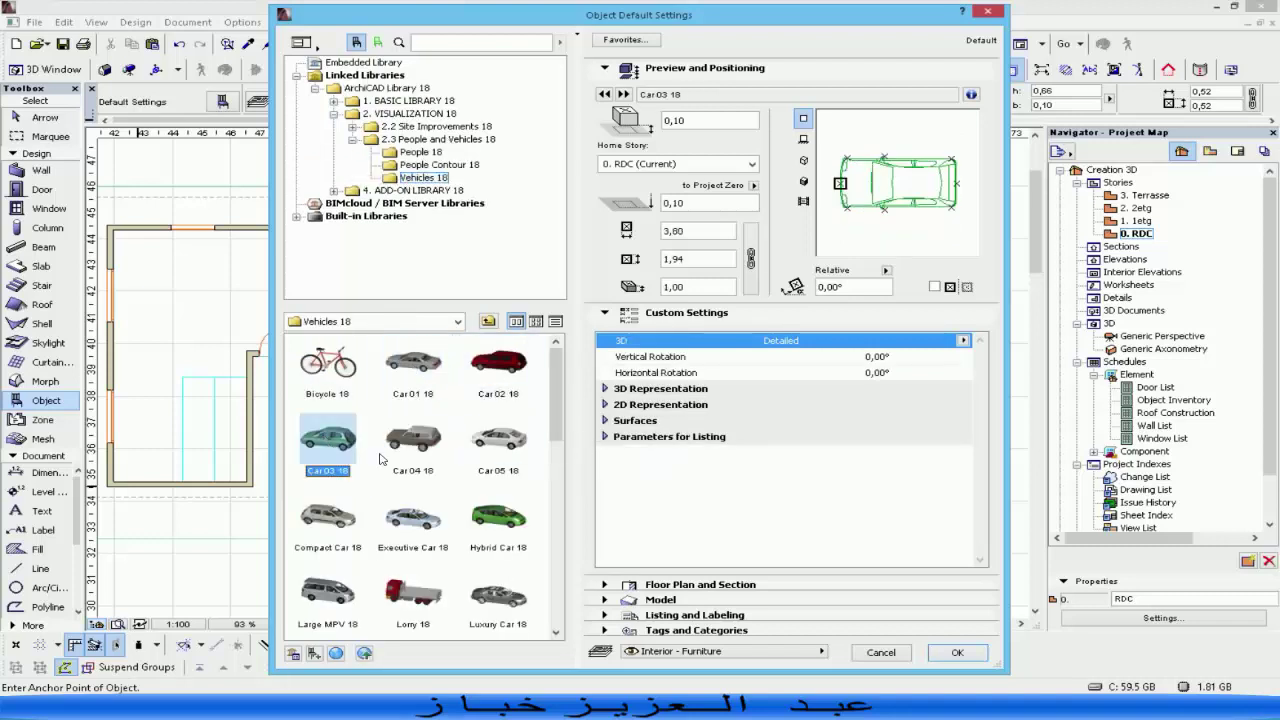
click(957, 653)
Try placing the car with the simple unrotated geometry method beside the enclosure's right wall, and undo the placement.
click(513, 298)
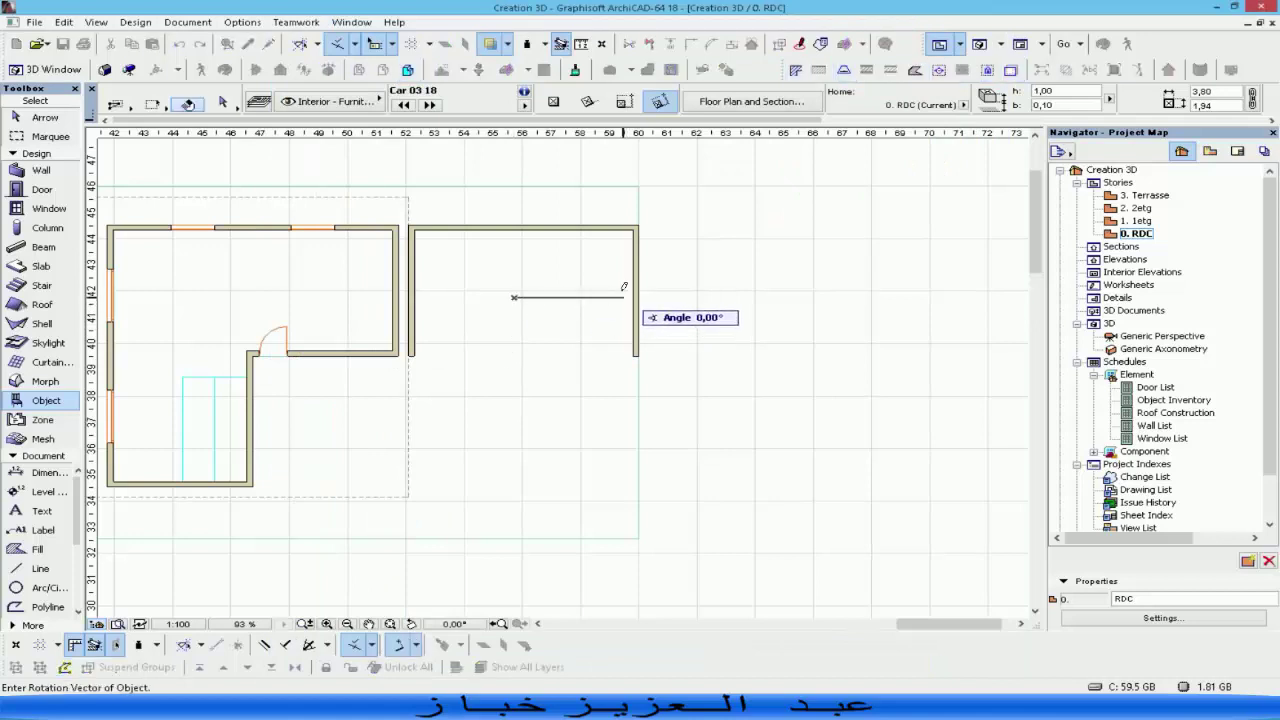
click(584, 102)
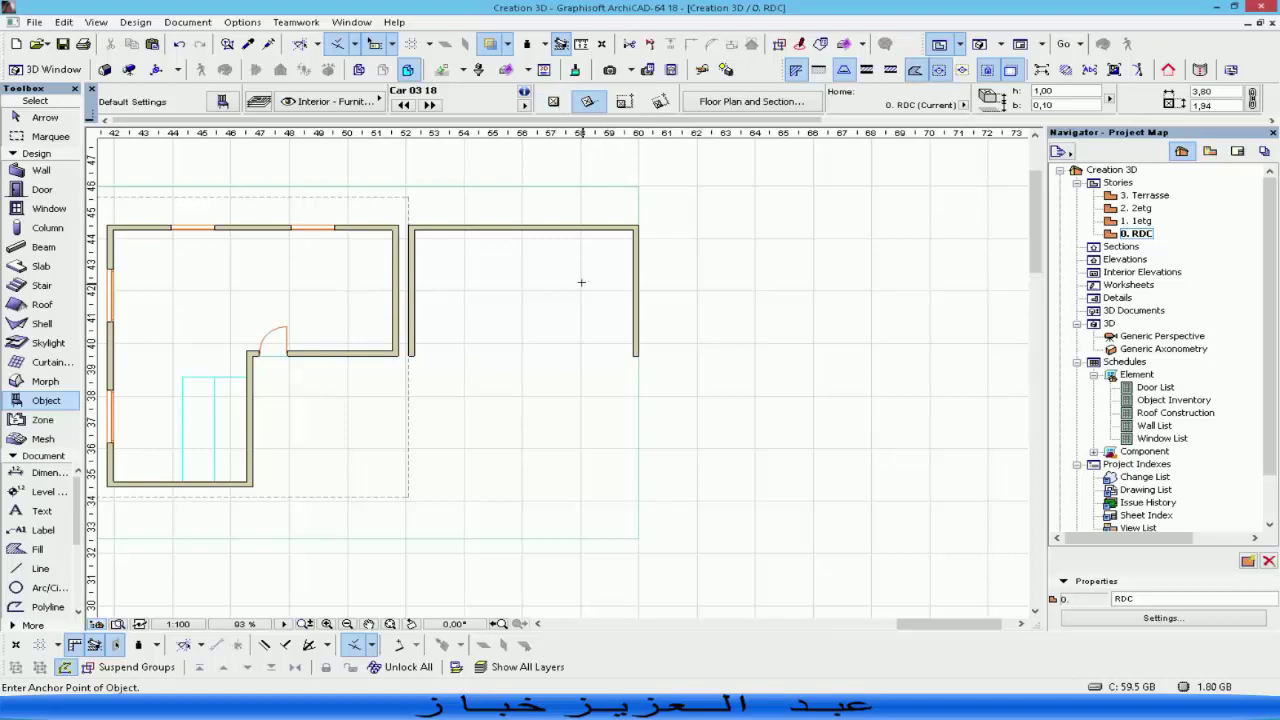
click(553, 101)
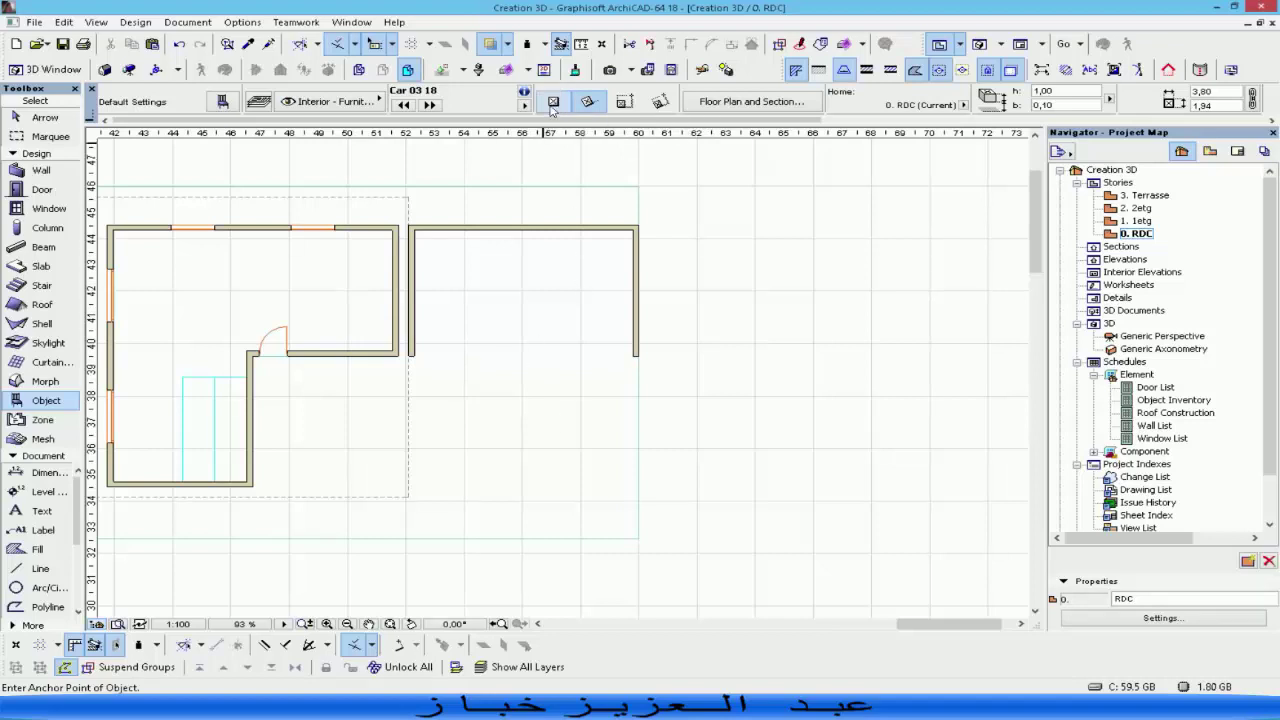
click(777, 324)
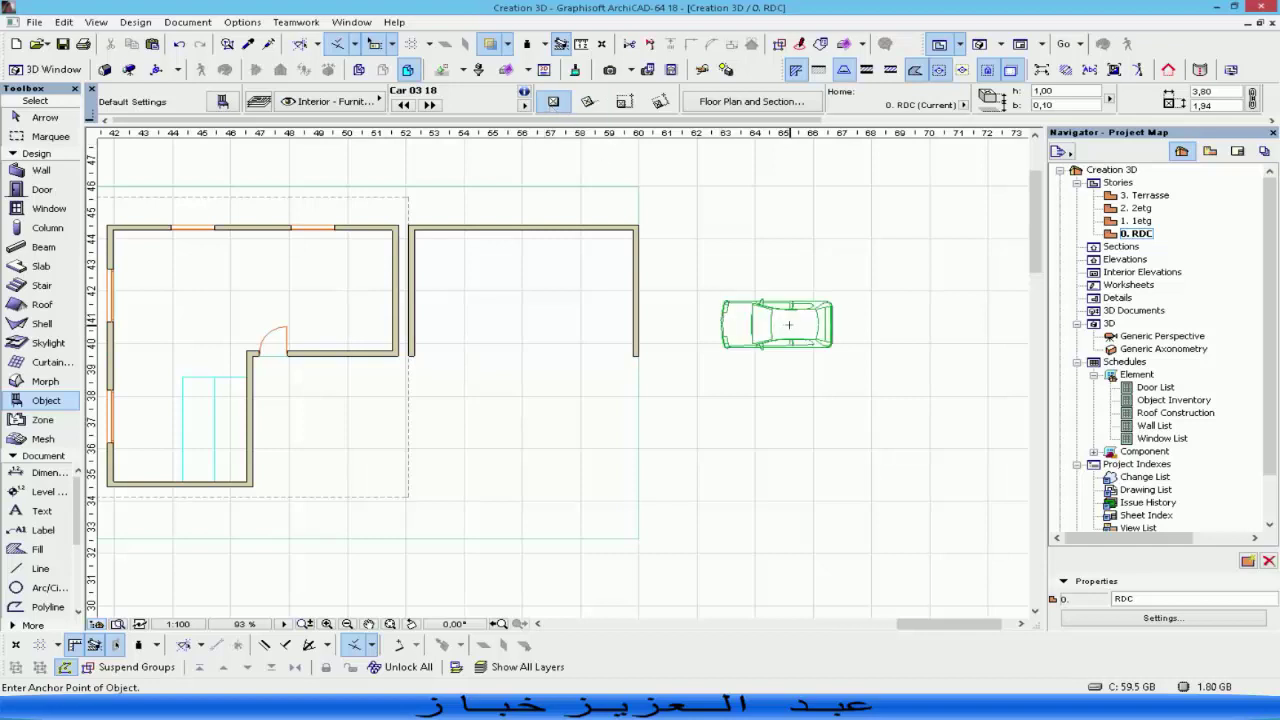
key(ctrl+z)
Try the rotated placement method beside the enclosure with the car turned horizontally, upward and downward, undoing each placement.
click(588, 101)
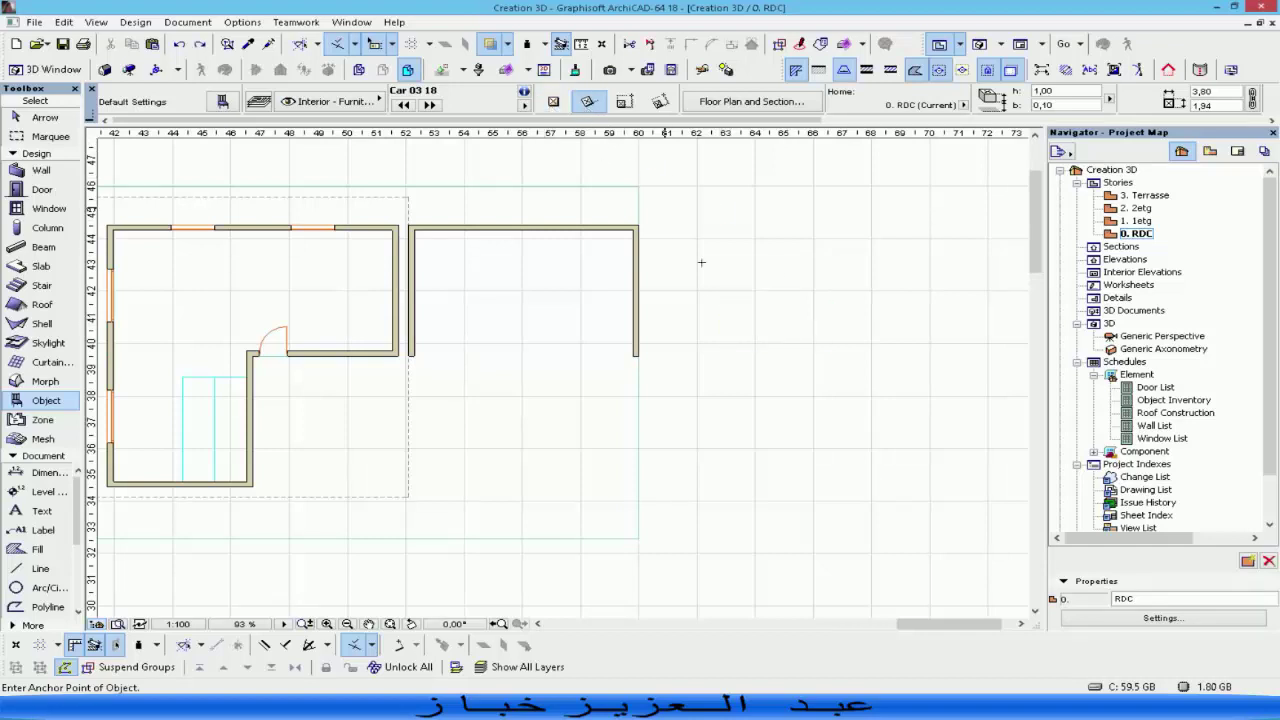
click(732, 327)
click(805, 326)
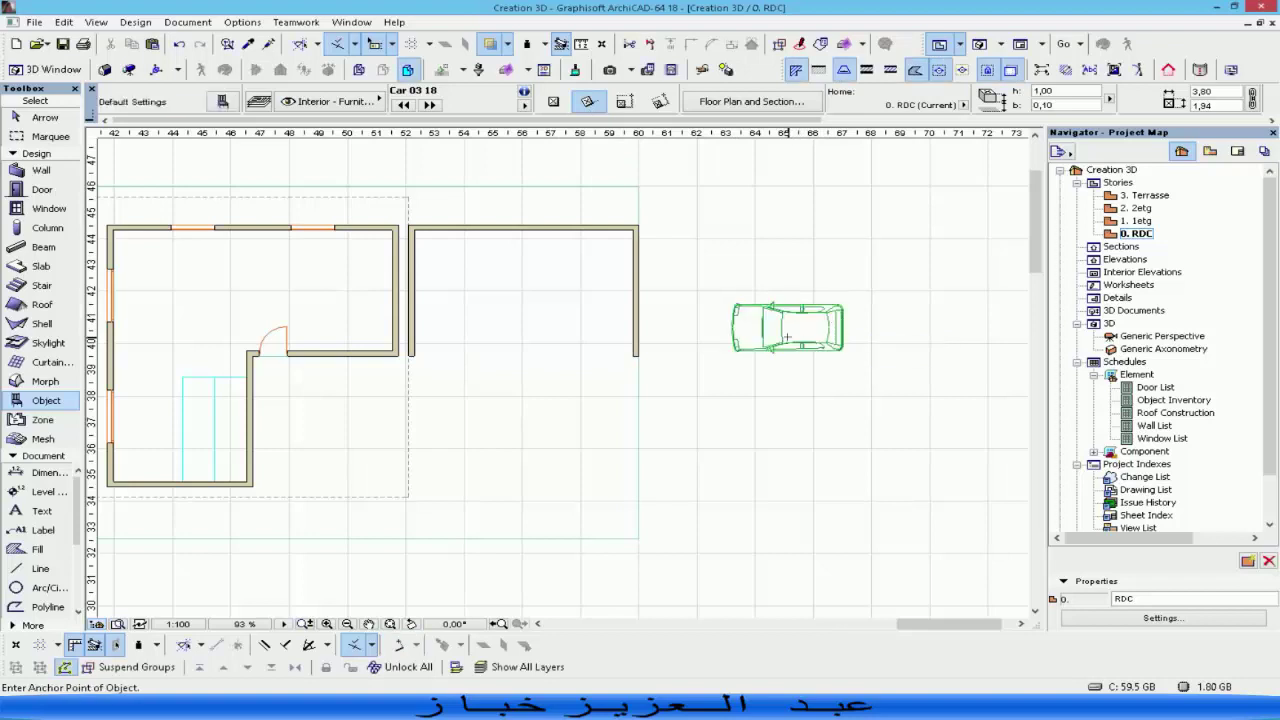
key(ctrl+z)
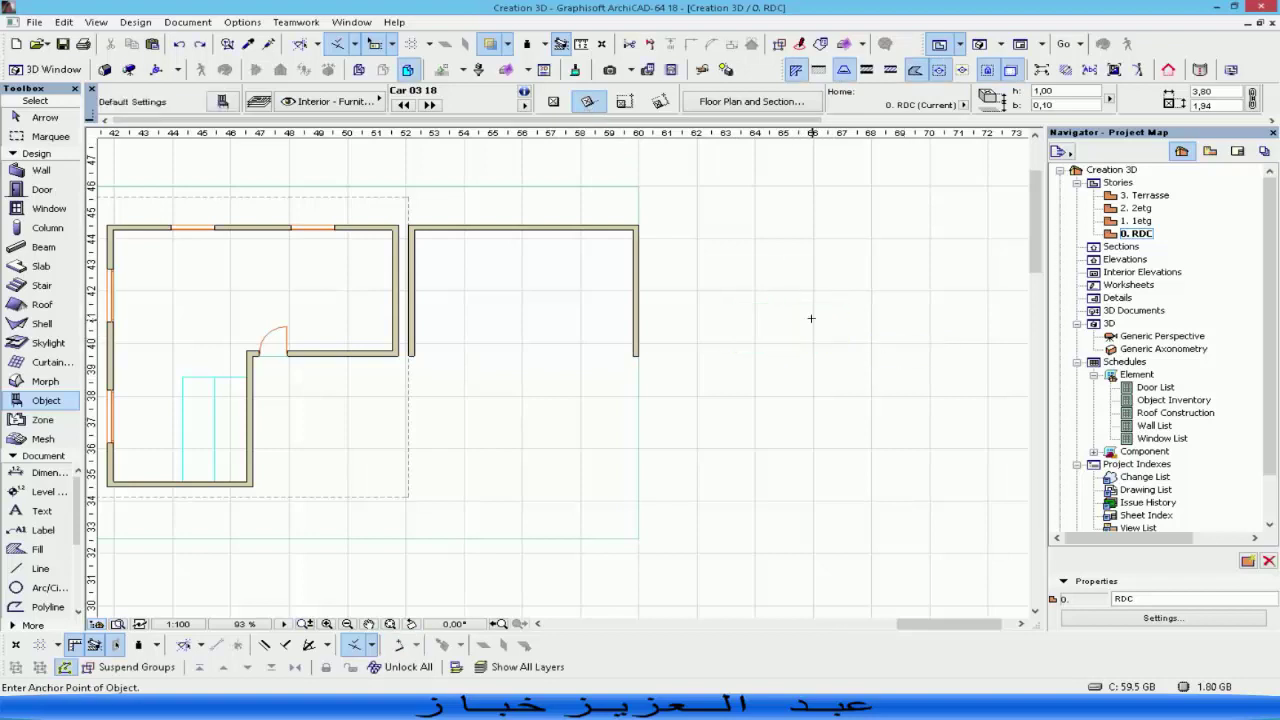
click(811, 318)
click(811, 228)
key(ctrl+z)
click(768, 261)
click(772, 372)
key(ctrl+z)
Try placing the car with the diagonal stretch method beside the enclosure, and undo it.
click(620, 104)
click(745, 257)
click(829, 257)
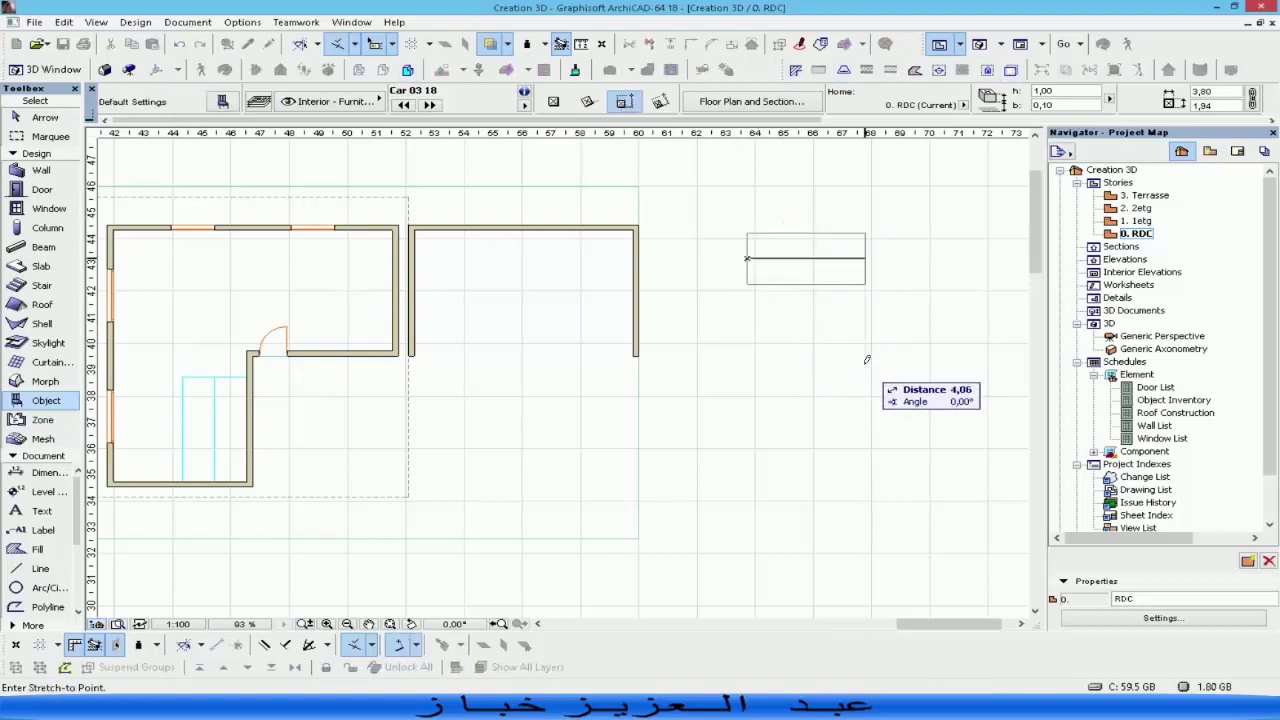
click(975, 349)
key(ctrl+z)
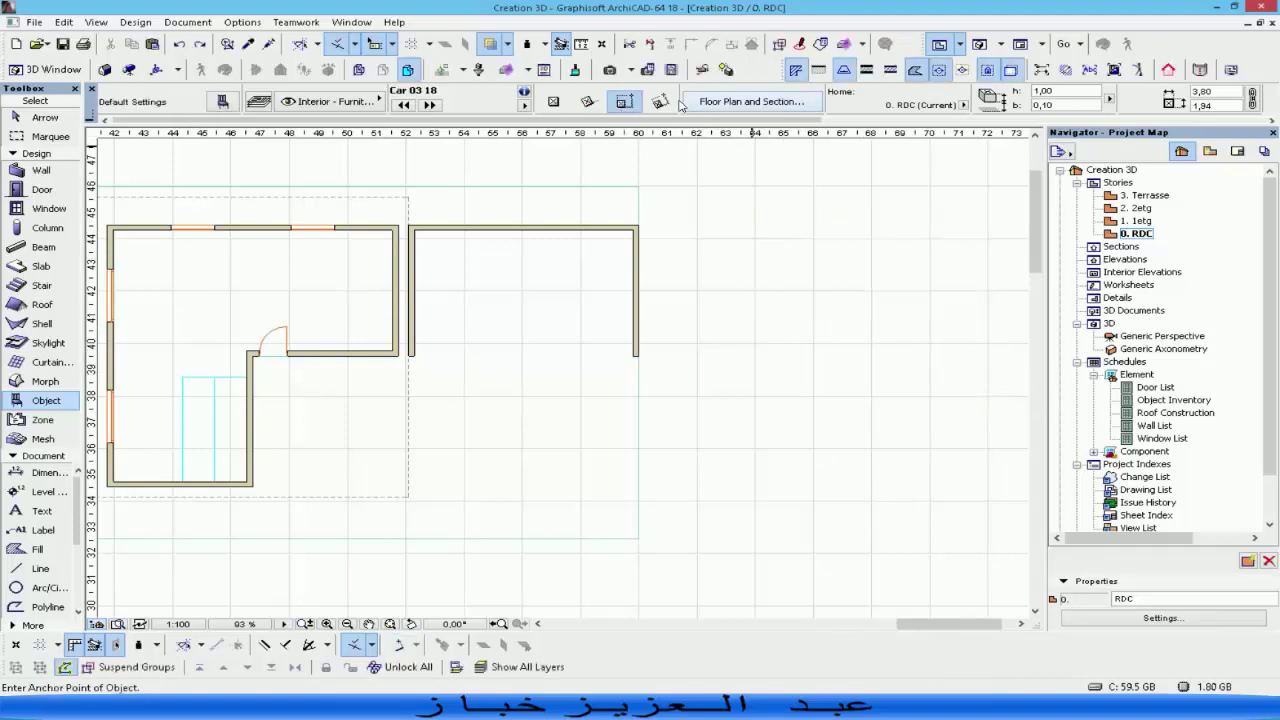
Try placing the car with the combined rotate-and-stretch method at a slant beside the enclosure, and undo it.
click(660, 101)
click(704, 204)
click(845, 303)
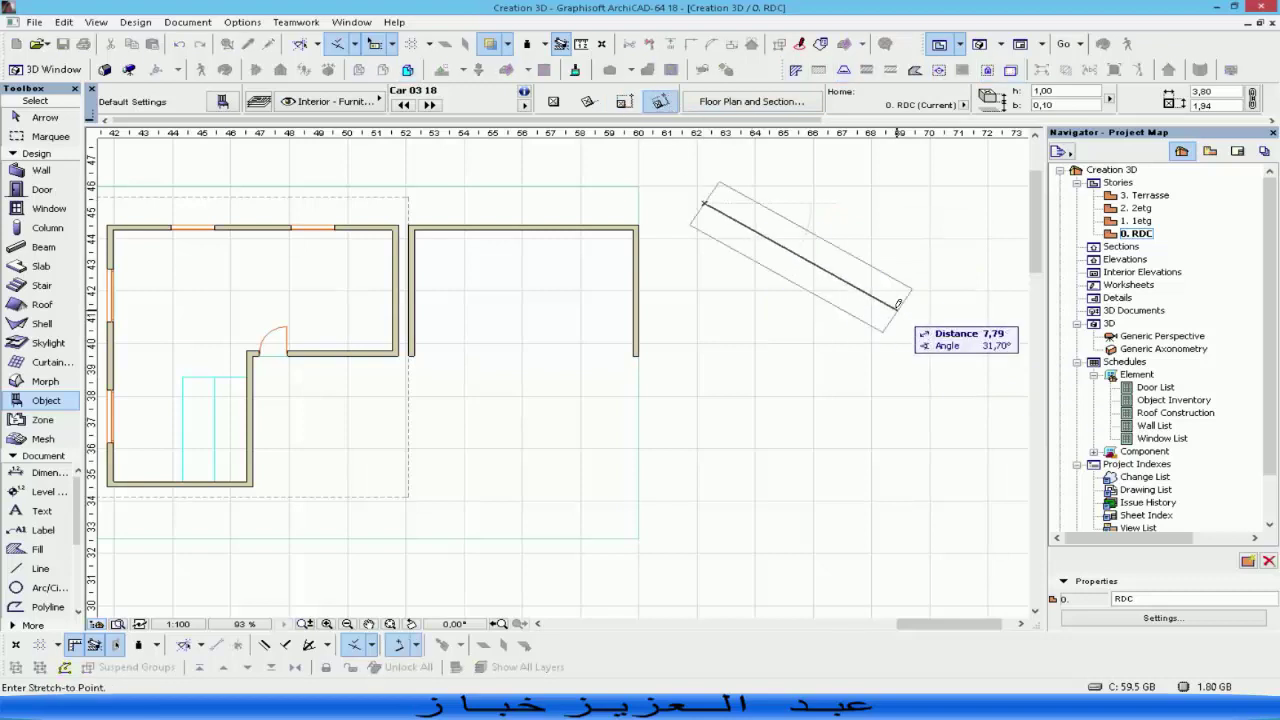
click(948, 330)
key(ctrl+z)
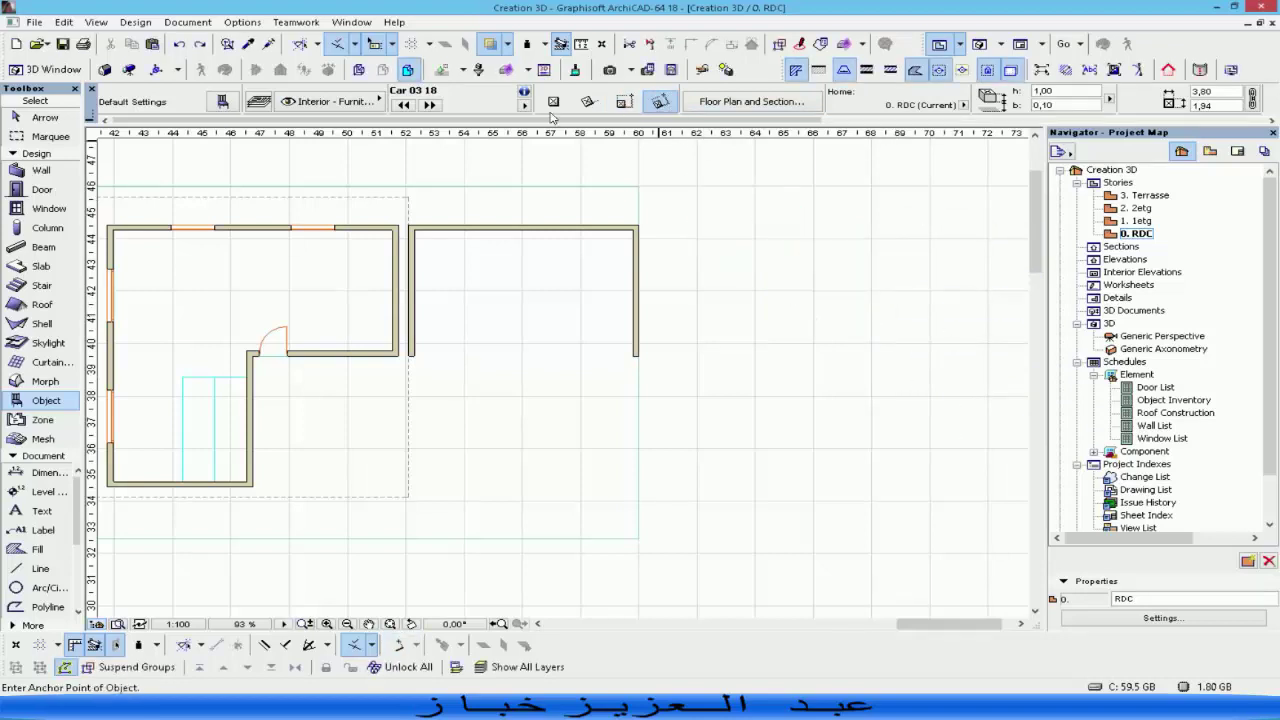
Place the car with the rotated method beside the enclosure's right wall, with its rotation vector pointing straight up.
click(584, 104)
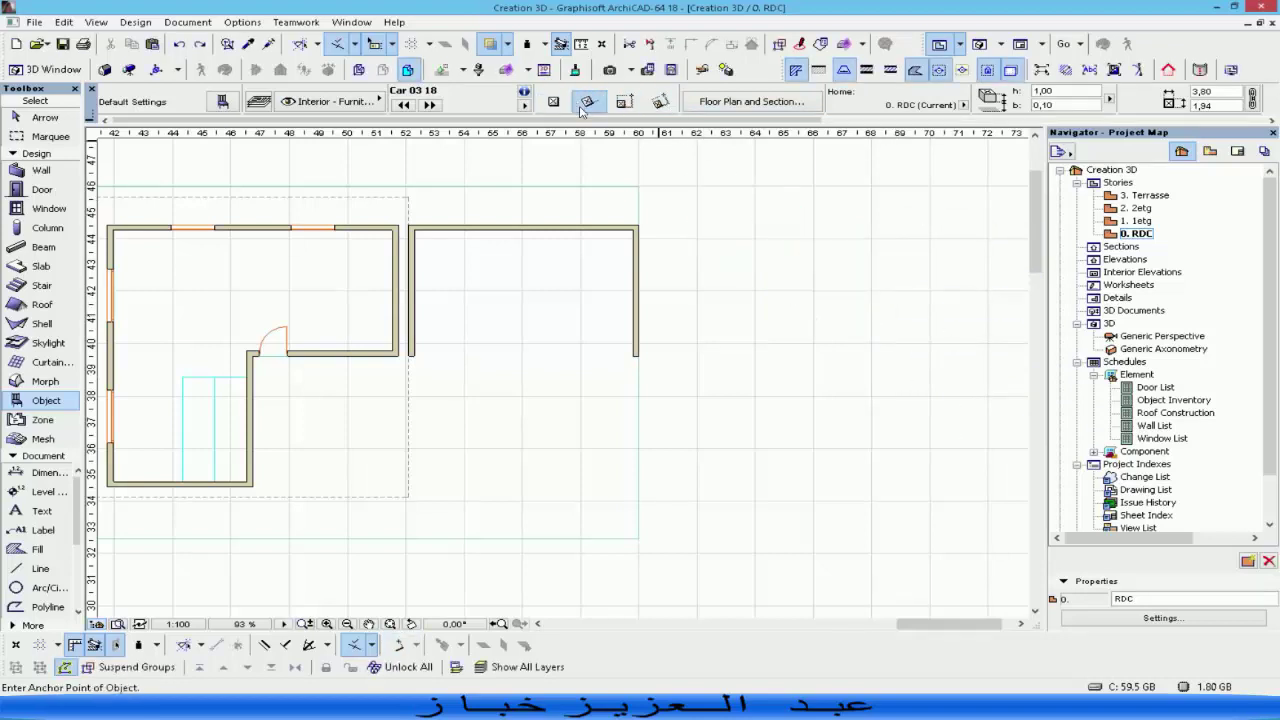
click(752, 341)
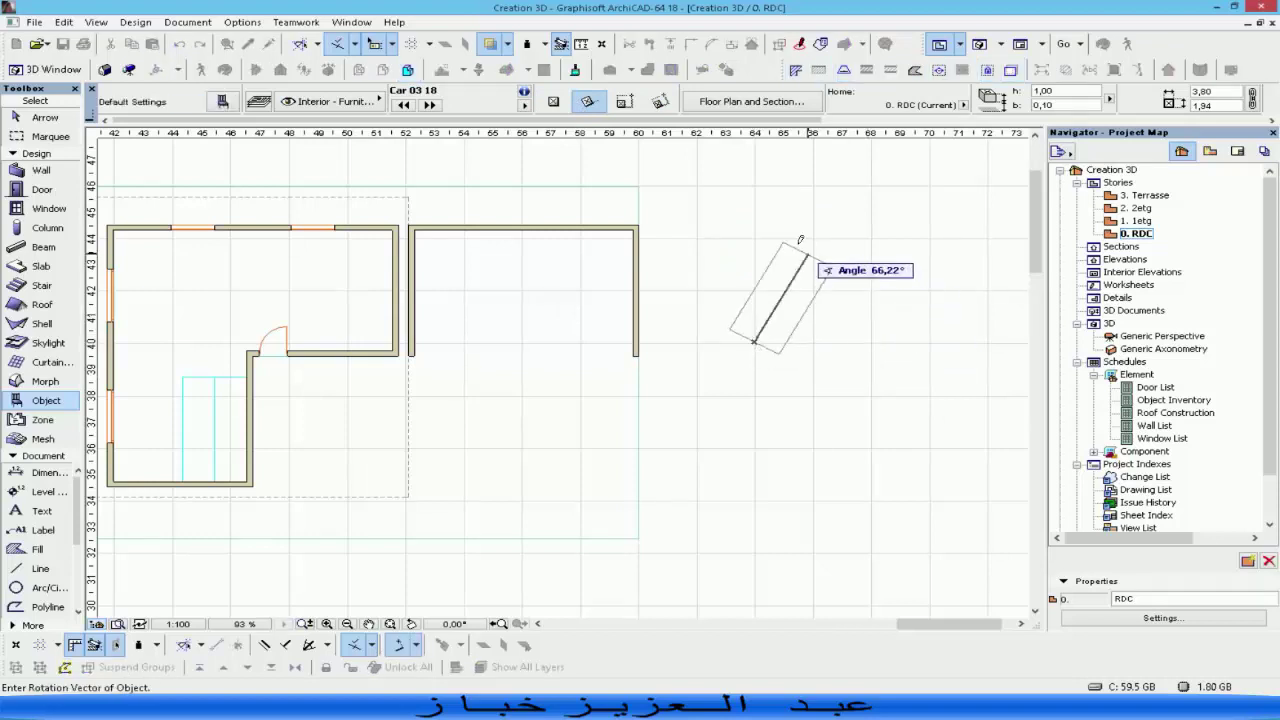
click(756, 212)
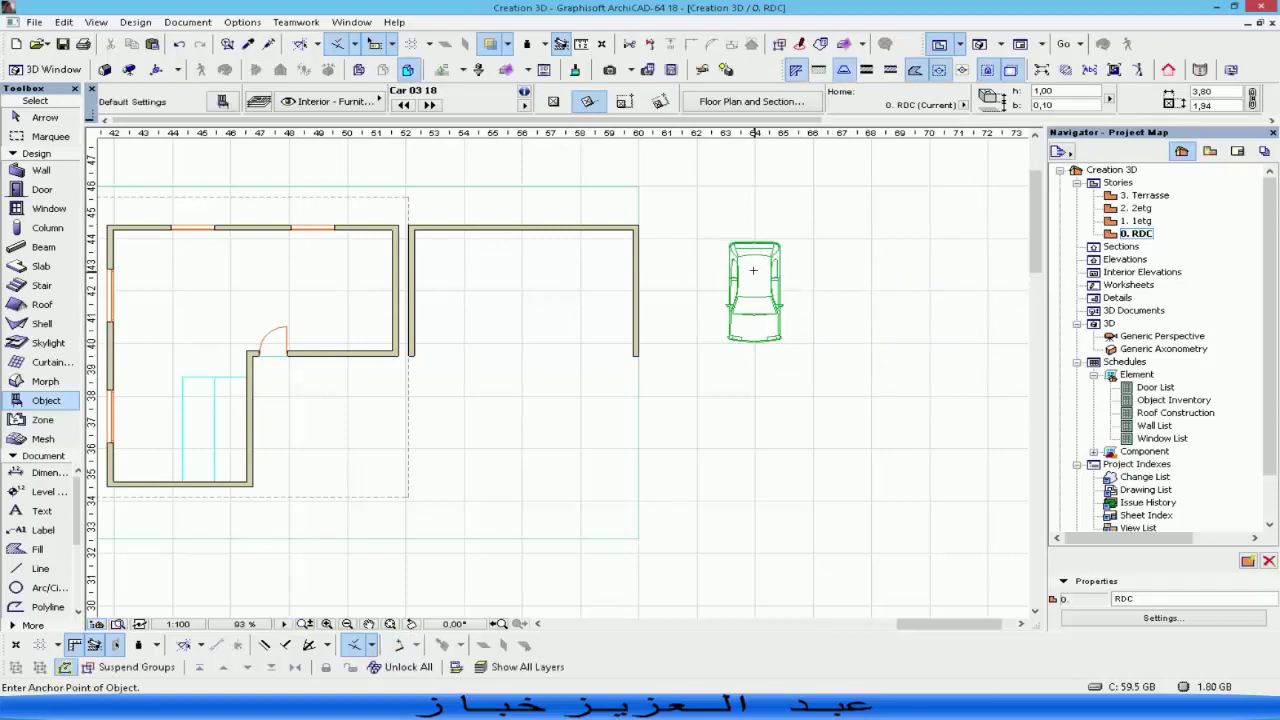
Move the car about 10.02 m horizontally into the enclosure, beside its left wall, and leave the Object tool.
shift+click(762, 268)
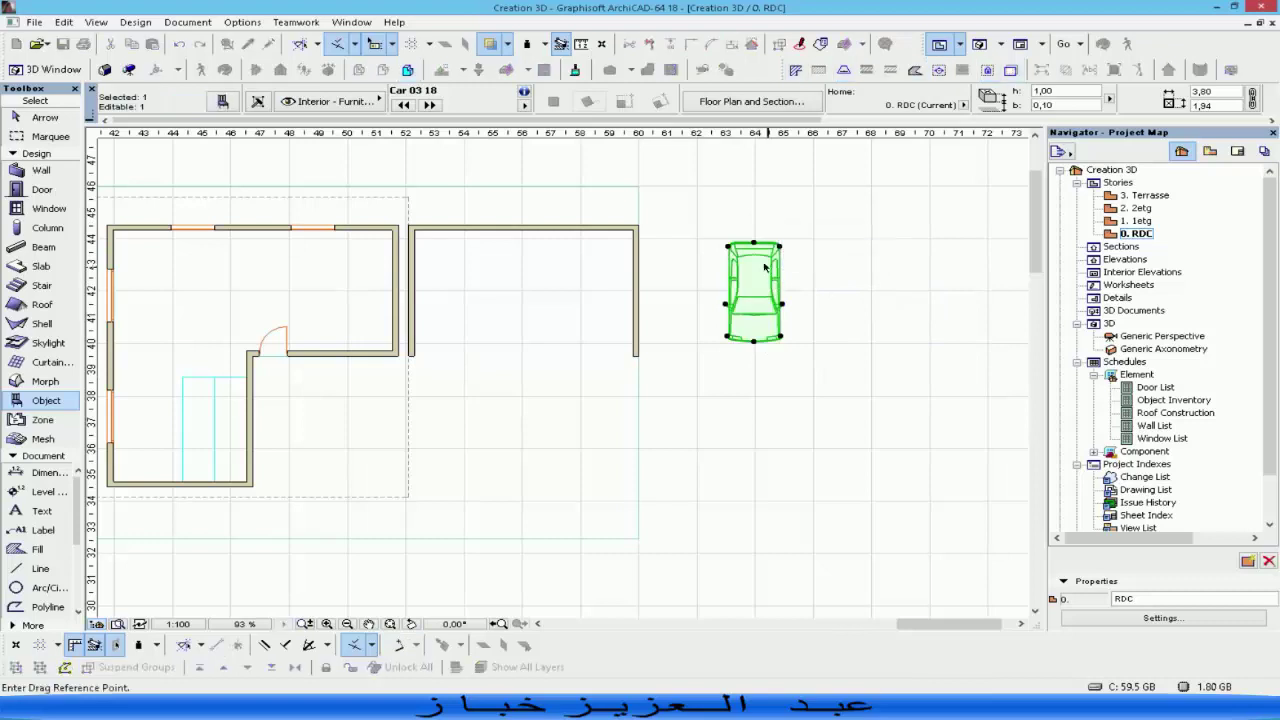
click(754, 244)
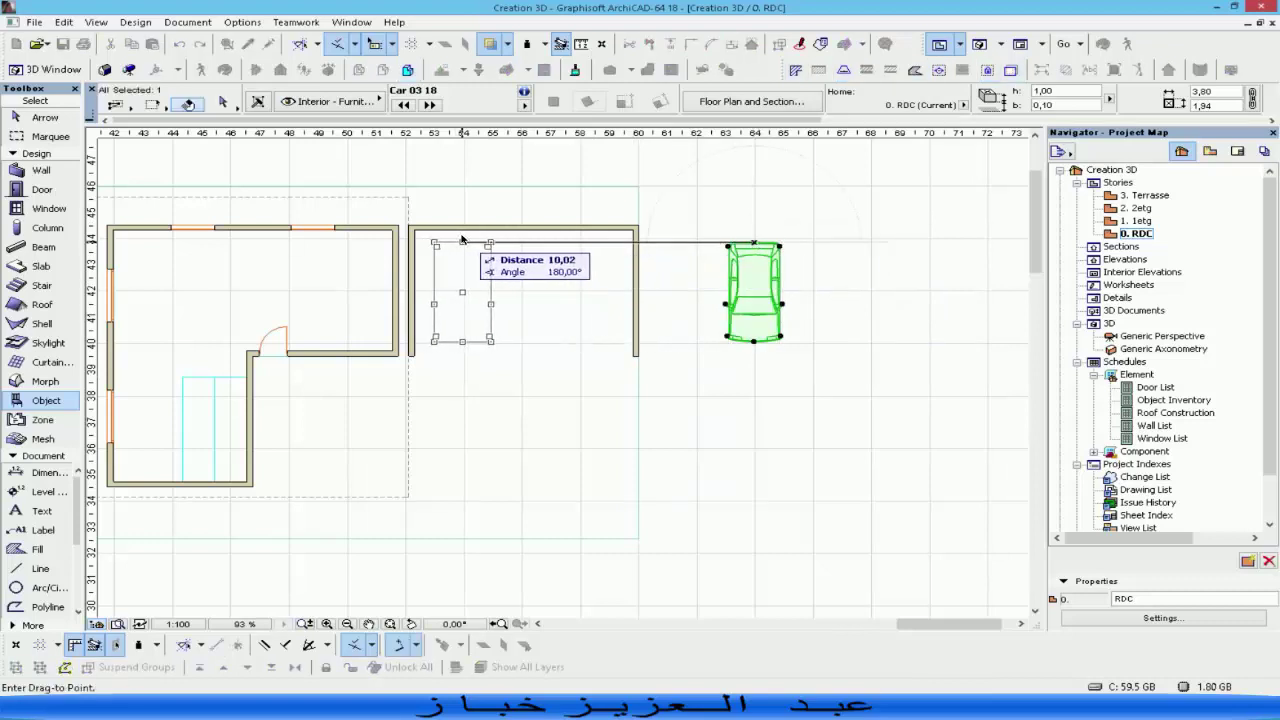
click(461, 244)
key(Escape)
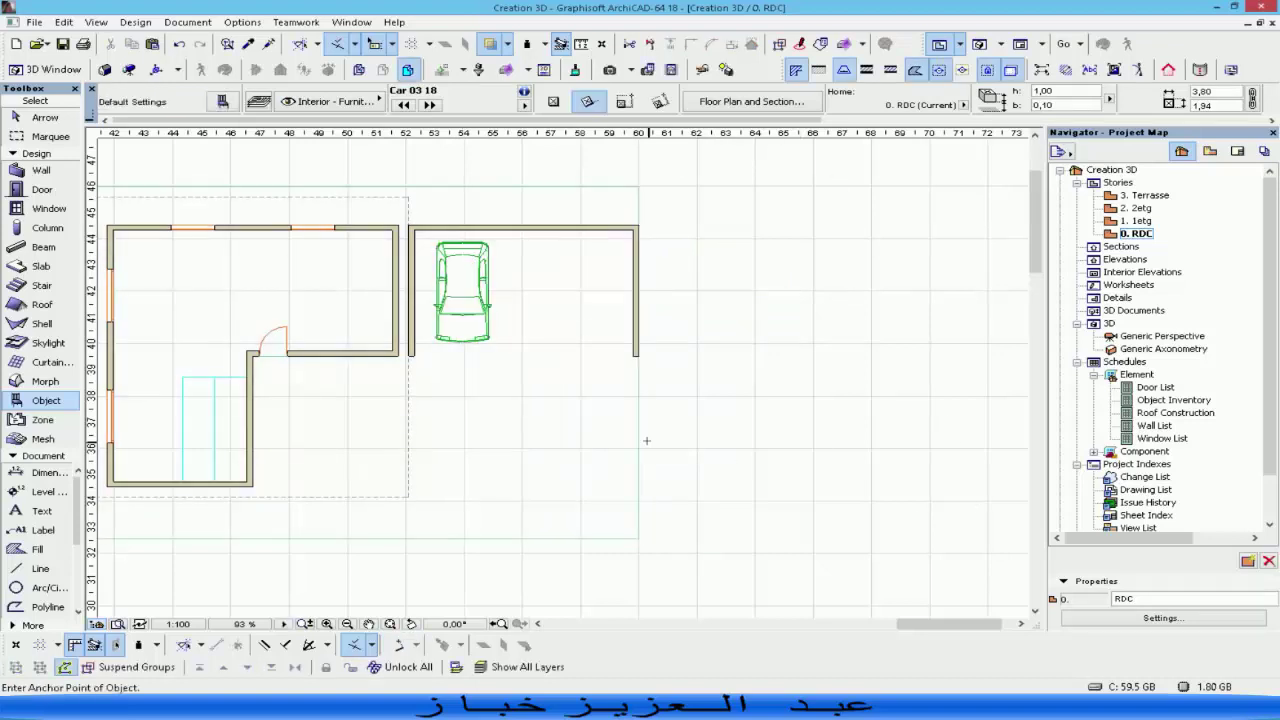
key(Escape)
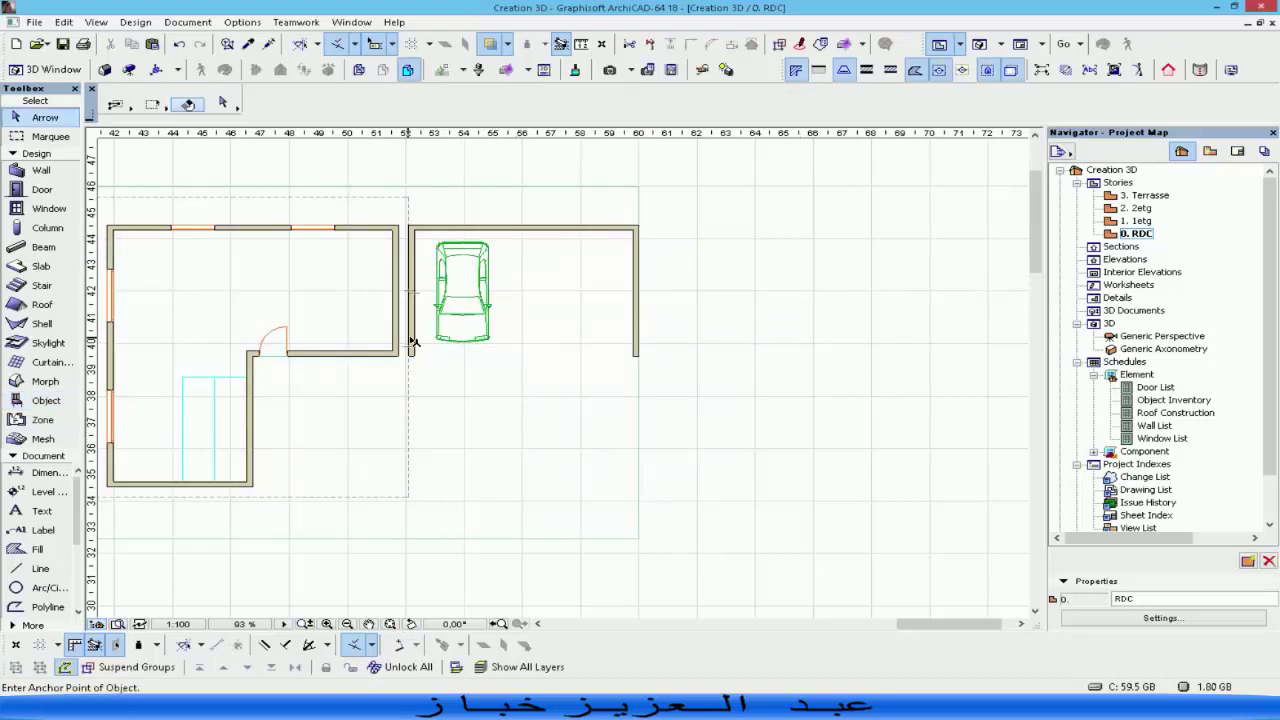
Extend the lower end of the enclosure's left wall downward by 0.4 m.
click(414, 343)
scroll(429, 373, up, 5)
click(358, 314)
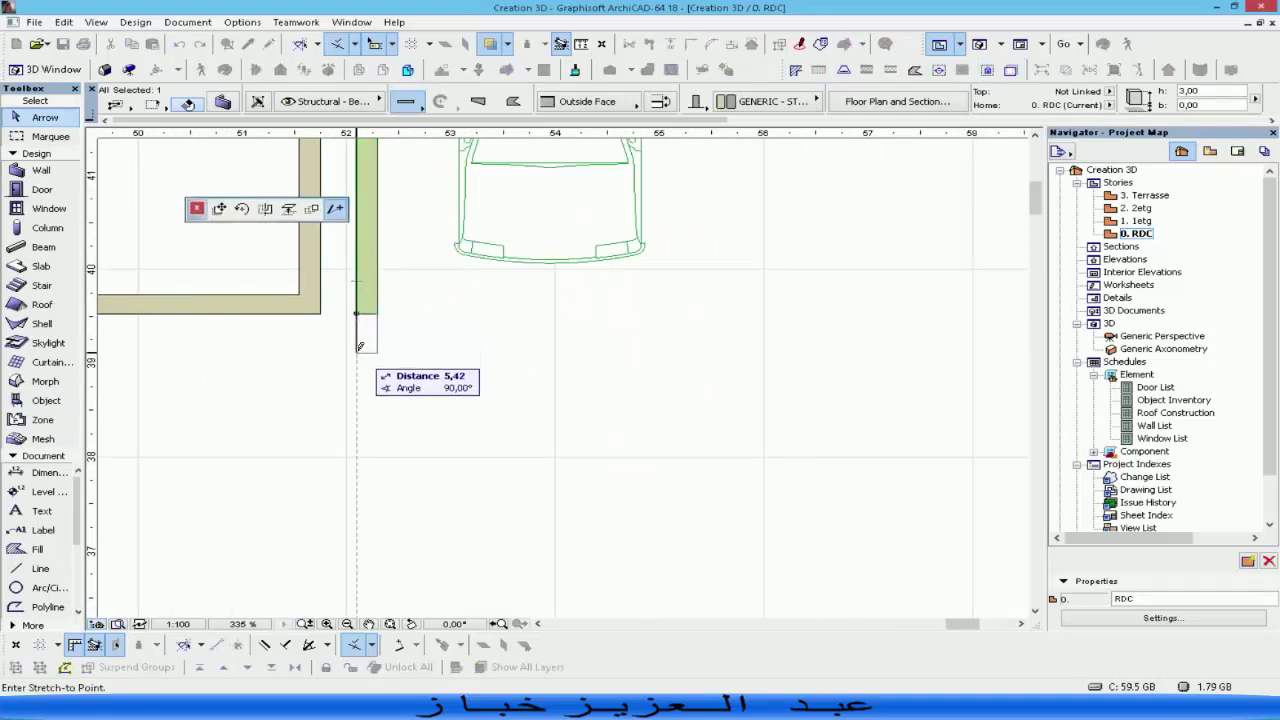
key(Tab)
text(,2)
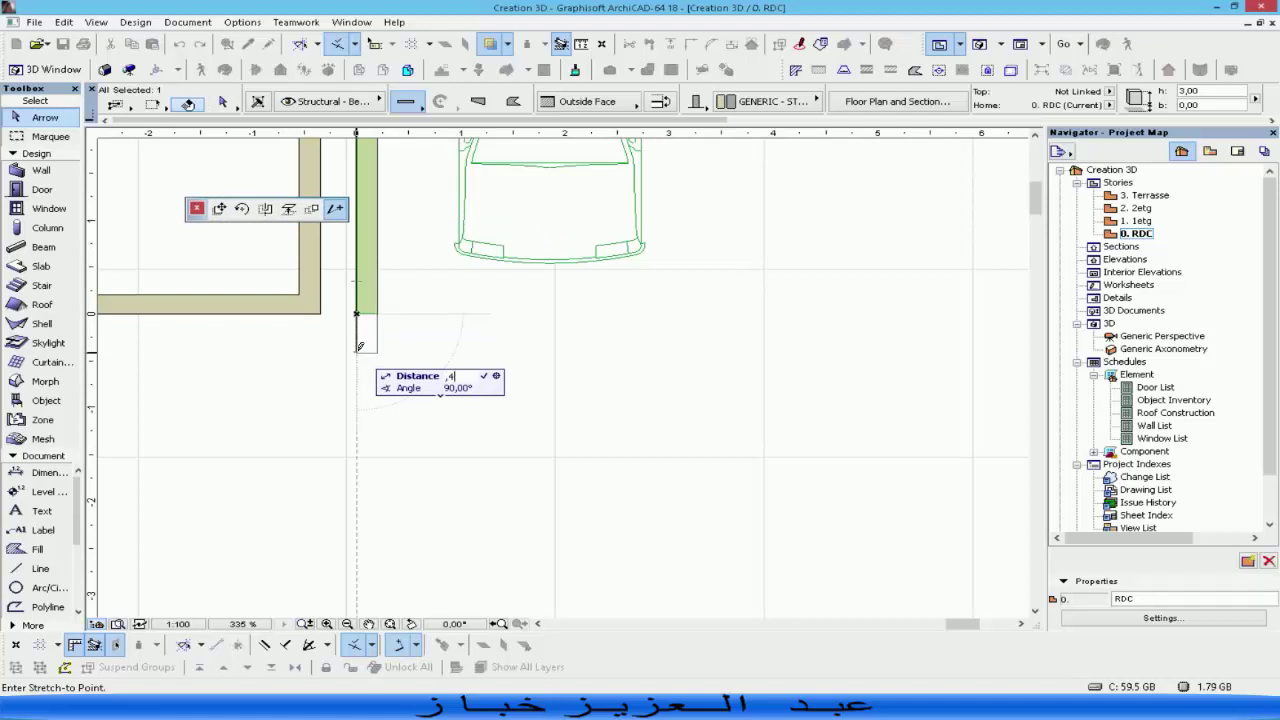
key(Return)
key(Escape)
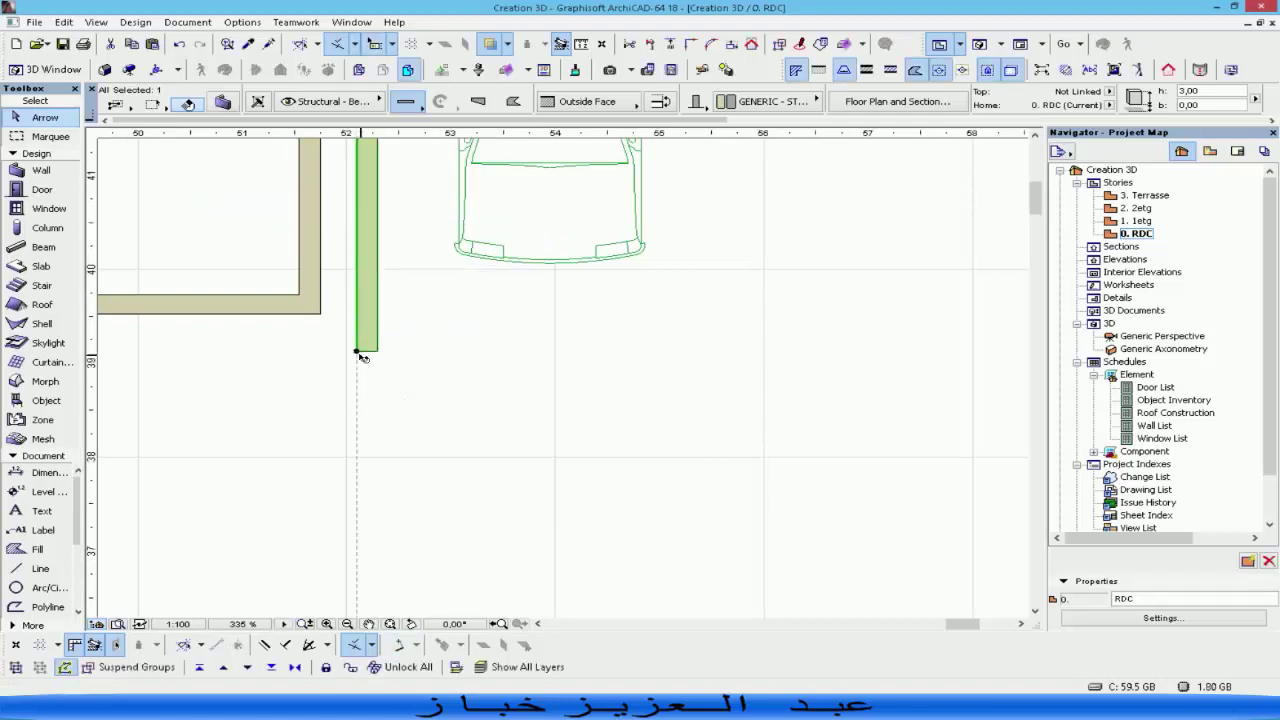
Extend the lower end of the enclosure's right wall downward by 0.4 m and deselect the wall.
scroll(400, 352, down, 3)
scroll(648, 358, down, 2)
click(791, 340)
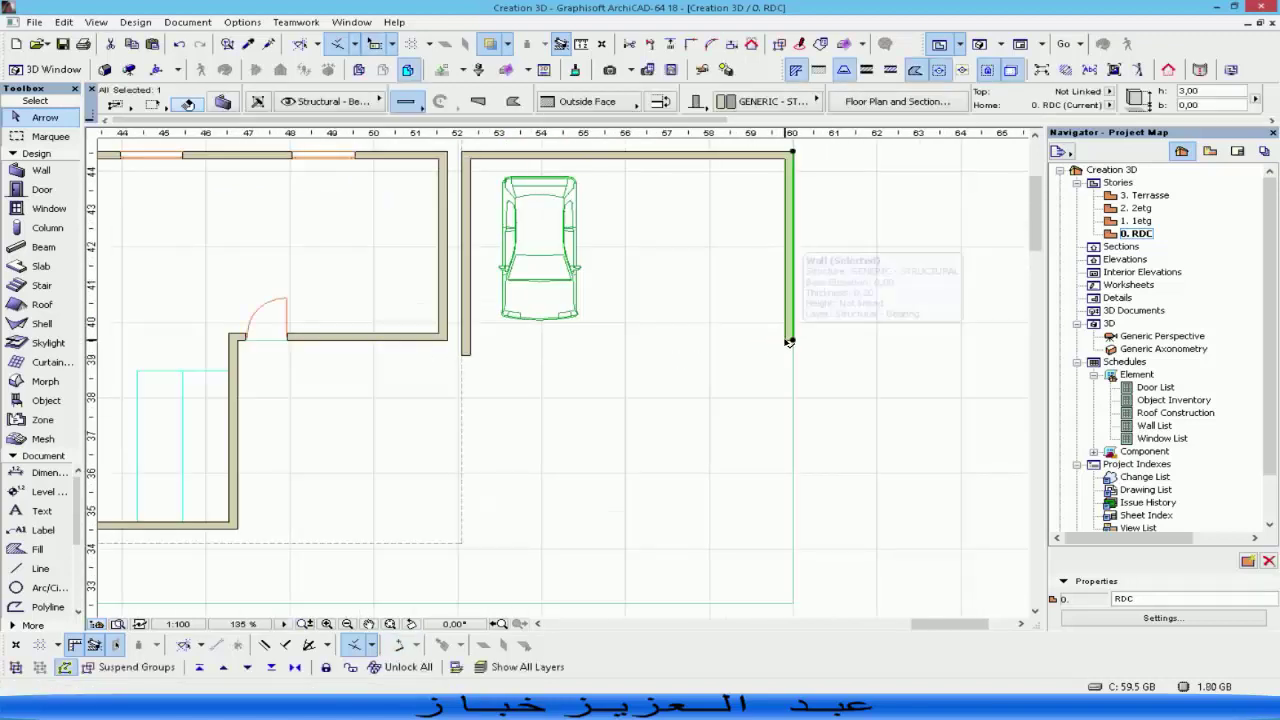
click(792, 340)
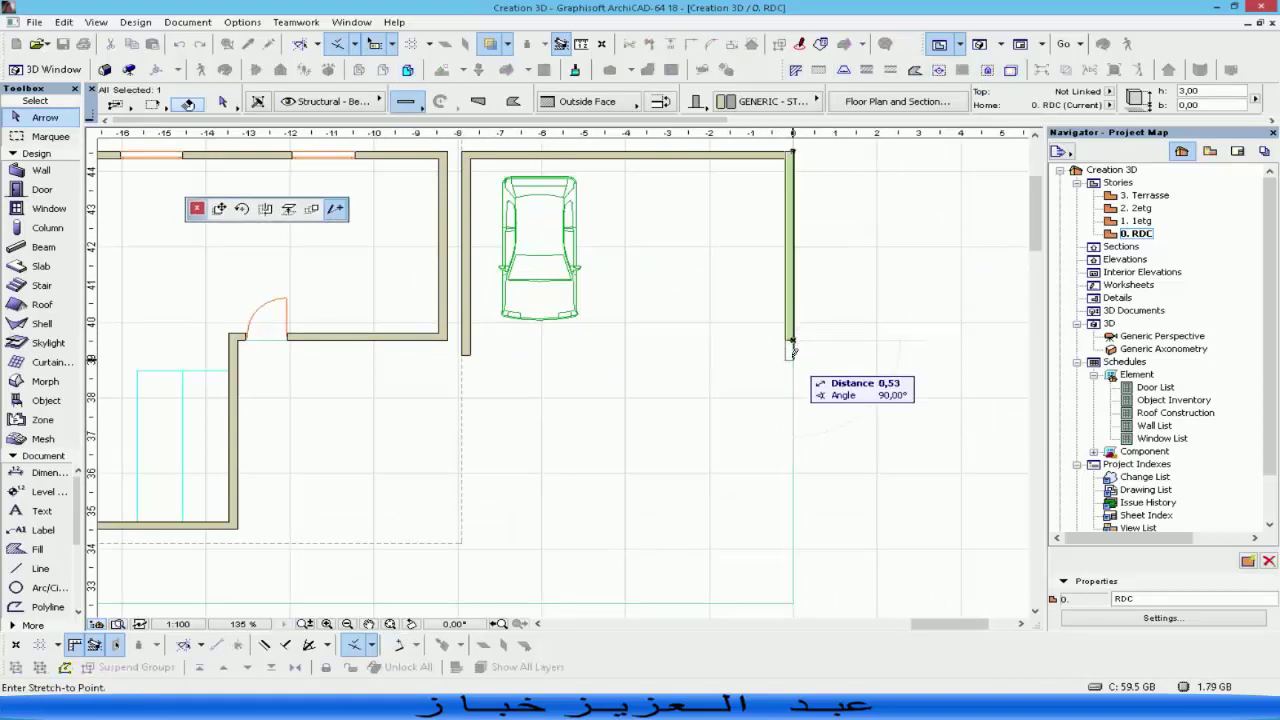
text(,40)
key(Return)
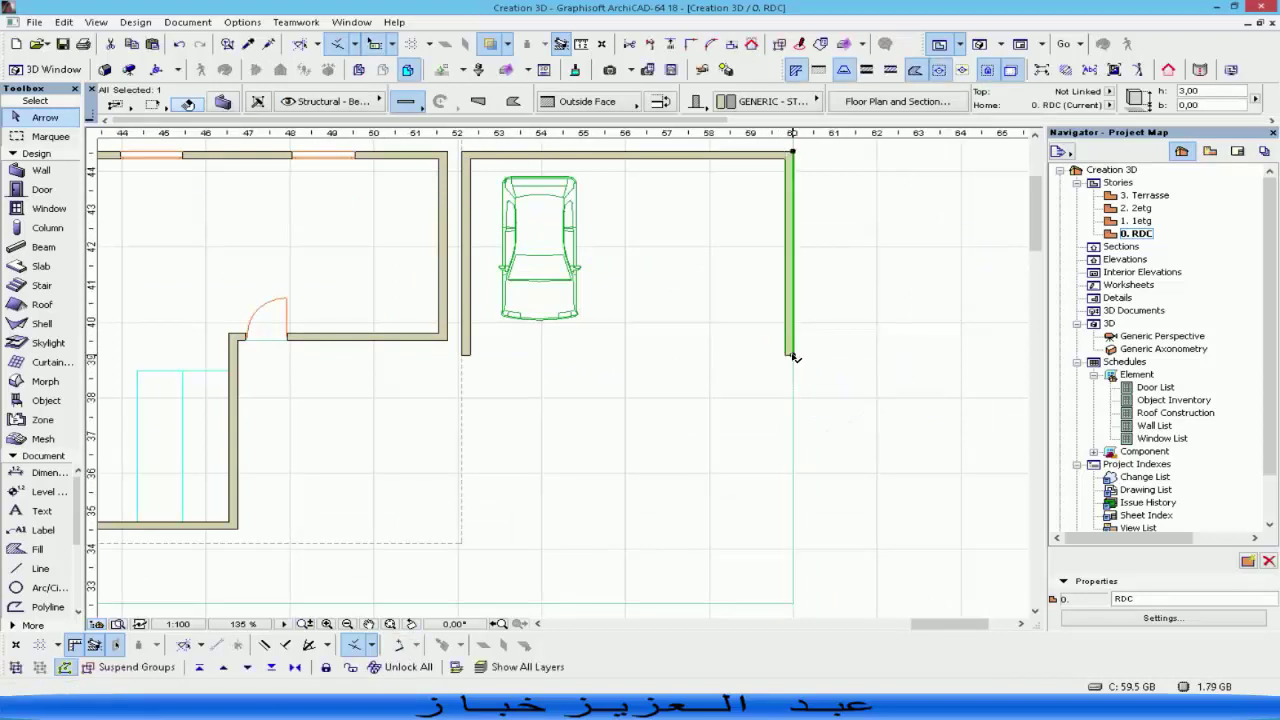
click(857, 386)
click(38, 171)
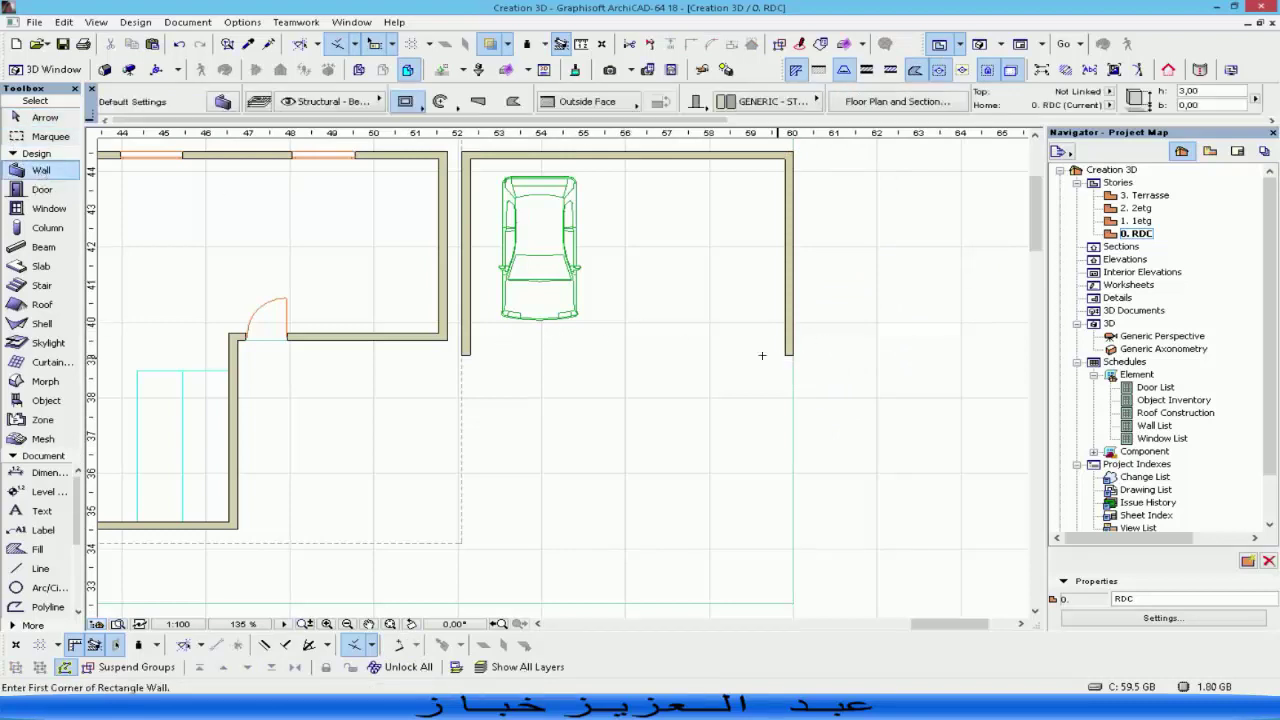
key(Escape)
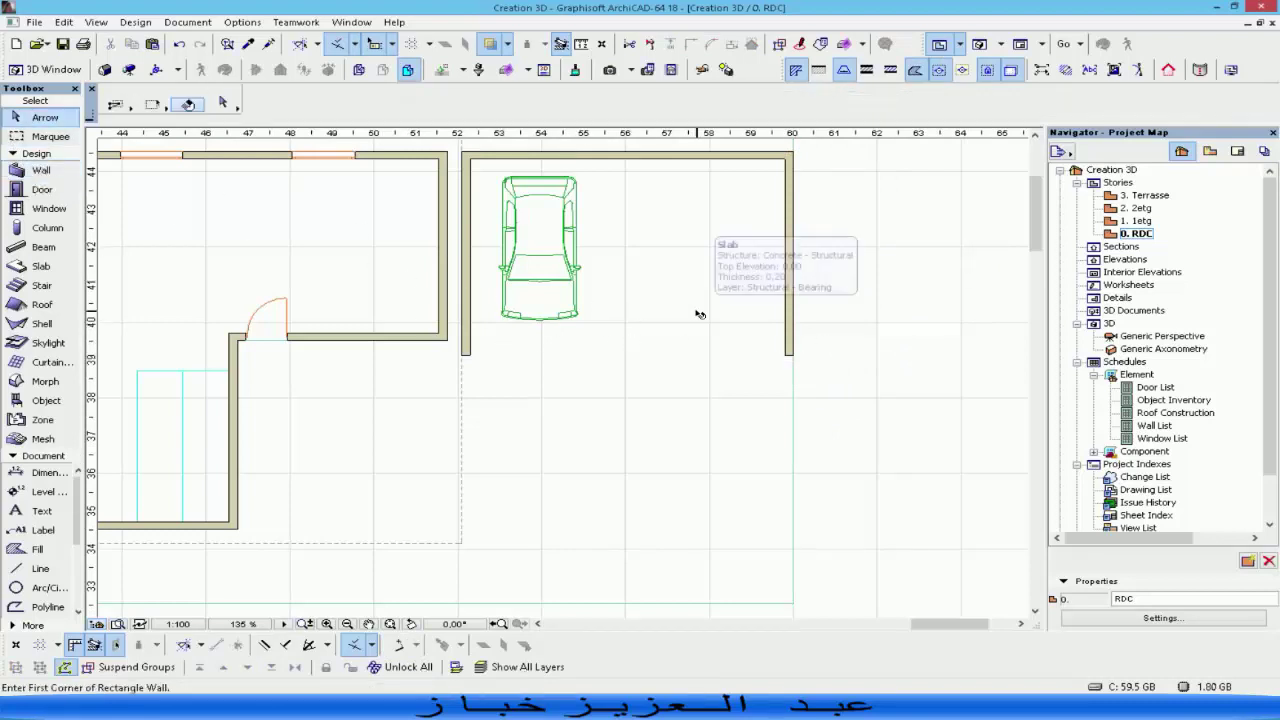
Place a Bicycle 18 object from the Vehicles 18 library inside the enclosure, with its rotation vector pointing straight up at 90°.
double_click(46, 401)
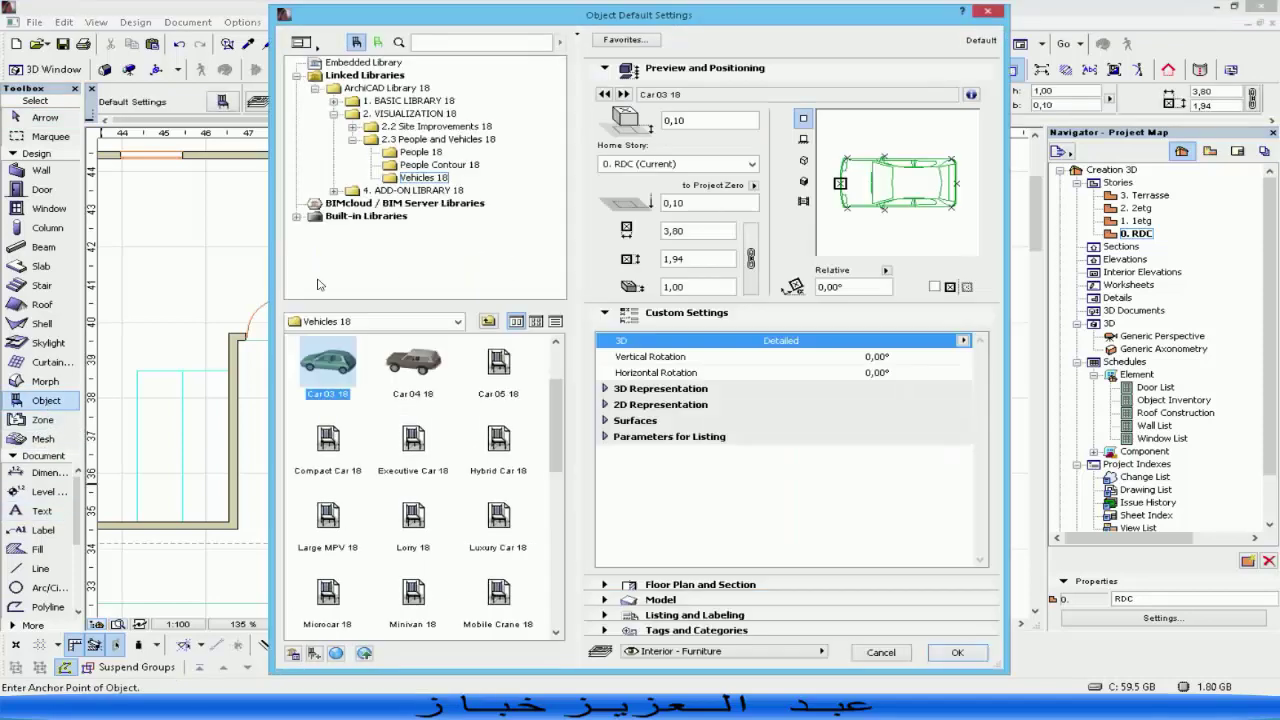
scroll(563, 550, down, 5)
scroll(563, 550, up, 5)
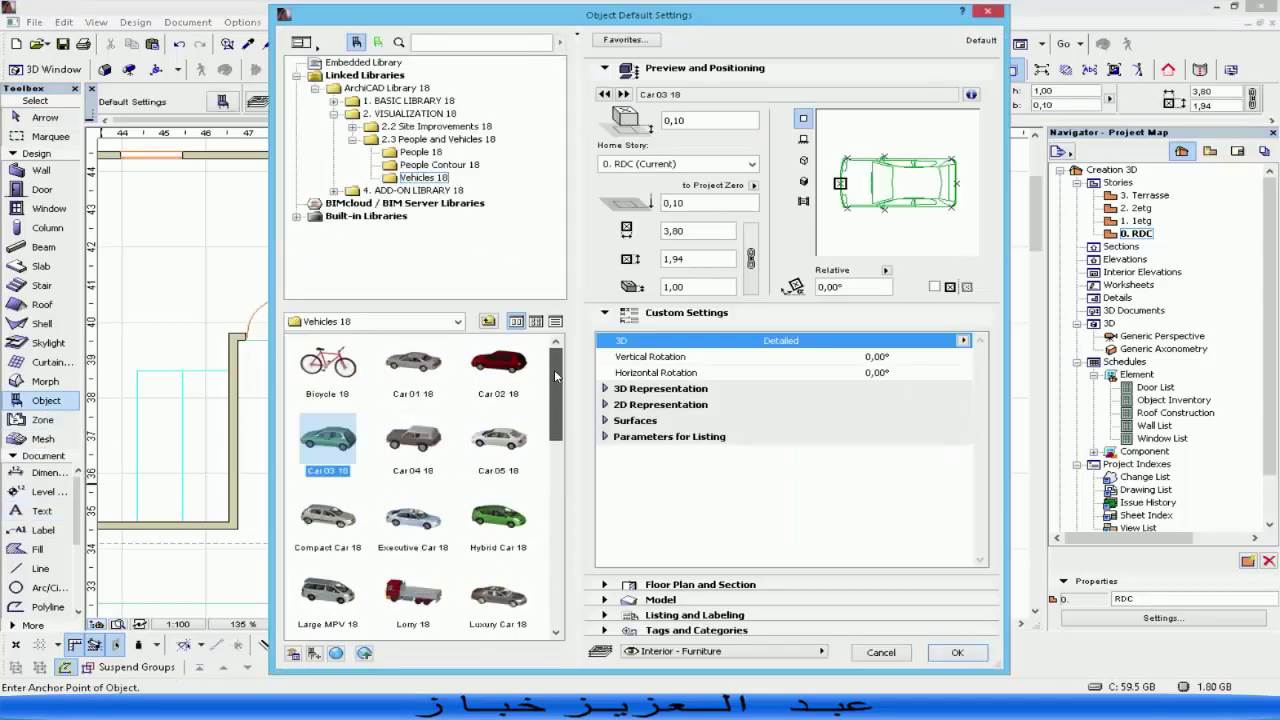
click(328, 362)
click(955, 652)
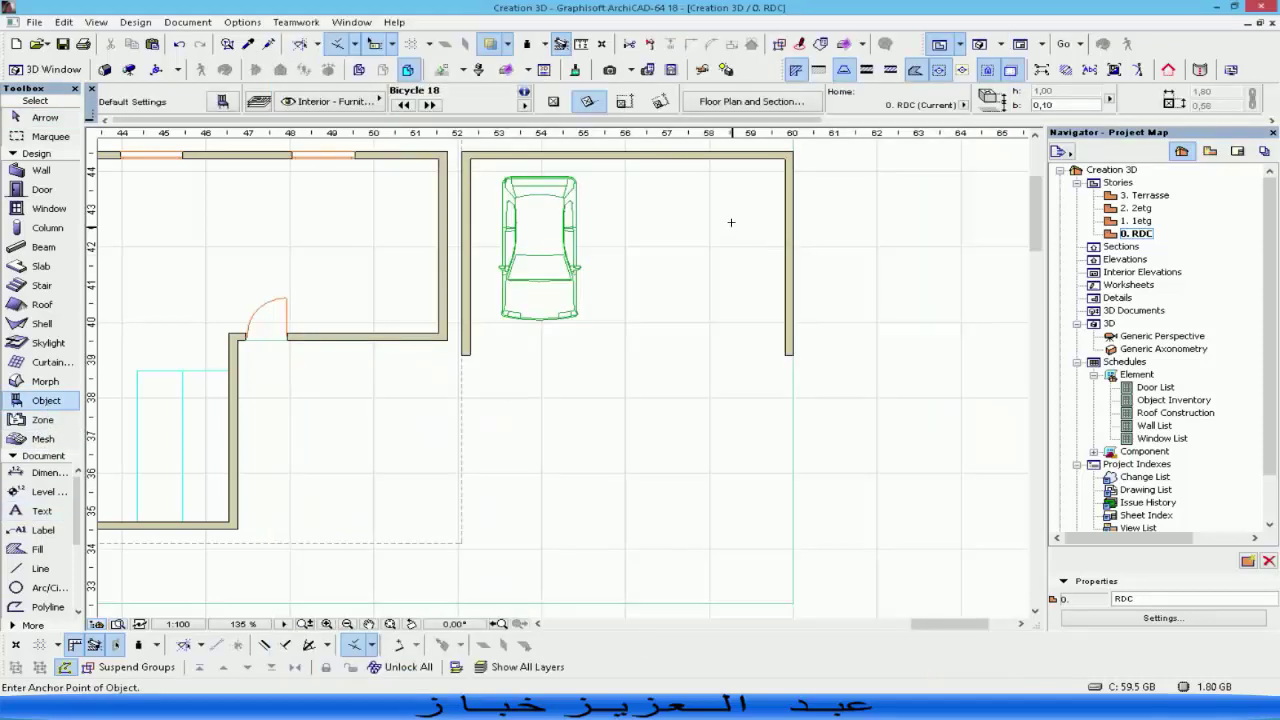
click(710, 258)
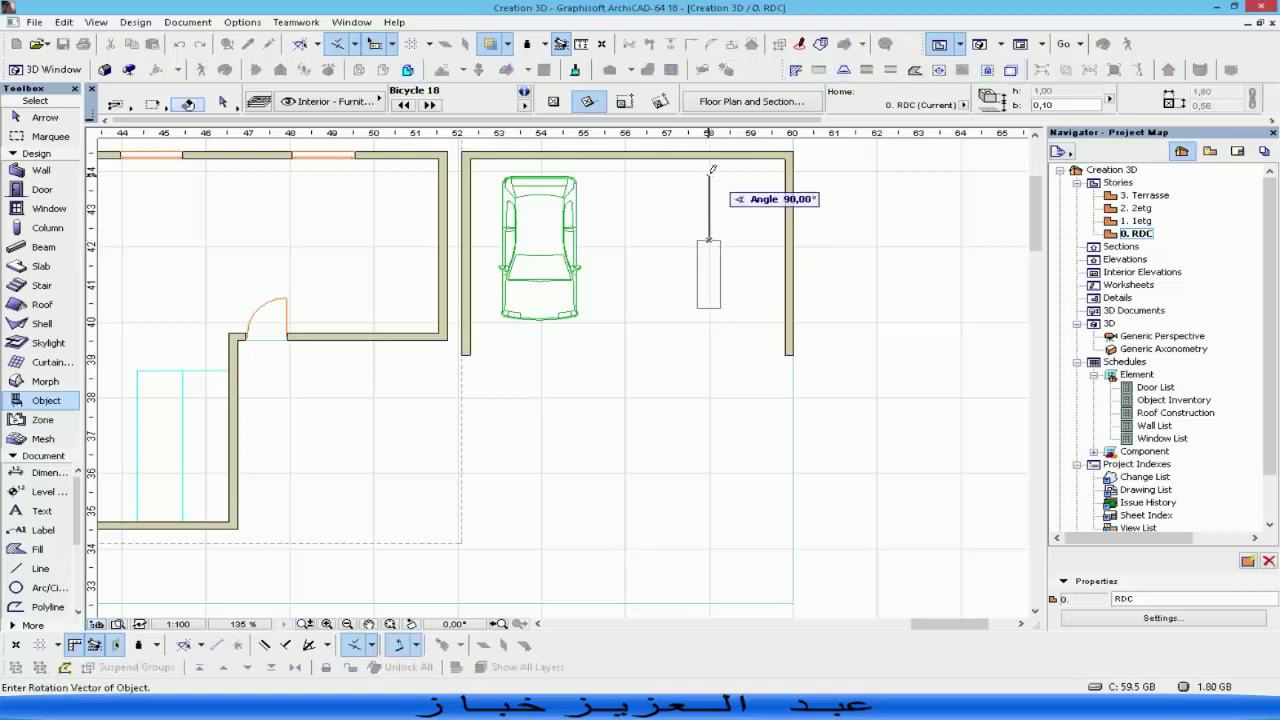
click(710, 195)
key(Escape)
Move the bicycle to the upper right corner of the enclosure, close beside the right wall.
click(711, 258)
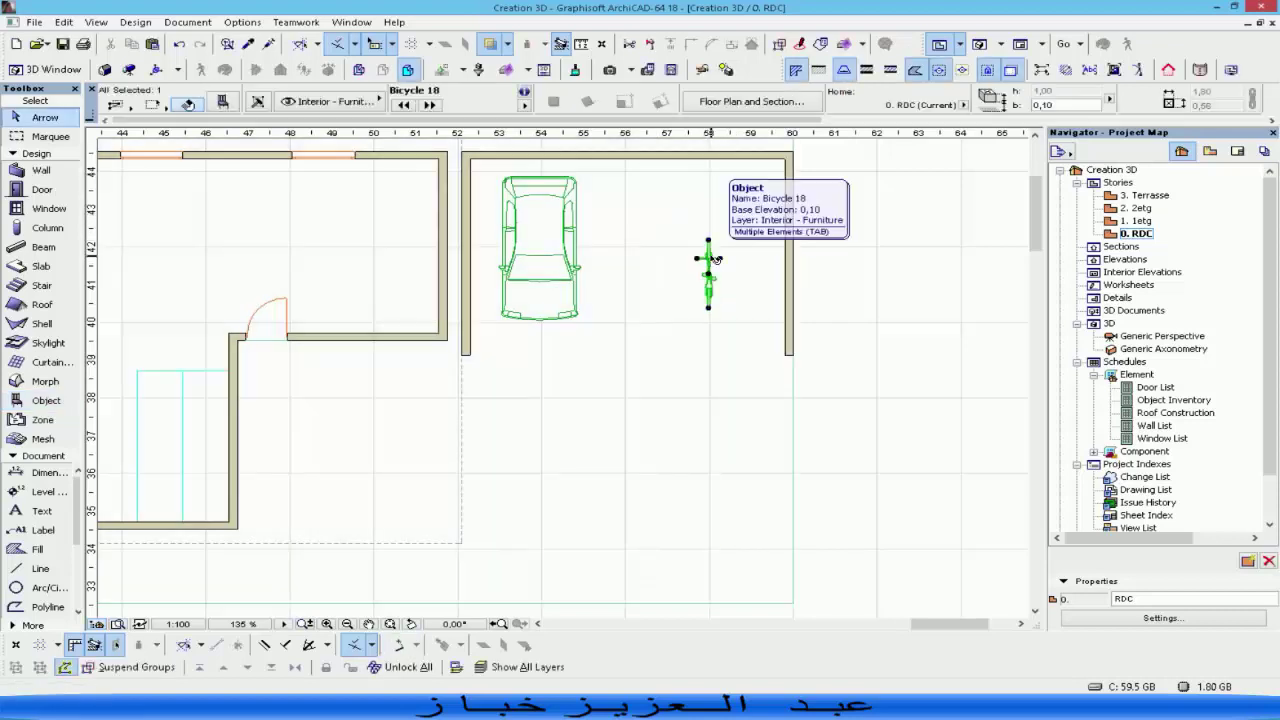
key(ctrl+d)
drag(723, 263, 776, 195)
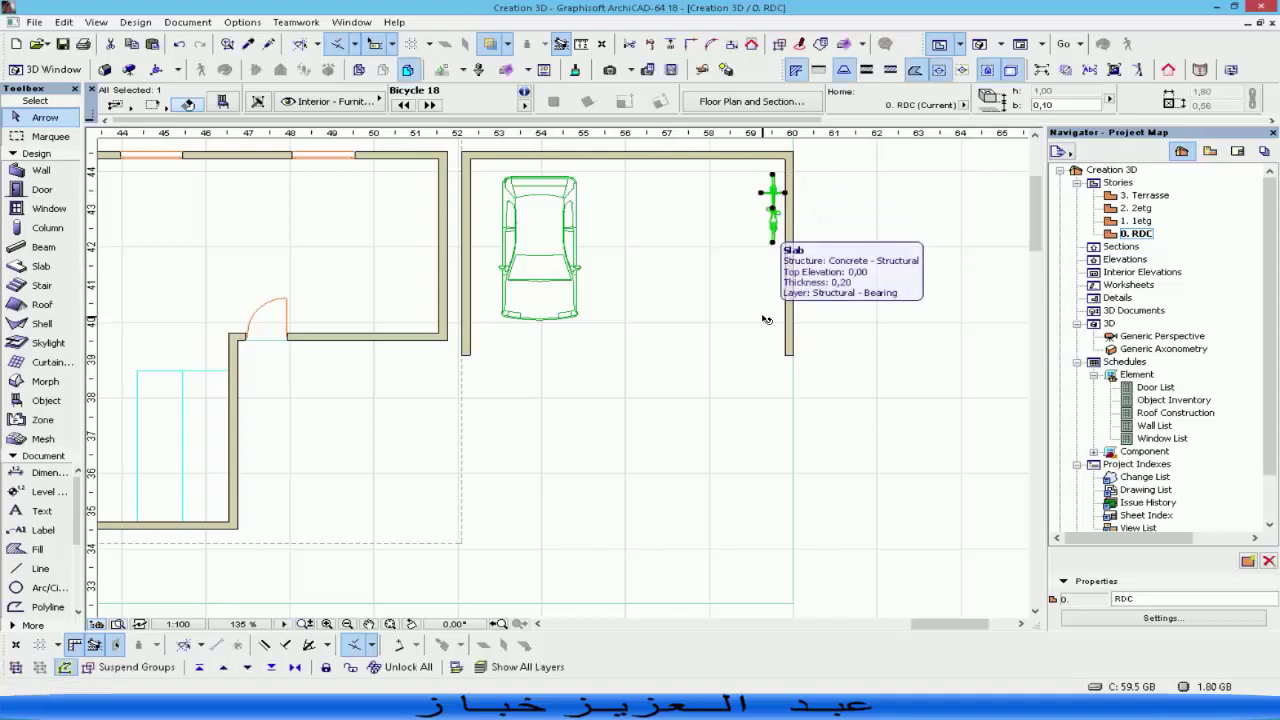
Multiply the bicycle by dragging one incremental copy straight below it along the enclosure's right wall.
key(ctrl+u)
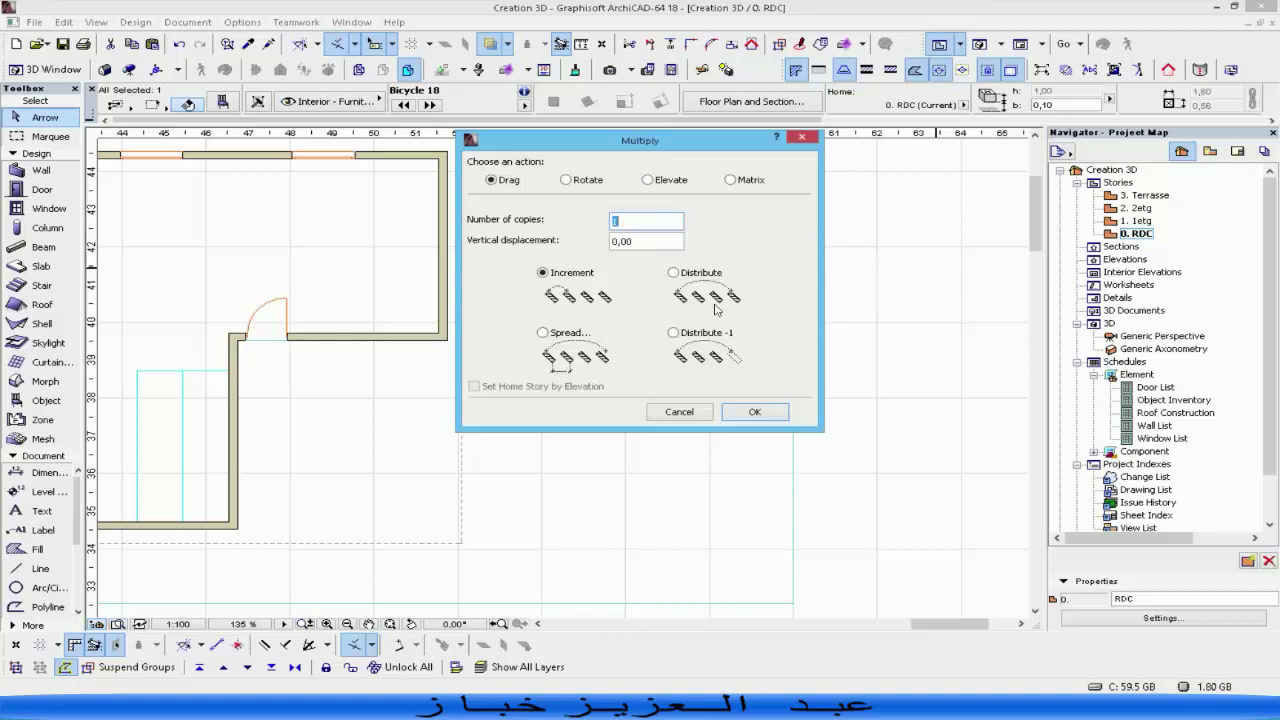
click(754, 411)
click(776, 178)
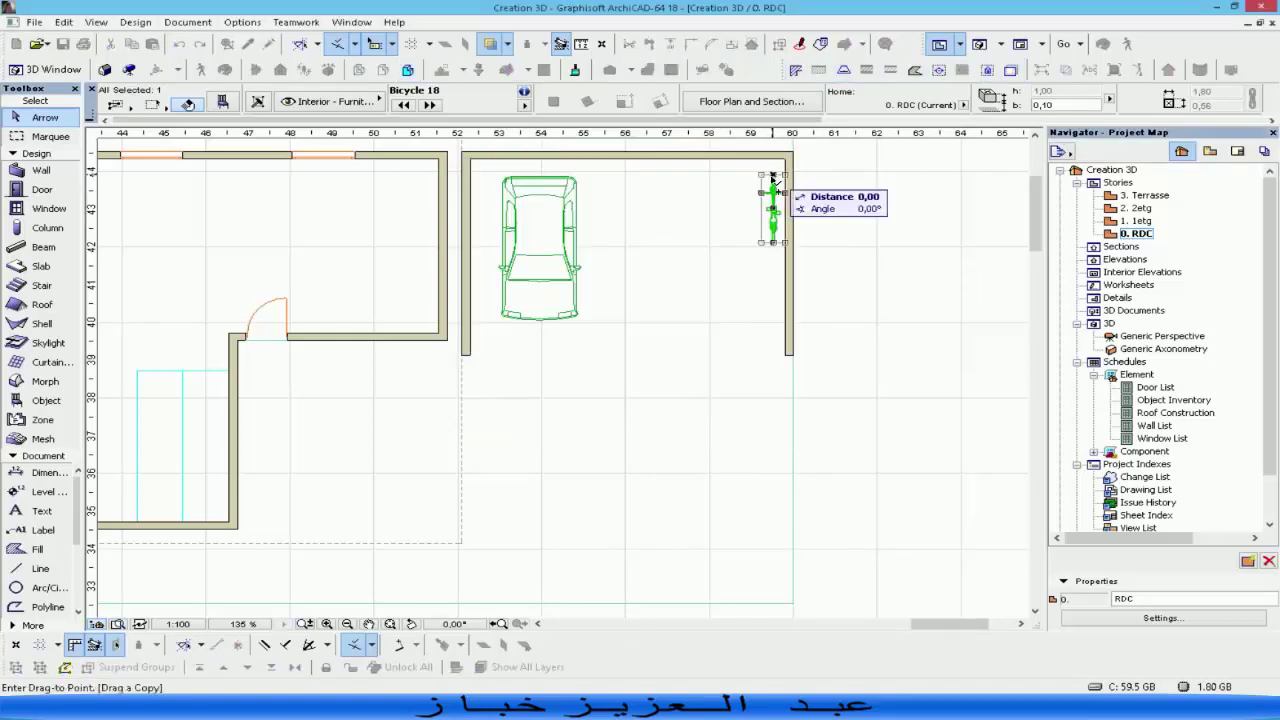
click(770, 260)
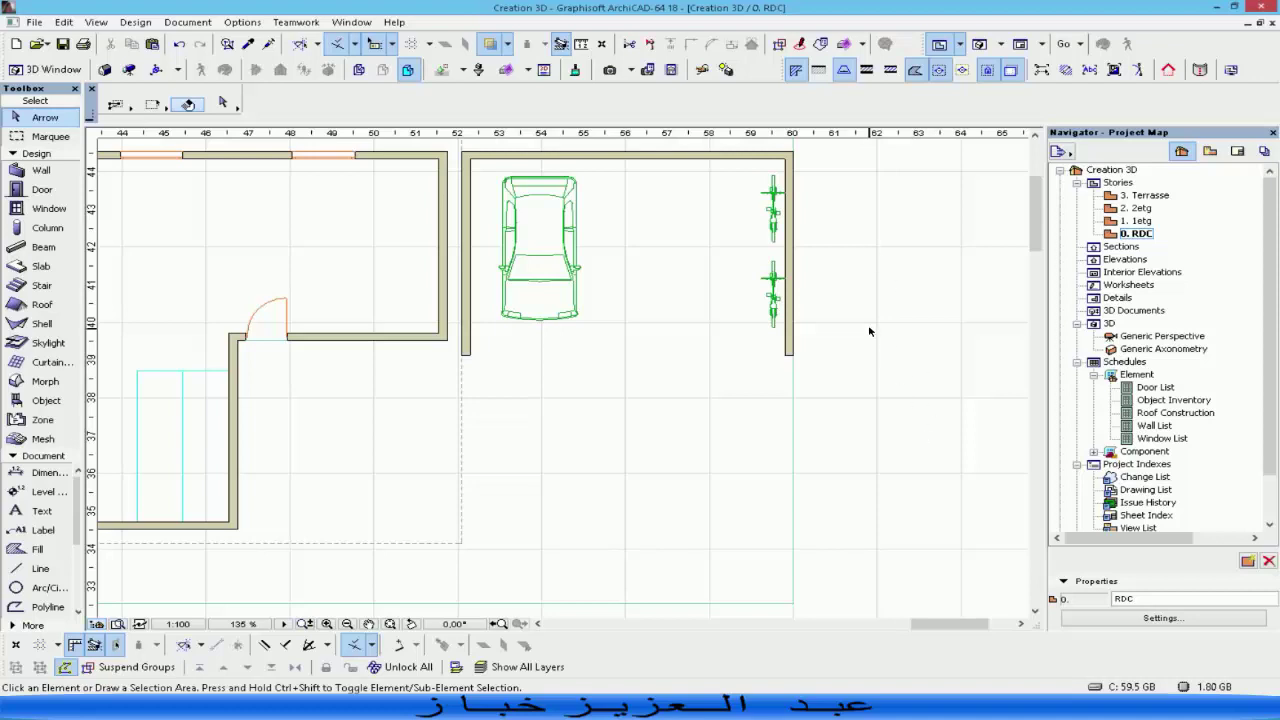
Reposition the ground slab's upper right corner about 1 m horizontally outward, beyond the enclosure's right wall.
click(507, 466)
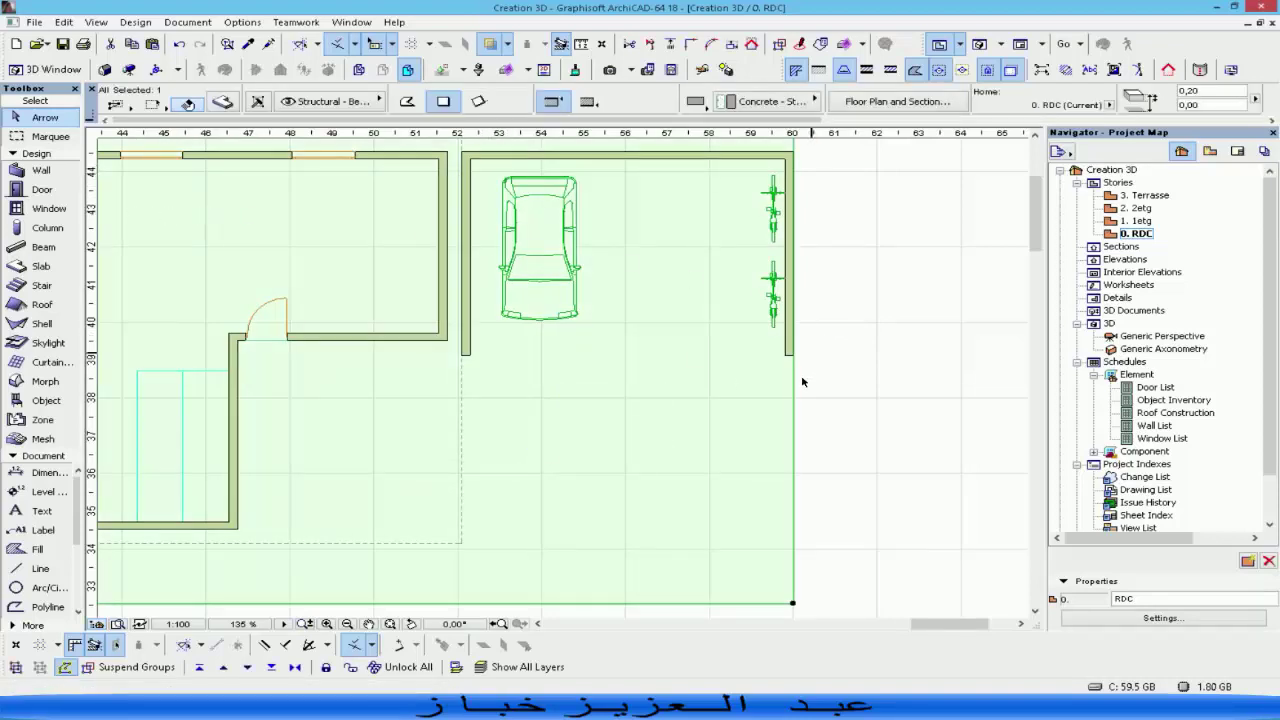
scroll(462, 382, down, 3)
middle_drag(462, 382, 595, 375)
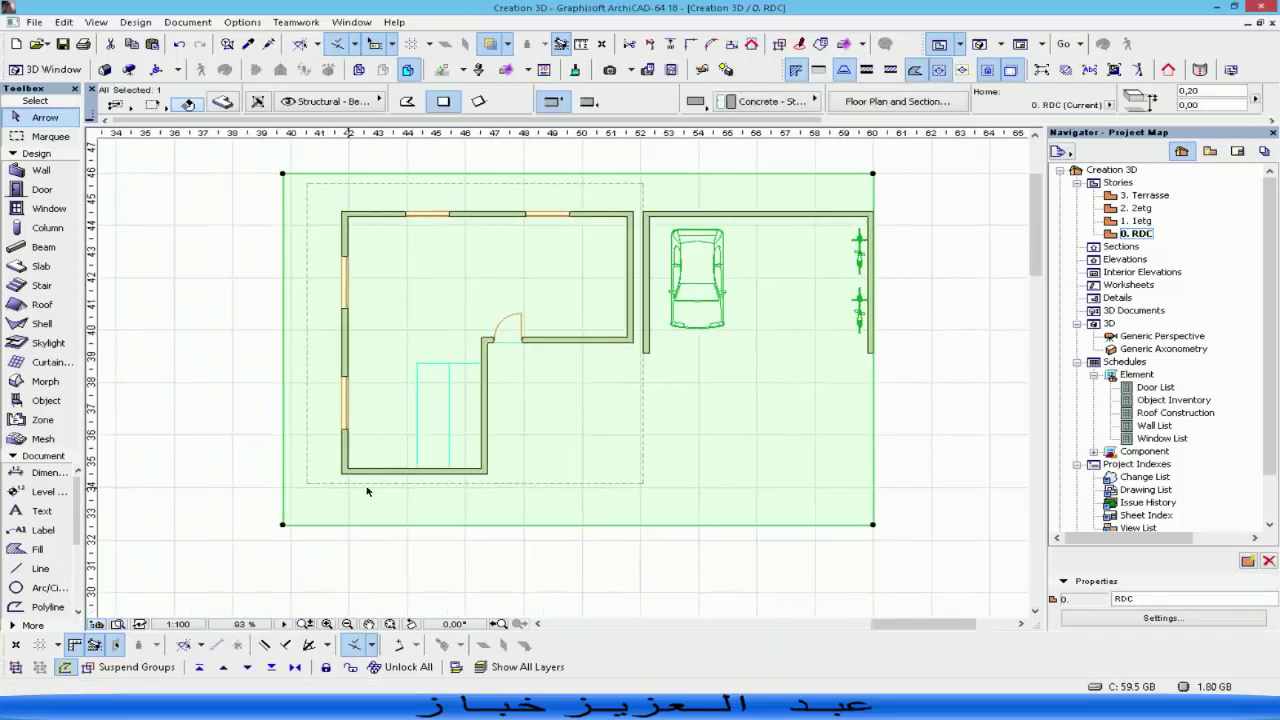
middle_drag(892, 380, 773, 400)
click(808, 339)
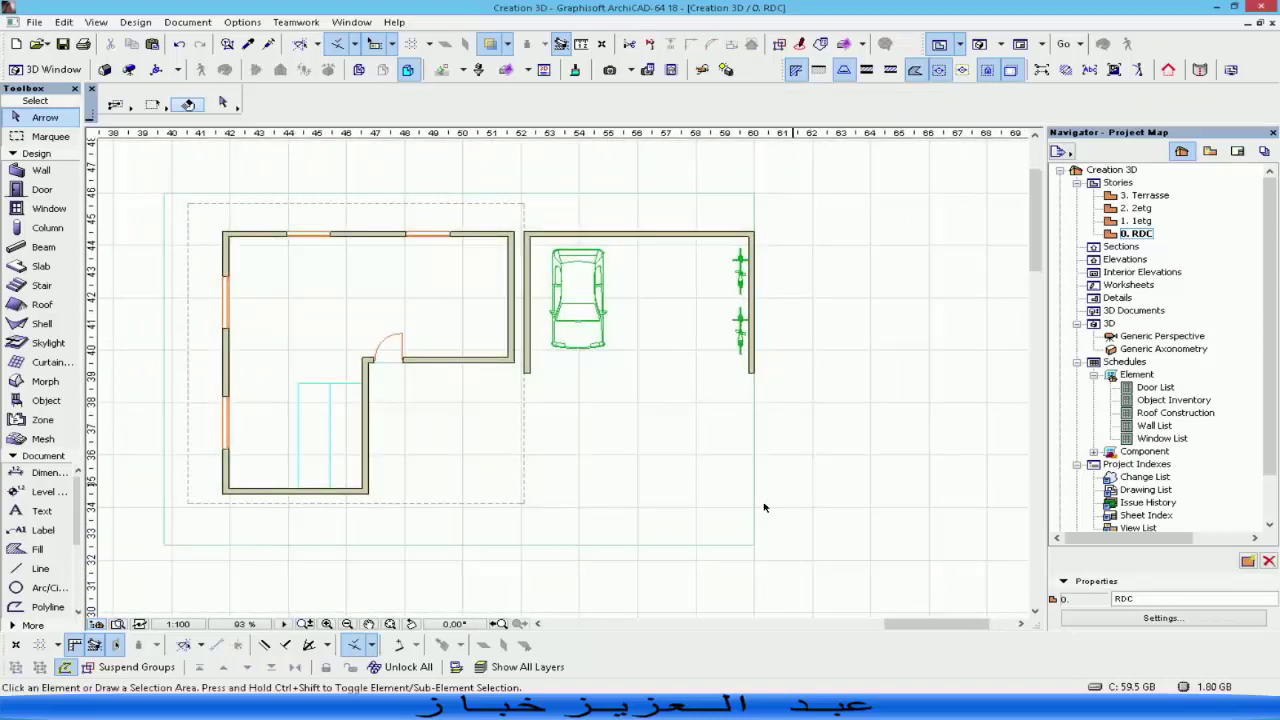
click(752, 201)
click(754, 194)
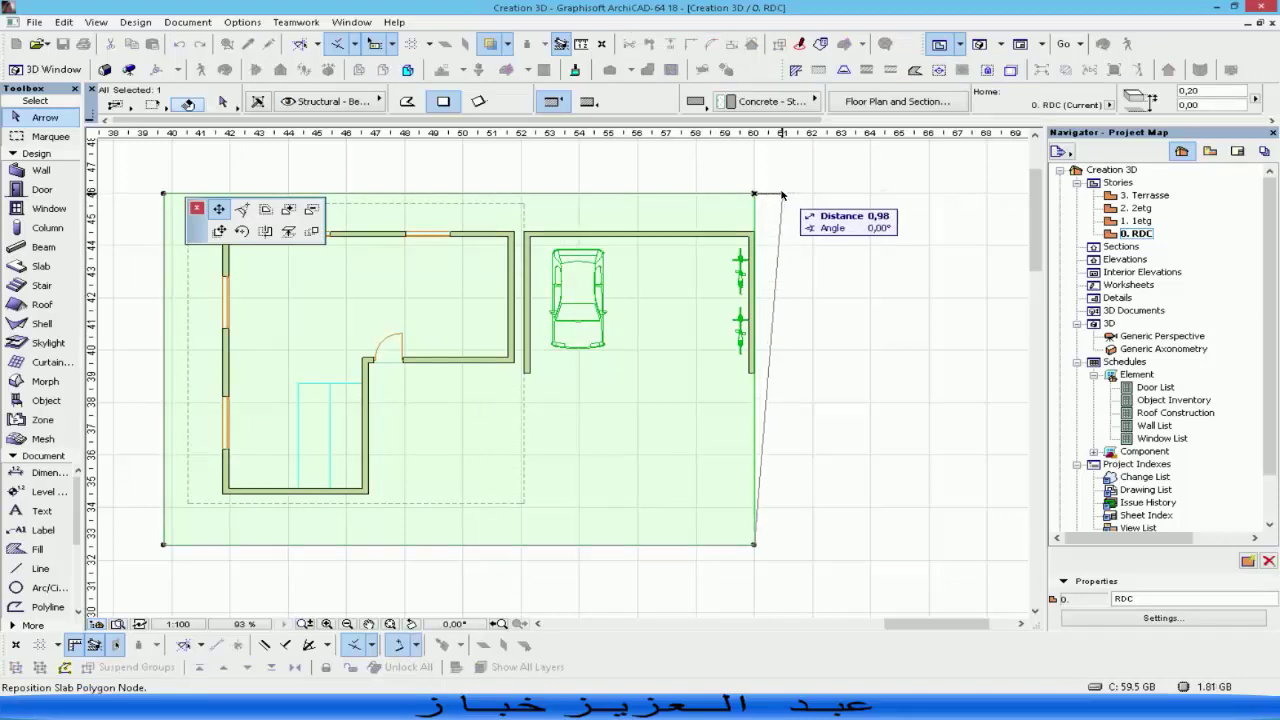
scroll(783, 194, up, 5)
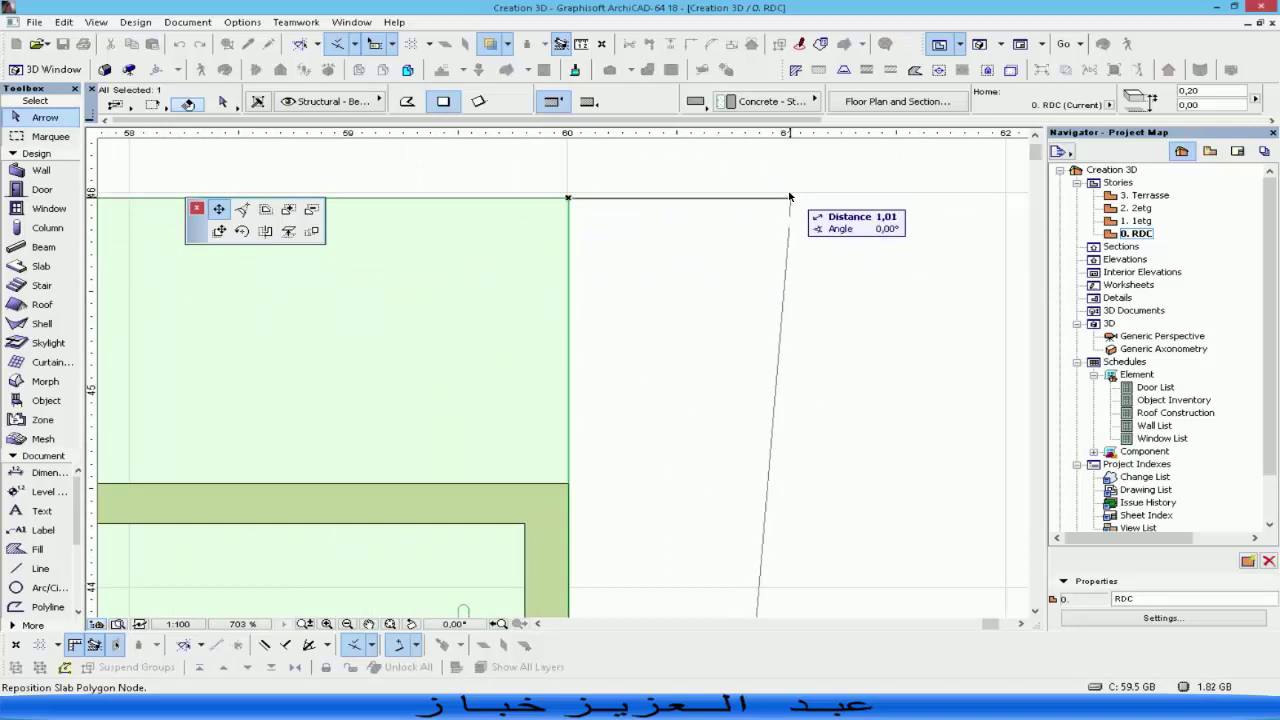
click(788, 196)
Reposition the ground slab's lower right corner horizontally outward to align with its upper right corner, and deselect the slab.
scroll(789, 200, down, 5)
scroll(789, 298, down, 1)
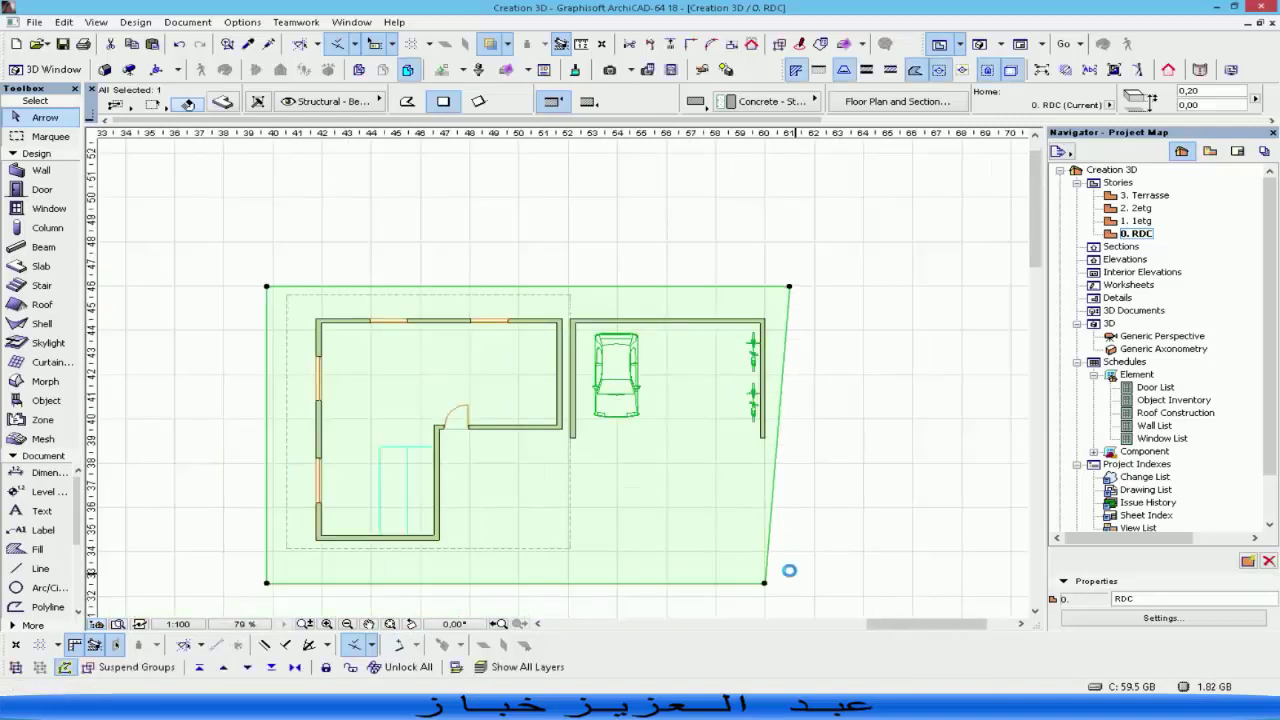
click(765, 583)
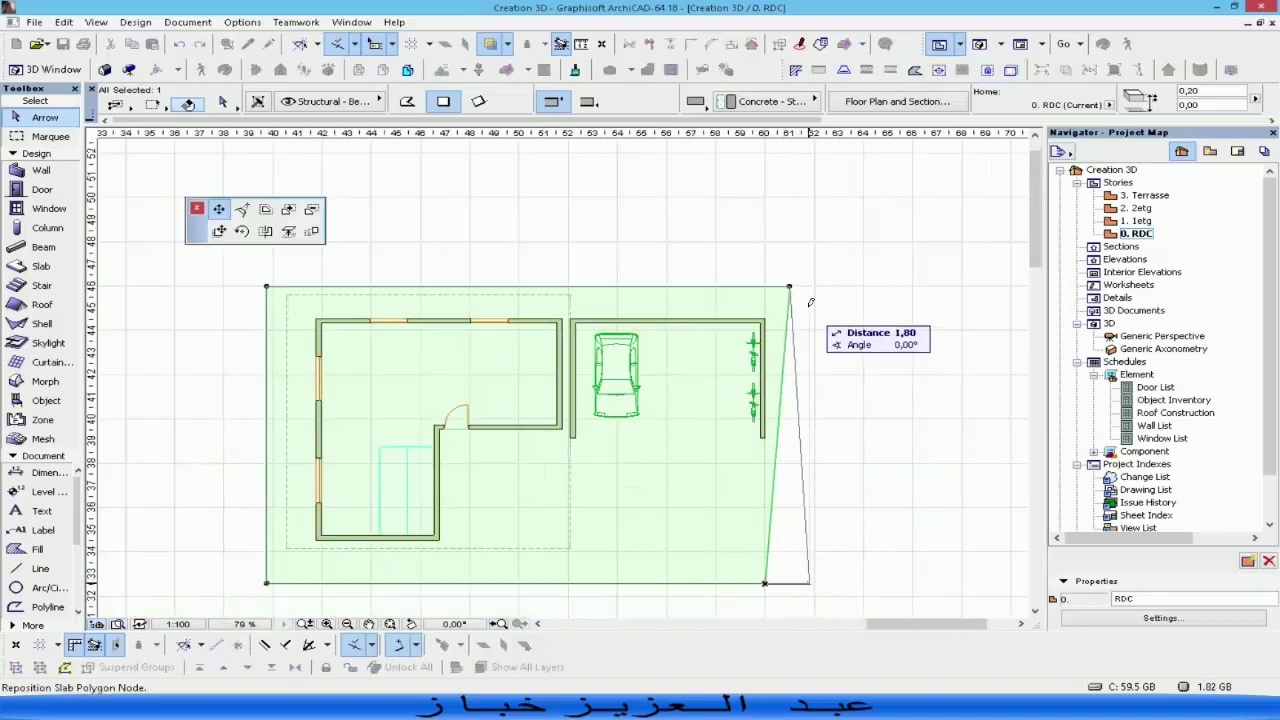
click(765, 583)
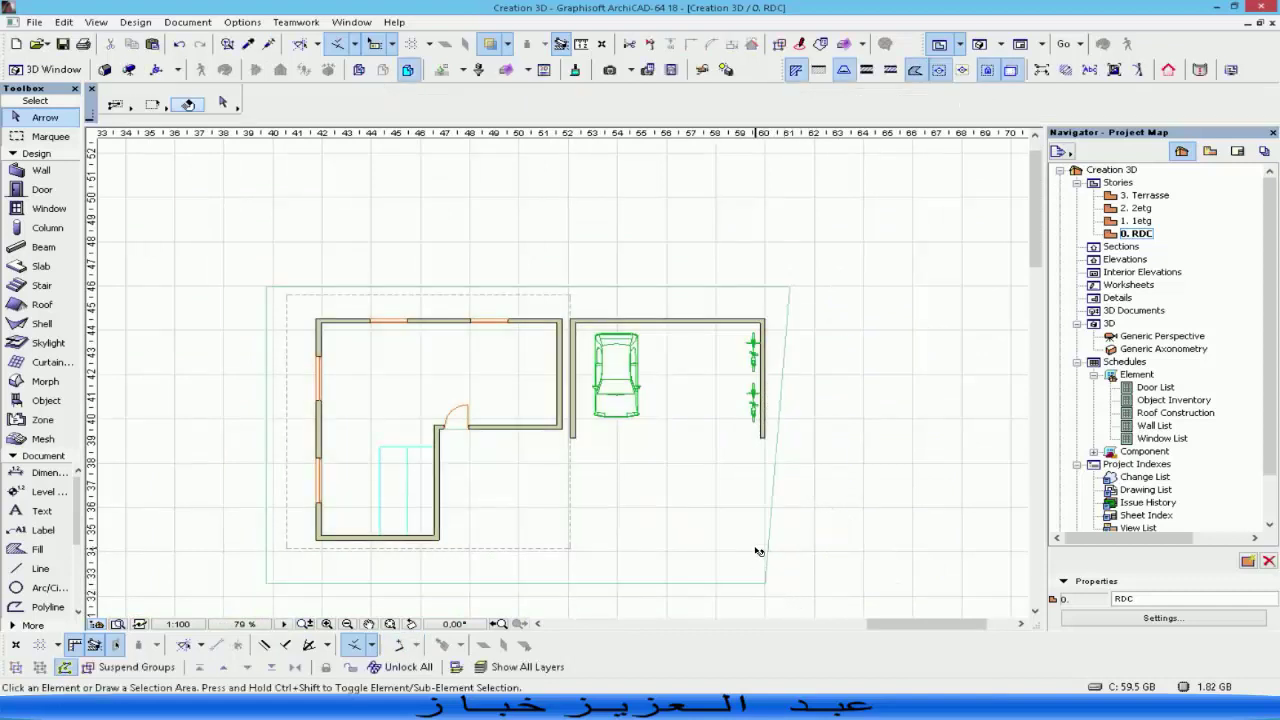
click(765, 584)
click(765, 584)
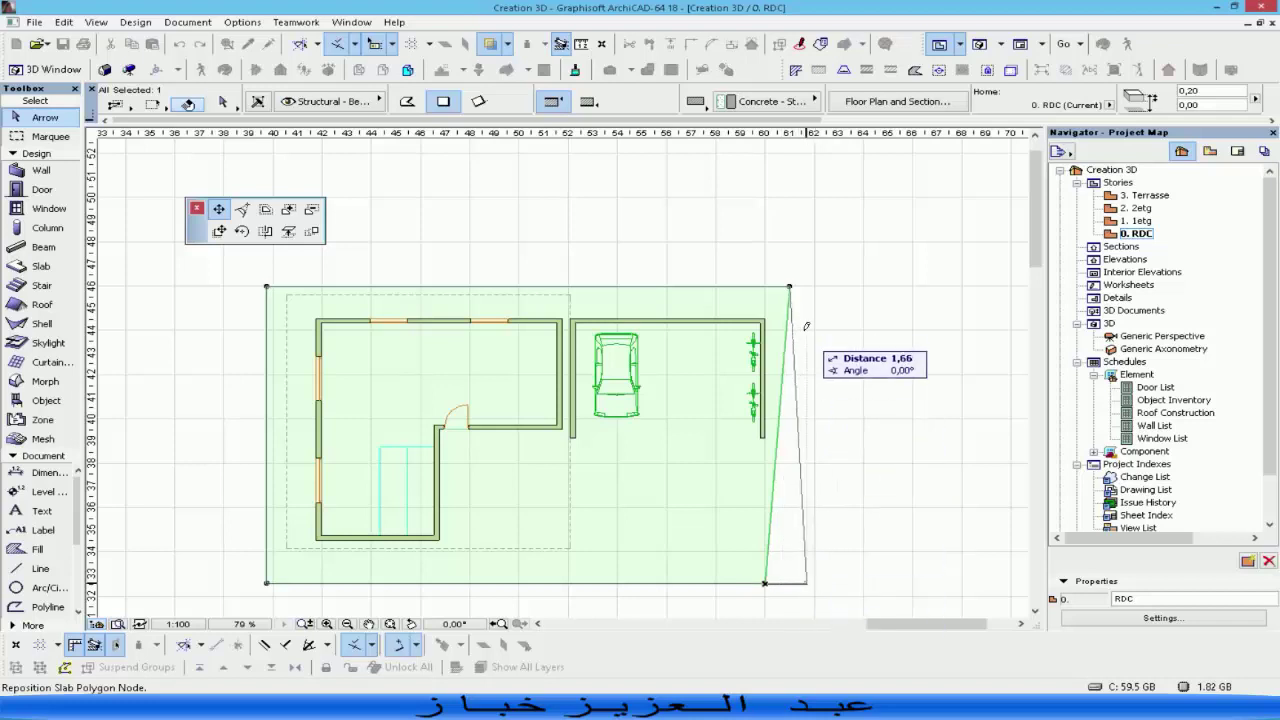
click(791, 281)
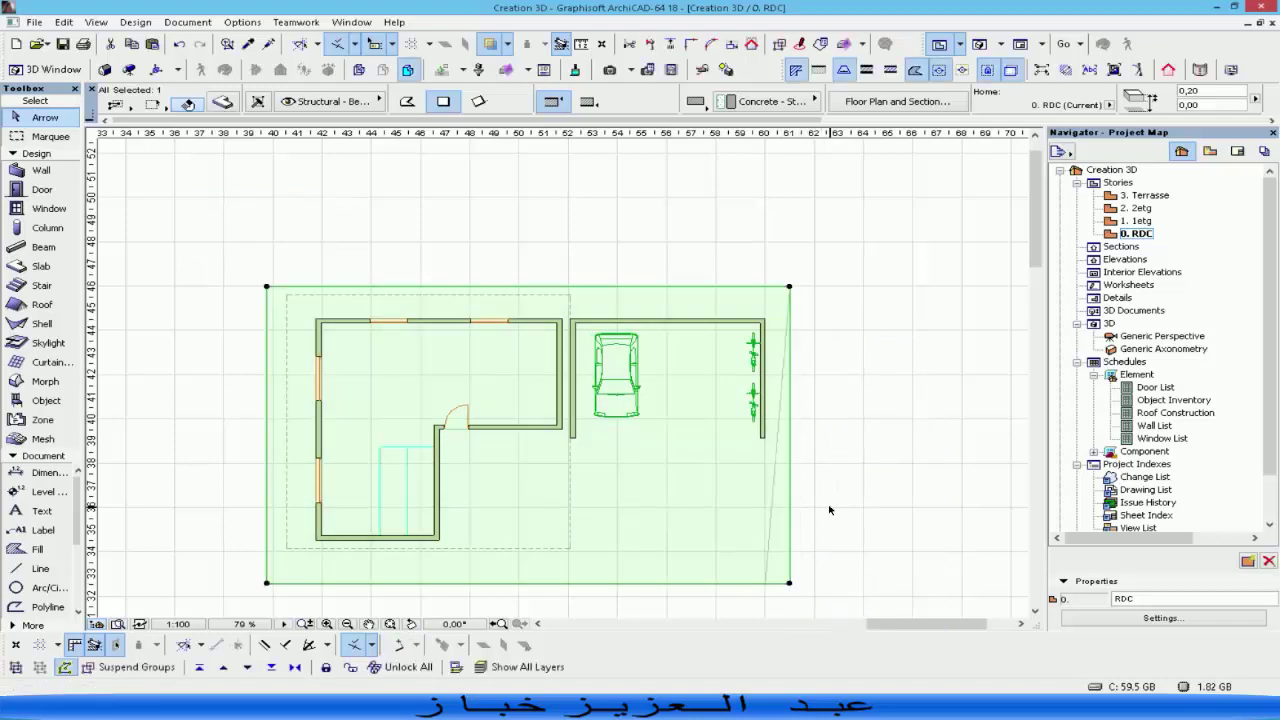
click(768, 431)
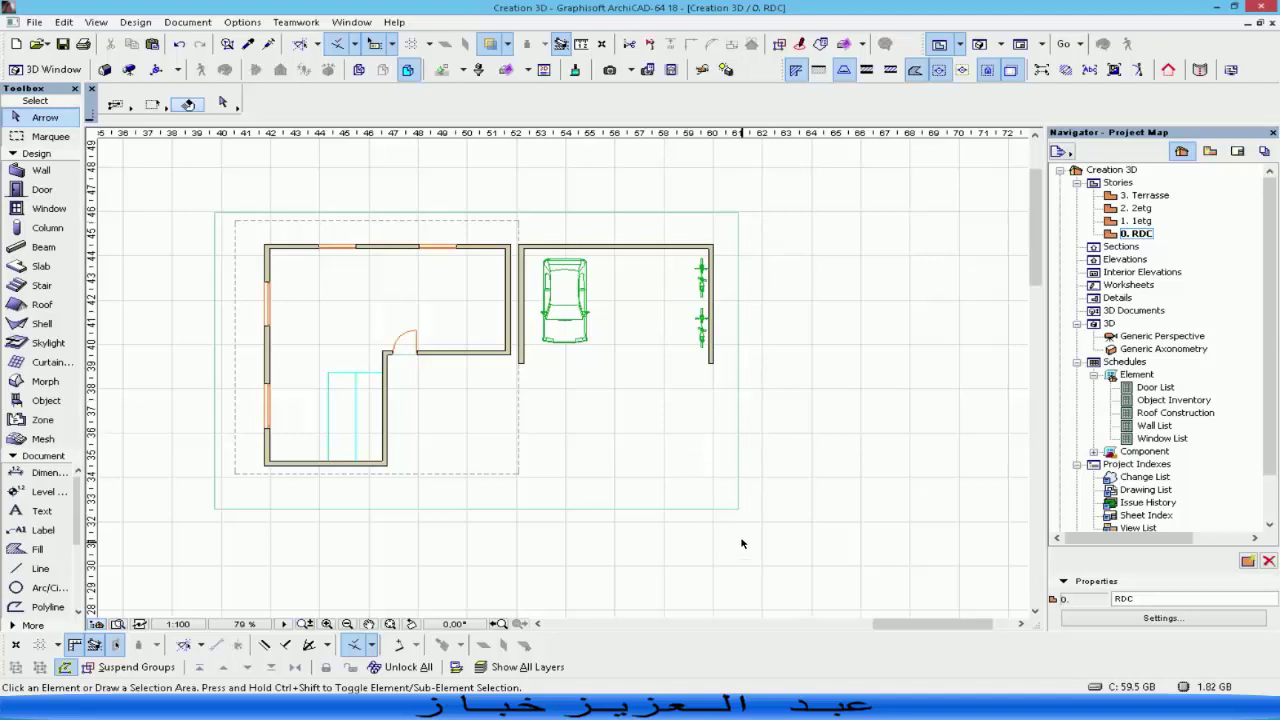
Examine the carport with its car and bicycles, and the widened slab around the building.
click(731, 375)
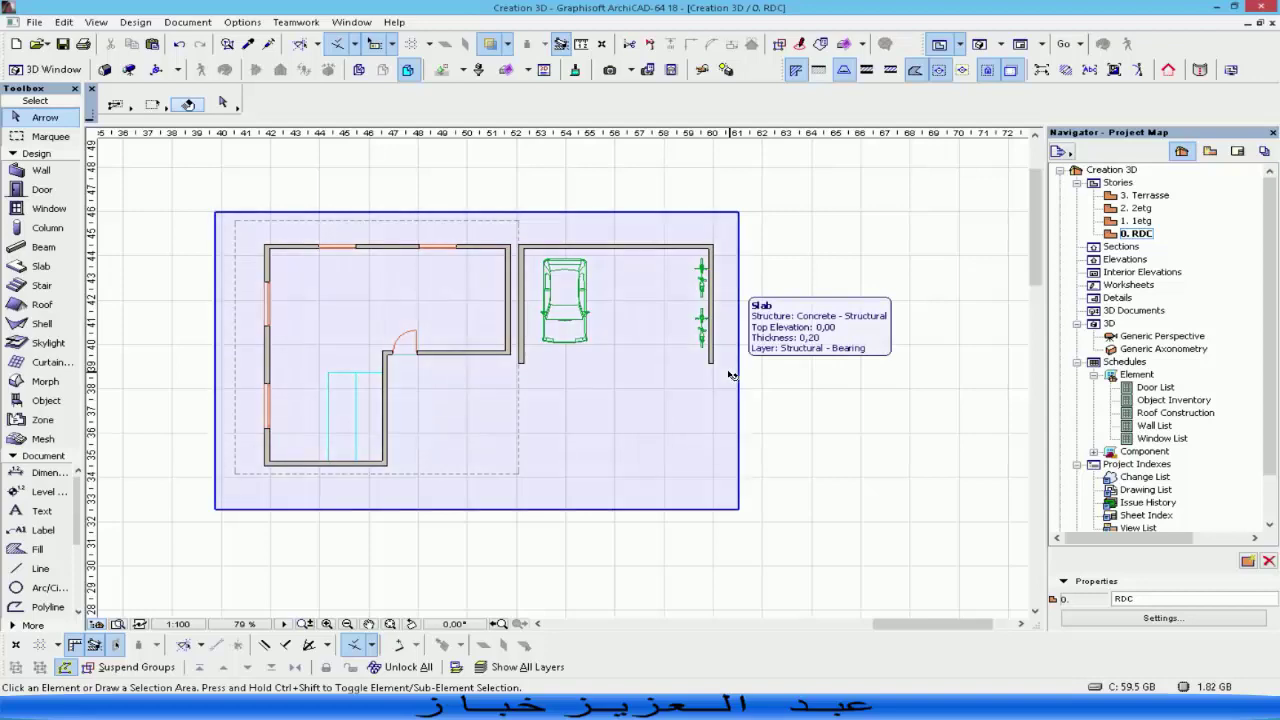
click(781, 327)
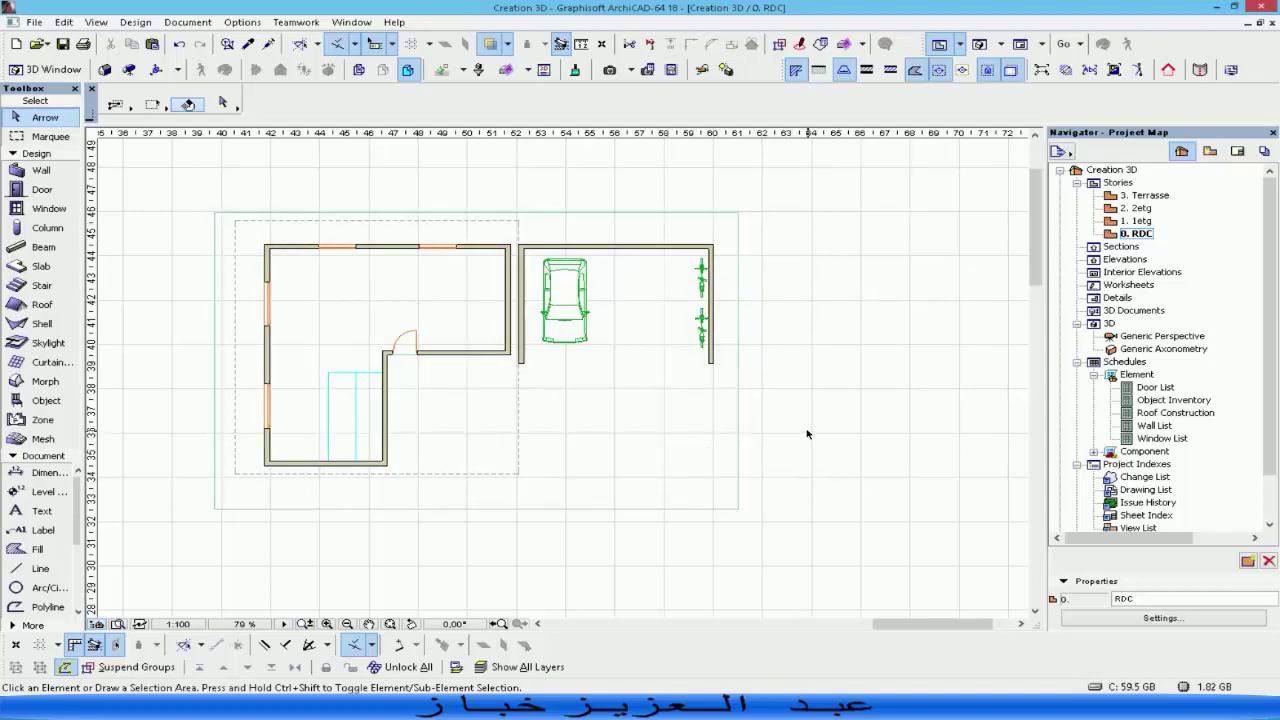
middle_drag(807, 434, 765, 419)
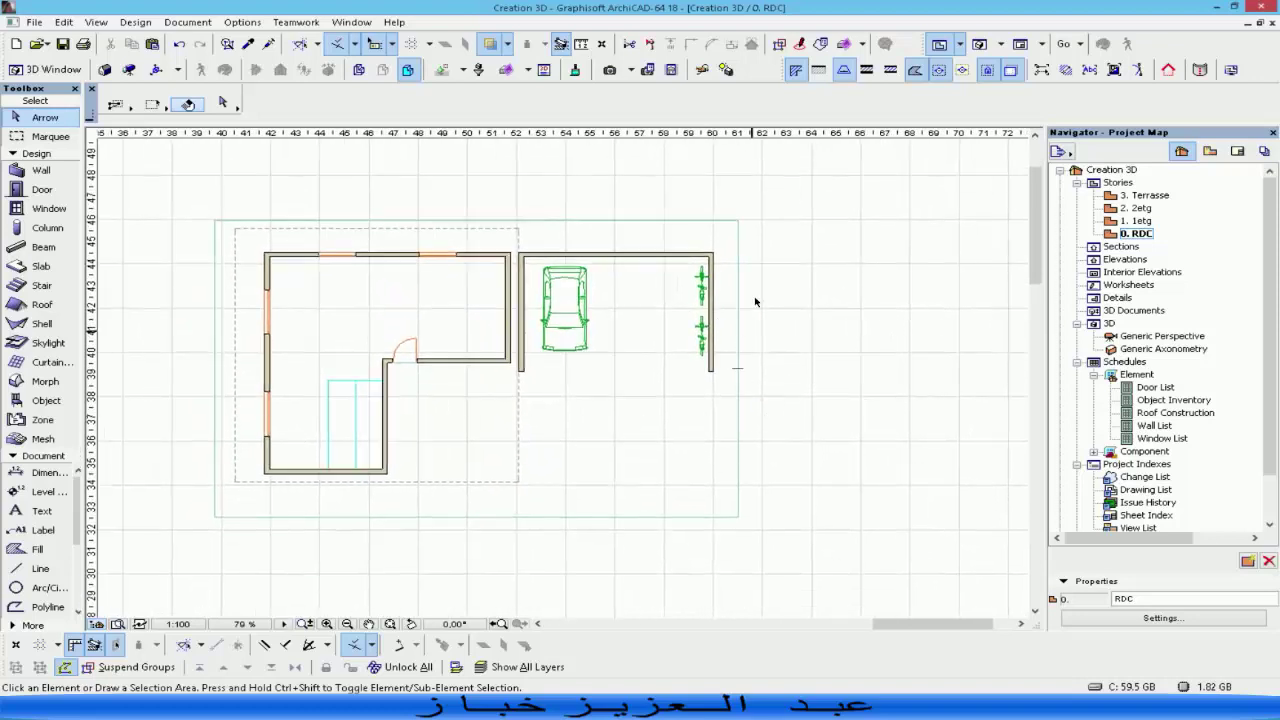
scroll(706, 368, up, 2)
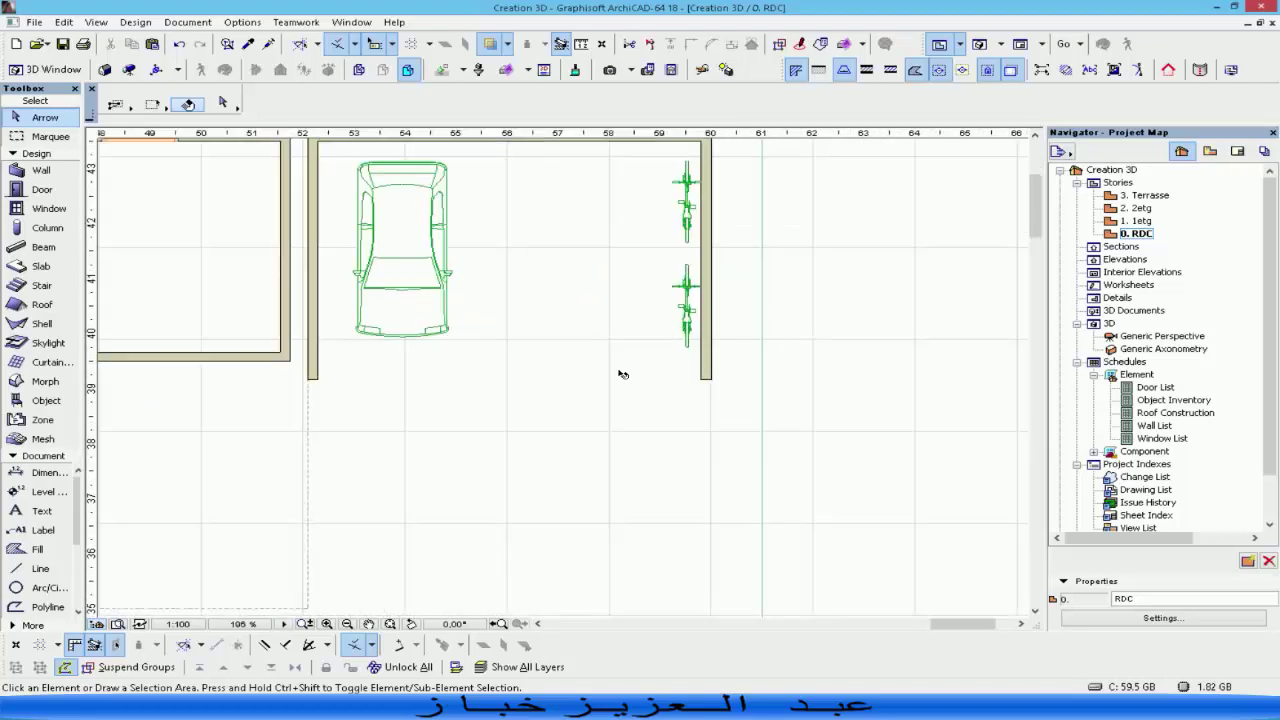
drag(594, 258, 608, 305)
key(Escape)
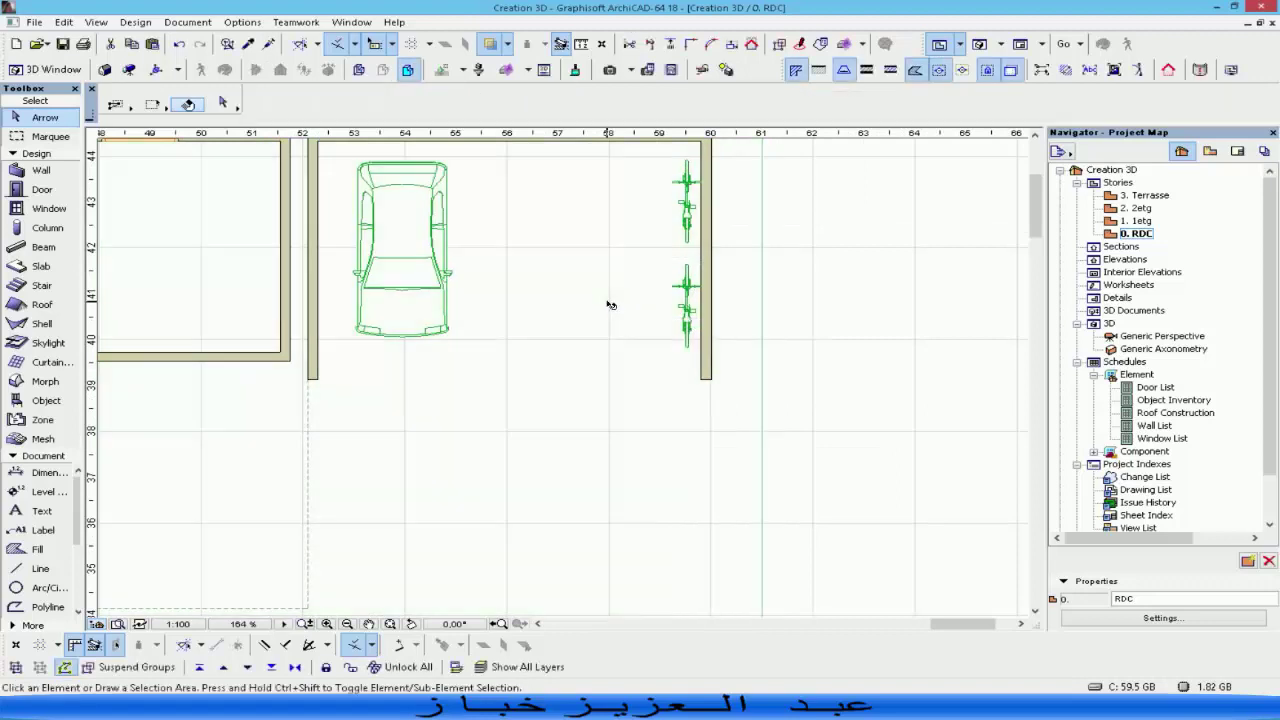
click(484, 304)
middle_drag(542, 320, 613, 405)
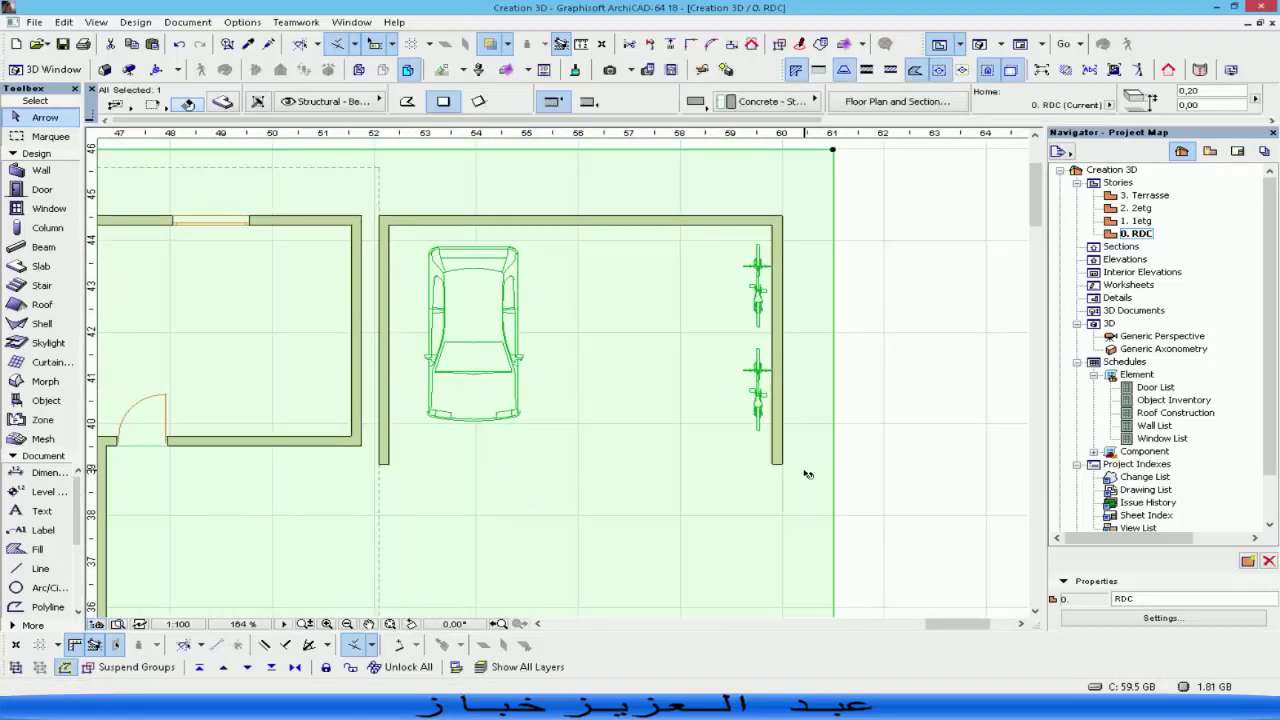
key(Escape)
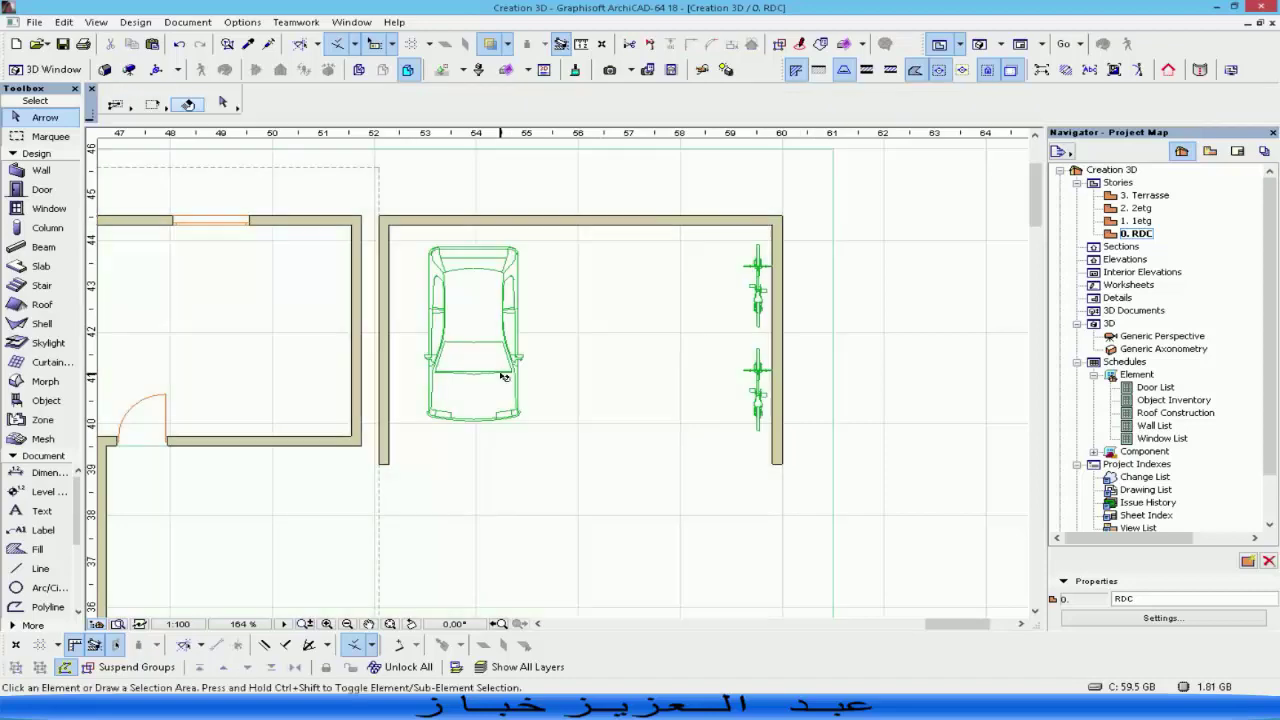
scroll(503, 376, down, 2)
middle_drag(487, 399, 698, 288)
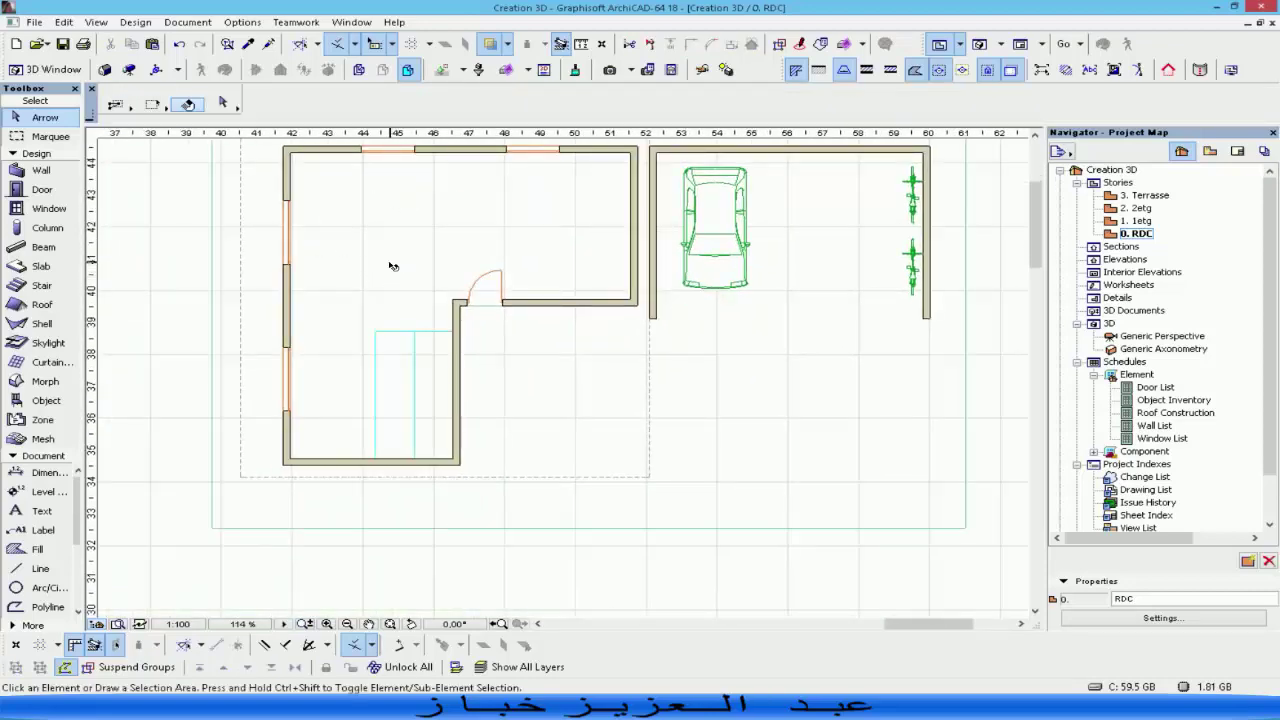
middle_drag(782, 286, 672, 327)
click(714, 238)
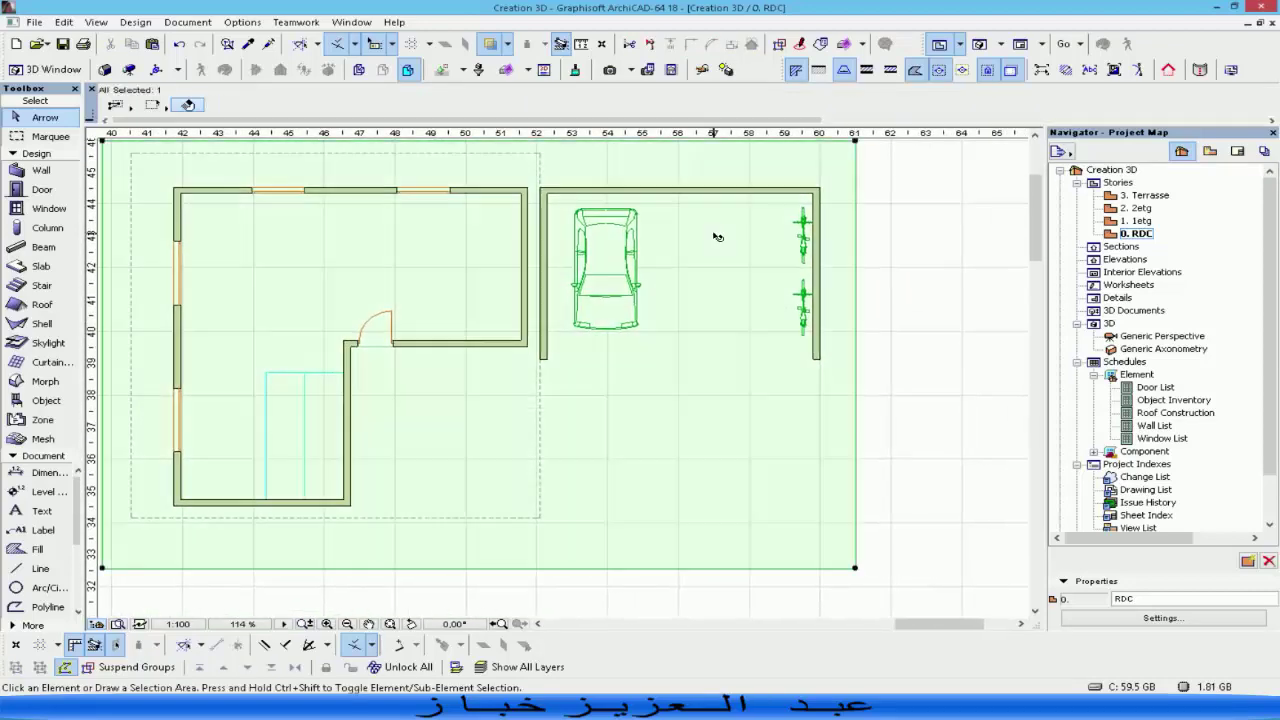
key(Escape)
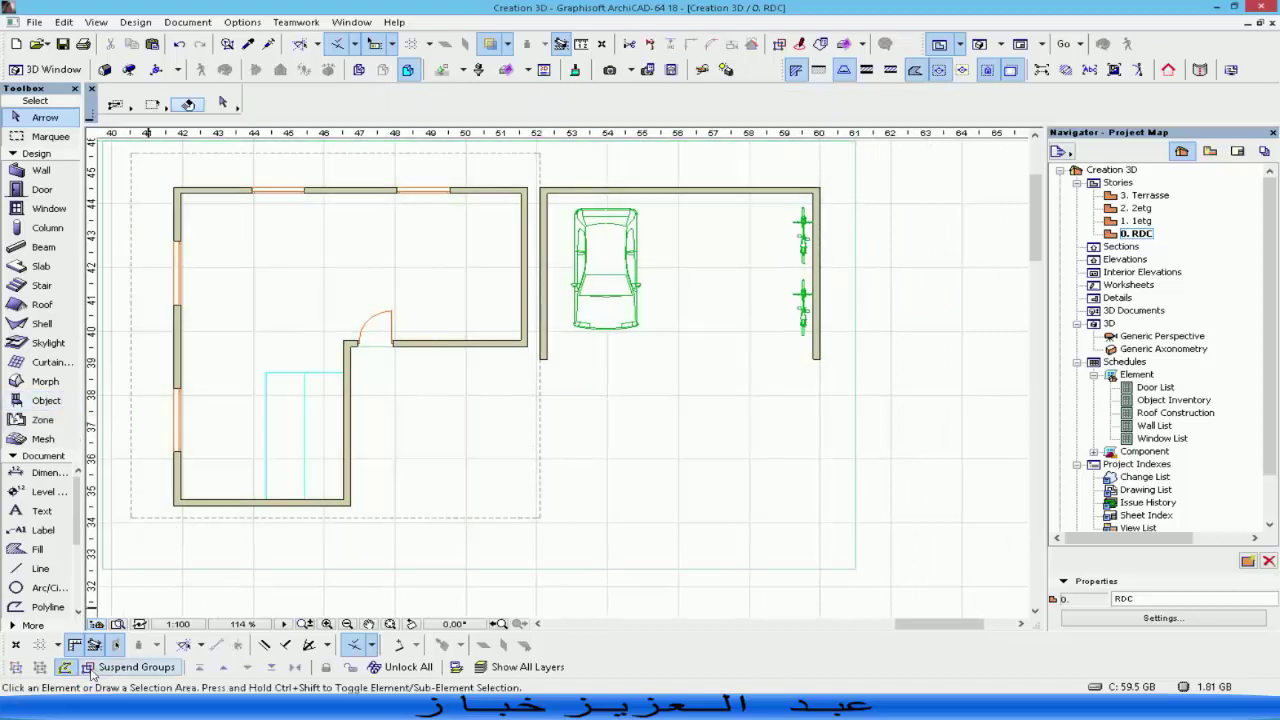
Draw a rectangular line outline about 7.5 m wide along the carport's inner wall faces, closing its open side, and deselect it.
click(40, 568)
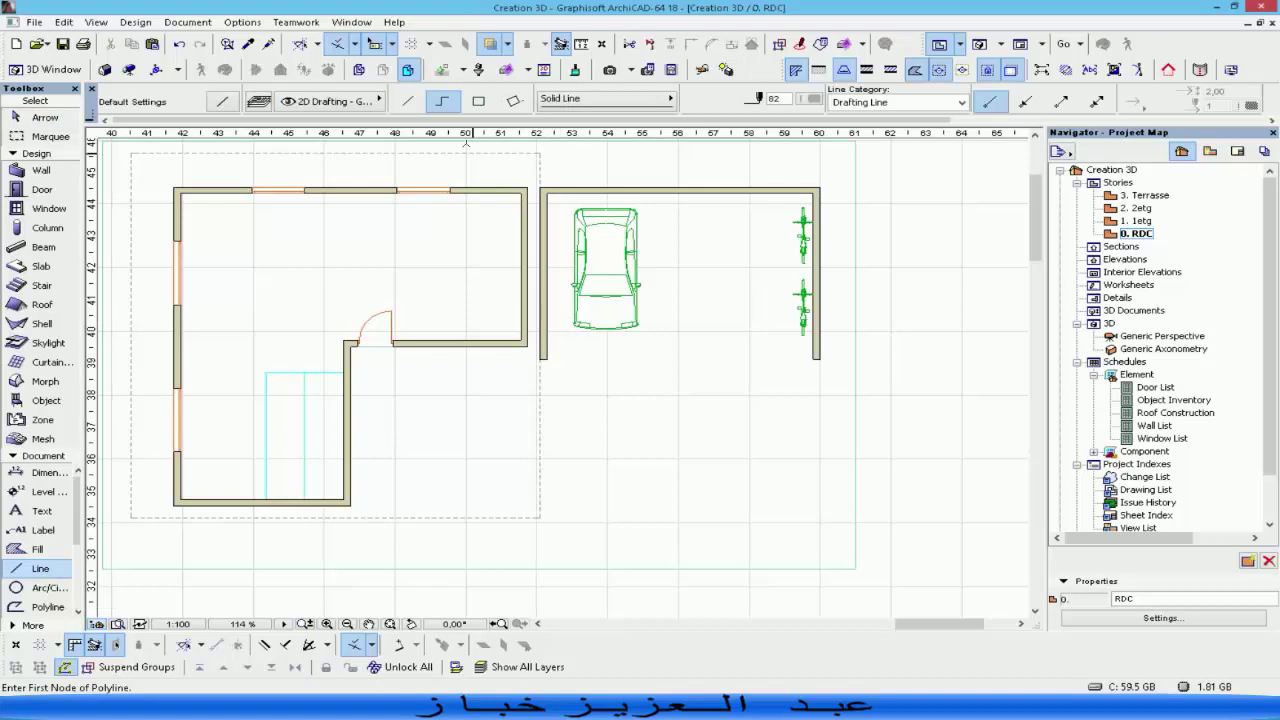
click(478, 101)
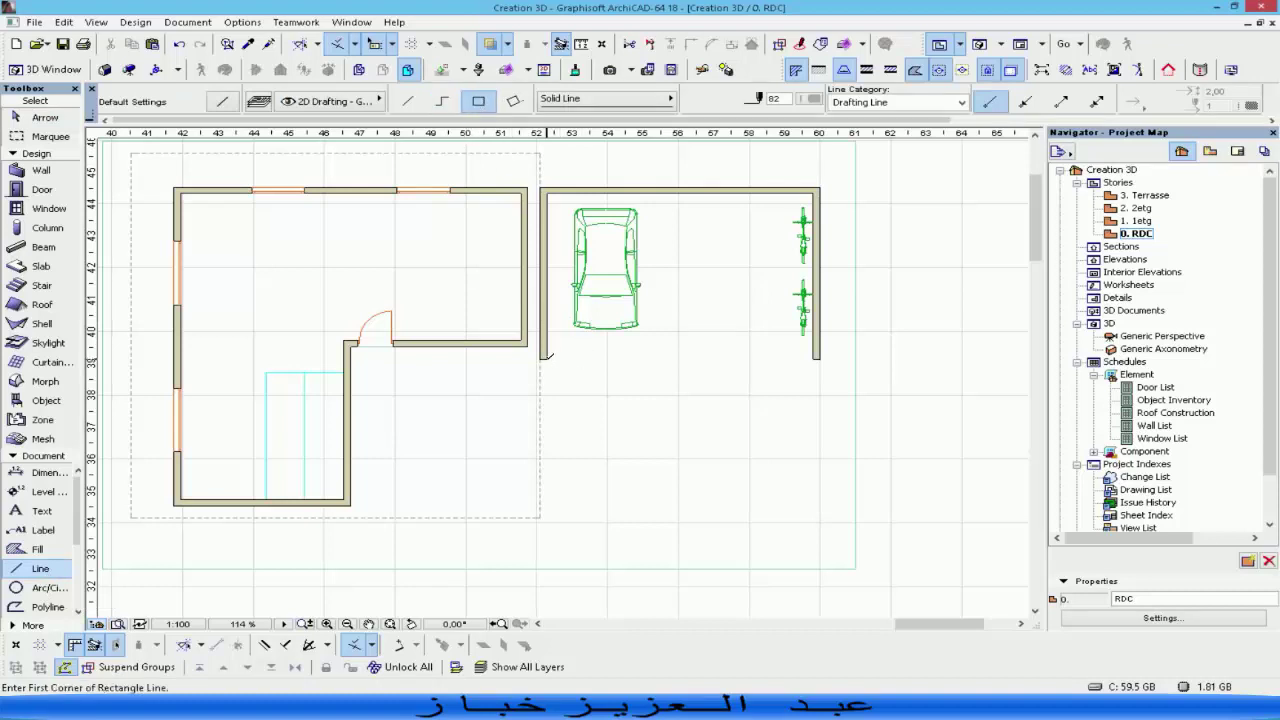
click(546, 358)
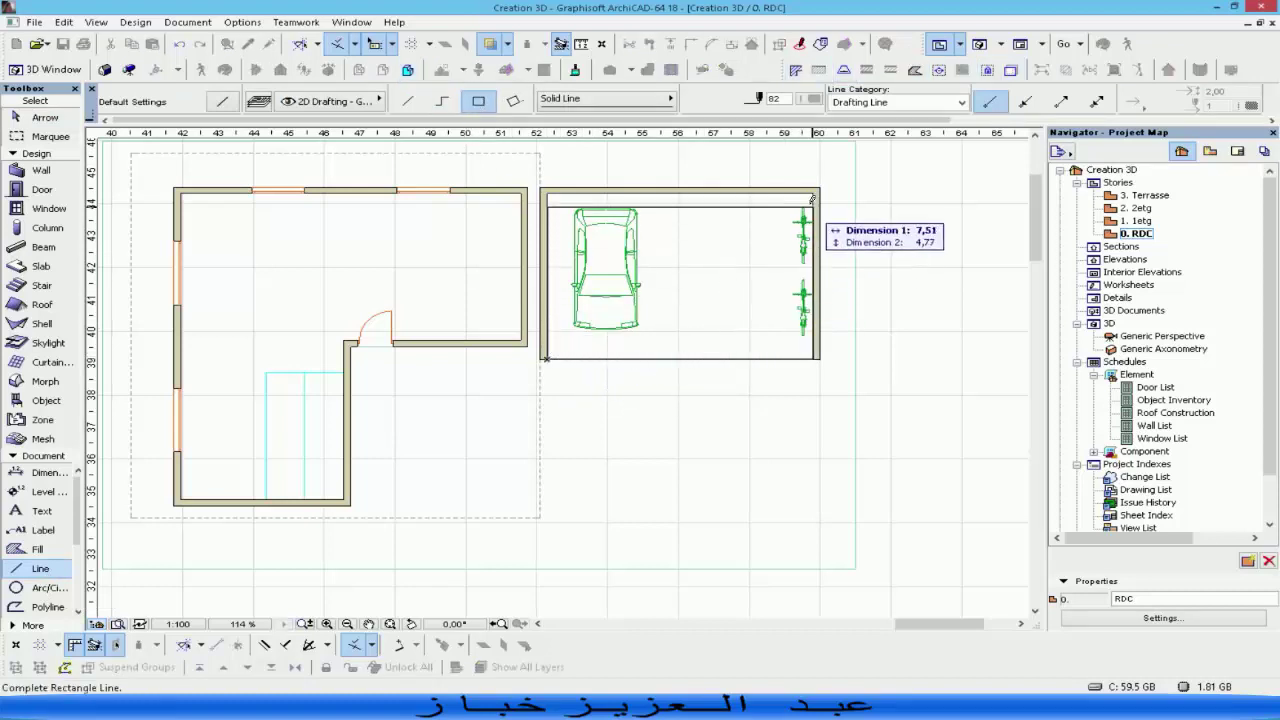
click(812, 197)
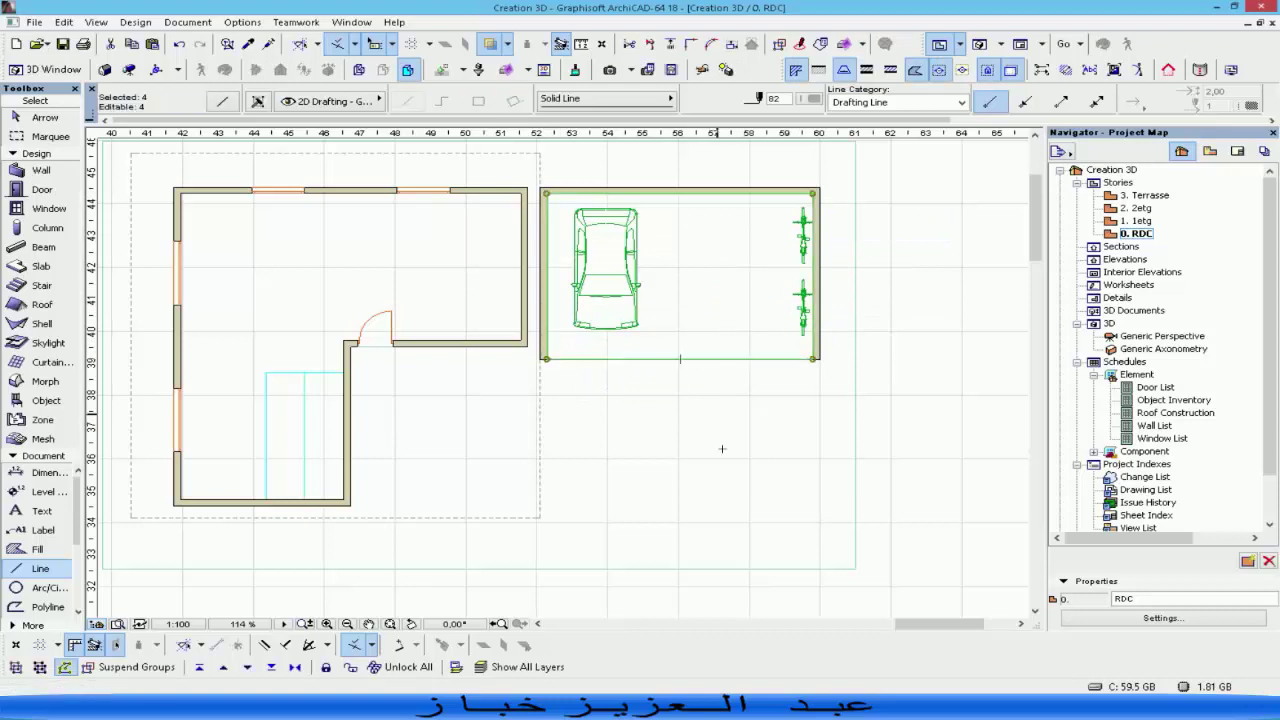
key(Escape)
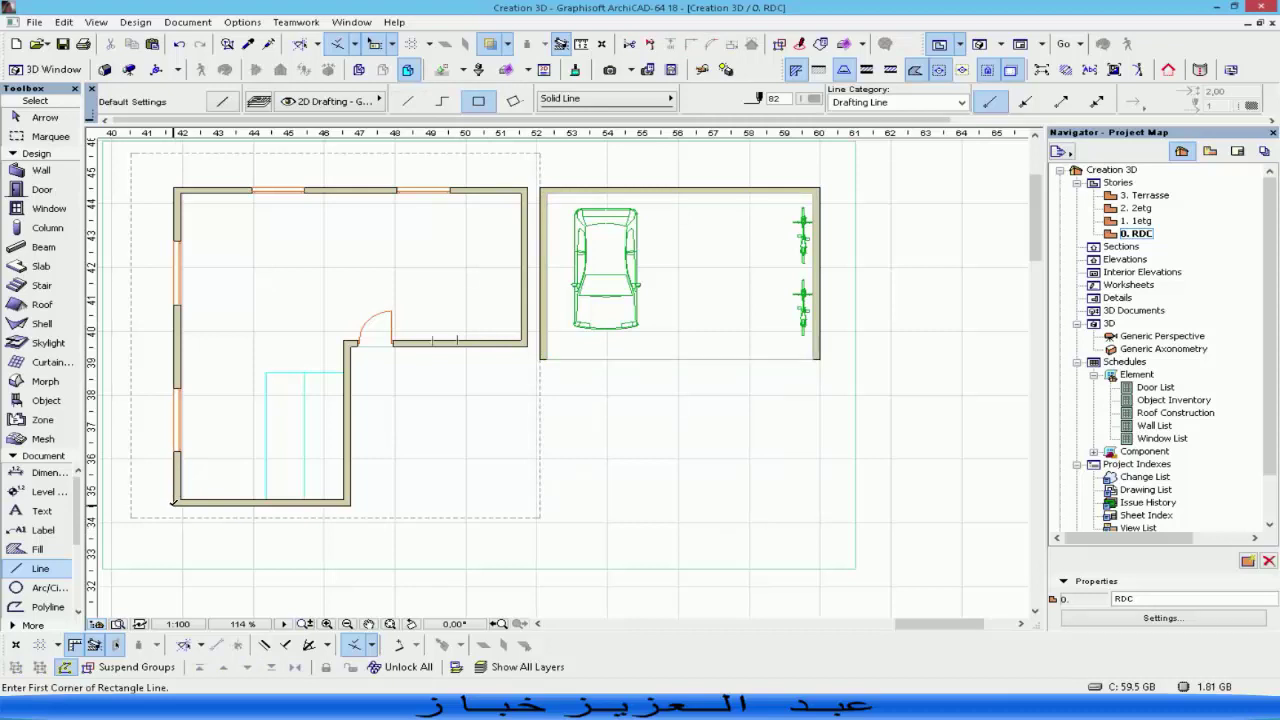
Trace the L-shaped building's outer wall faces with a closed solid-line polyline, starting from its lower left corner.
click(173, 503)
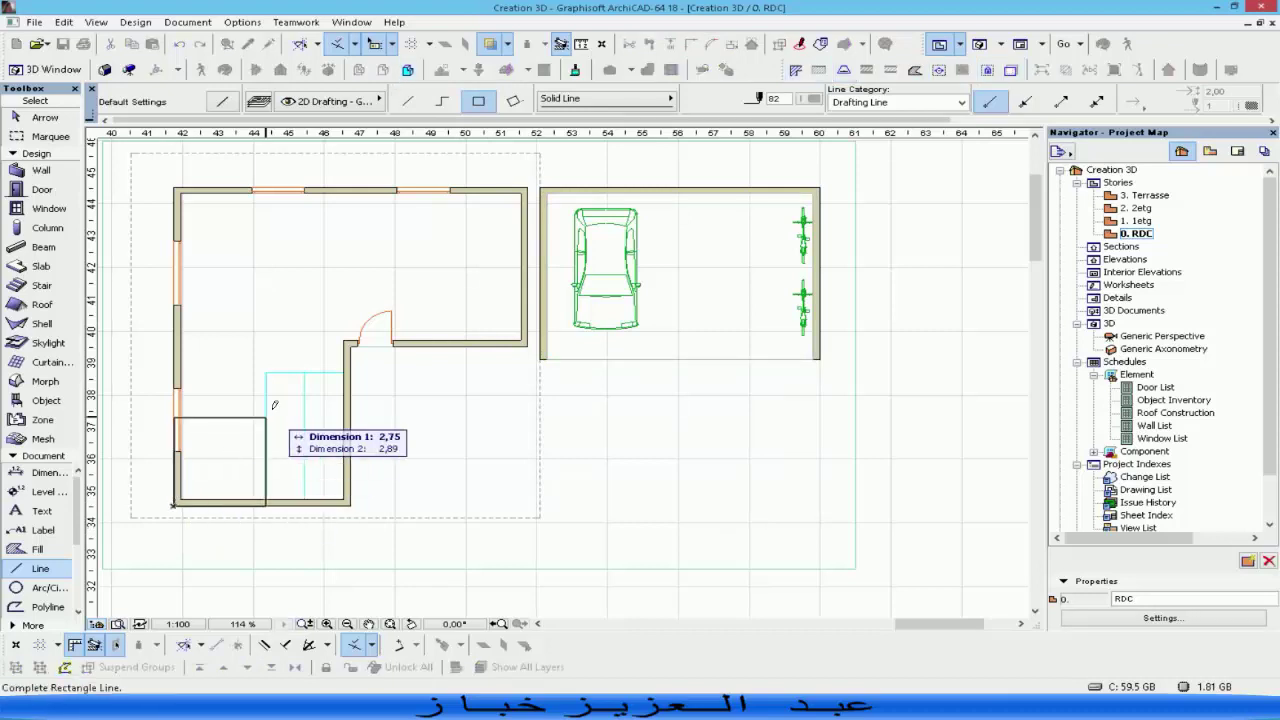
click(441, 101)
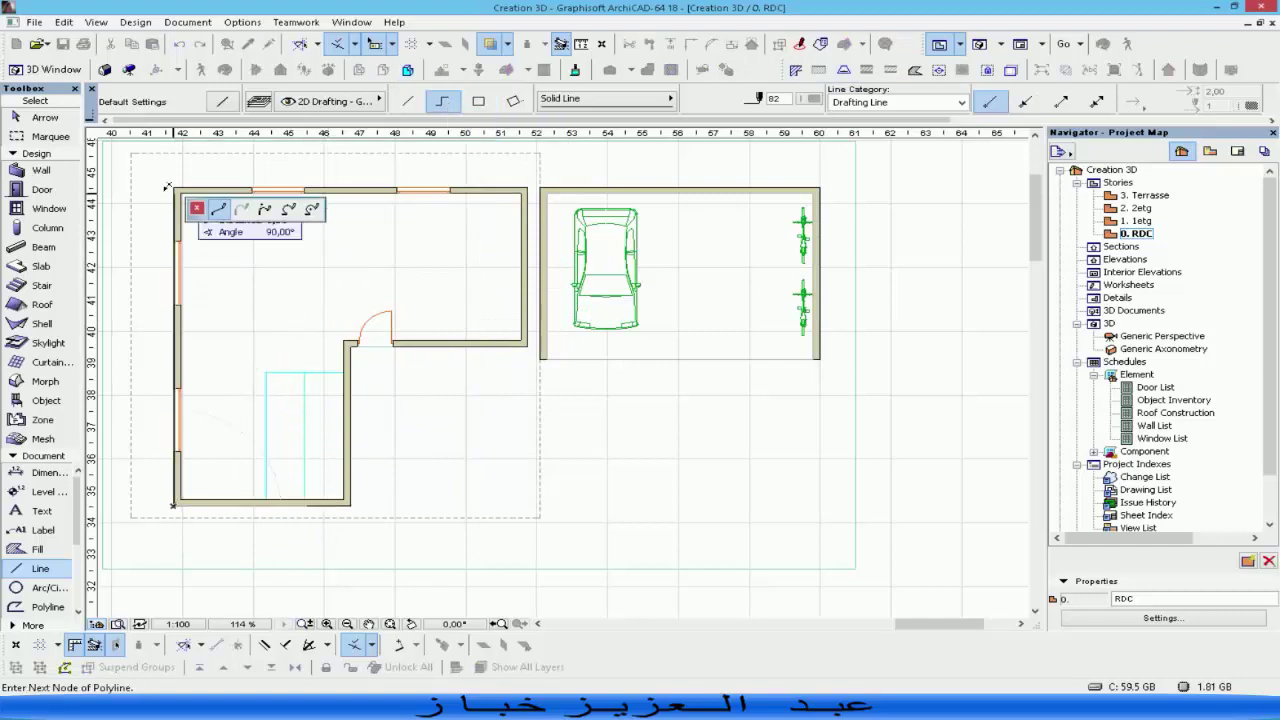
click(176, 188)
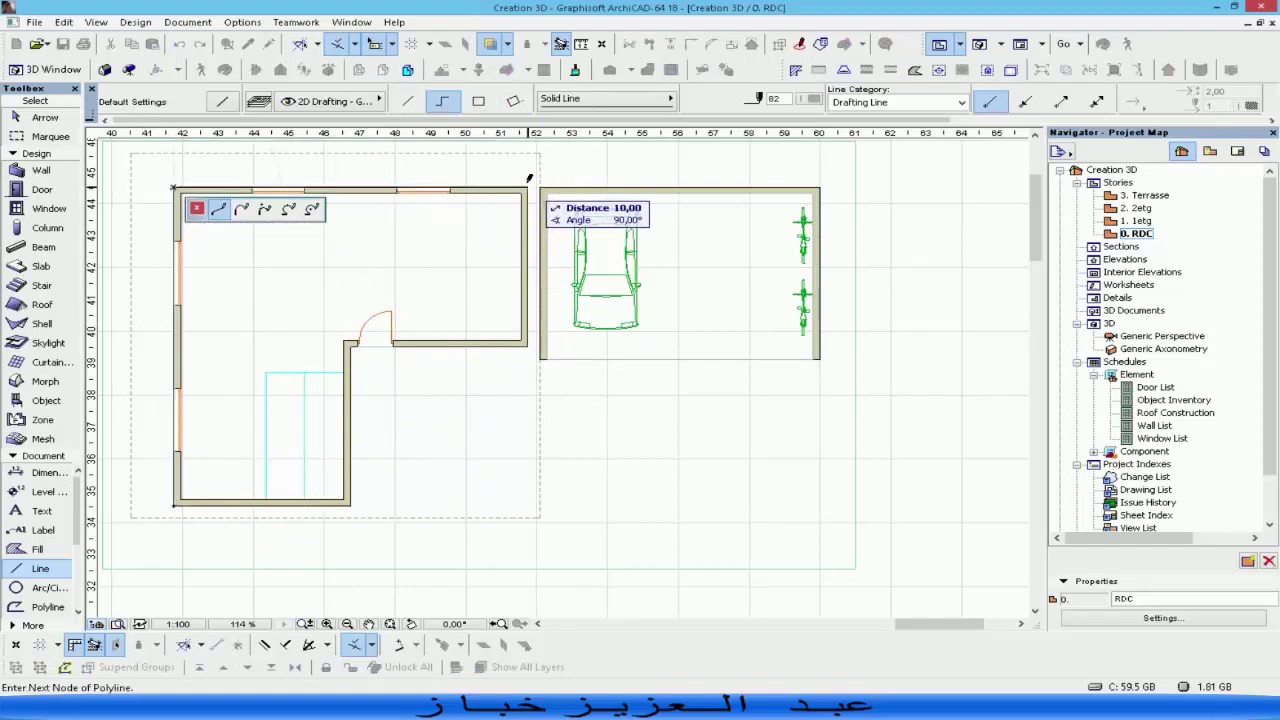
click(527, 188)
click(527, 343)
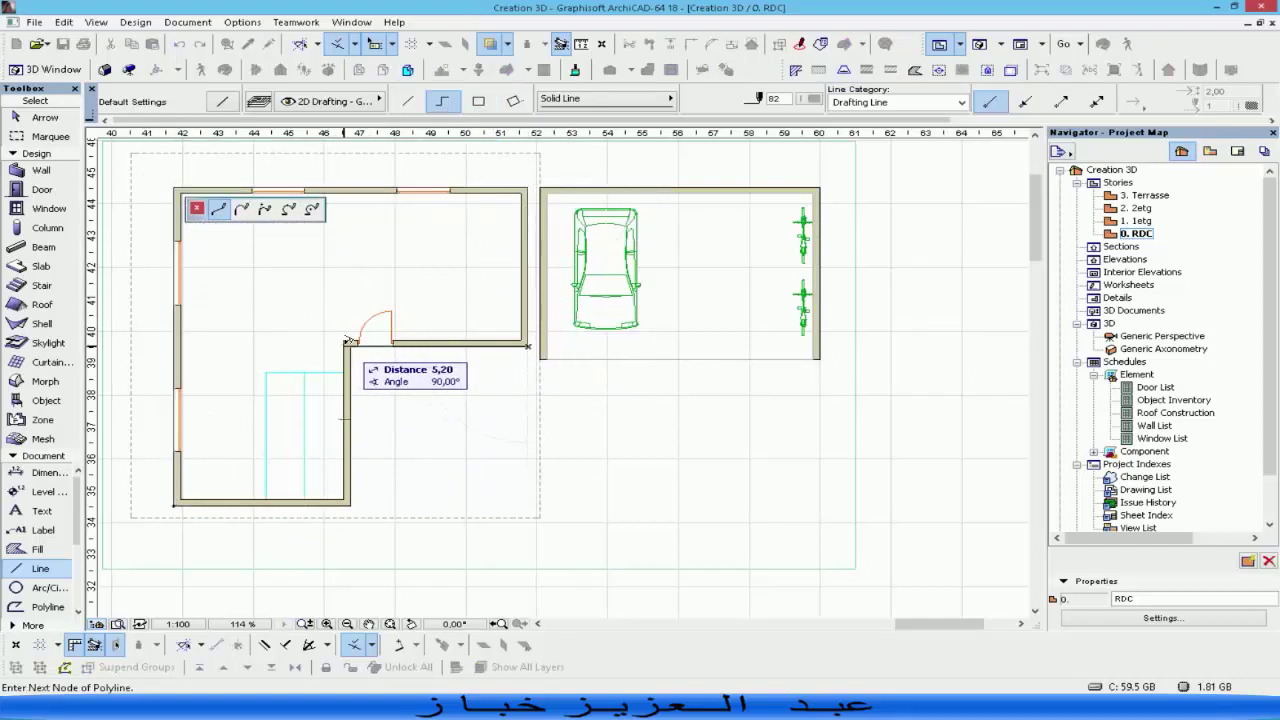
click(350, 343)
click(349, 503)
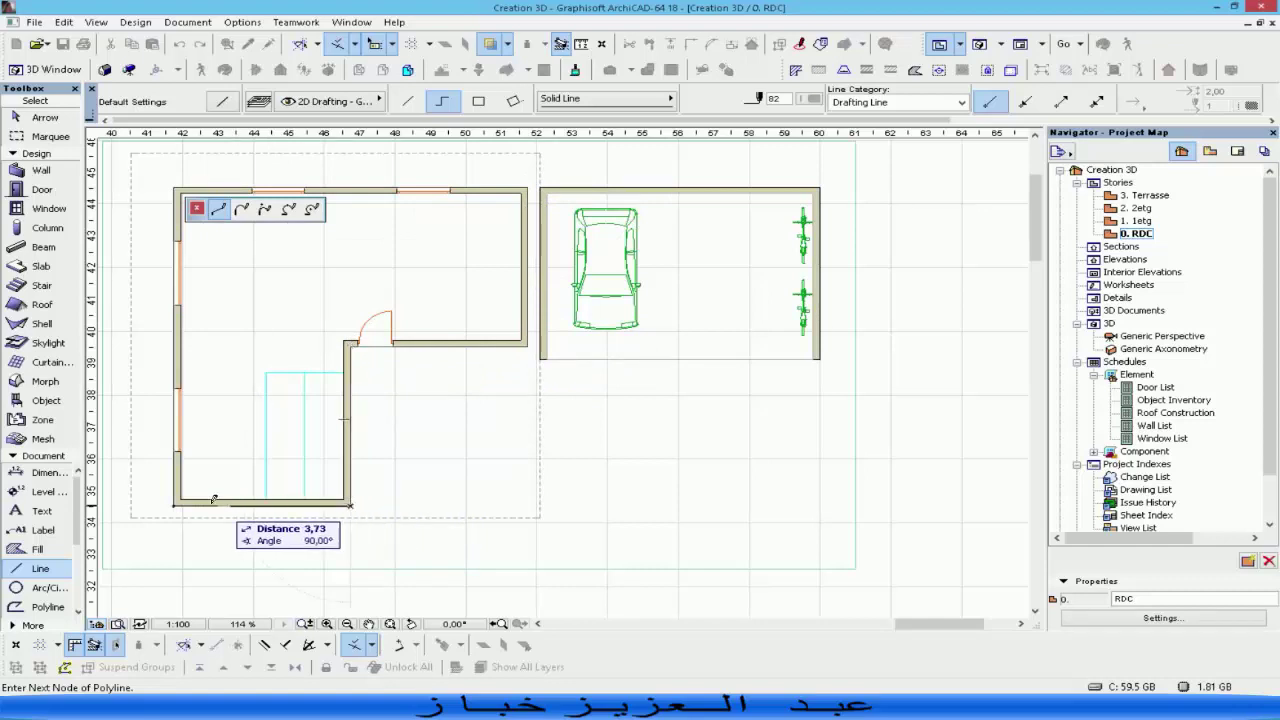
double_click(176, 503)
key(Escape)
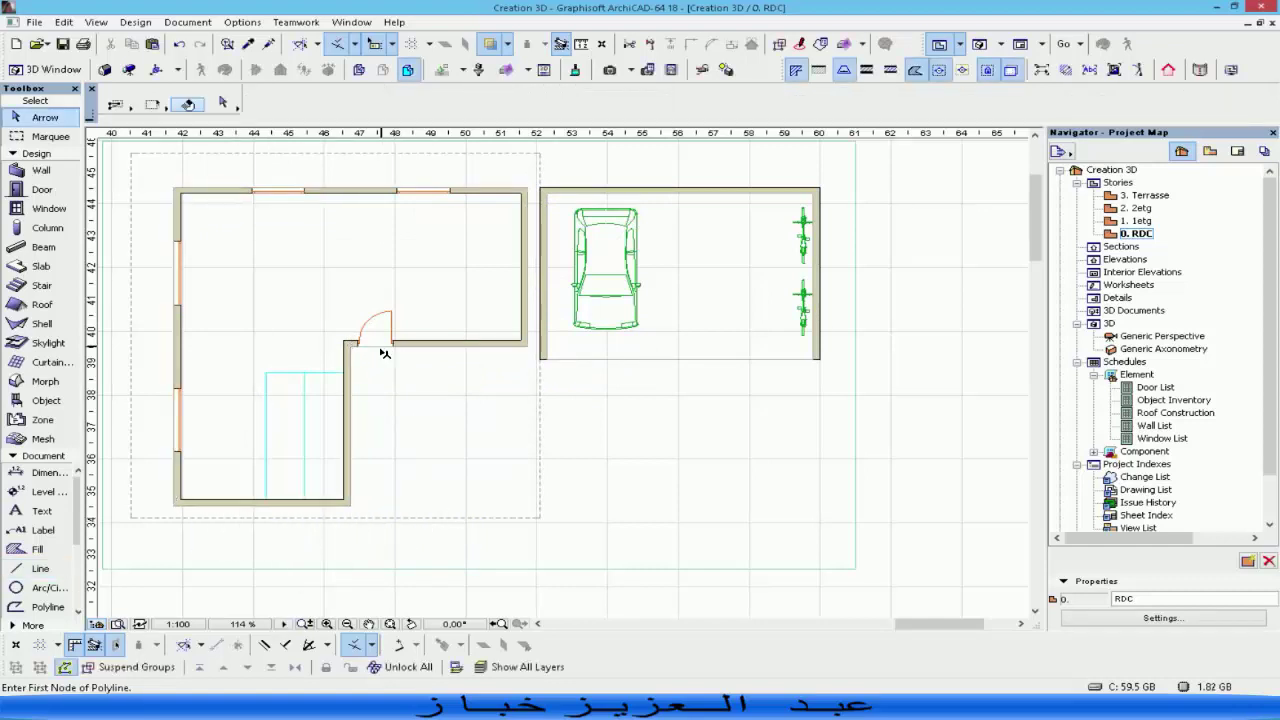
click(370, 345)
scroll(368, 348, up, 5)
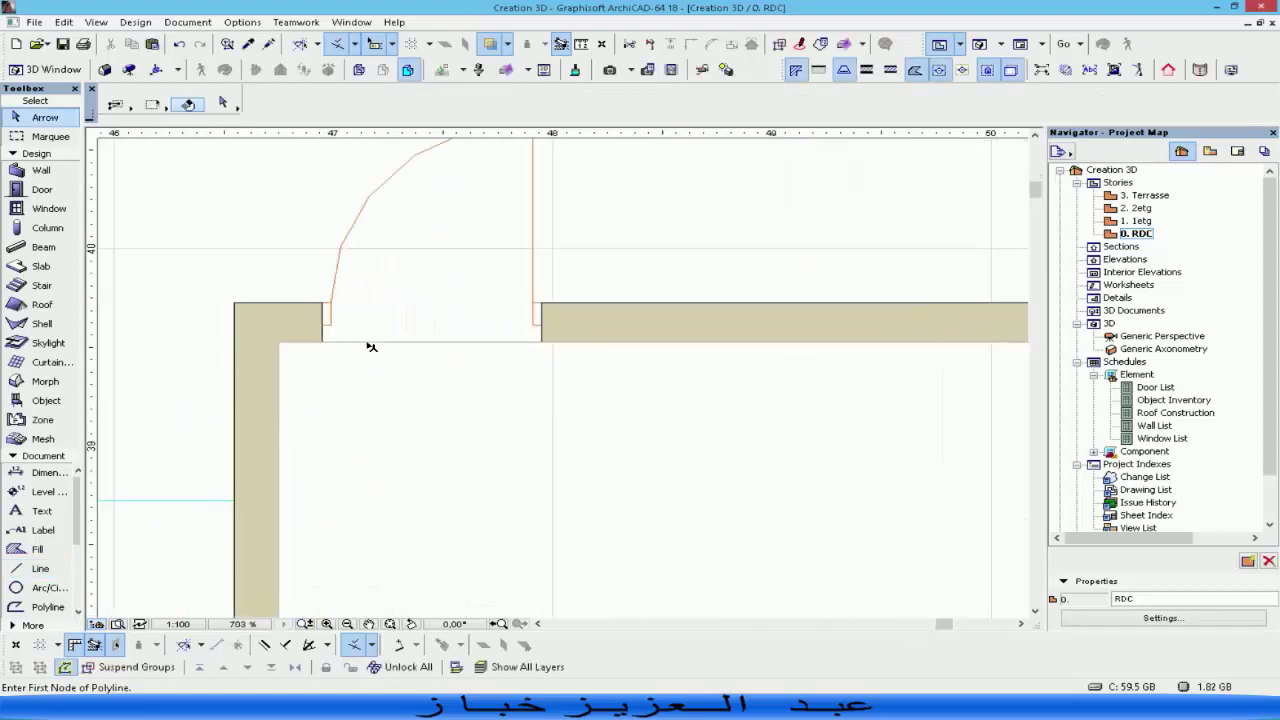
click(371, 345)
scroll(371, 346, down, 5)
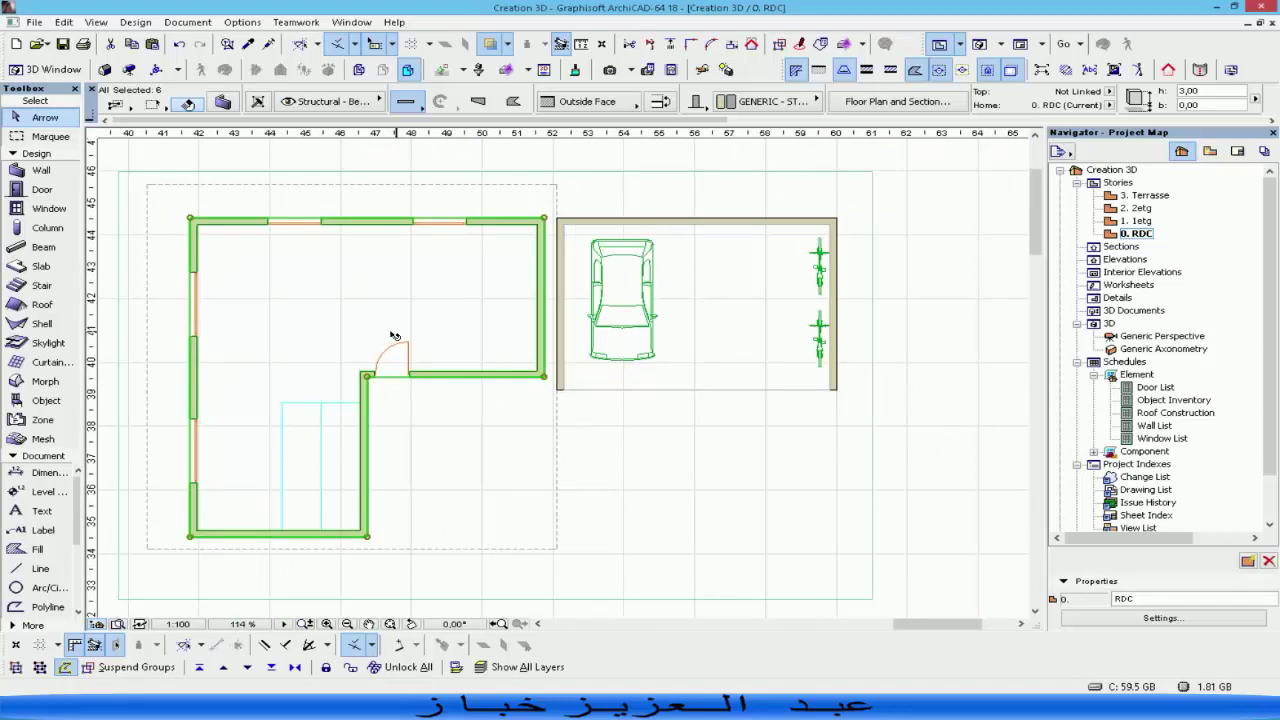
key(Escape)
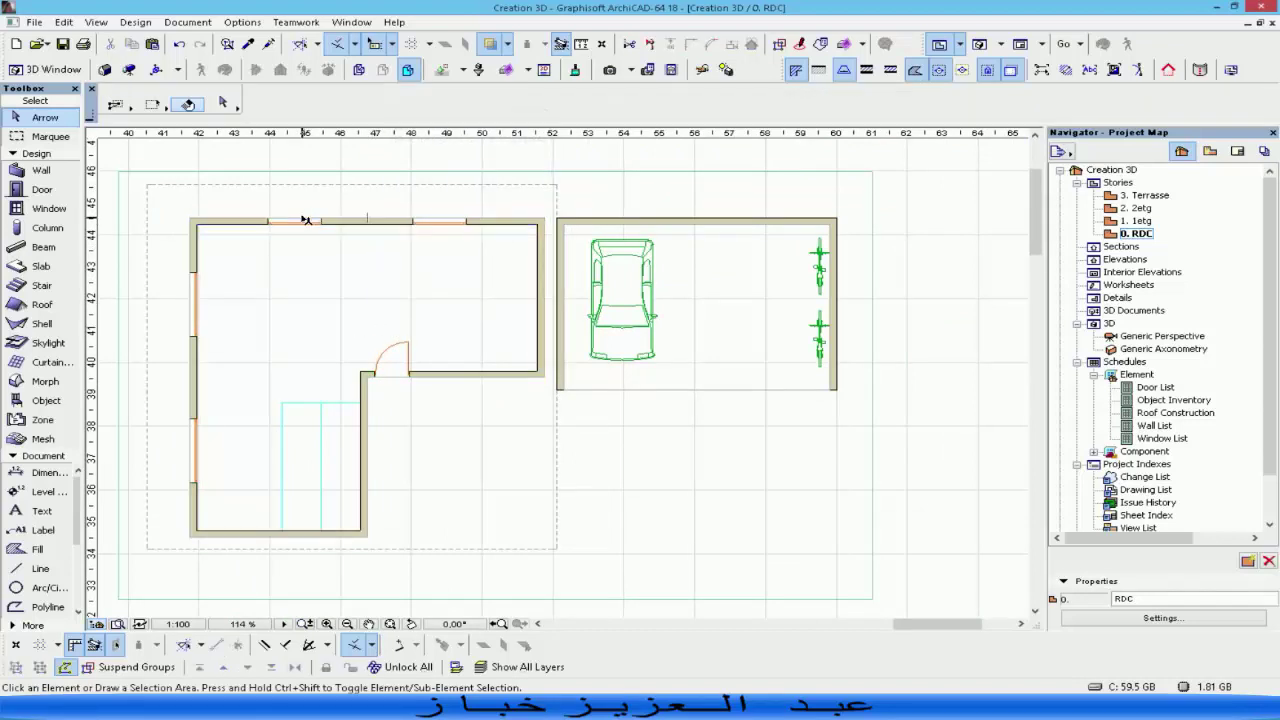
Select the building's grouped walls, send them backward in the display order, and deselect them.
click(452, 376)
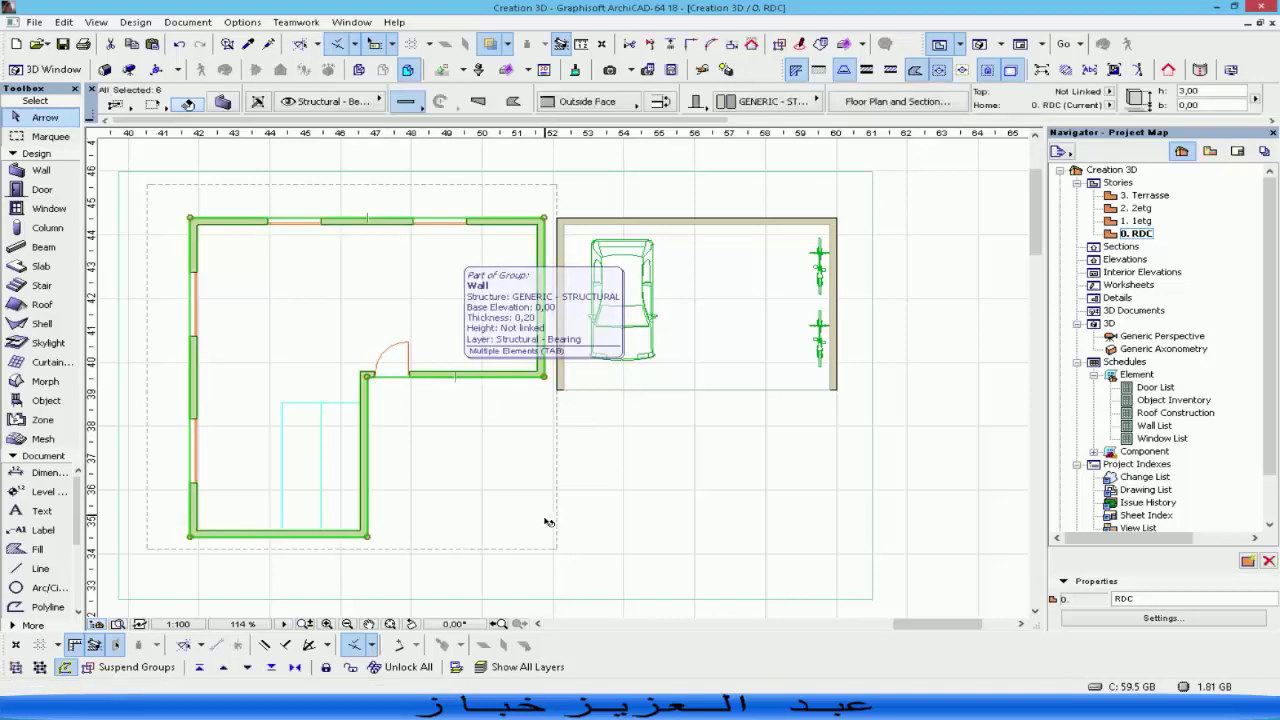
right_click(501, 380)
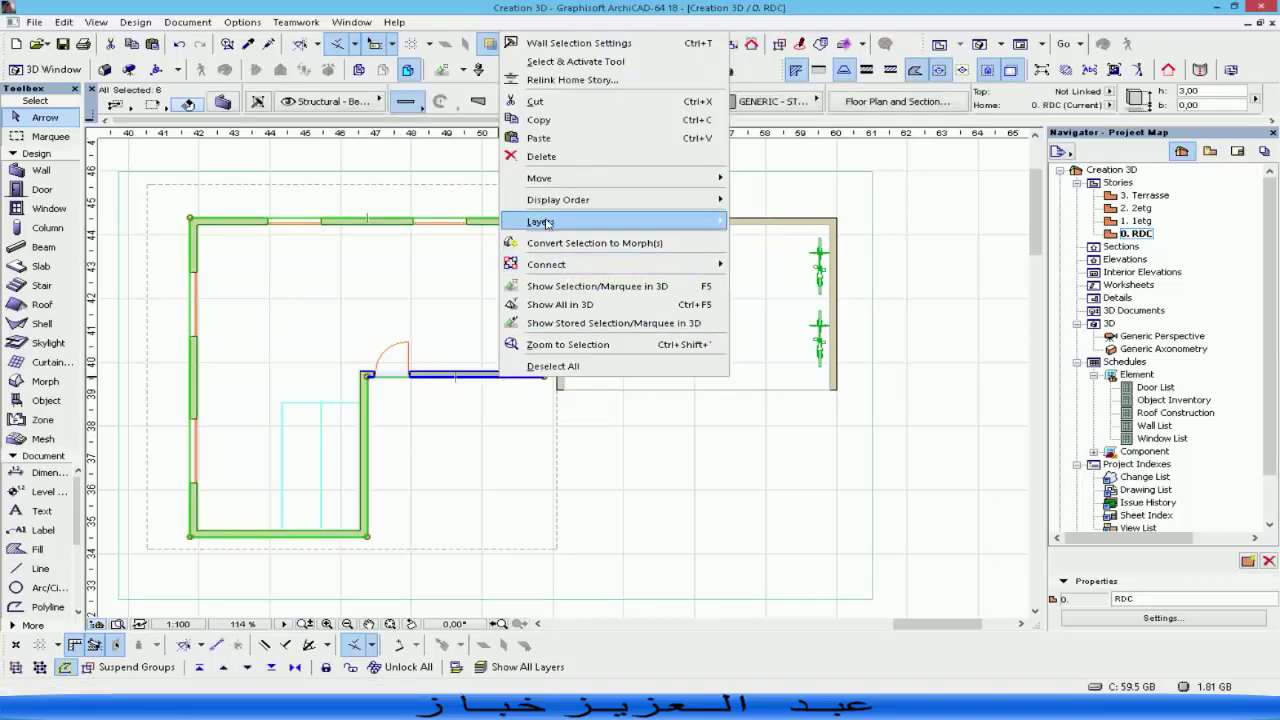
mouse_move(555, 205)
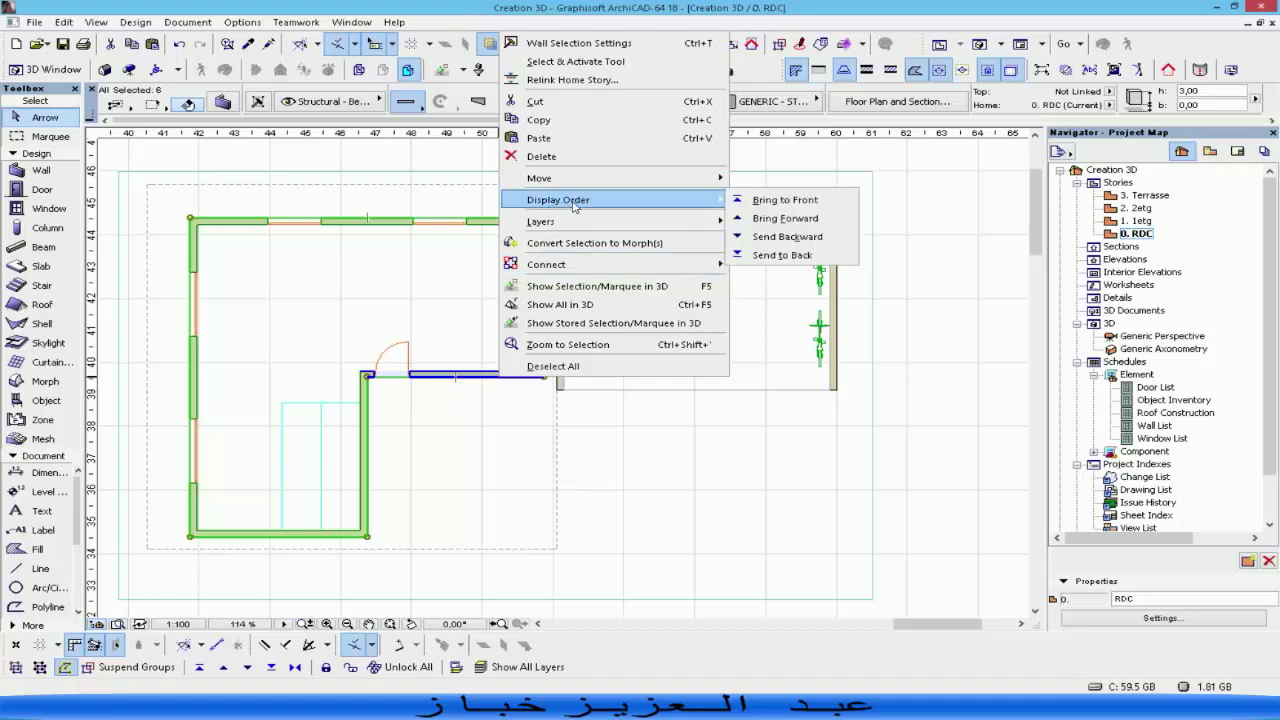
click(812, 237)
click(386, 391)
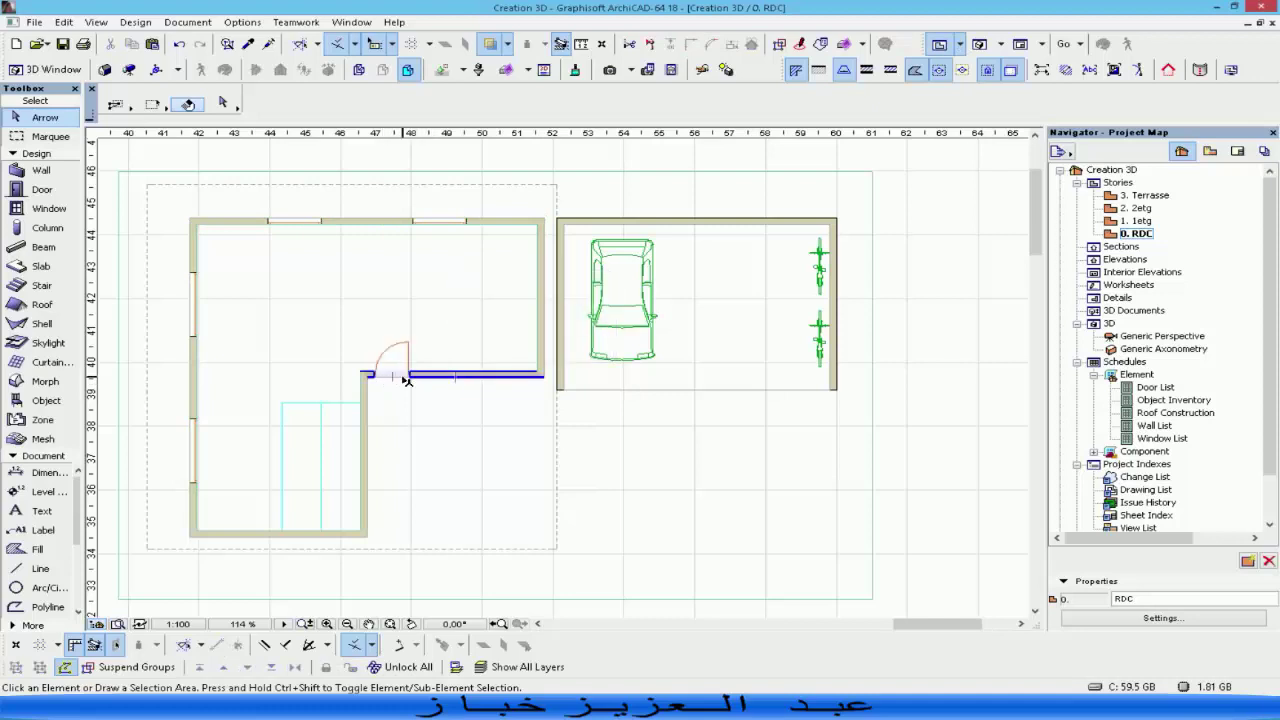
Examine the building's overlapping walls, inner slab, door and traced outline, checking the doorway and the corner nearest the carport.
scroll(405, 380, up, 4)
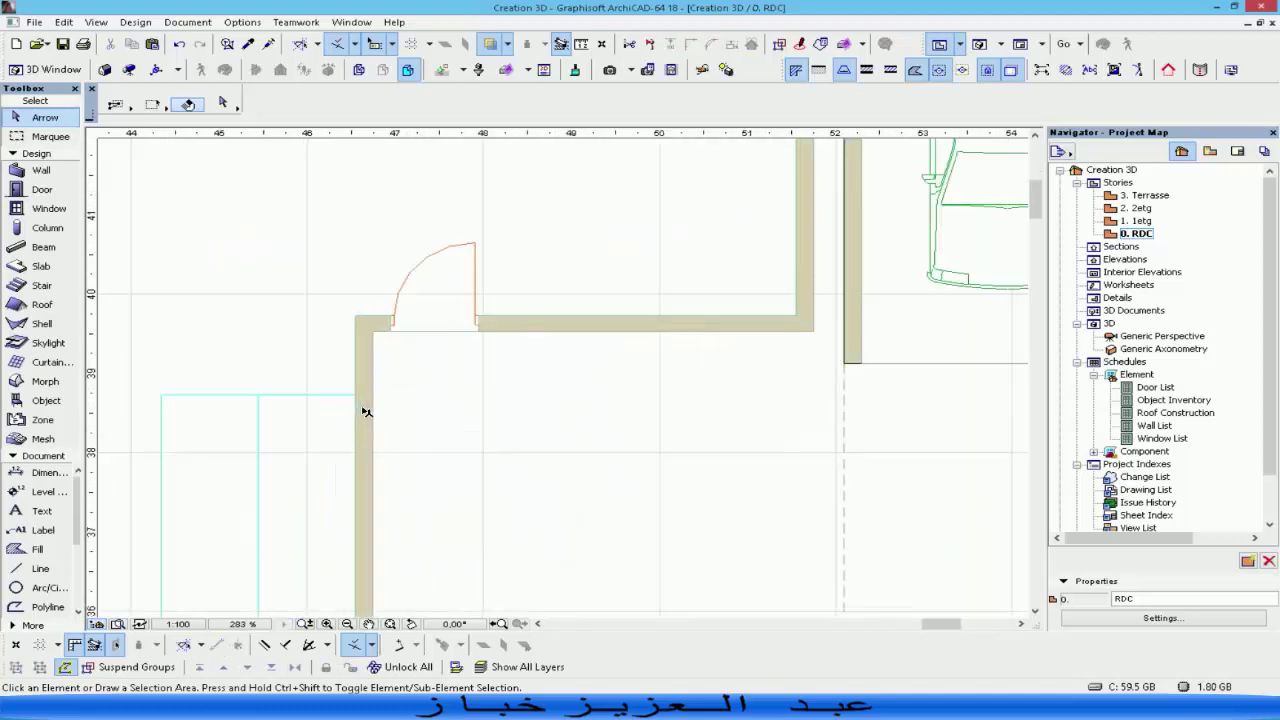
click(371, 320)
scroll(463, 403, down, 2)
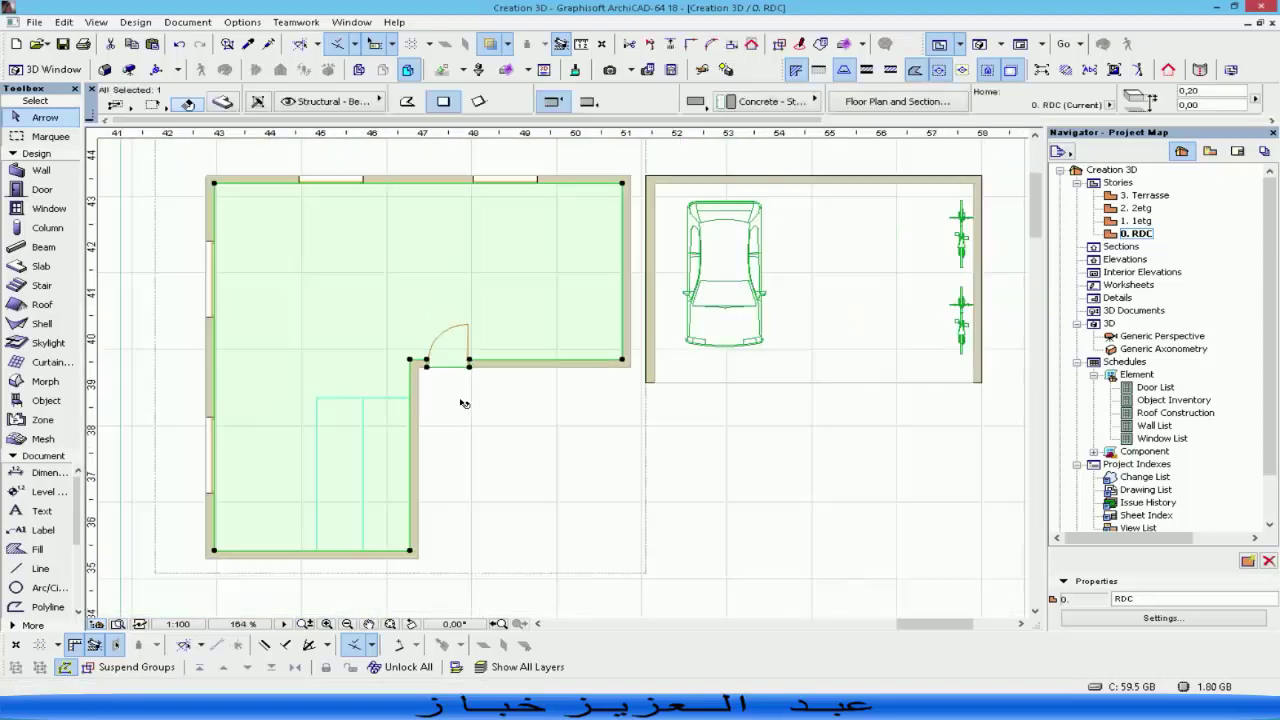
scroll(463, 403, down, 2)
key(Escape)
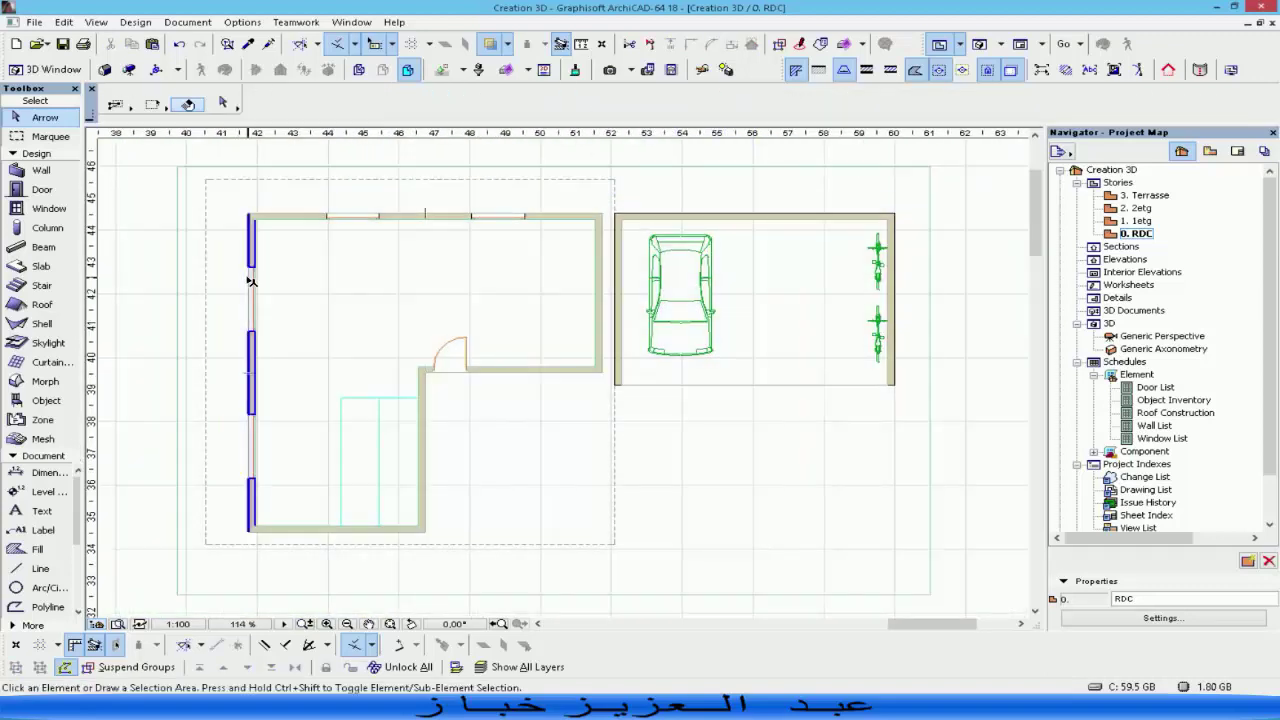
click(424, 430)
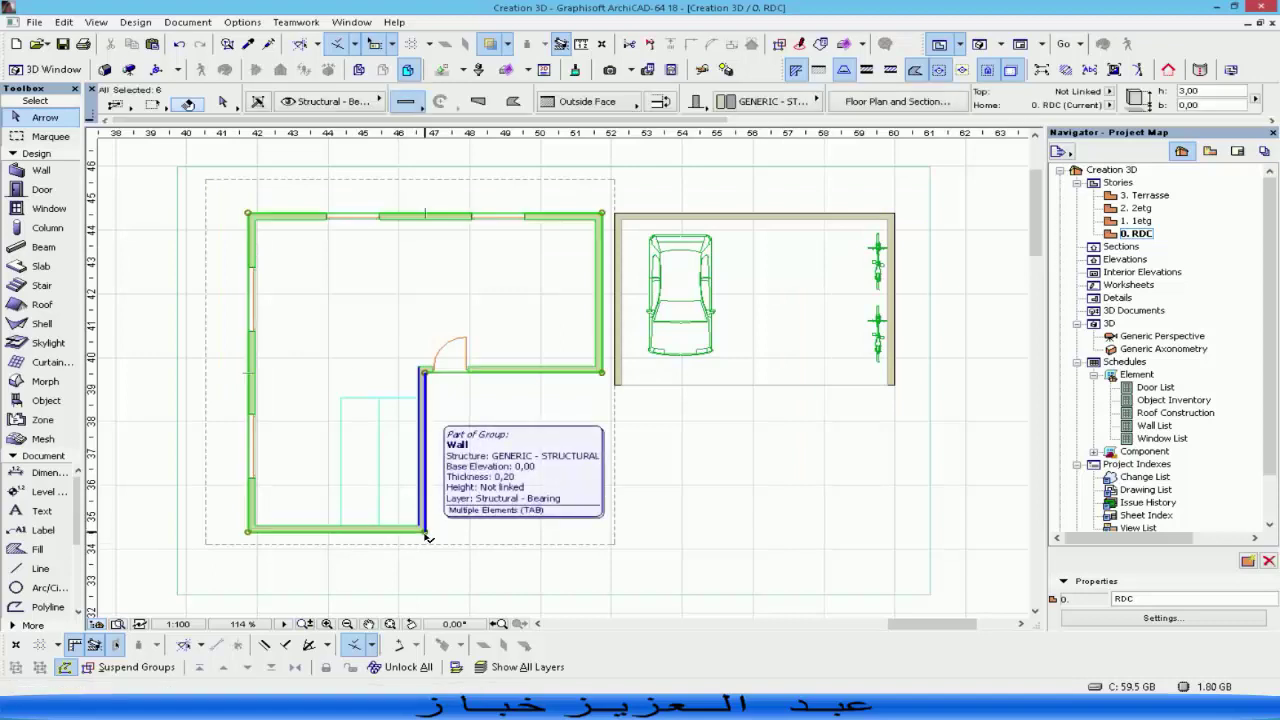
key(Escape)
click(450, 373)
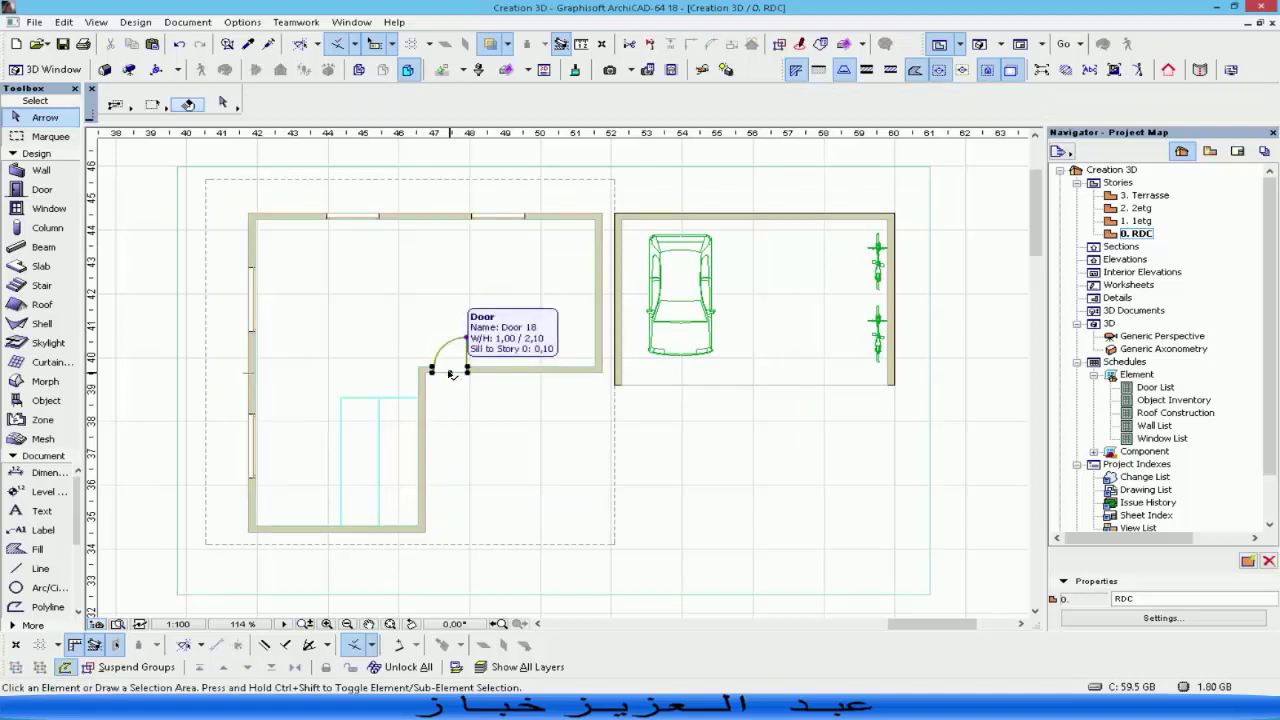
click(558, 406)
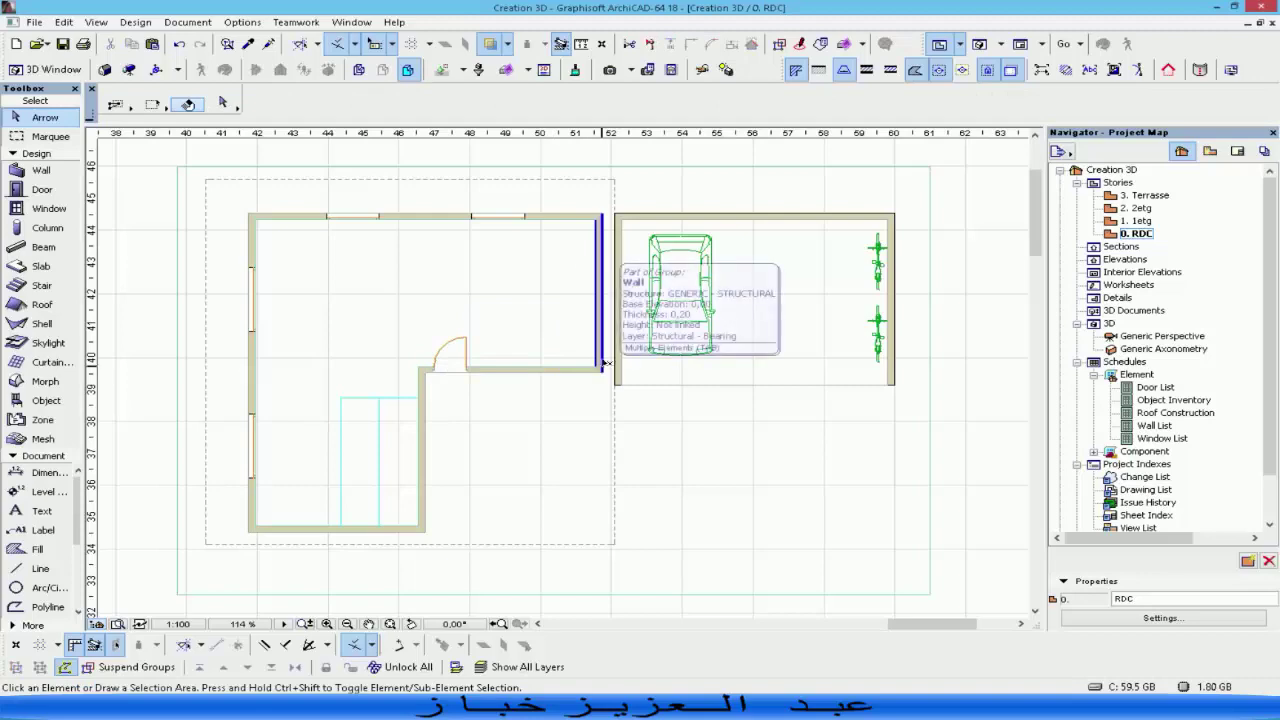
scroll(614, 218, up, 5)
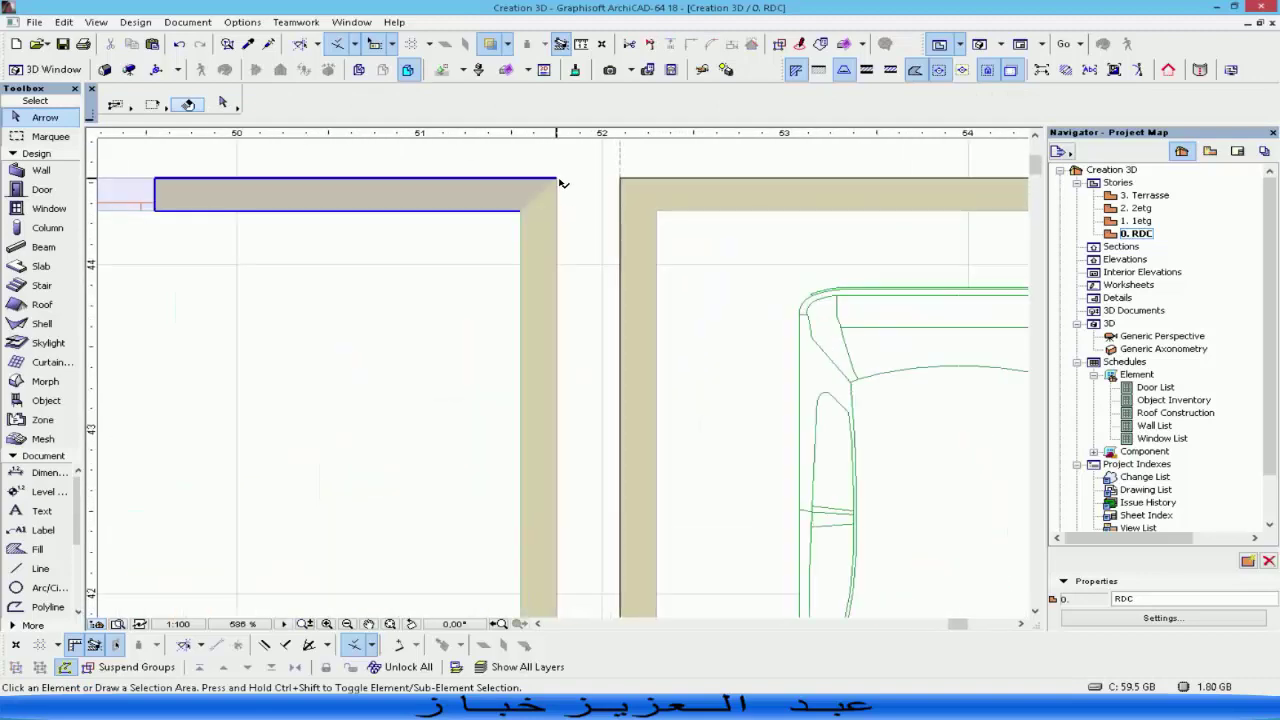
scroll(551, 246, down, 5)
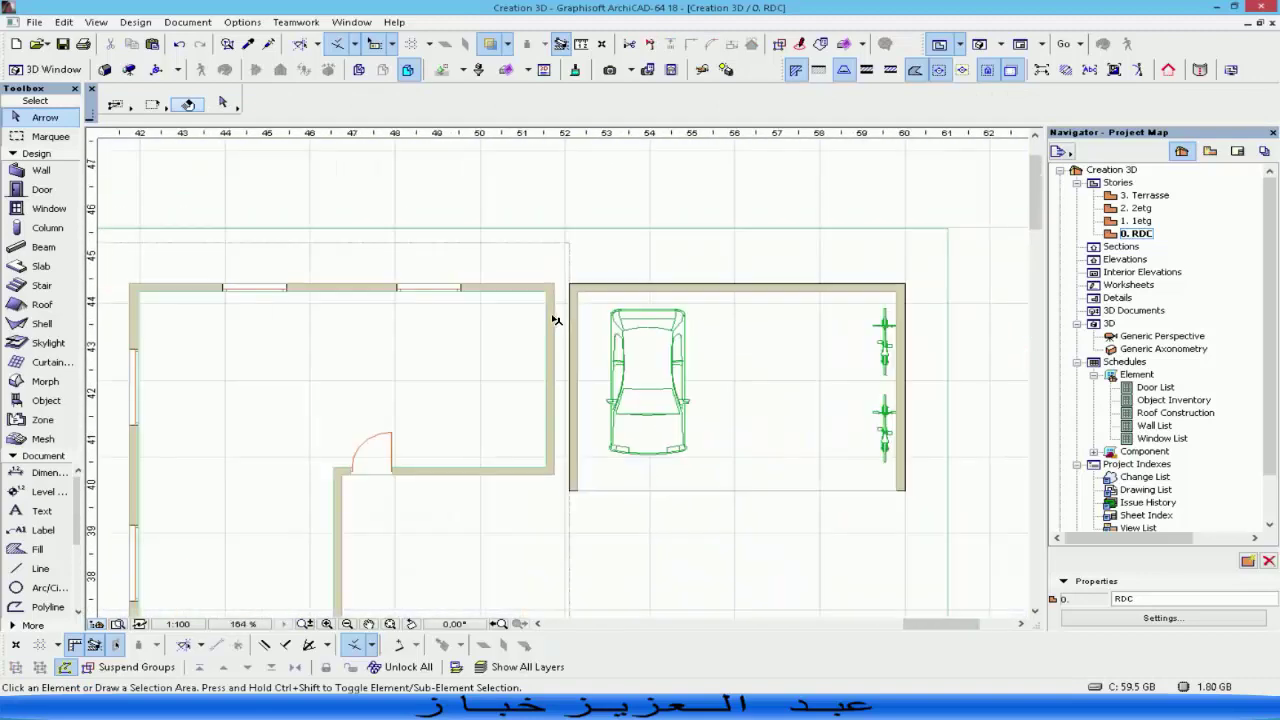
Send the building's grouped walls to the back of the display order and deselect them.
click(553, 295)
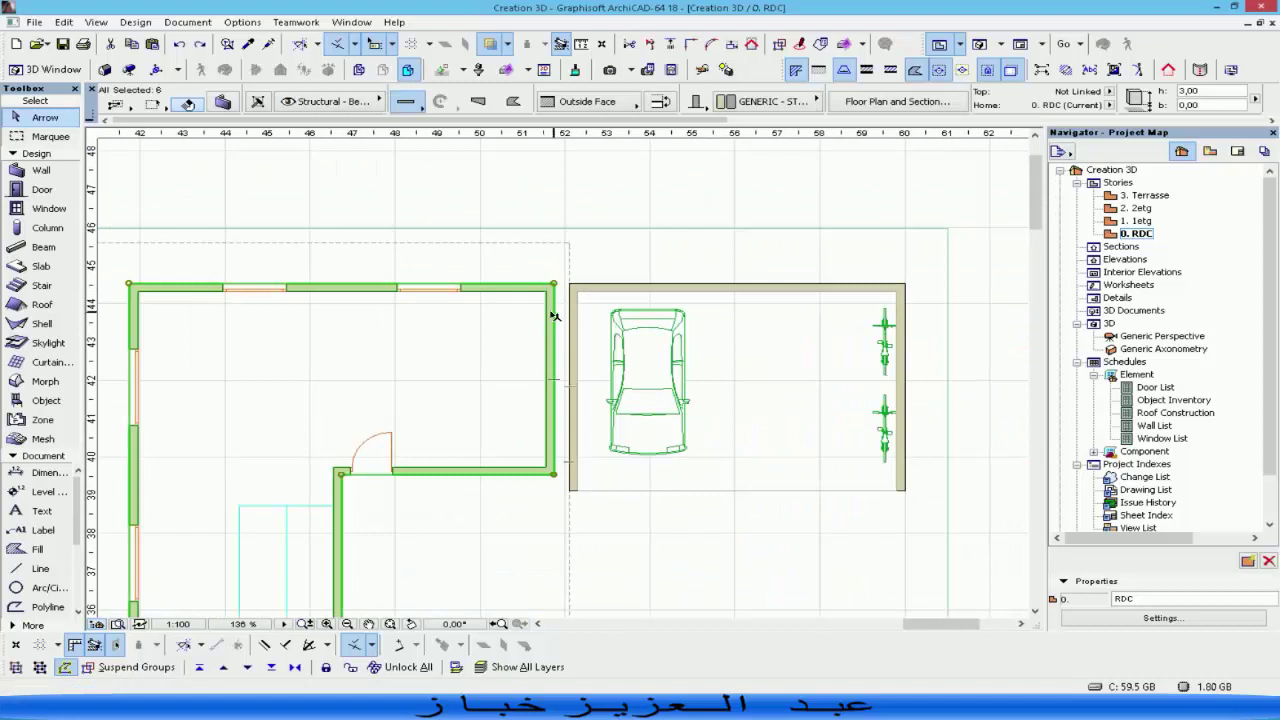
right_click(553, 316)
mouse_move(698, 490)
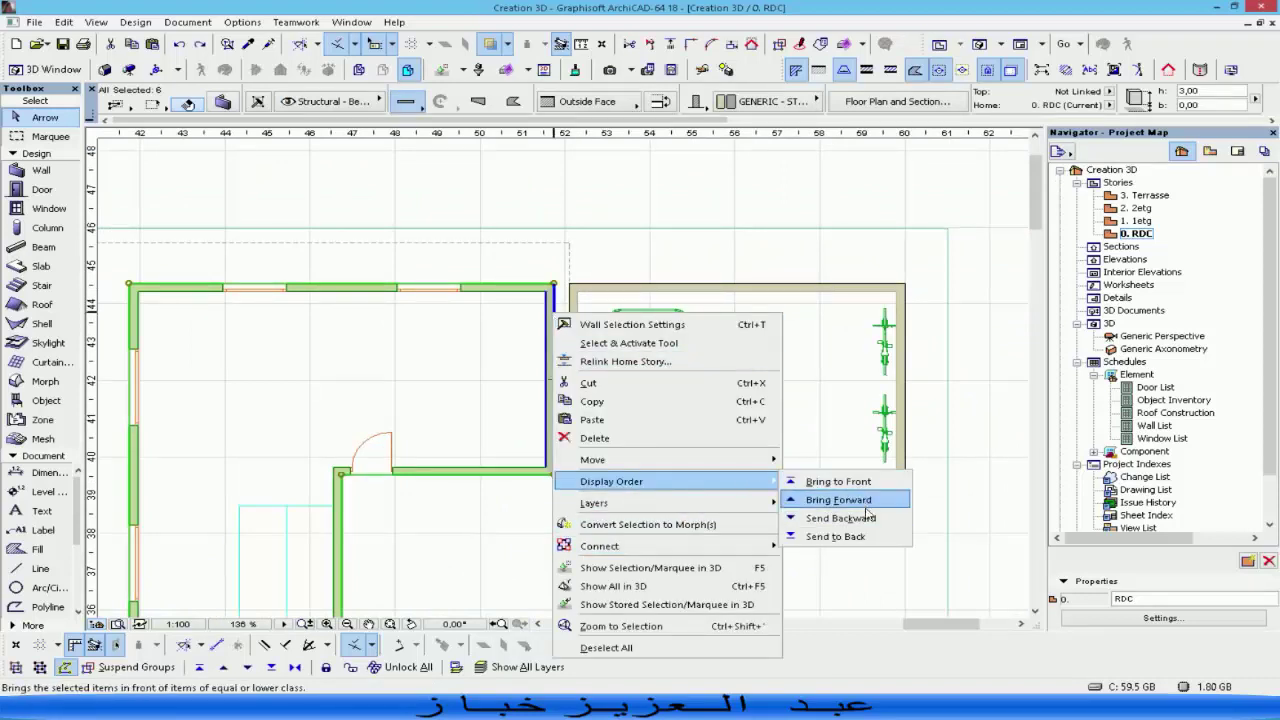
click(844, 540)
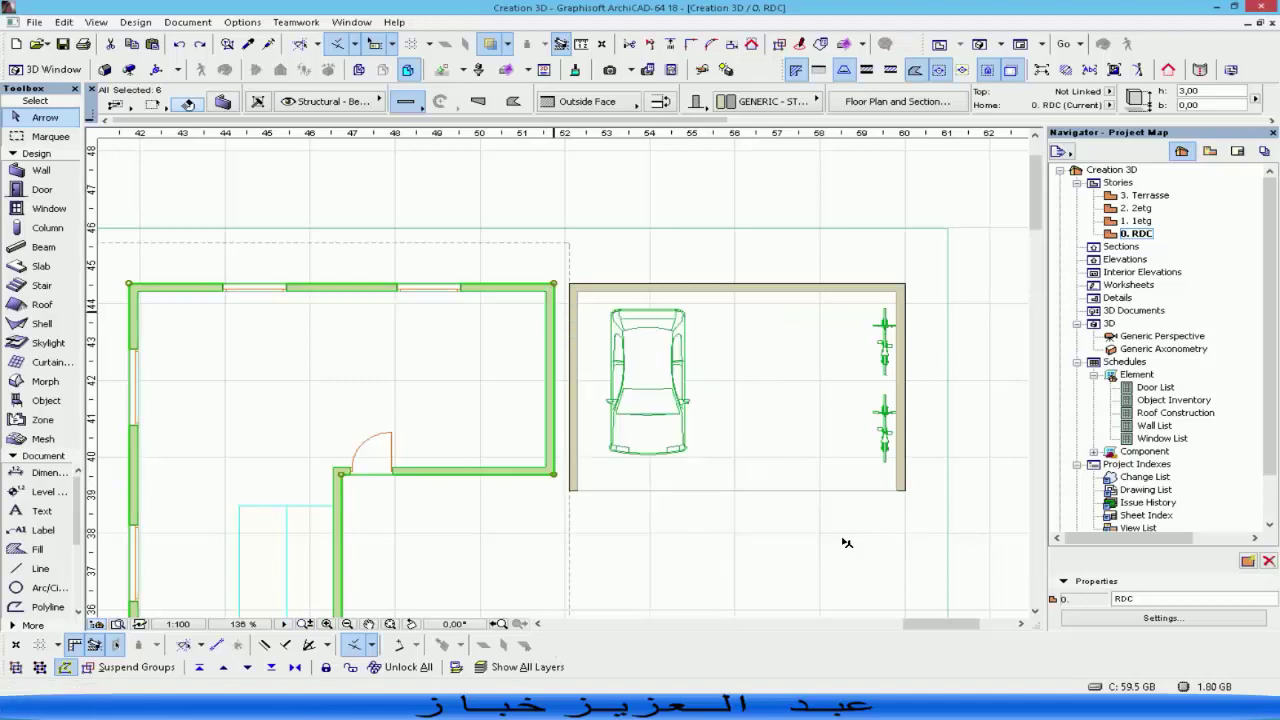
click(846, 540)
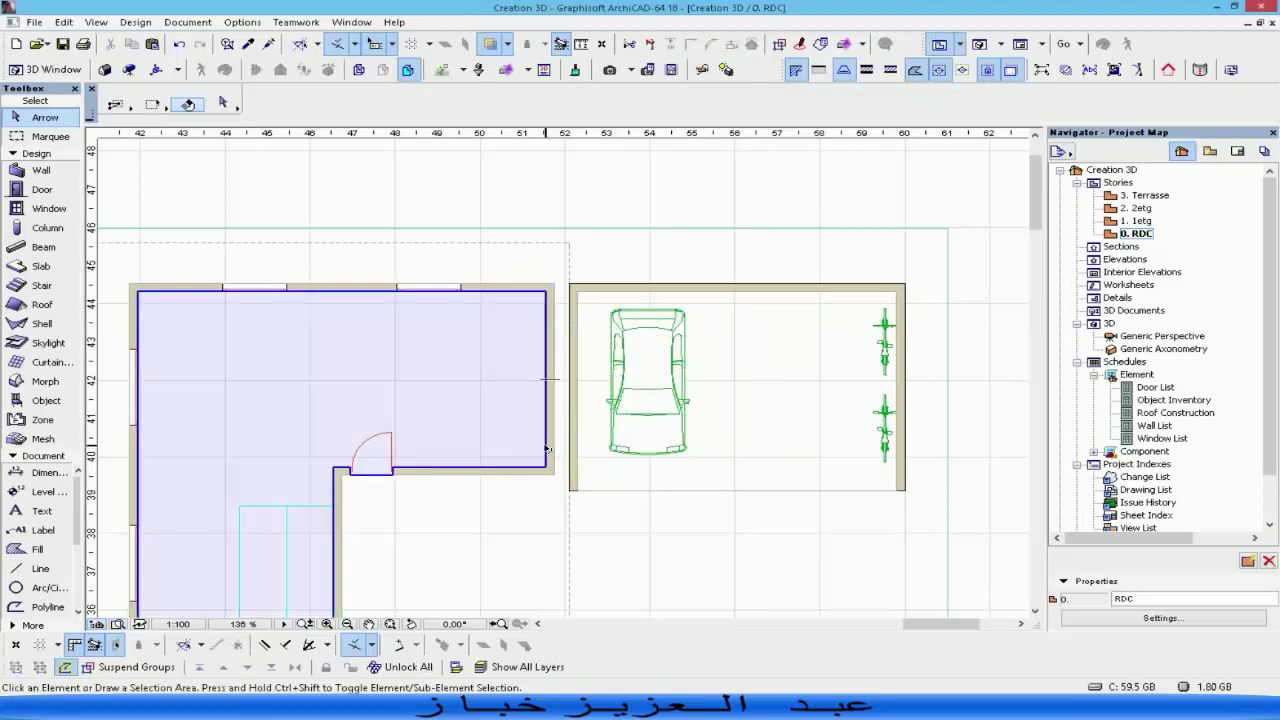
Move the building's grouped walls upward off the traced outline, select the outline lines, and undo the wall move.
scroll(443, 517, down, 3)
click(325, 500)
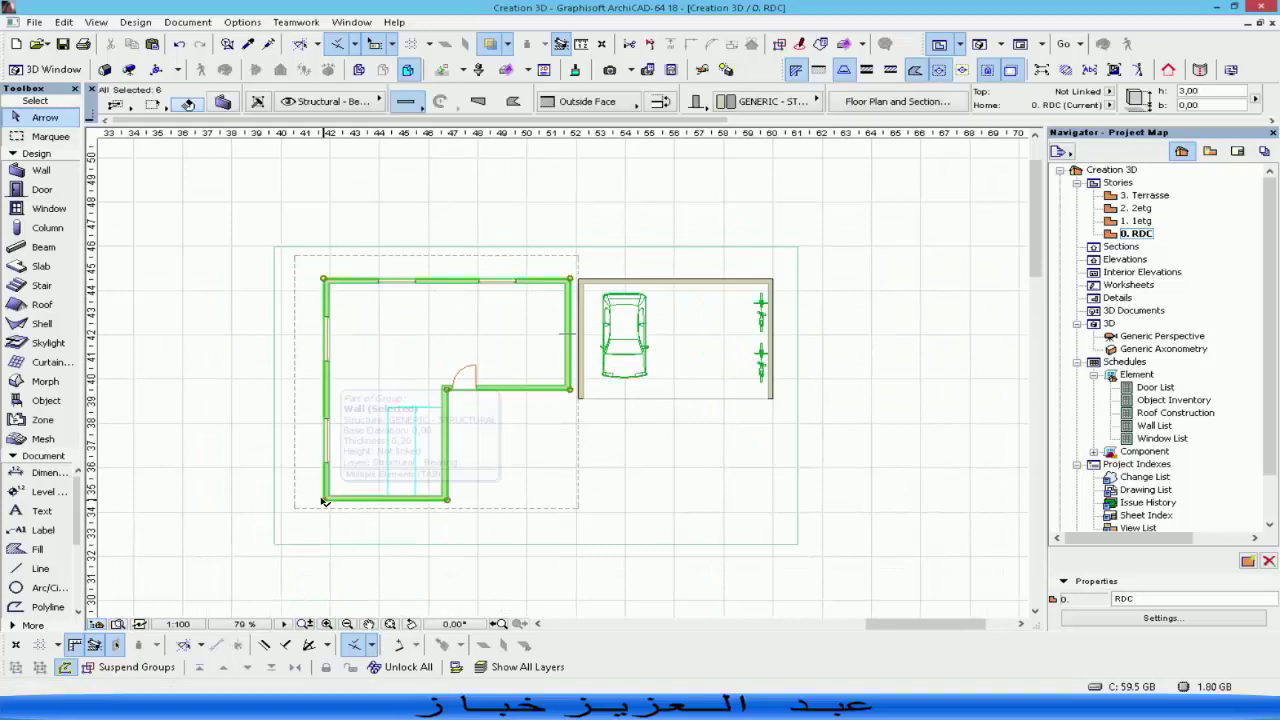
key(ctrl+d)
click(374, 376)
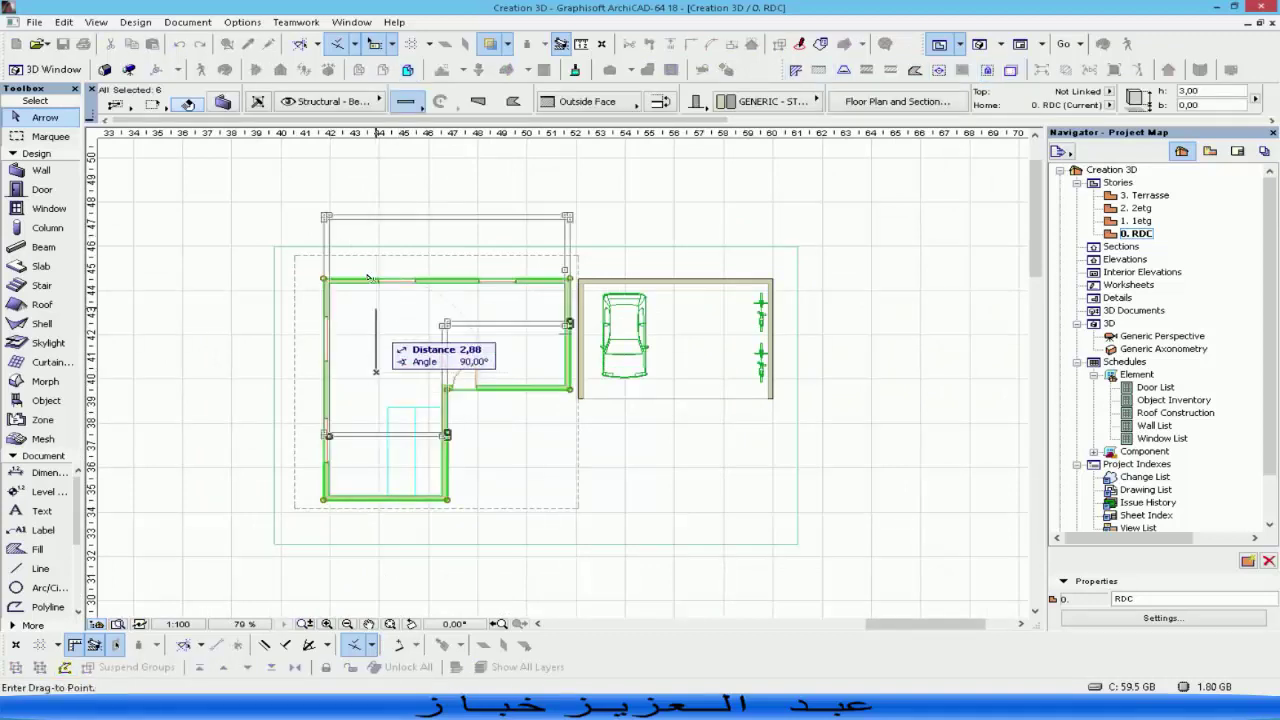
click(365, 228)
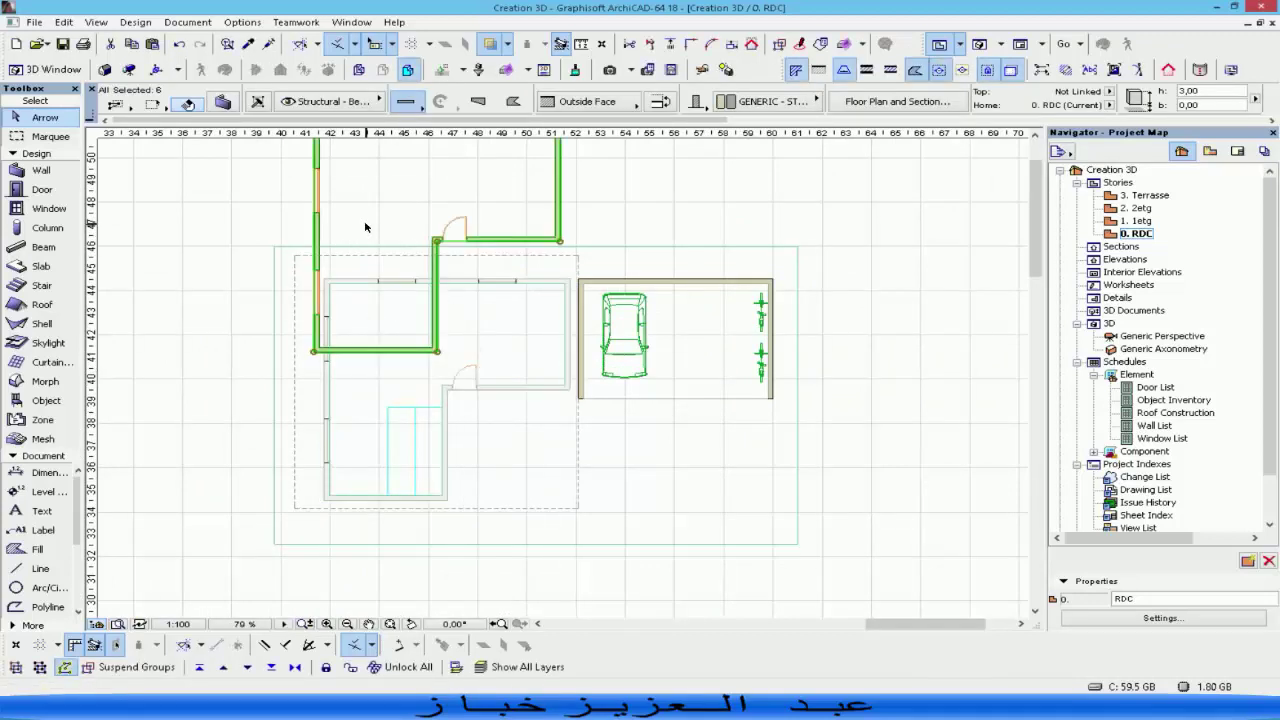
click(325, 474)
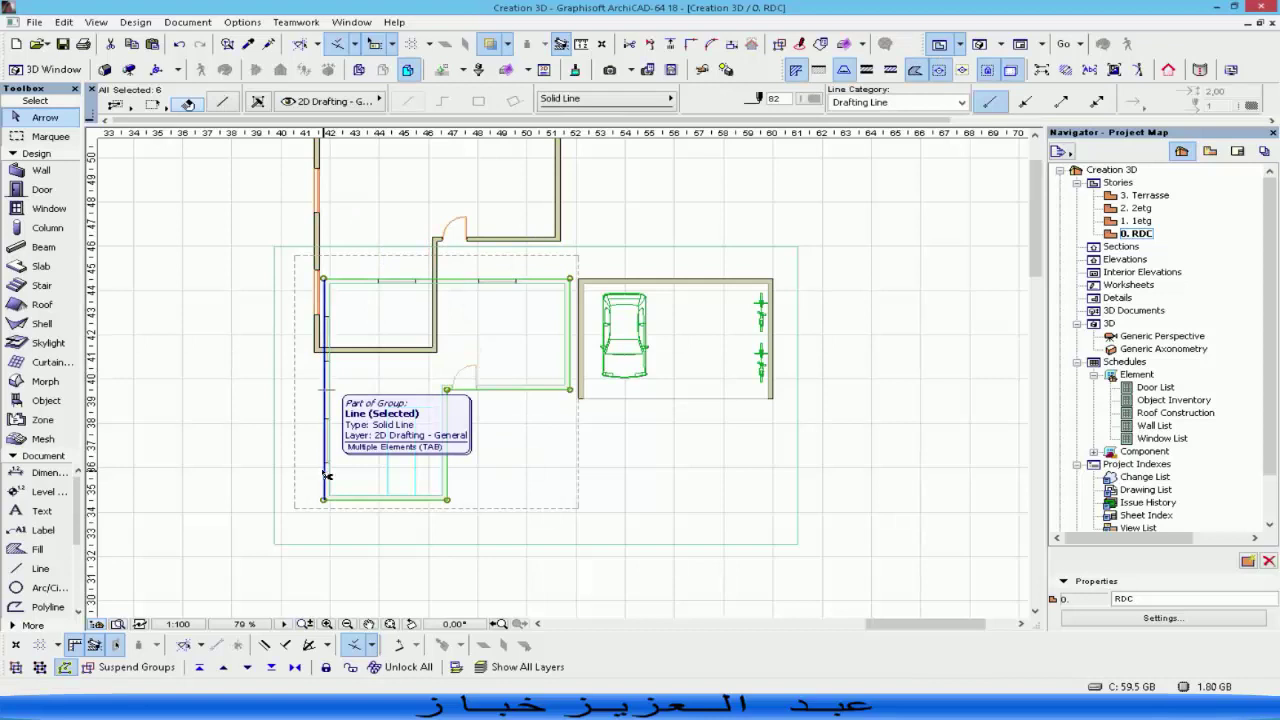
key(ctrl+z)
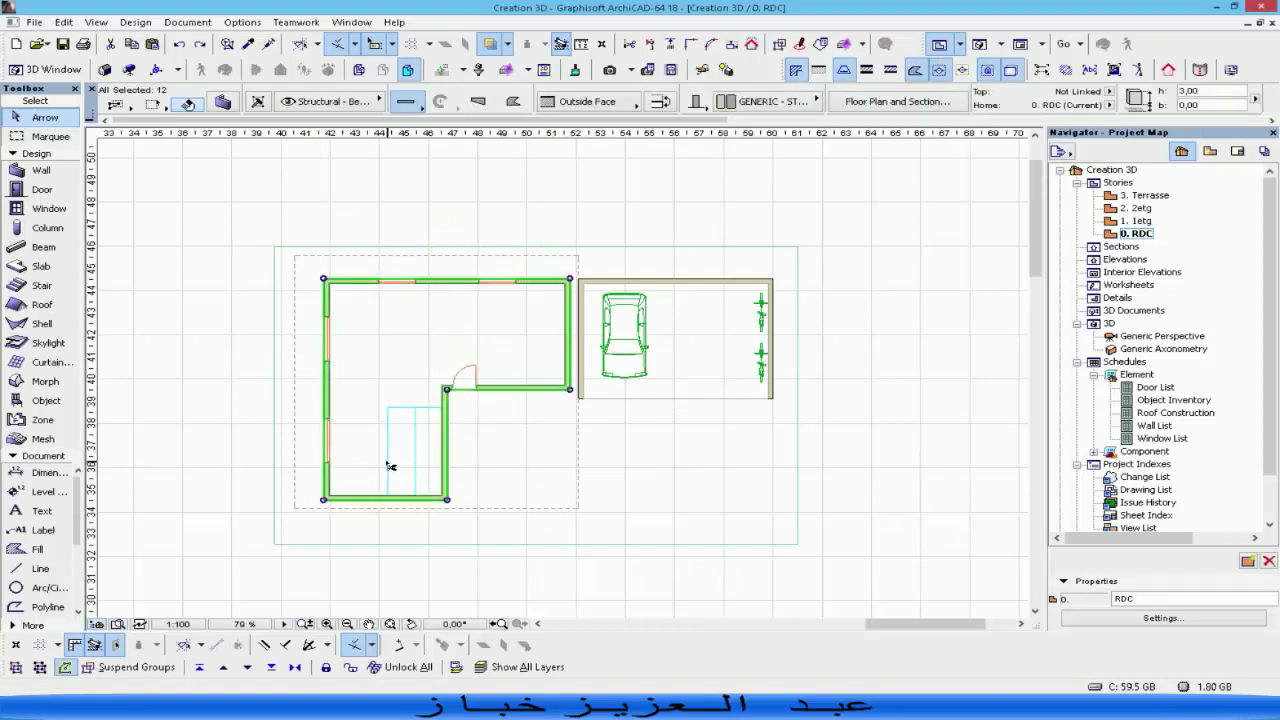
Deselect the building's grouped walls and the outline lines.
click(393, 466)
click(450, 468)
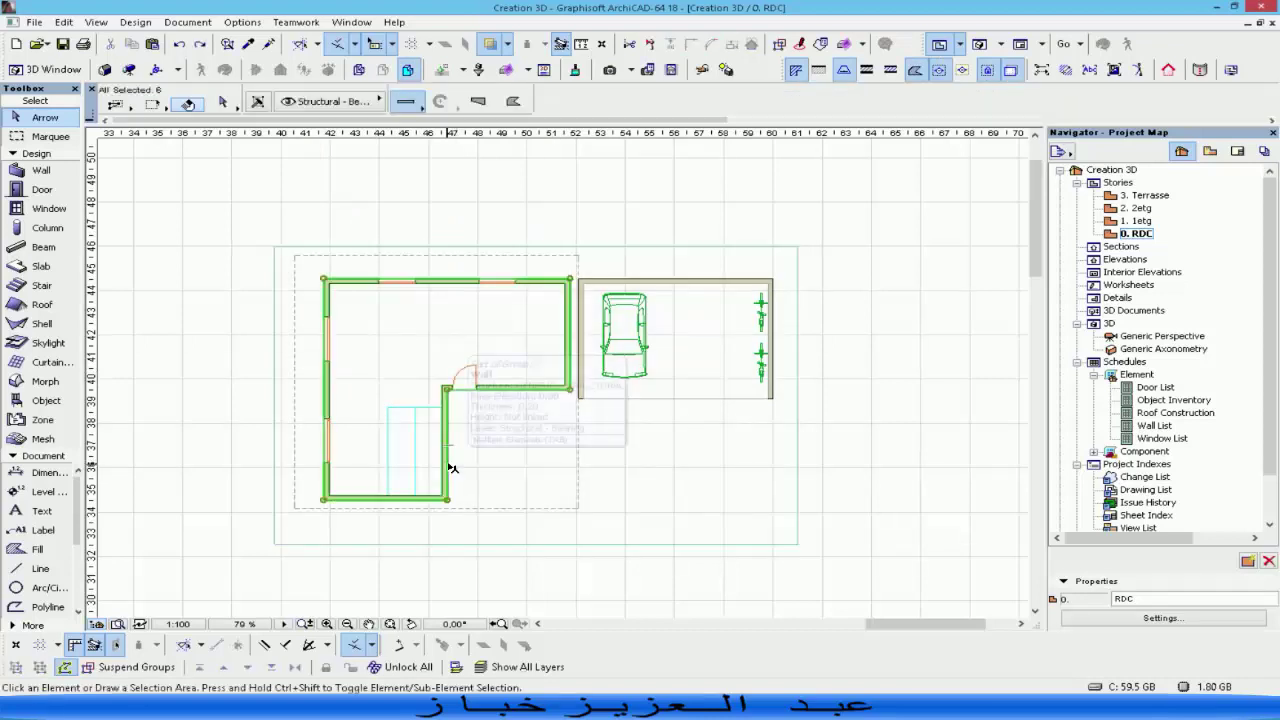
click(528, 476)
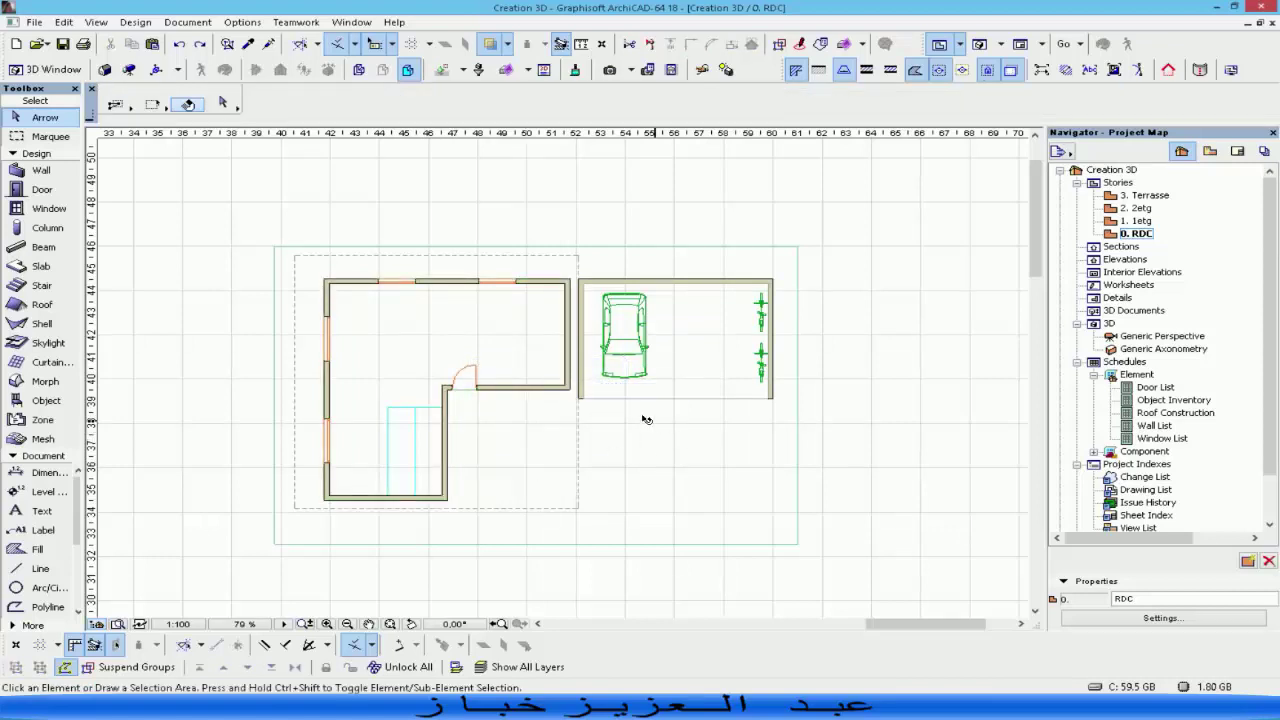
Set the Line tool to blue pen 46 and clear the building wall selection.
scroll(529, 451, up, 3)
scroll(509, 443, up, 2)
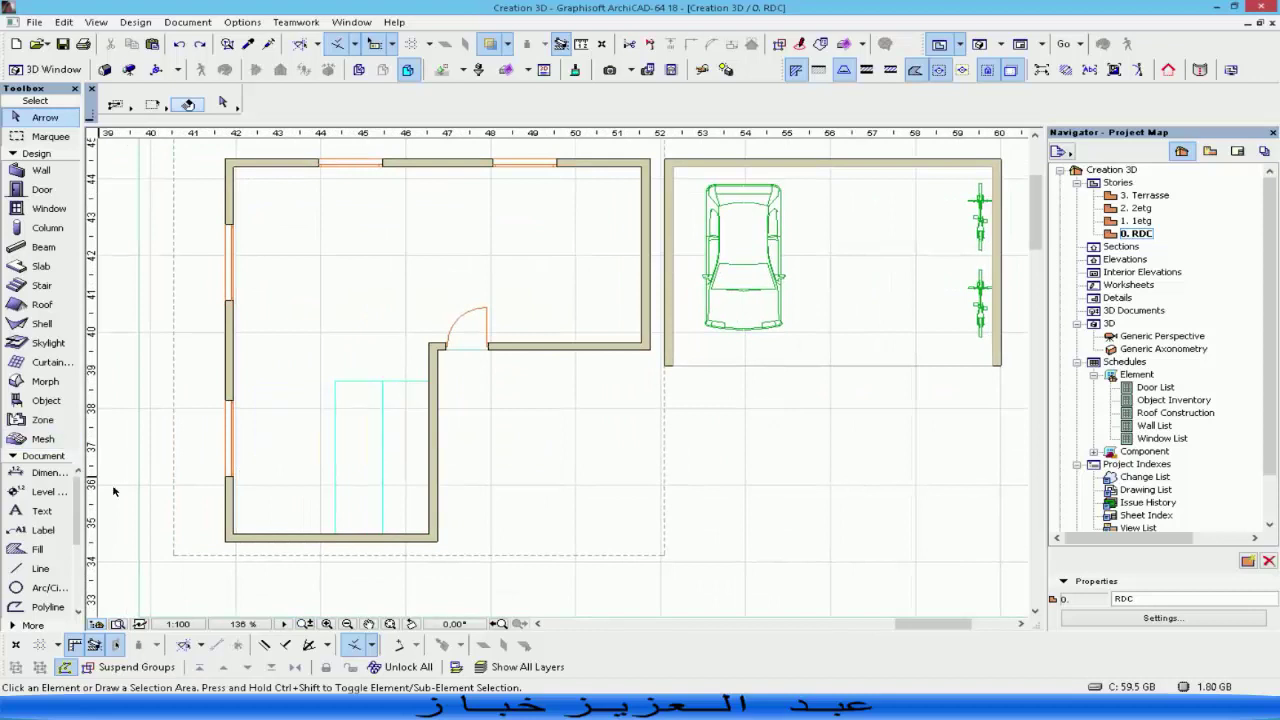
click(40, 568)
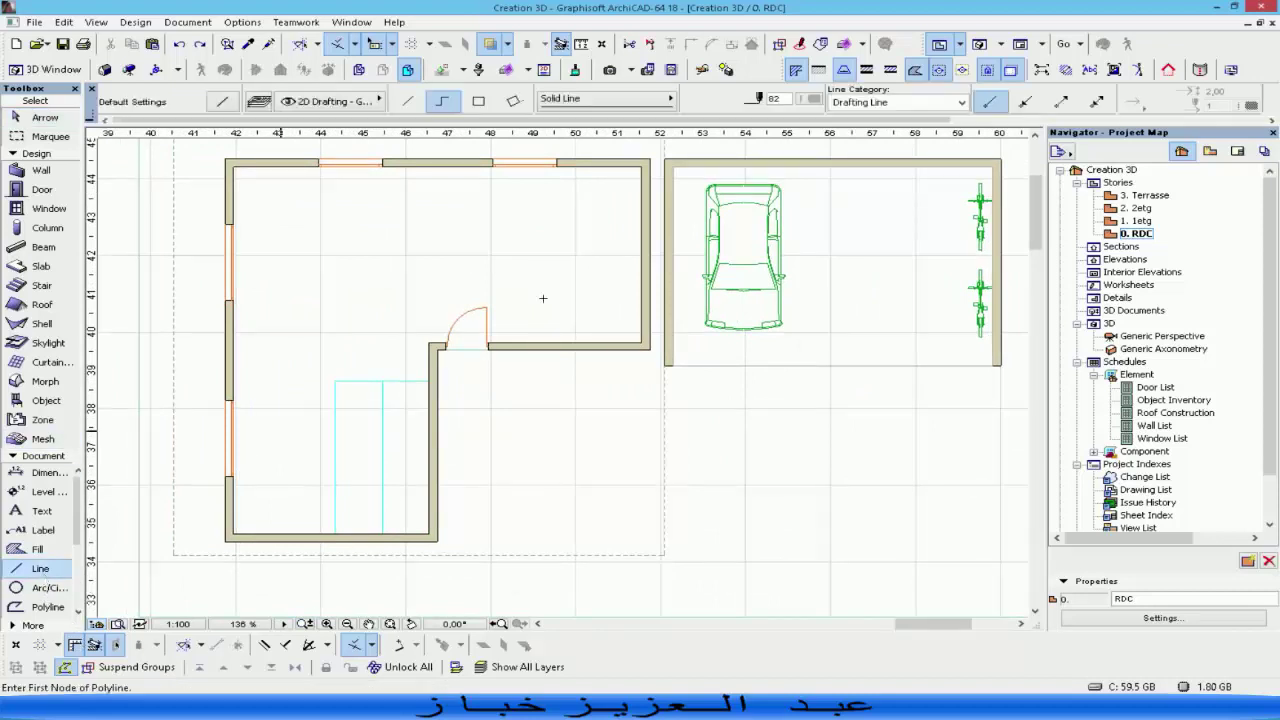
click(811, 100)
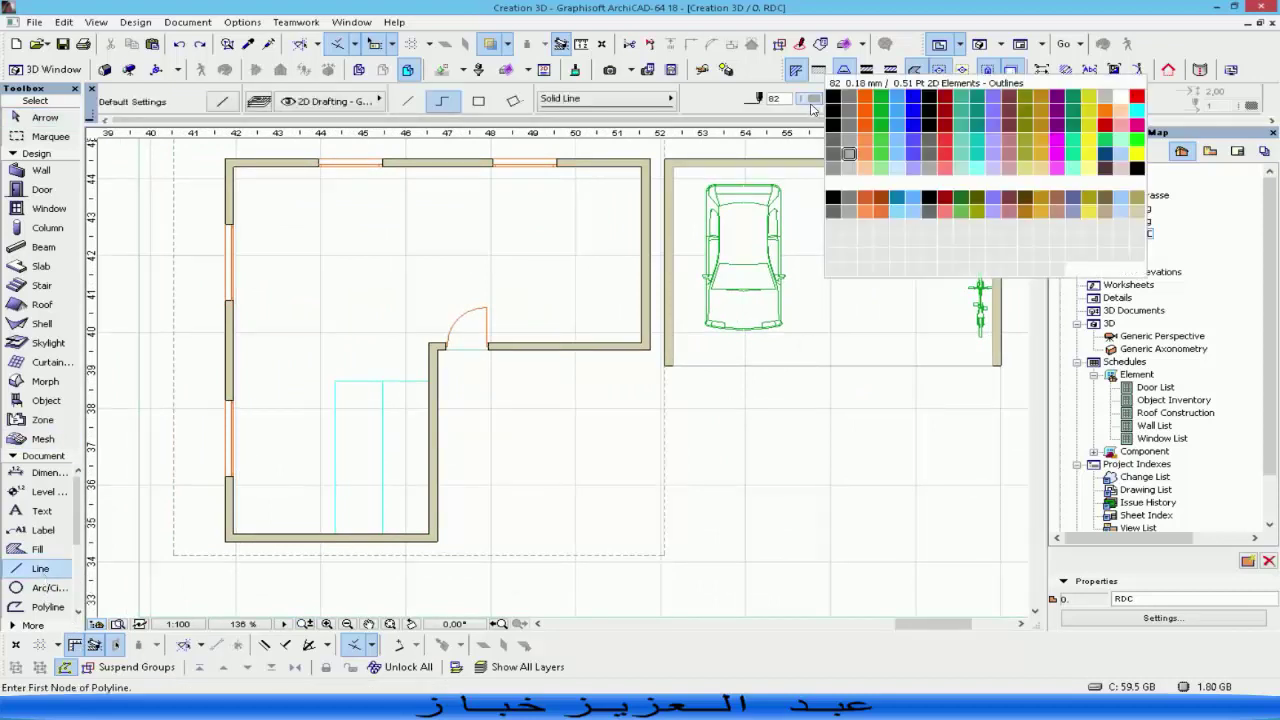
click(914, 122)
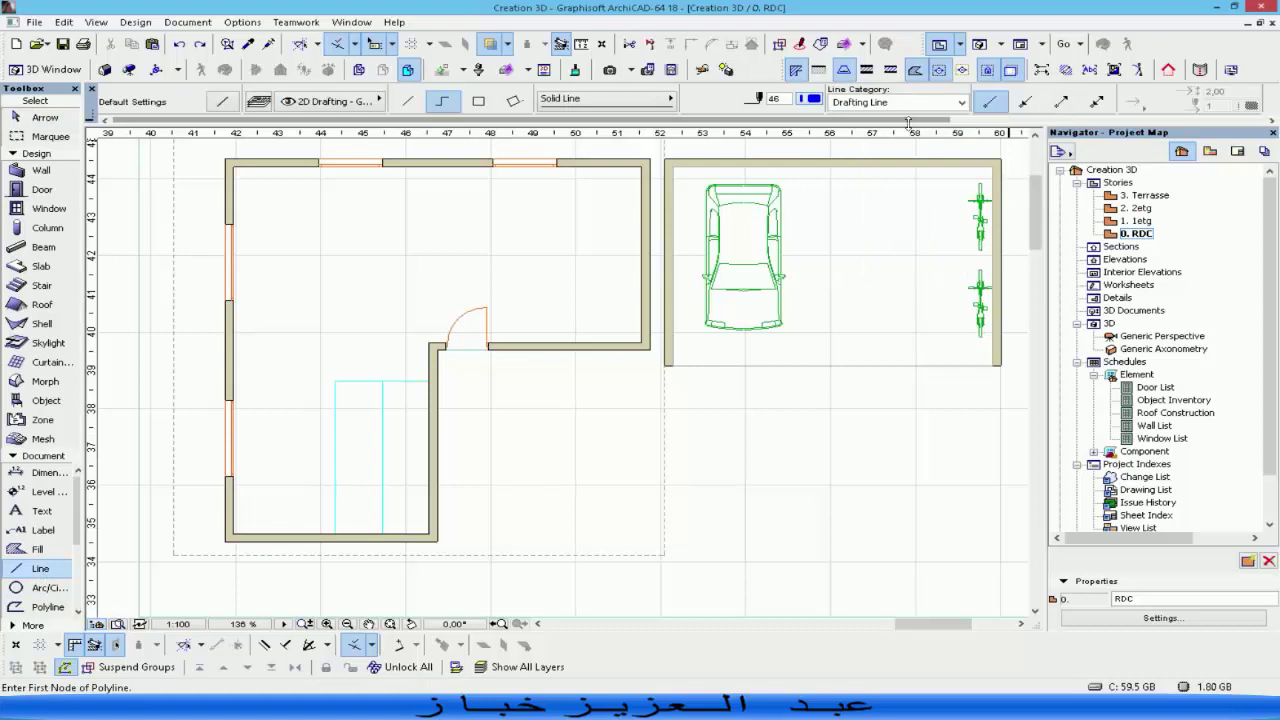
right_click(438, 540)
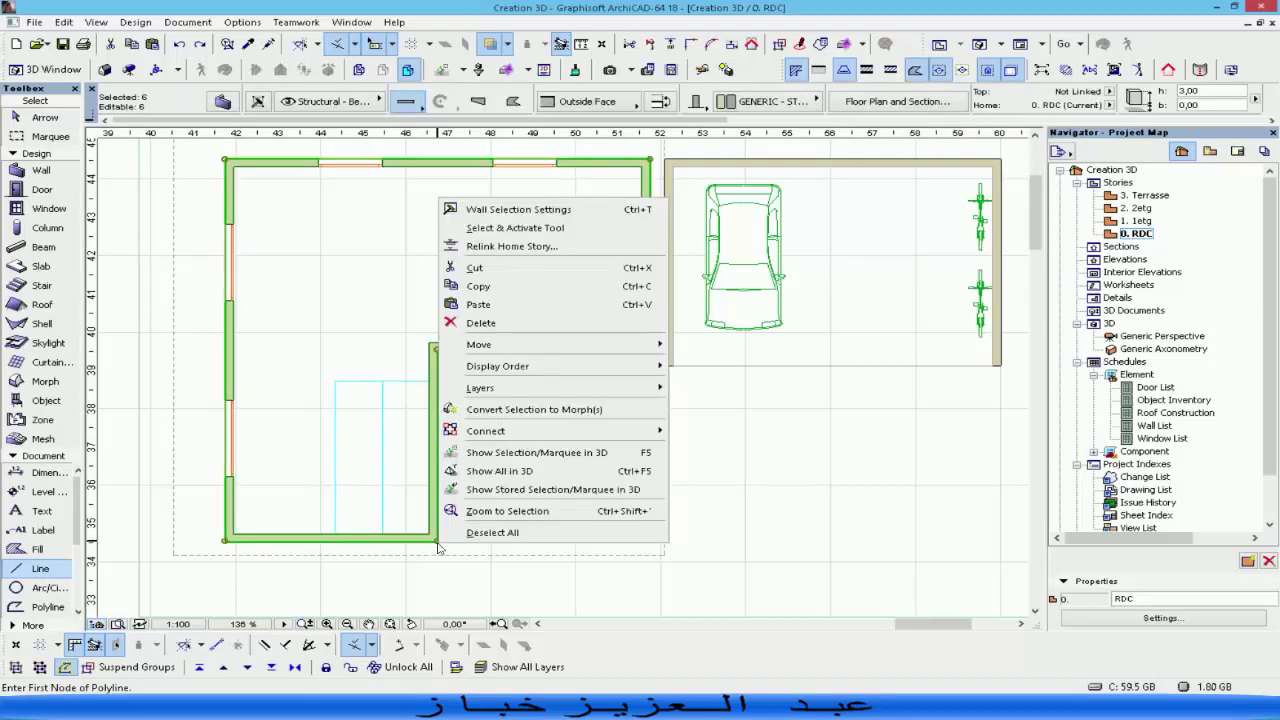
click(492, 532)
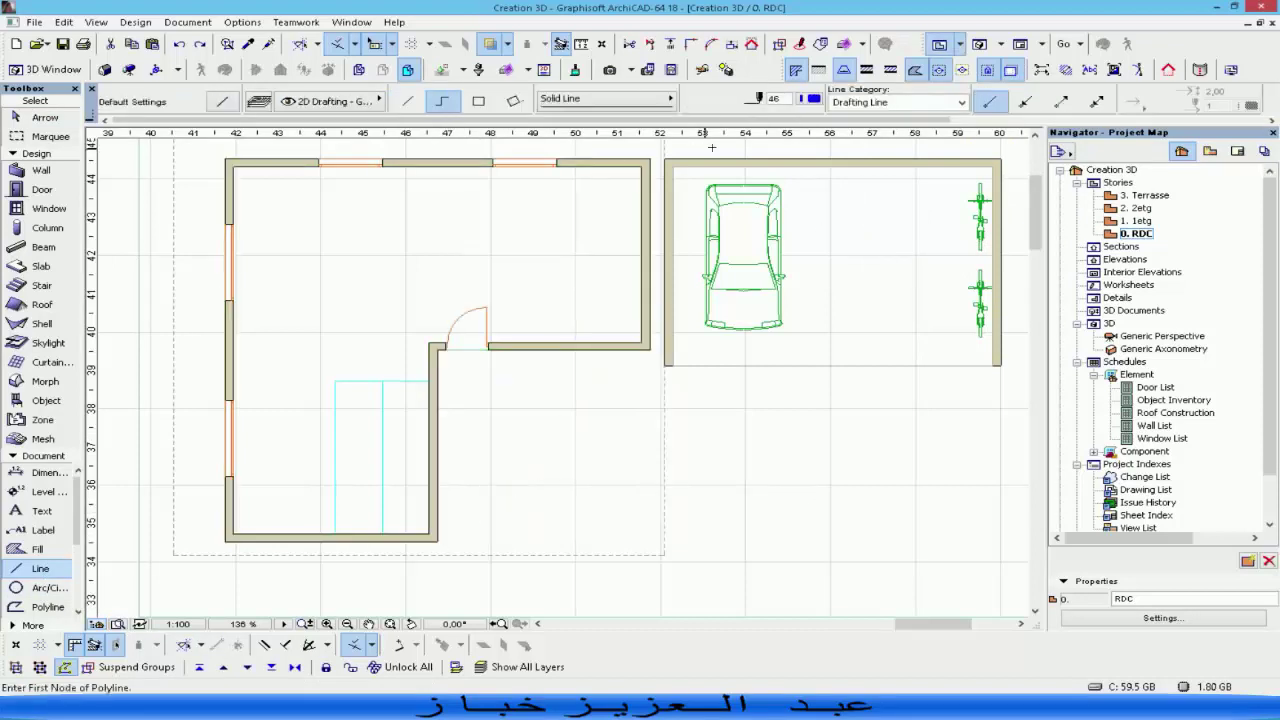
right_click(482, 422)
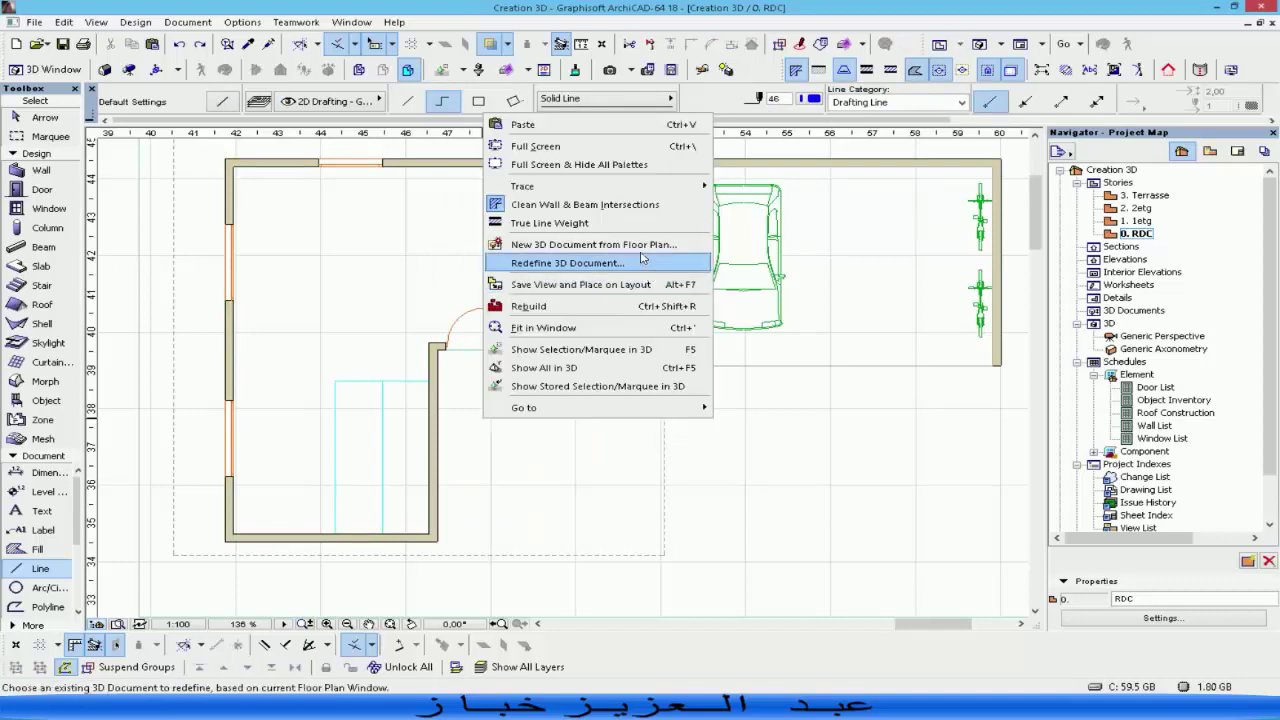
click(499, 434)
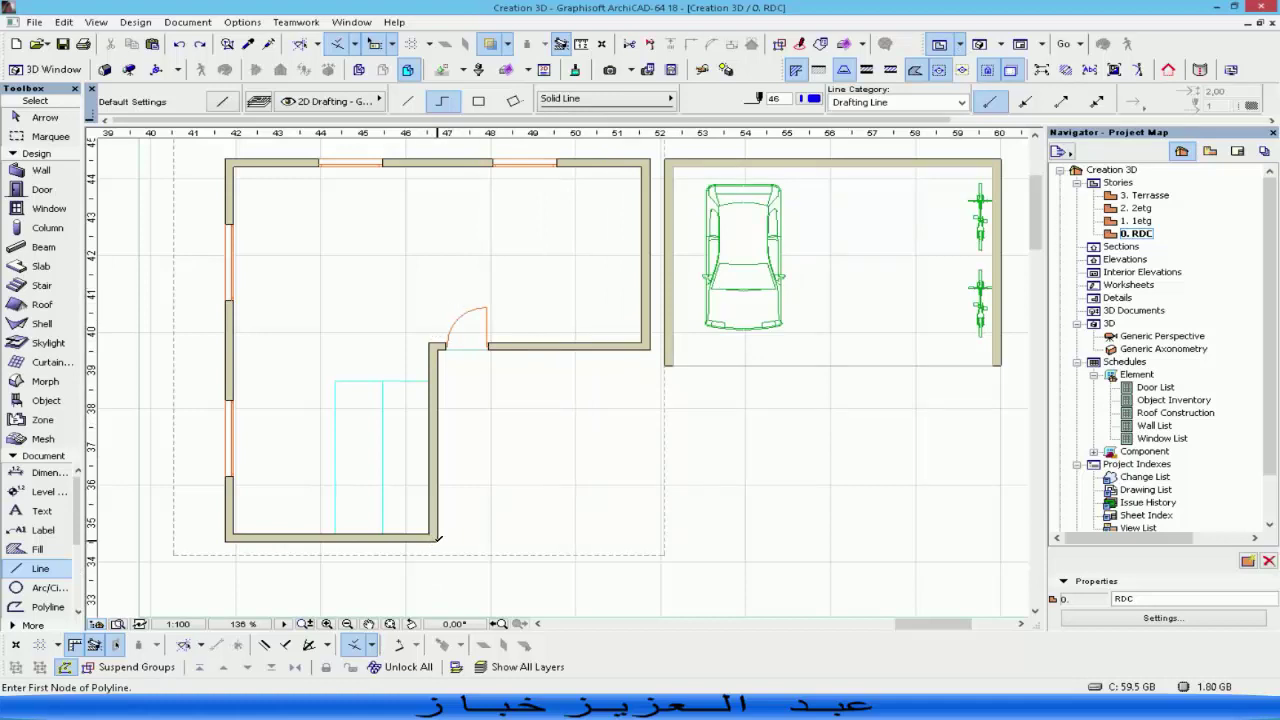
Trace a closed line outline around the outer corners of the building's L-shaped exterior walls.
click(437, 539)
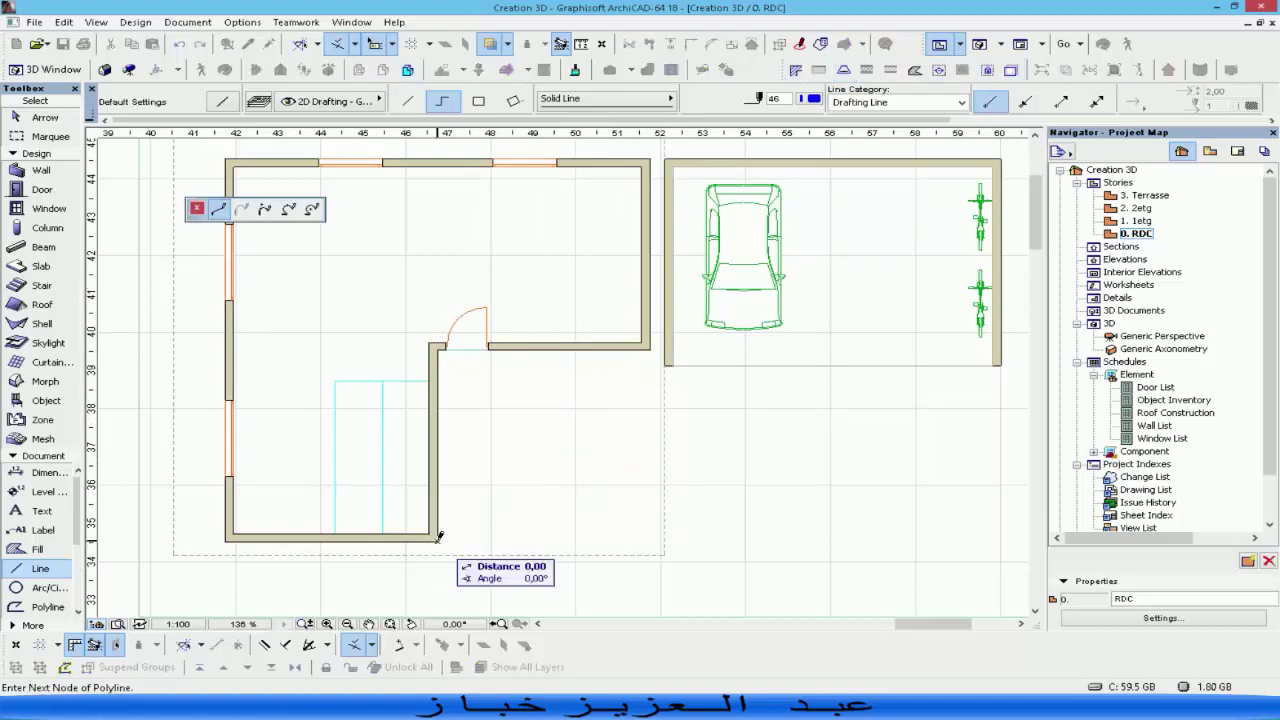
click(440, 344)
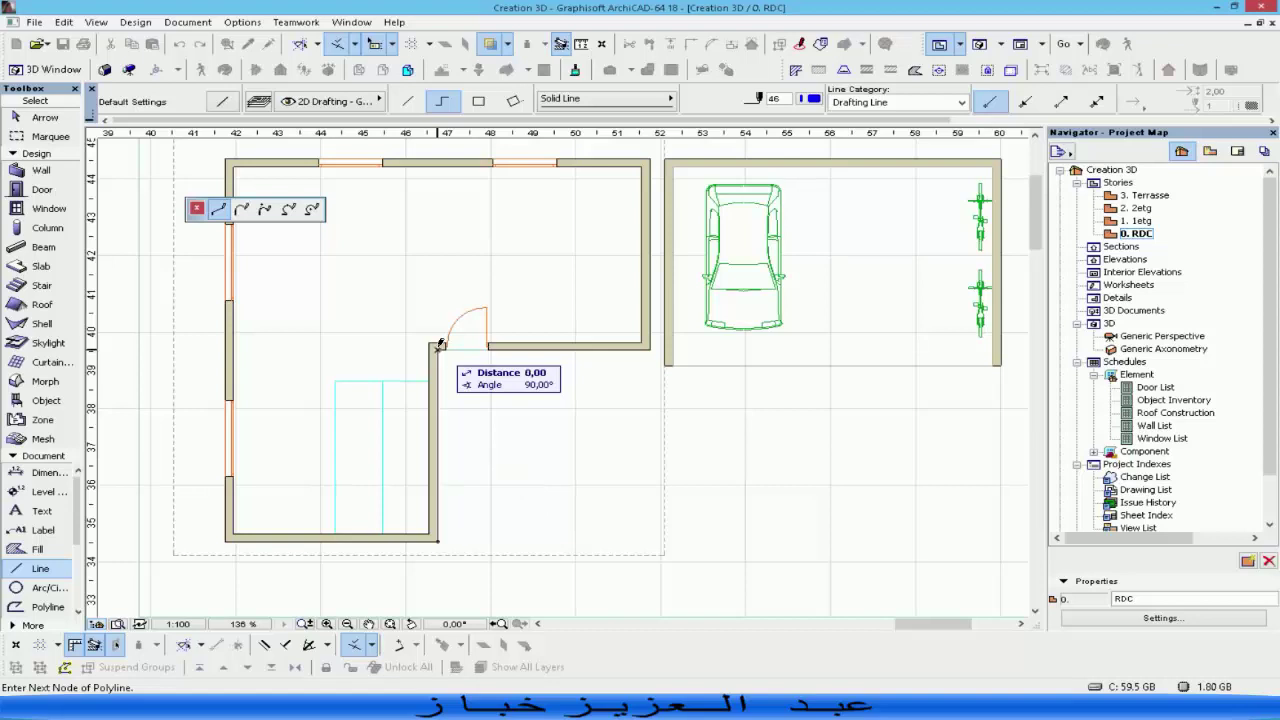
click(650, 345)
click(650, 160)
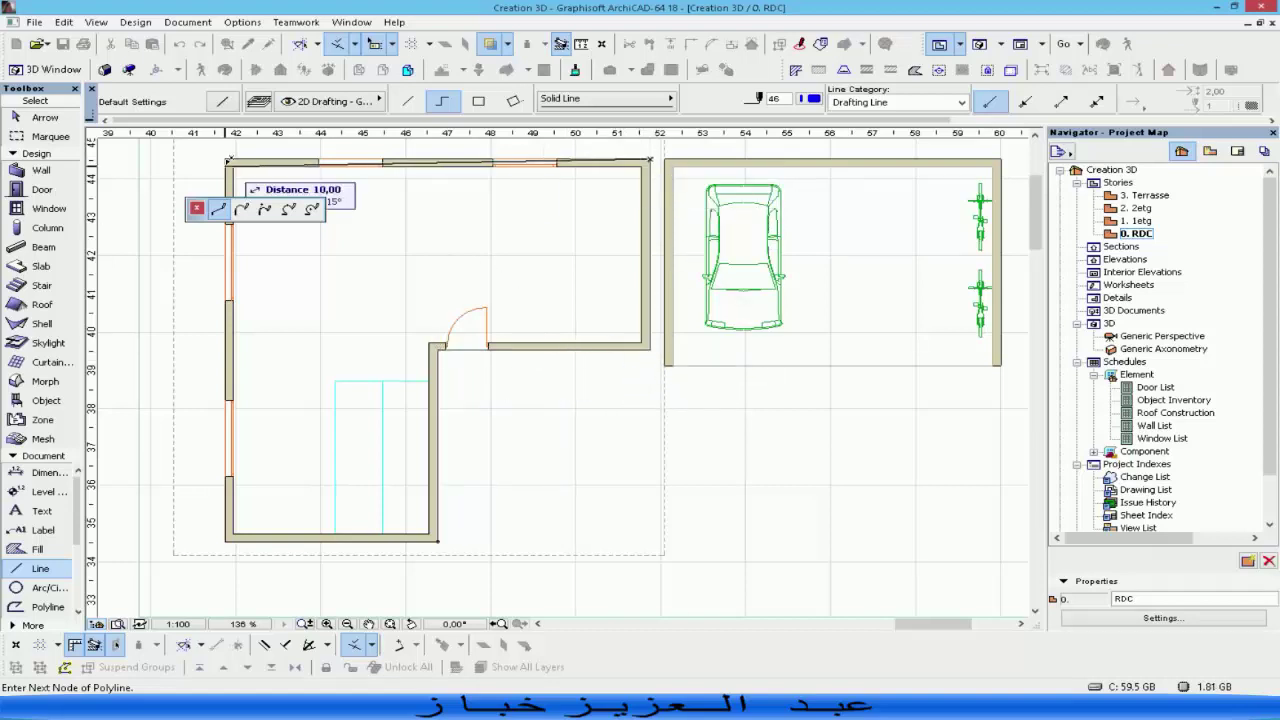
click(225, 160)
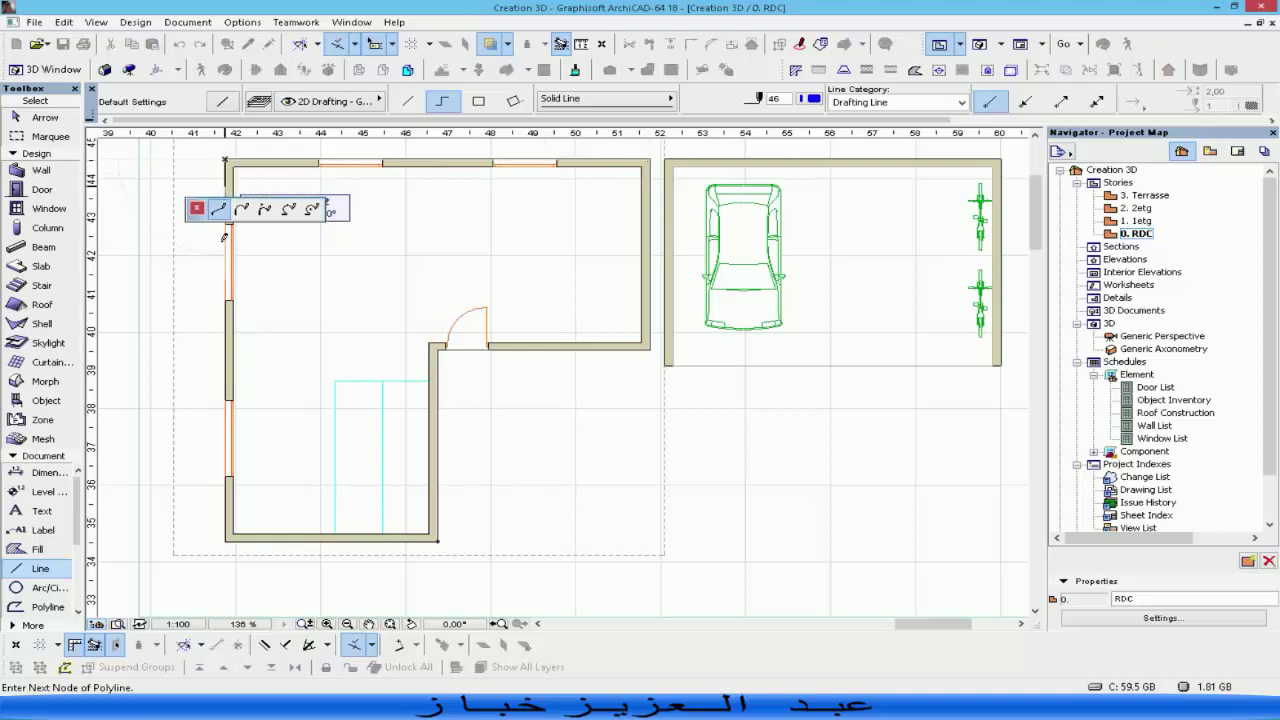
click(225, 541)
click(437, 541)
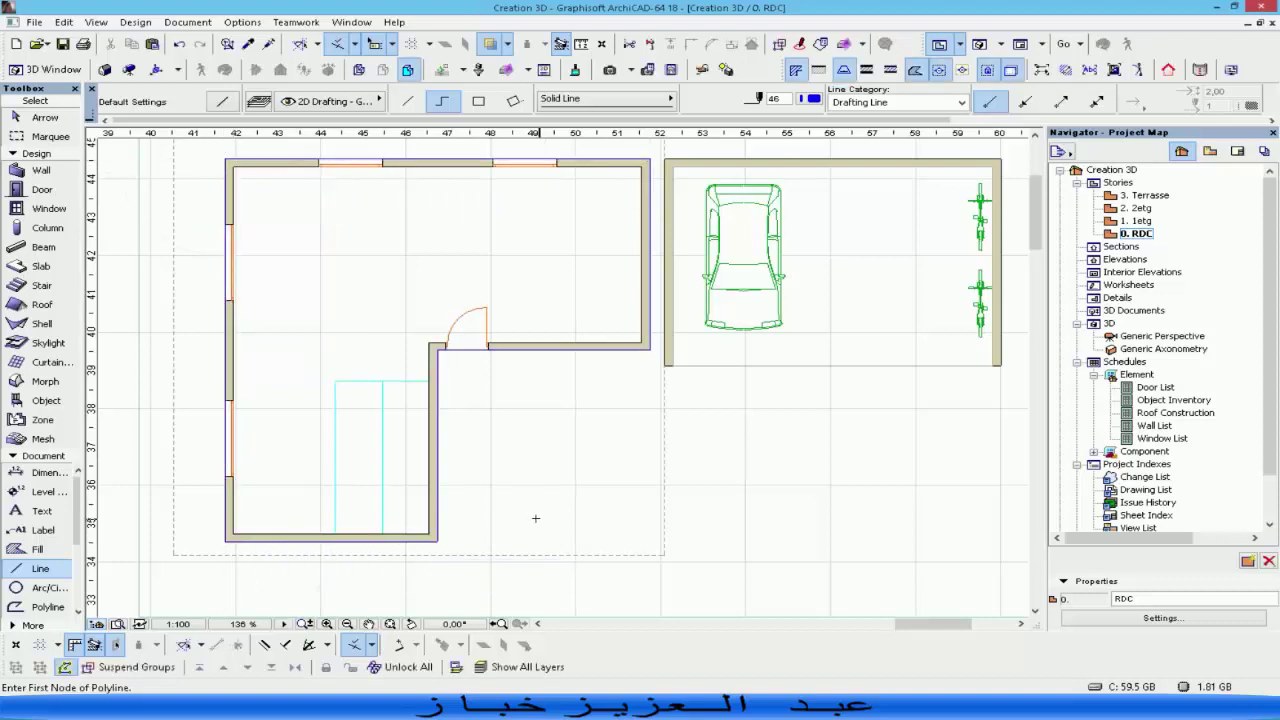
key(Escape)
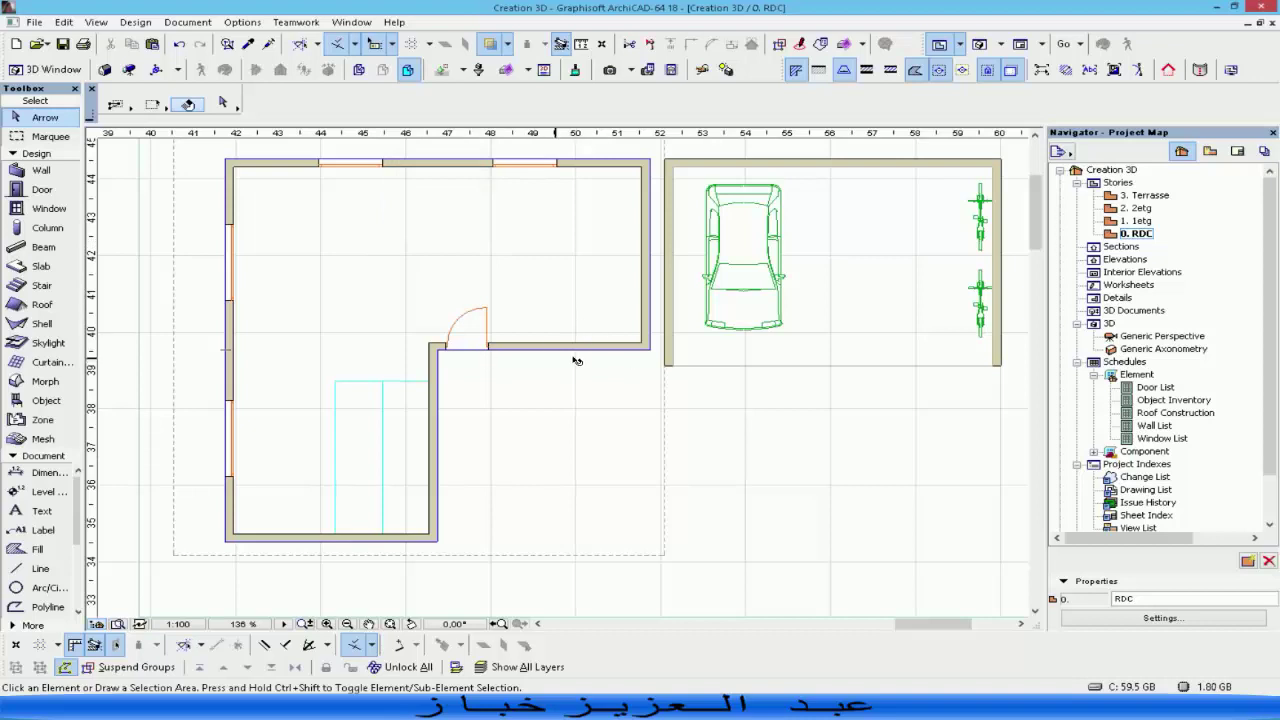
Select the grouped outline lines of the carport, change their pen to blue, and deselect them.
middle_drag(574, 360, 529, 377)
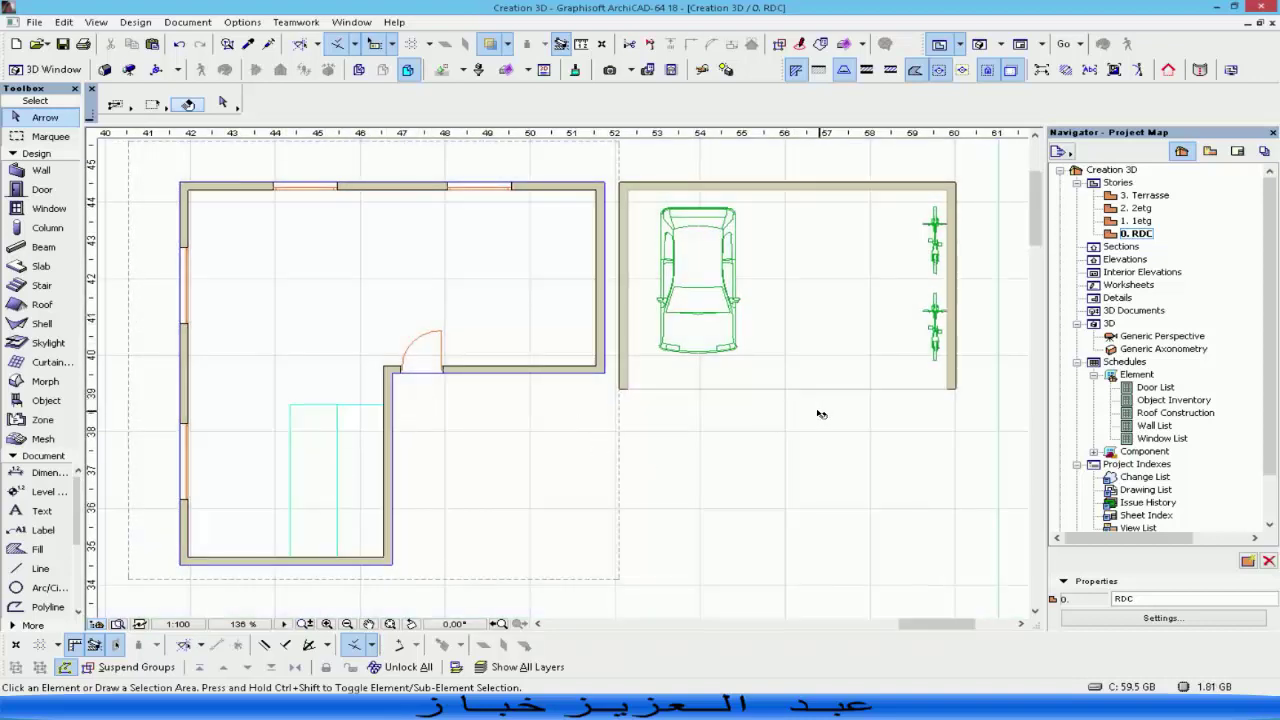
click(775, 389)
click(805, 98)
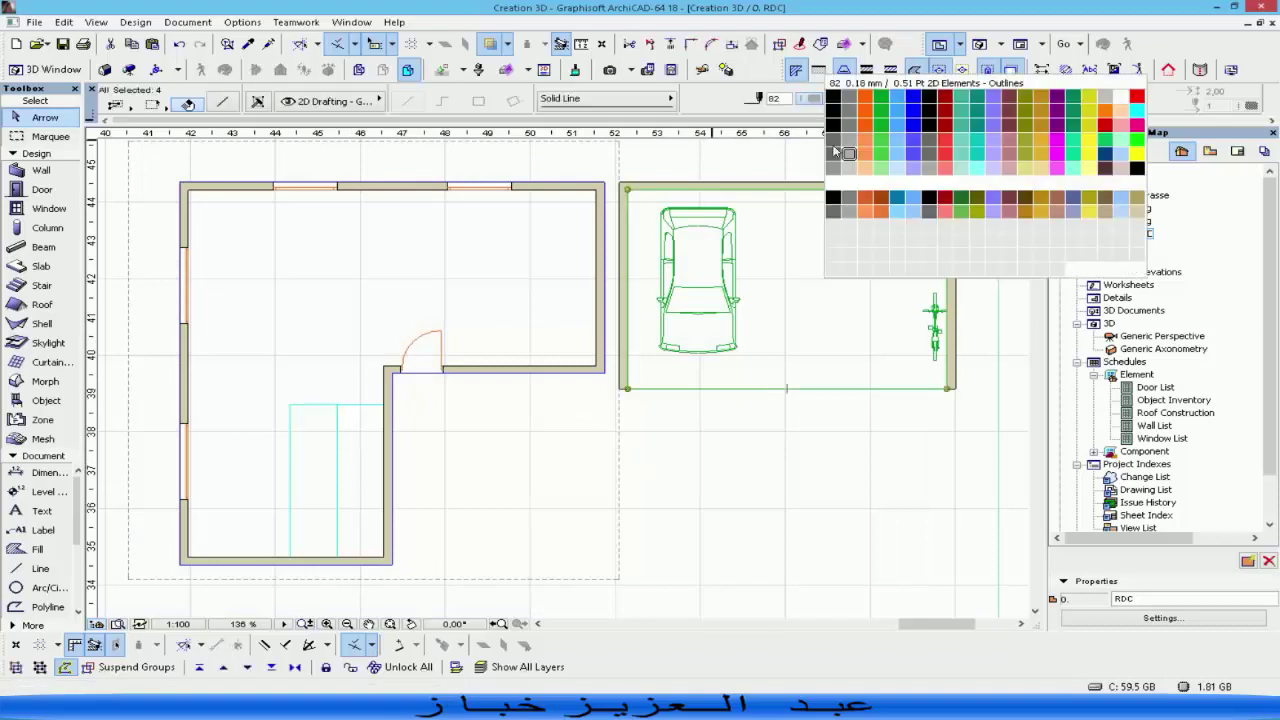
click(914, 112)
key(Escape)
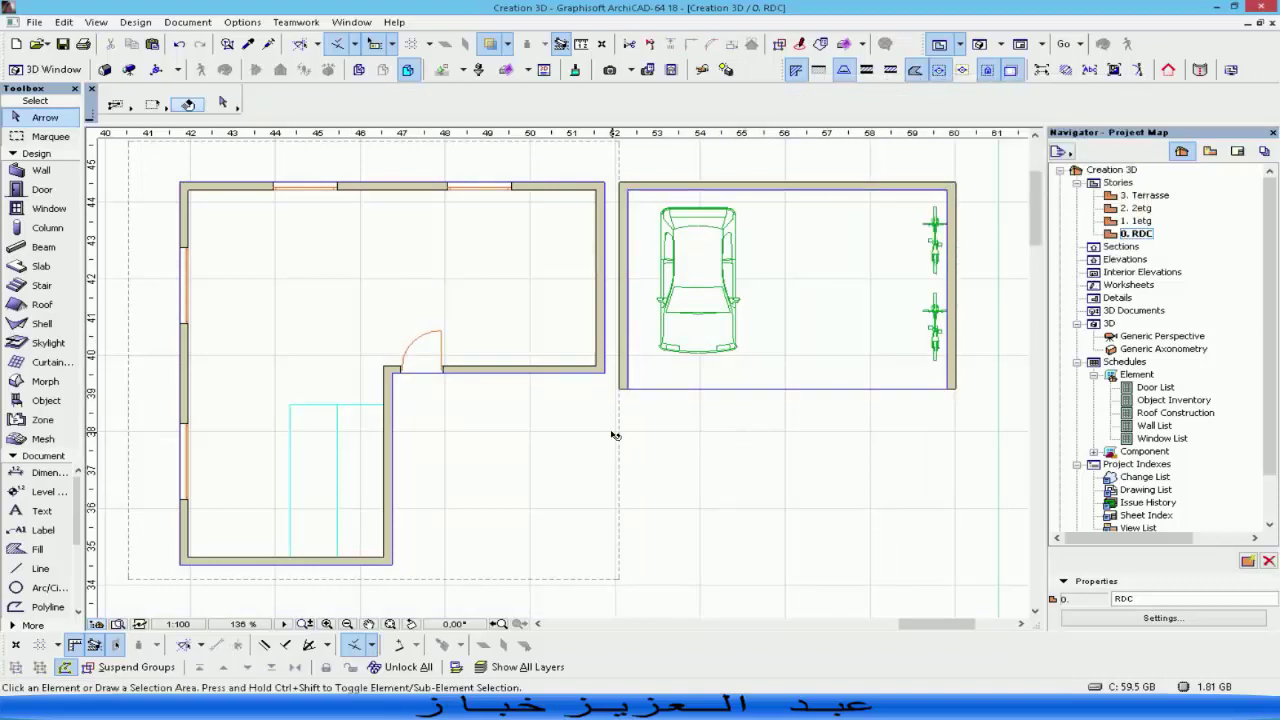
Try to cut a hole in the large surrounding slab along the building's interior wall faces.
scroll(615, 435, down, 2)
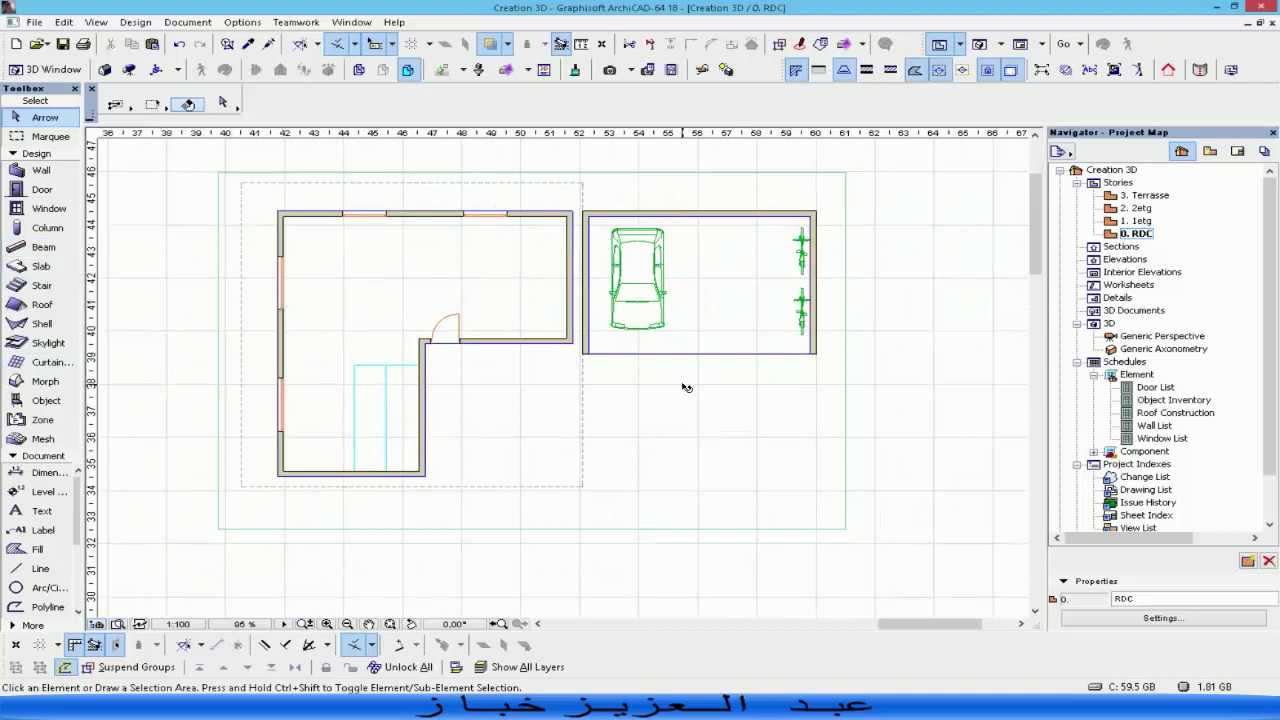
click(731, 441)
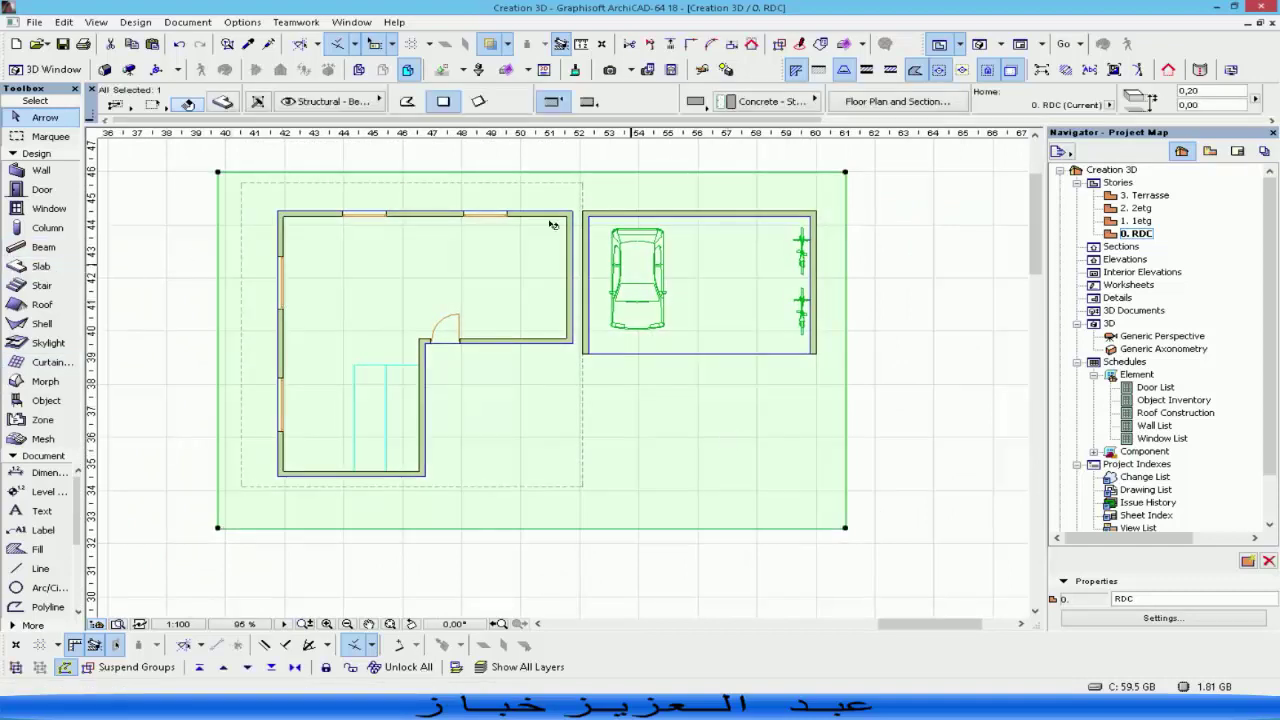
click(30, 266)
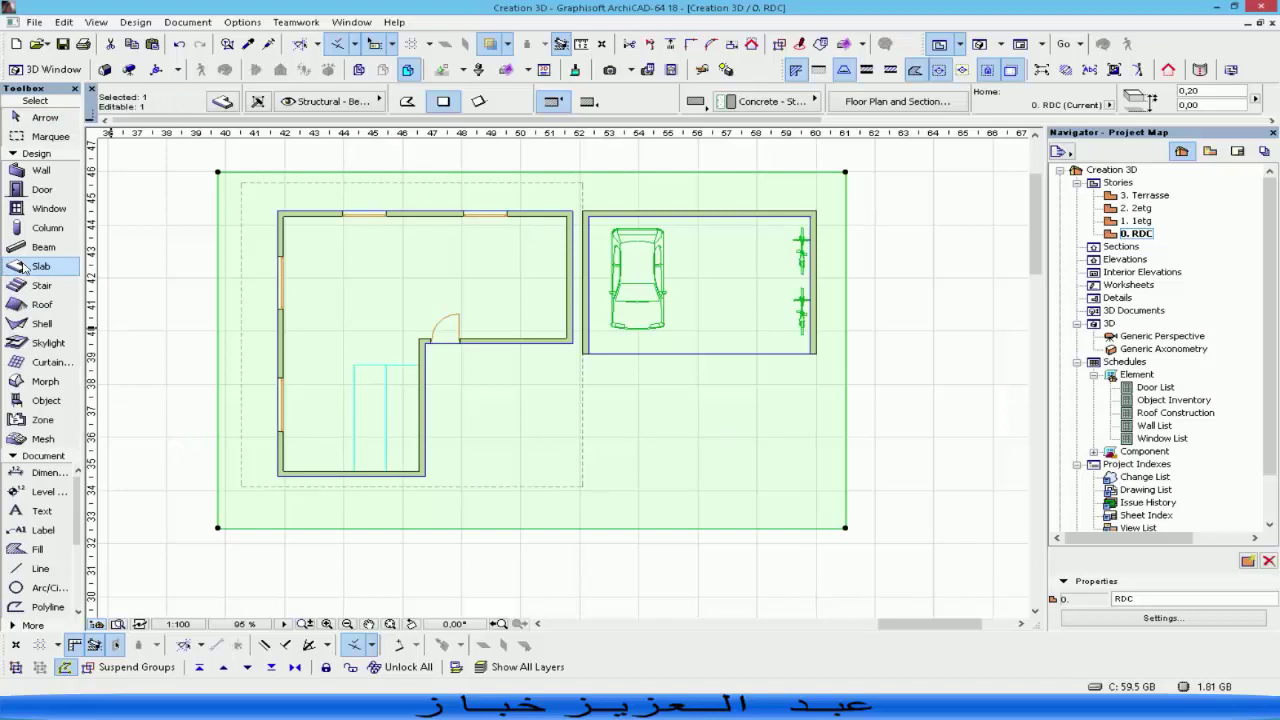
click(330, 265)
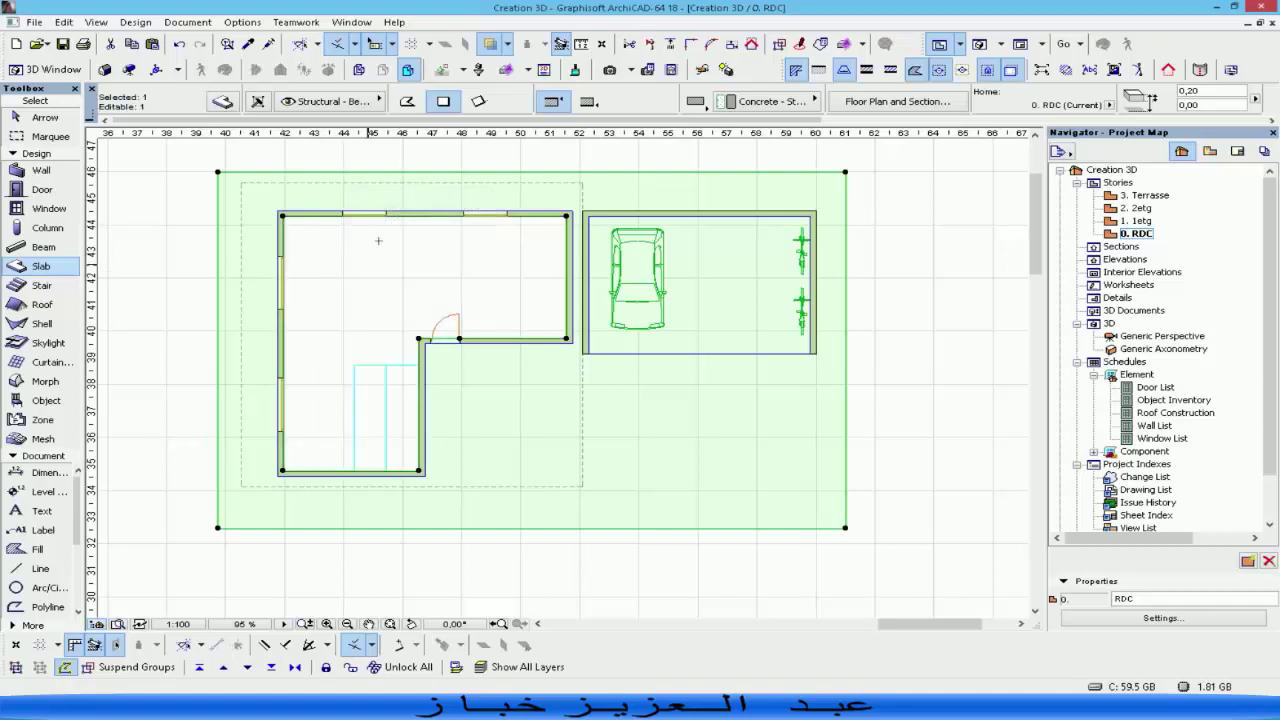
scroll(278, 206, up, 4)
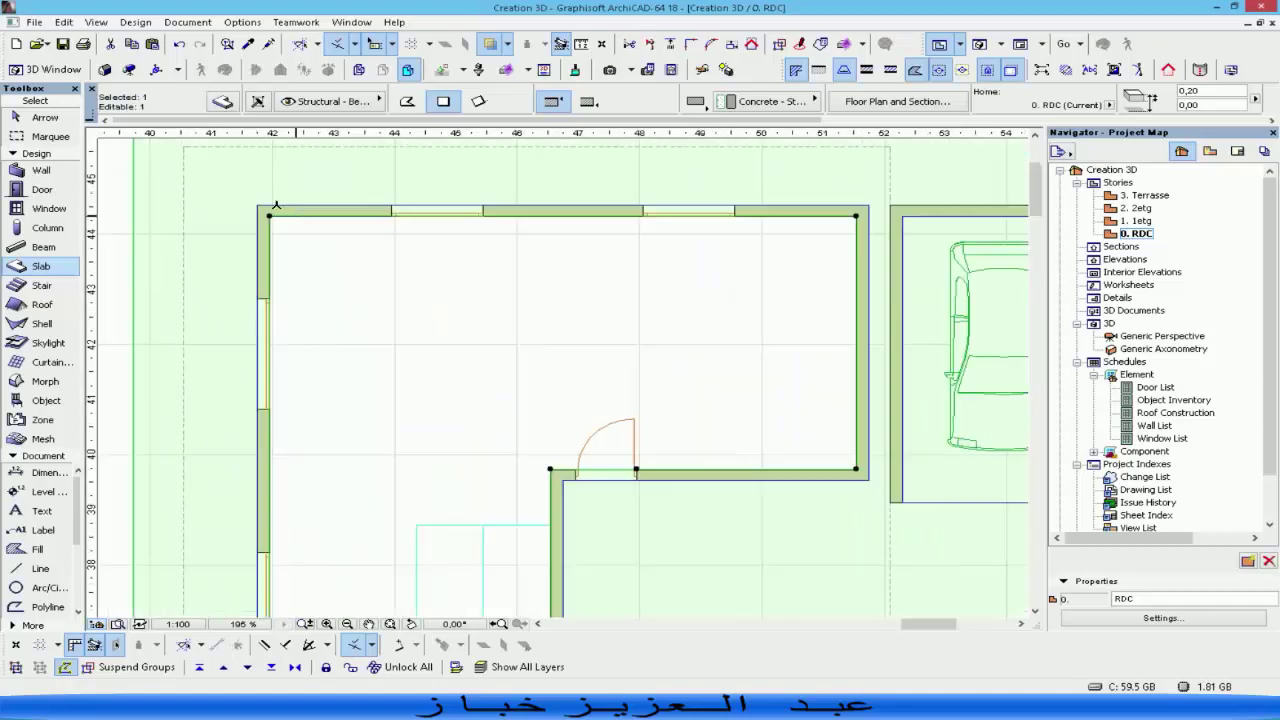
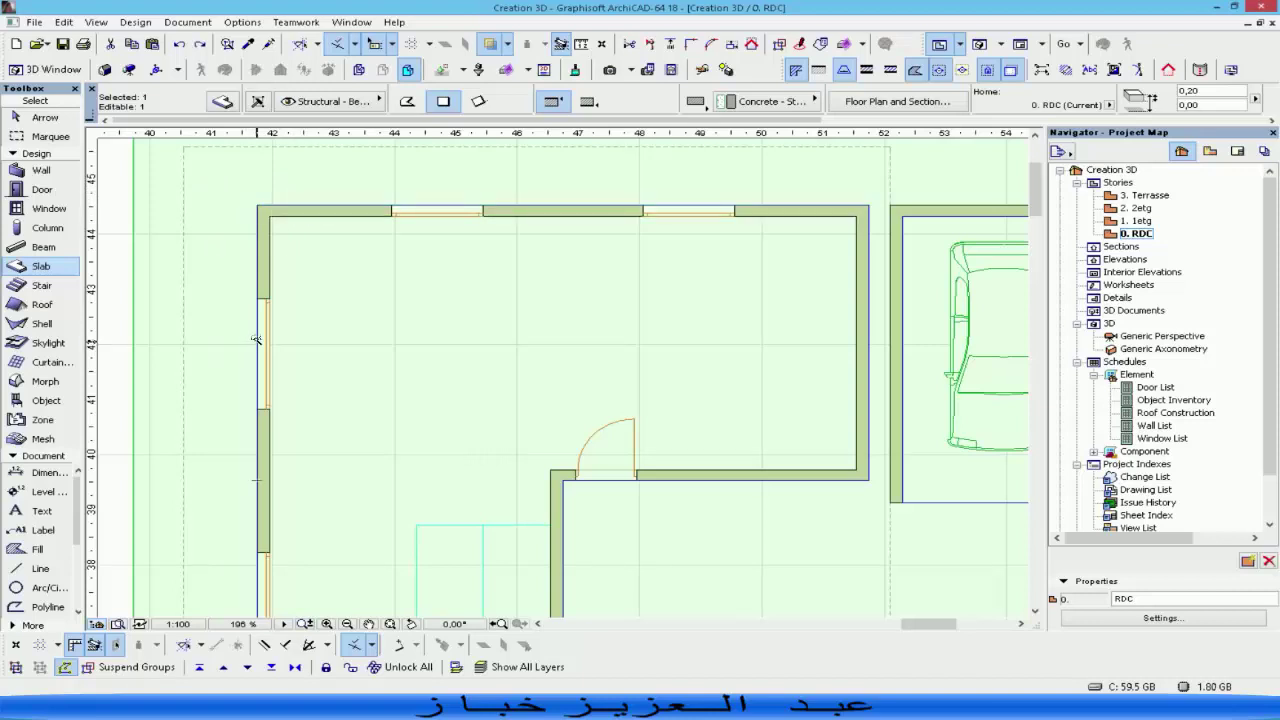
Try cutting holes in the large slab within the building's west exterior wall and at the door opening.
scroll(346, 291, down, 3)
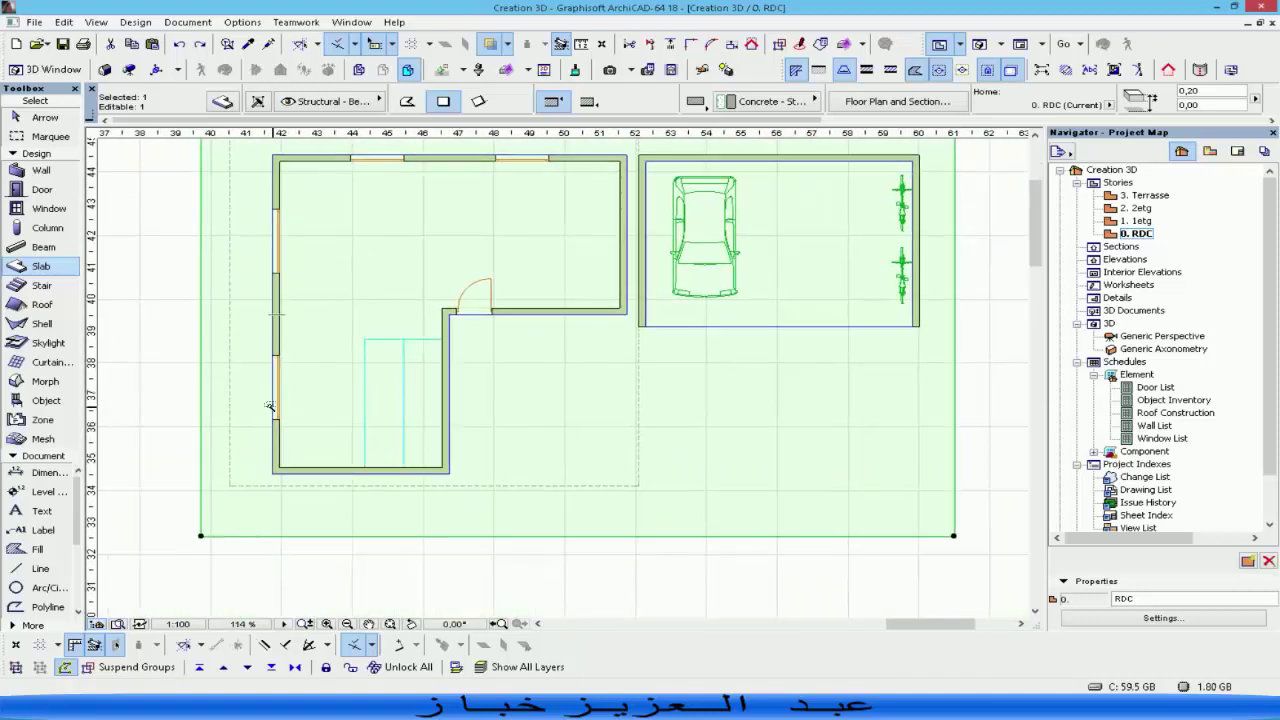
scroll(272, 407, up, 5)
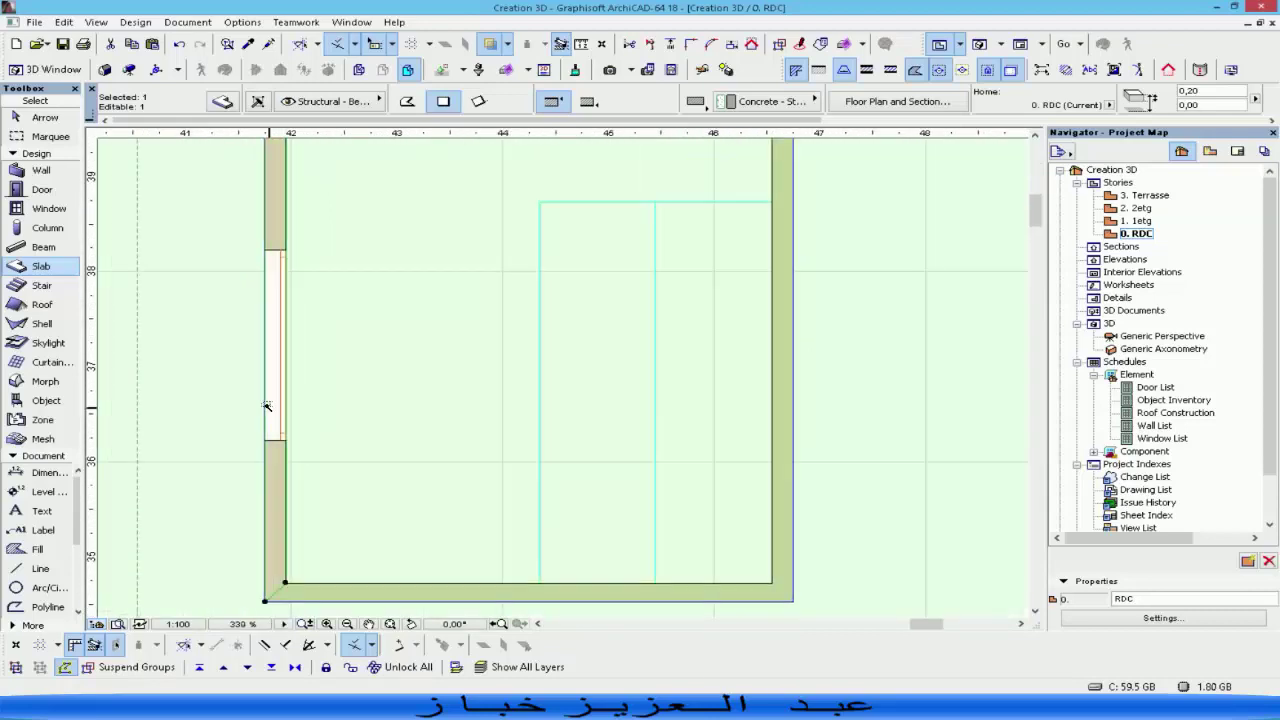
scroll(526, 483, down, 6)
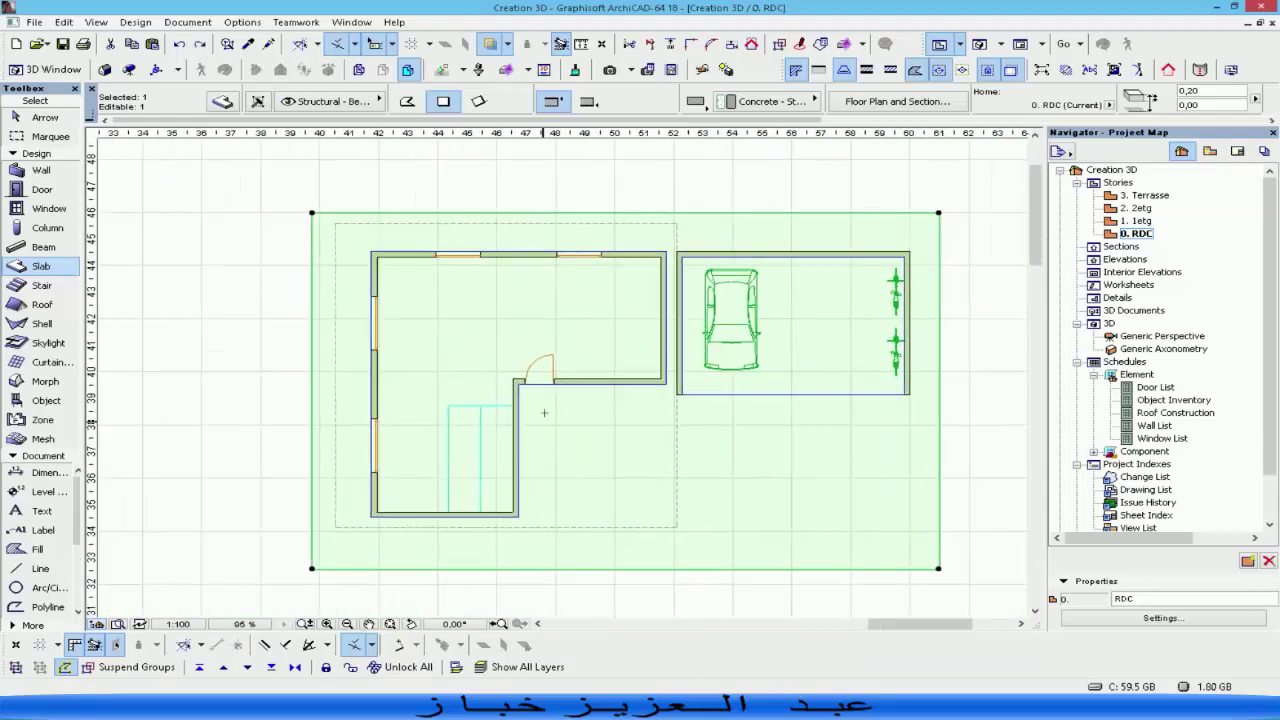
scroll(537, 383, up, 5)
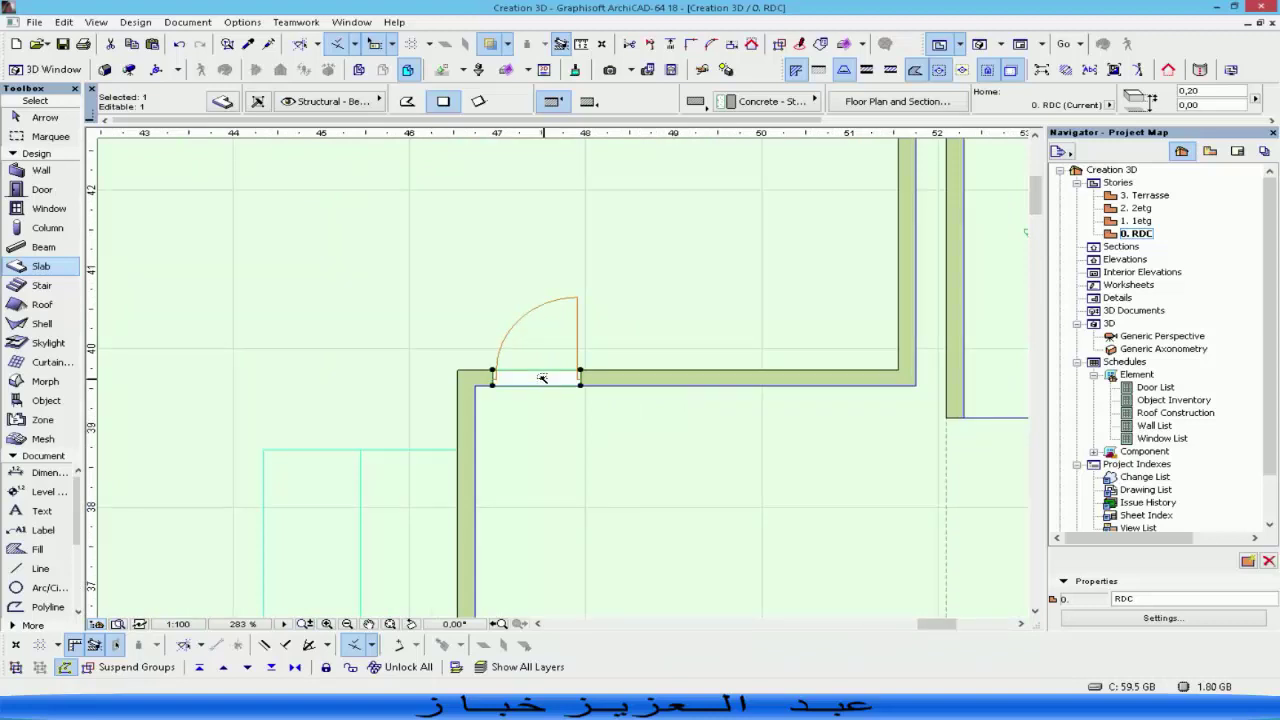
scroll(543, 378, down, 7)
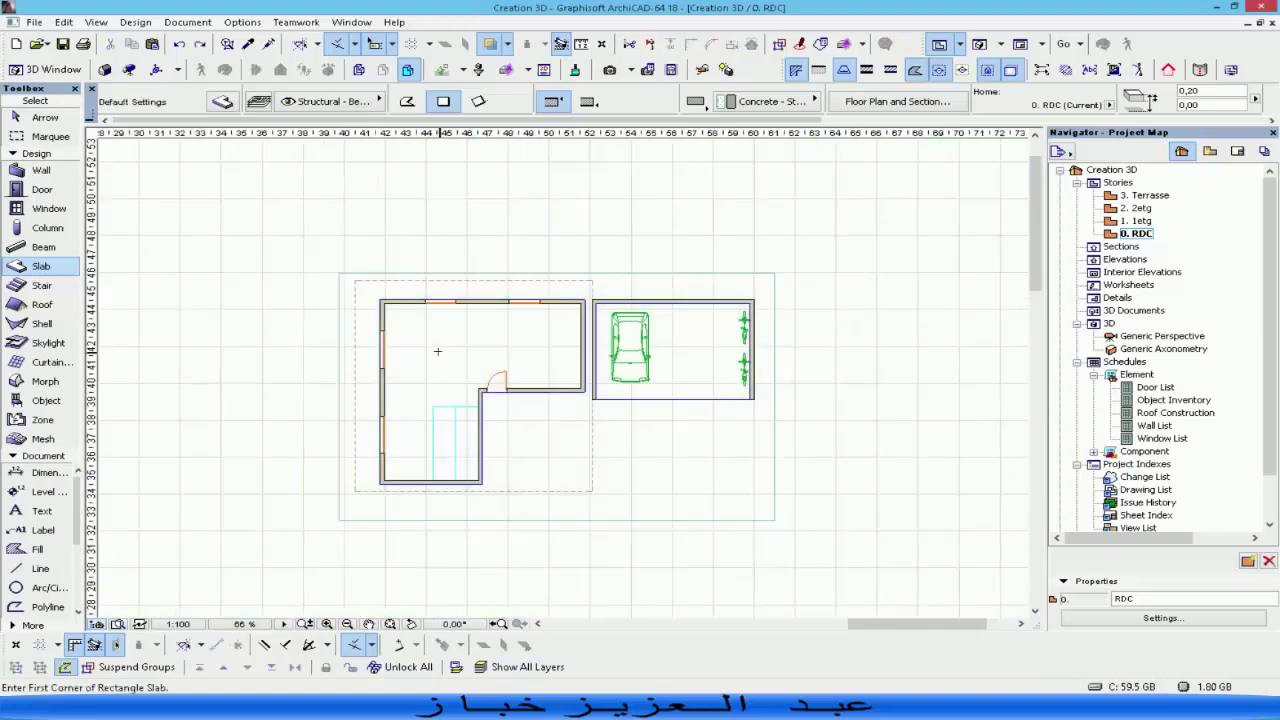
Cut holes in the large surrounding slab along the interior outlines of the building and the carport.
click(342, 325)
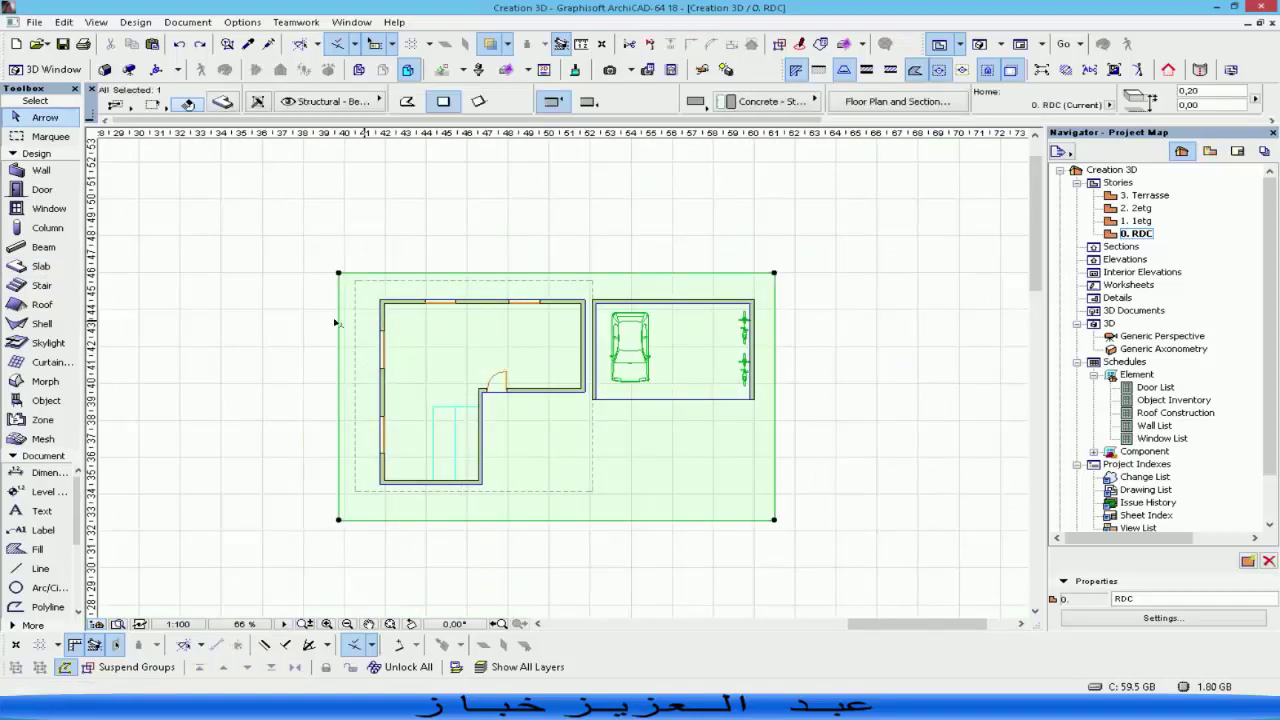
click(41, 265)
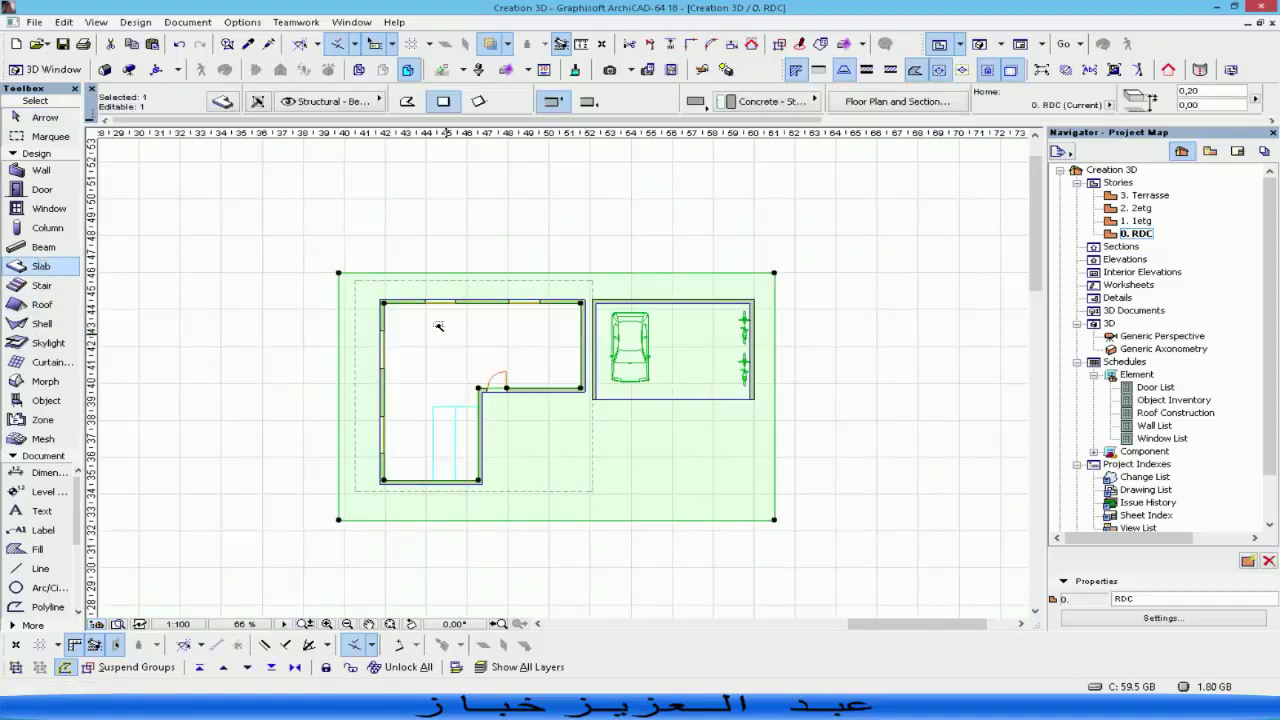
key(Escape)
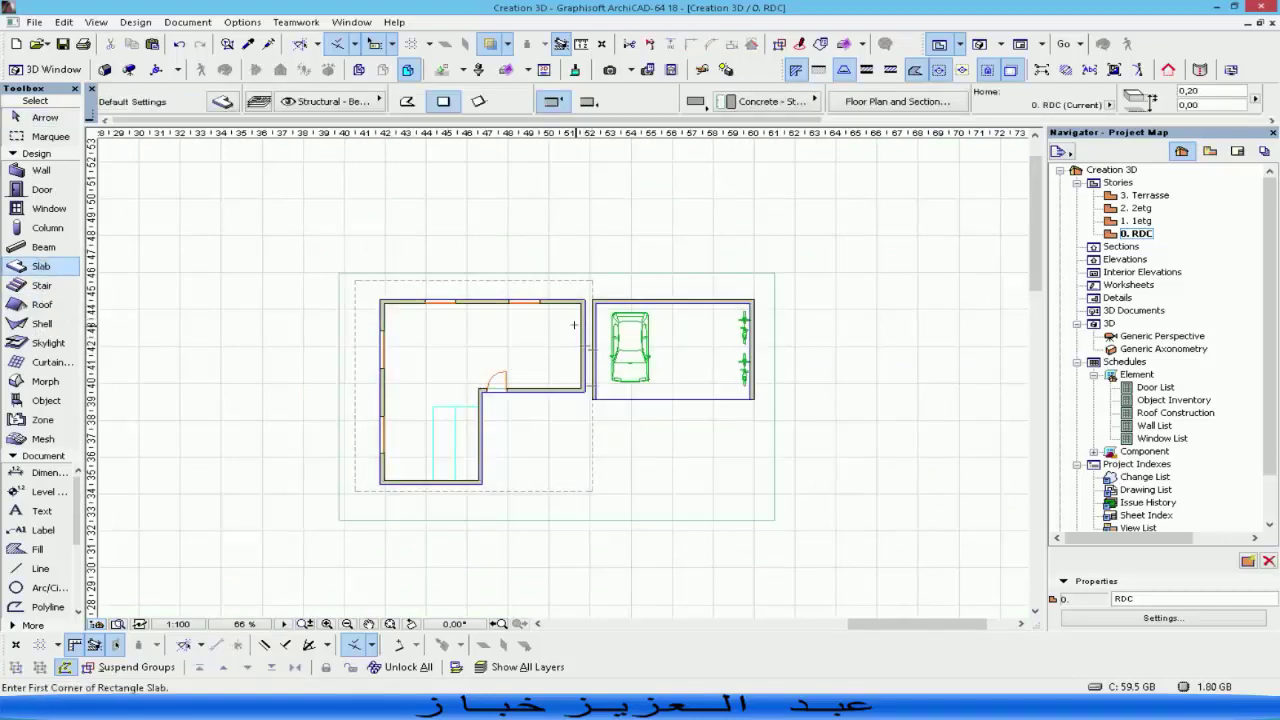
shift+click(558, 481)
Move the two east corner nodes of the building's slab opening outward to the exterior wall corners.
scroll(592, 297, up, 7)
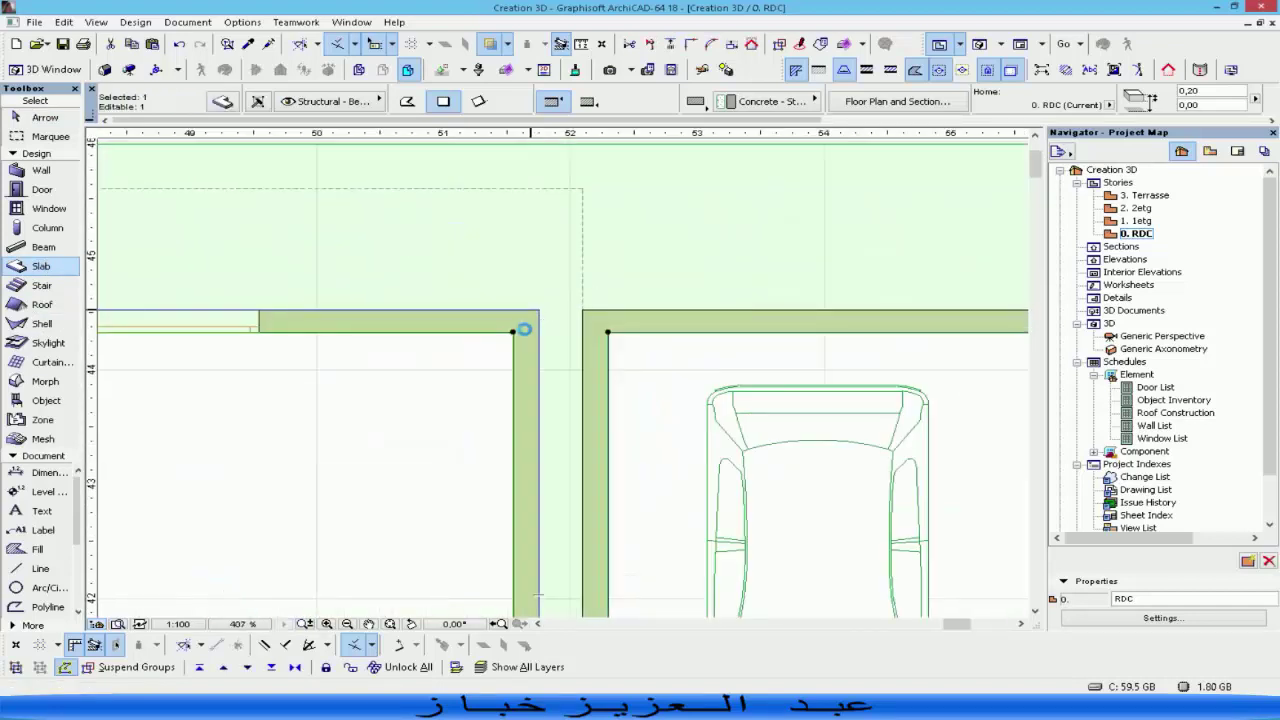
click(514, 327)
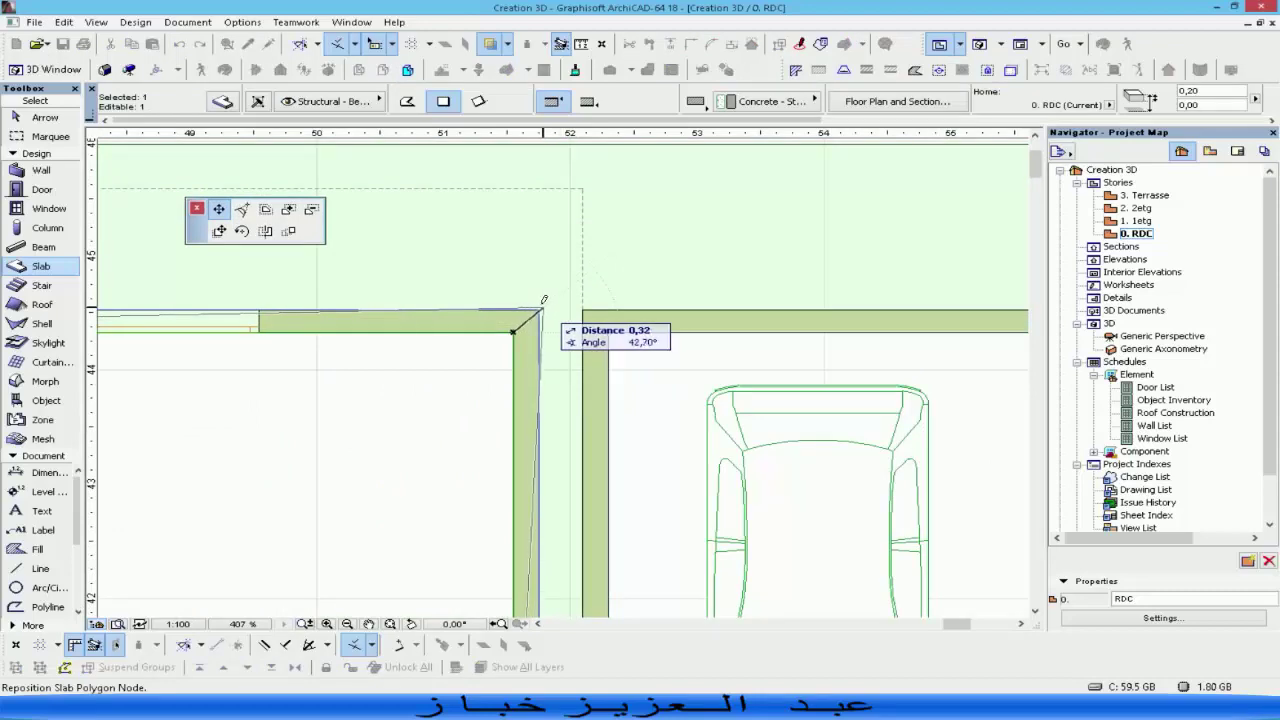
click(538, 308)
scroll(540, 305, down, 7)
scroll(498, 333, up, 7)
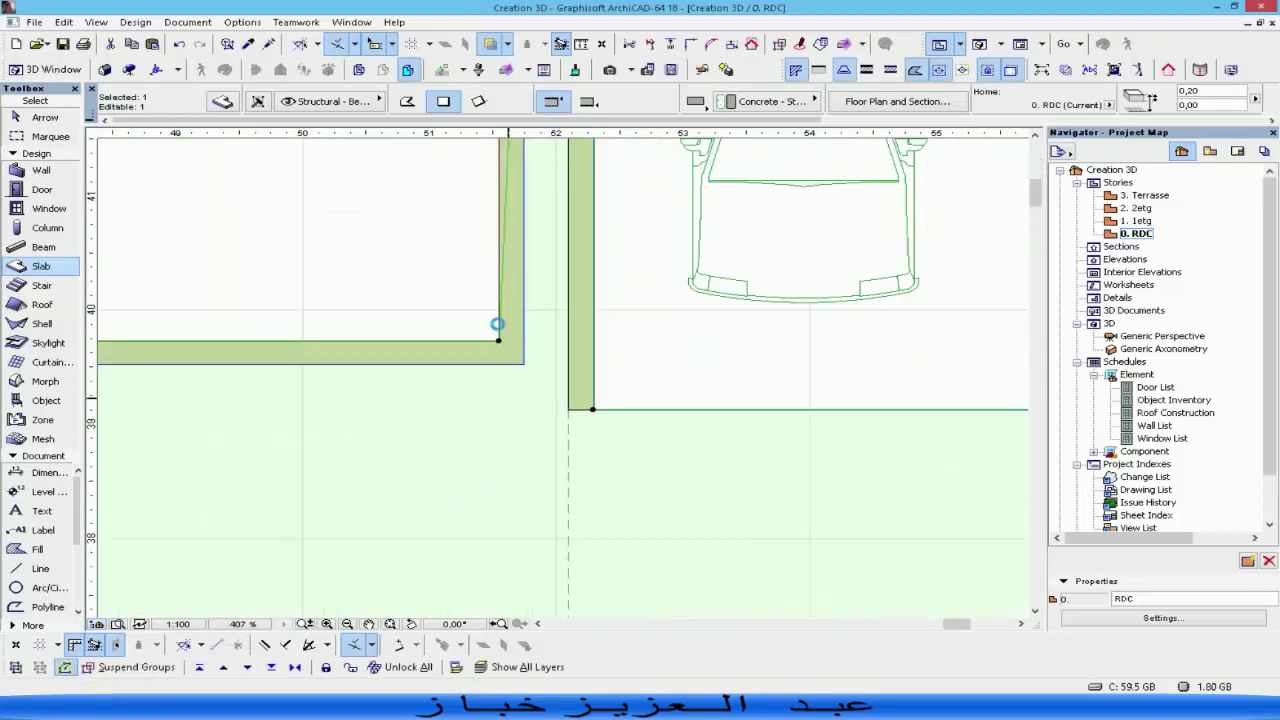
click(498, 333)
click(523, 363)
scroll(523, 363, down, 7)
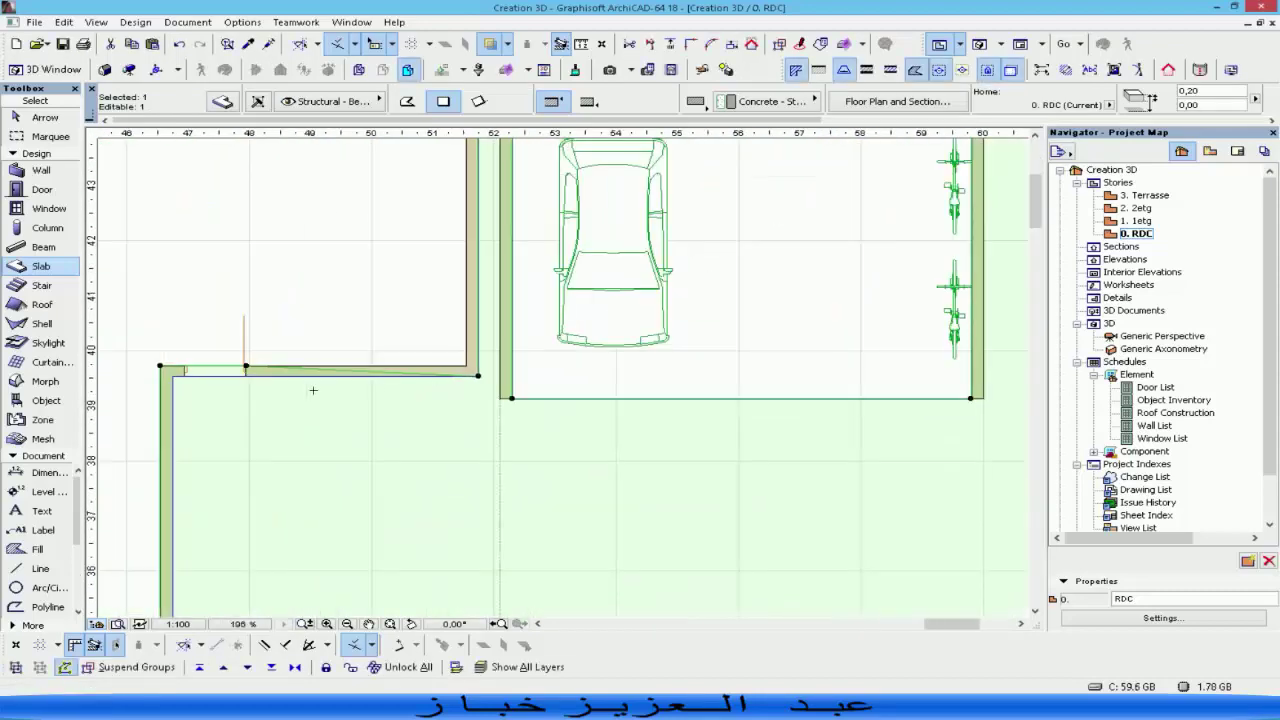
Merge the slab opening's node beside the door into its southeast corner and move the re-entrant corner node to the exterior wall corner.
scroll(391, 352, up, 7)
click(446, 343)
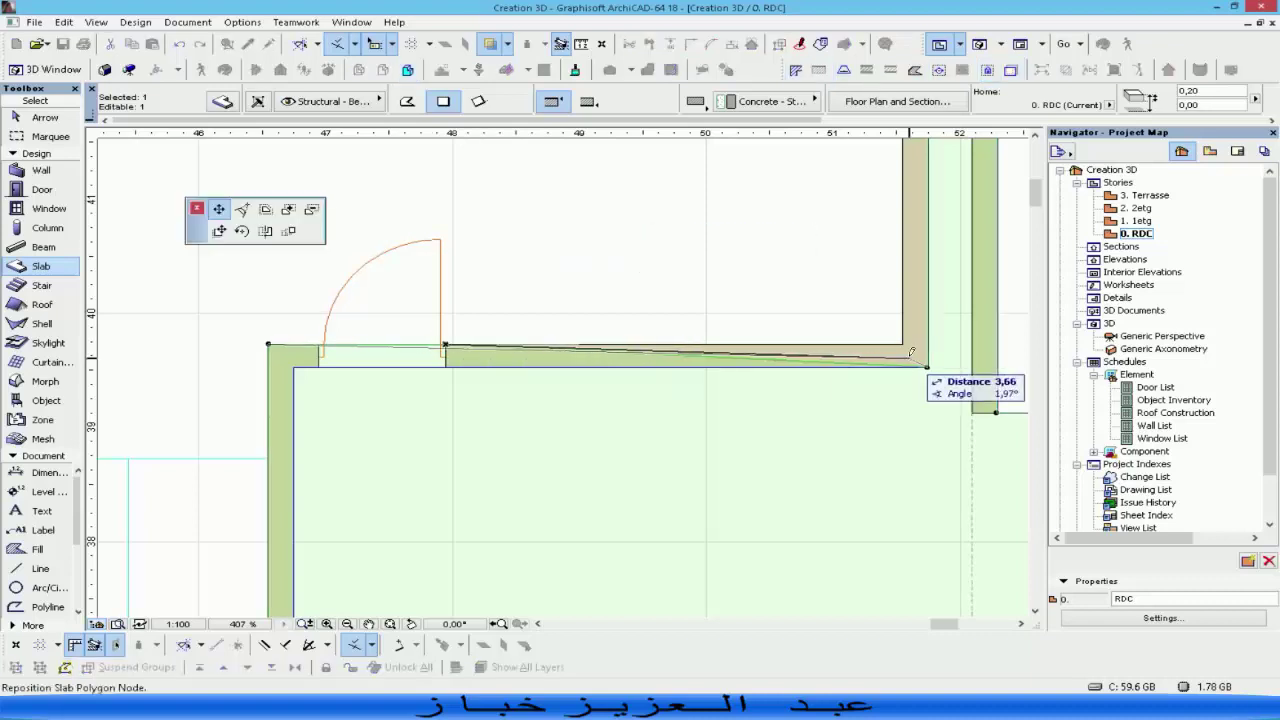
click(927, 367)
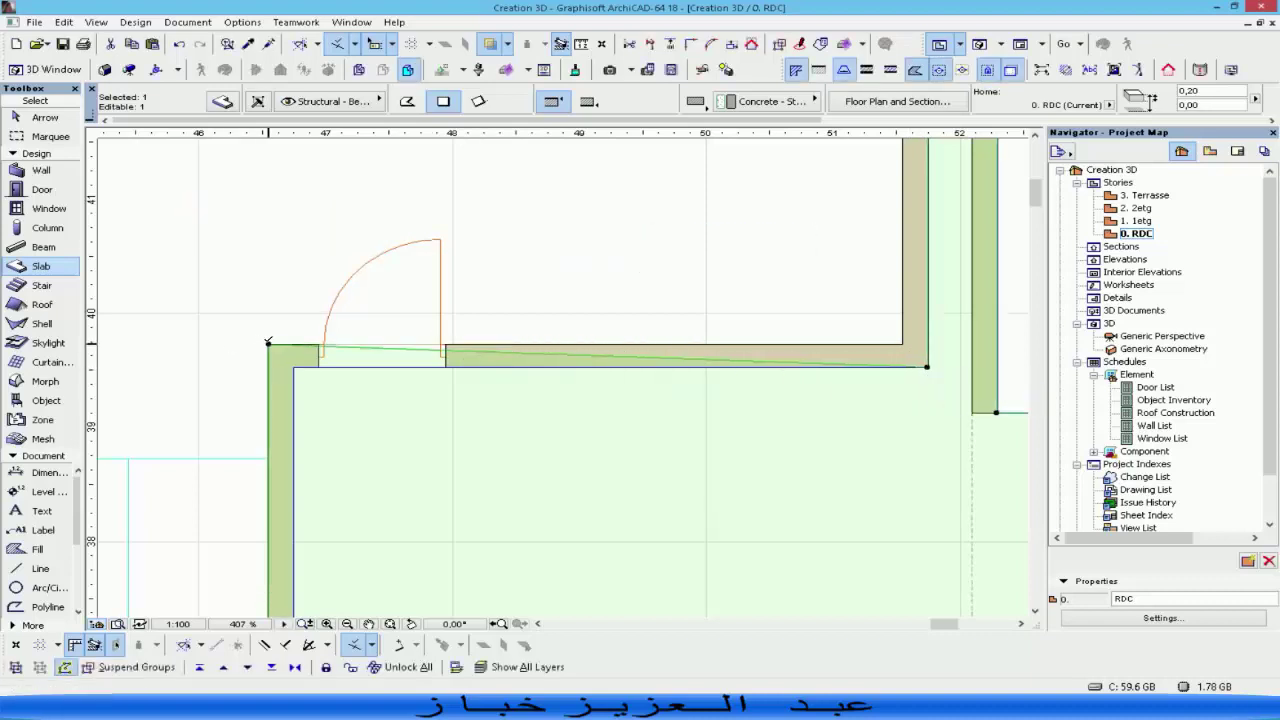
click(268, 344)
click(293, 367)
scroll(310, 372, down, 4)
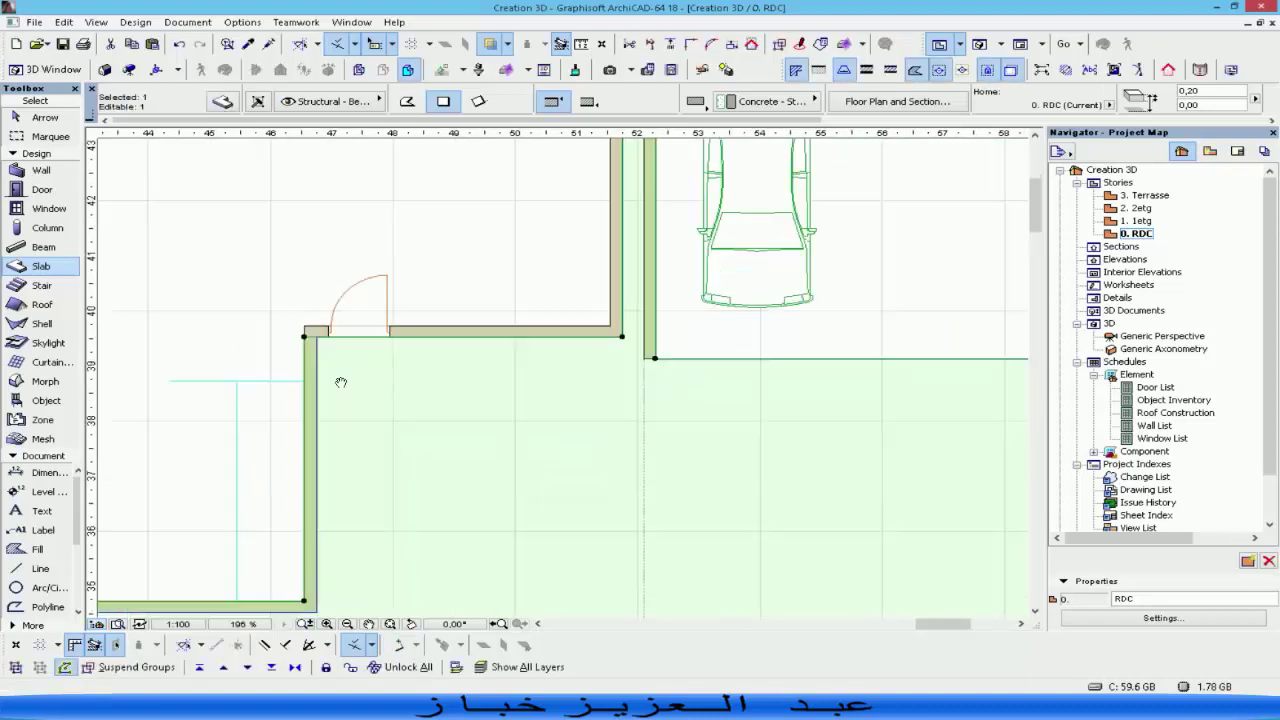
middle_drag(341, 382, 388, 229)
click(350, 181)
click(363, 182)
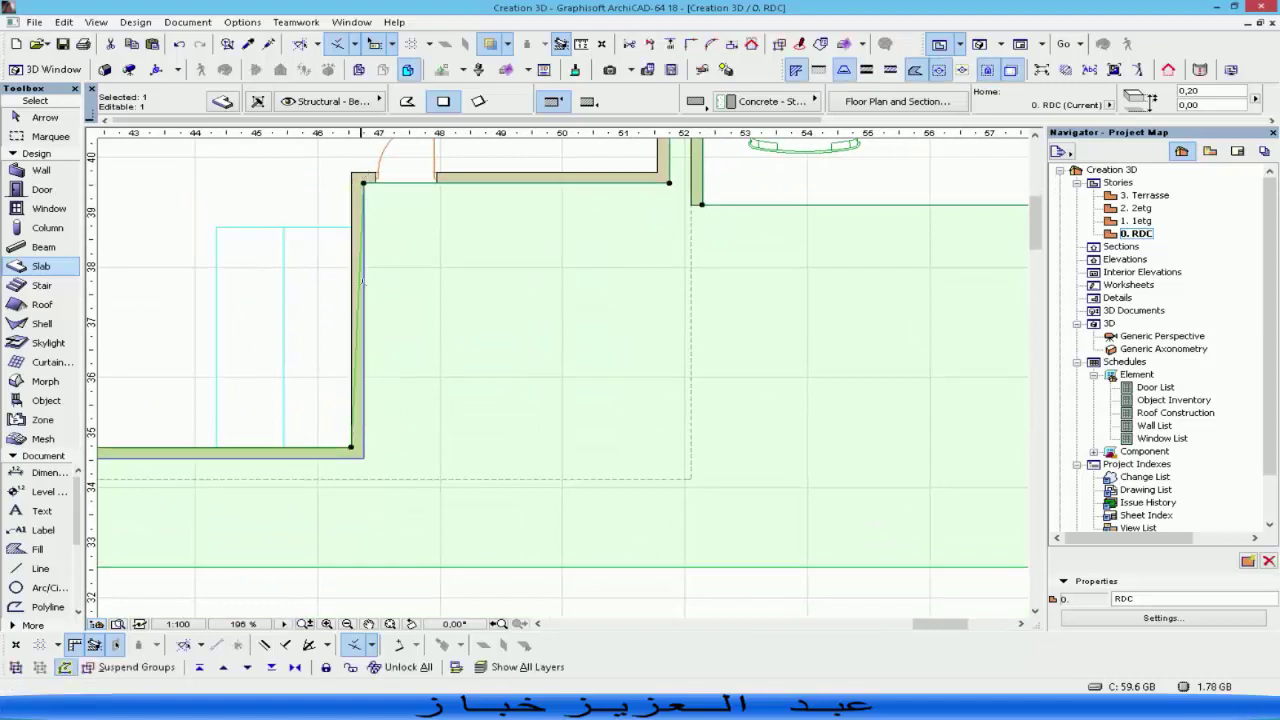
Move the slab opening's two south corner nodes at the stair wing outward to the exterior wall corners.
click(350, 446)
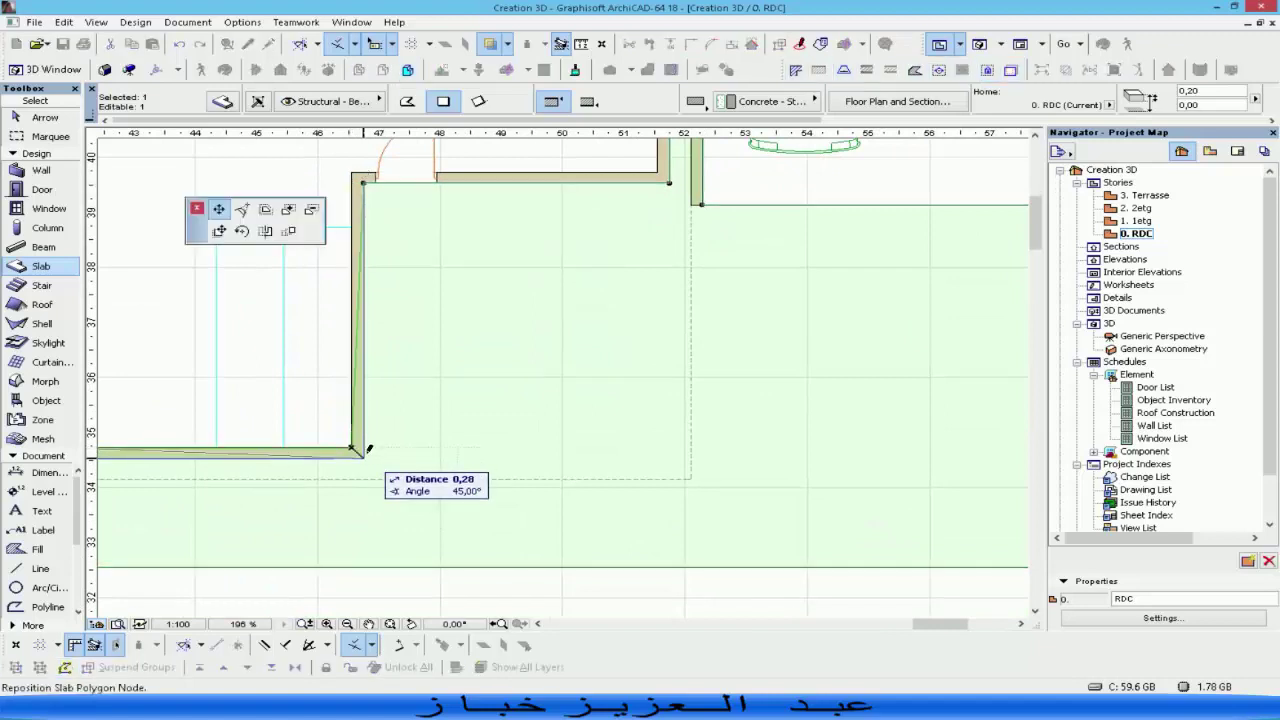
click(364, 458)
middle_drag(283, 440, 551, 437)
scroll(551, 437, down, 1)
scroll(551, 437, up, 6)
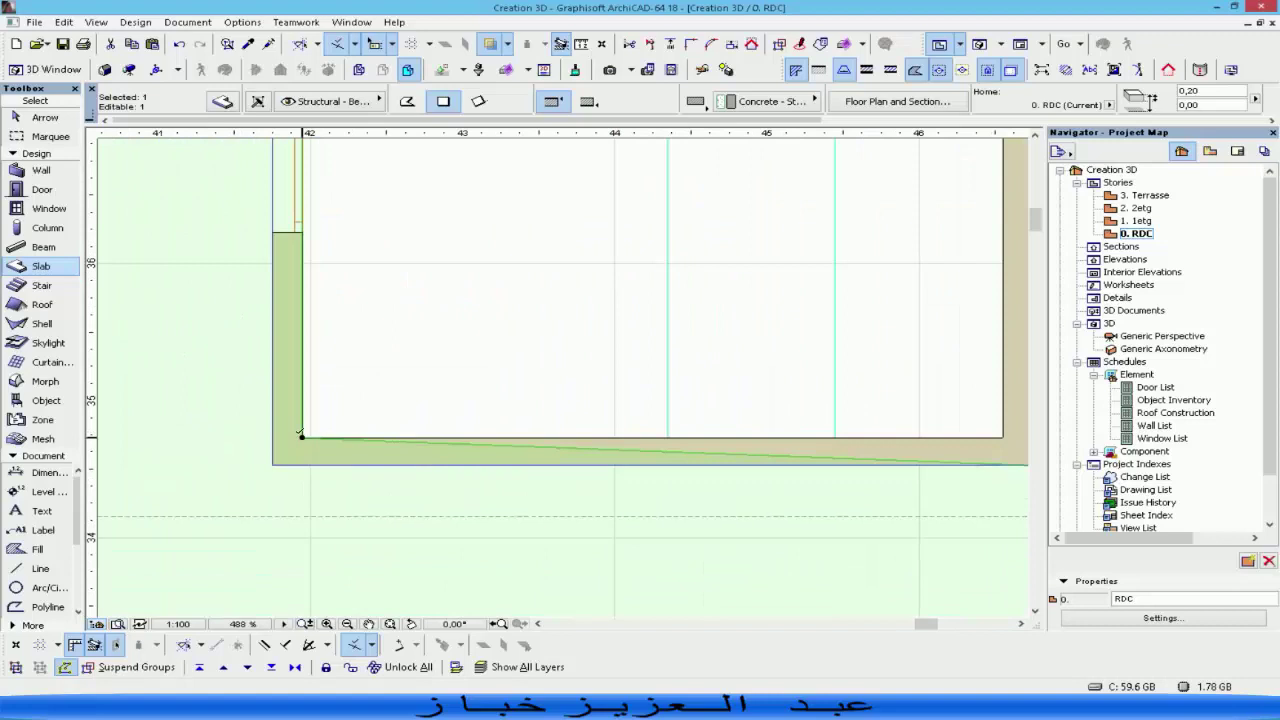
click(302, 437)
click(272, 465)
scroll(314, 408, down, 5)
Move the slab opening's northwest corner node to the building's exterior wall corner and deselect the slab.
middle_drag(313, 405, 364, 579)
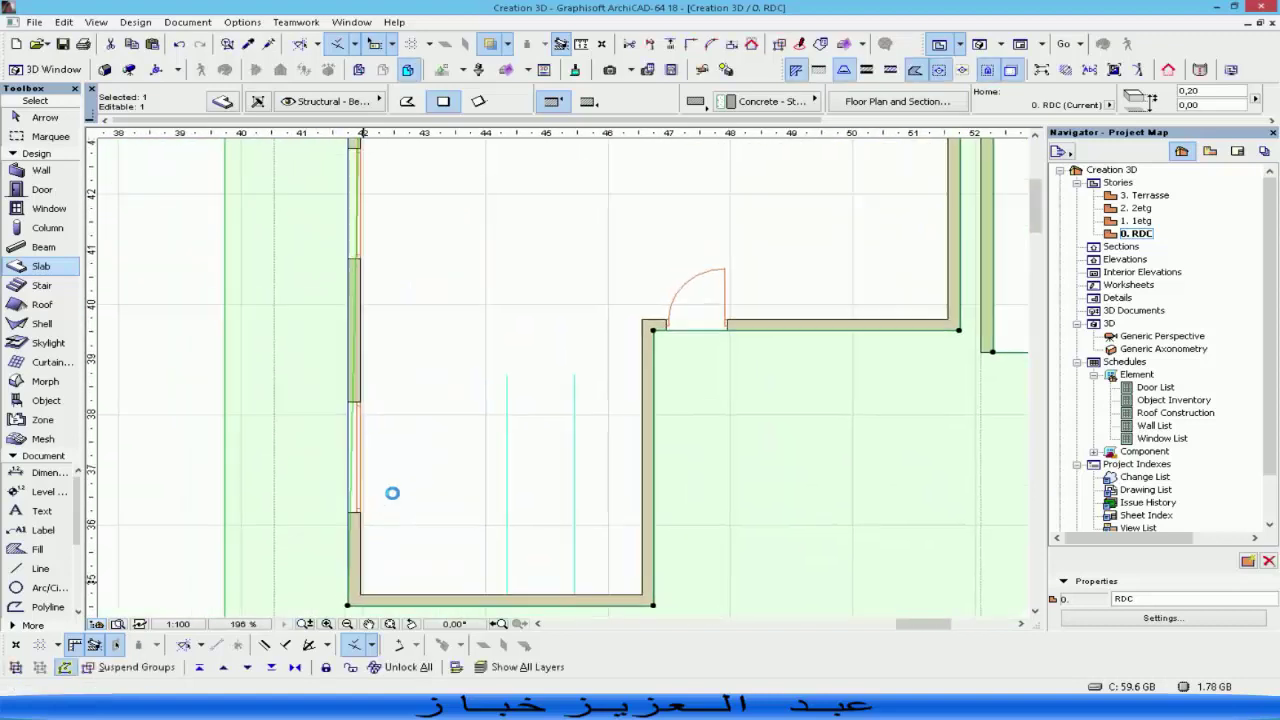
middle_drag(336, 181, 349, 386)
click(370, 268)
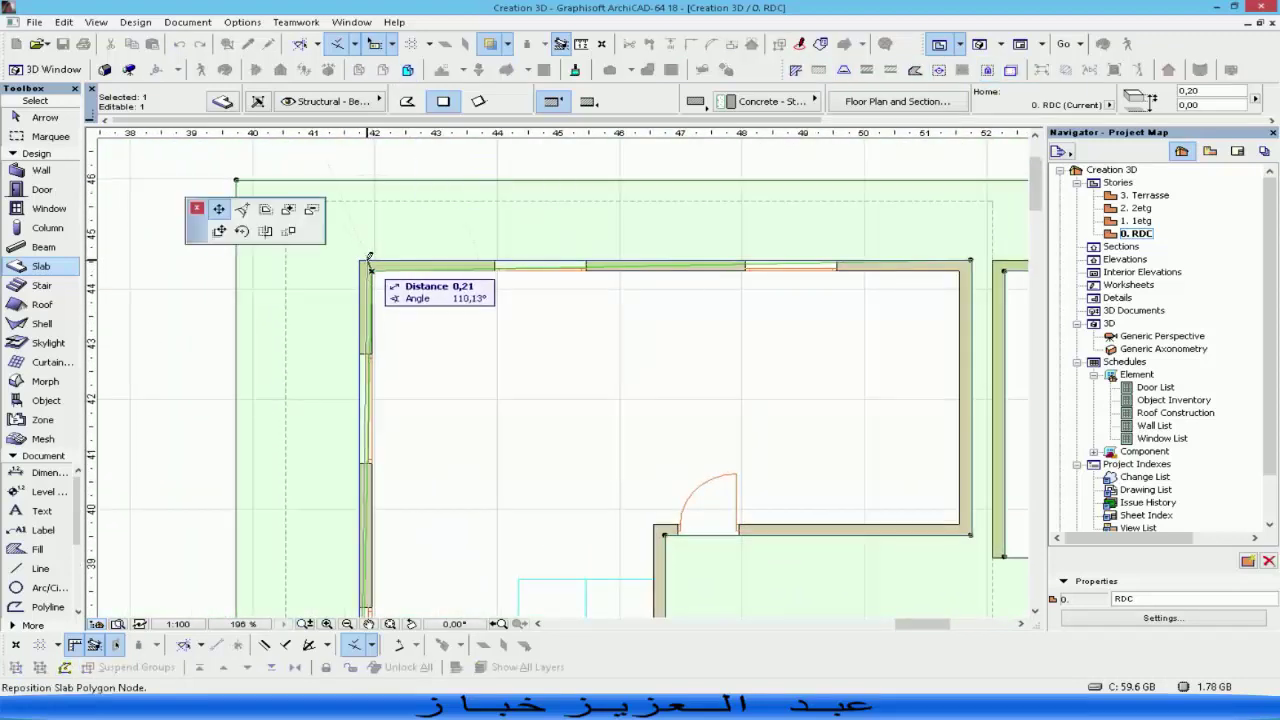
click(360, 257)
key(Escape)
scroll(757, 323, down, 3)
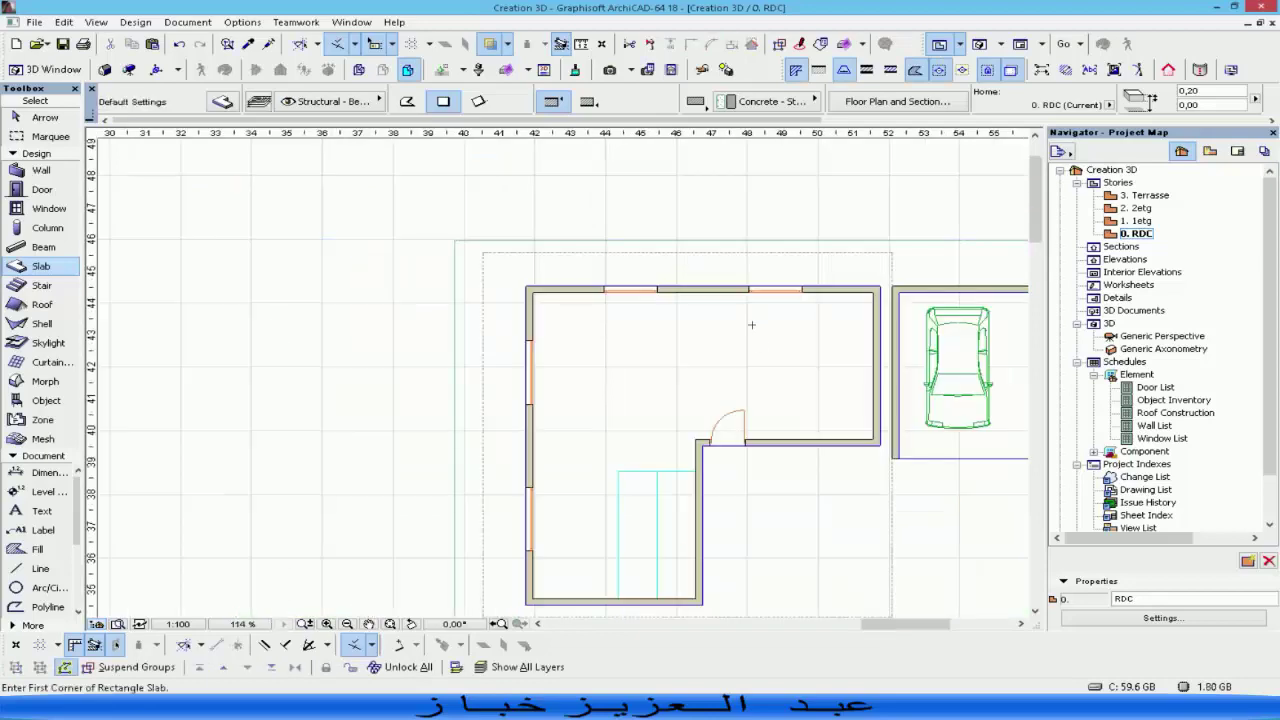
Select the large surrounding slab to examine its openings around the building and the carport, and deselect it.
middle_drag(760, 337, 477, 183)
key(Escape)
click(641, 349)
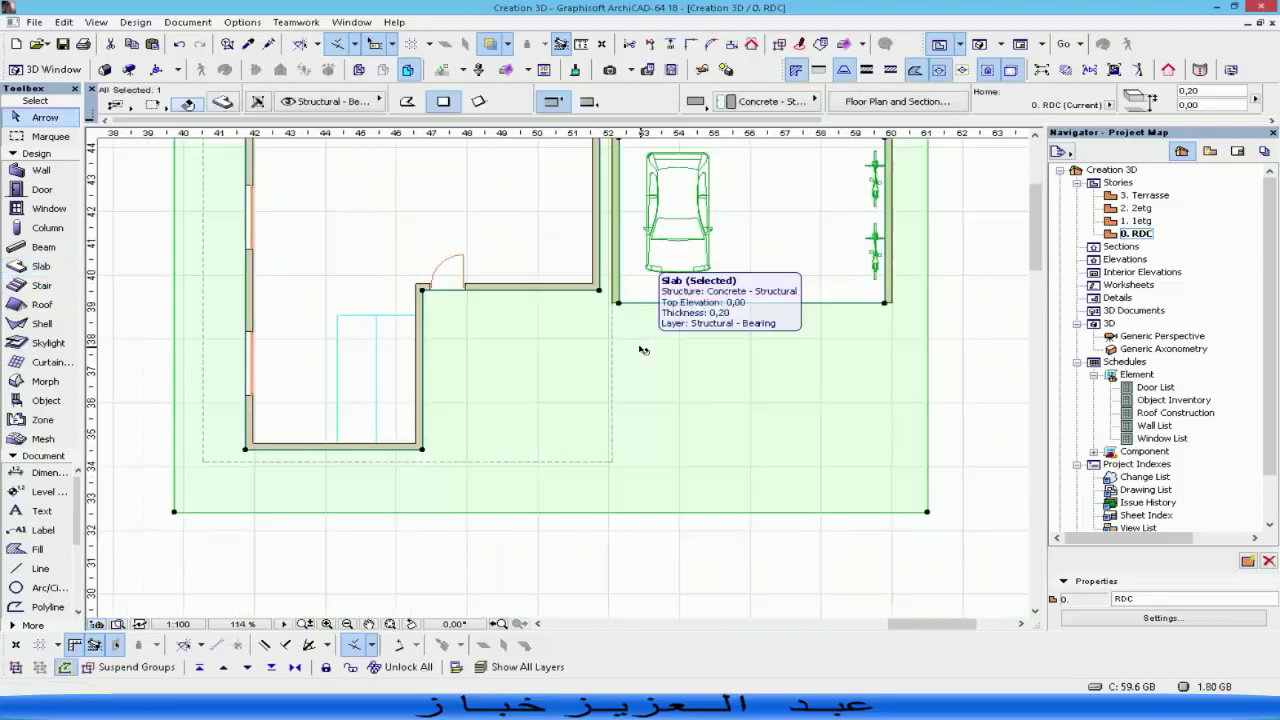
middle_drag(776, 271, 709, 429)
middle_drag(602, 462, 702, 347)
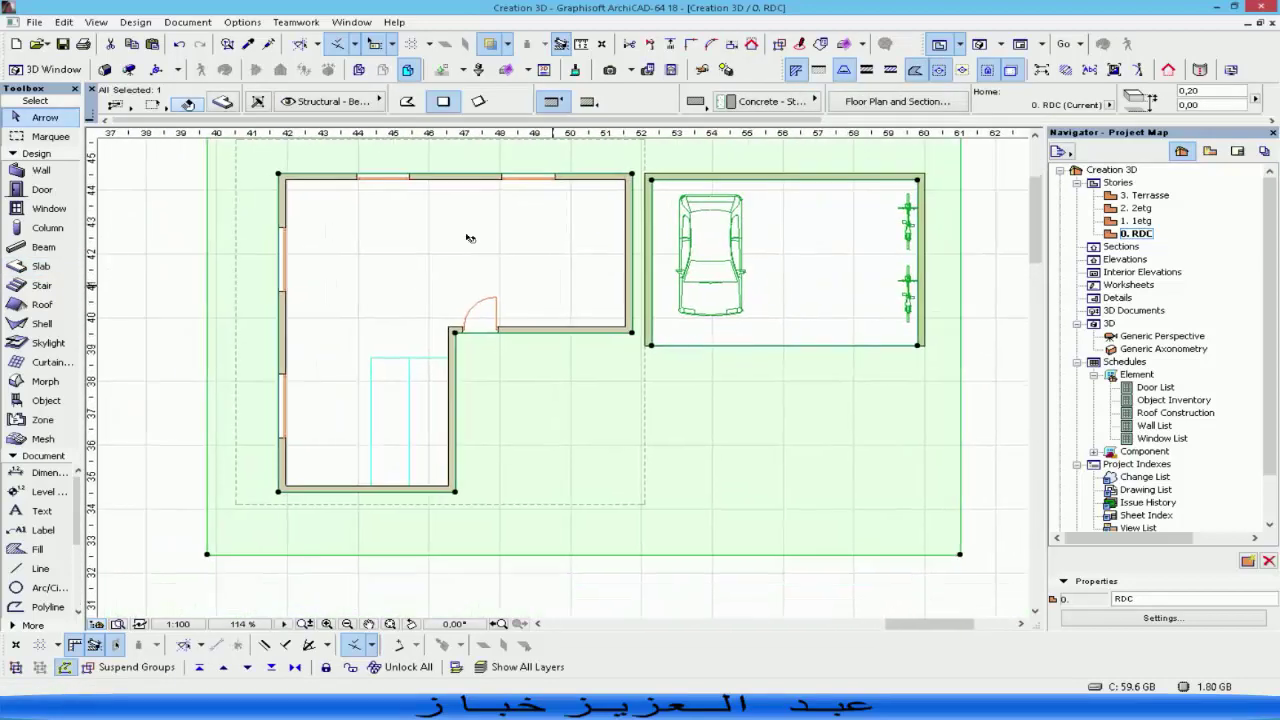
click(848, 307)
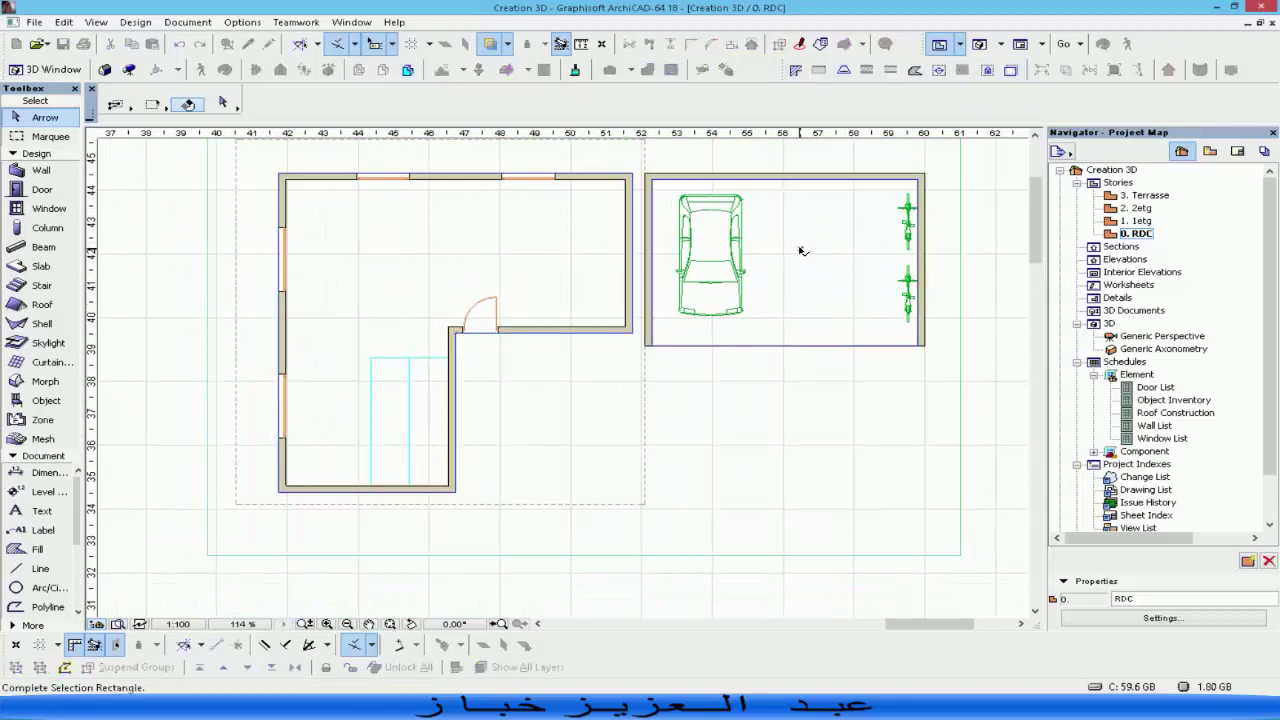
middle_drag(910, 280, 698, 300)
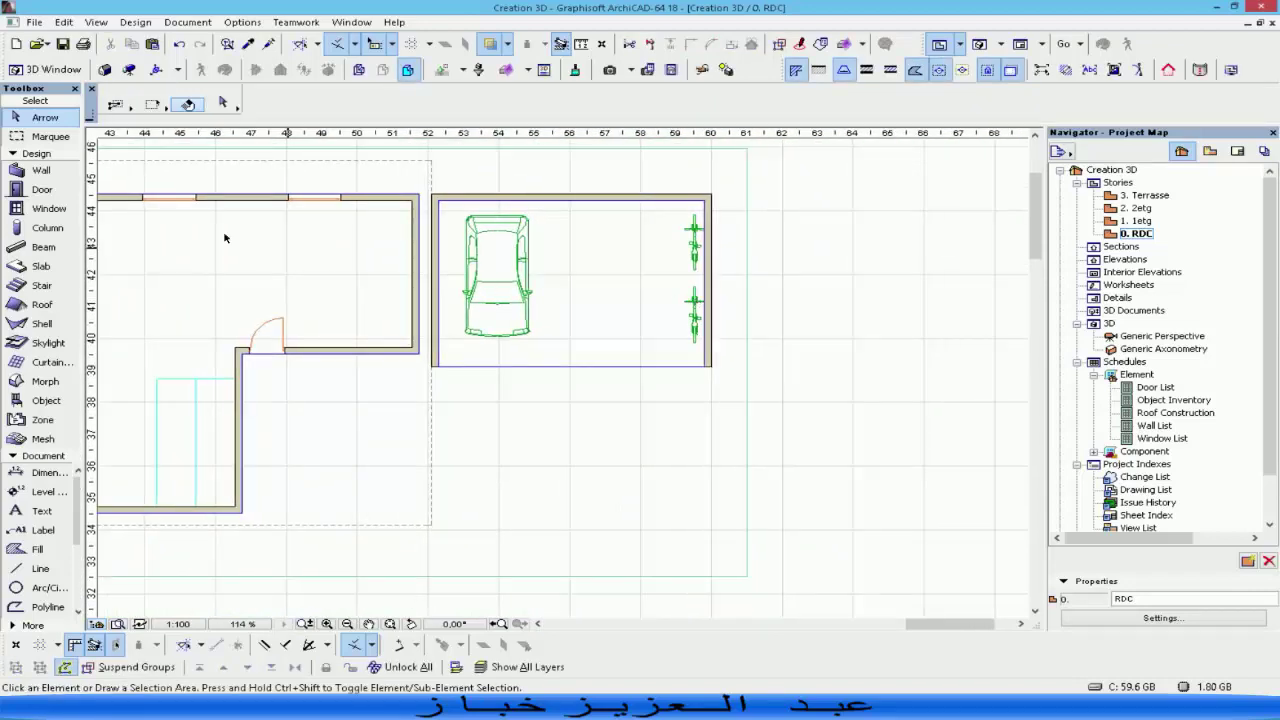
Select the four blue outline lines of the carport and delete them.
click(42, 266)
scroll(765, 263, up, 4)
middle_drag(765, 263, 1022, 393)
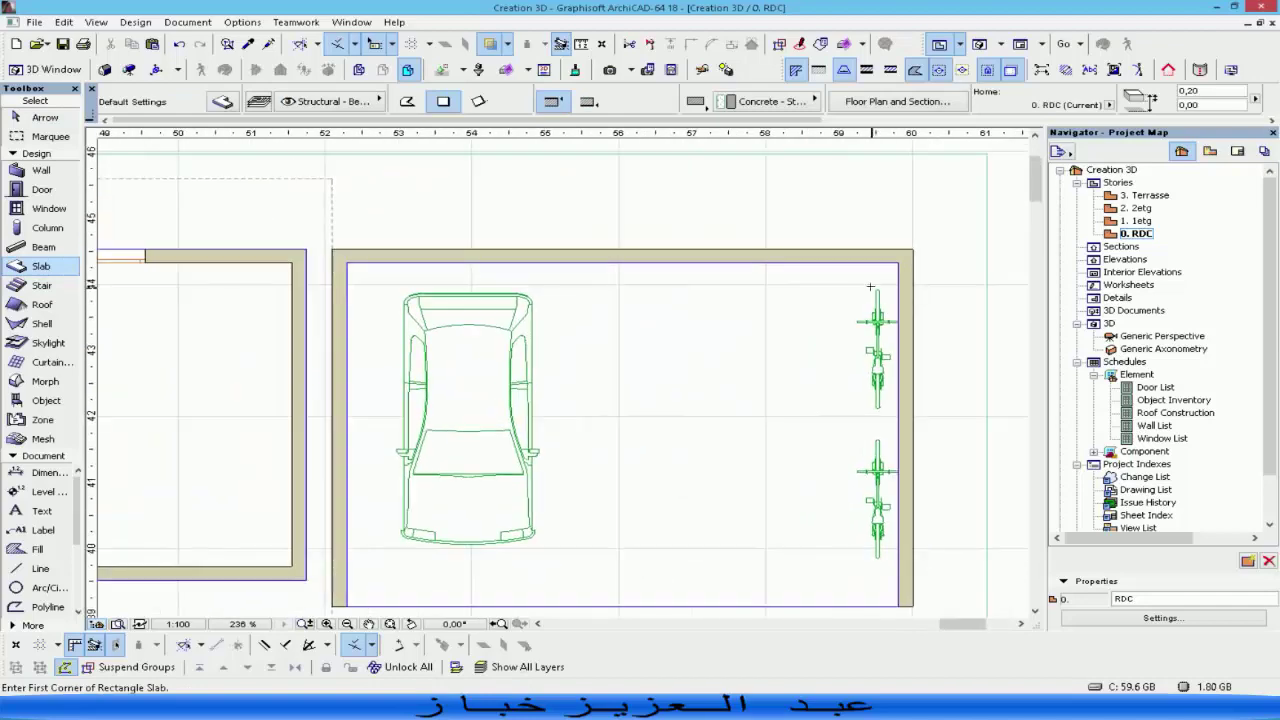
click(688, 608)
scroll(587, 580, down, 3)
middle_drag(526, 583, 739, 387)
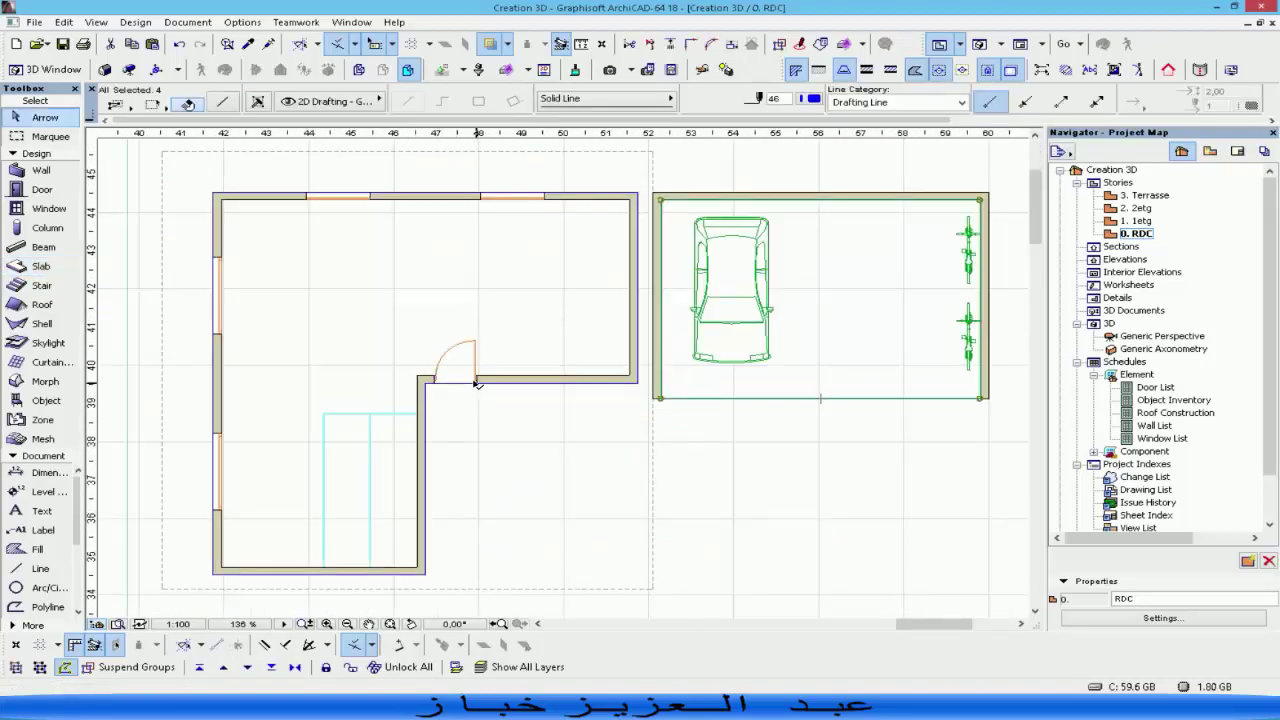
key(Escape)
Select the building's grouped exterior walls and bring them to the front of the display order.
click(640, 384)
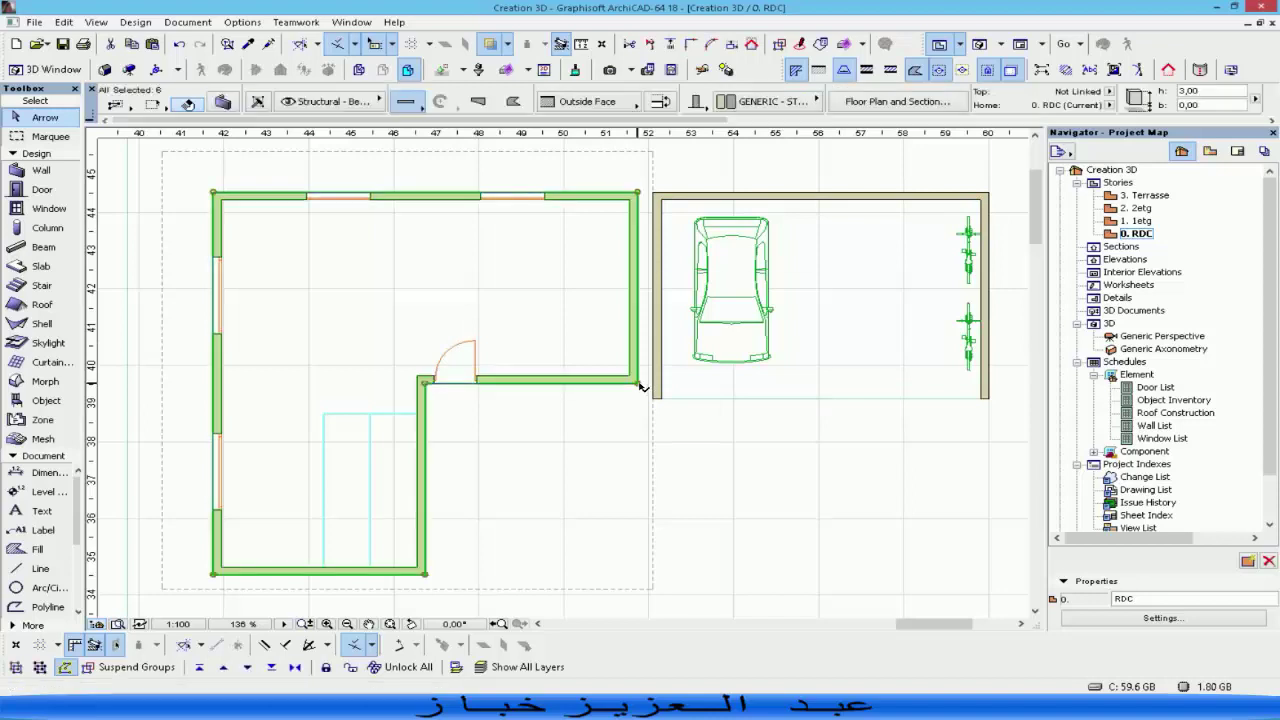
key(Escape)
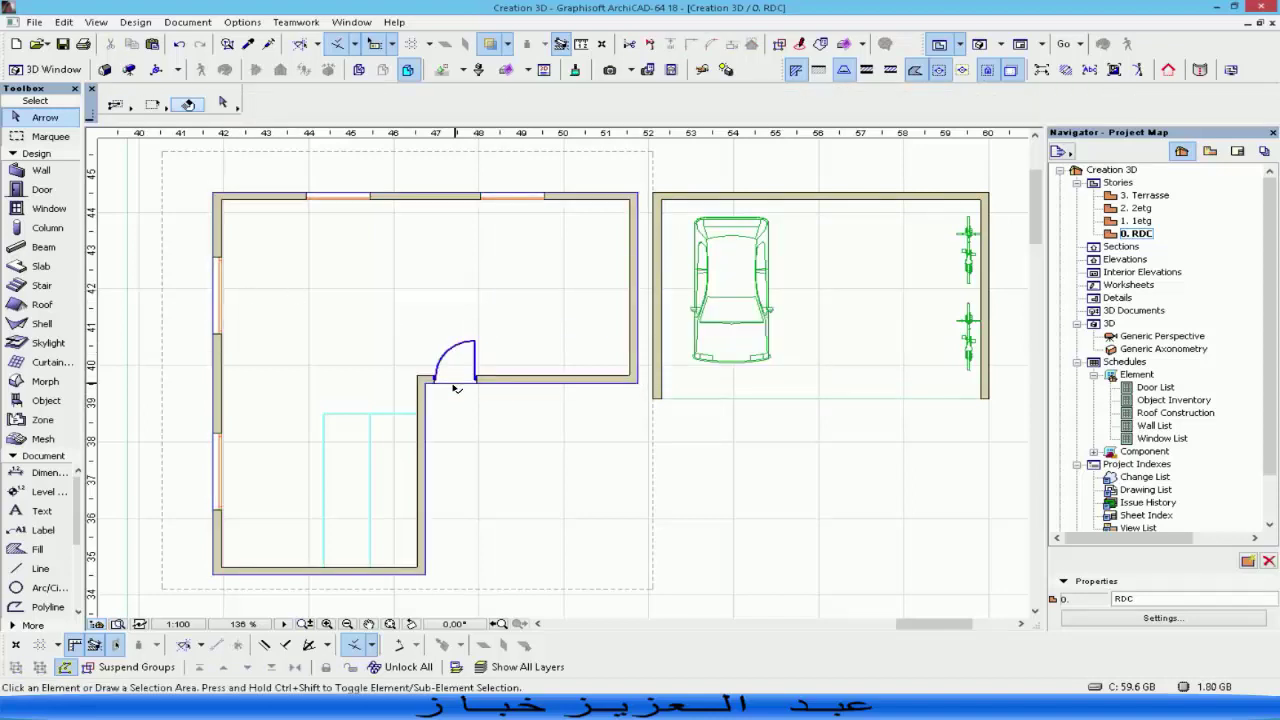
click(426, 400)
right_click(428, 400)
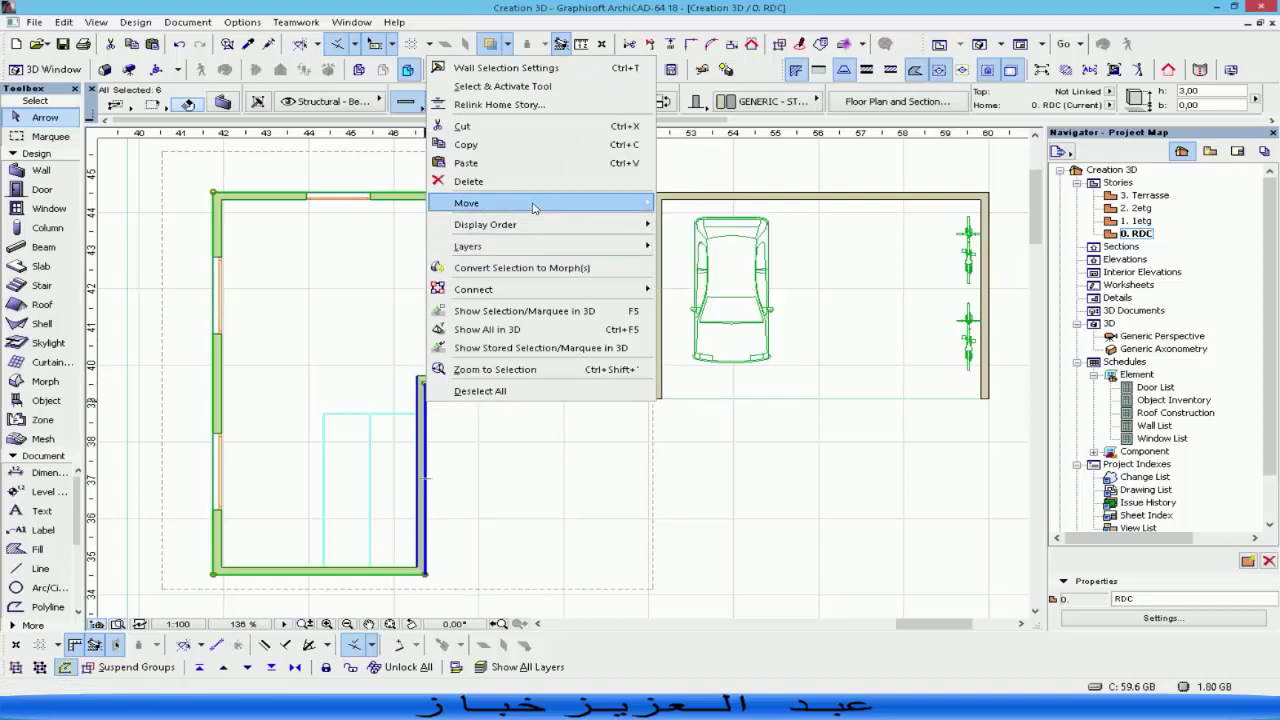
mouse_move(533, 207)
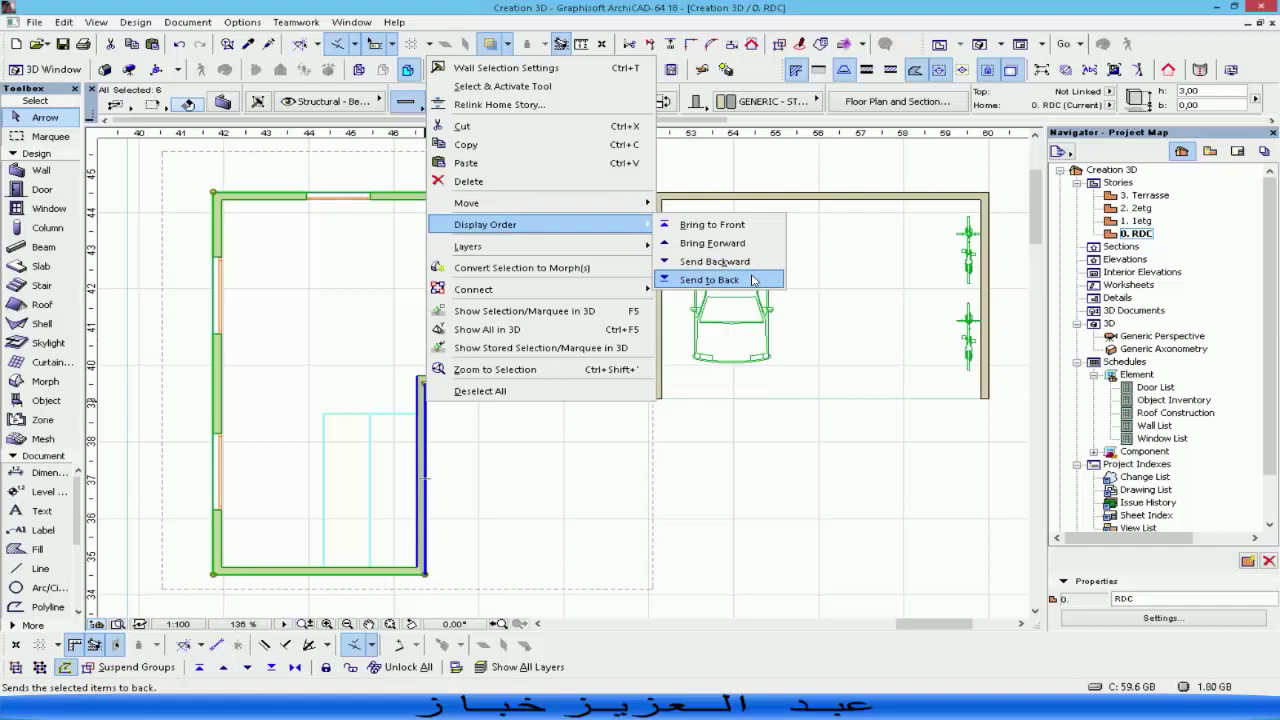
click(745, 227)
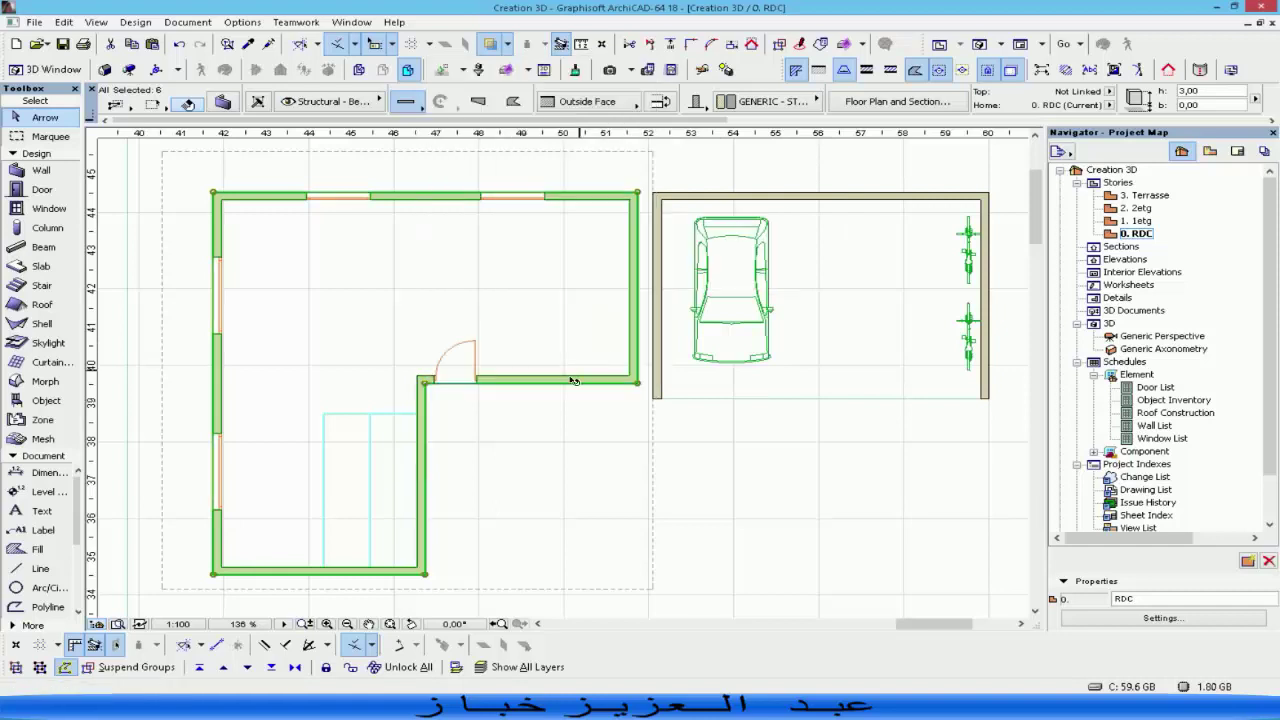
Send the selected outer walls of the house backward in the display order and clear the selection.
right_click(462, 381)
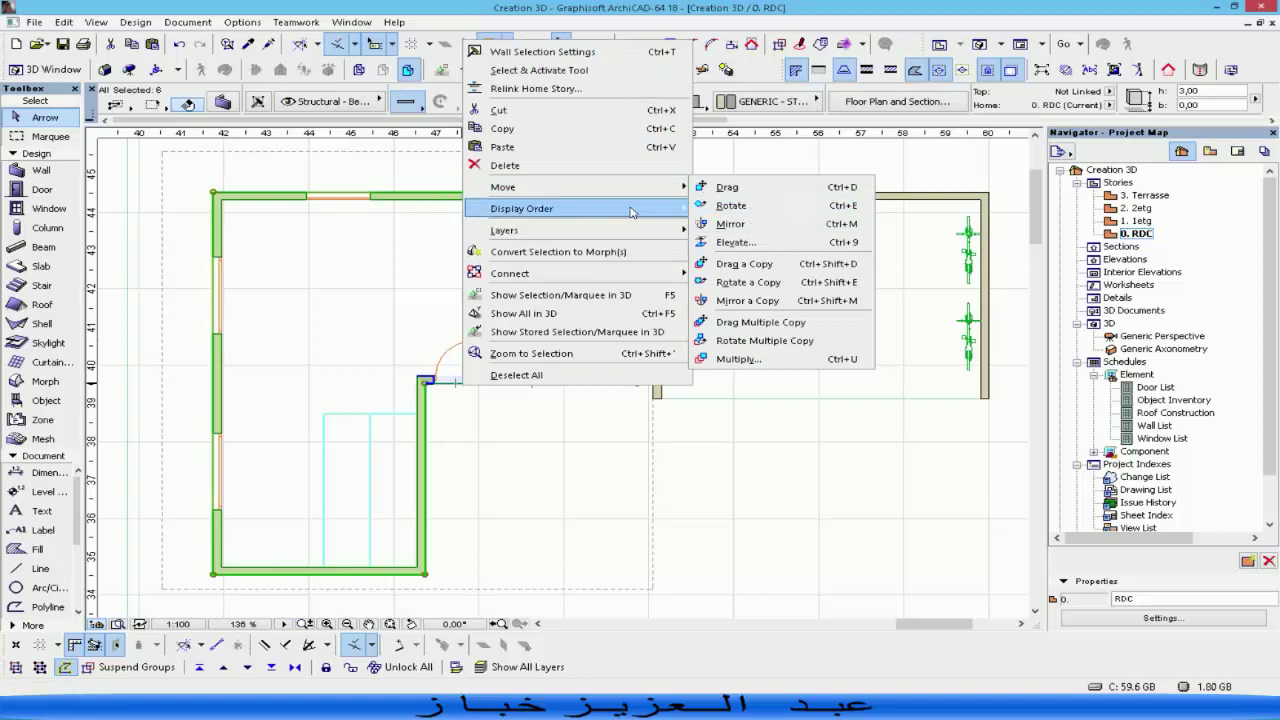
mouse_move(620, 211)
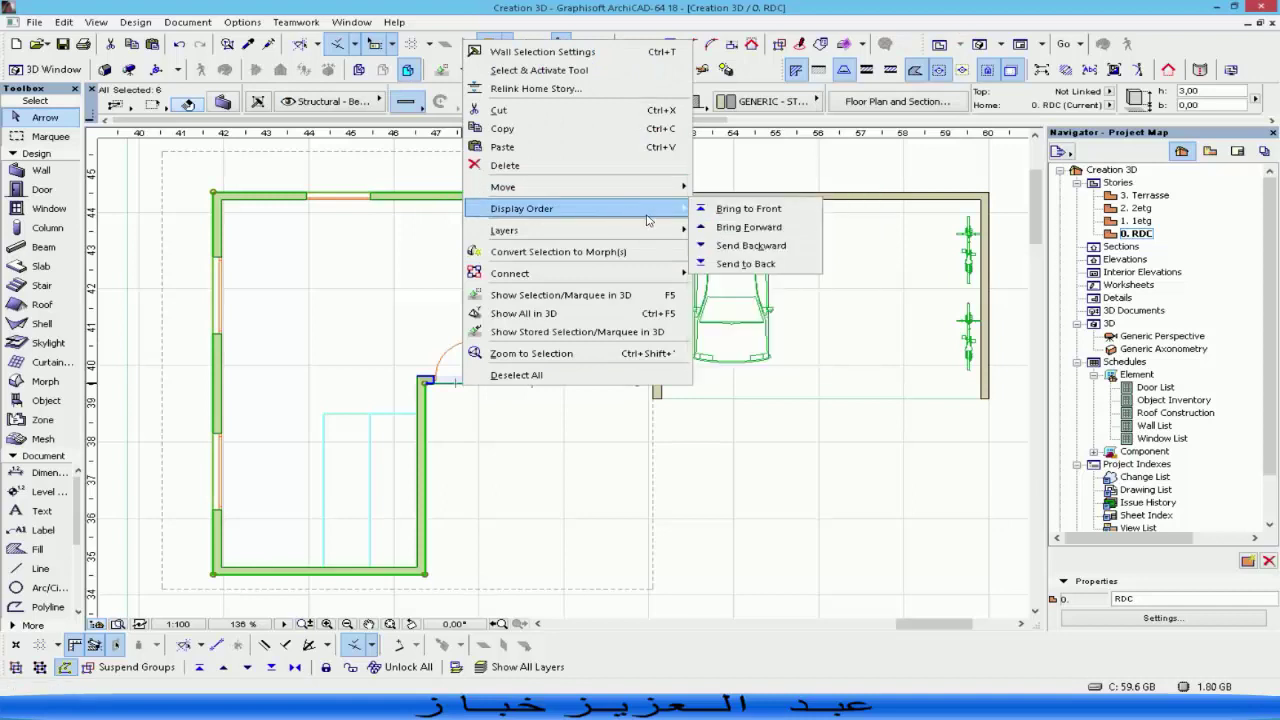
click(776, 247)
click(596, 304)
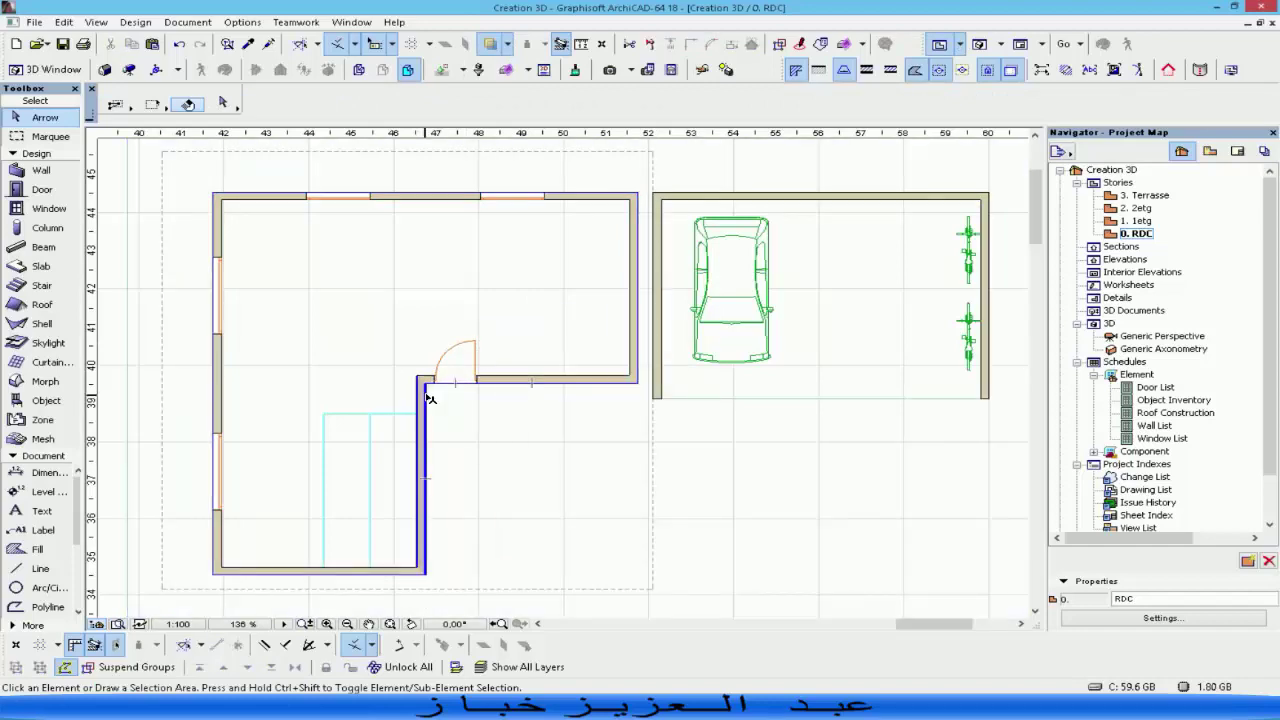
click(433, 398)
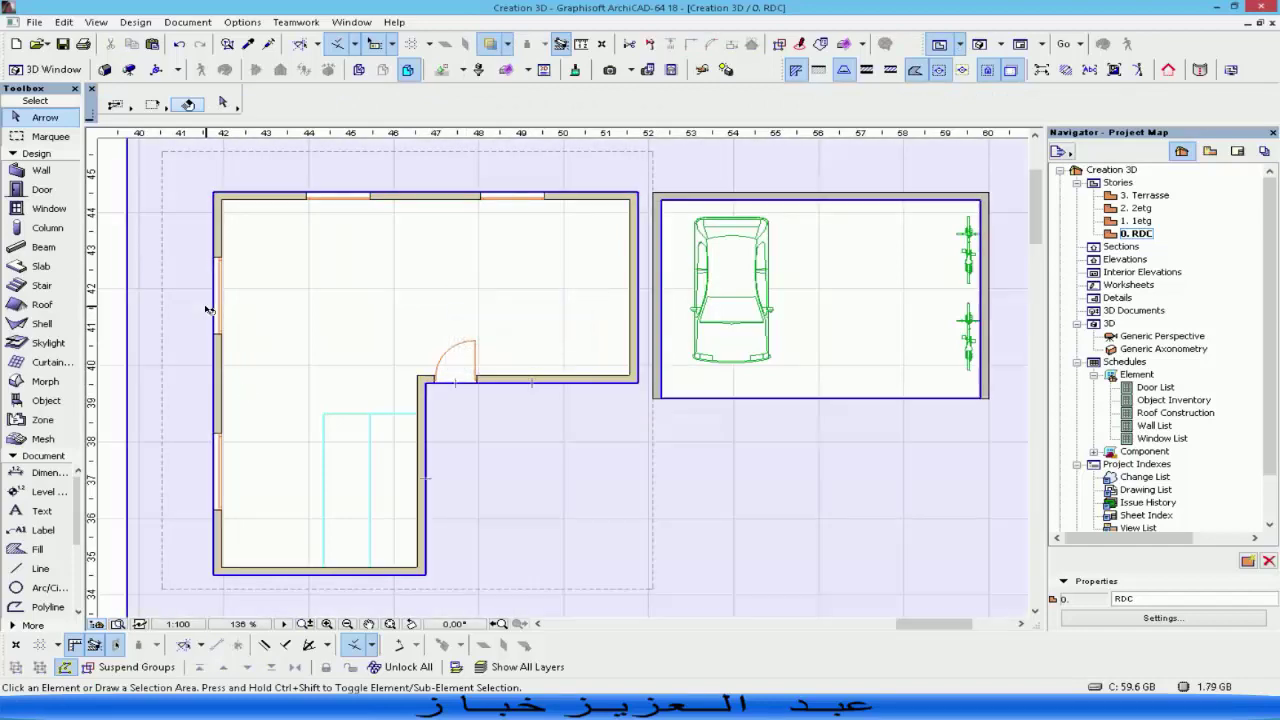
Draw a rectangular slab inside the garage, from its upper inner wall corner to the diagonally opposite corner at the open front.
scroll(703, 446, down, 1)
scroll(703, 446, down, 2)
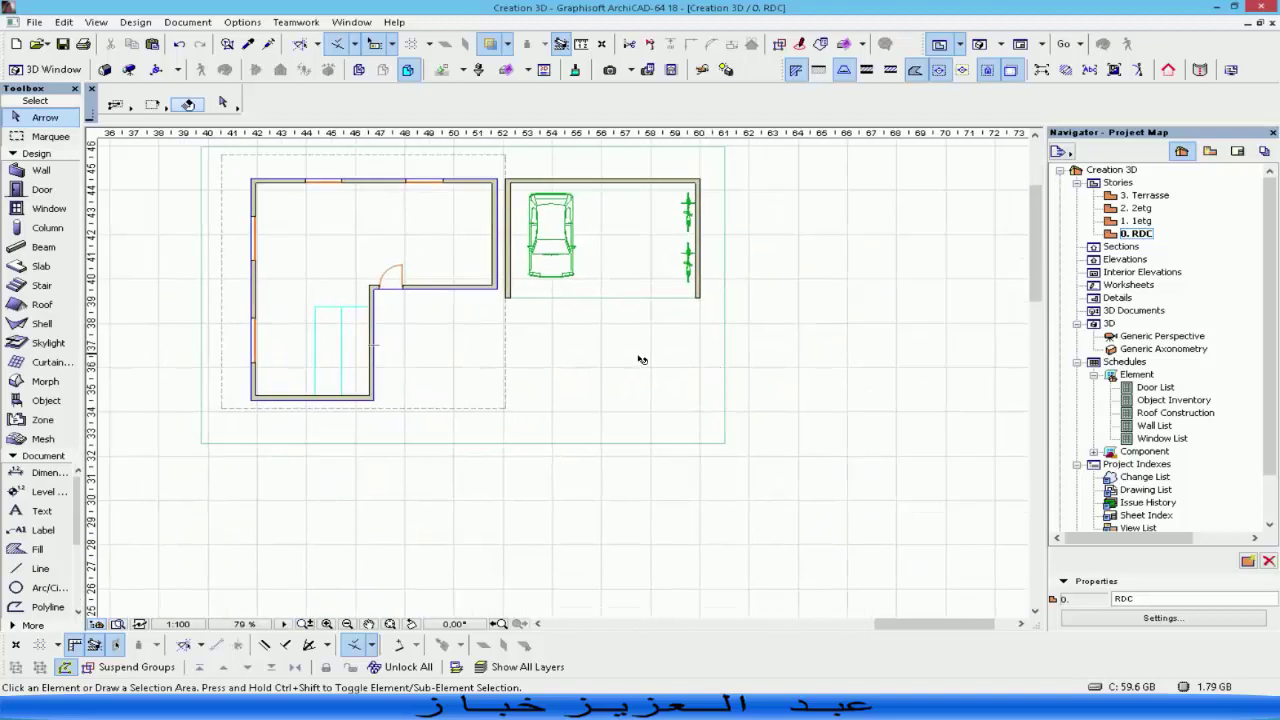
scroll(626, 370, up, 2)
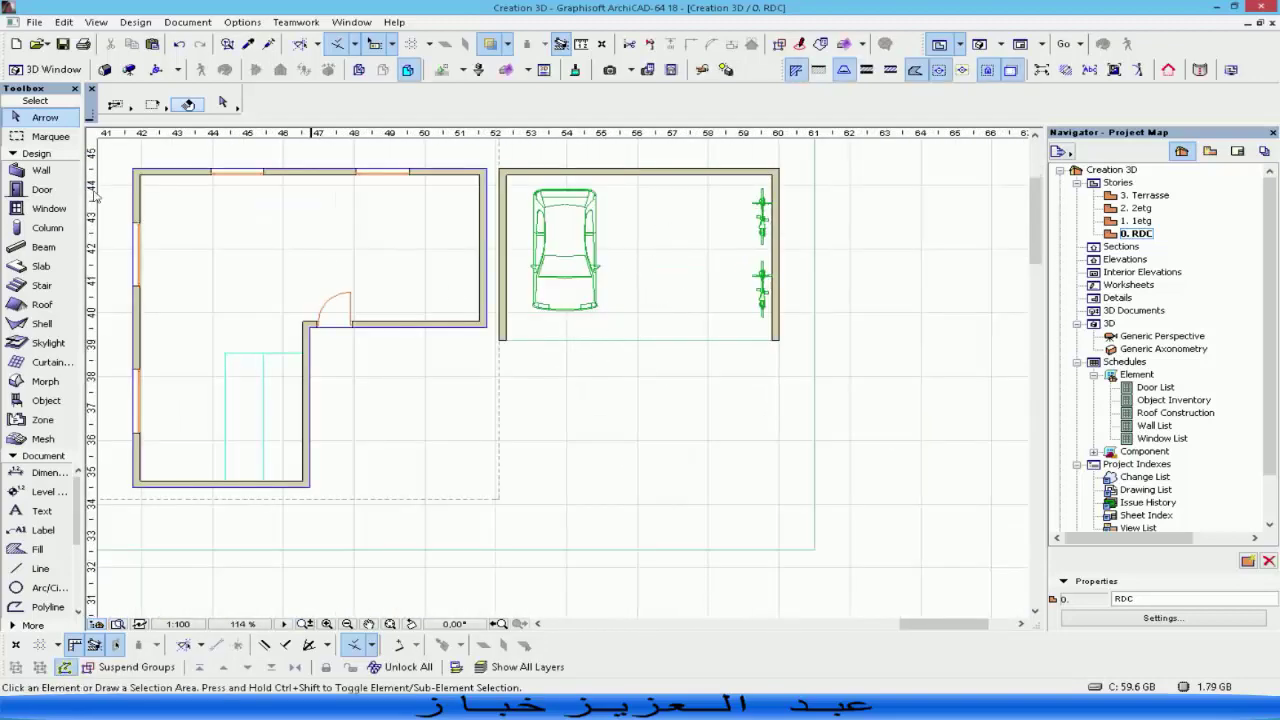
click(40, 266)
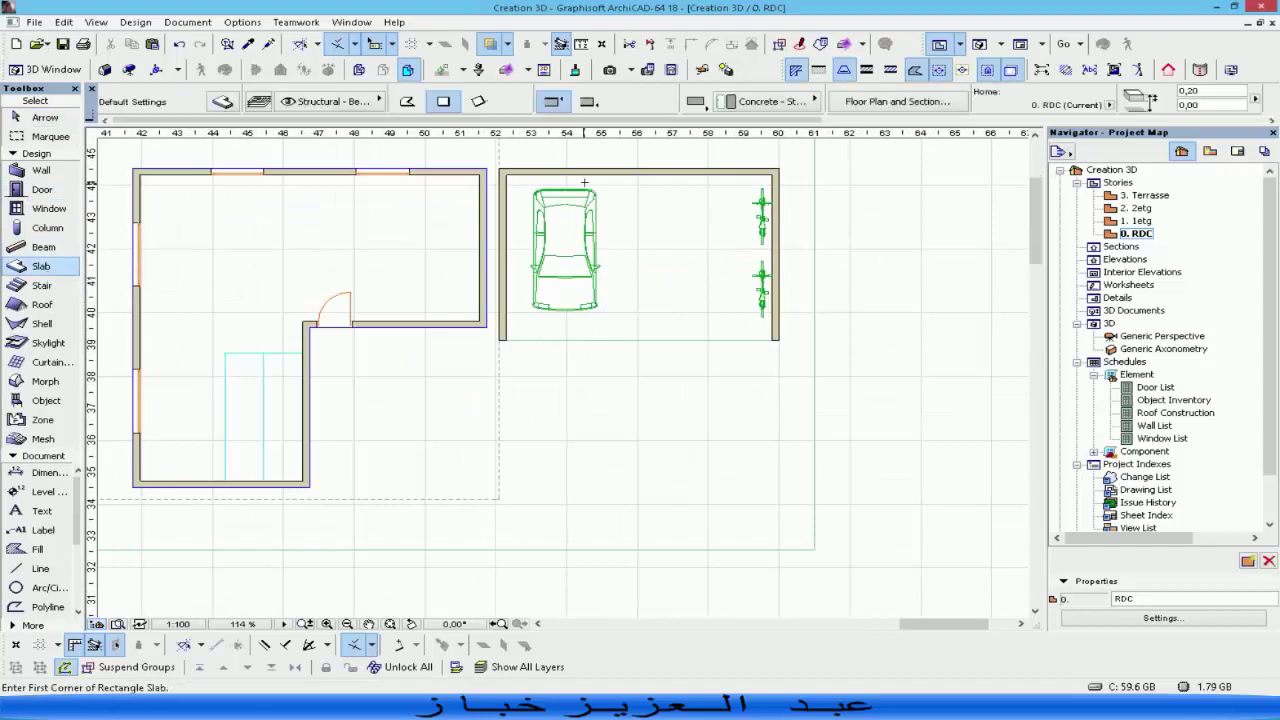
click(773, 172)
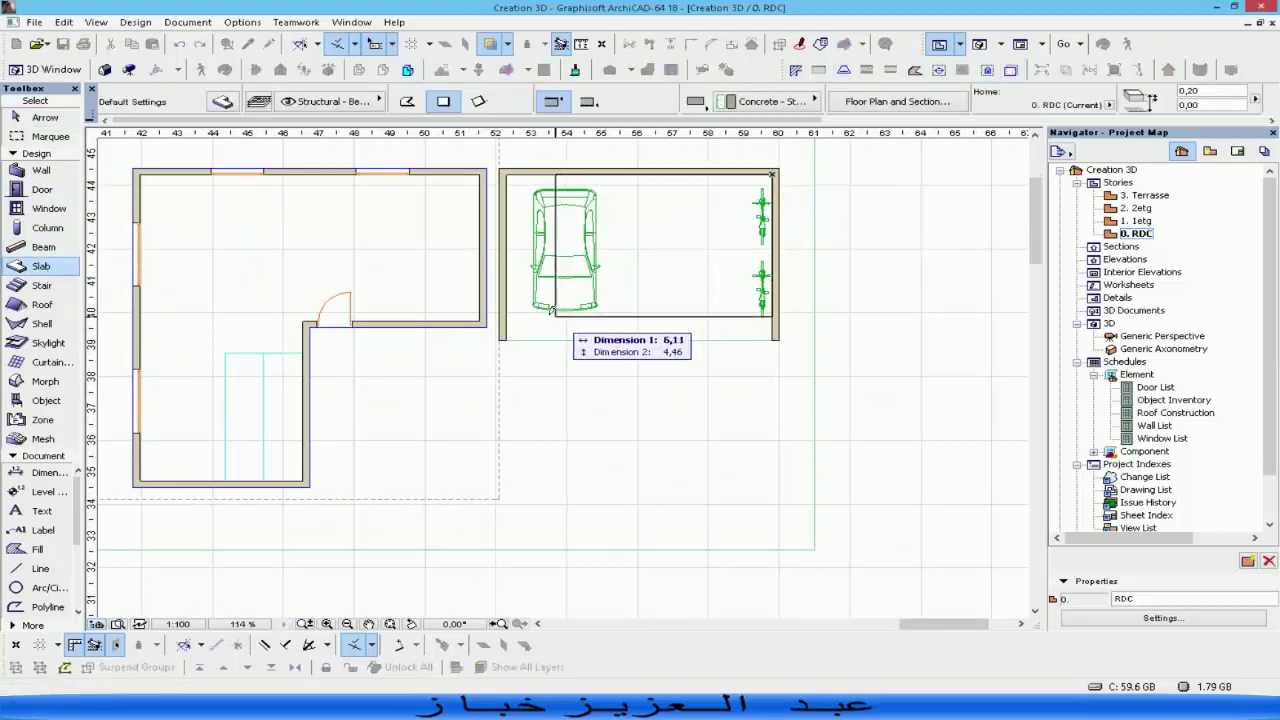
click(508, 333)
middle_drag(167, 302, 319, 303)
key(Escape)
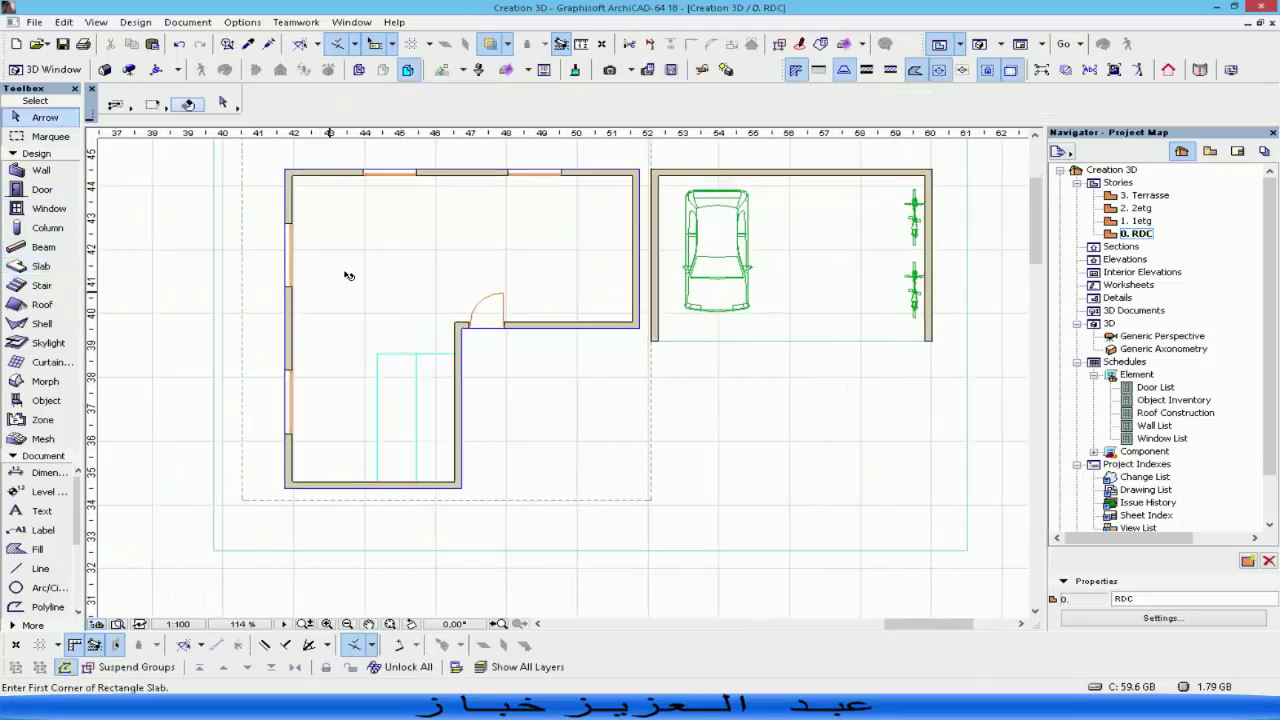
Check the extents of the site, garage and house floor slabs by selecting them one at a time.
click(365, 234)
key(Escape)
key(Escape)
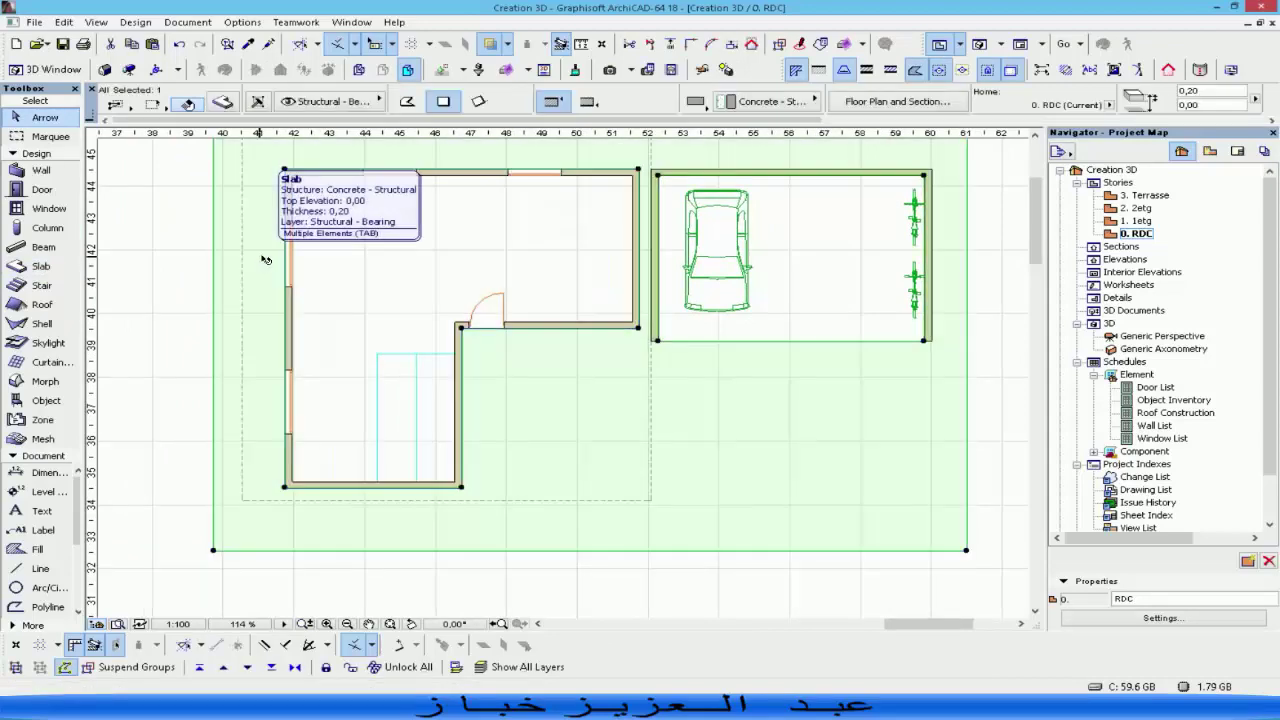
click(748, 323)
key(Escape)
click(503, 262)
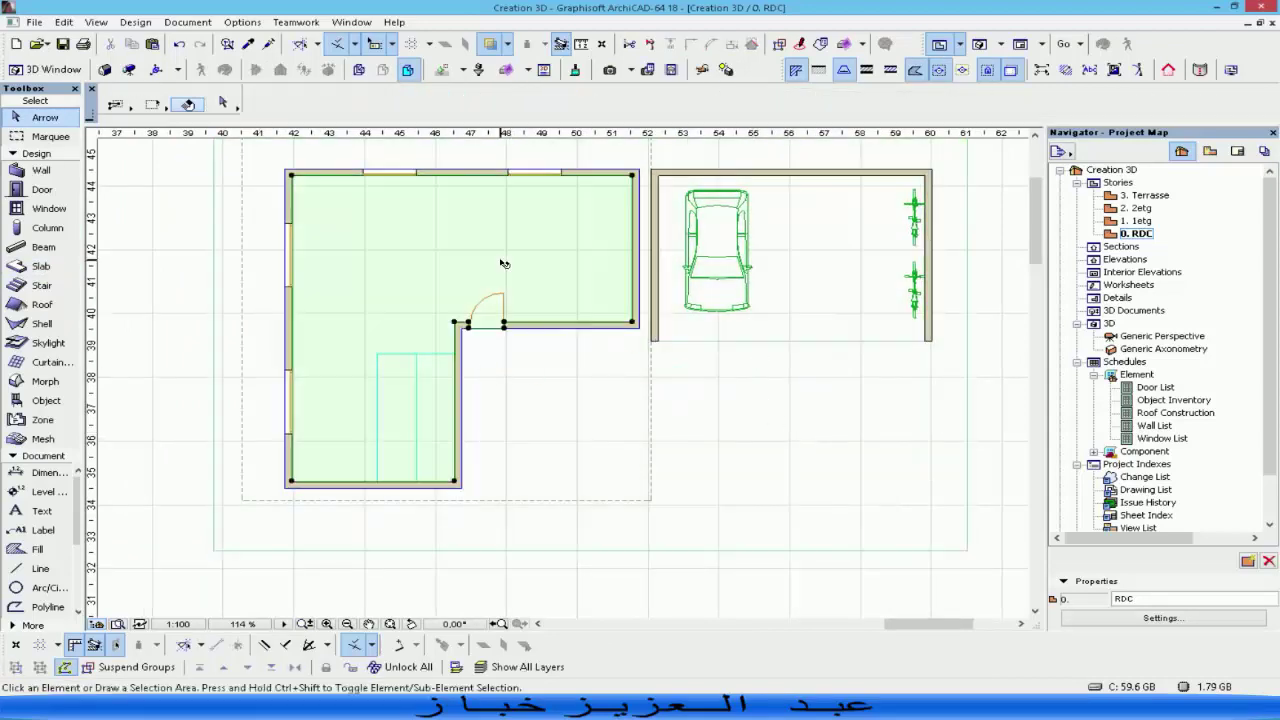
key(Escape)
Draw a closed four-sided line outline for a path from both sides of the entrance door to the dashed boundary beside the garage.
scroll(526, 427, down, 3)
middle_drag(526, 427, 460, 386)
scroll(657, 432, up, 5)
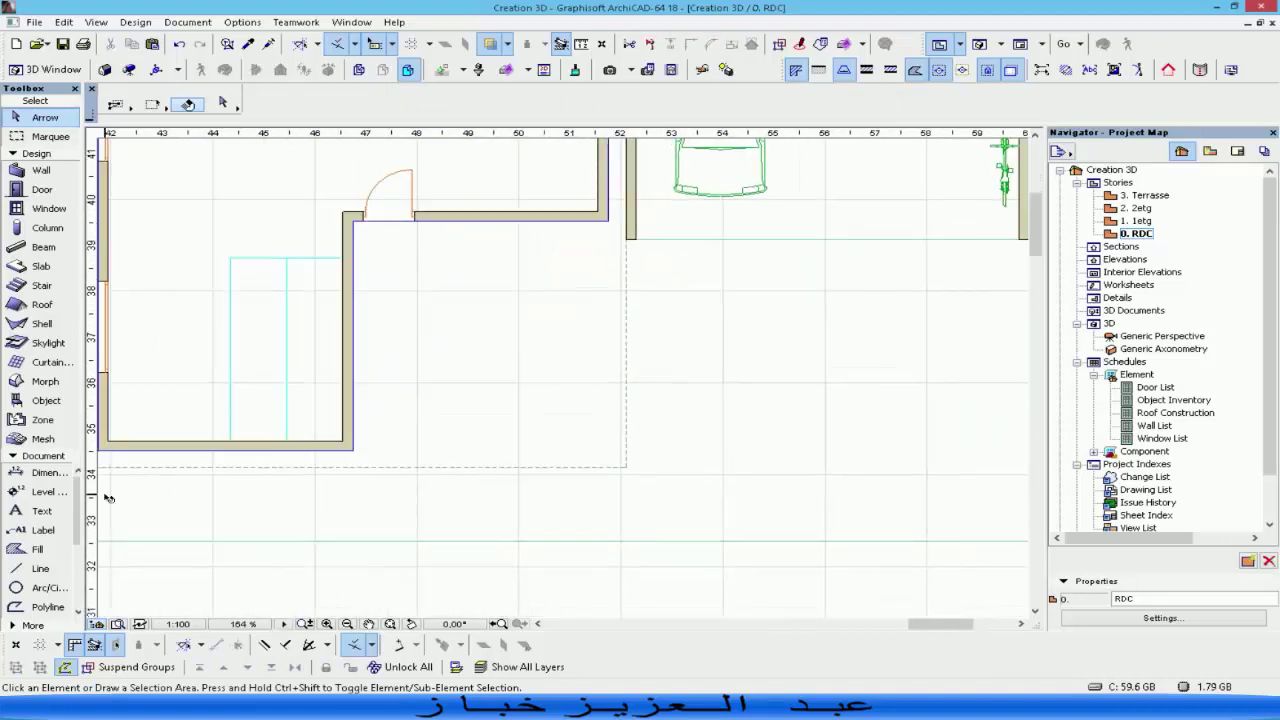
click(40, 568)
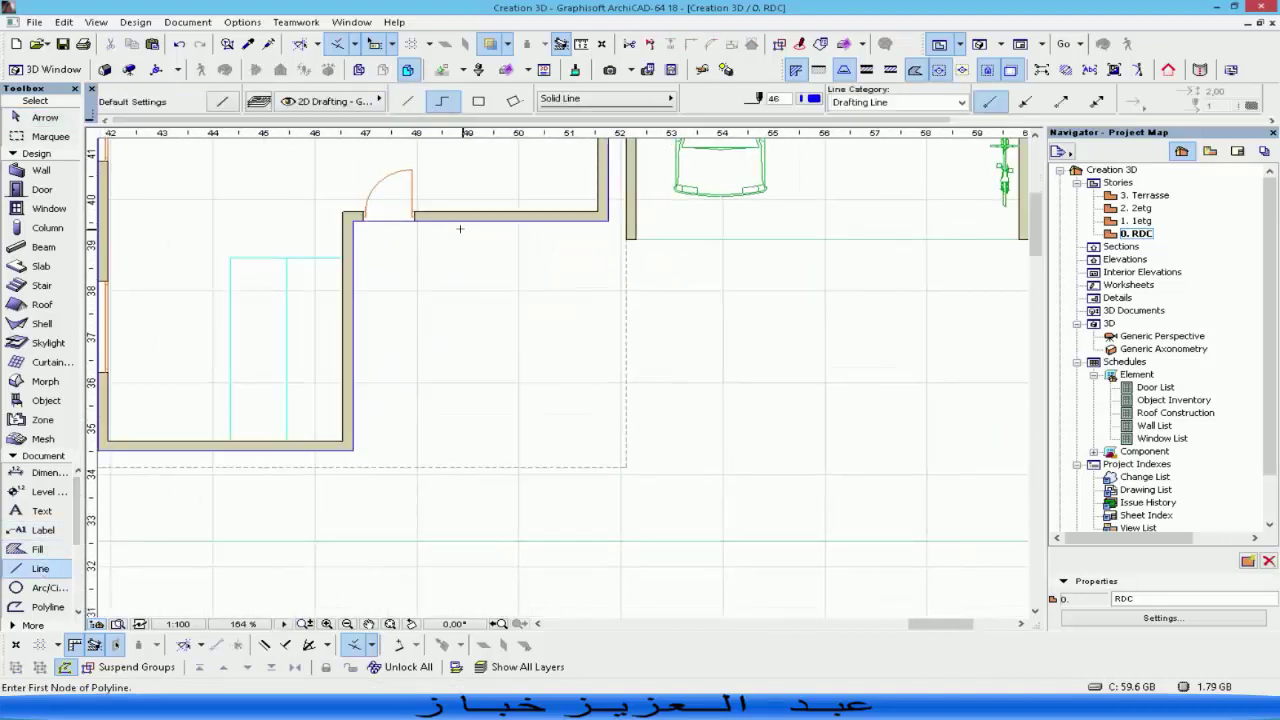
click(415, 217)
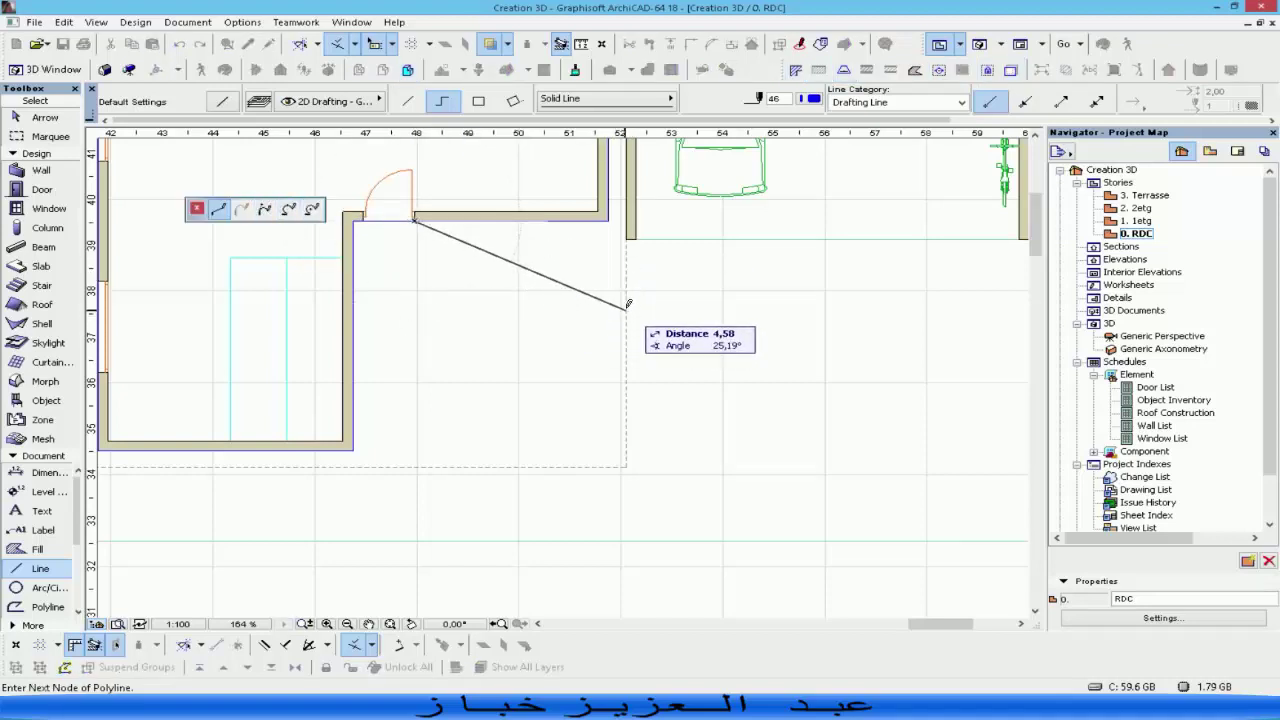
click(625, 367)
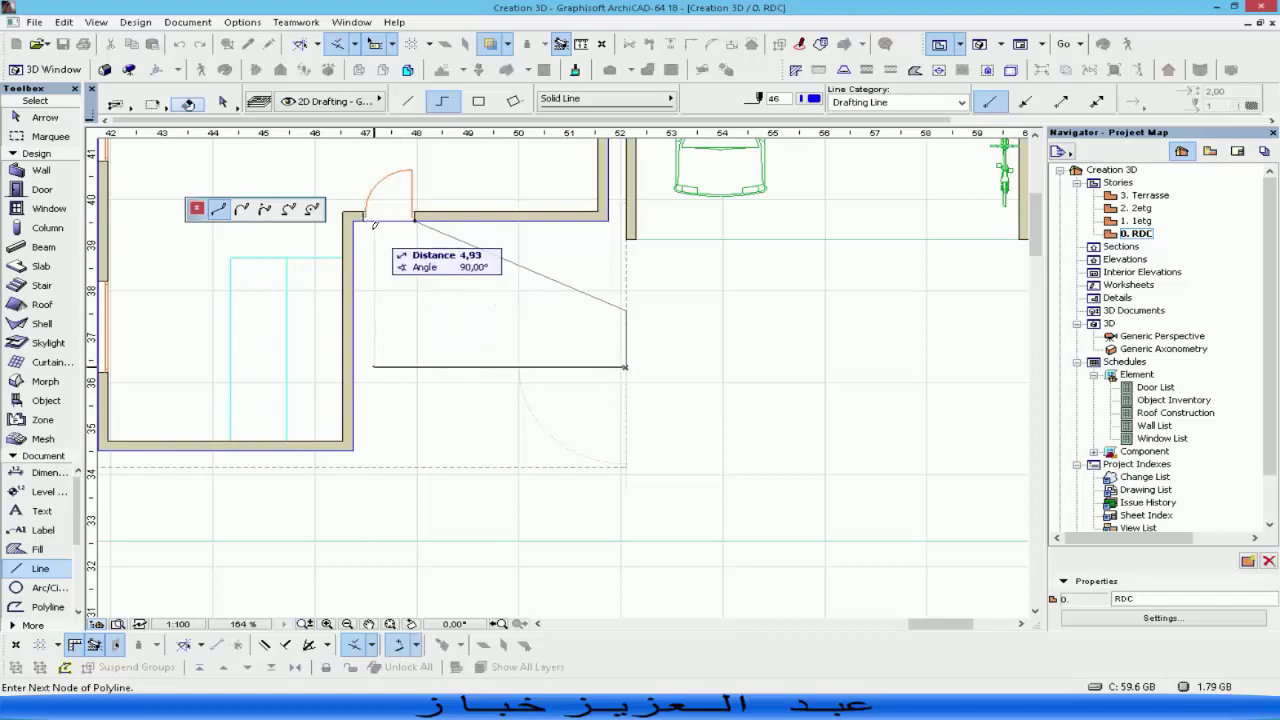
click(364, 218)
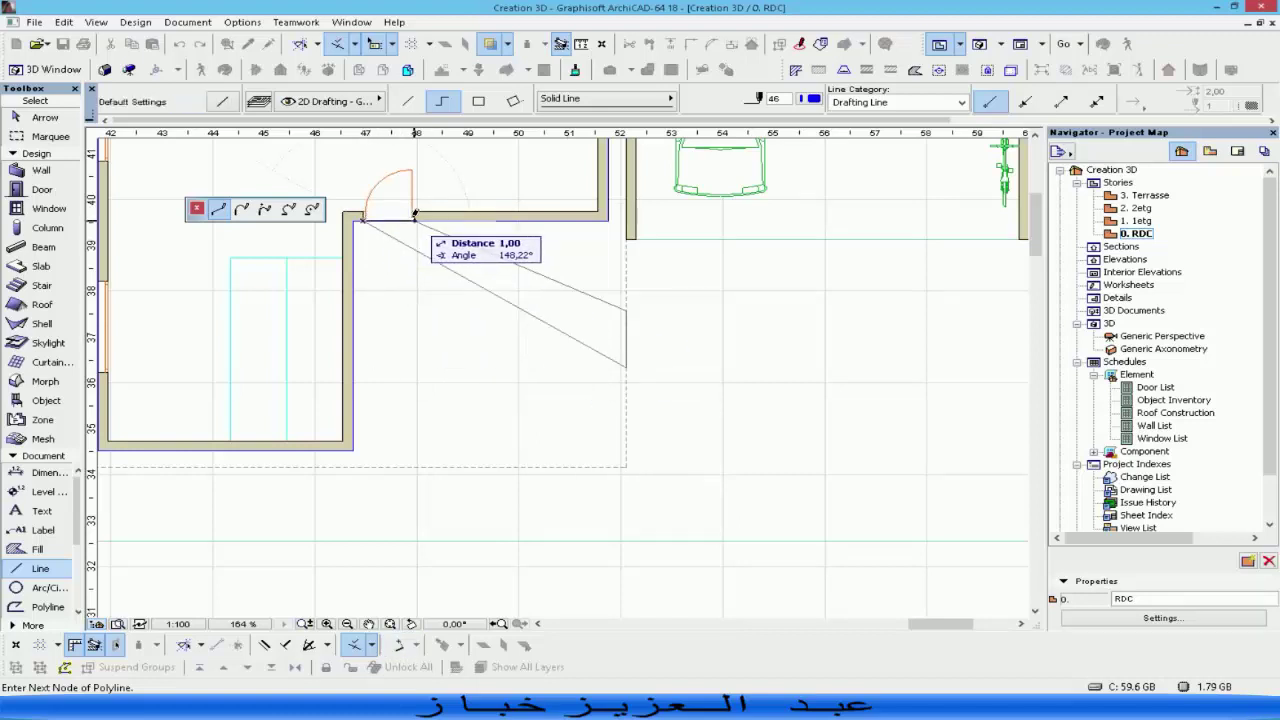
click(416, 215)
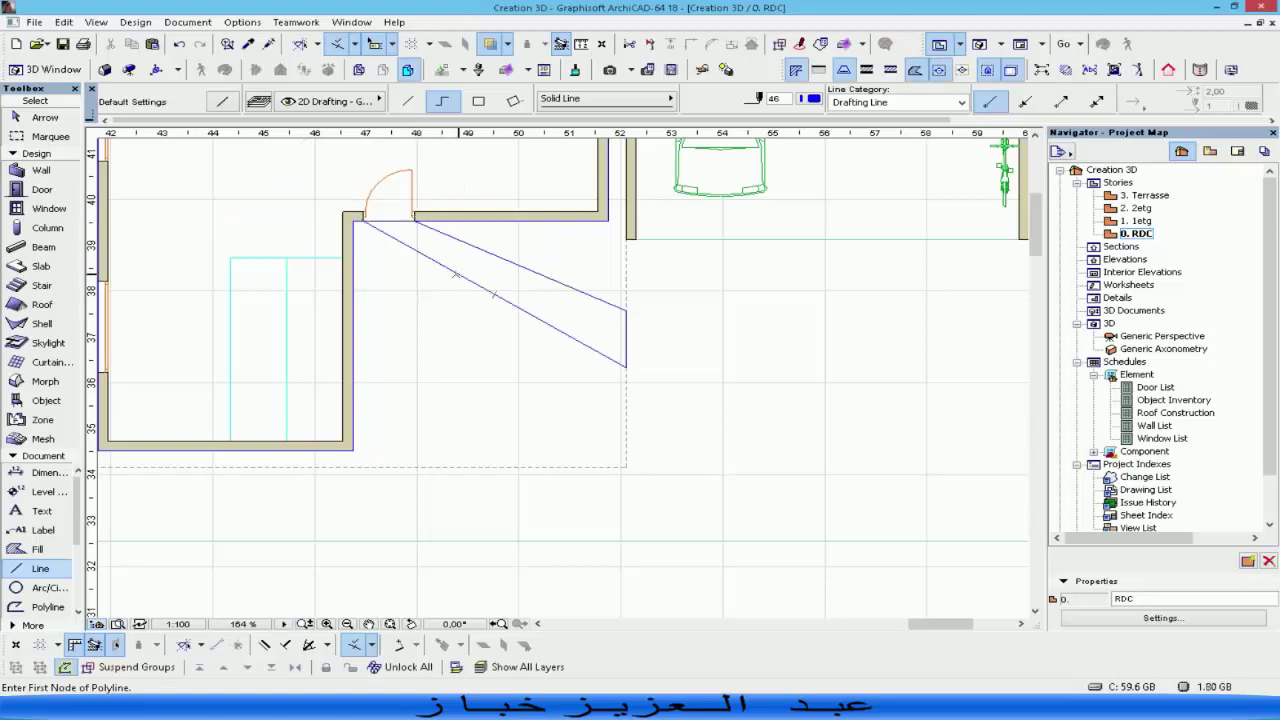
Select the four-line path outline at the entrance door and ungroup it into separate lines.
shift+click(463, 279)
click(493, 296)
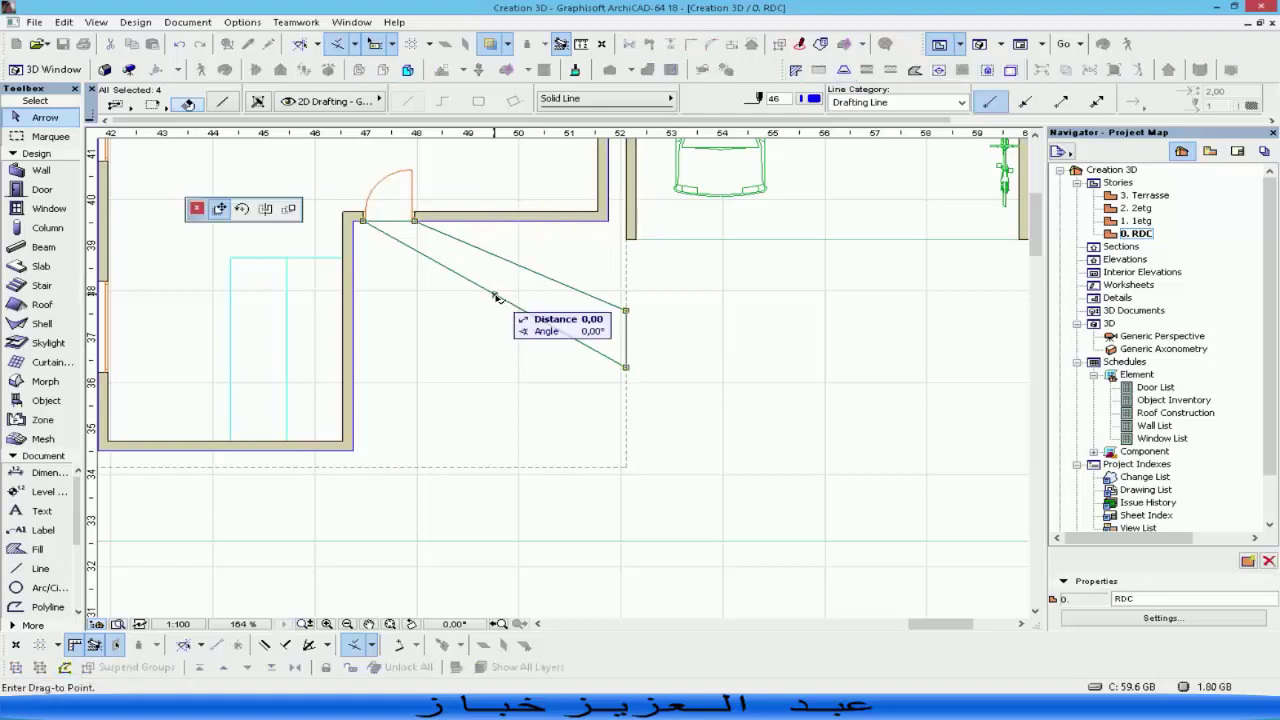
key(Escape)
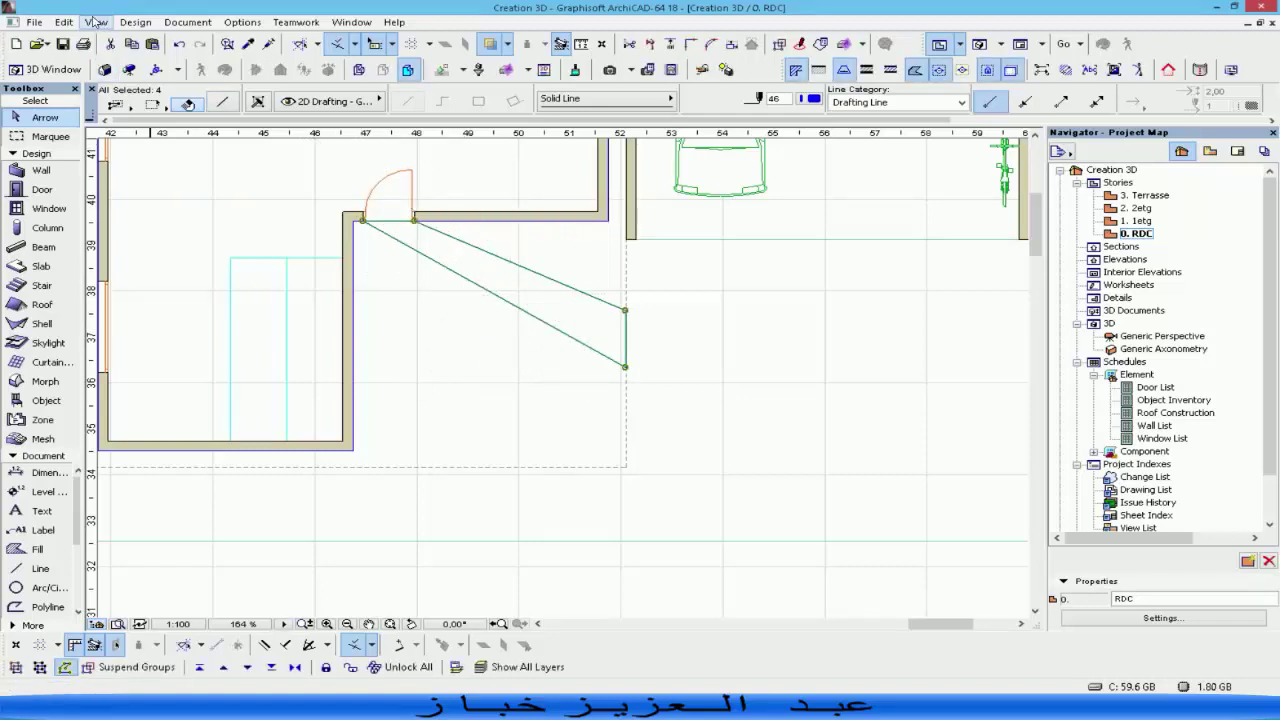
click(63, 21)
mouse_move(150, 236)
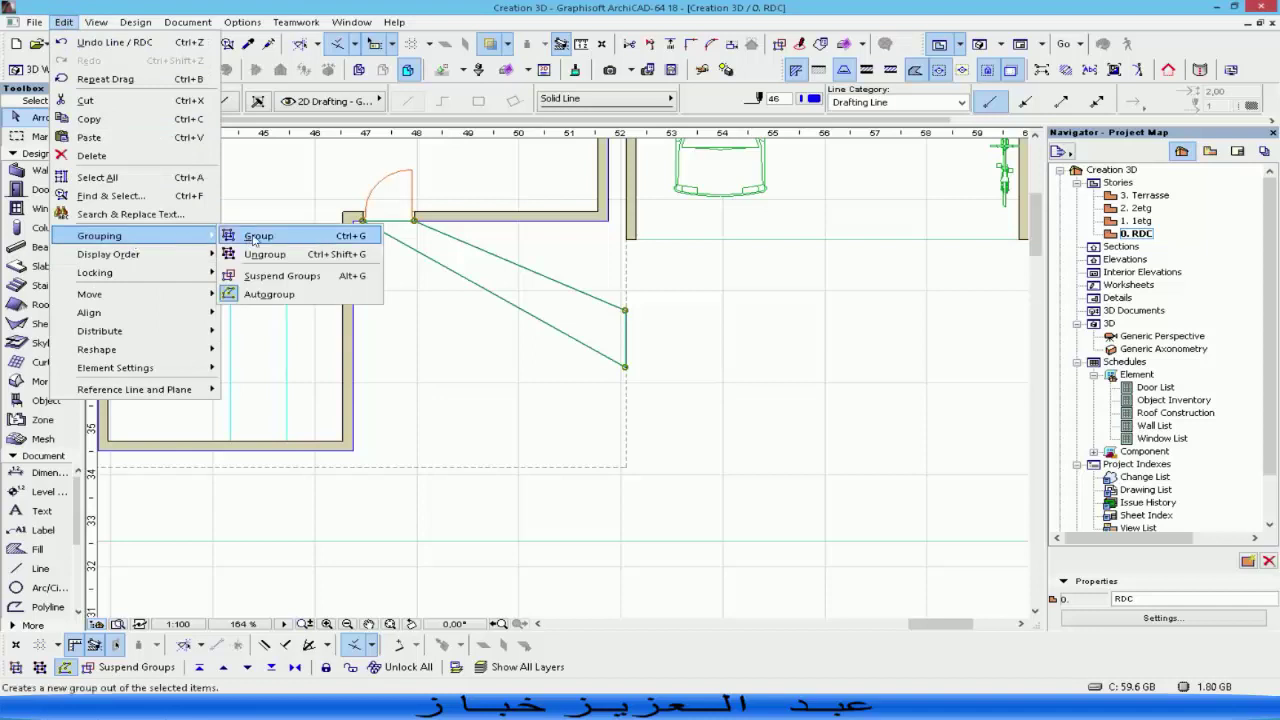
click(257, 236)
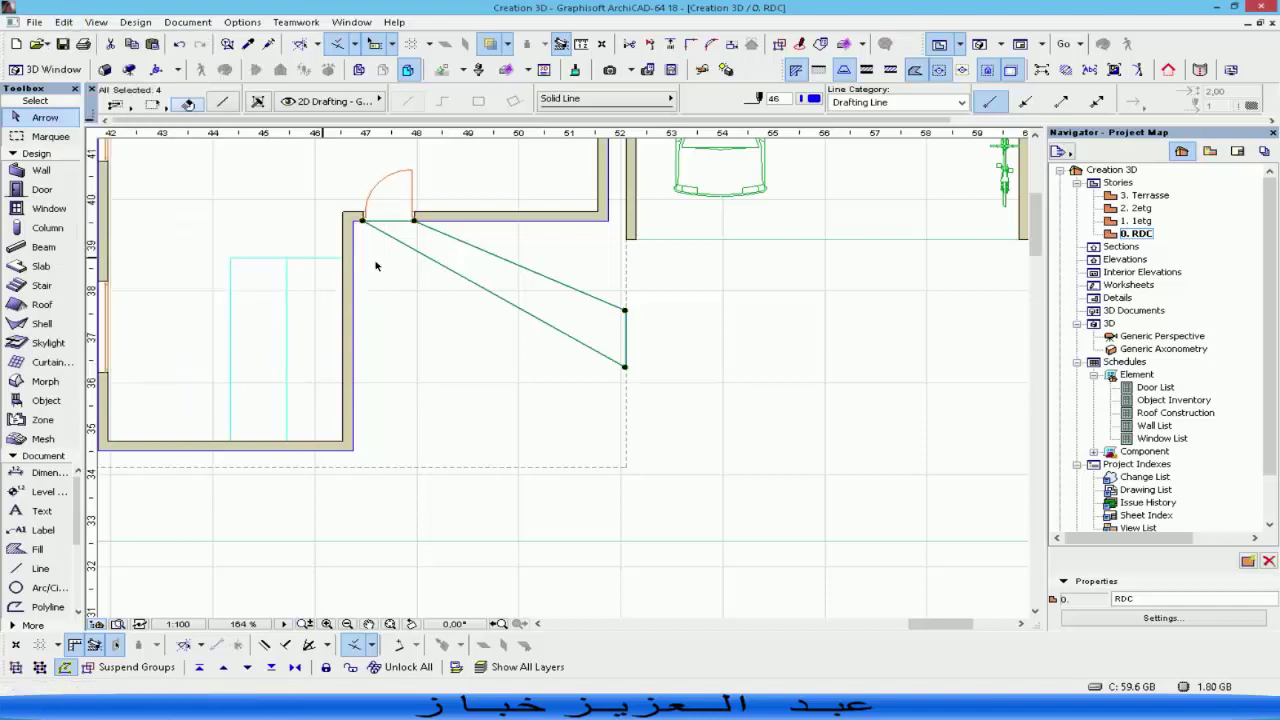
Curve the two long edges of the door path into arcs that both bow down toward the inner corner of the yard.
click(497, 297)
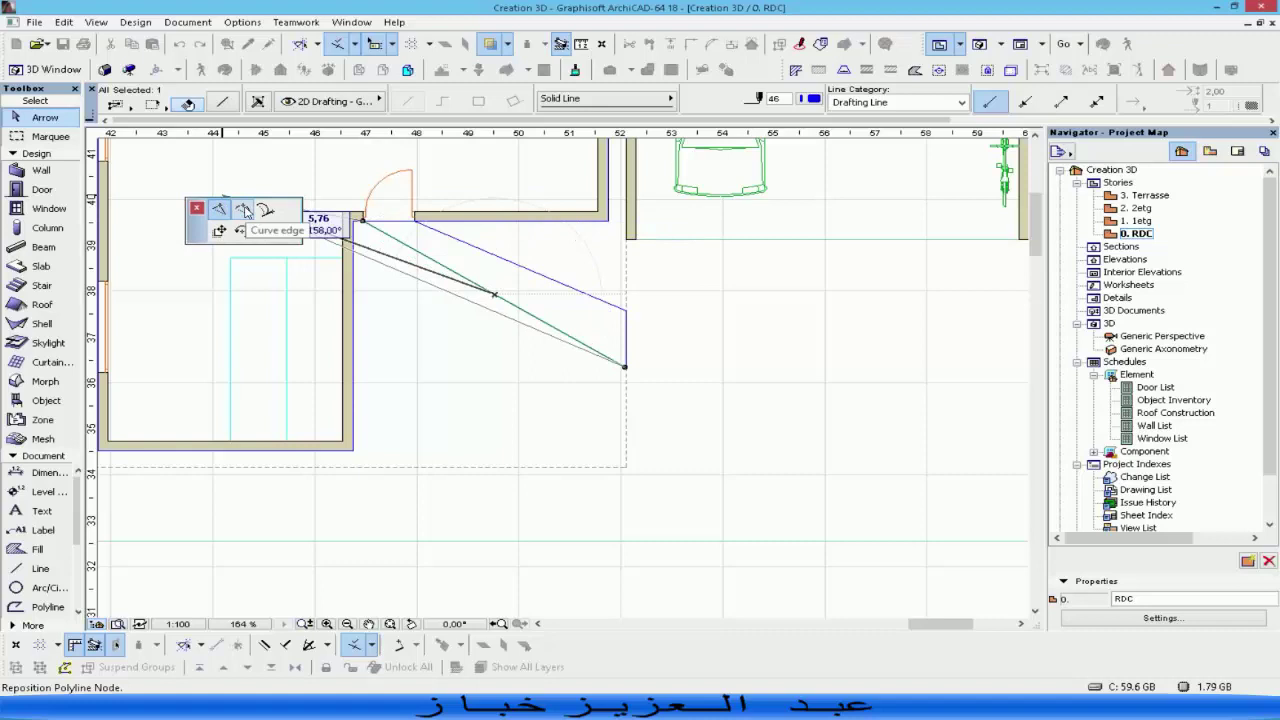
click(243, 209)
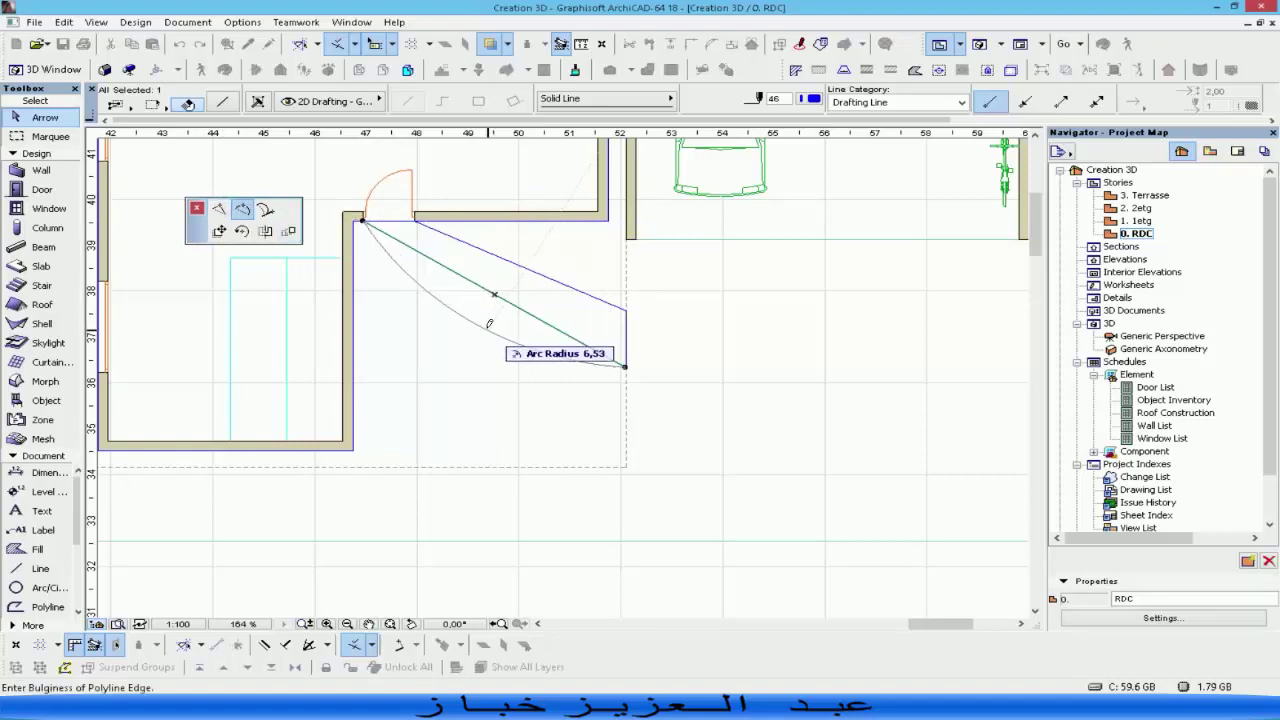
click(489, 332)
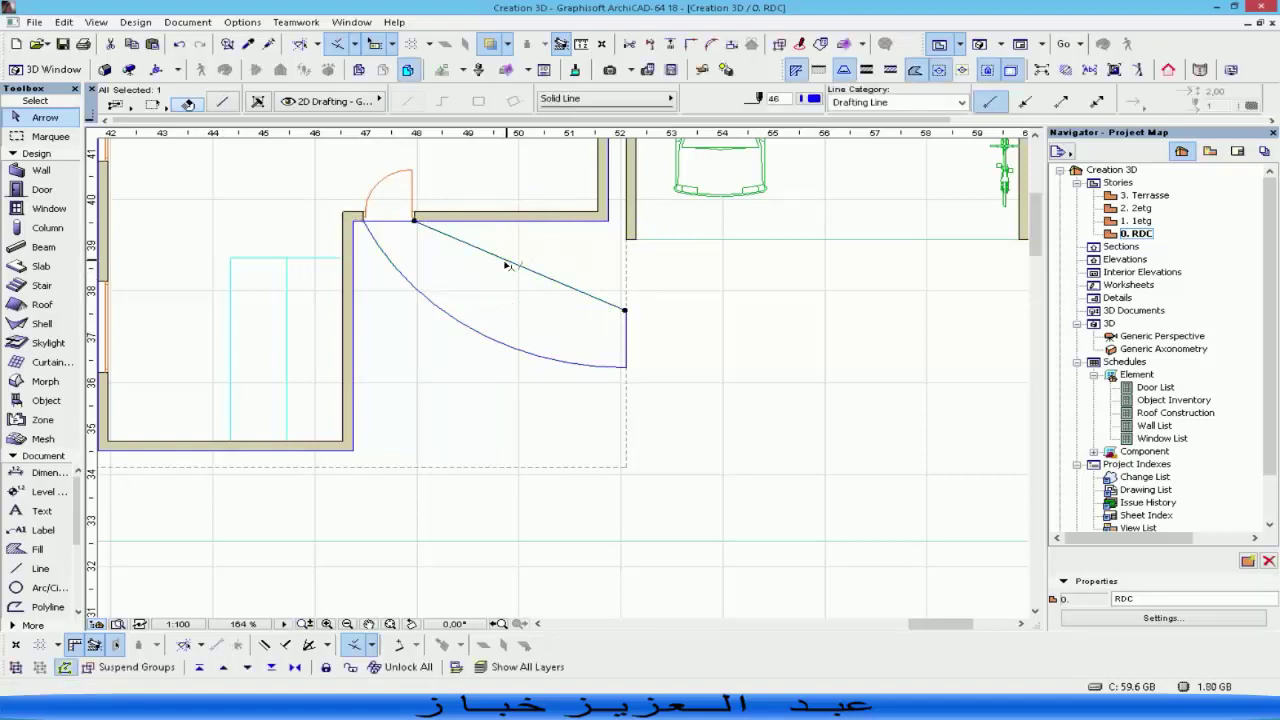
click(523, 268)
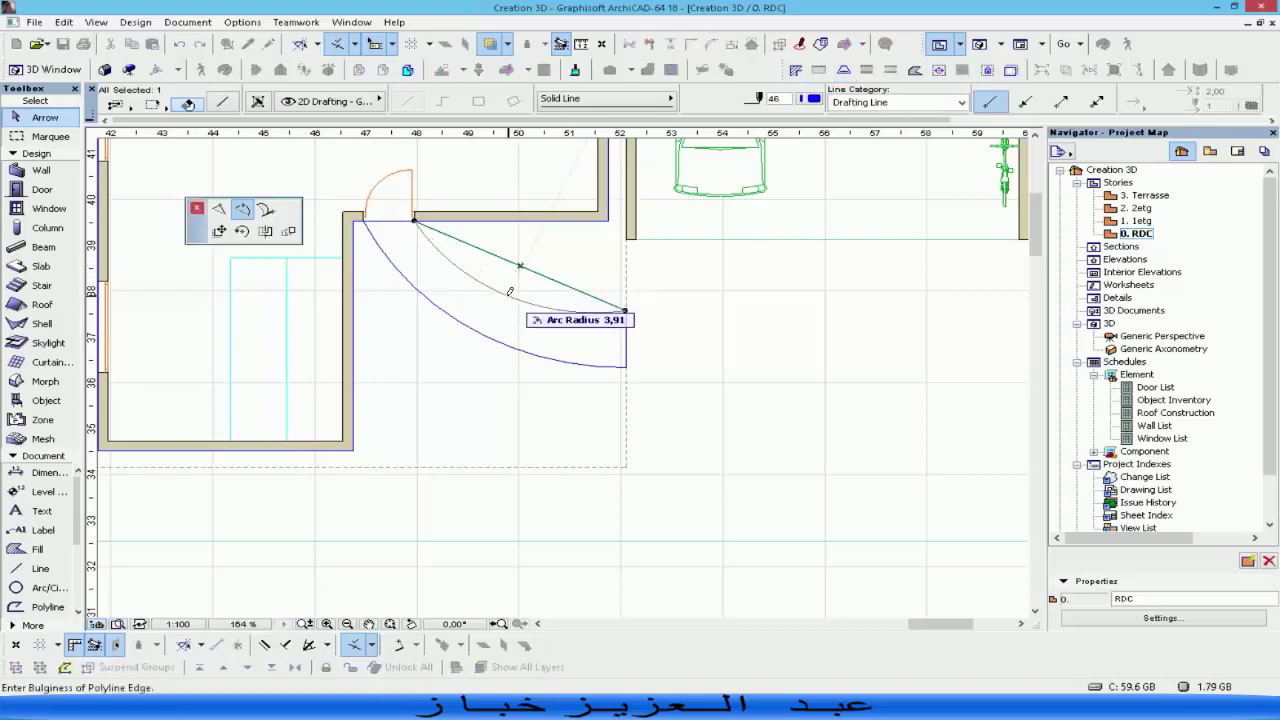
click(514, 292)
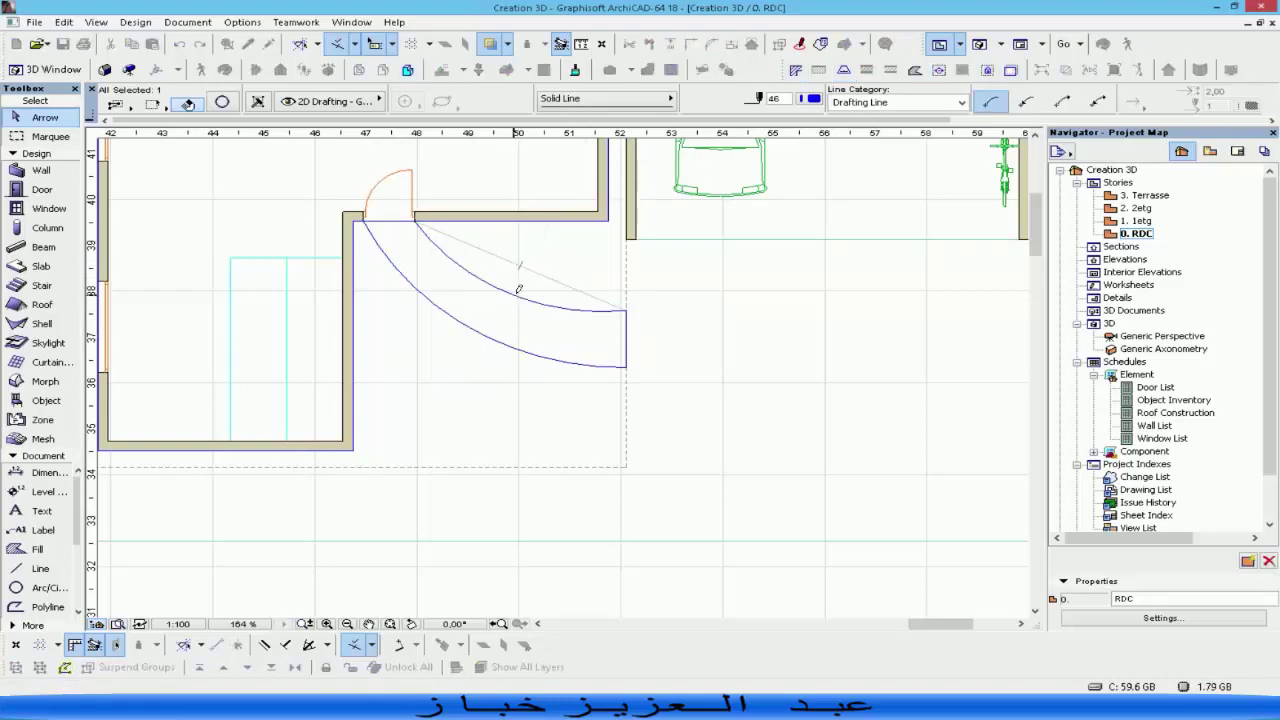
Narrow the path's far end by moving the inner arc's endpoint down the boundary and shortening the end line to match.
click(625, 311)
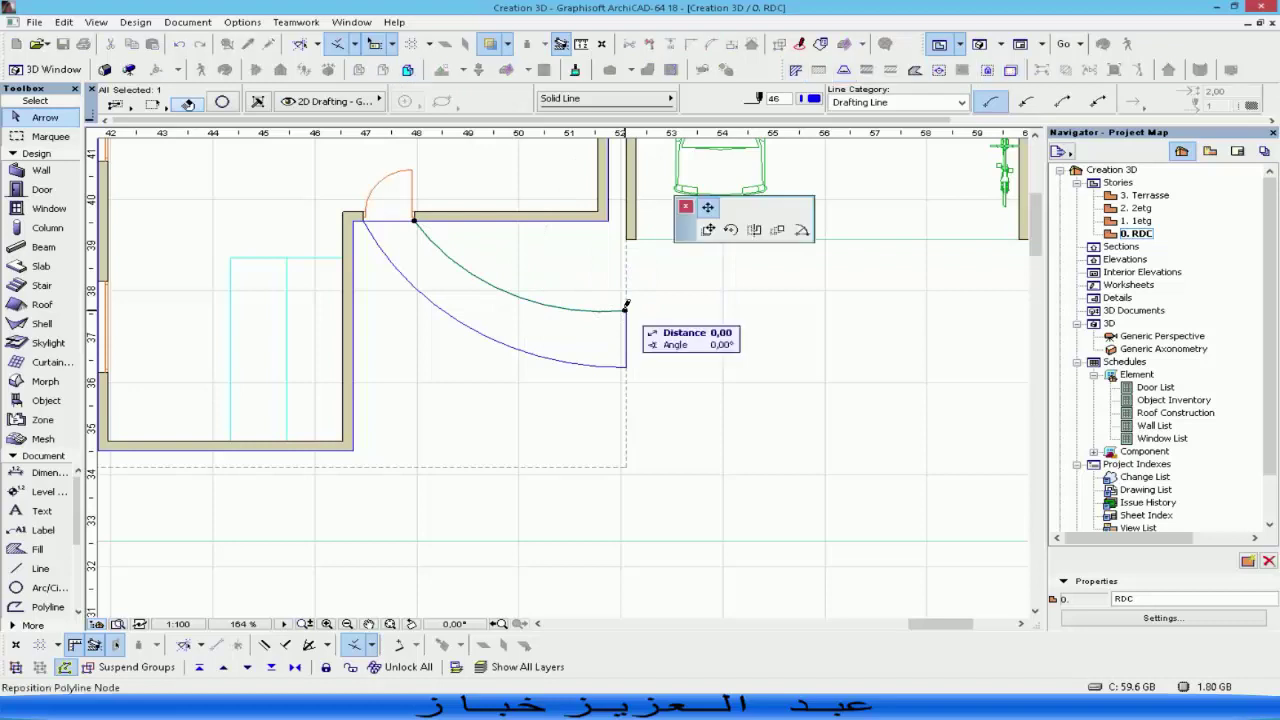
click(626, 326)
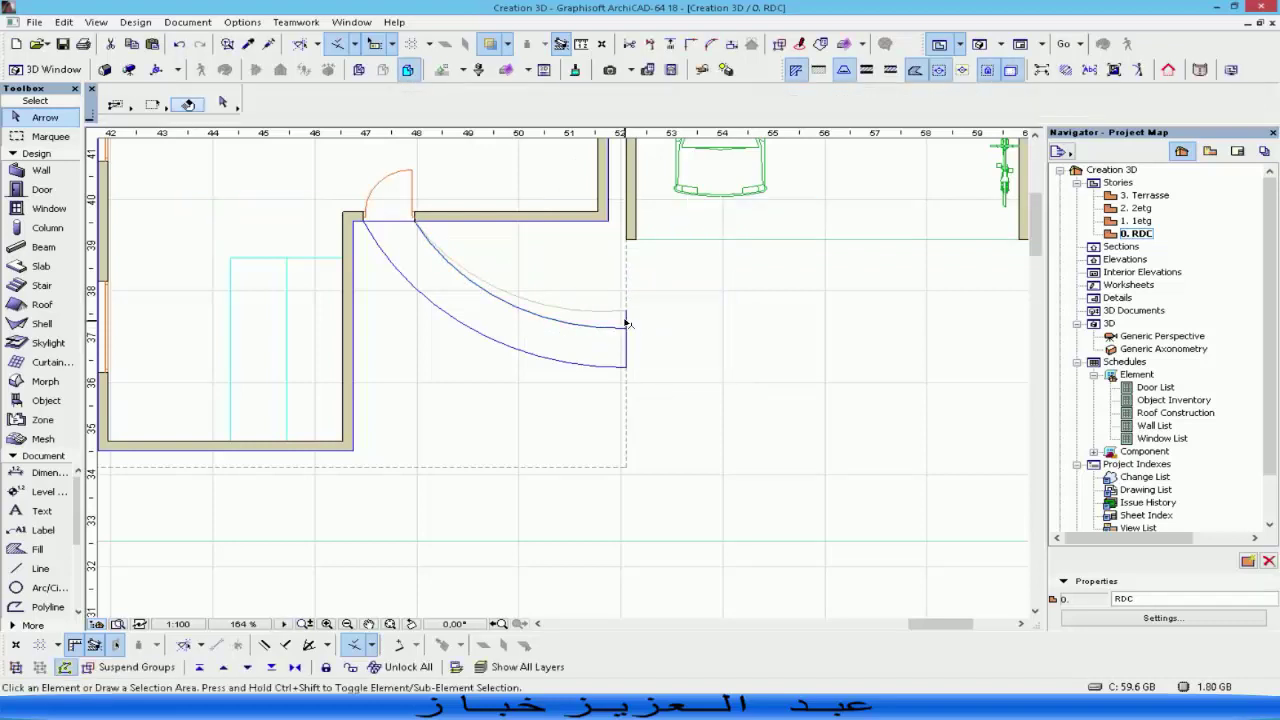
click(626, 311)
click(626, 328)
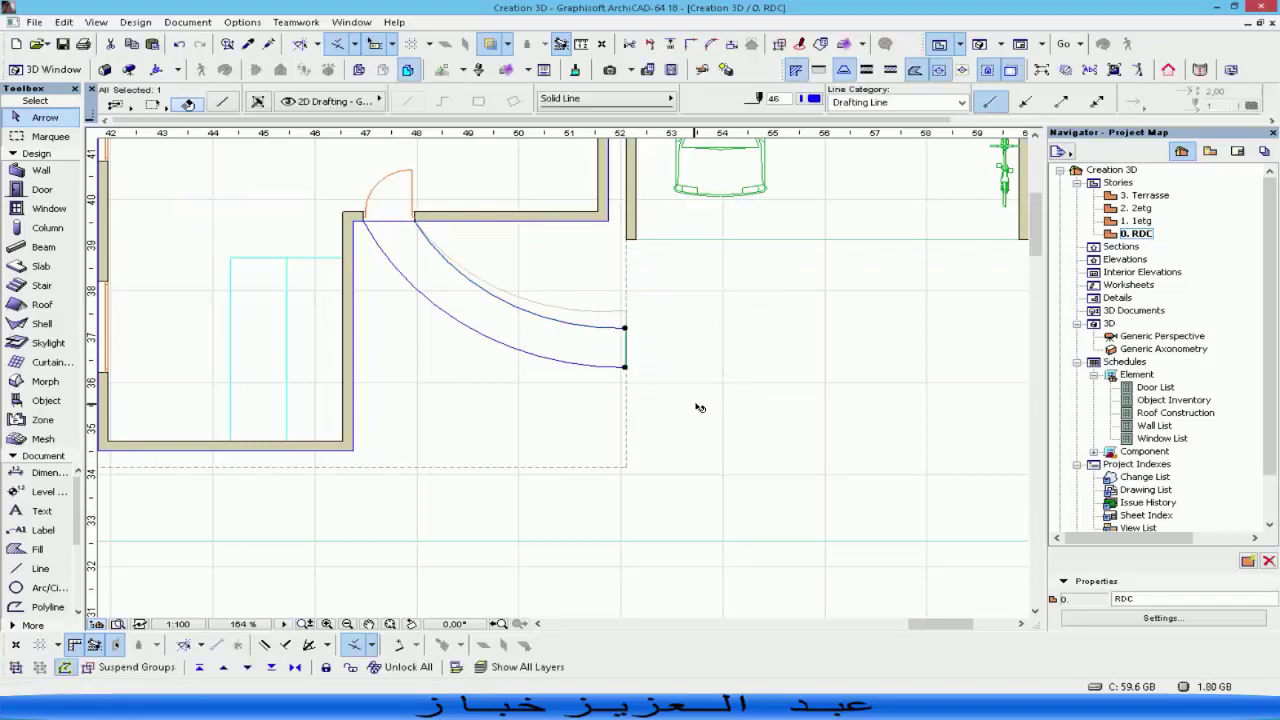
click(699, 406)
Draw a second closed path outline from the curved path's outer edge down to the site's lower boundary, closing its upper end with an arc.
middle_drag(600, 316, 601, 338)
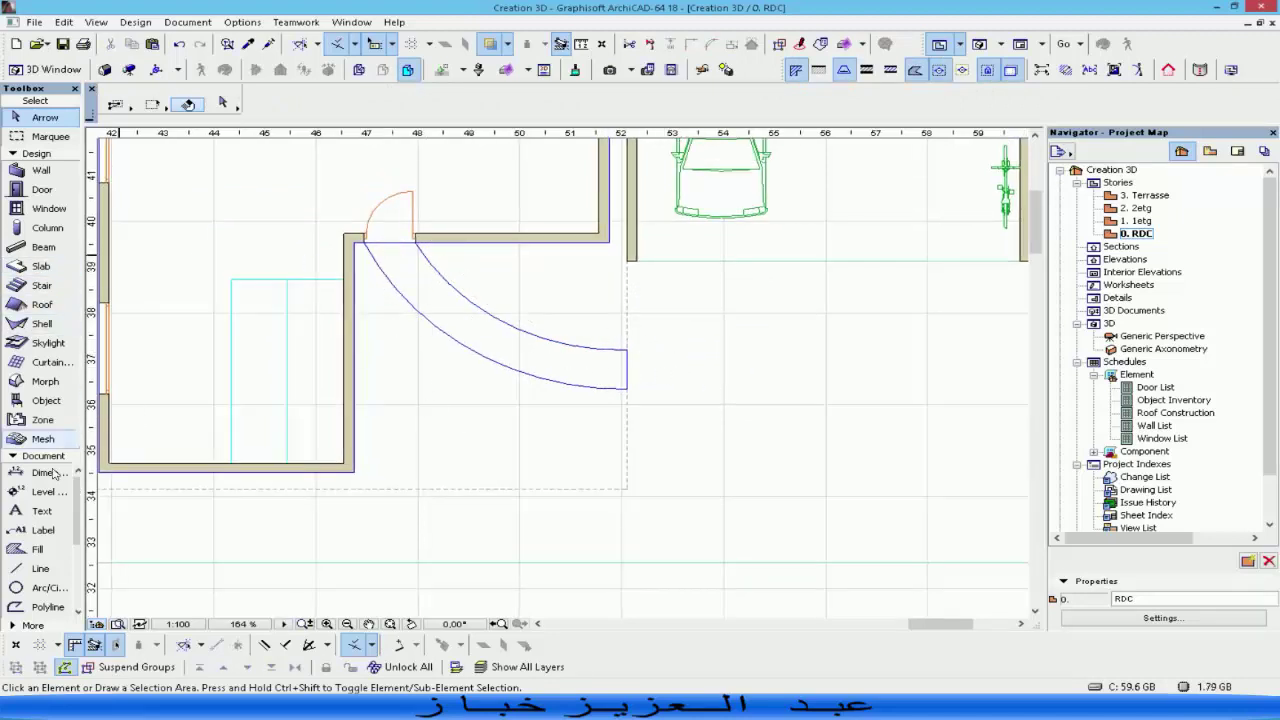
click(40, 568)
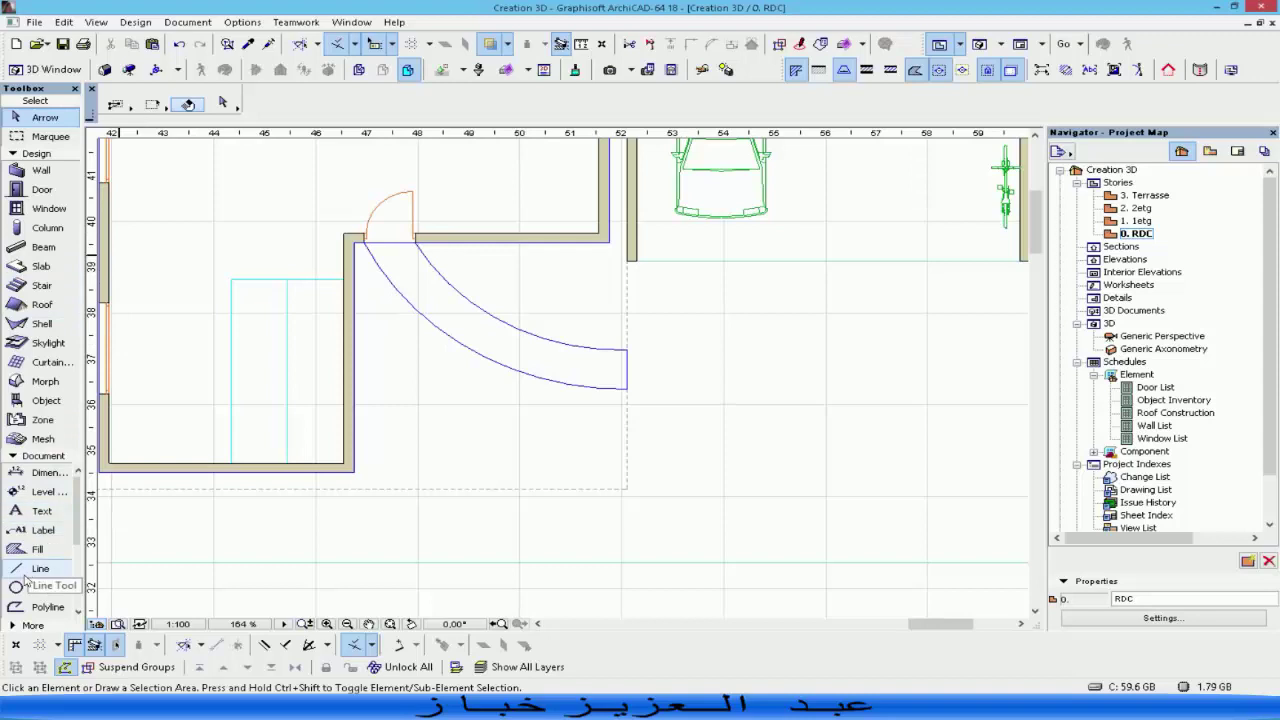
click(420, 315)
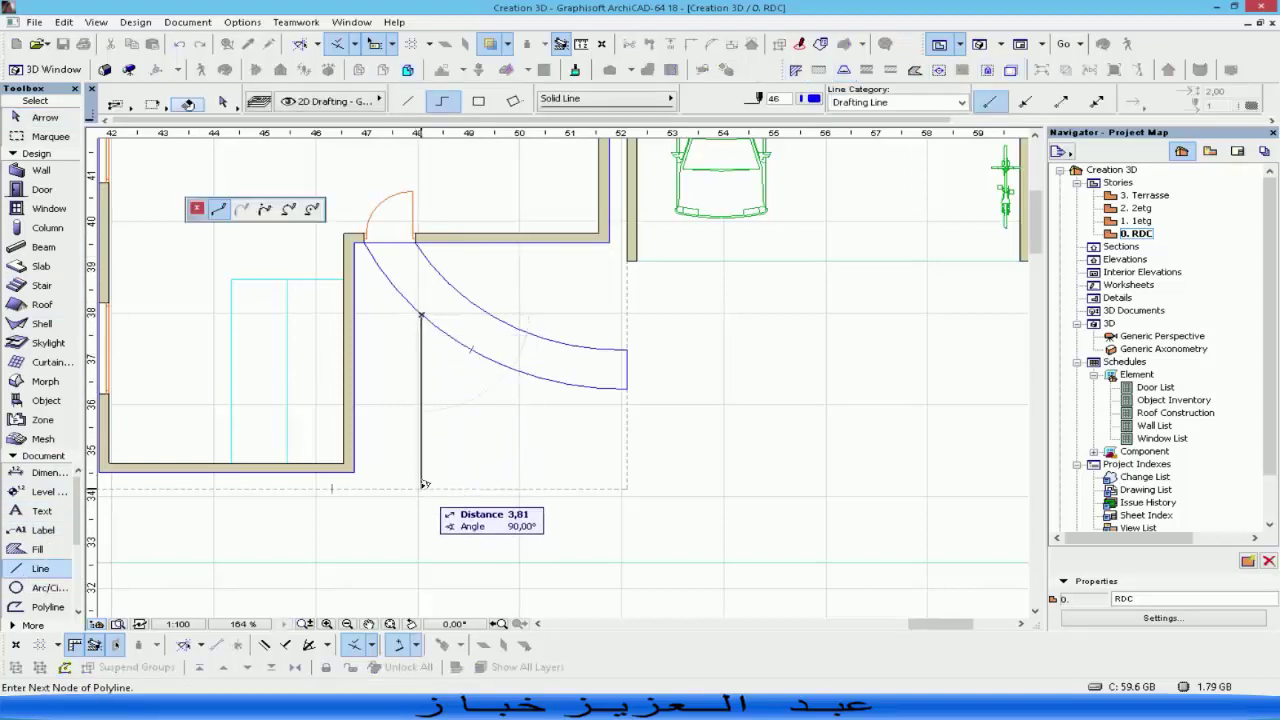
click(420, 562)
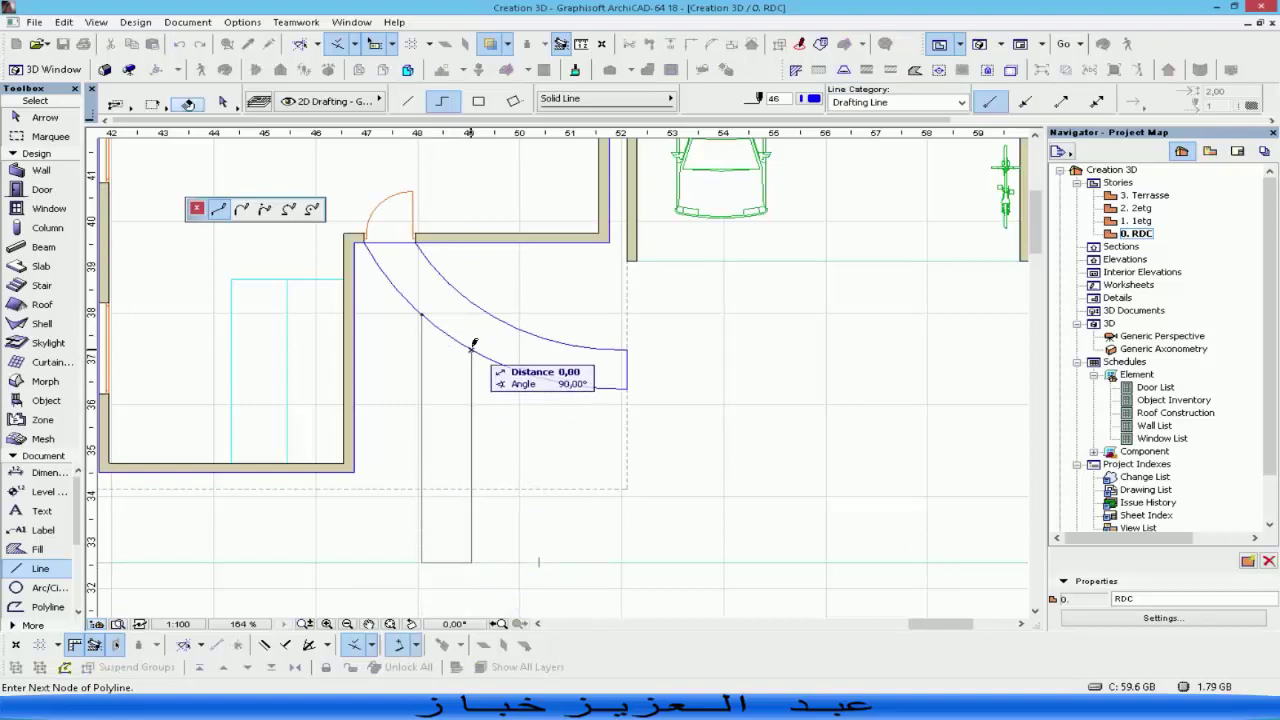
click(241, 208)
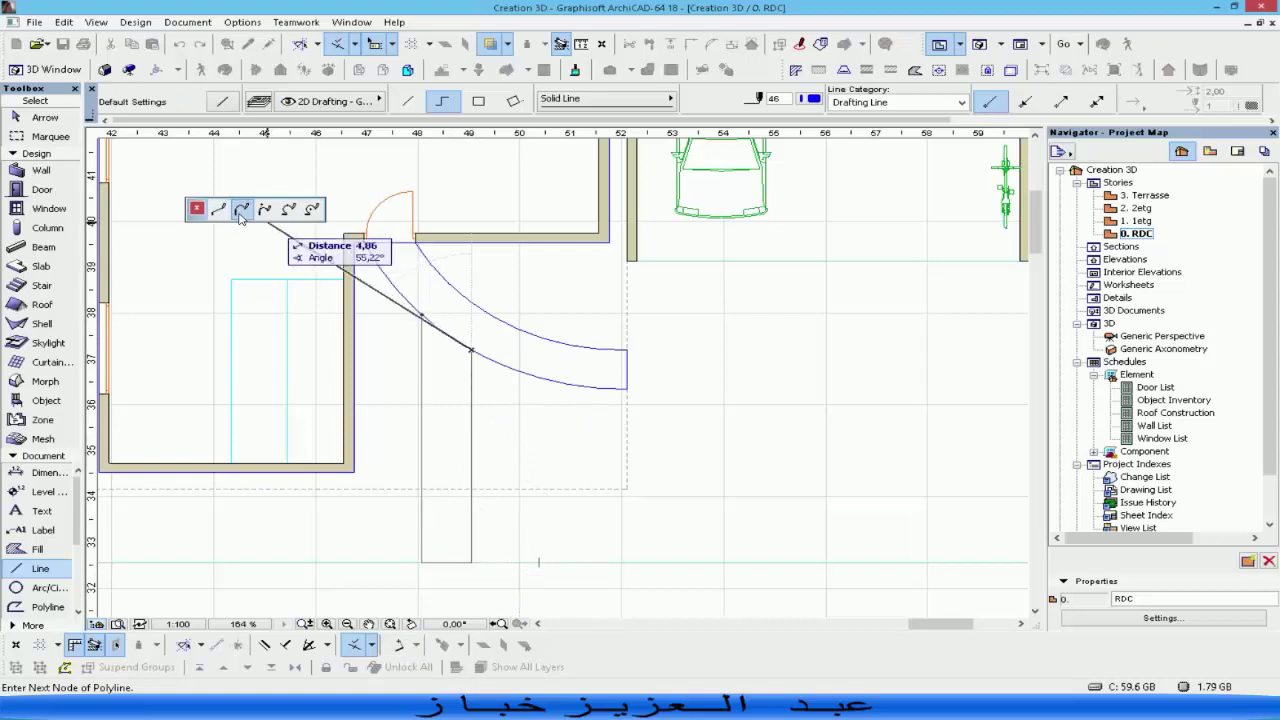
click(421, 311)
key(Escape)
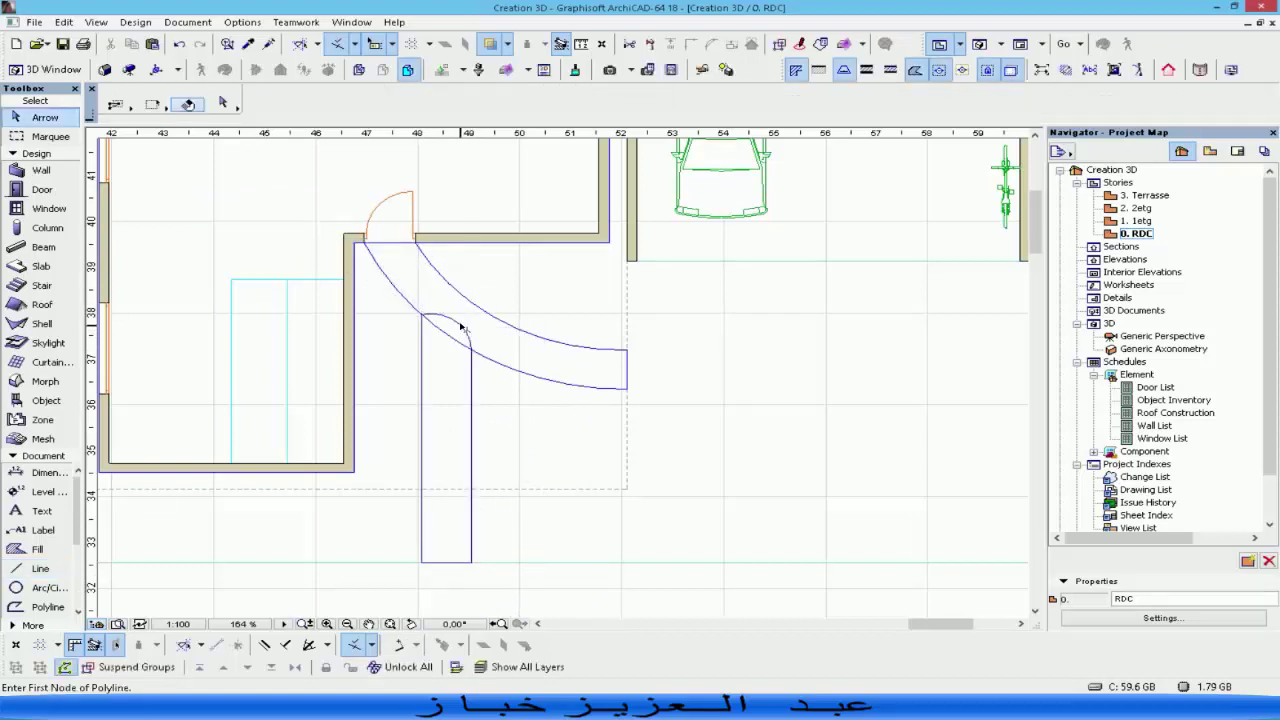
Ungroup the lower path's outline and reshape its closing arc to follow the curved door path's outer edge.
click(458, 322)
click(458, 322)
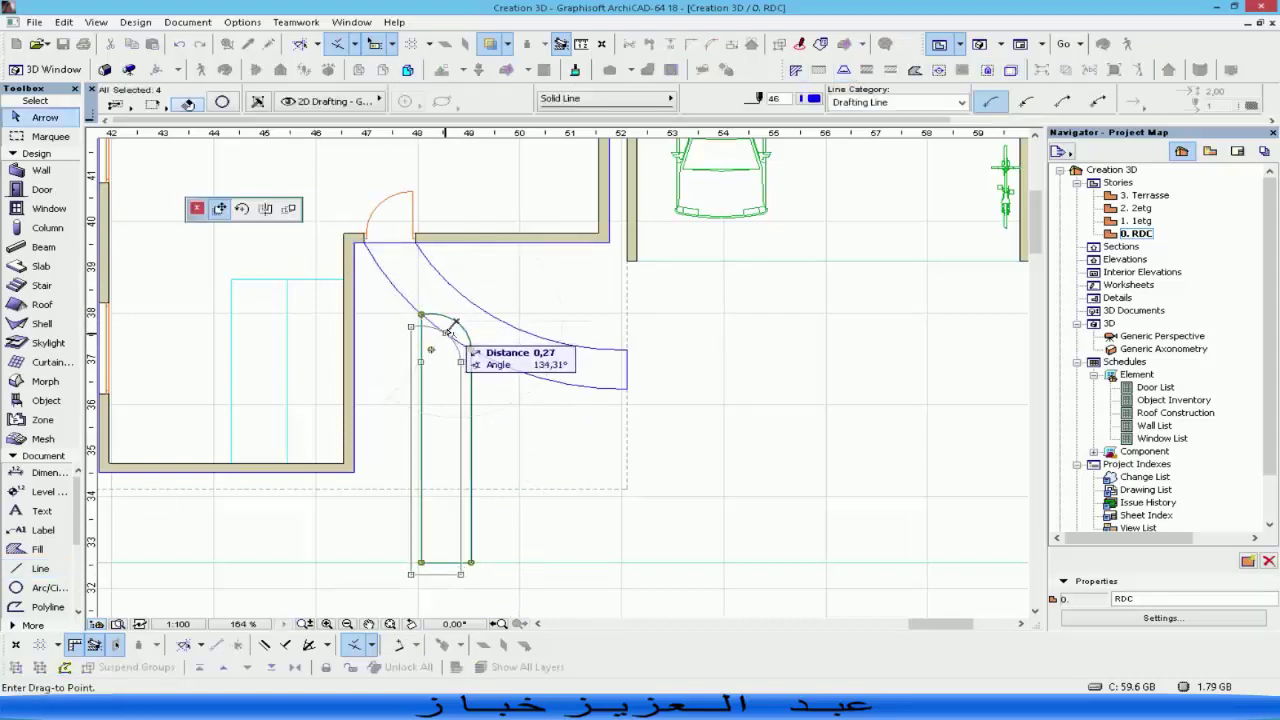
key(Escape)
click(96, 21)
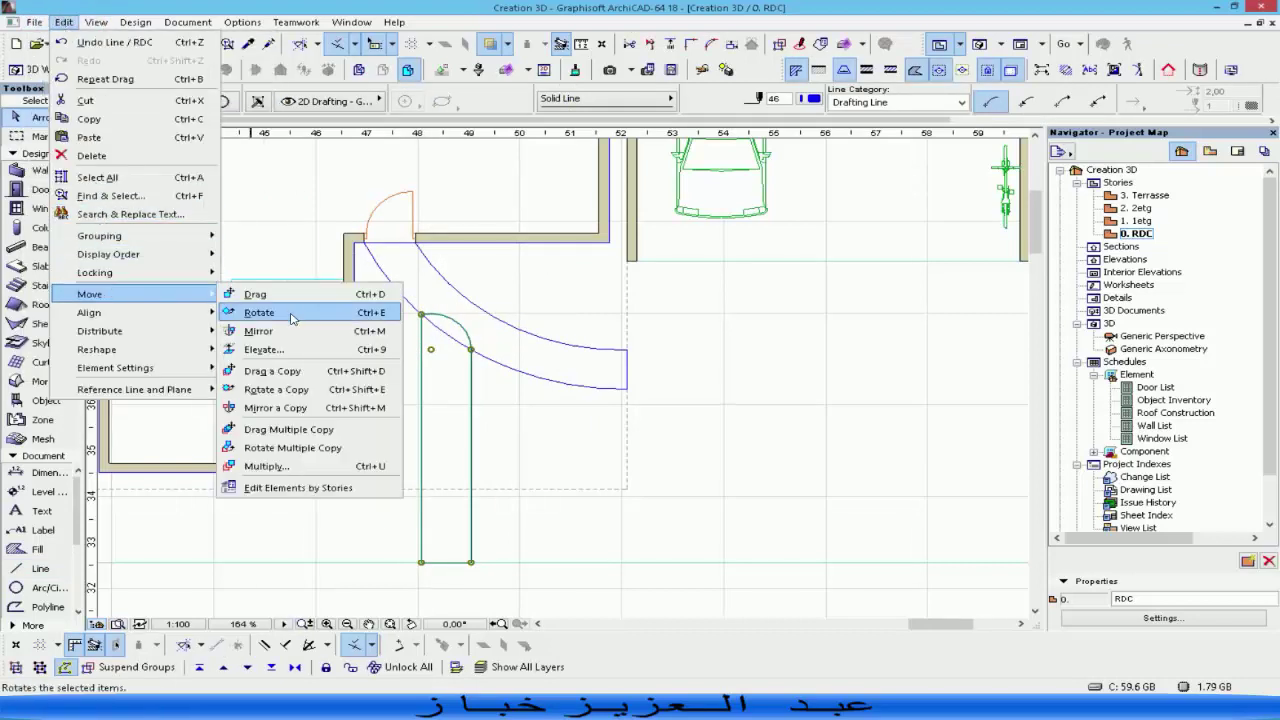
mouse_move(200, 236)
click(240, 254)
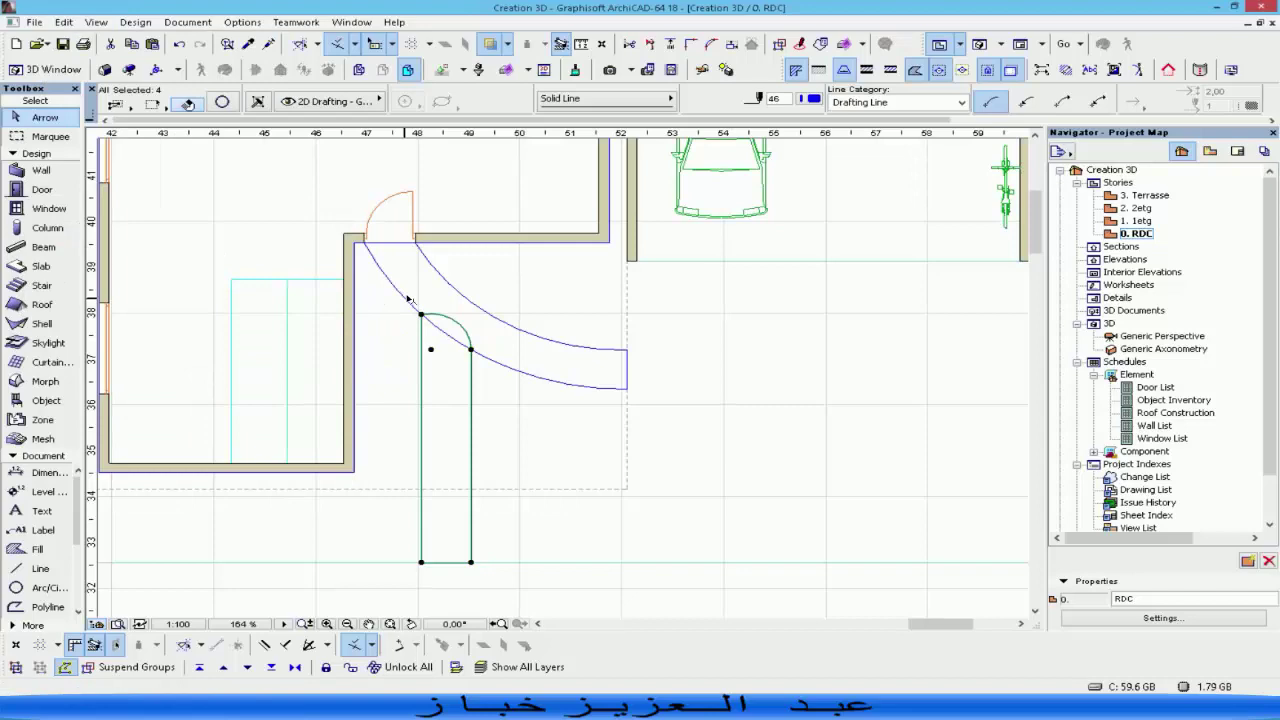
click(454, 319)
click(446, 332)
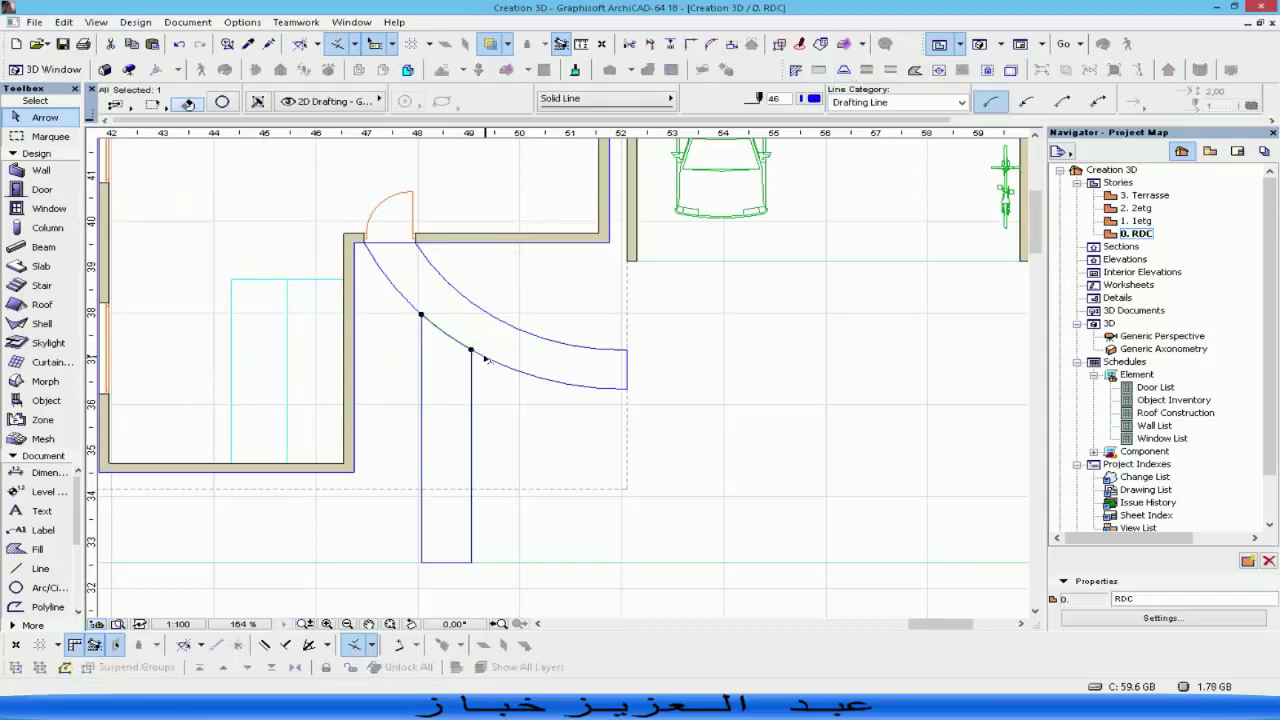
click(596, 487)
Examine how the two path outlines sit relative to the entrance door, the garage front and the site boundary.
middle_drag(597, 489, 573, 397)
middle_drag(512, 333, 512, 357)
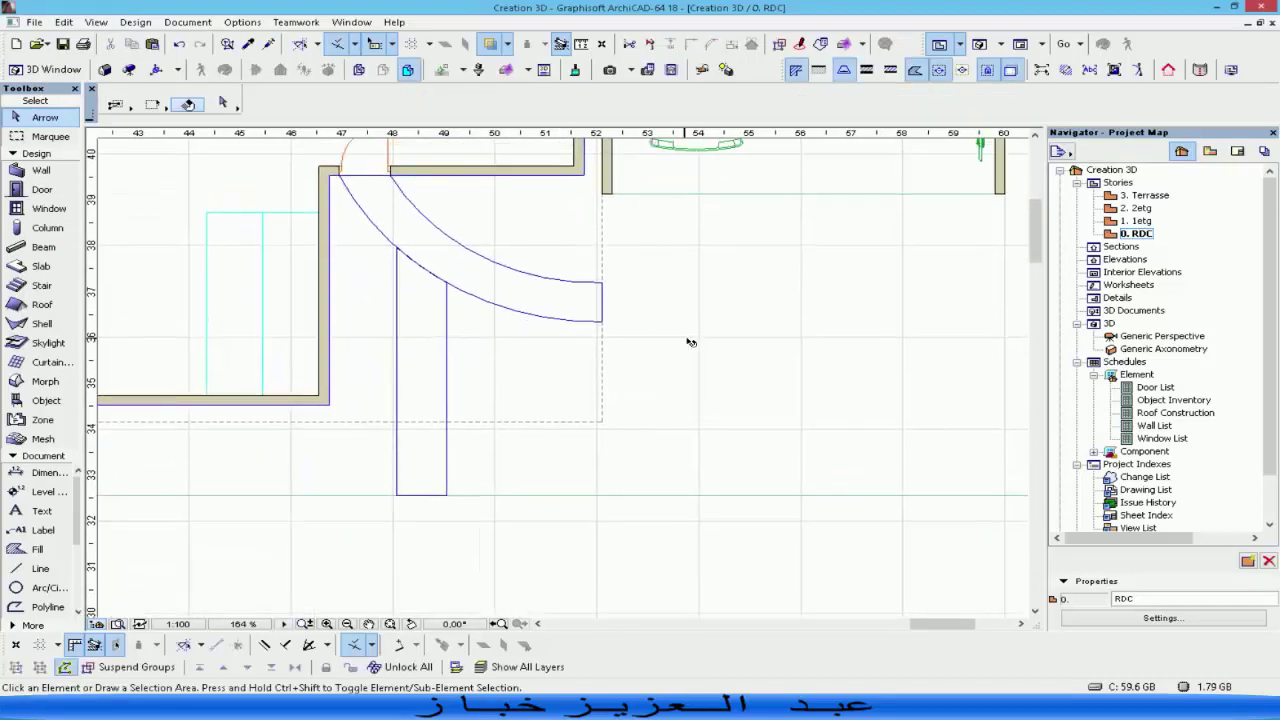
scroll(690, 342, down, 3)
middle_drag(681, 291, 616, 305)
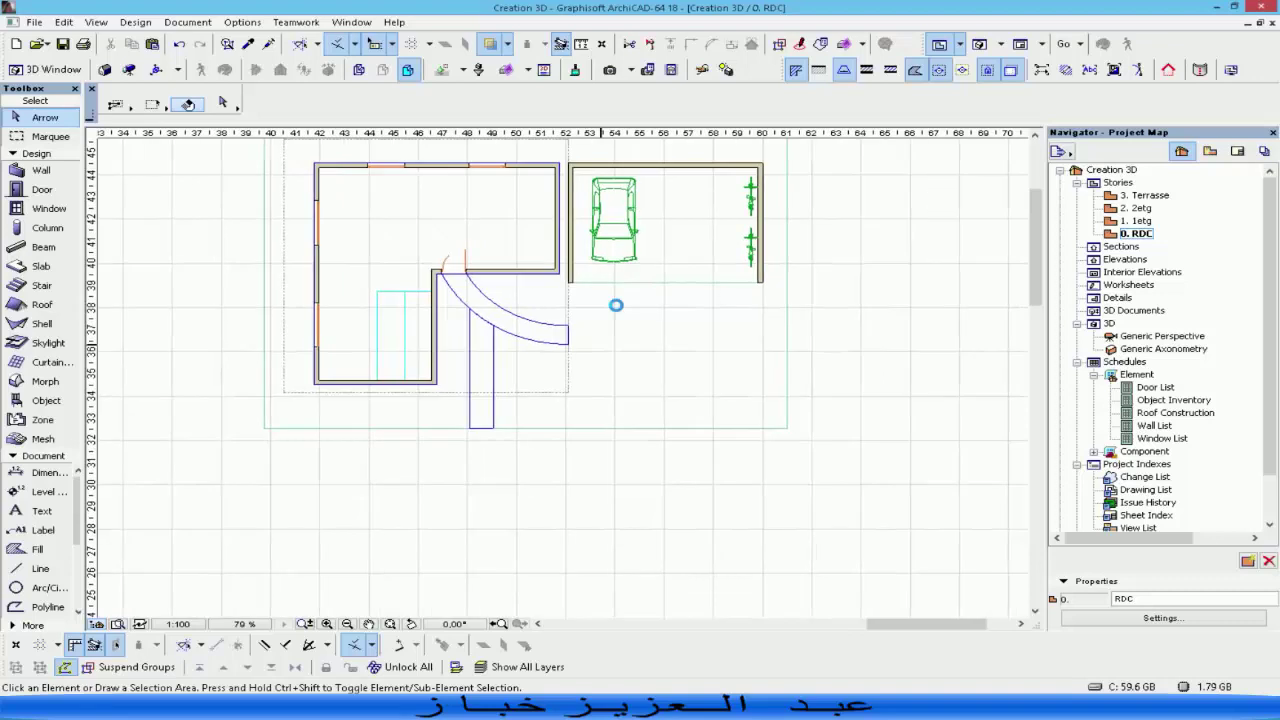
click(564, 334)
key(Escape)
click(630, 320)
scroll(584, 359, up, 3)
key(Escape)
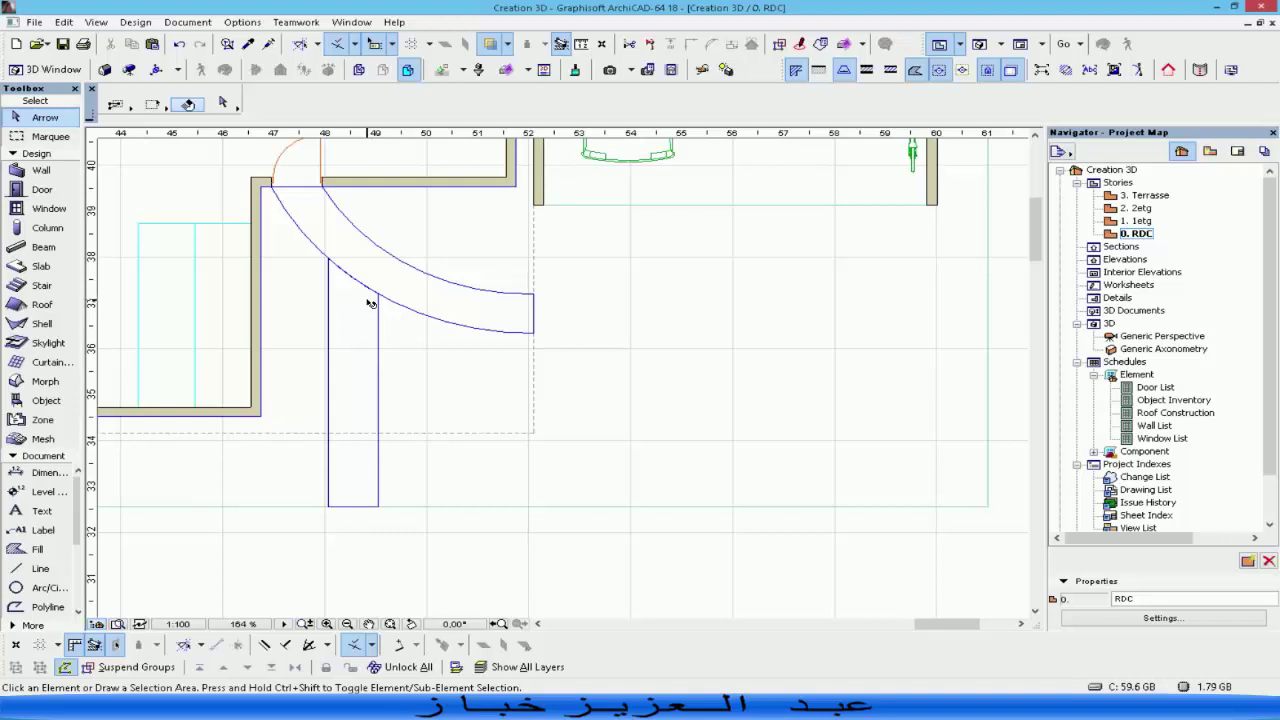
scroll(362, 433, down, 3)
middle_drag(361, 455, 560, 378)
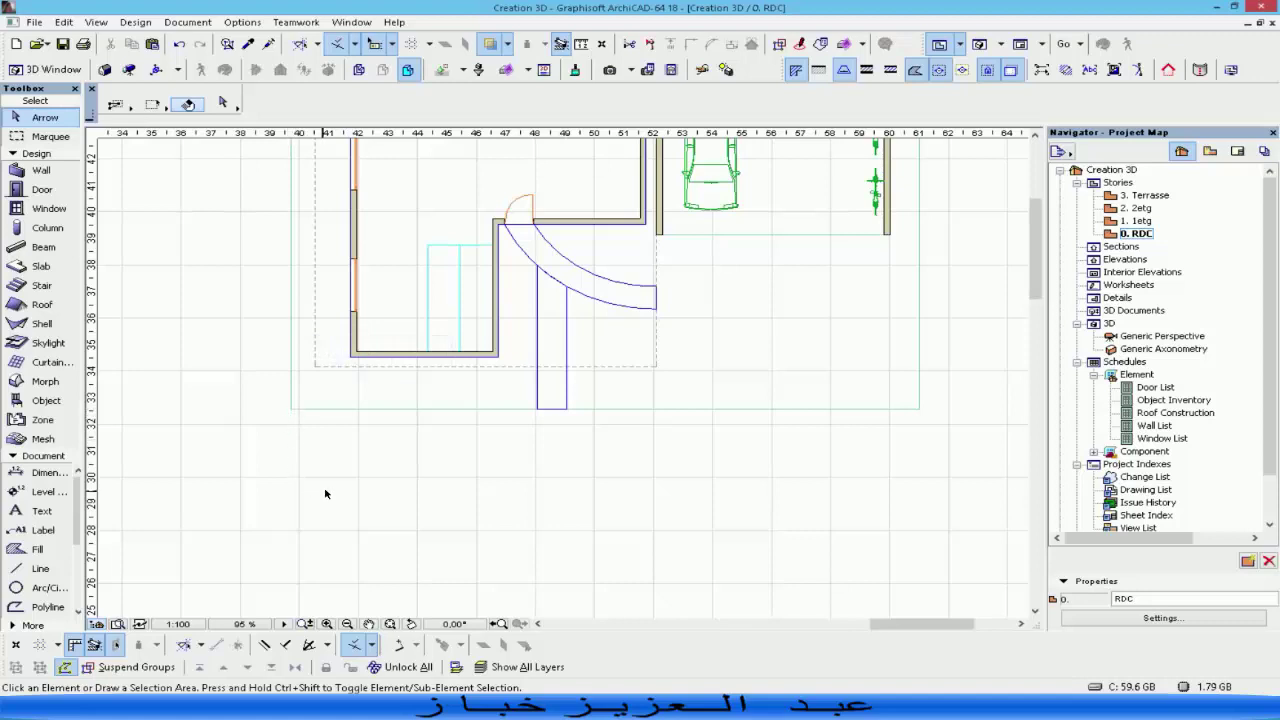
middle_drag(728, 315, 509, 398)
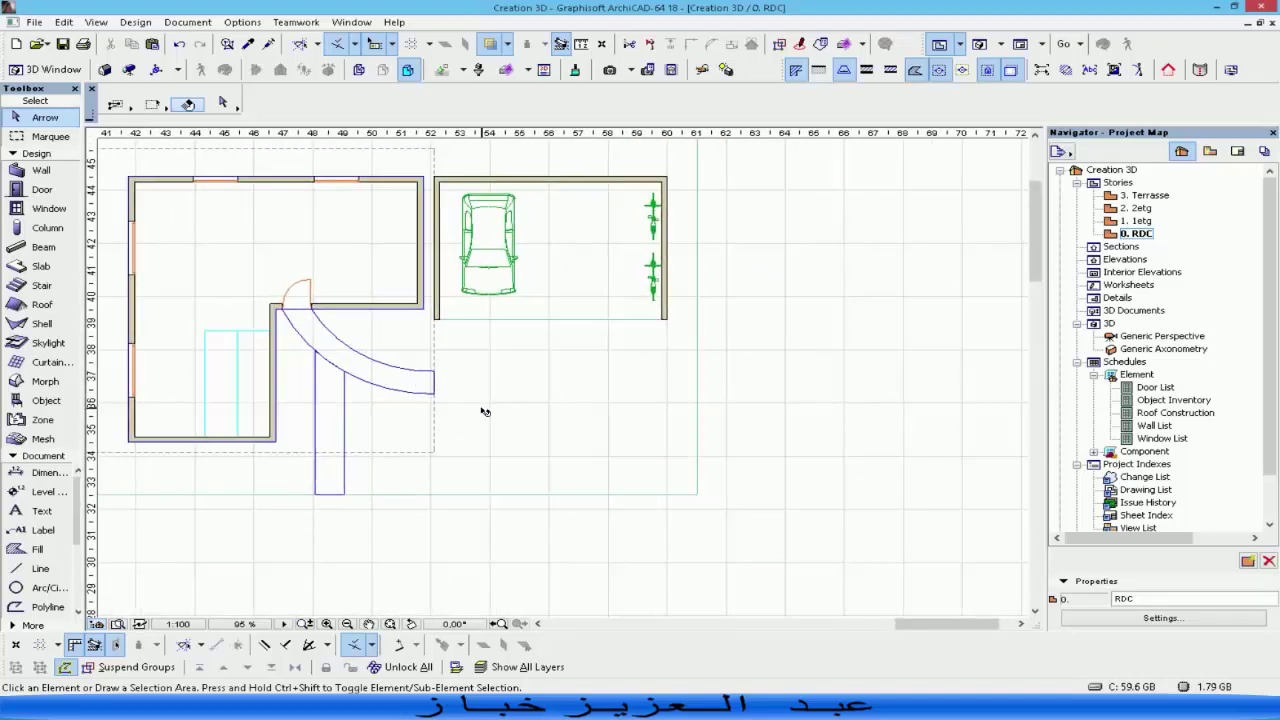
Extend the garage opening in the site slab by moving its two front corners down to the site's lower edge.
click(480, 349)
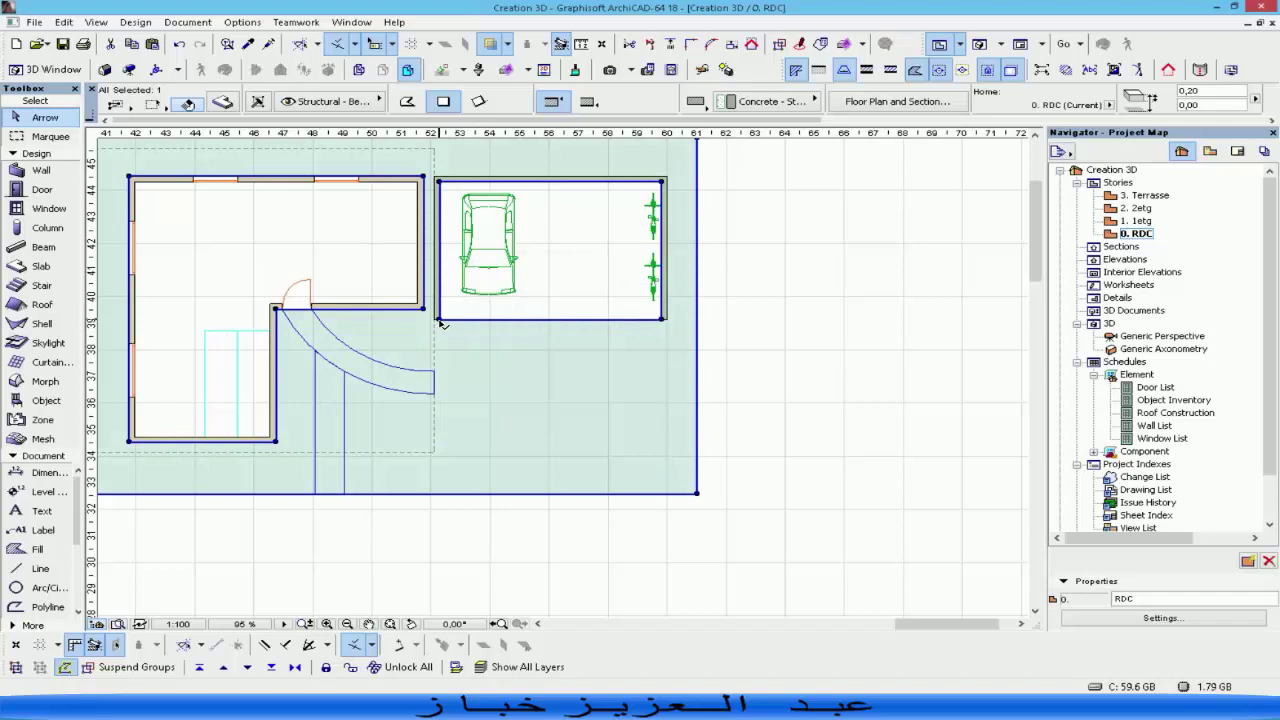
click(438, 320)
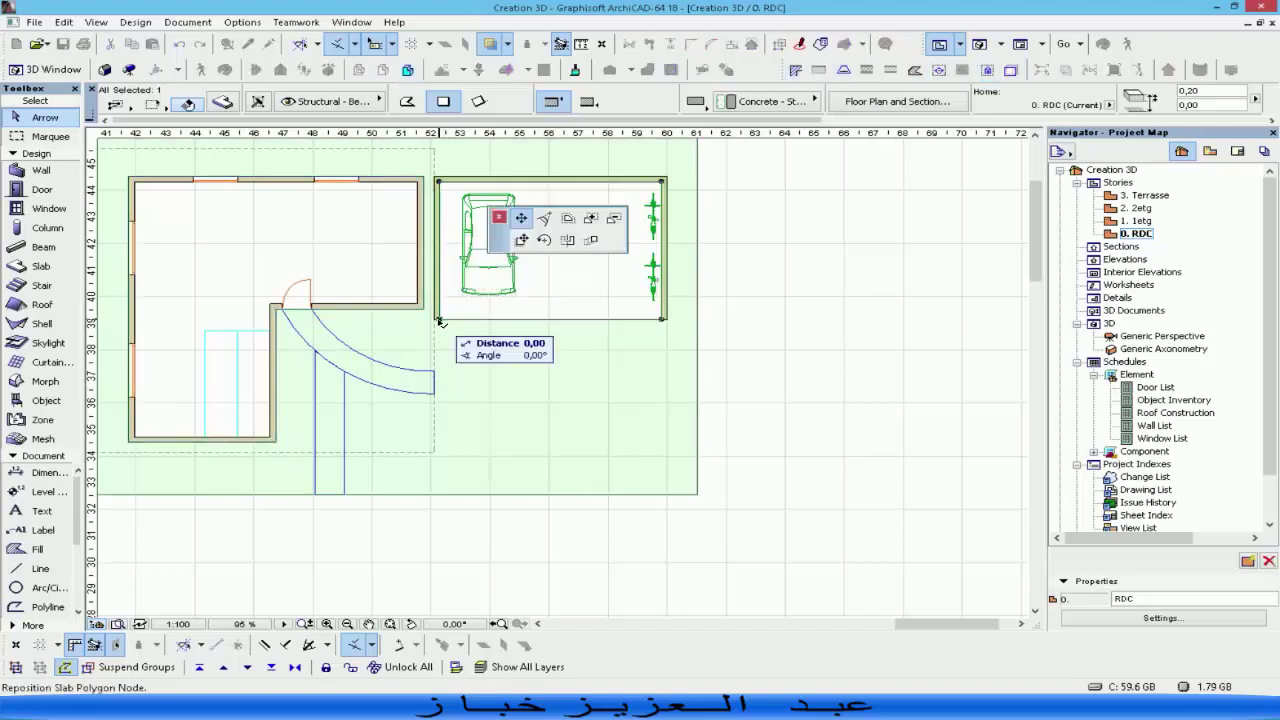
click(440, 494)
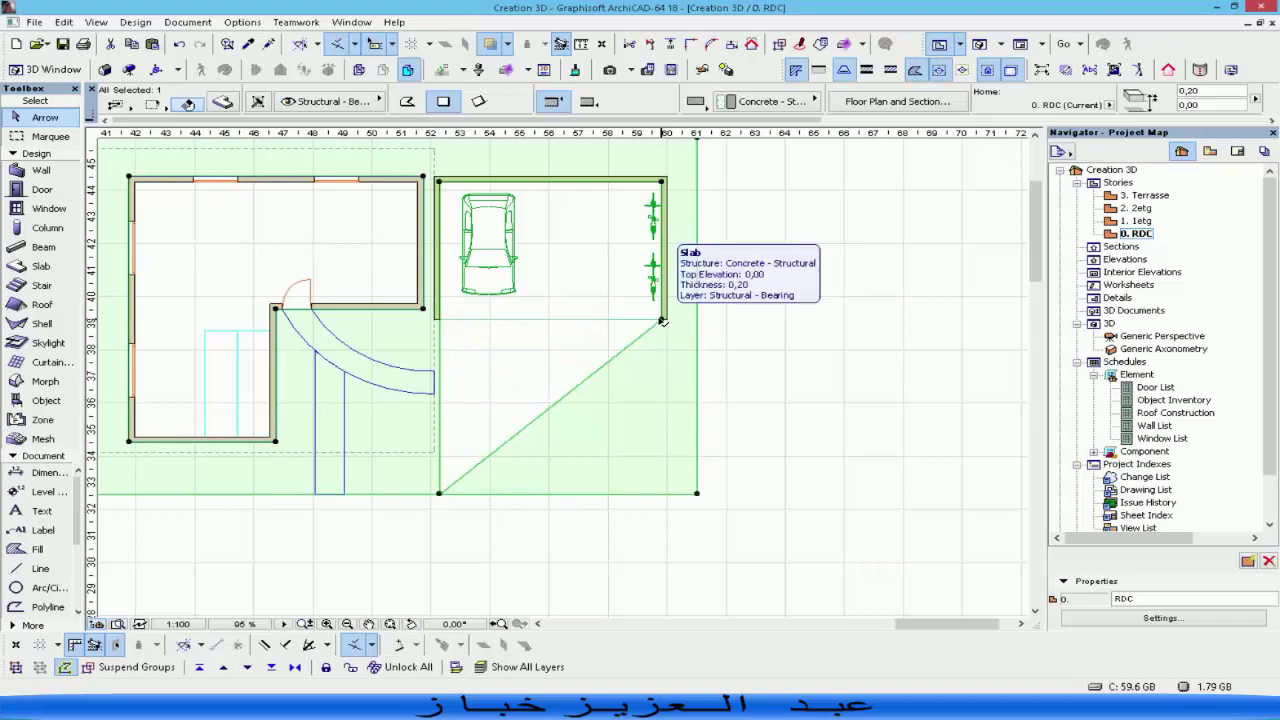
click(662, 320)
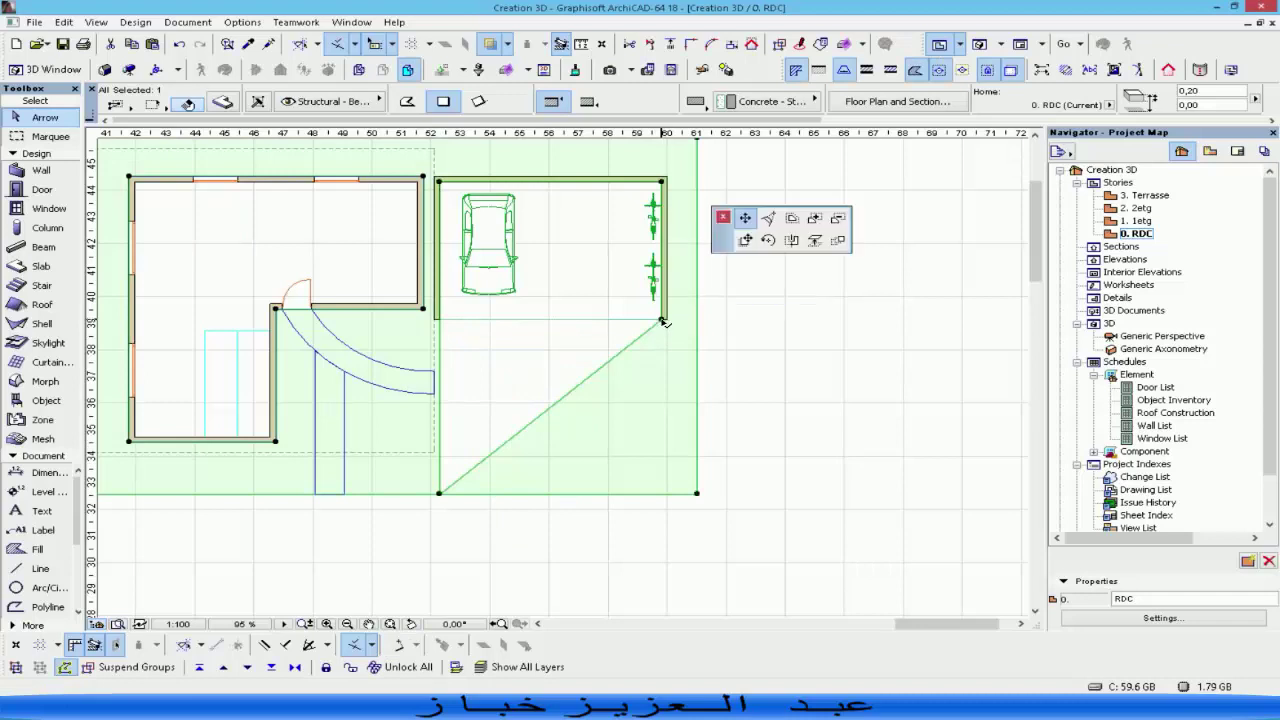
click(662, 494)
click(817, 502)
click(549, 300)
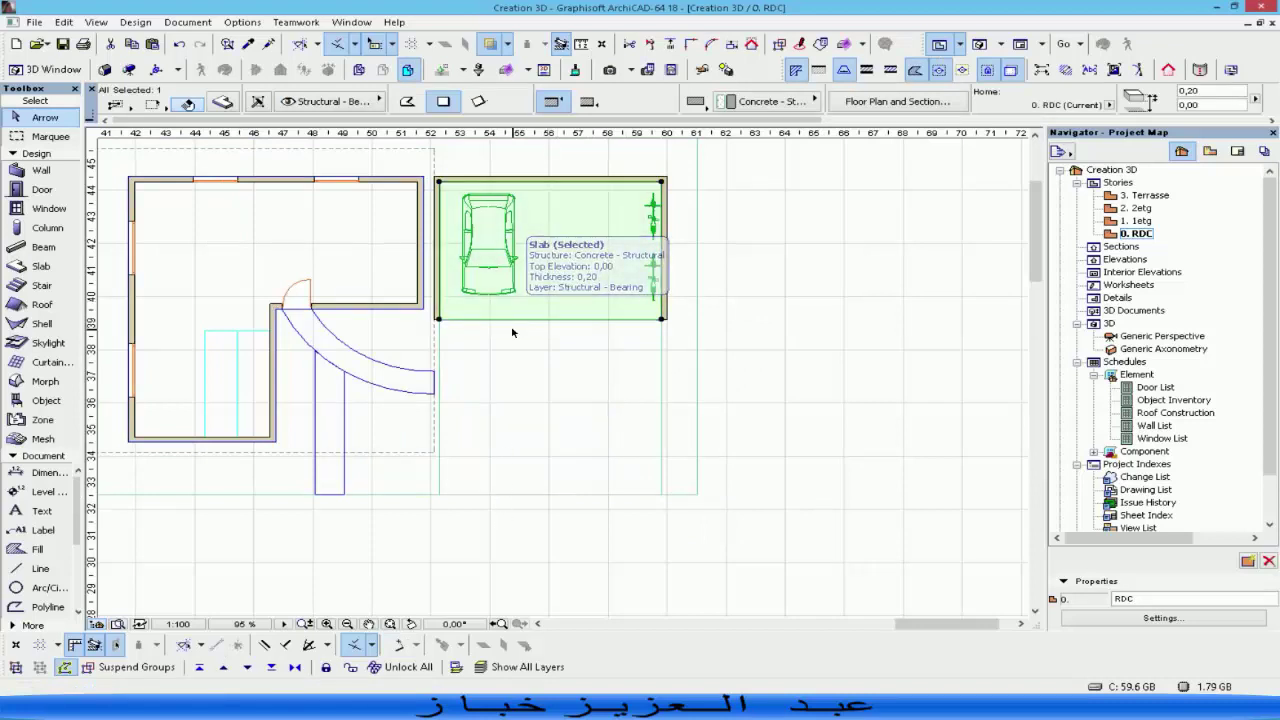
click(631, 426)
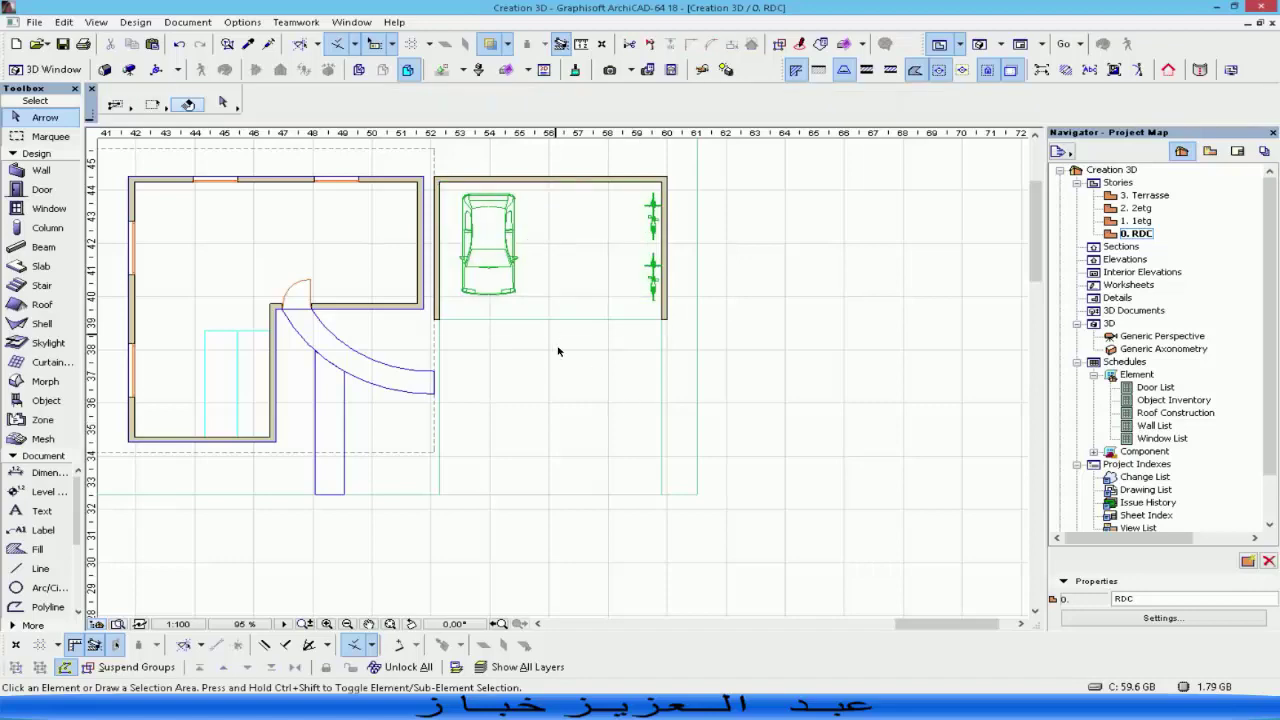
Create concrete slabs from the lower path and curved door path outlines, and select both slabs.
scroll(311, 286, up, 5)
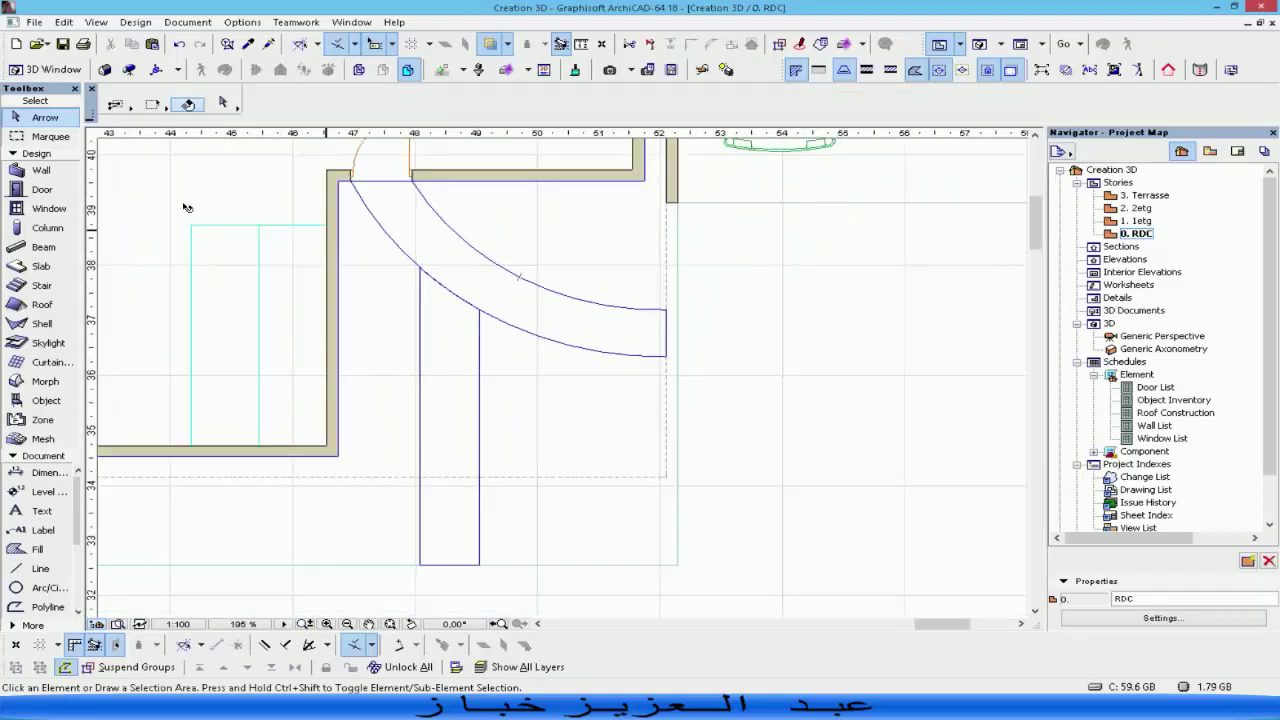
click(41, 266)
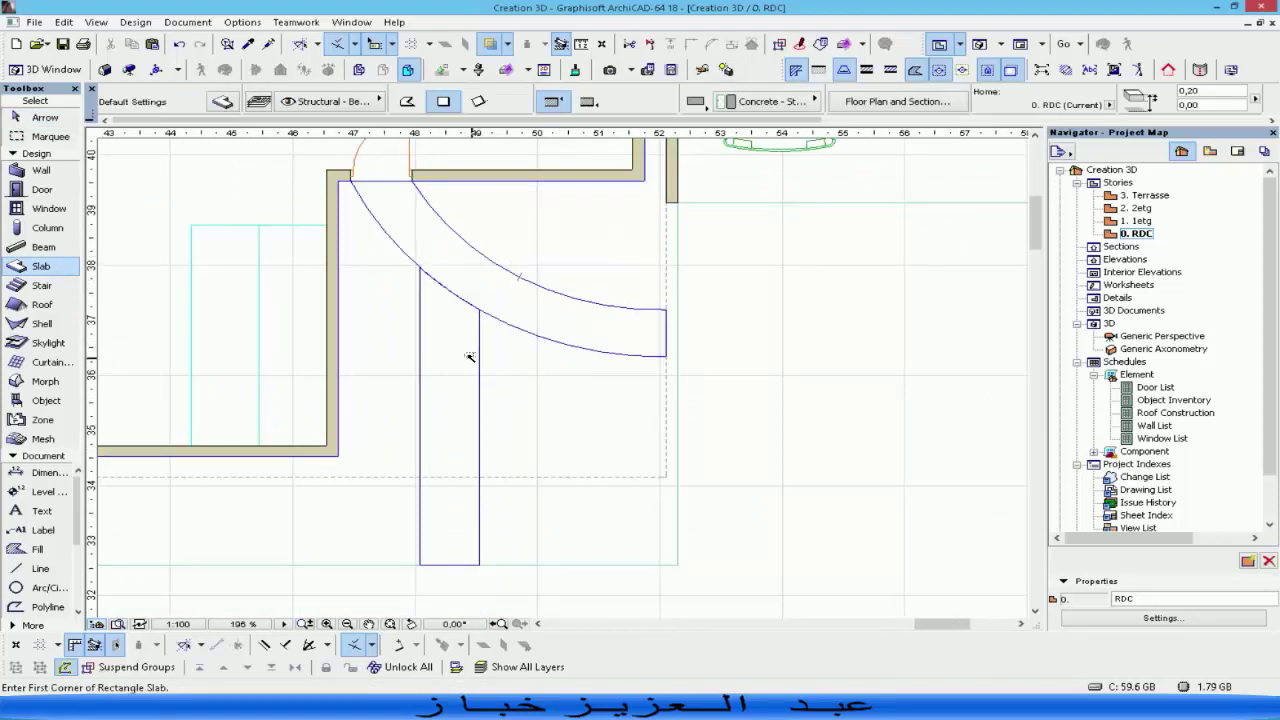
shift+click(460, 388)
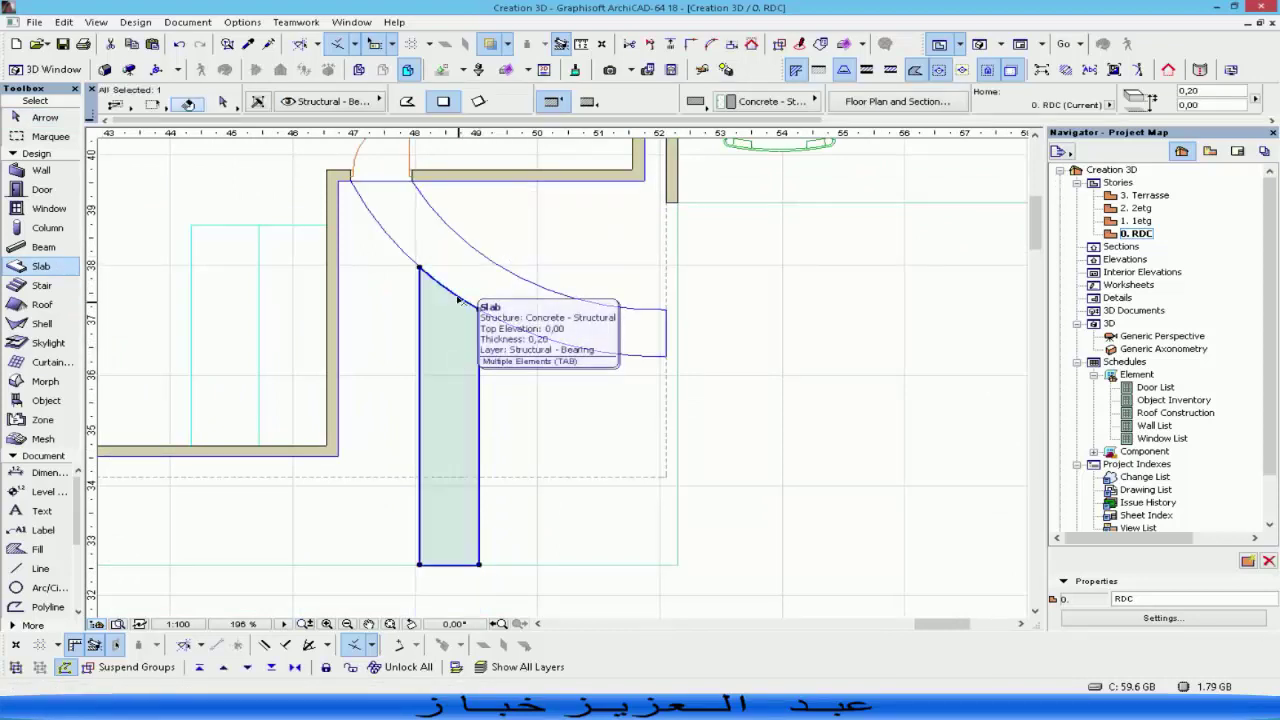
shift+click(461, 269)
Group the two selected path slabs.
click(96, 22)
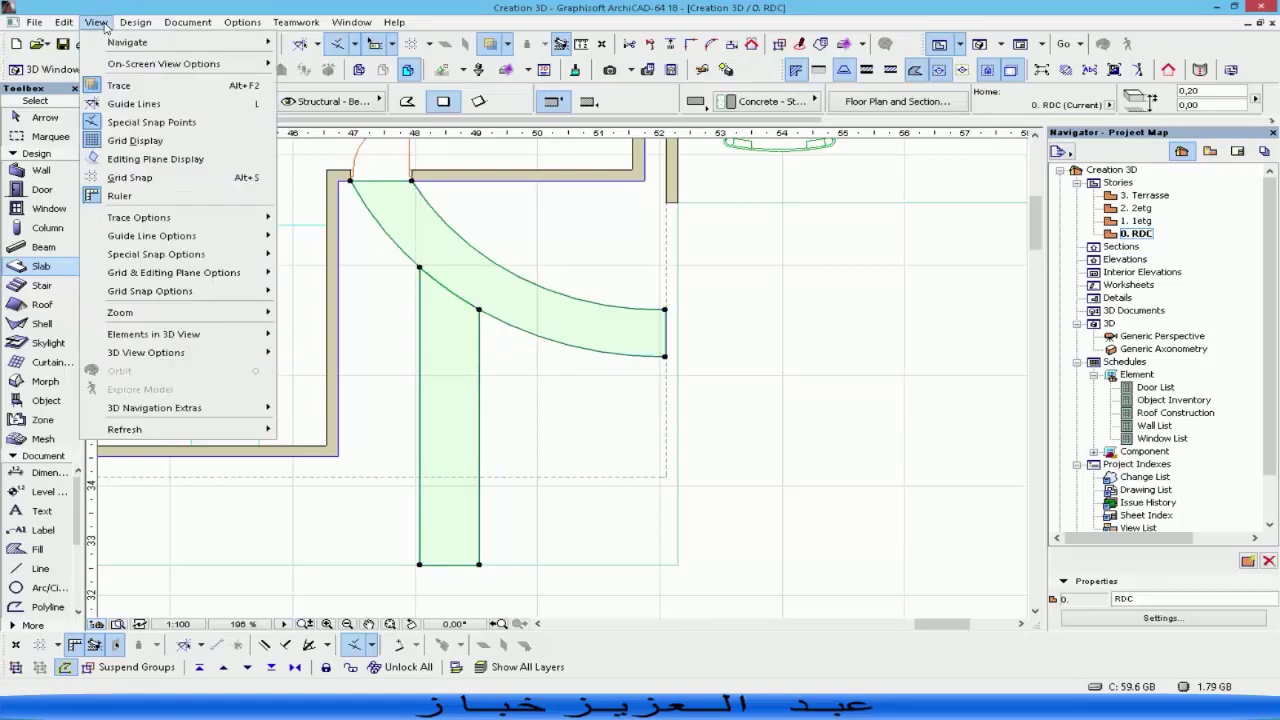
mouse_move(63, 22)
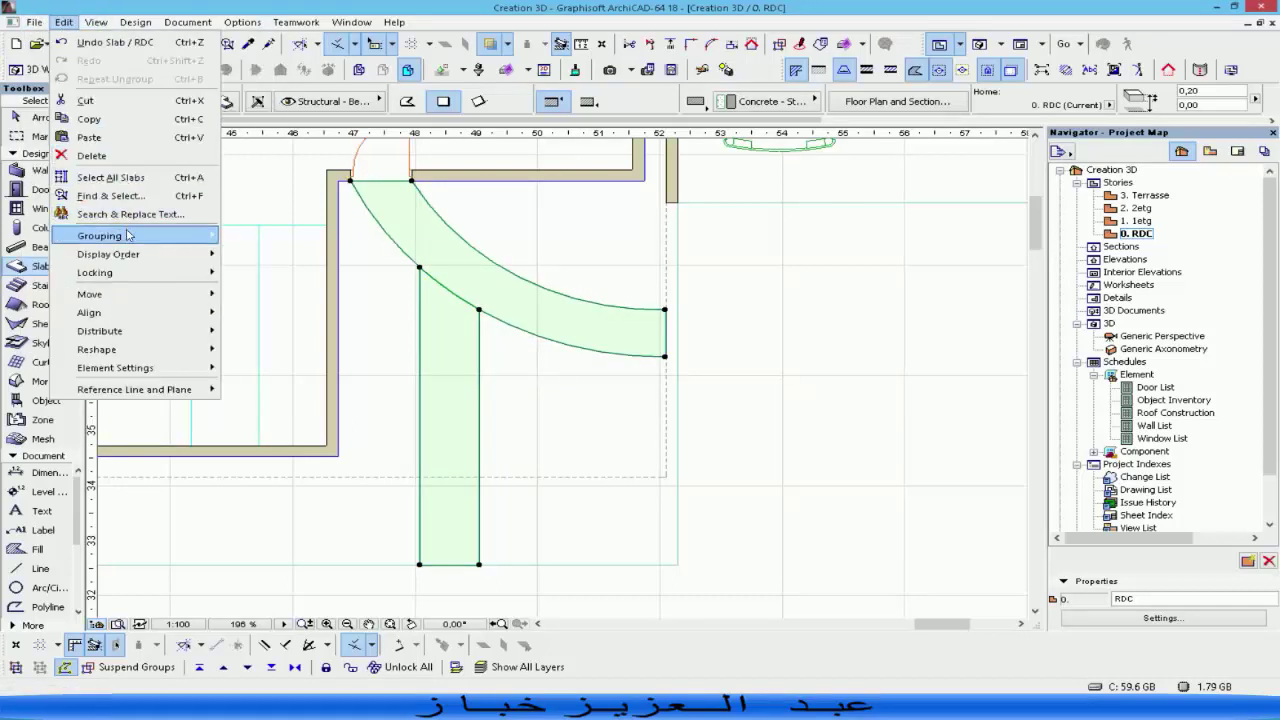
mouse_move(120, 235)
click(262, 236)
key(Escape)
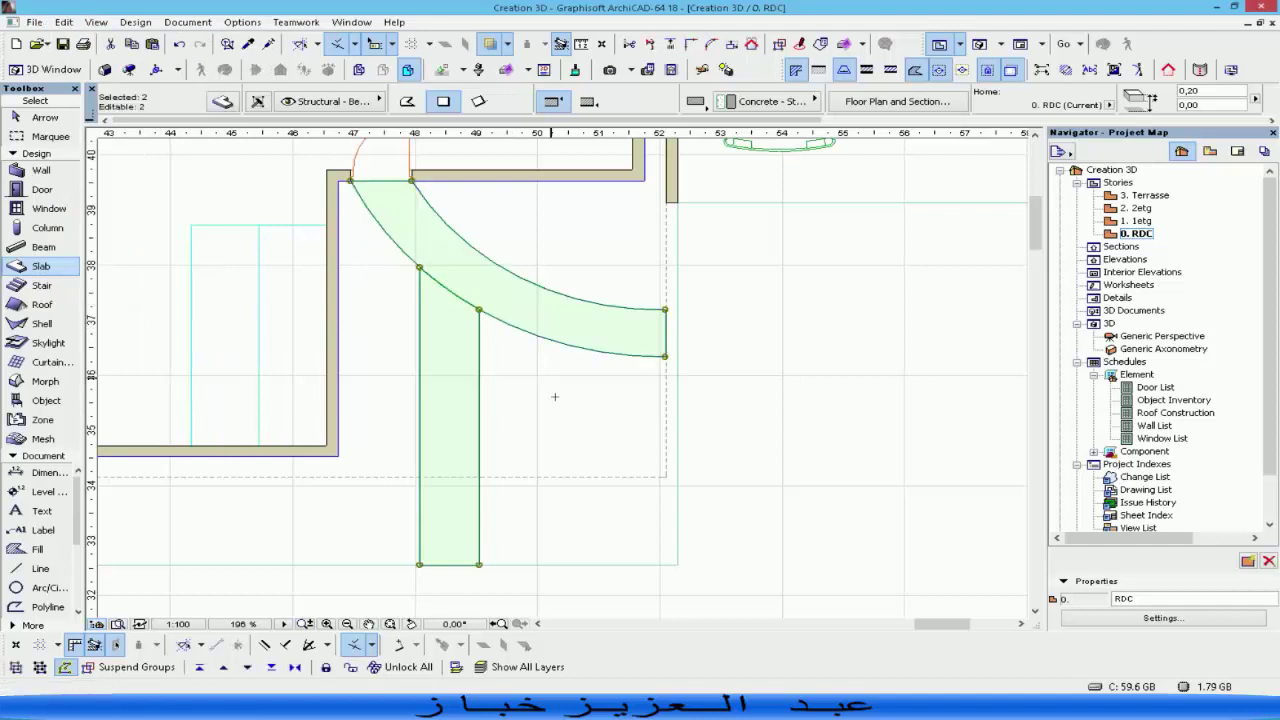
Move the grouped path slabs clear of their outlines into the open area in front of the garage.
click(524, 283)
key(ctrl+d)
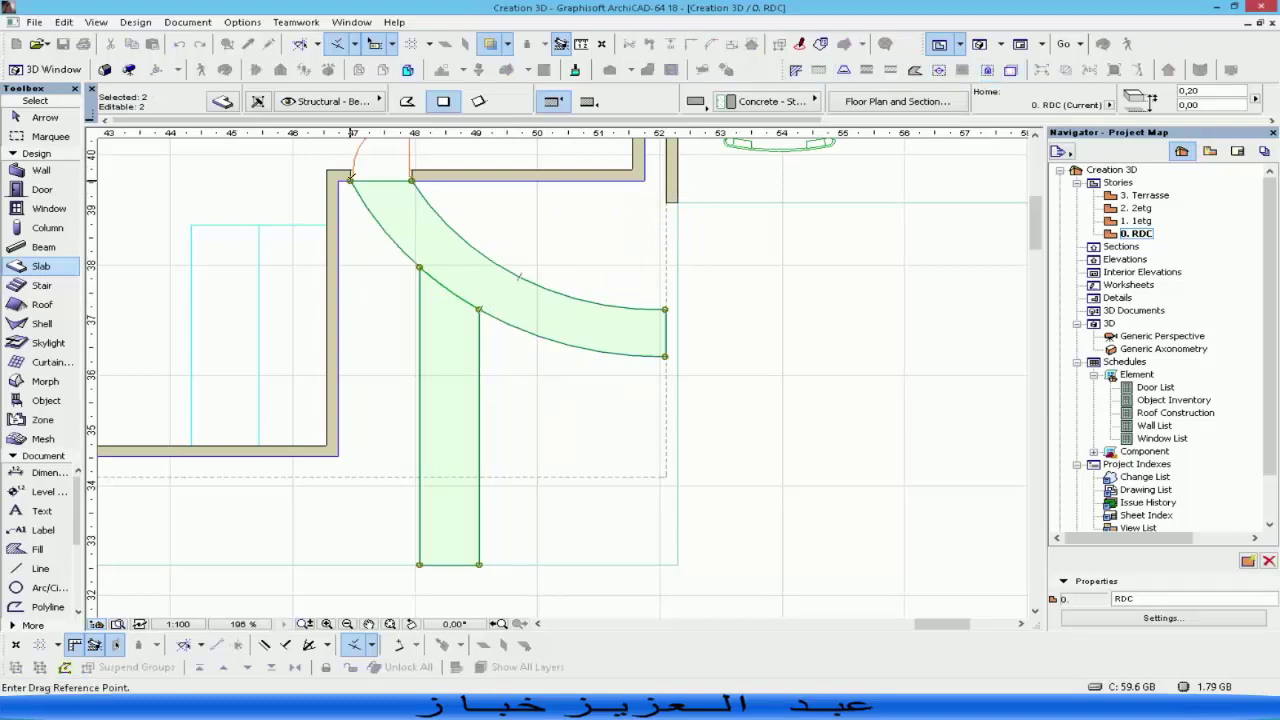
click(351, 180)
click(731, 245)
key(Escape)
Delete the arcs and side lines of both path outlines, plus the curved path's end line.
shift+click(465, 247)
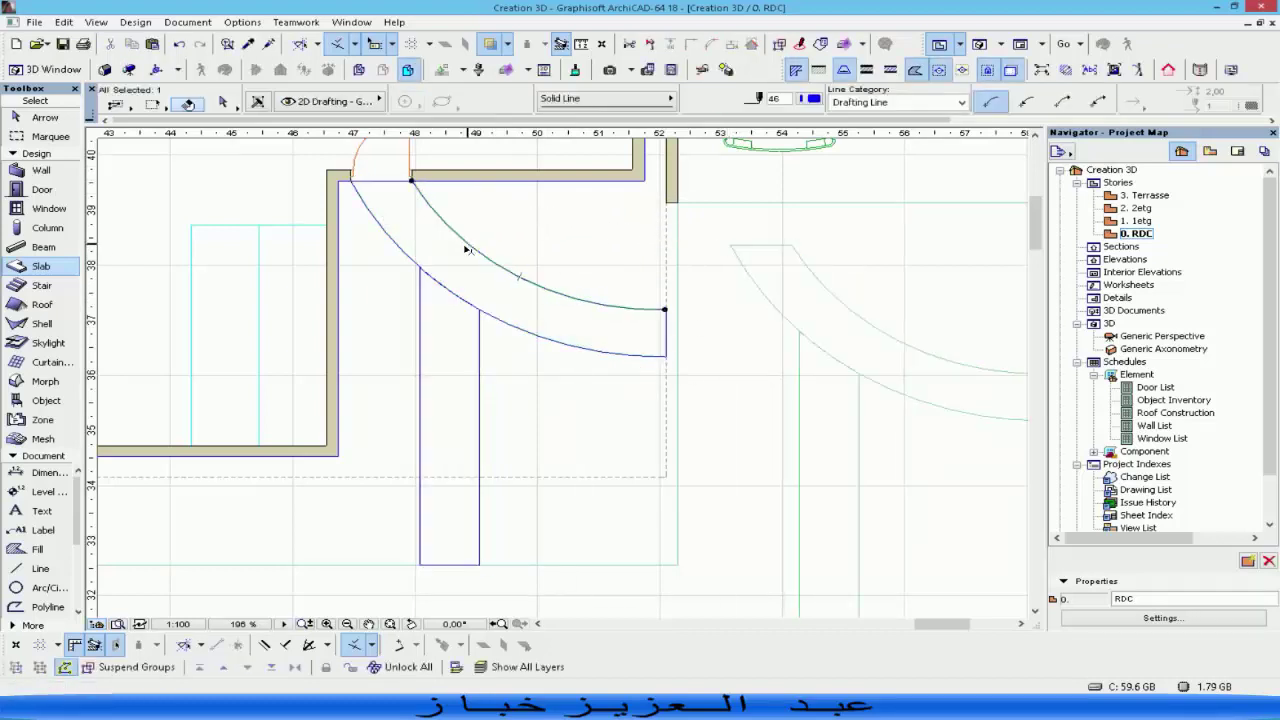
shift+click(420, 318)
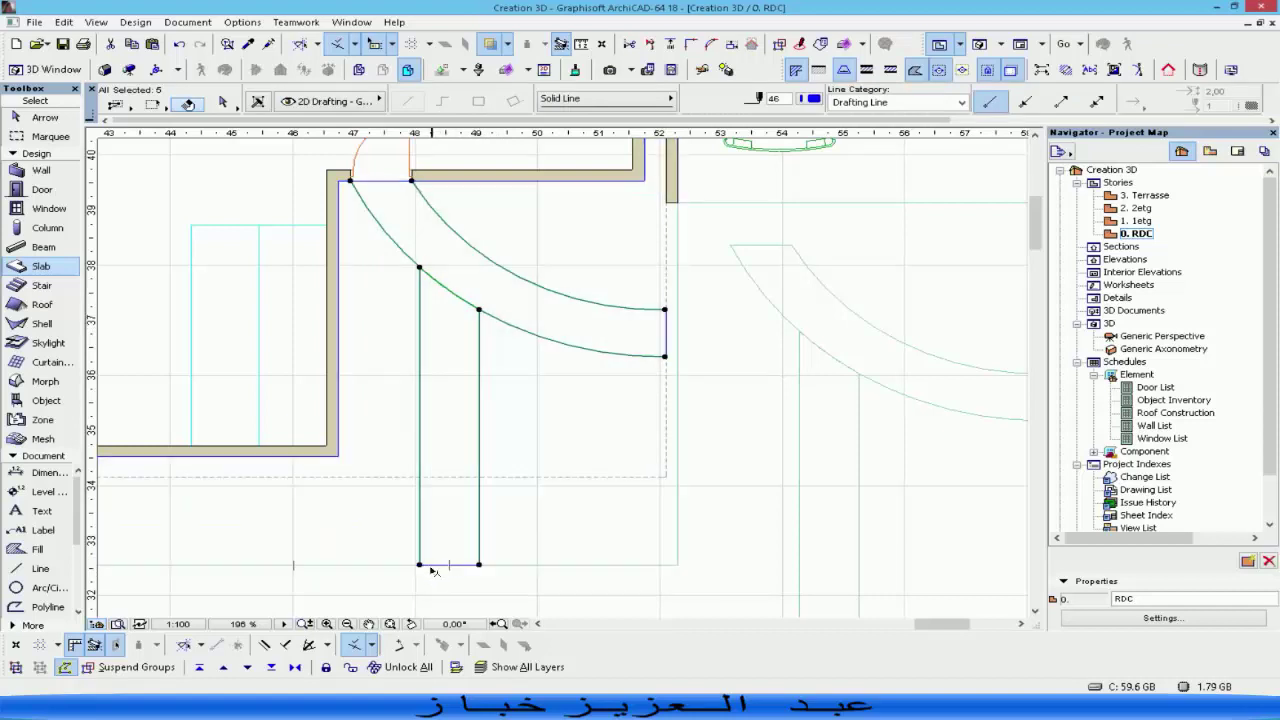
key(Escape)
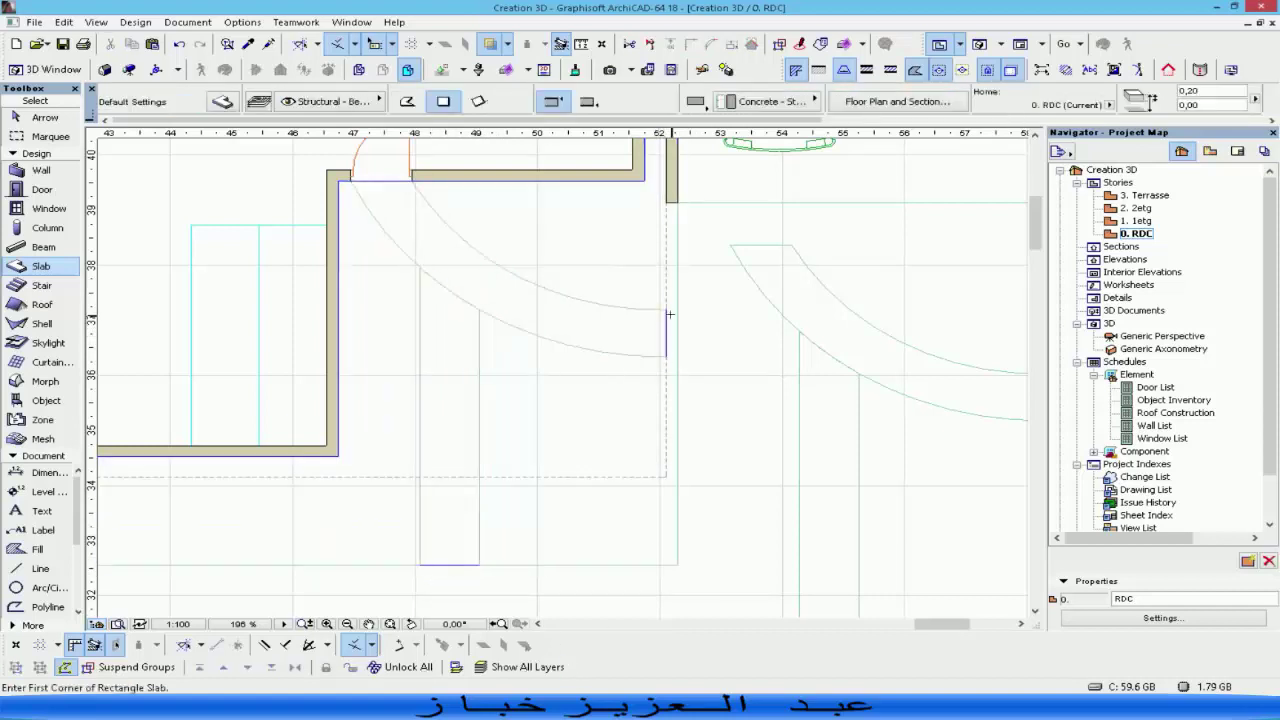
shift+click(667, 319)
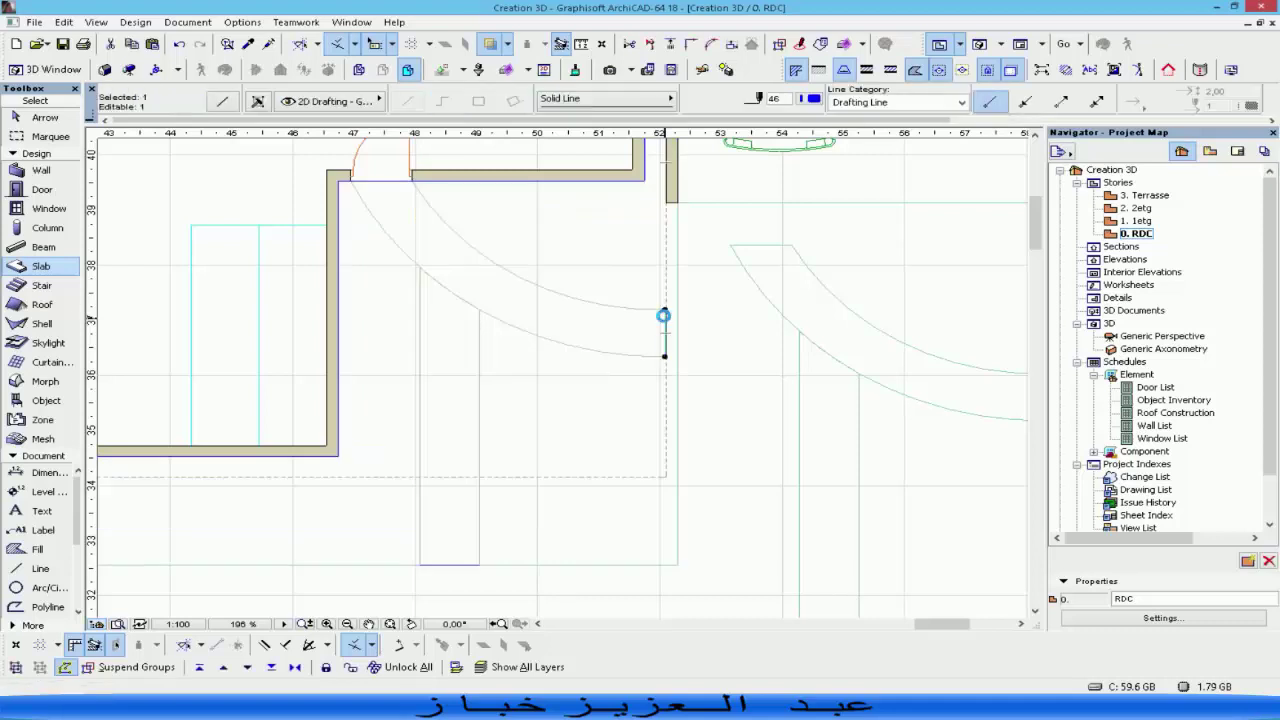
key(Delete)
Move the grouped path slabs back so their upper corner snaps to the corner of the entrance door opening.
shift+click(748, 274)
key(ctrl+d)
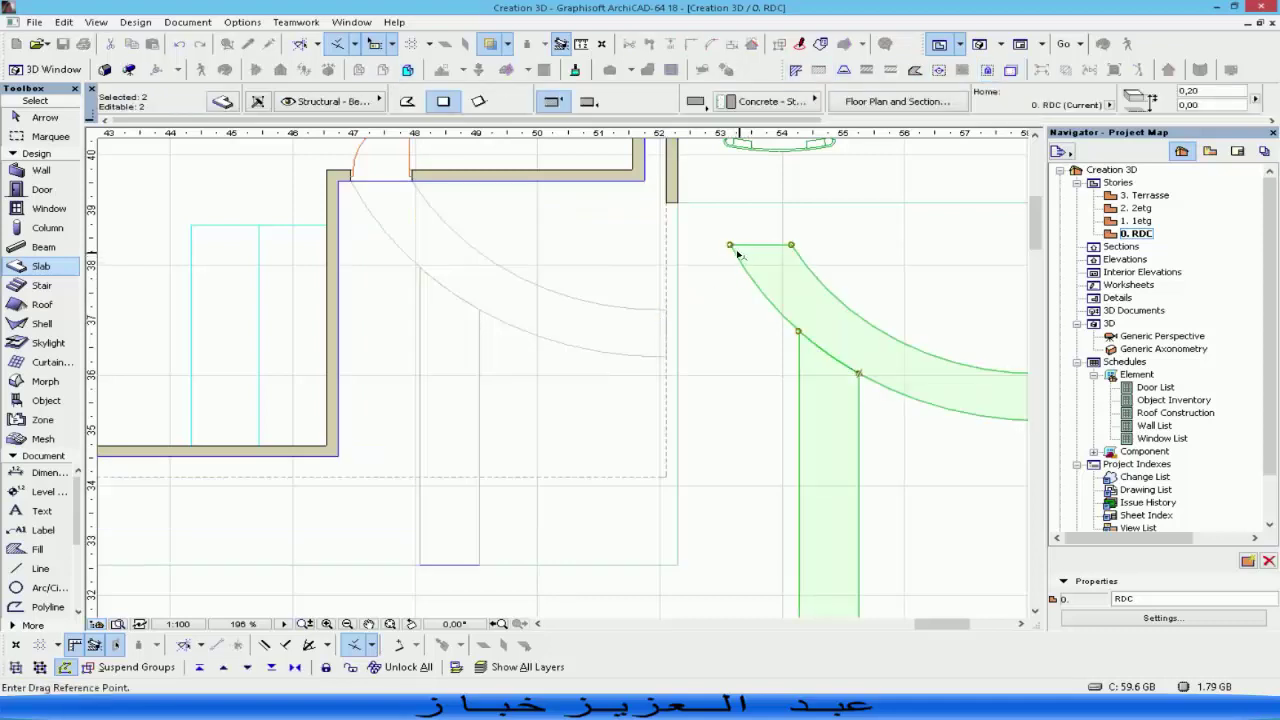
click(730, 246)
click(349, 181)
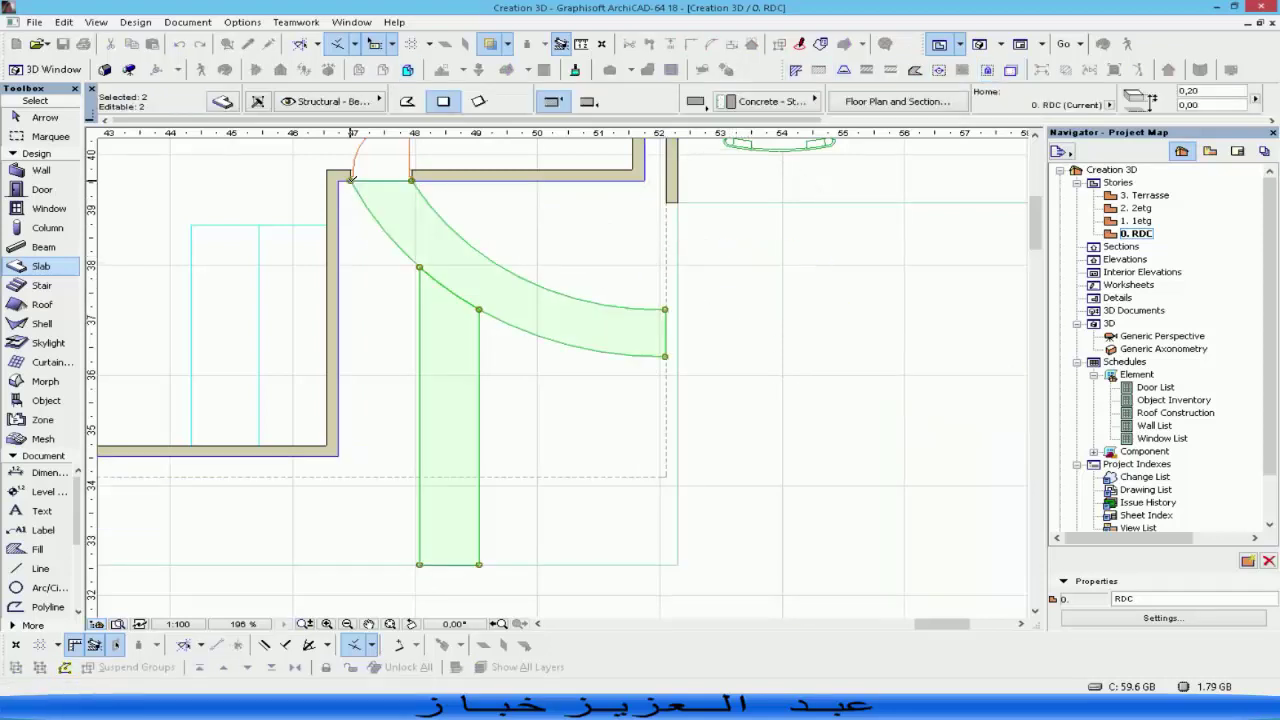
key(Escape)
scroll(612, 359, down, 3)
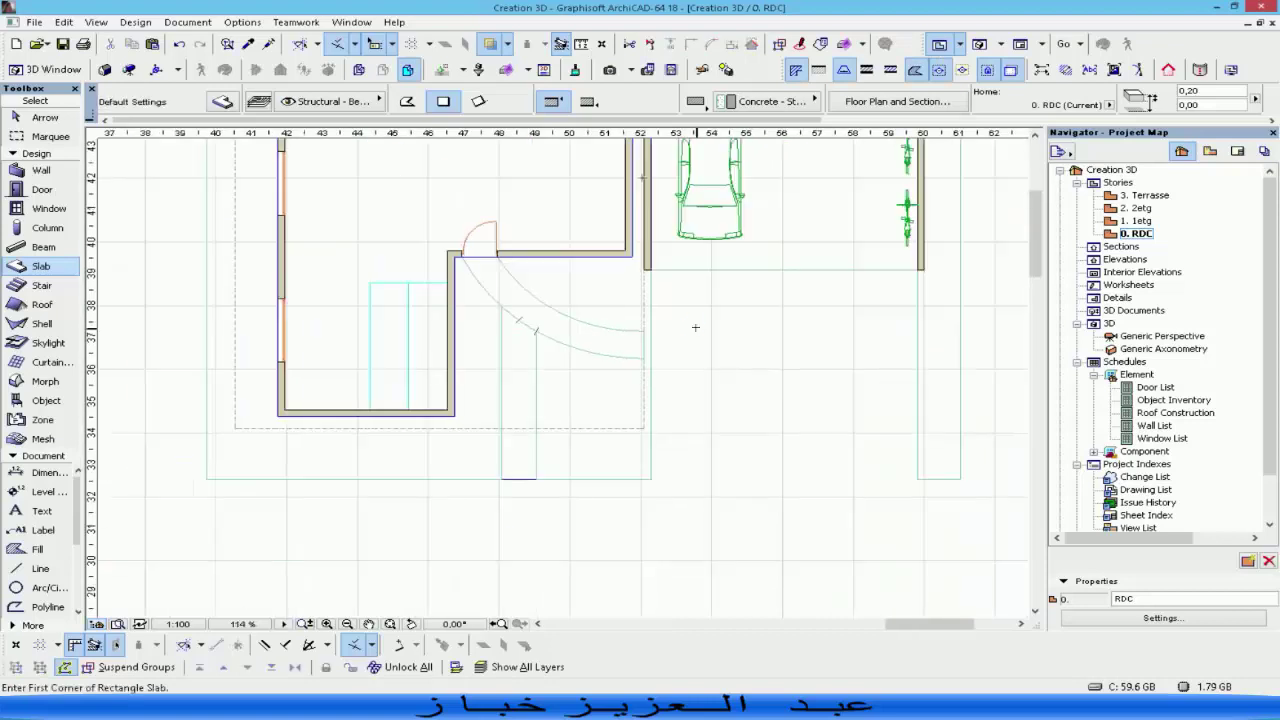
key(ctrl+a)
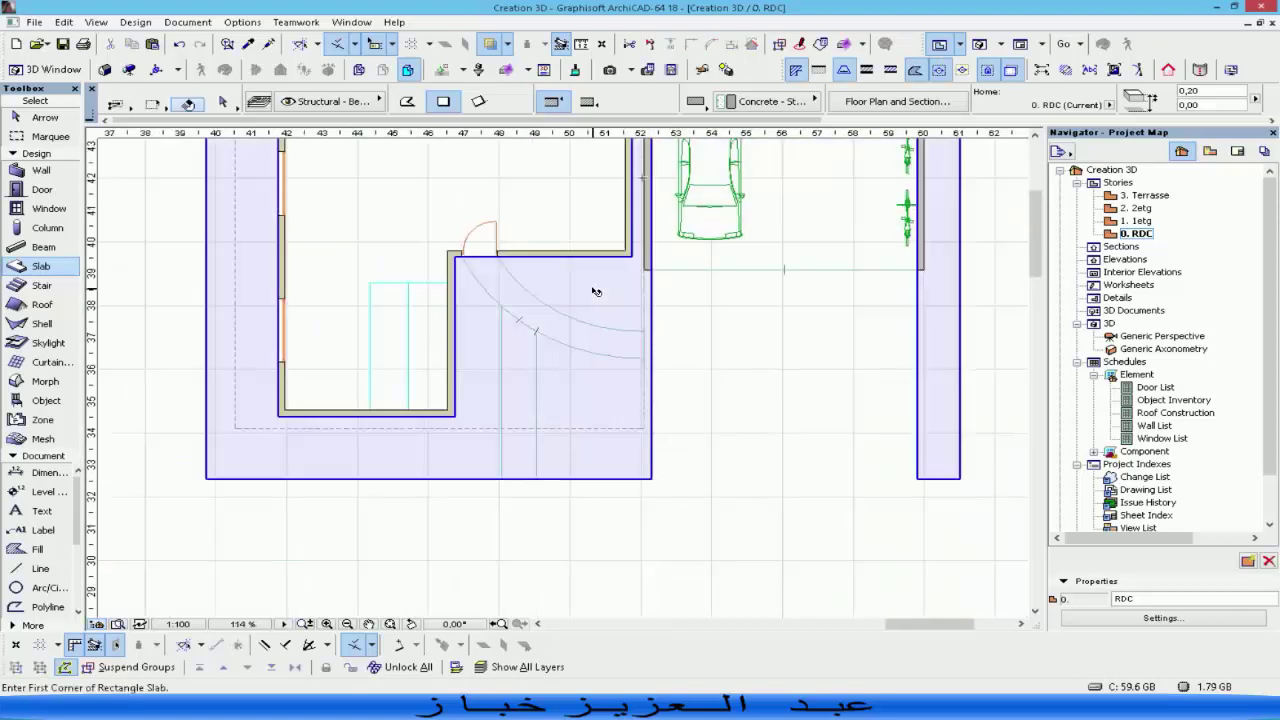
shift+click(596, 291)
scroll(653, 410, up, 5)
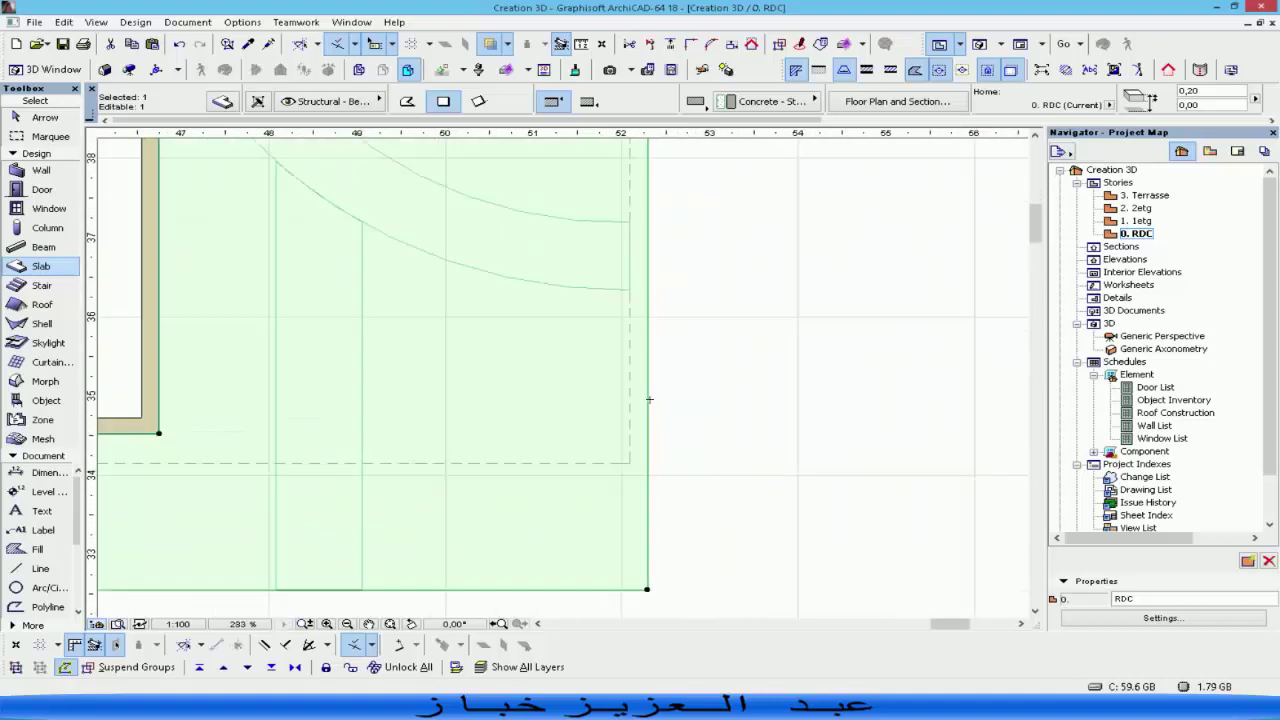
key(Escape)
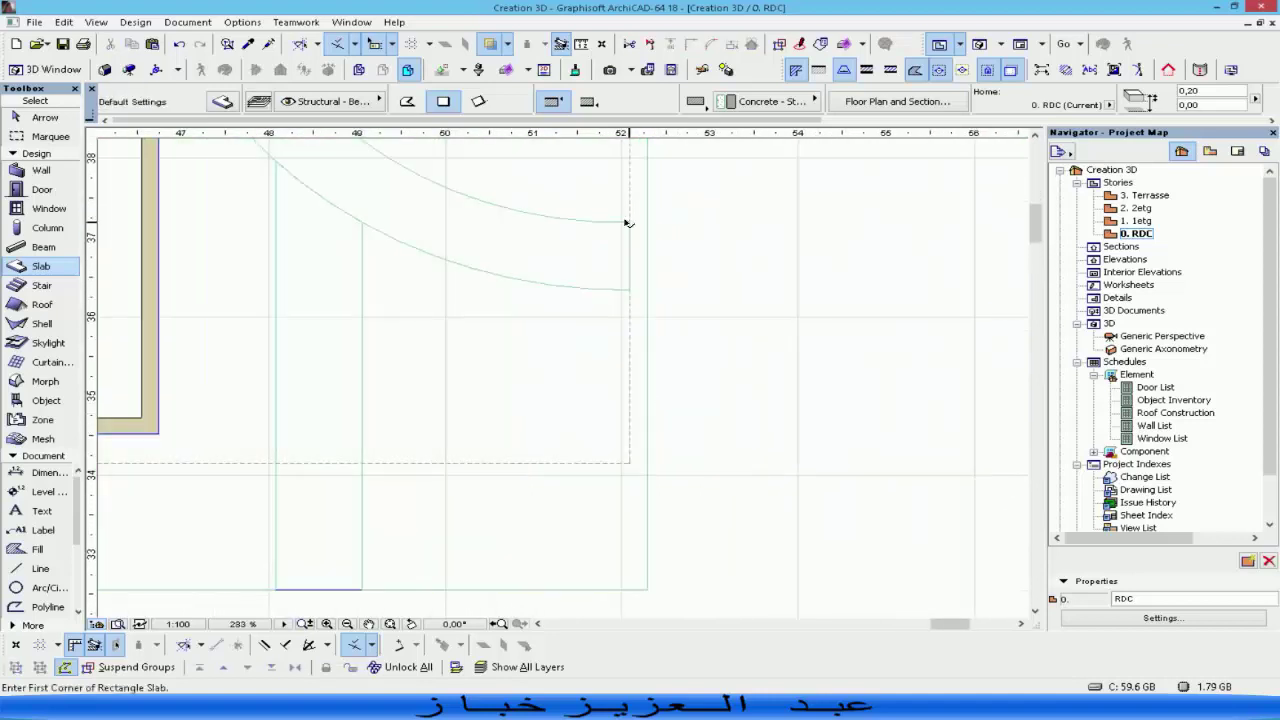
shift+click(630, 222)
key(ctrl+d)
click(630, 222)
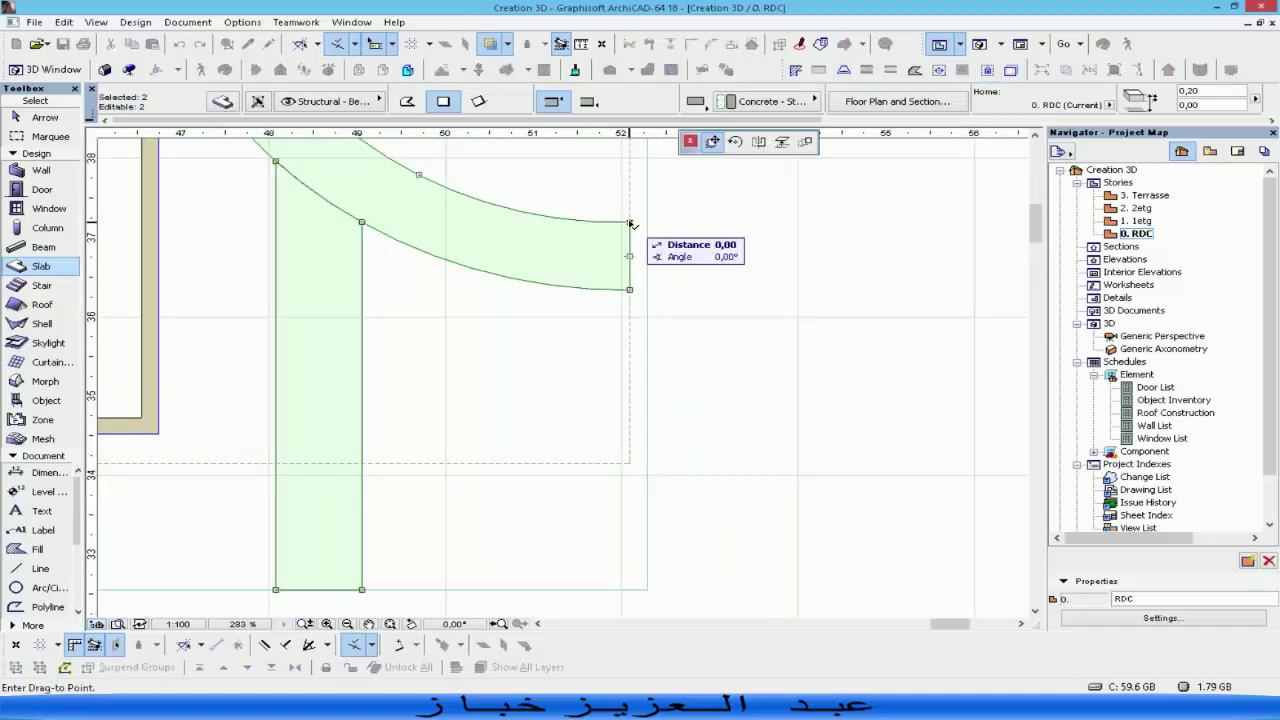
scroll(630, 222, down, 2)
middle_drag(630, 223, 621, 383)
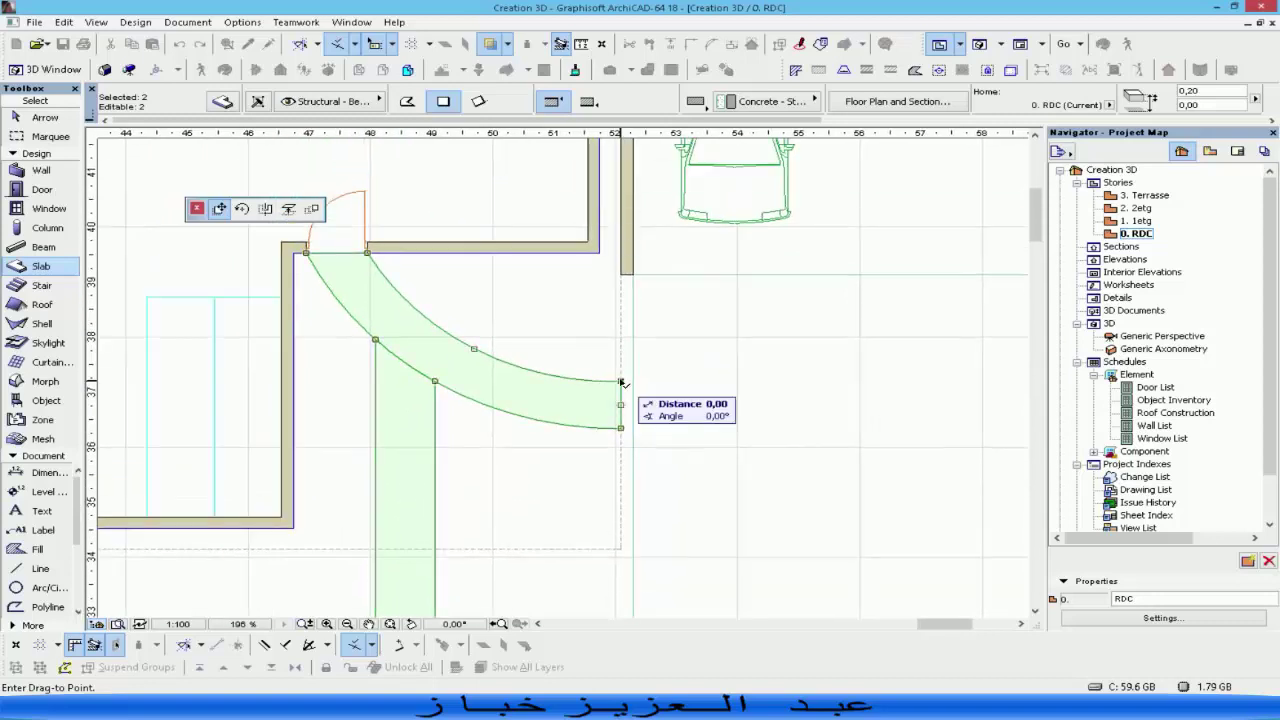
key(Escape)
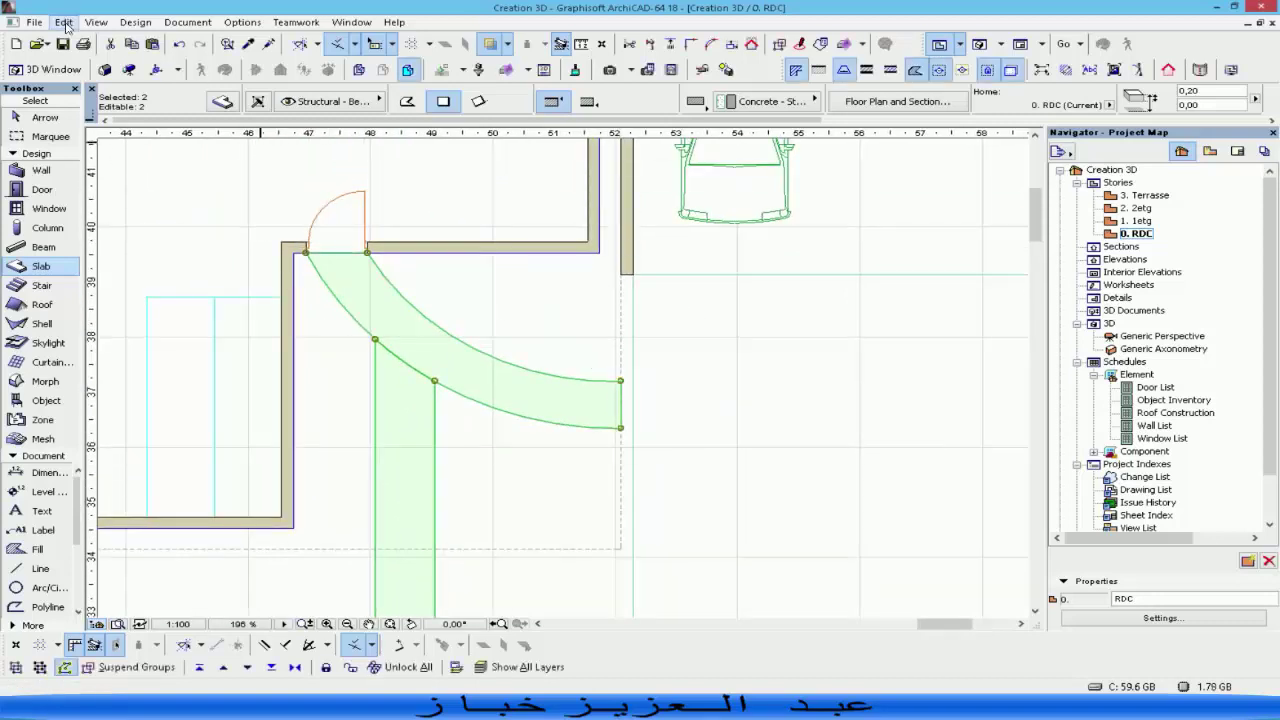
Cut openings out of the site slab along the outlines of the curved path and the straight path.
key(Escape)
shift+click(549, 341)
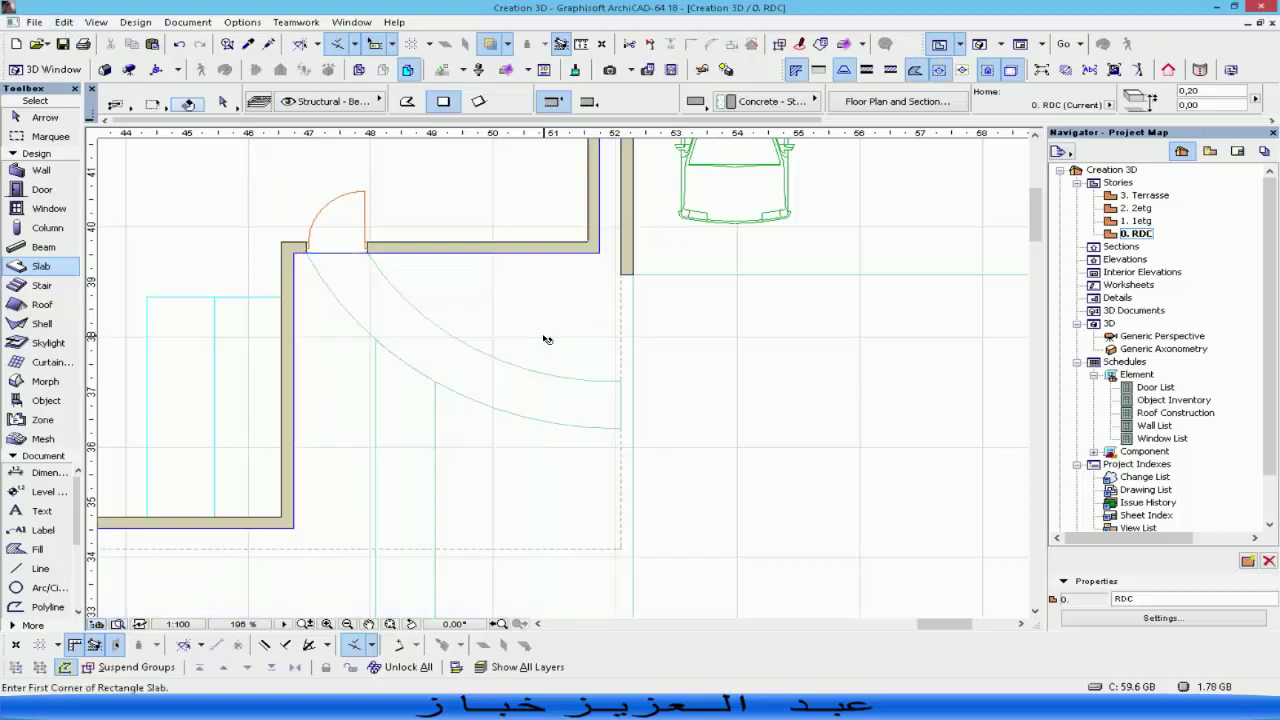
scroll(551, 342, down, 2)
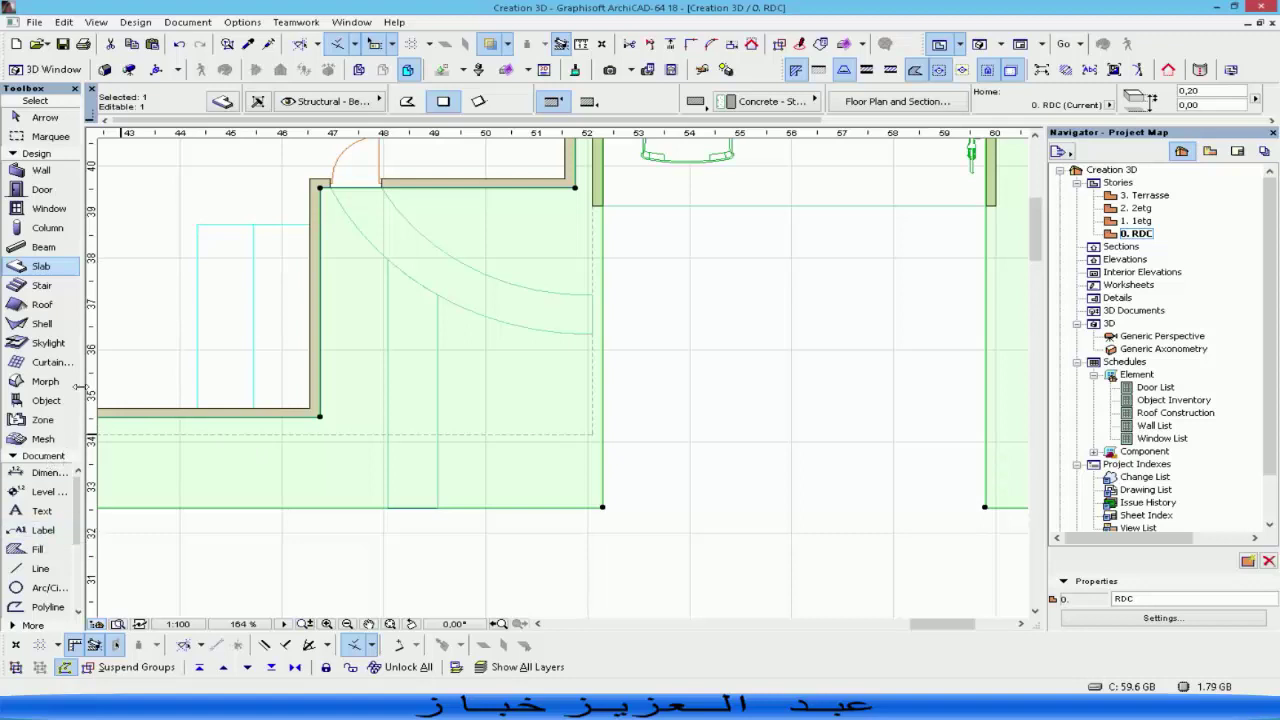
click(452, 275)
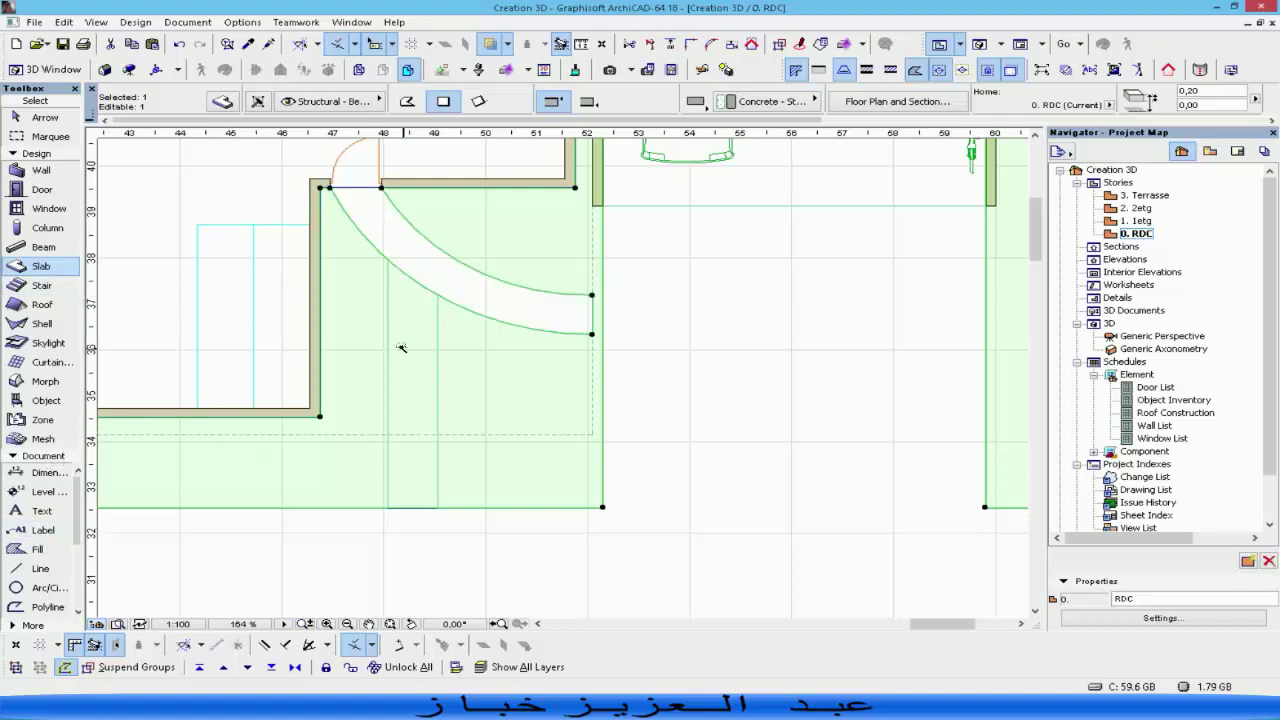
key(Escape)
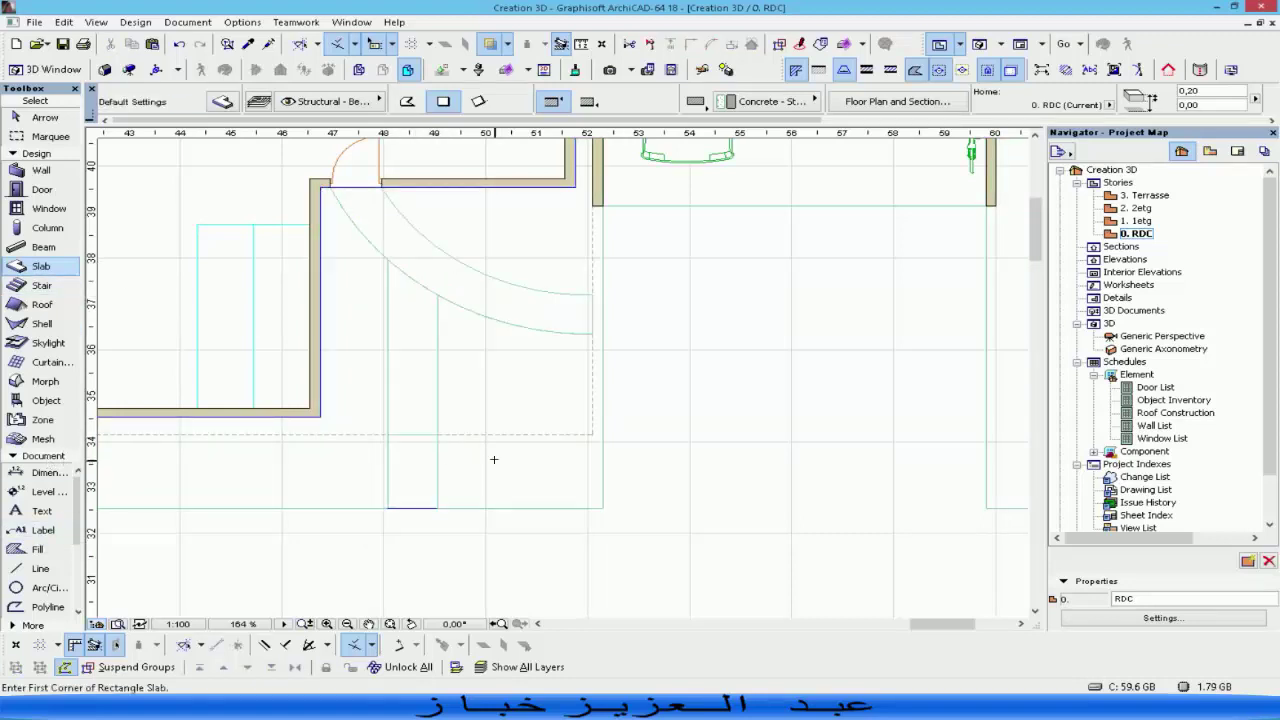
shift+click(427, 465)
click(413, 461)
key(Escape)
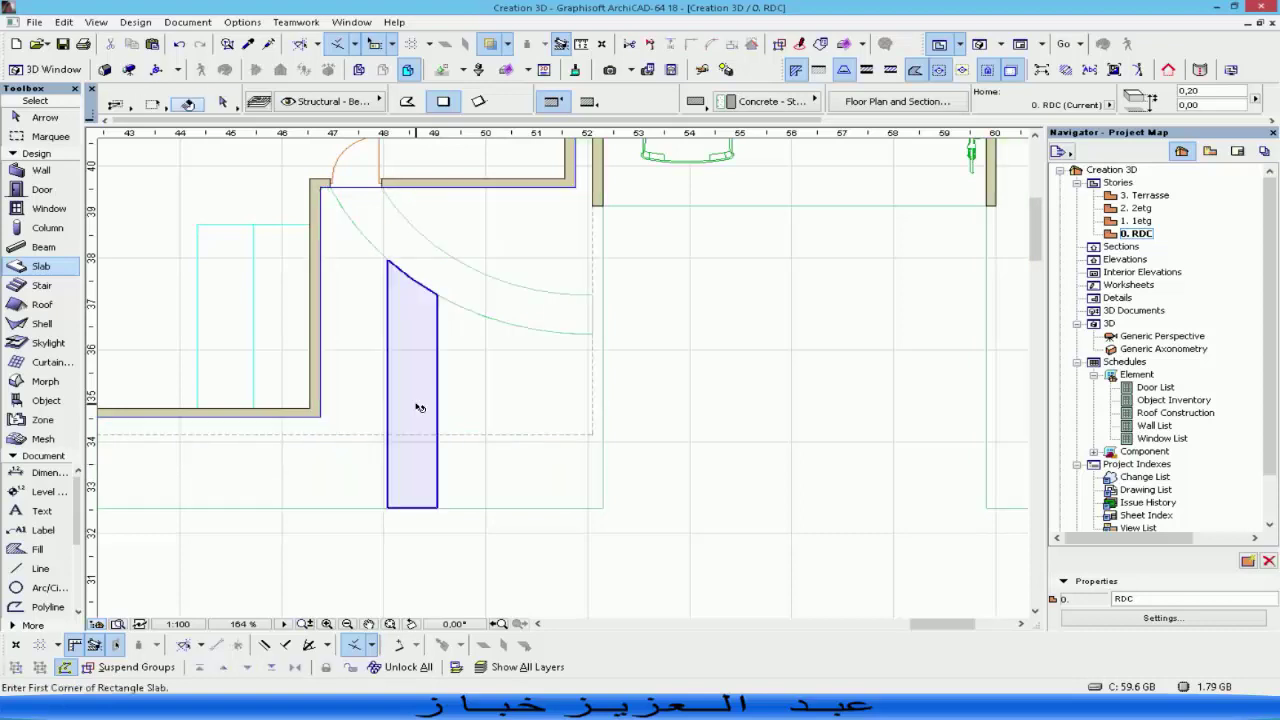
Select the curved and straight path slabs and ungroup them.
shift+click(438, 314)
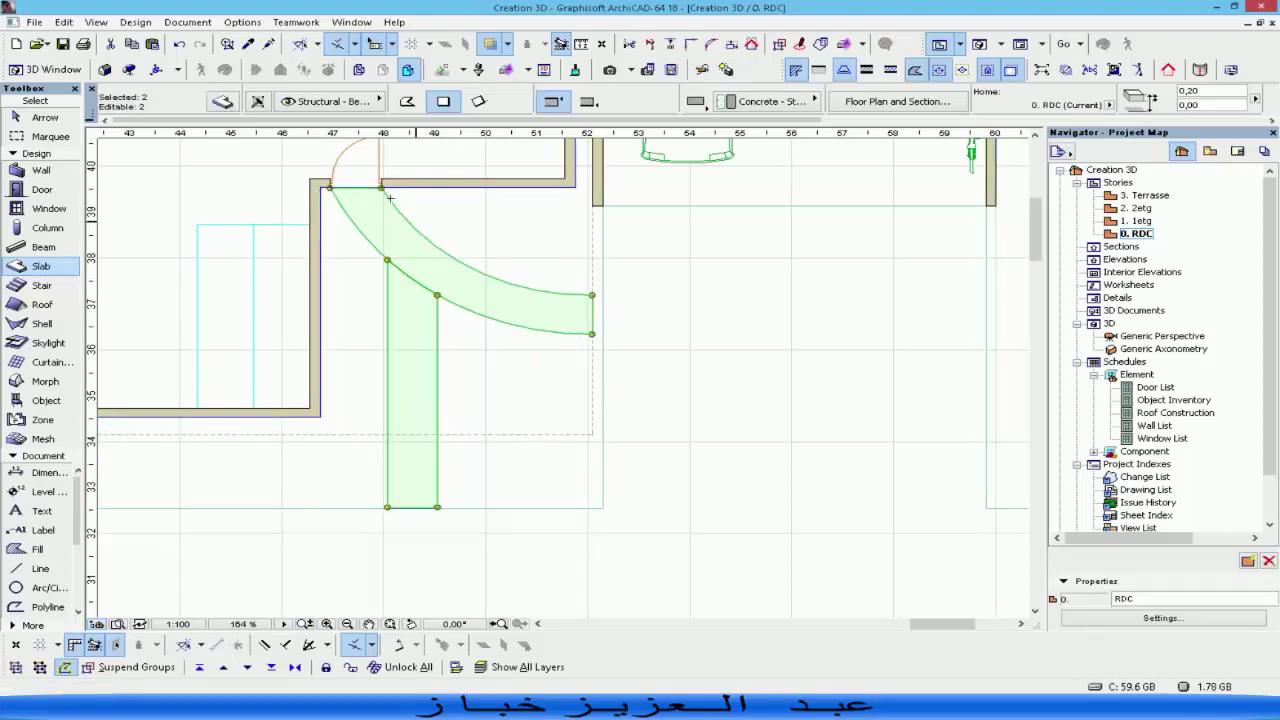
click(60, 22)
mouse_move(122, 298)
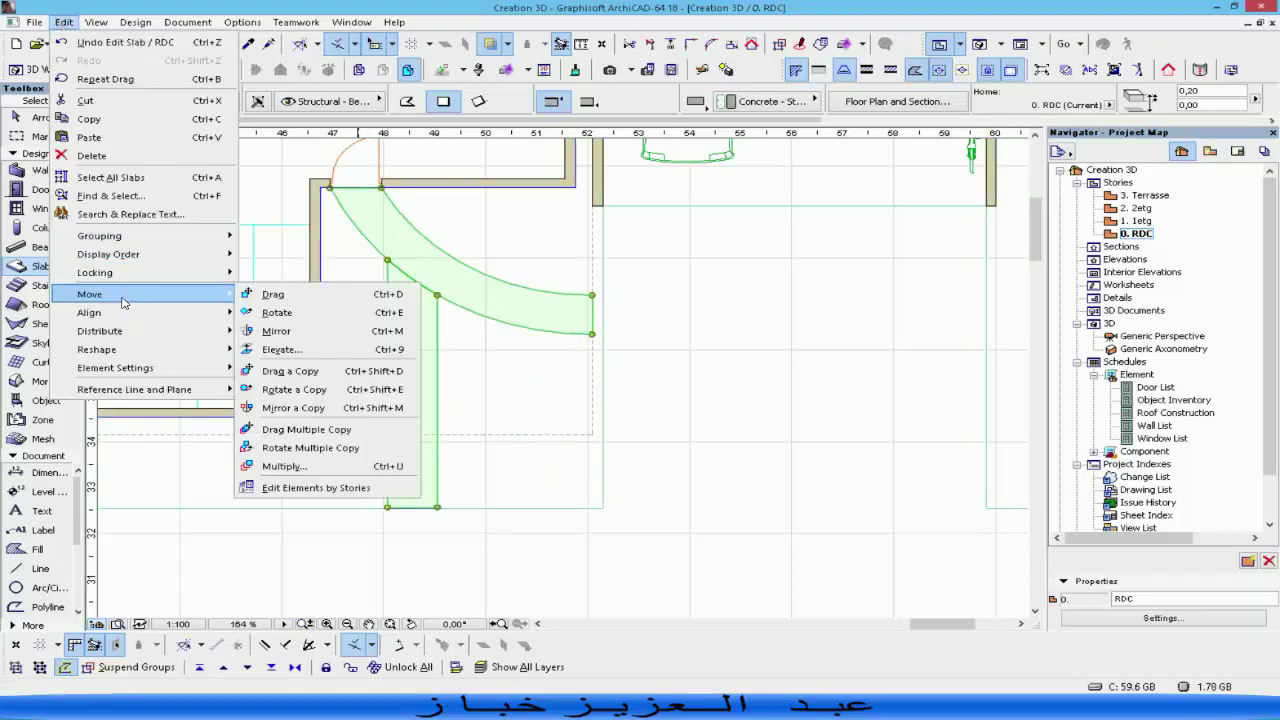
mouse_move(120, 236)
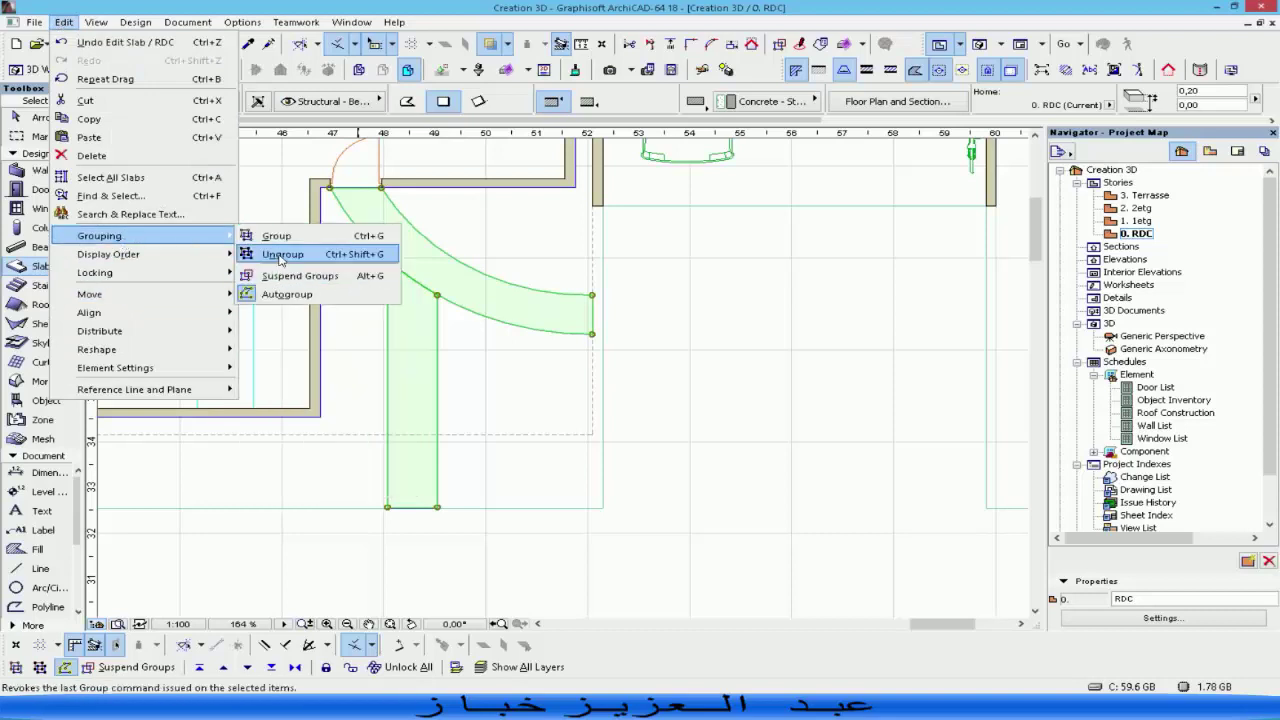
click(280, 254)
key(Escape)
Stretch both end corners of the curved path slab to the site slab's edge along the driveway.
click(590, 305)
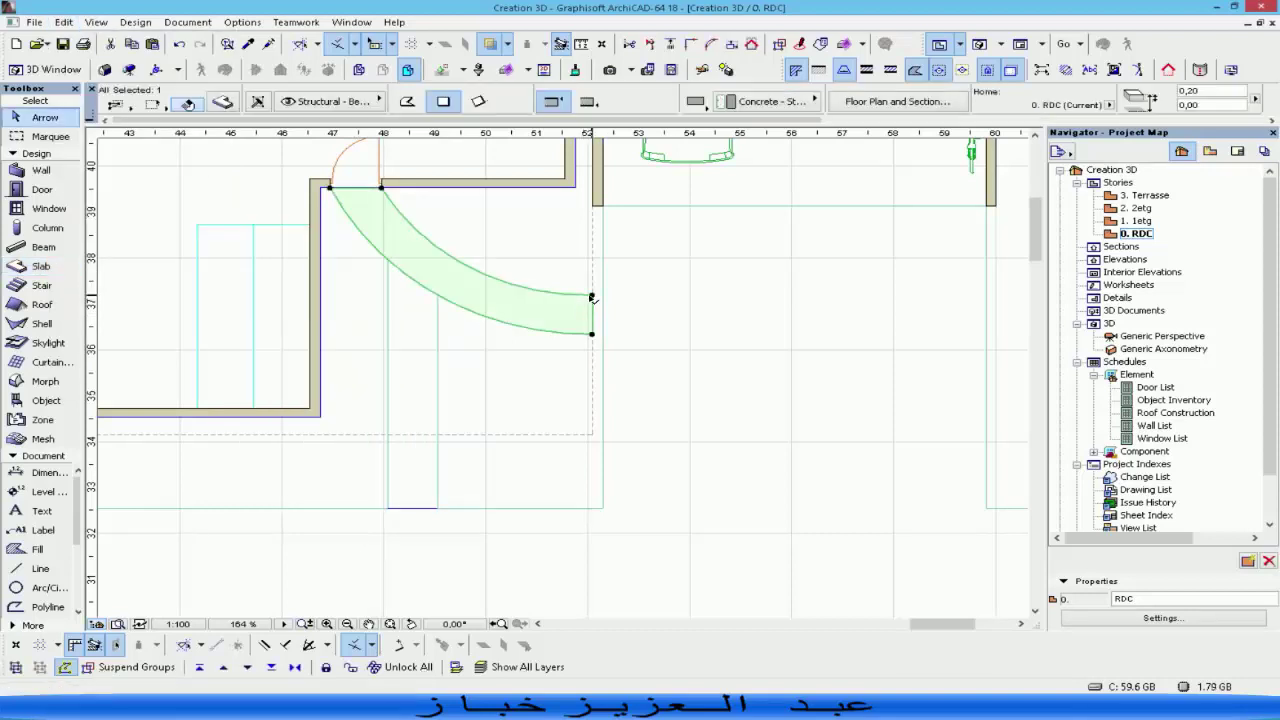
click(592, 295)
click(603, 295)
click(591, 333)
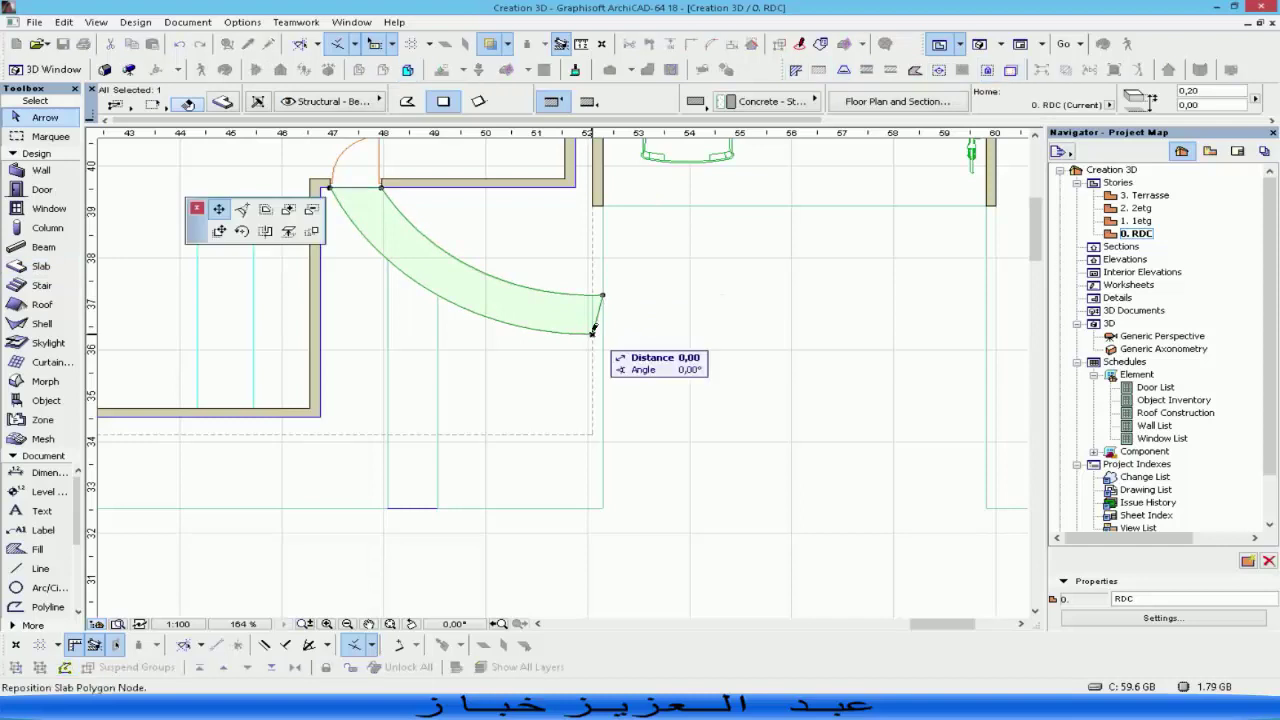
click(602, 333)
click(638, 382)
Stretch the two end corners of the site slab's curved opening to the same driveway edge.
click(546, 369)
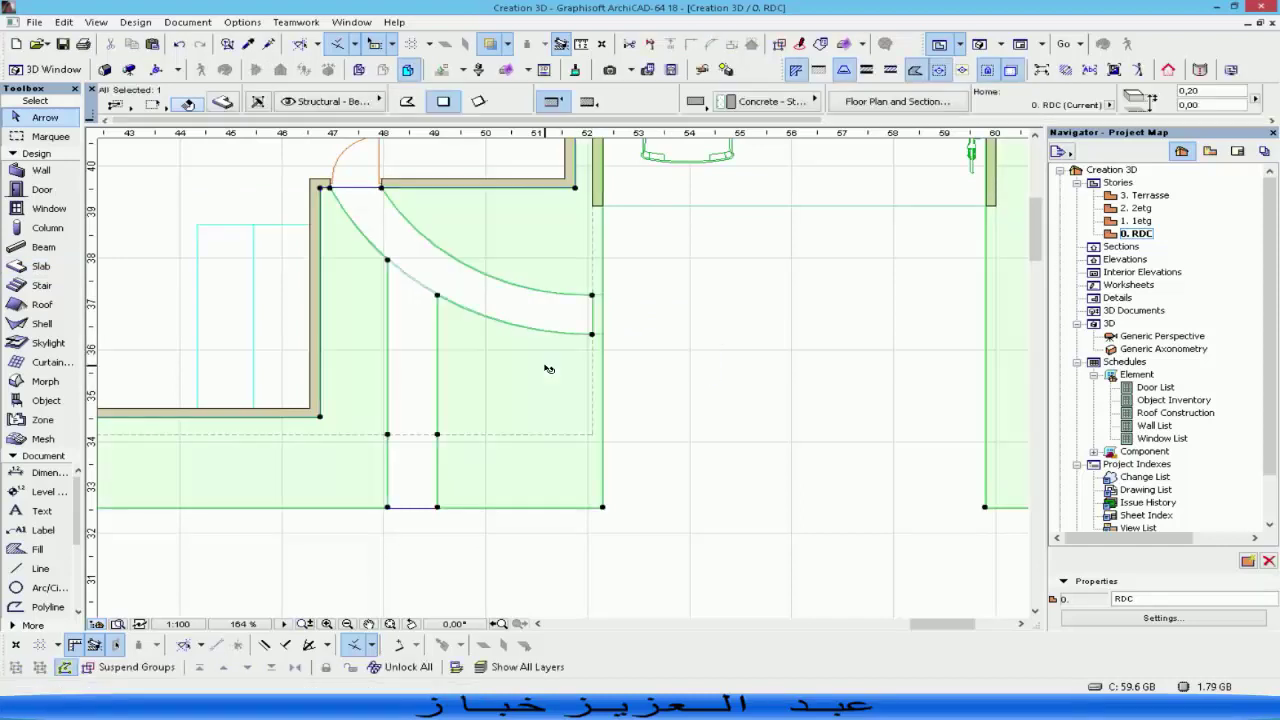
click(592, 297)
click(602, 296)
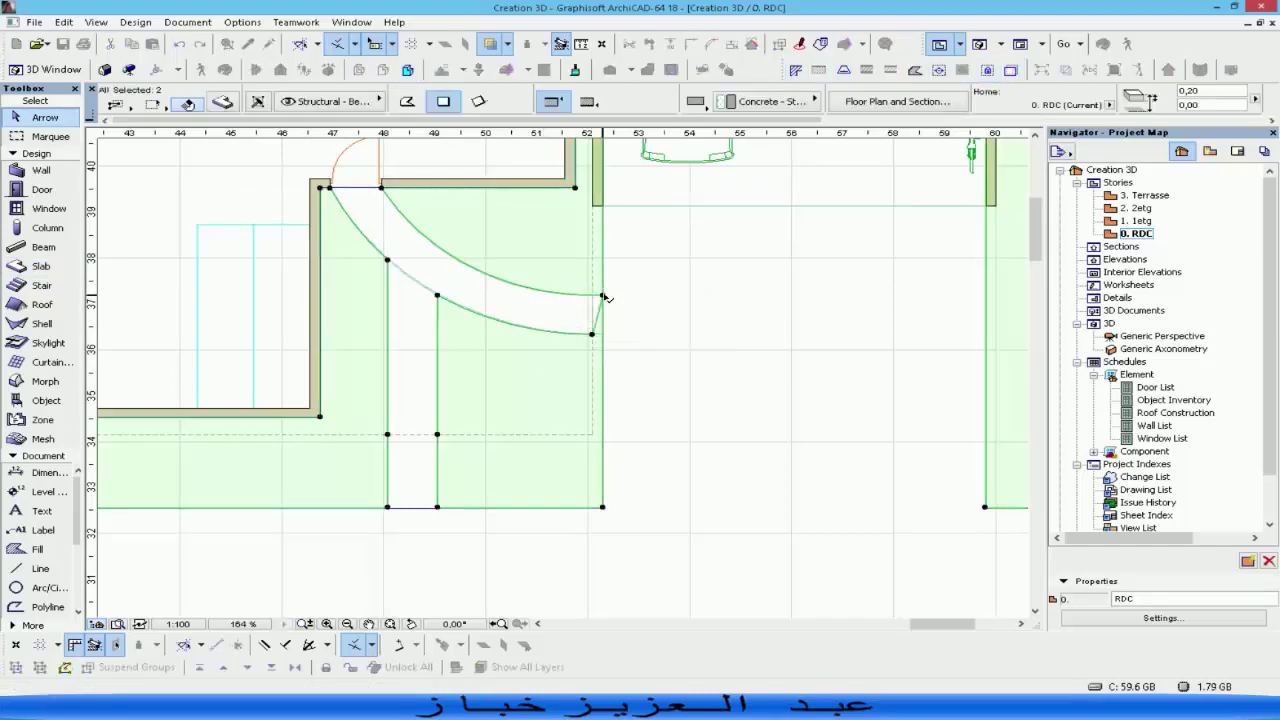
click(592, 334)
click(600, 332)
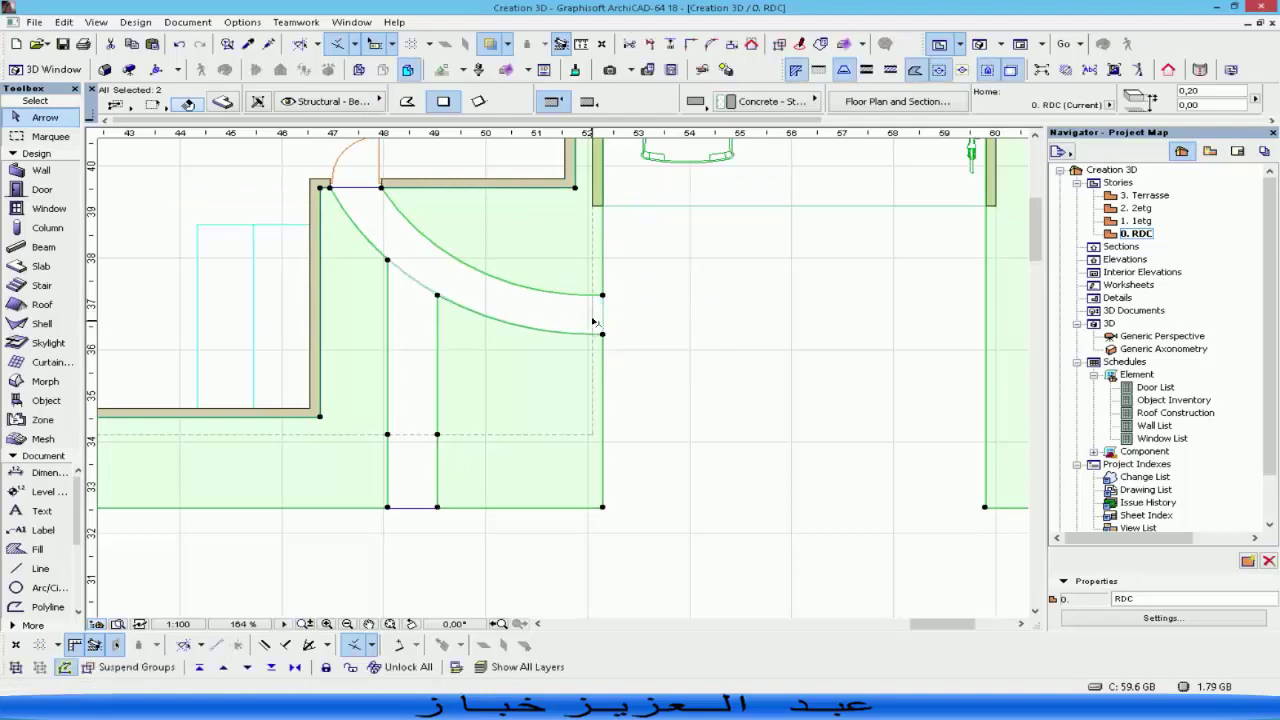
click(650, 360)
Extend the garage floor slab through the driveway opening by moving its two front corners to the site's front edge.
scroll(674, 451, down, 4)
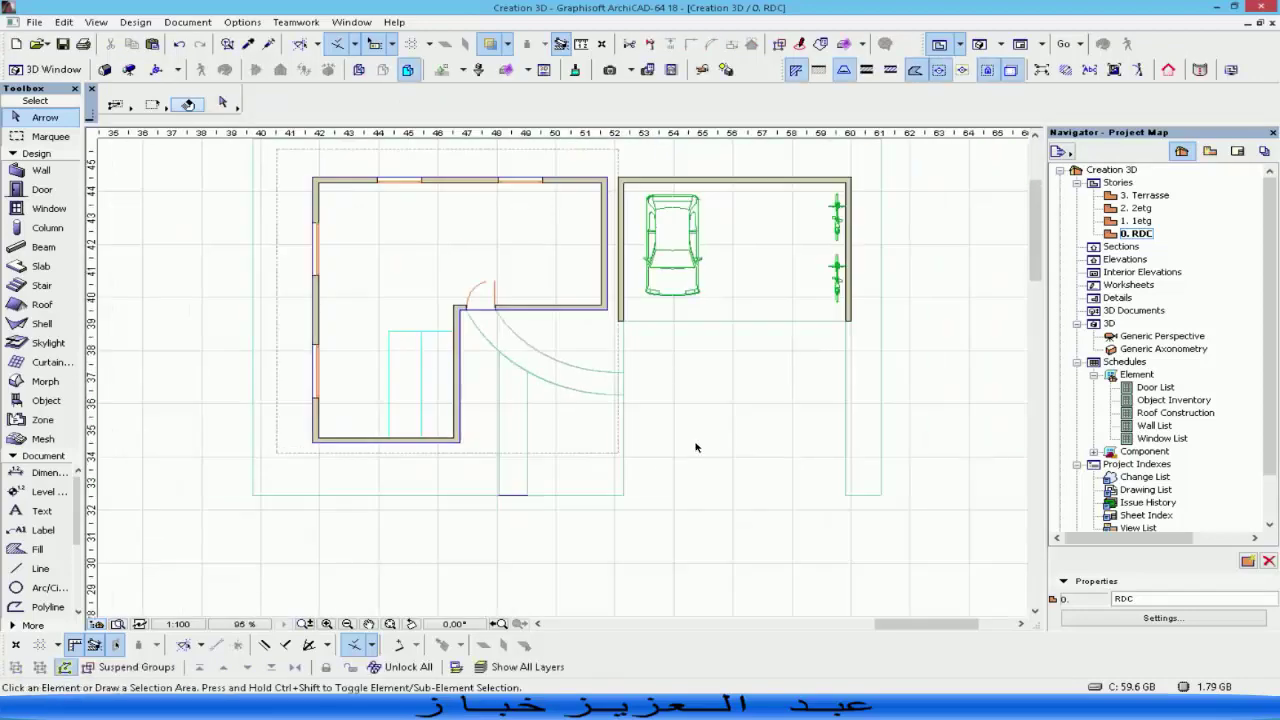
click(621, 262)
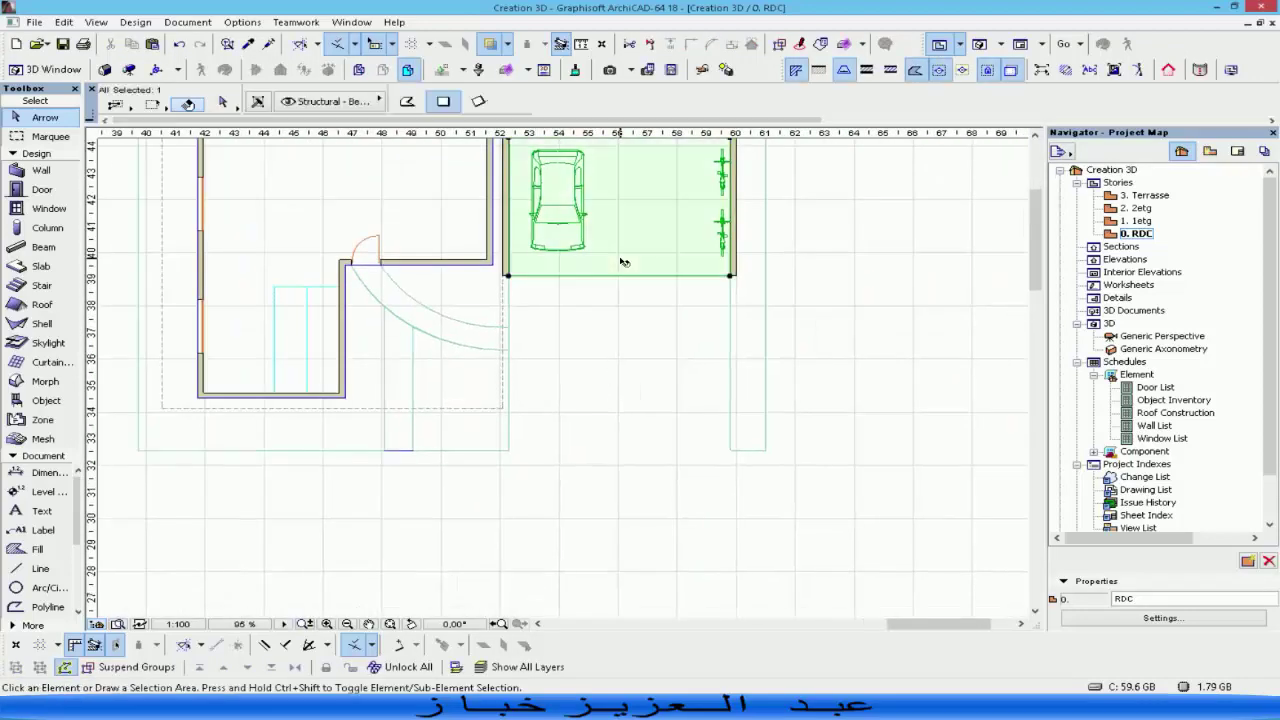
click(508, 276)
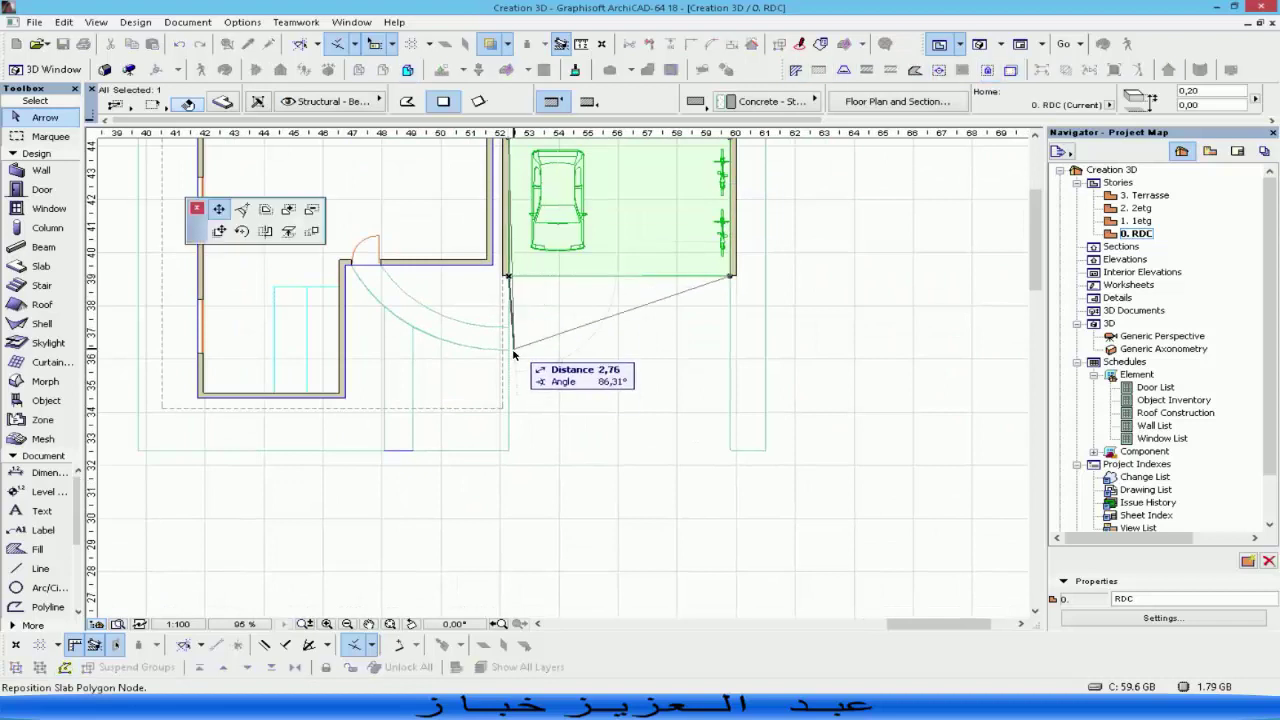
click(509, 450)
click(730, 276)
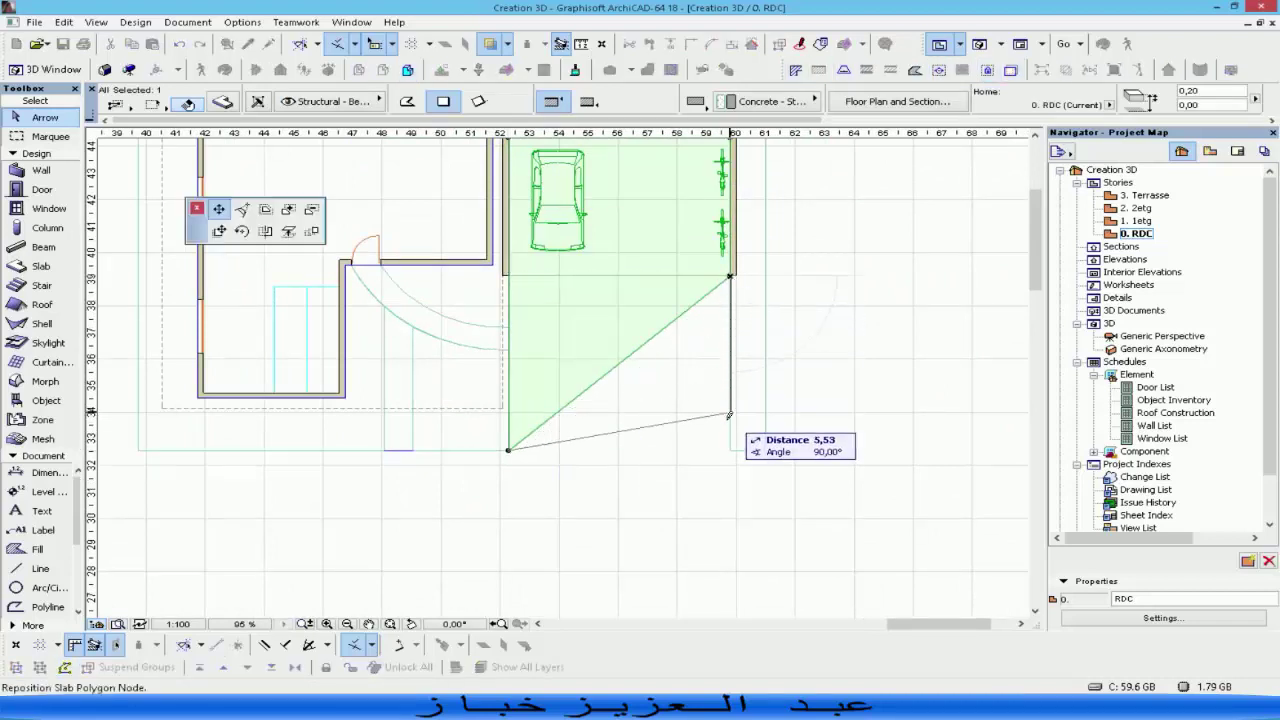
click(730, 450)
click(885, 514)
Draw a polygonal slab 3 m deep along the full front edge of the site.
scroll(484, 464, down, 2)
middle_drag(477, 459, 523, 377)
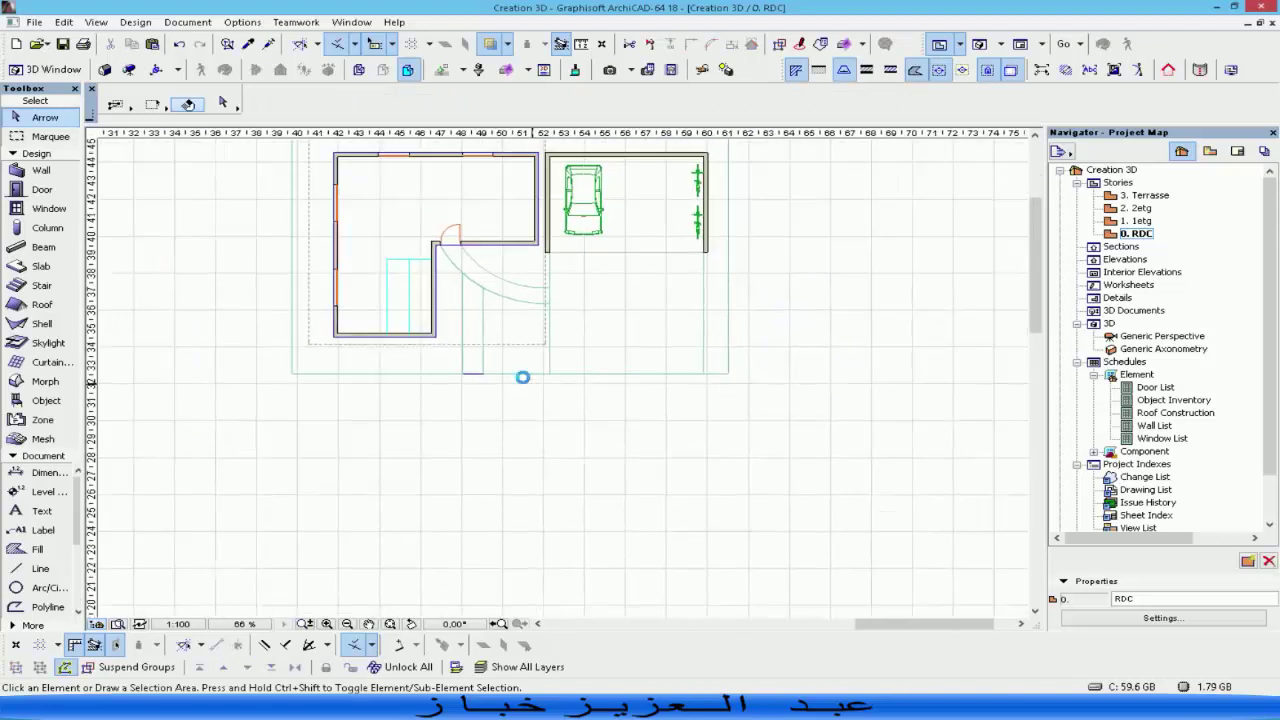
click(40, 266)
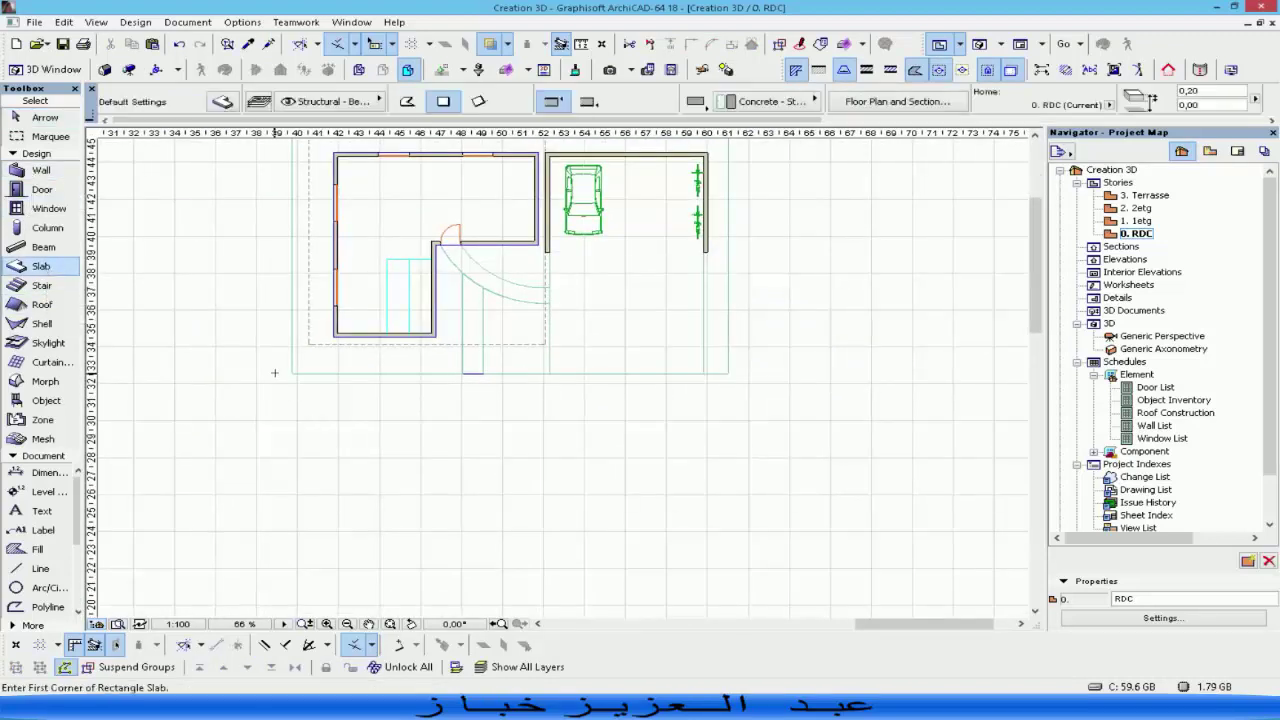
click(291, 372)
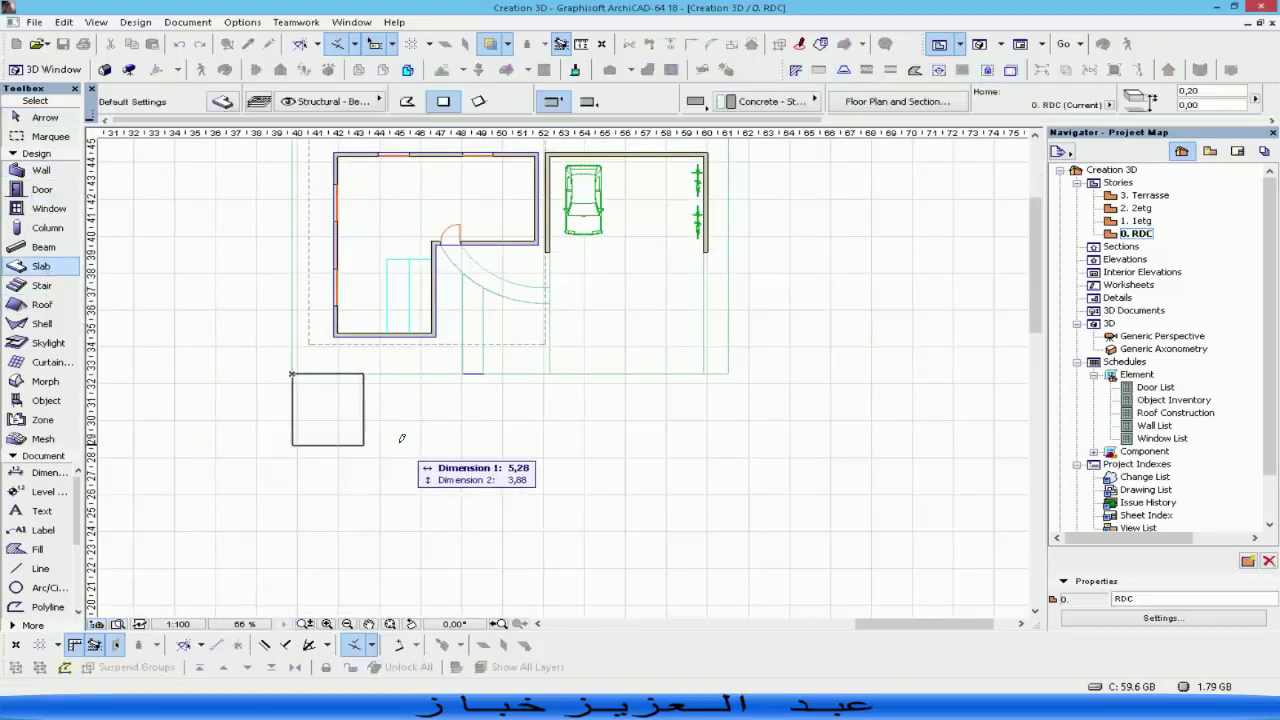
click(406, 101)
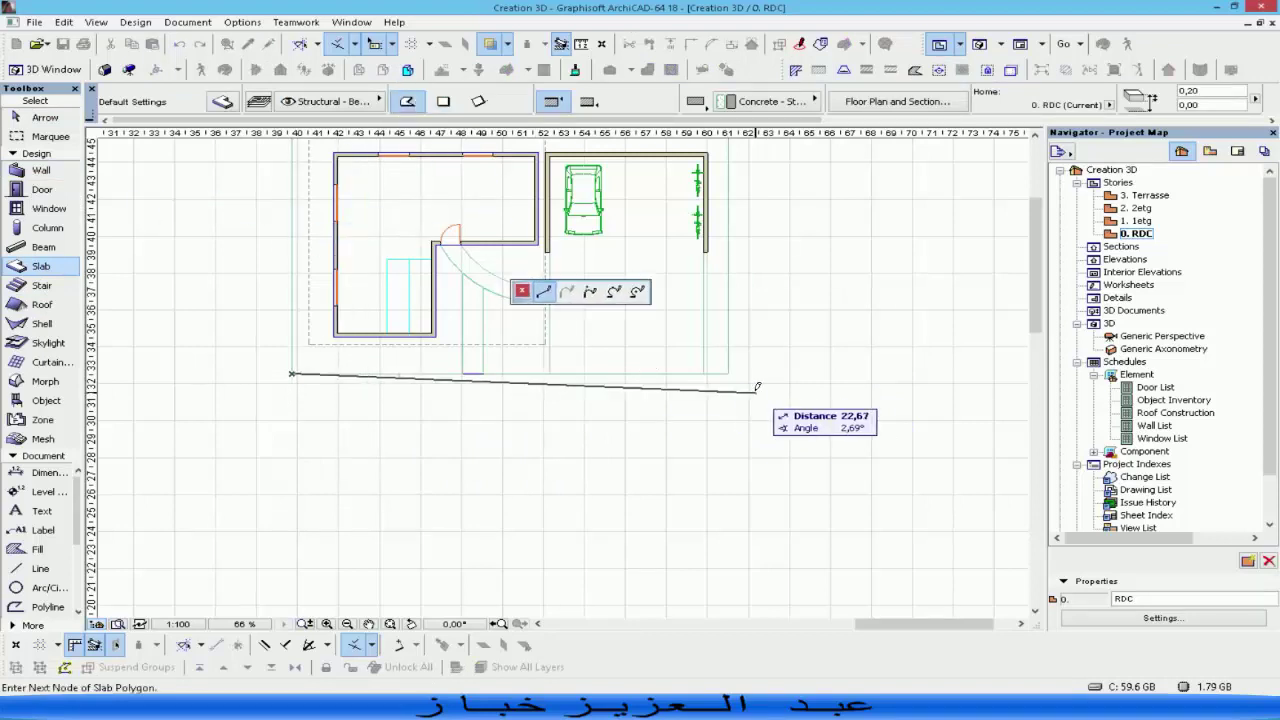
click(549, 372)
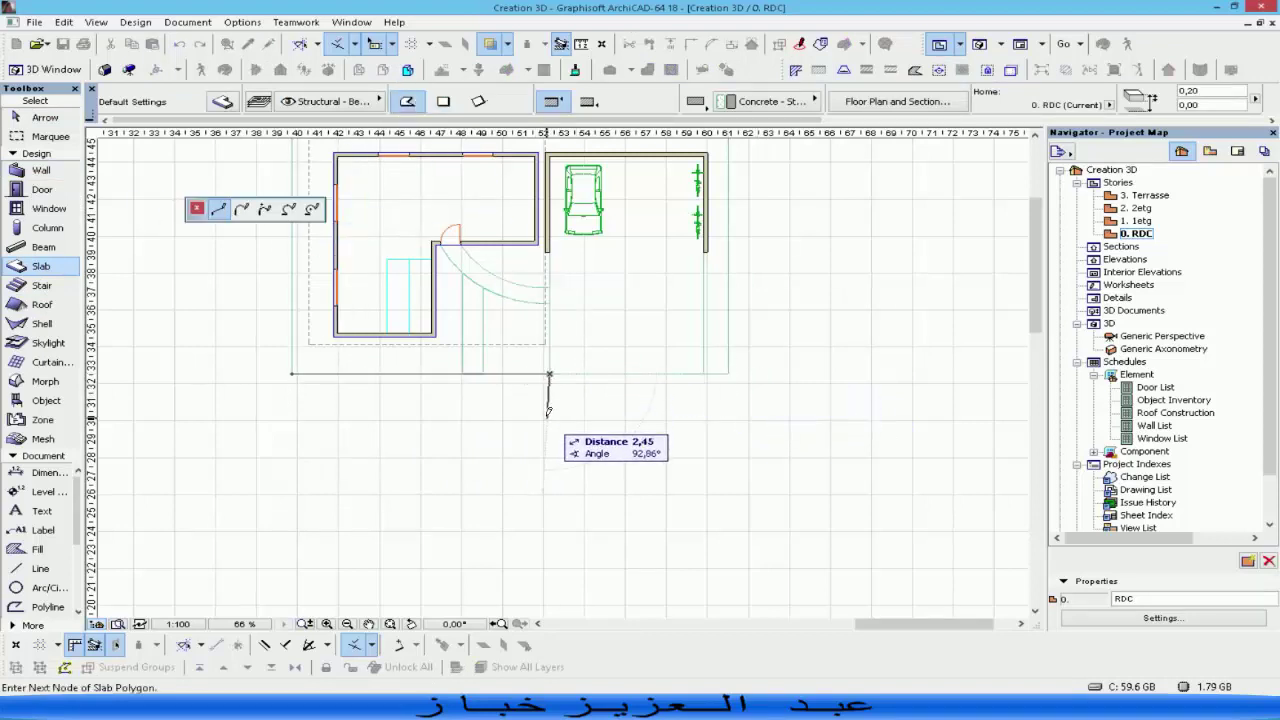
click(728, 373)
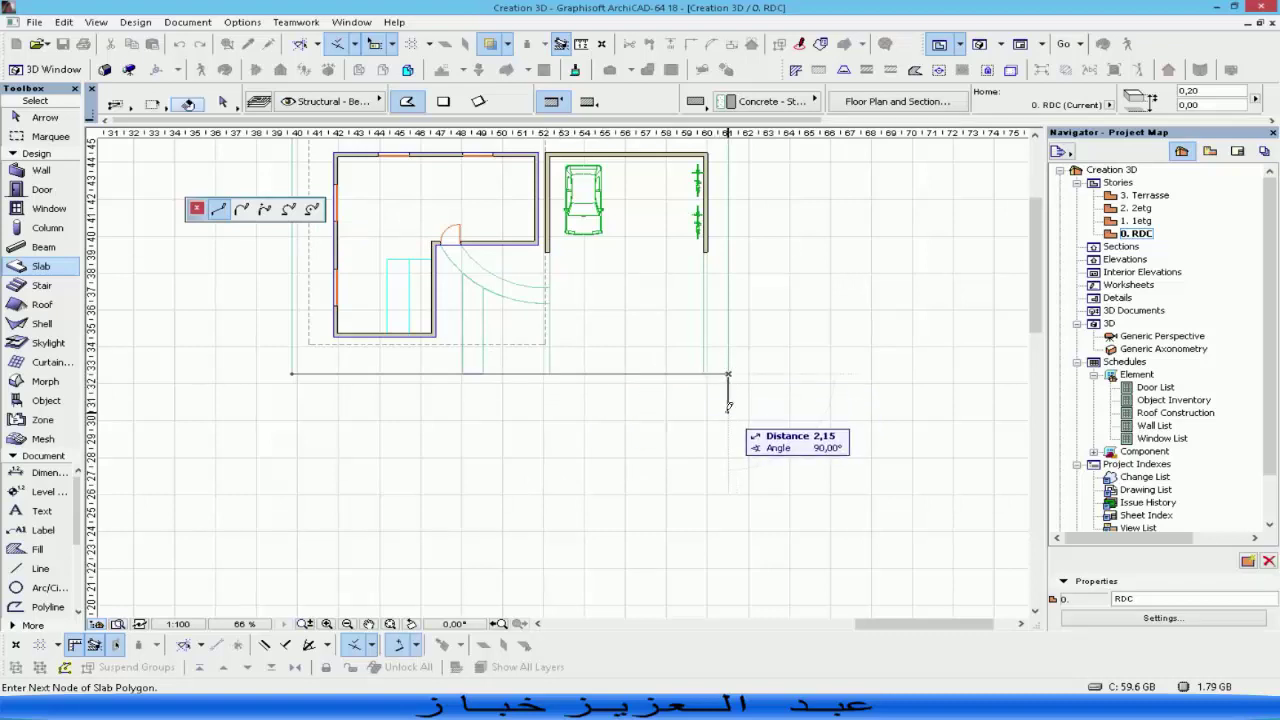
key(Tab)
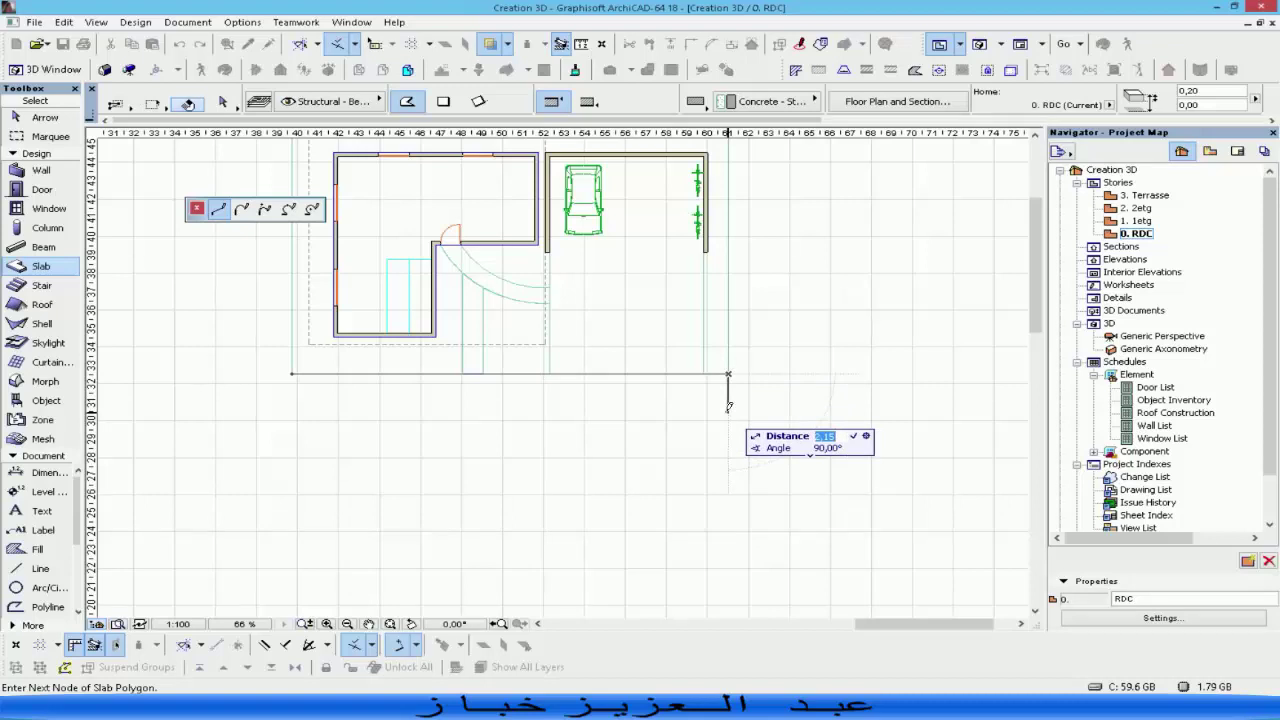
text(3)
key(Return)
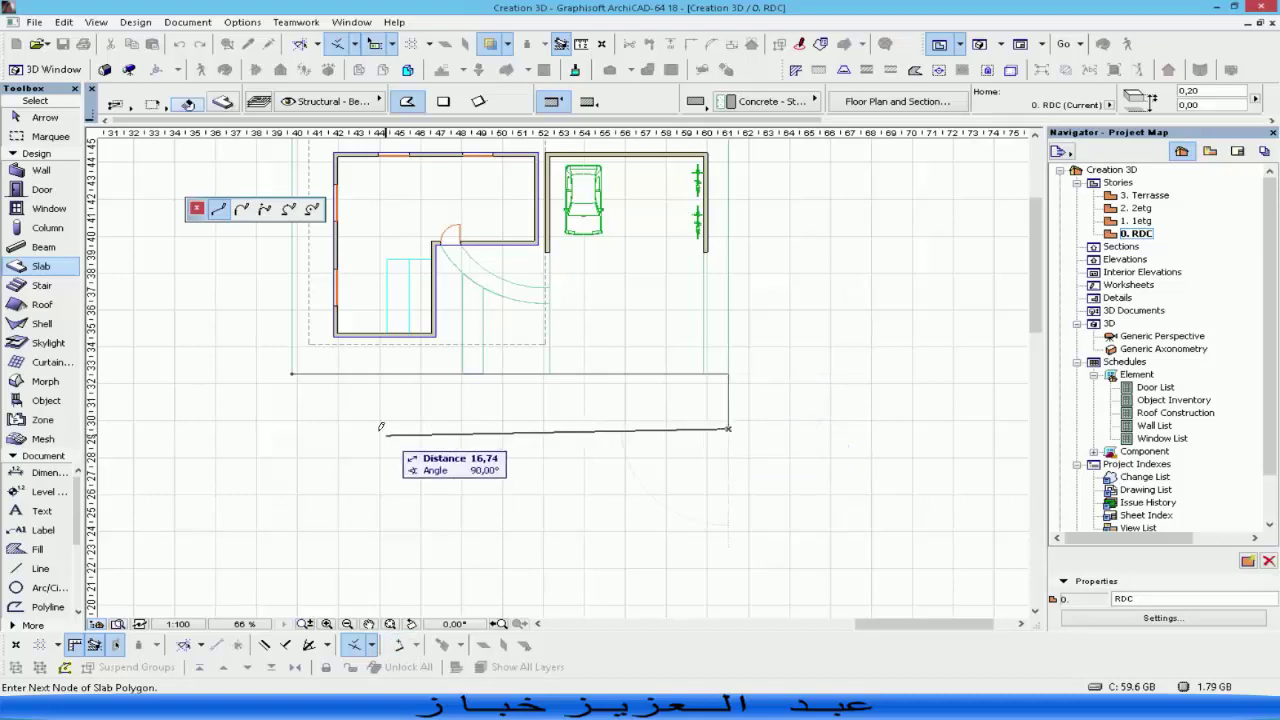
click(293, 372)
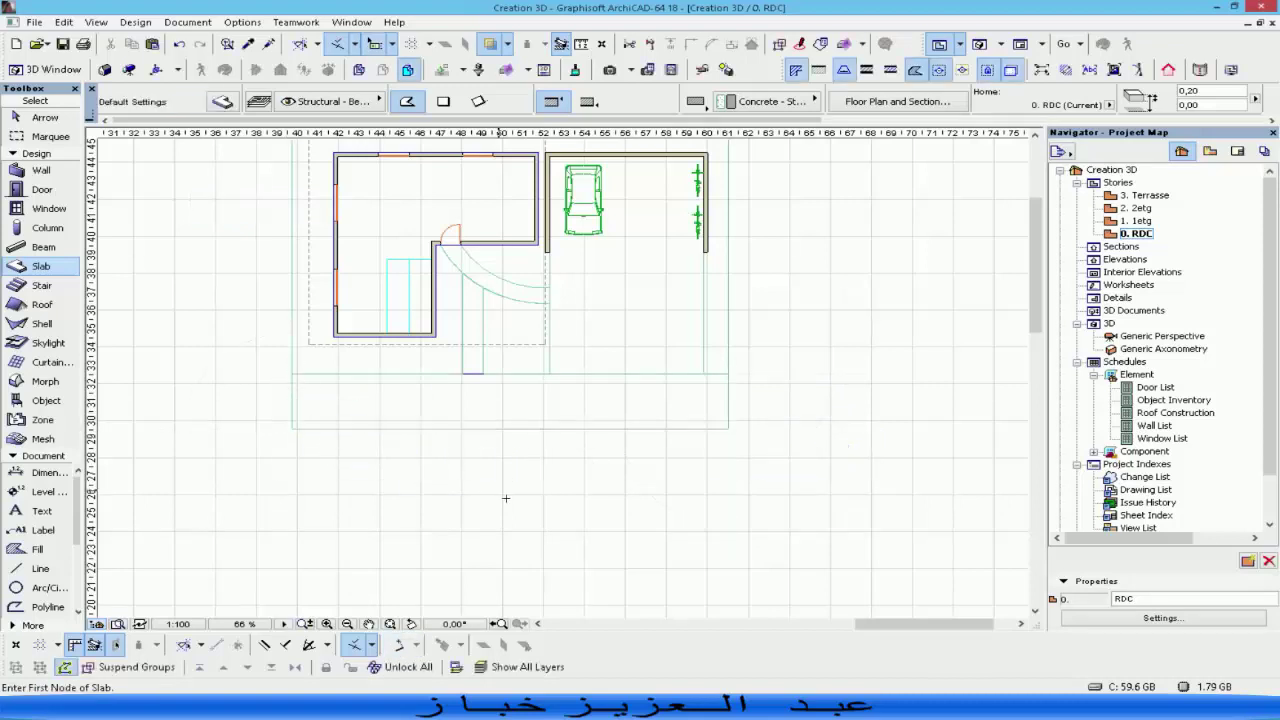
key(Escape)
Draw a closed rectangular polyline across the front strip slab, aligned with both driveway edges.
scroll(586, 394, up, 4)
scroll(586, 394, down, 3)
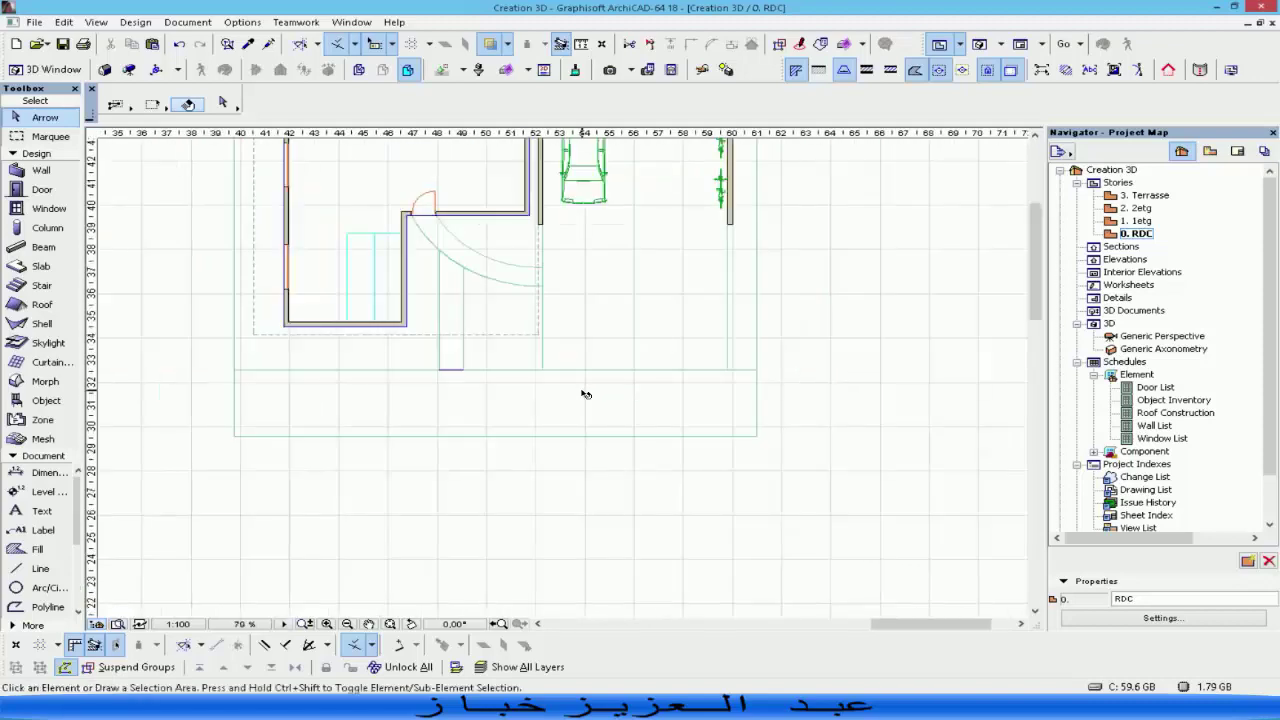
scroll(586, 394, down, 1)
scroll(678, 399, up, 3)
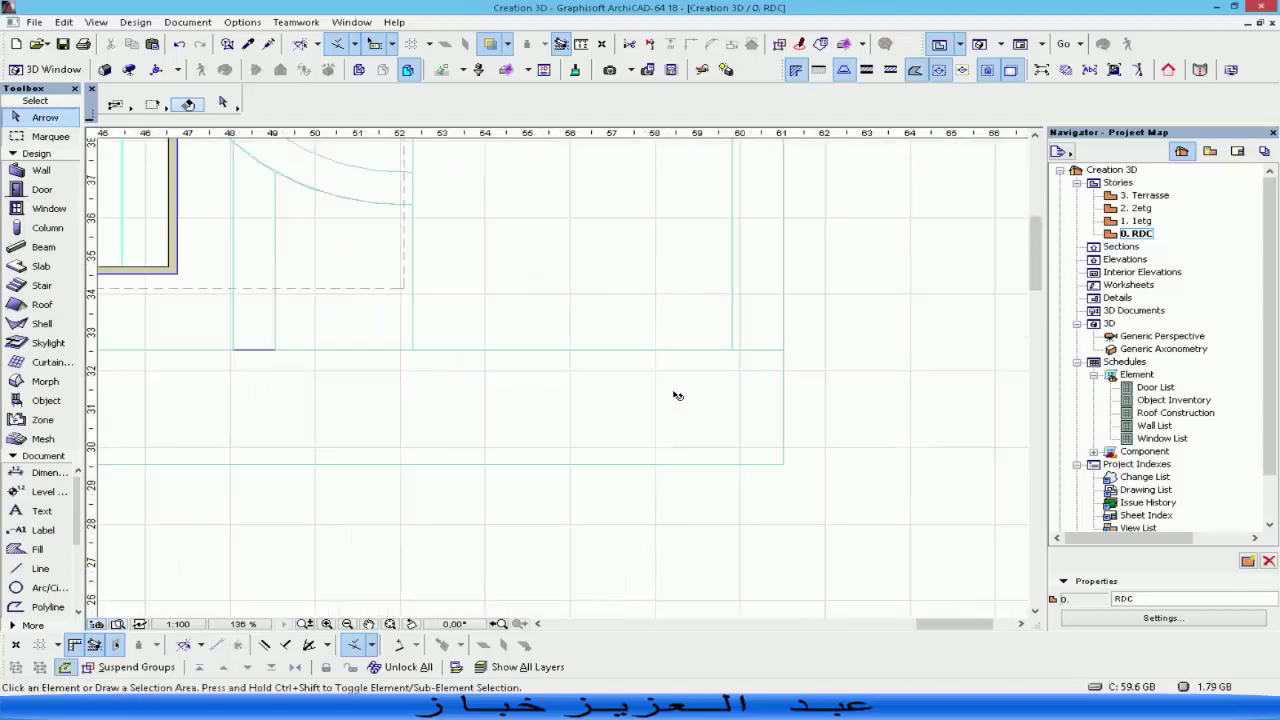
click(596, 363)
click(40, 568)
click(412, 350)
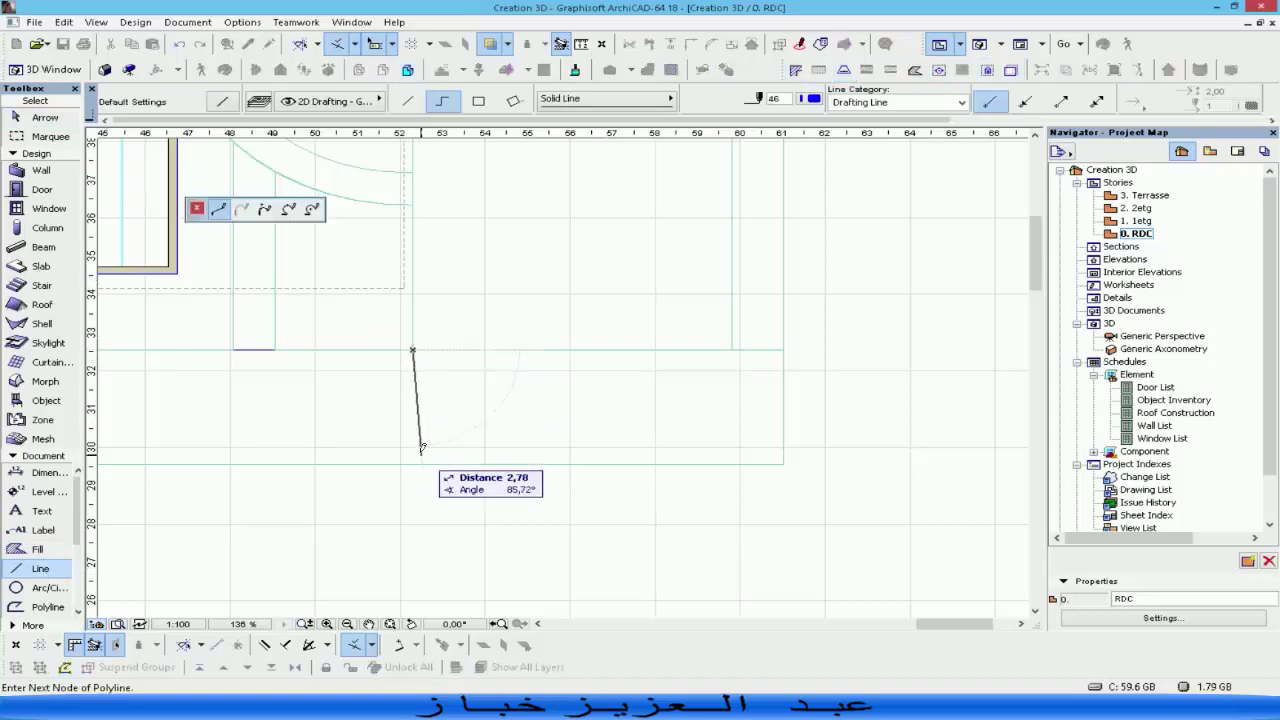
click(412, 463)
click(740, 463)
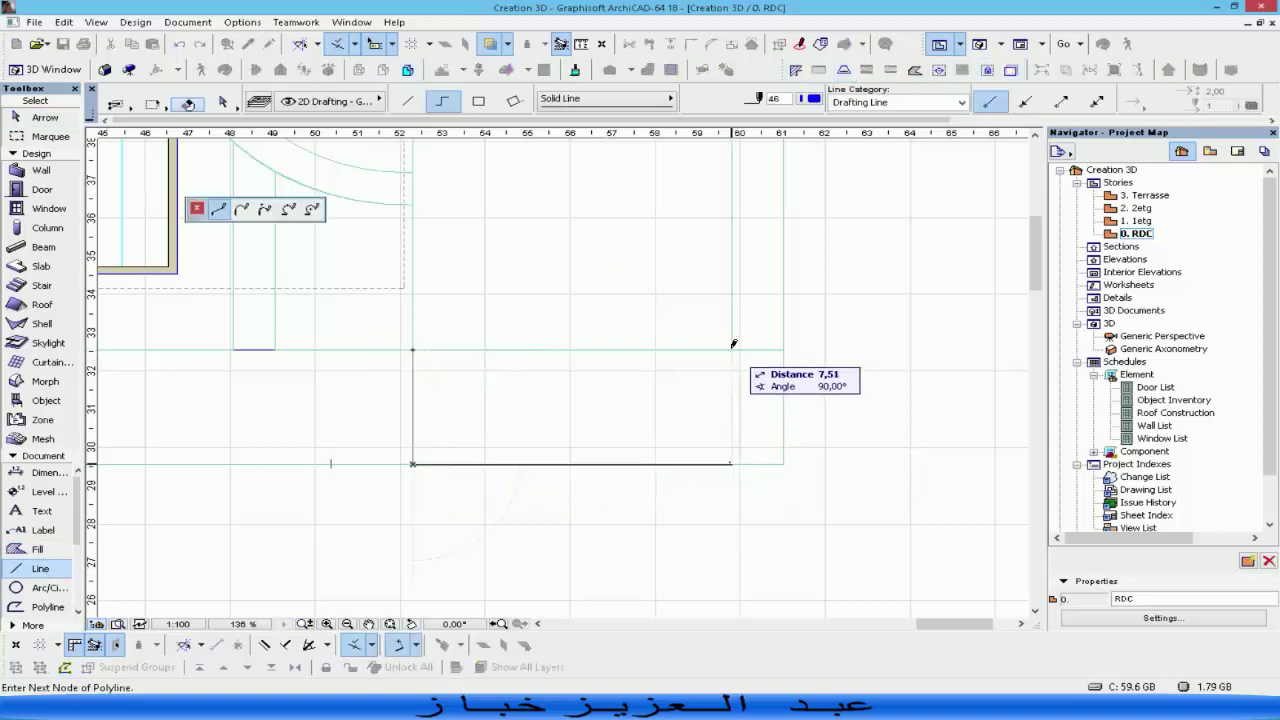
click(740, 350)
click(414, 349)
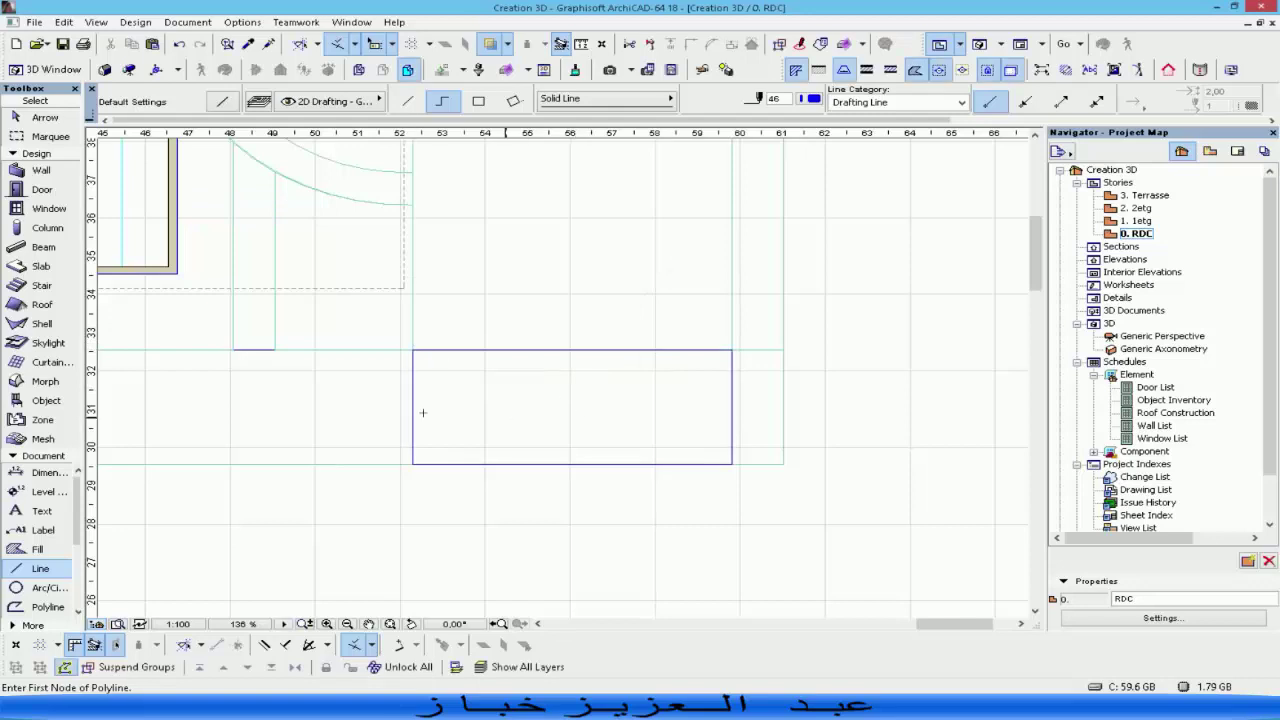
Cut the driveway opening out of the front strip slab along the rectangle and delete the outline lines.
shift+click(314, 406)
click(38, 266)
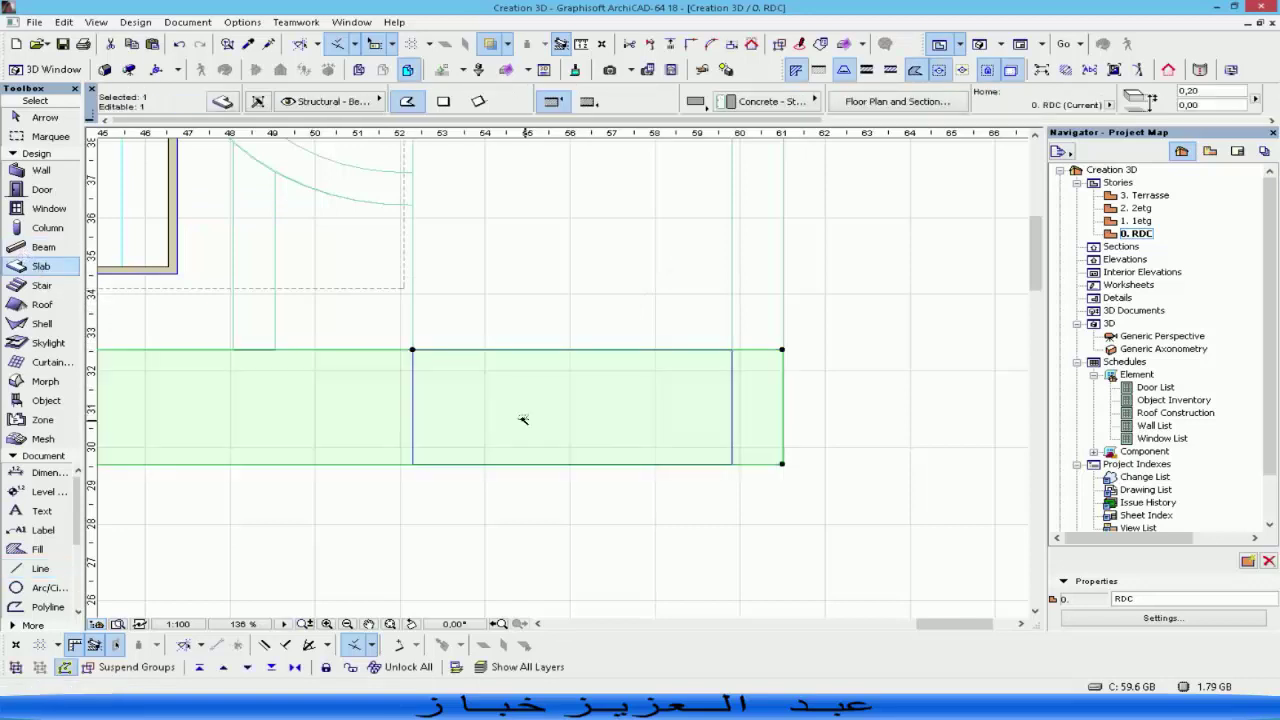
key(Escape)
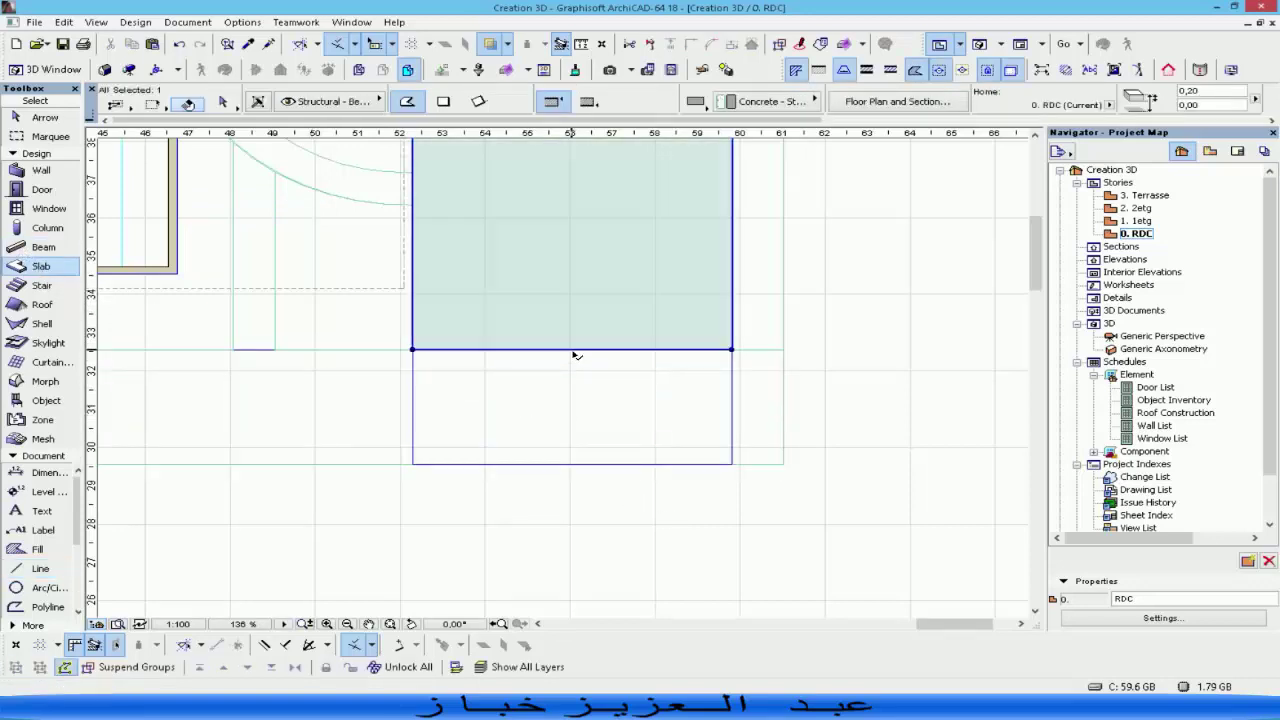
shift+click(574, 354)
key(Escape)
shift+click(591, 463)
key(Delete)
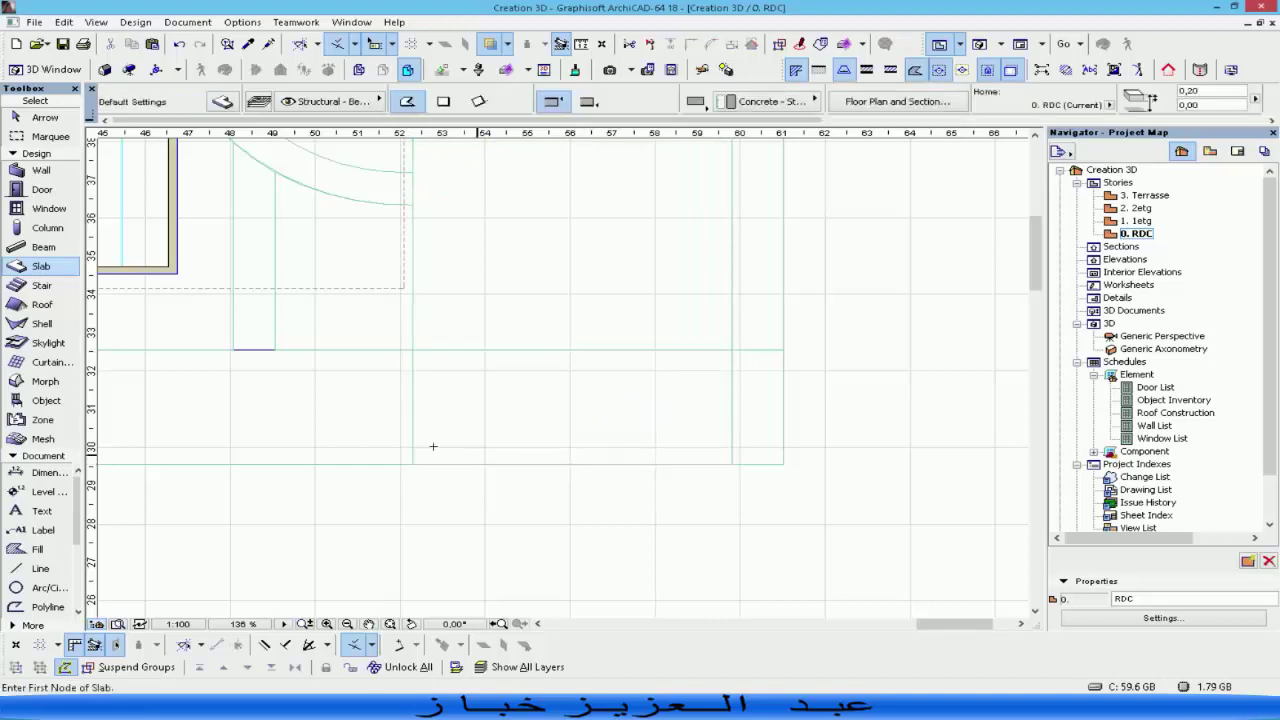
scroll(433, 446, down, 4)
middle_drag(377, 443, 506, 433)
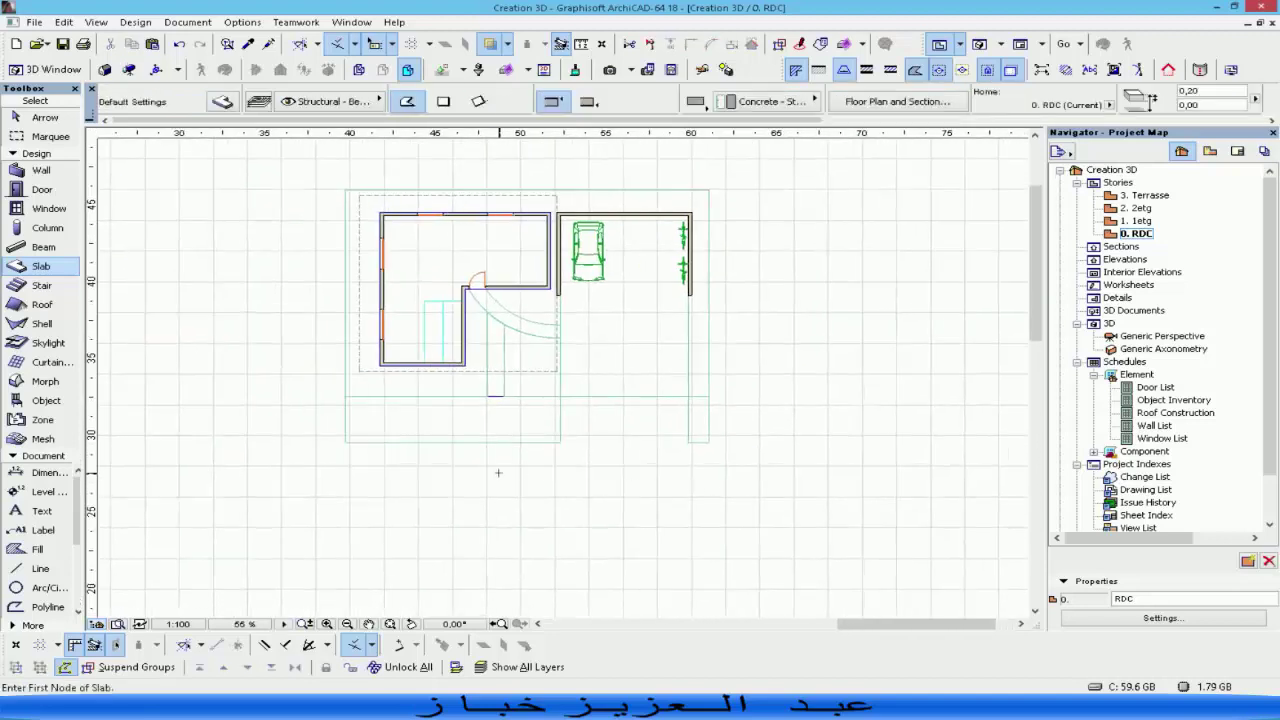
Extend the garage driveway slab 3 m forward by moving its two front corners to the outer edge of the front strip.
shift+click(654, 397)
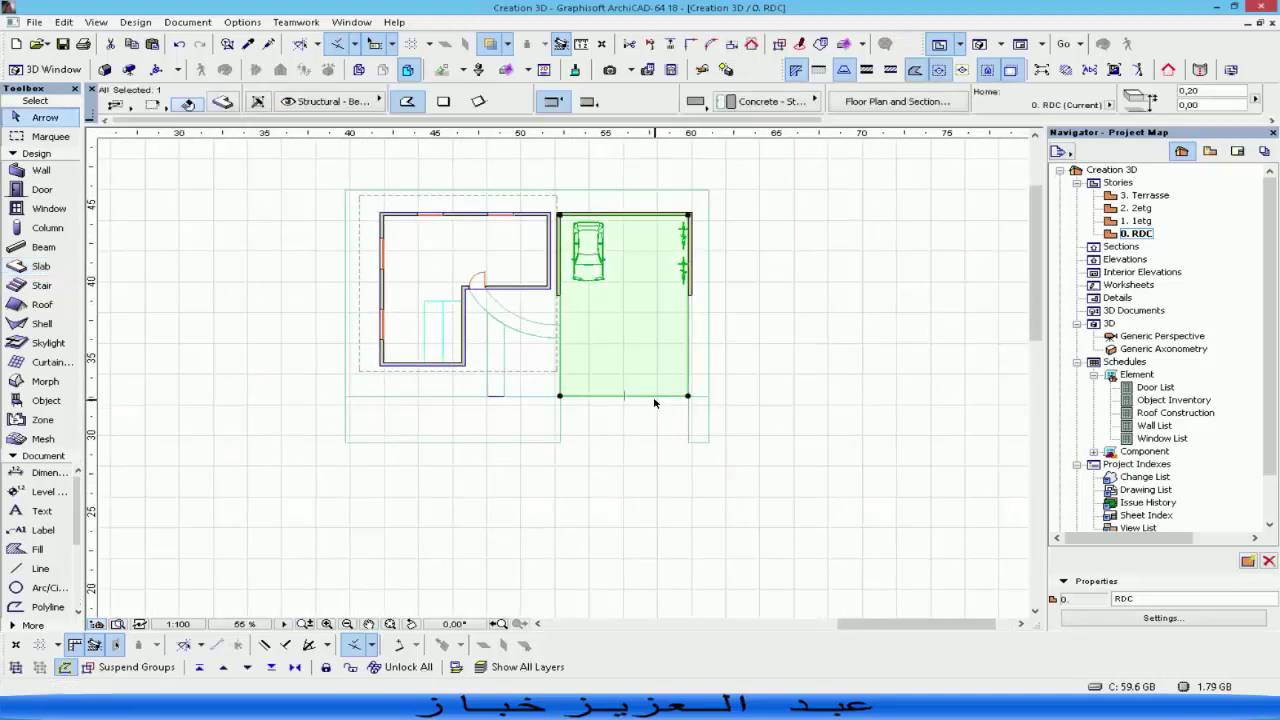
click(687, 398)
click(688, 441)
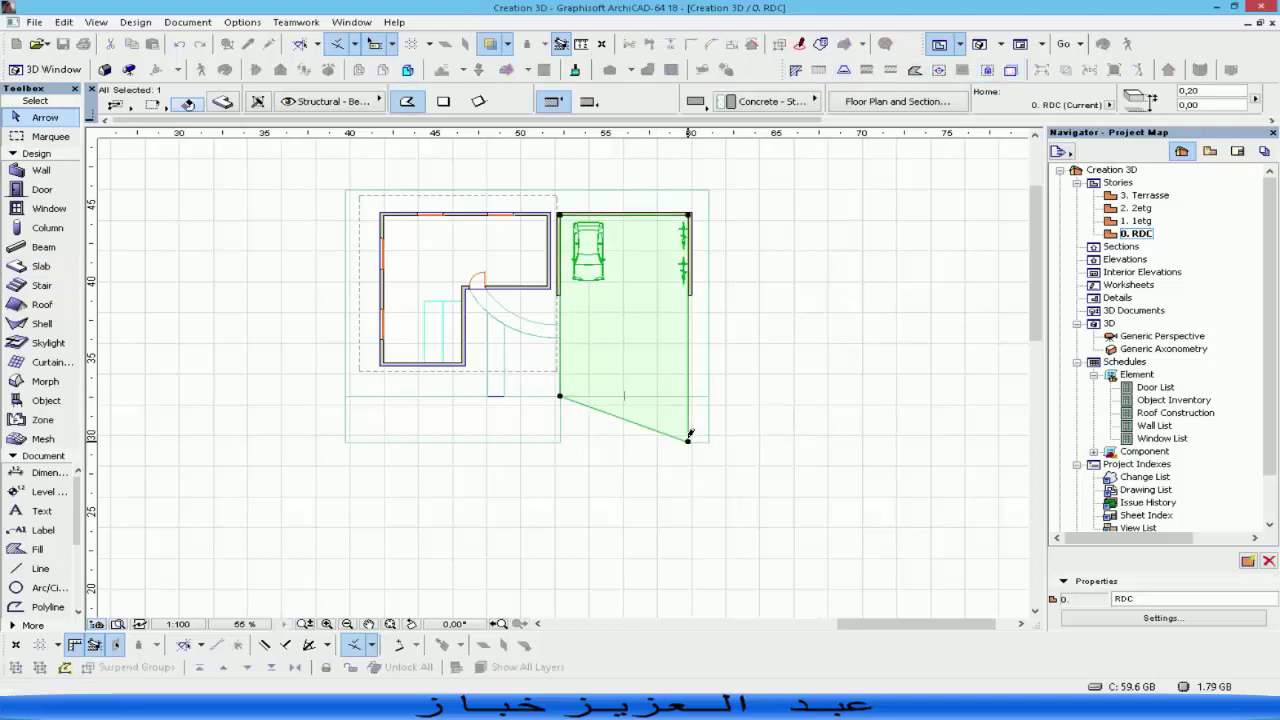
click(560, 397)
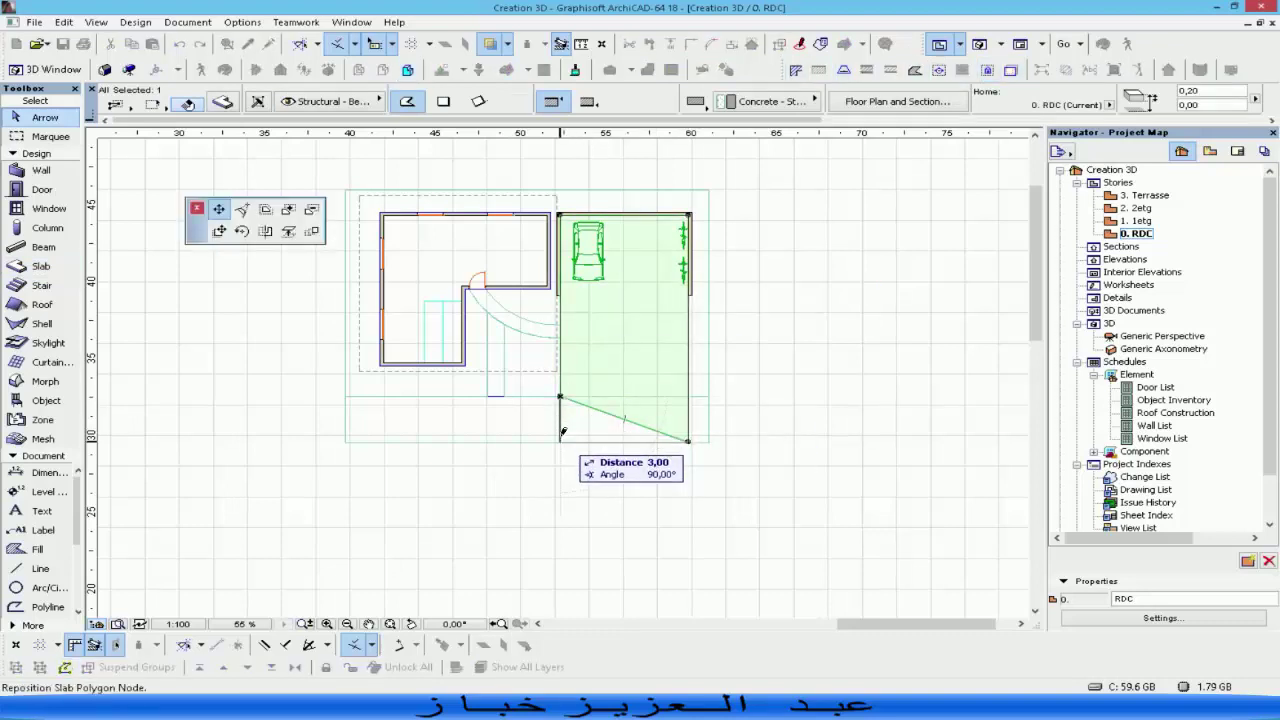
click(560, 441)
key(Escape)
Draw a single straight wall across the garage's open front, between the outer ends of its two side walls.
middle_drag(669, 509, 628, 493)
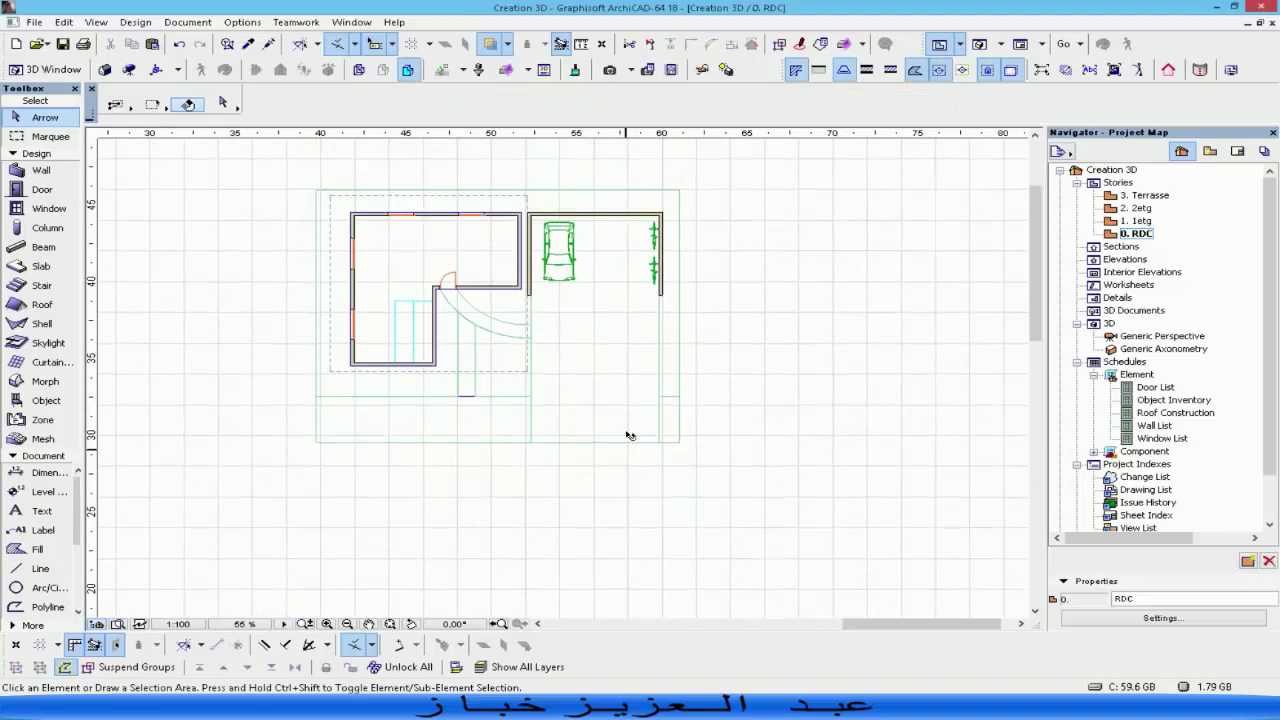
scroll(577, 226, up, 5)
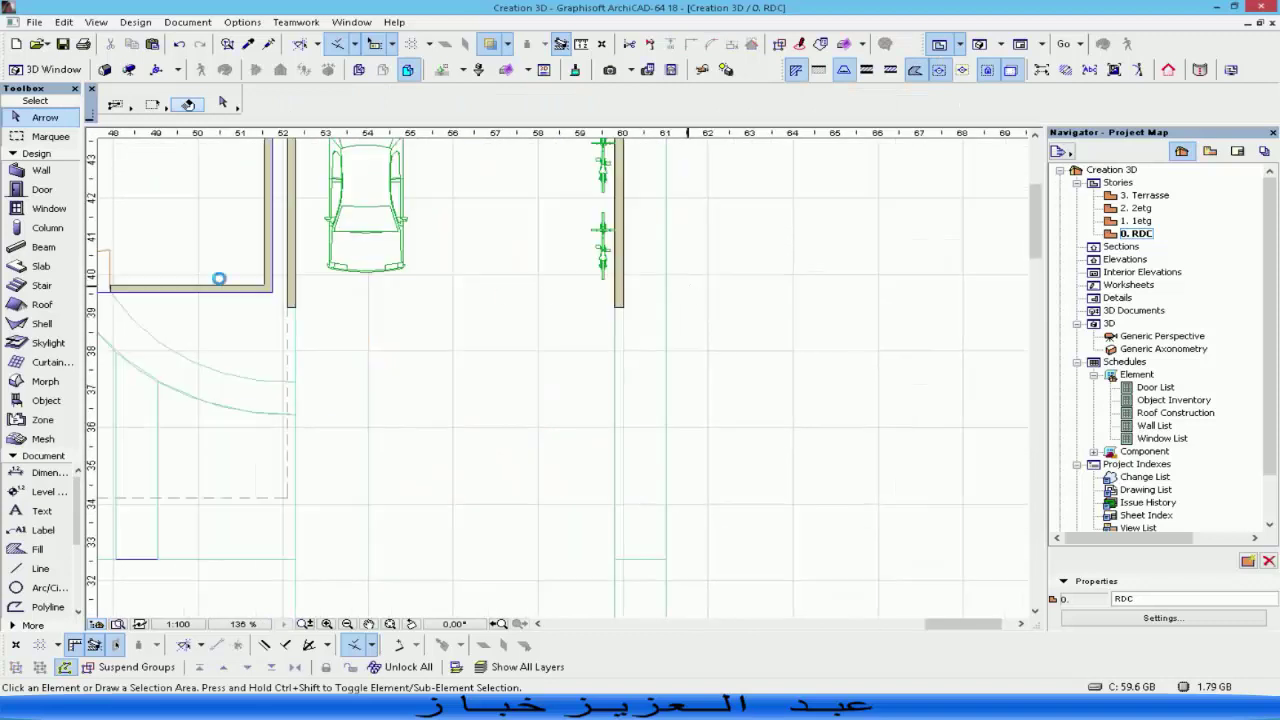
click(40, 170)
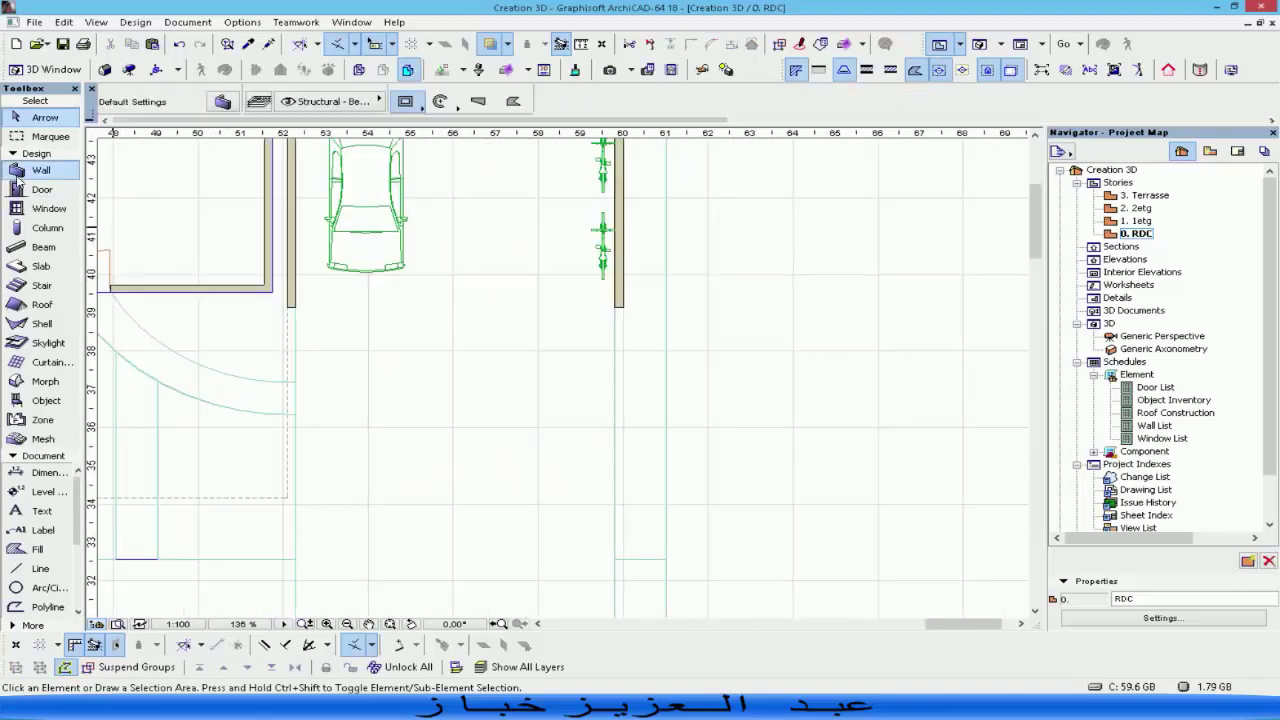
click(287, 306)
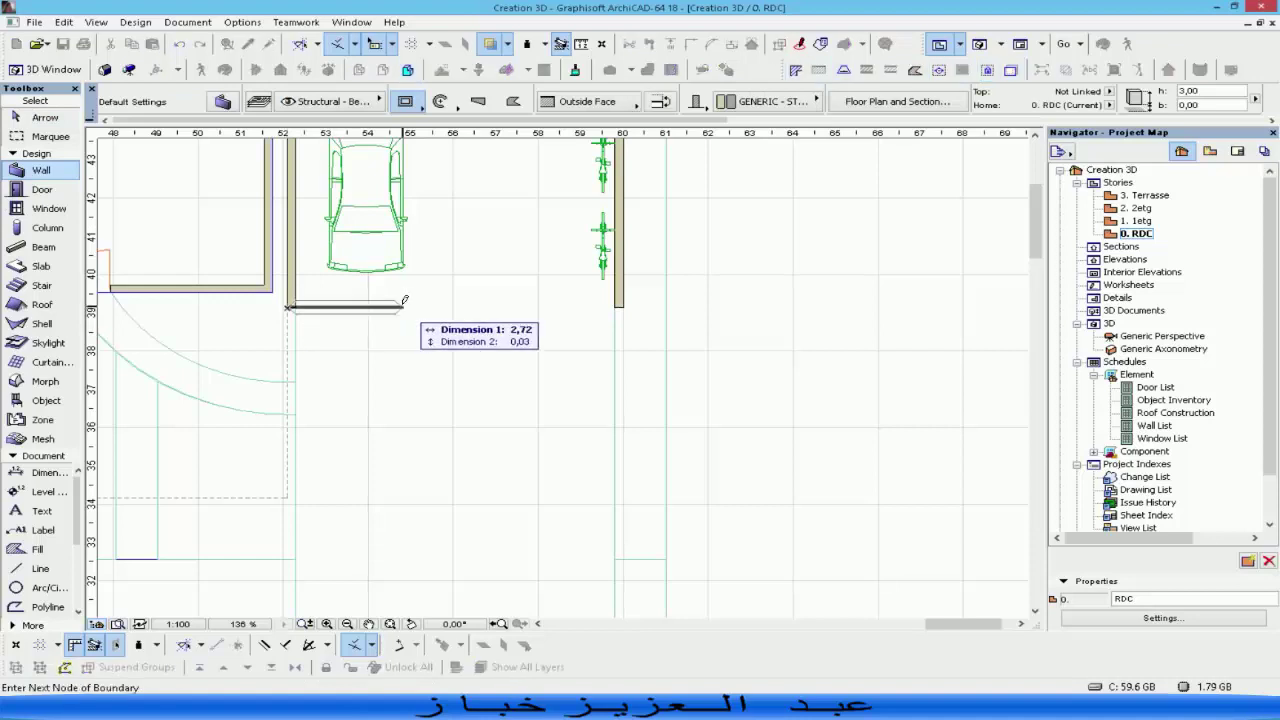
click(408, 102)
click(420, 92)
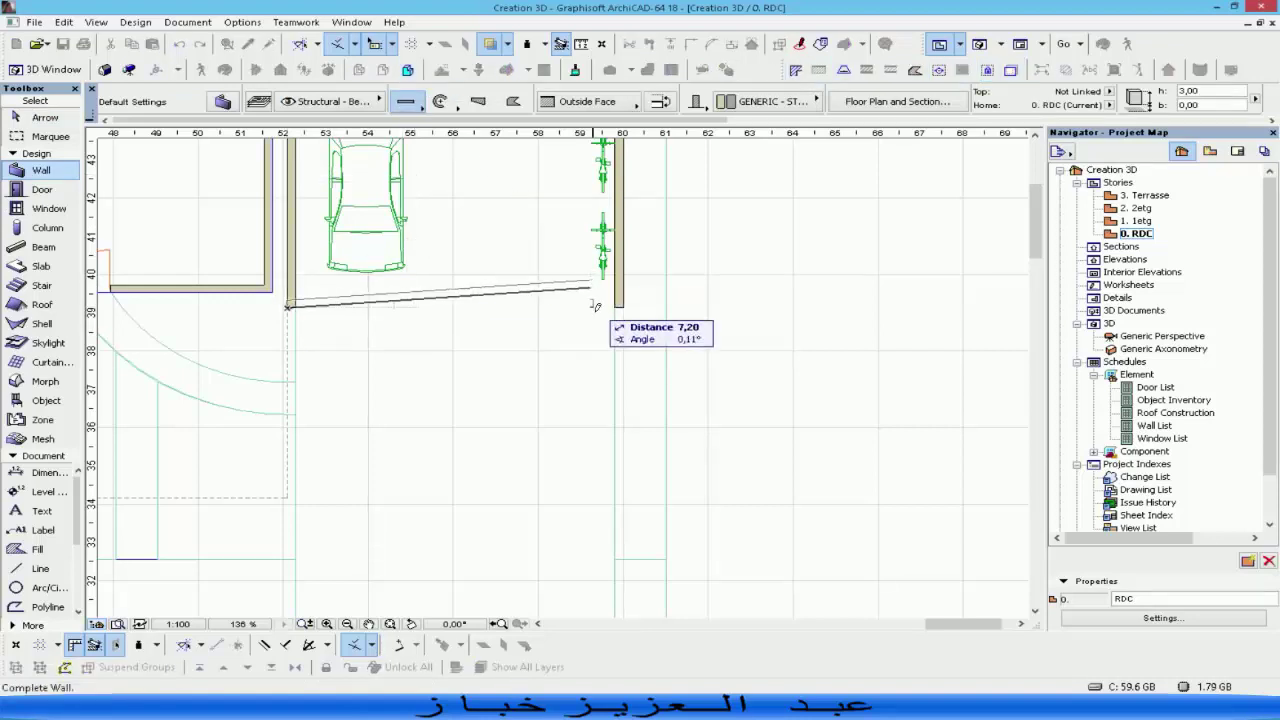
click(620, 305)
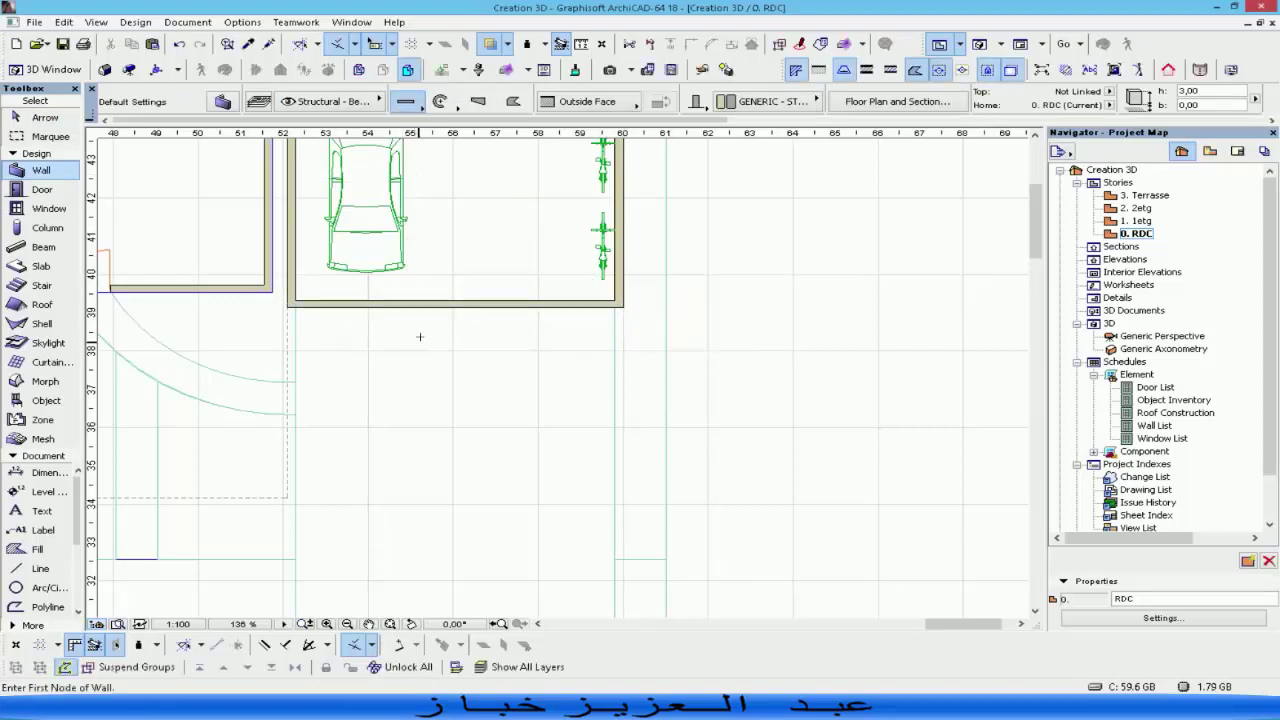
Open the default door settings and pick Vertical Sliding Garage Door 18 from the Garage Doors 18 library folder.
double_click(41, 189)
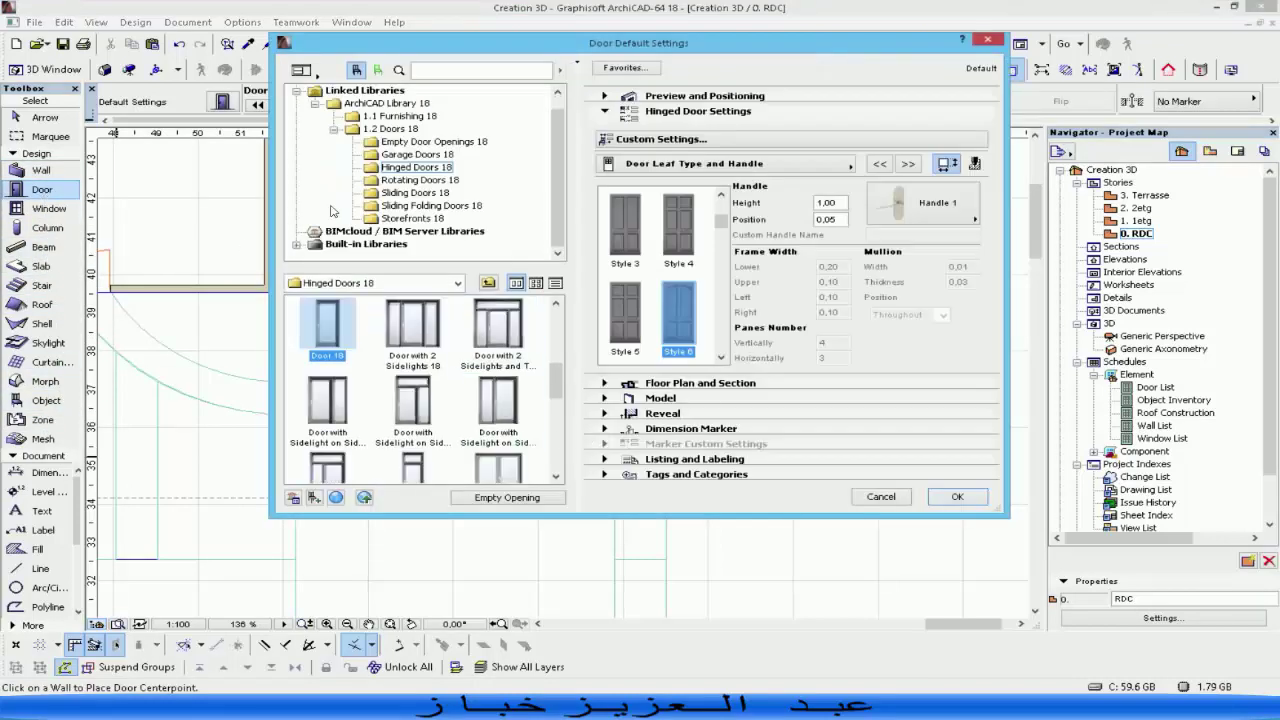
click(410, 155)
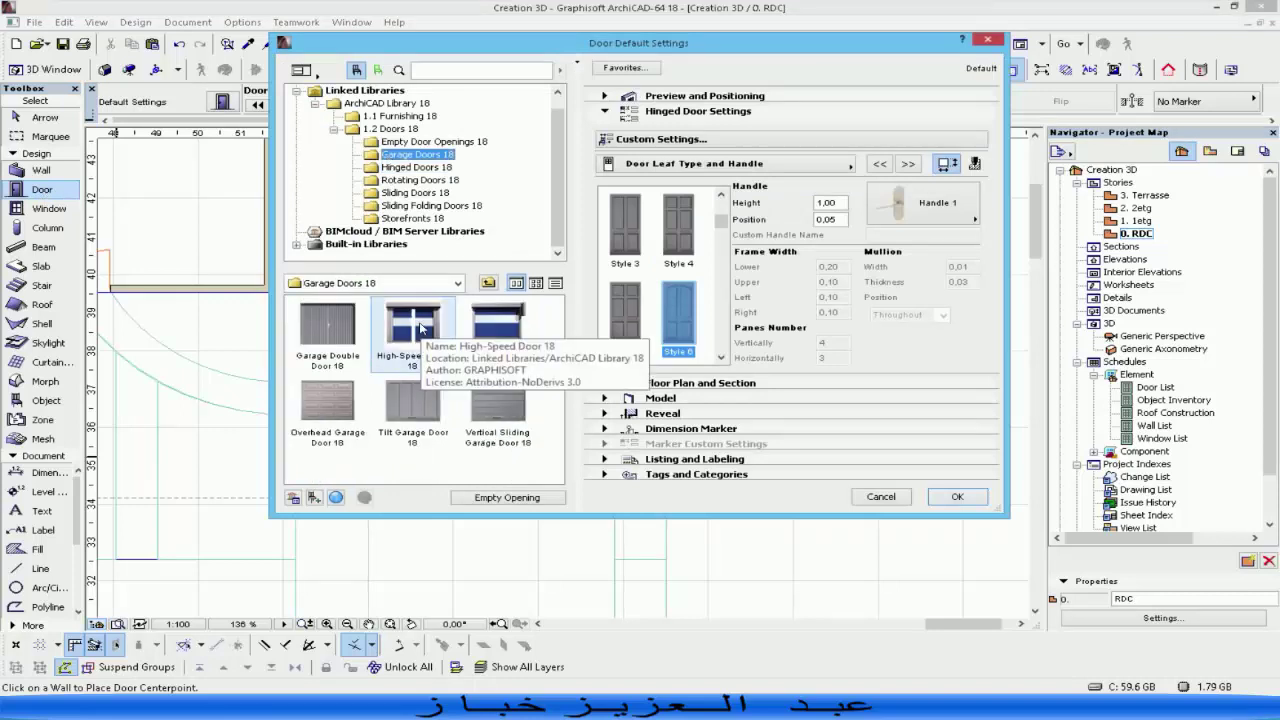
click(476, 392)
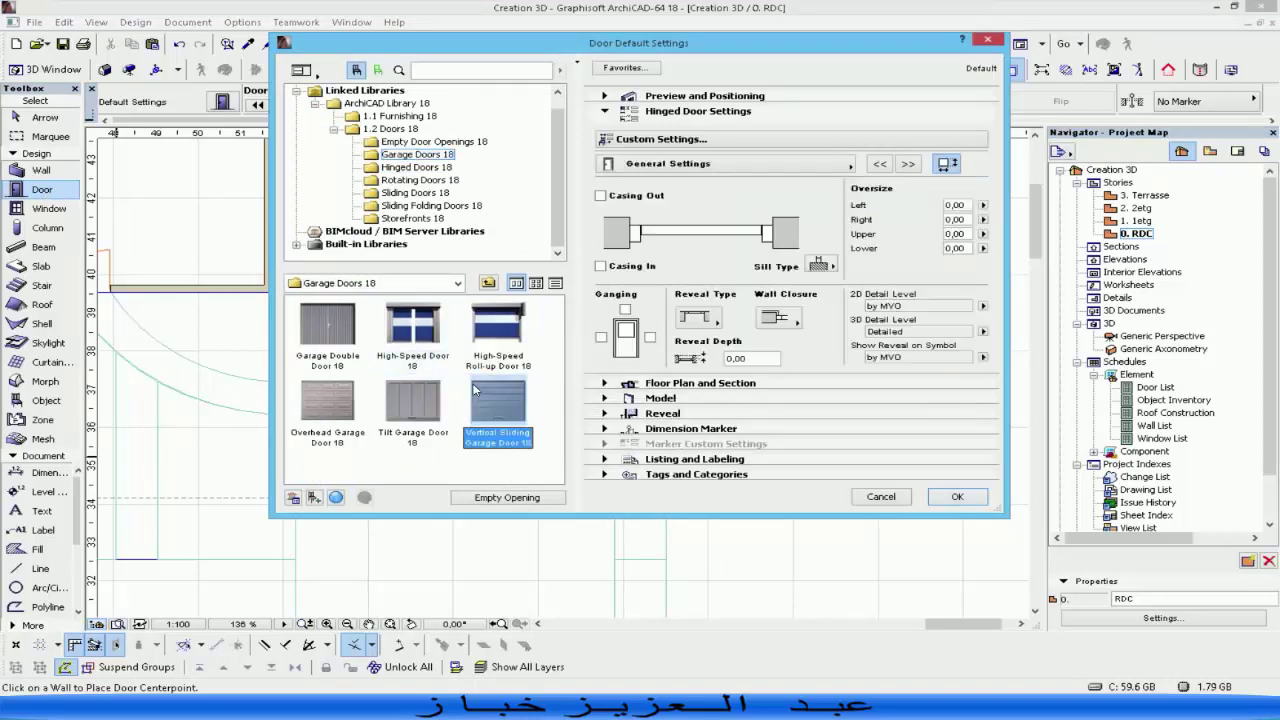
Review the vertical sliding garage door's parameter pages, including nominal sizes, general, opening and reveal settings.
click(879, 166)
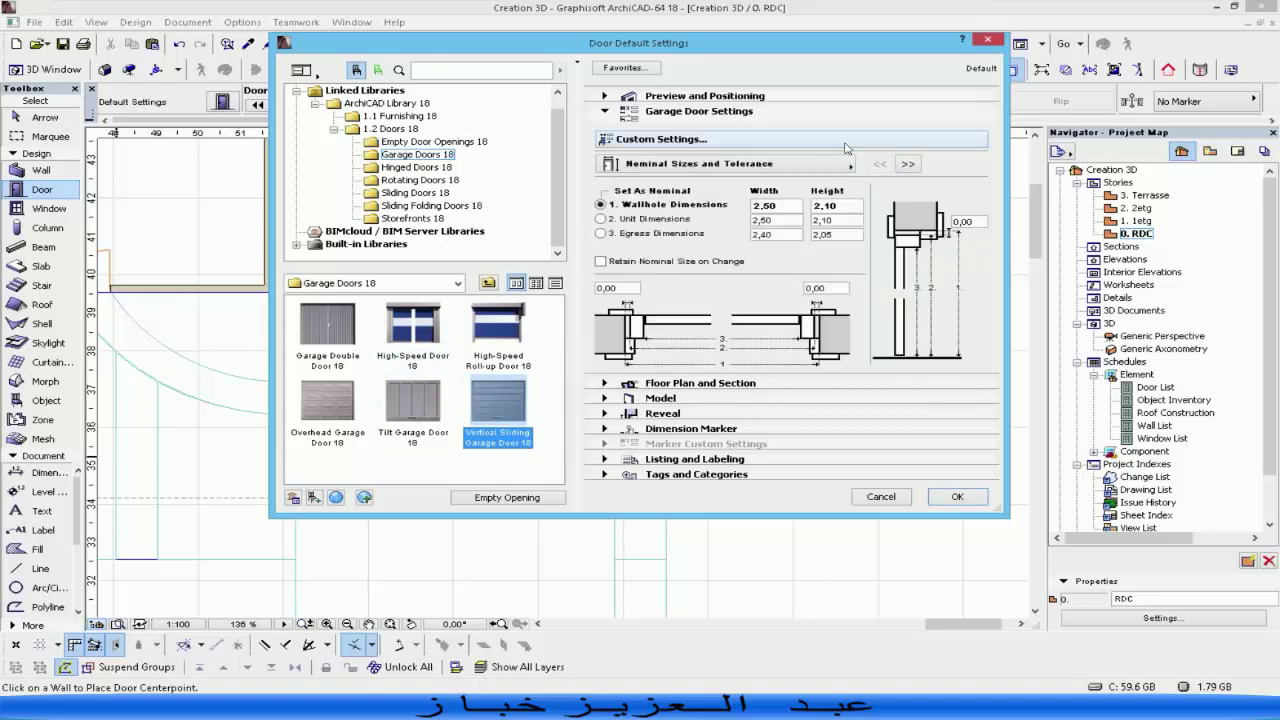
click(845, 146)
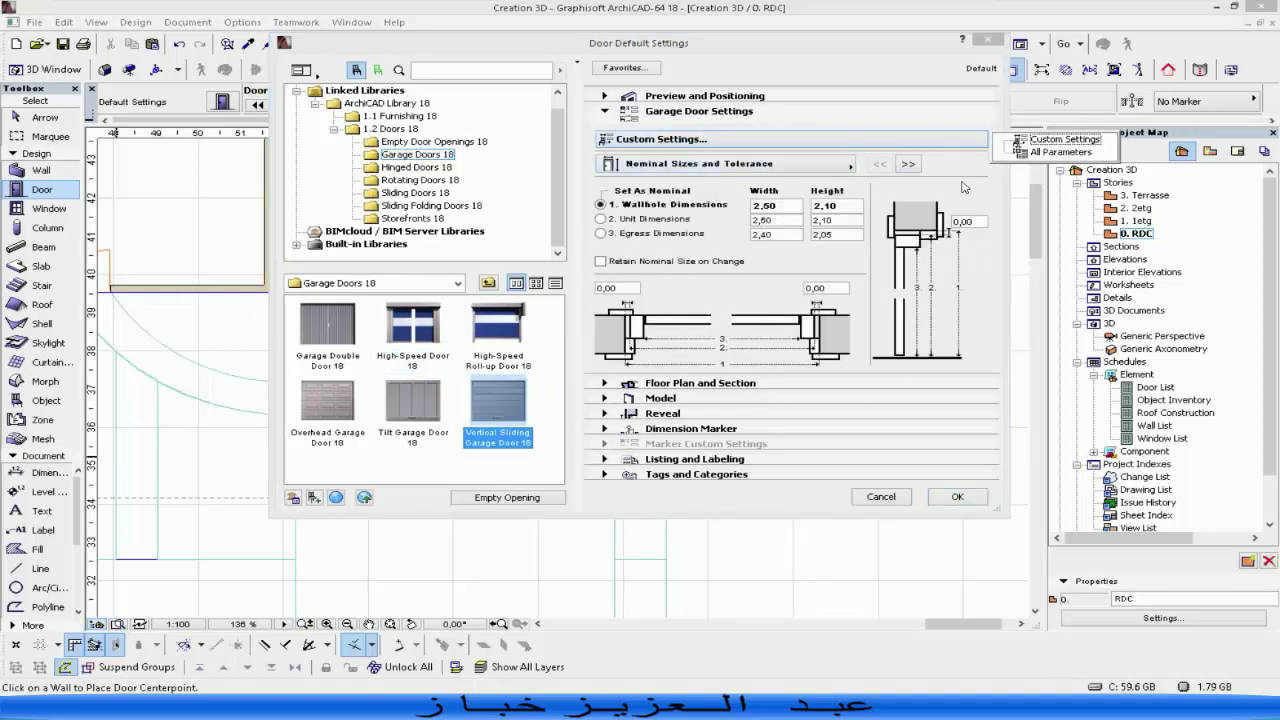
click(799, 166)
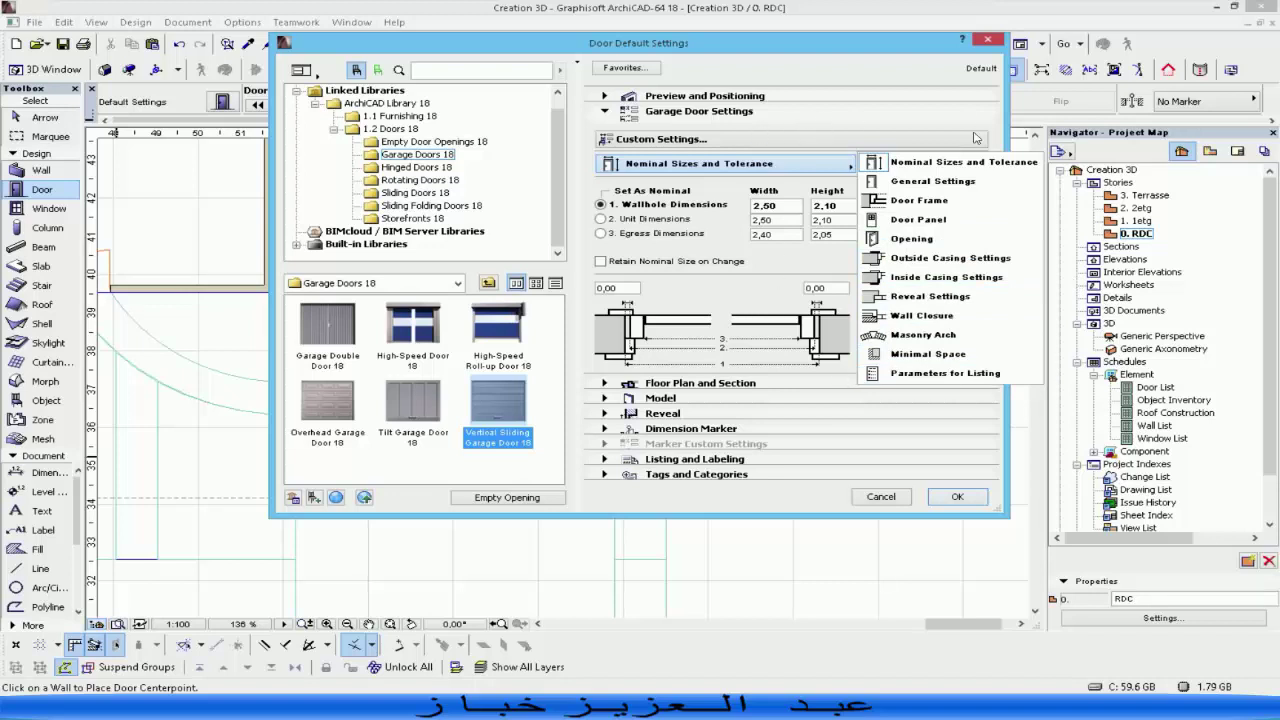
click(735, 194)
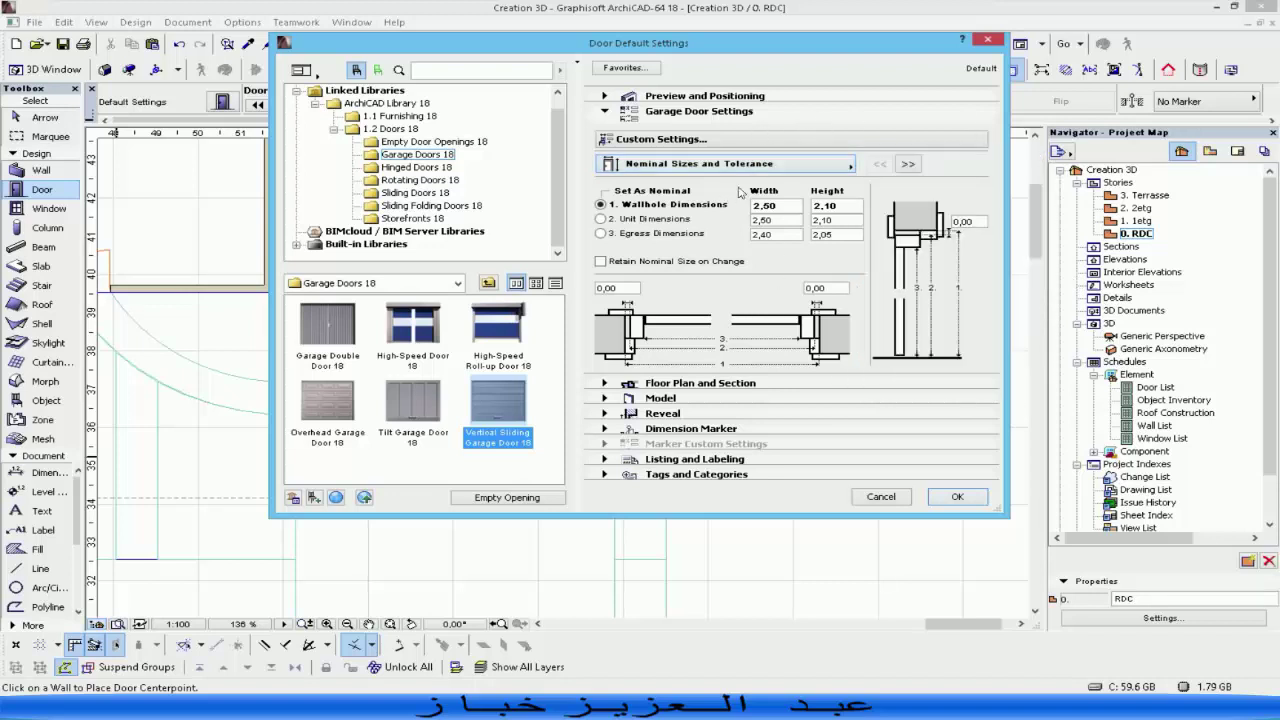
click(906, 166)
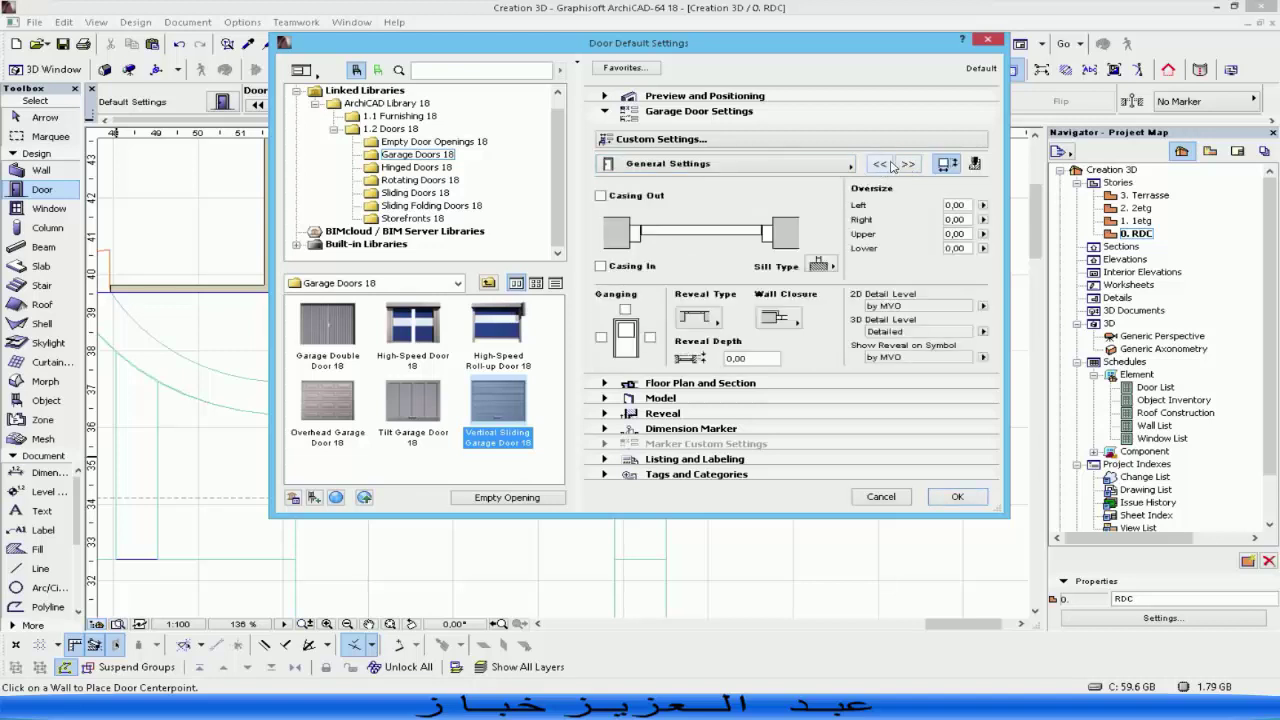
click(906, 166)
click(906, 166)
click(906, 166)
click(907, 166)
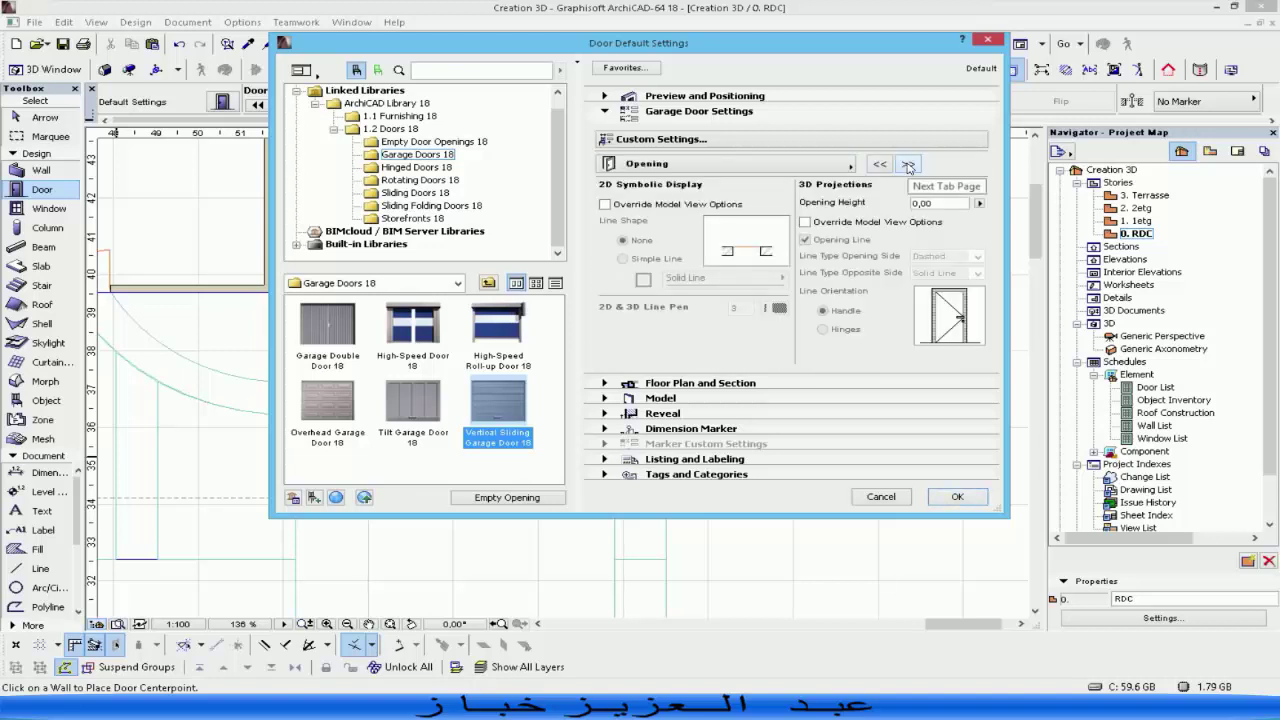
click(907, 166)
click(907, 166)
click(907, 166)
click(850, 164)
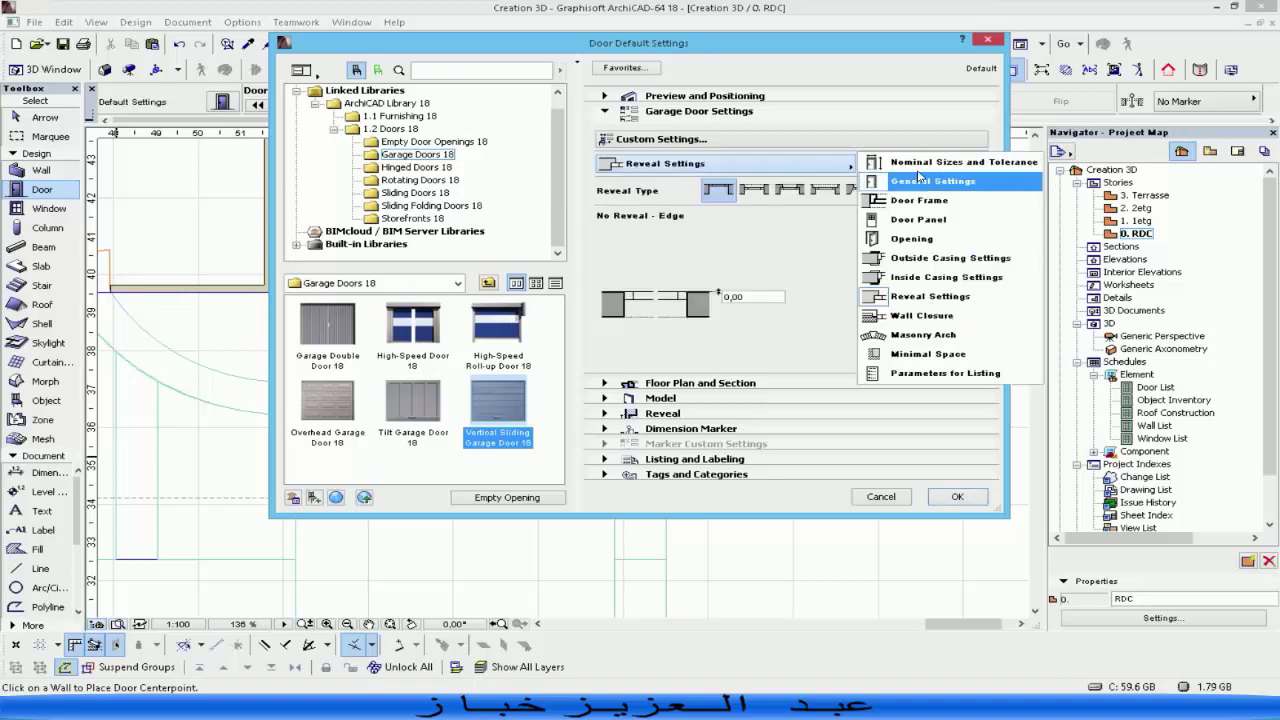
click(918, 180)
click(879, 164)
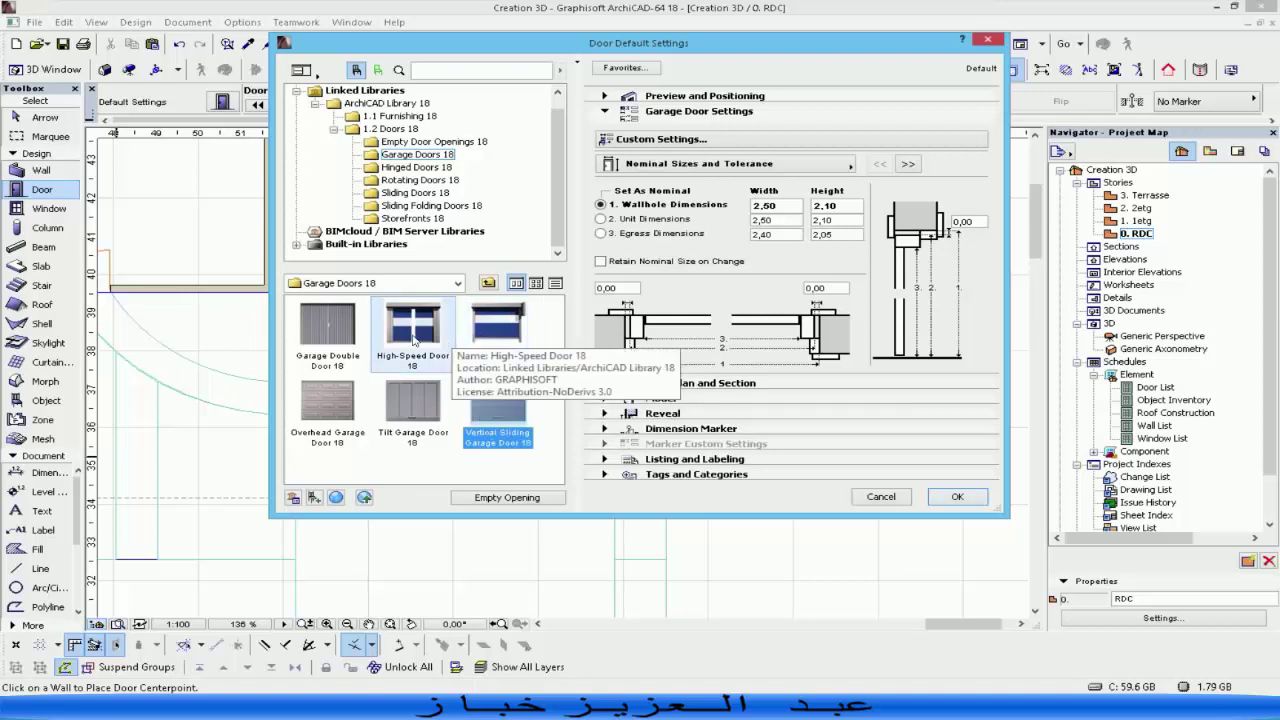
Choose High-Speed Roll-up Door 18 as the door type and place it at the centre of the garage's front wall.
click(498, 325)
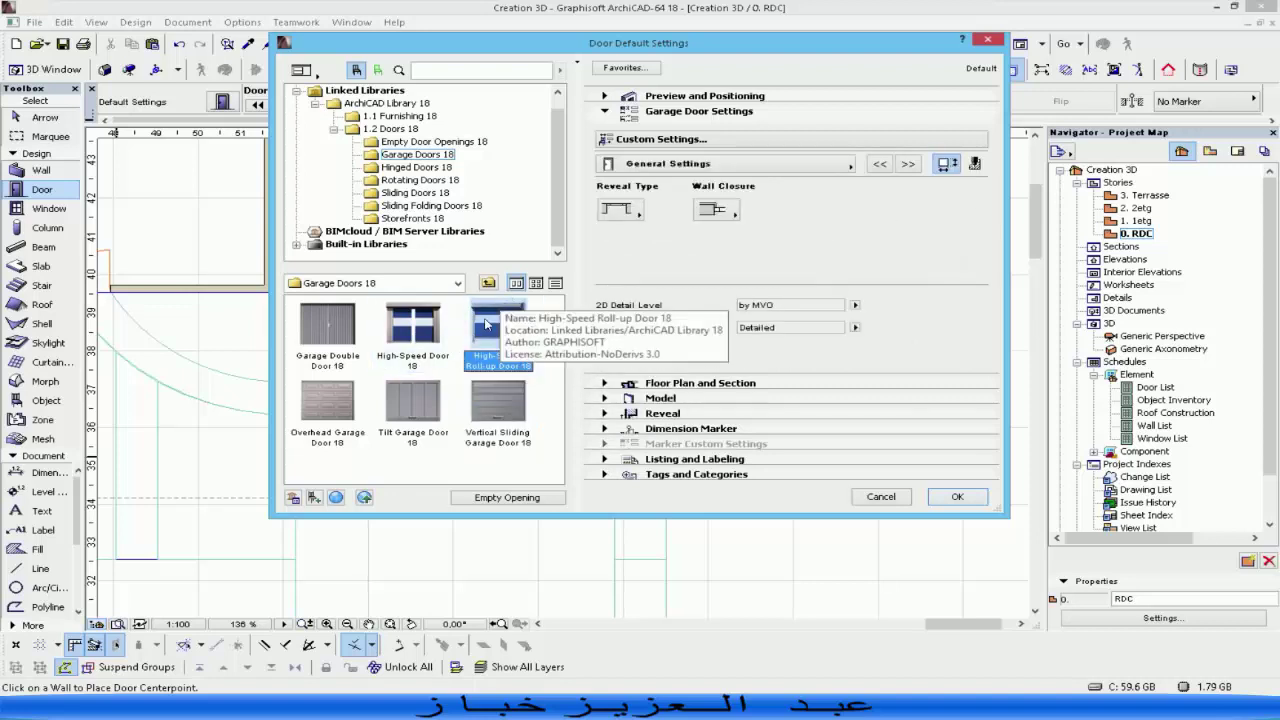
click(957, 497)
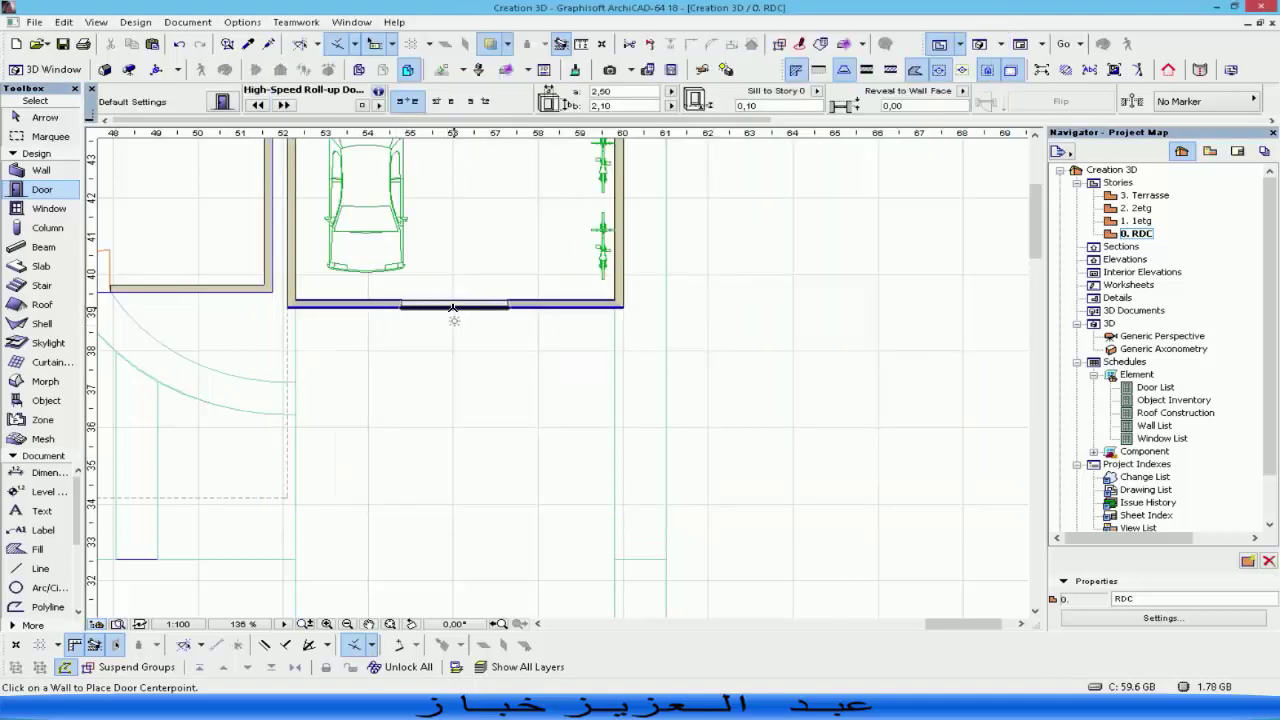
click(454, 305)
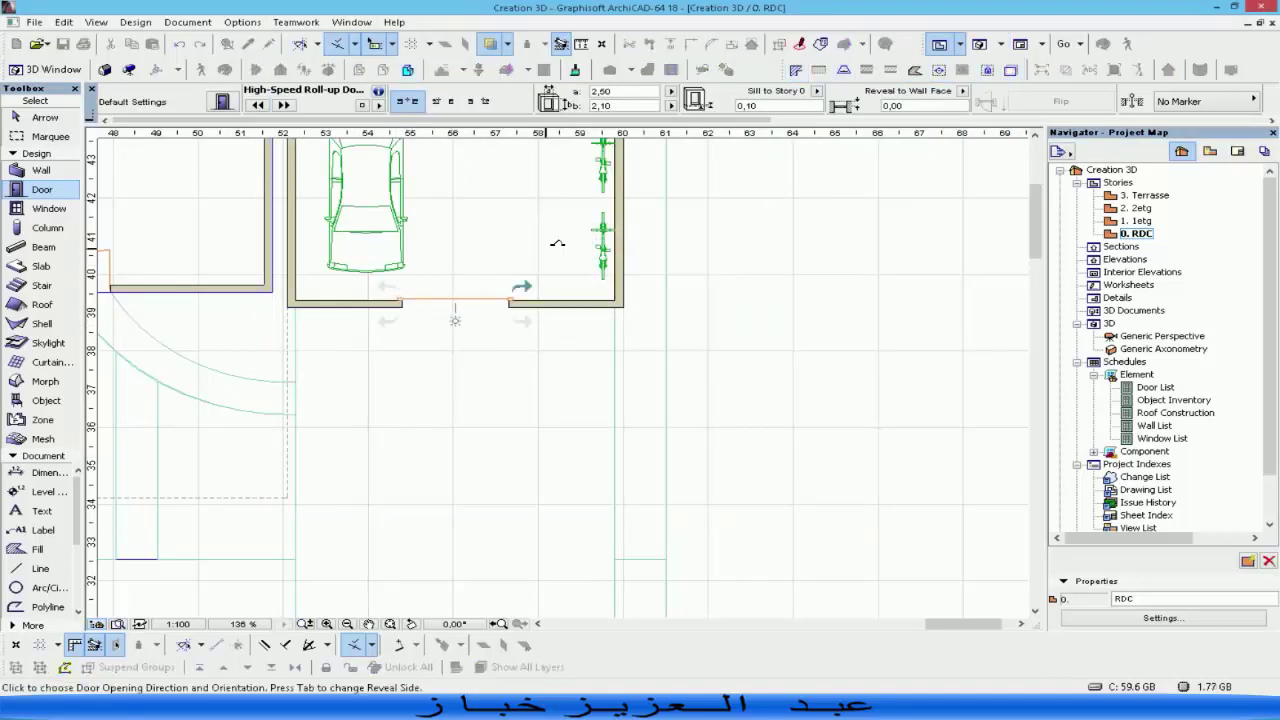
click(589, 229)
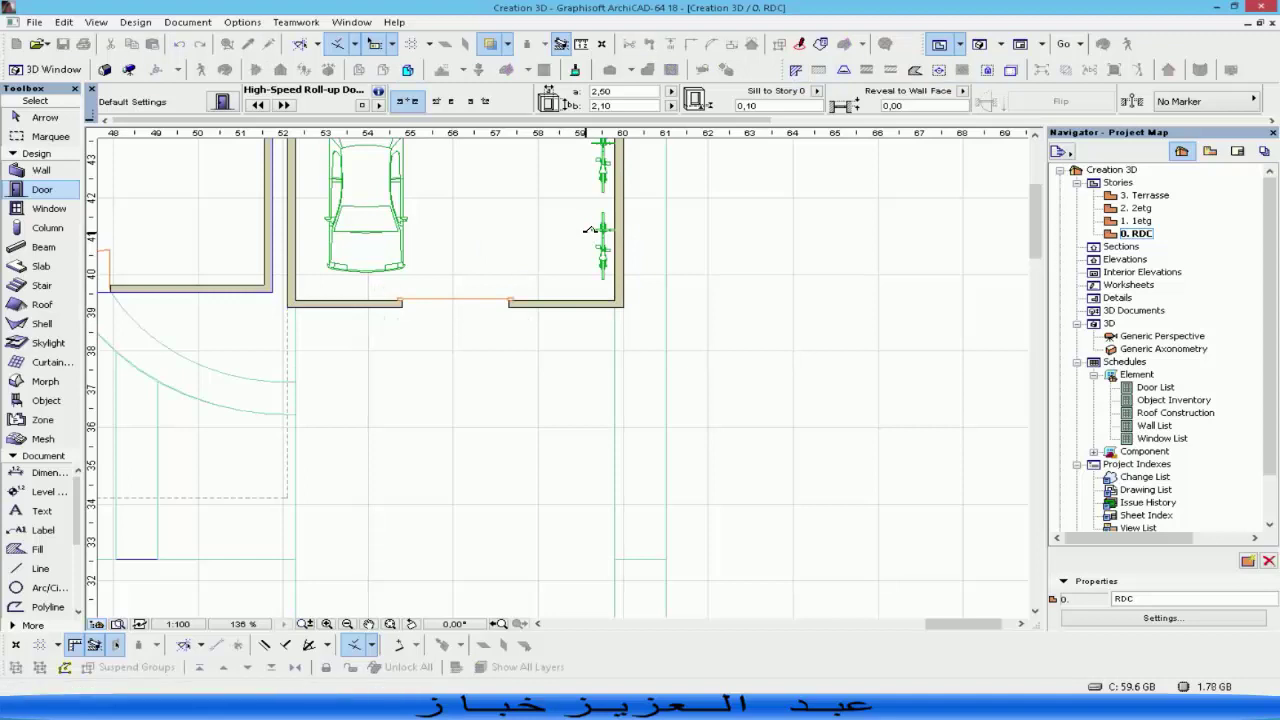
Stretch the roll-up door towards the bicycle-side garage wall, widening it to about 4.87 m and leaving a short wall return.
scroll(503, 290, up, 5)
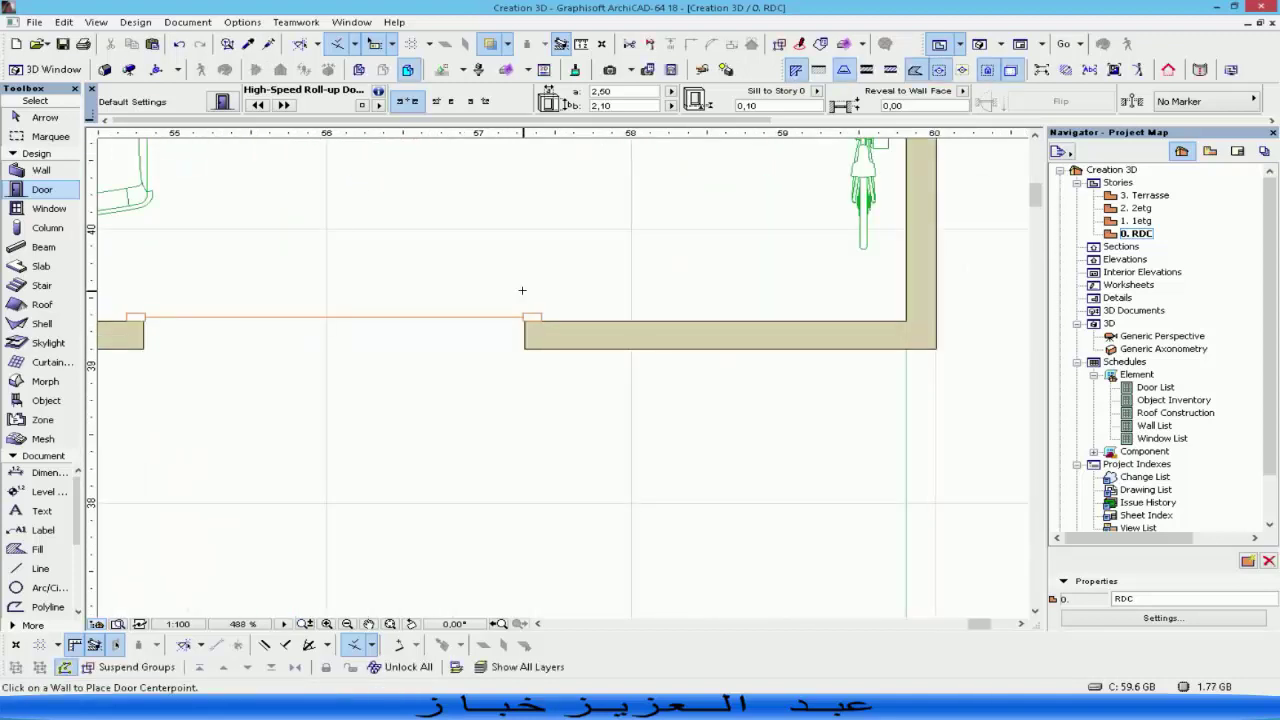
key(shift)
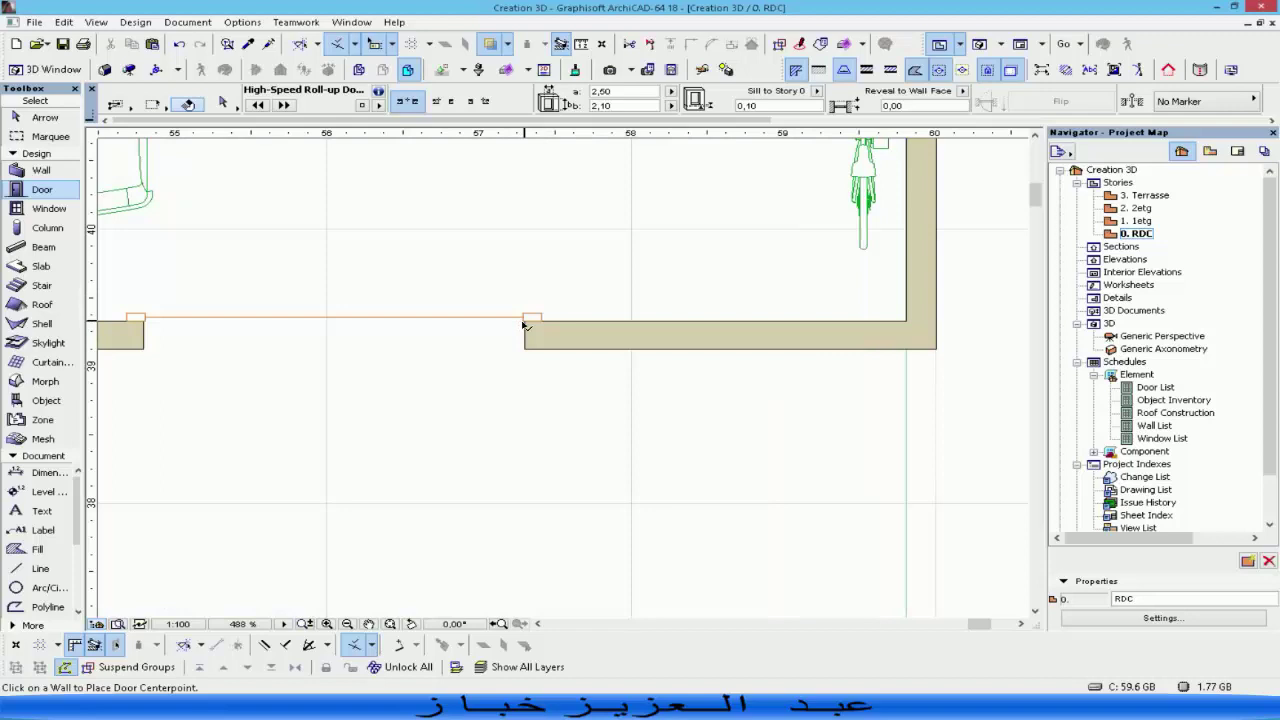
shift+click(525, 321)
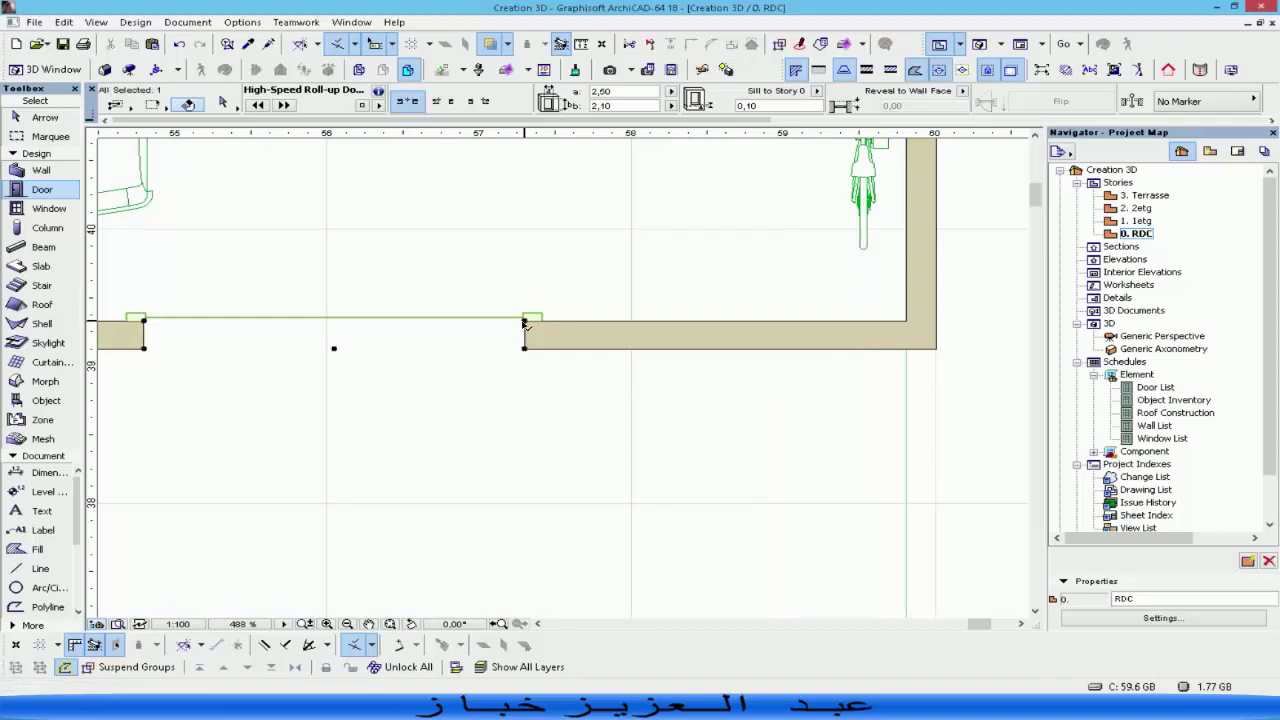
click(525, 321)
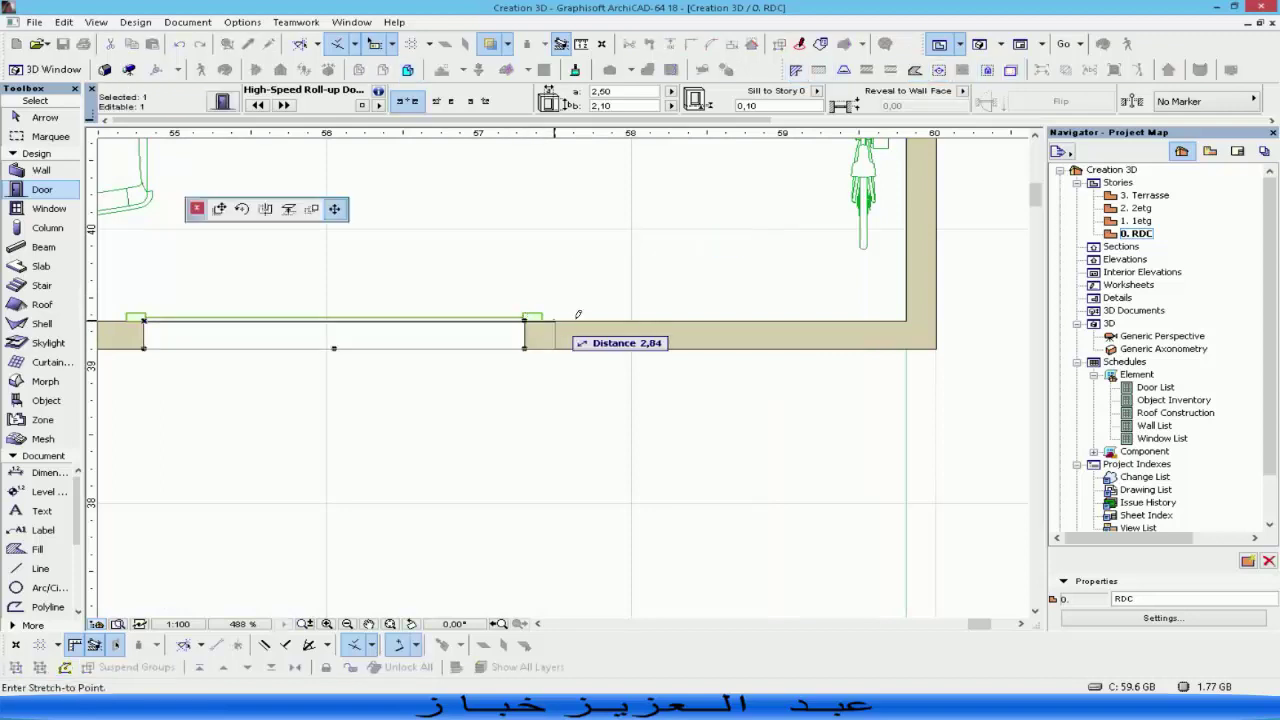
click(906, 318)
key(ctrl+z)
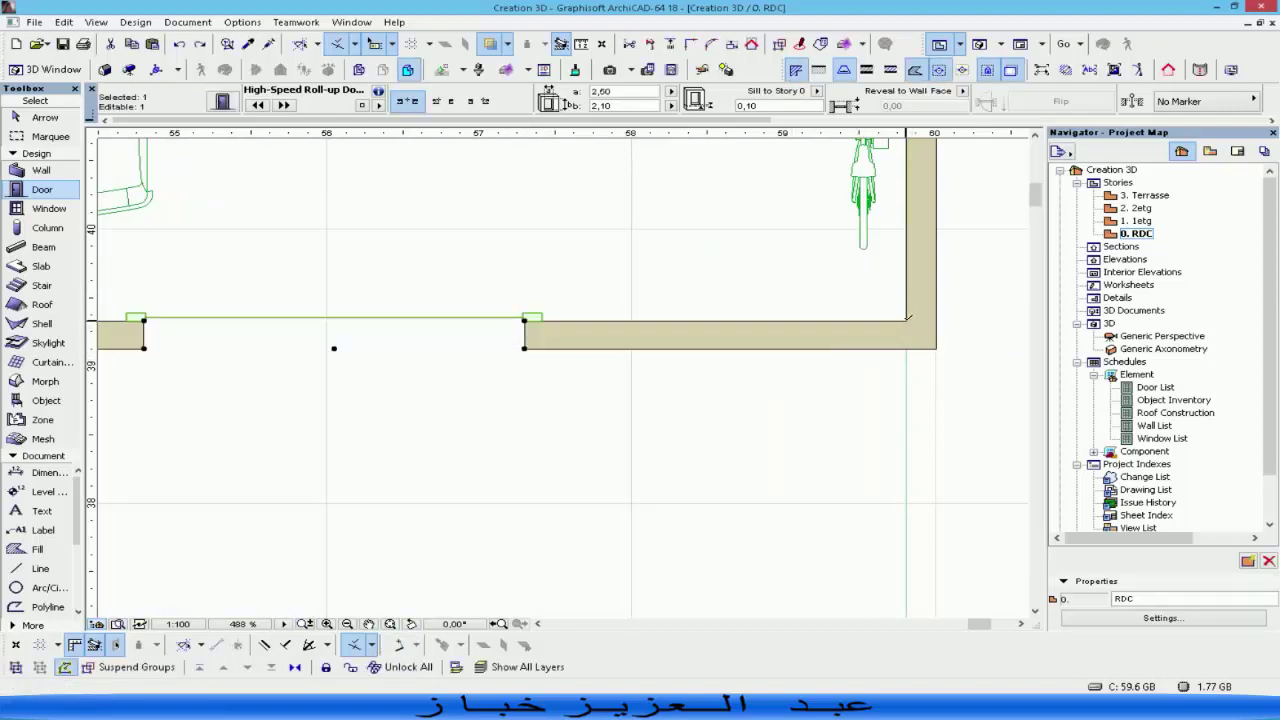
click(524, 318)
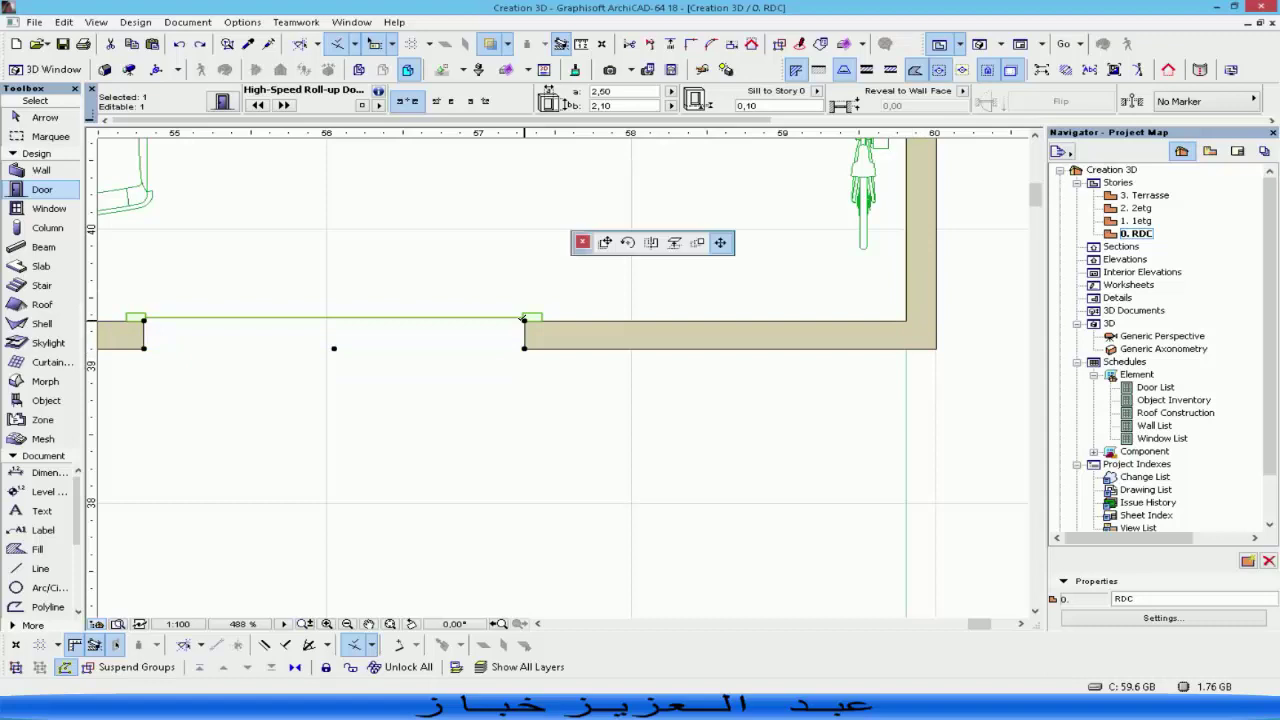
click(883, 318)
Stretch the roll-up door's other end towards the car-side garage wall, leaving a short wall return beside it.
scroll(504, 347, down, 2)
middle_drag(338, 363, 928, 378)
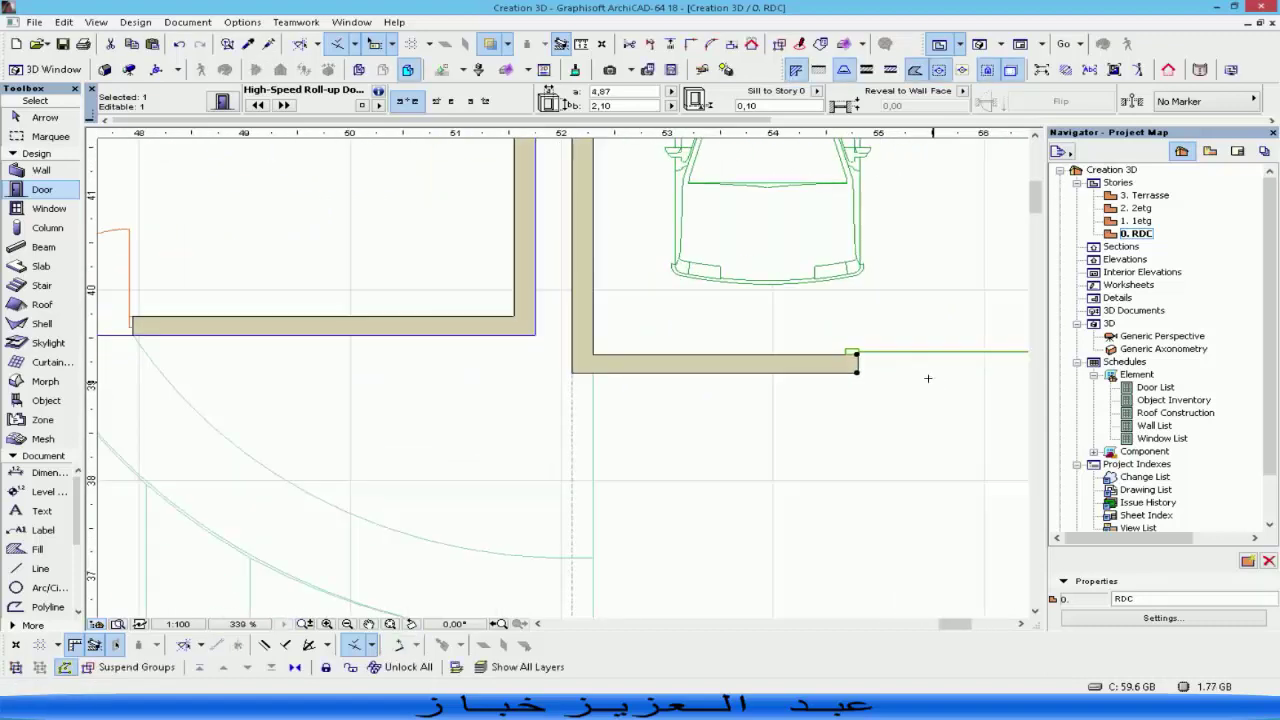
click(856, 353)
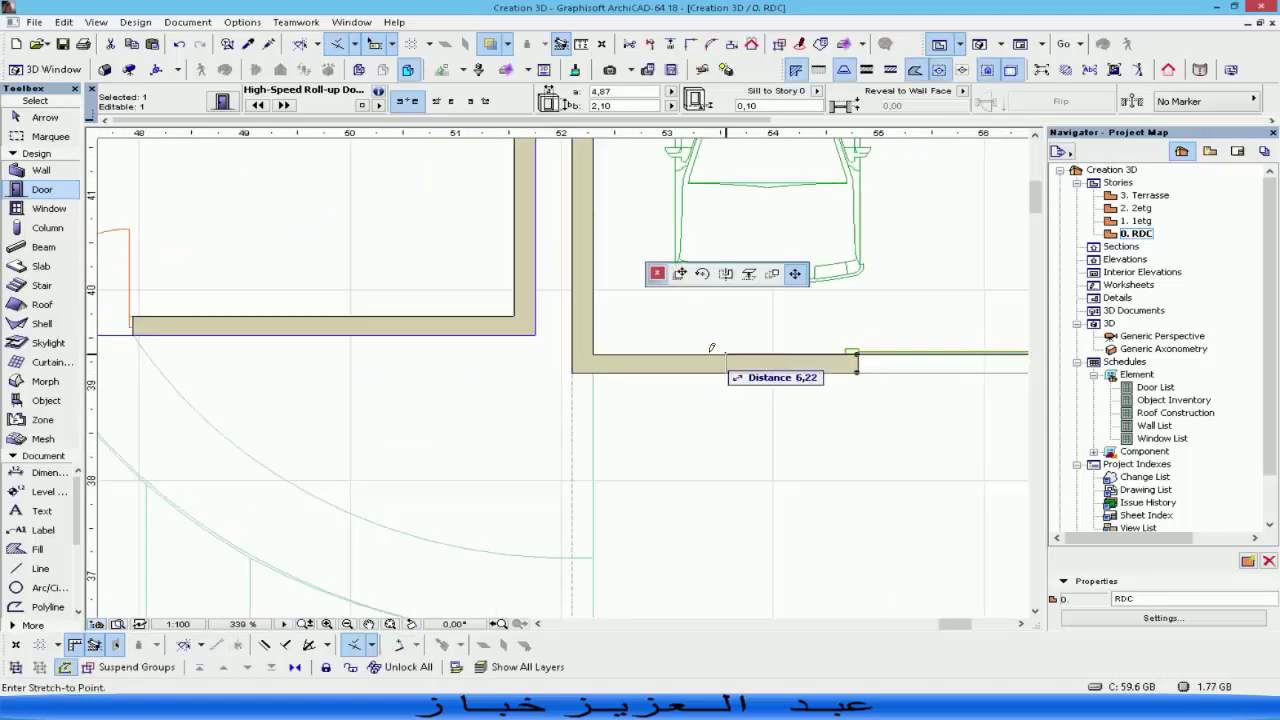
click(600, 352)
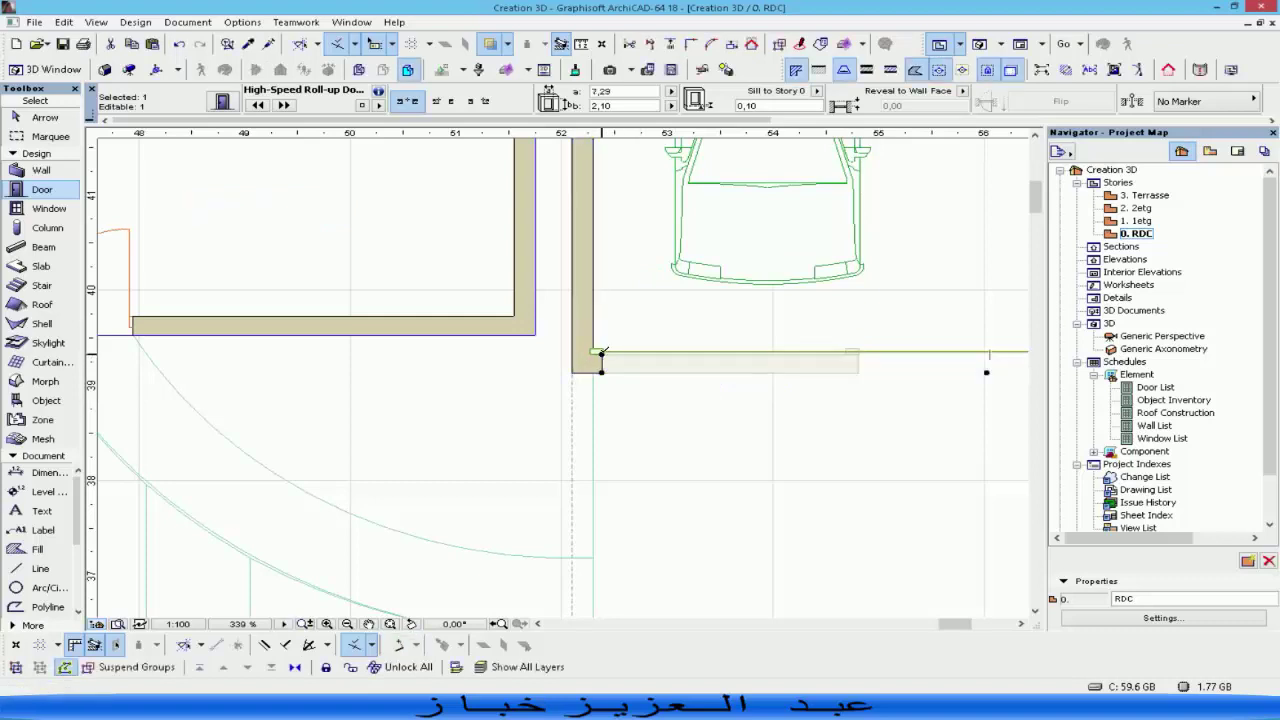
click(601, 352)
click(609, 351)
key(Escape)
key(Escape)
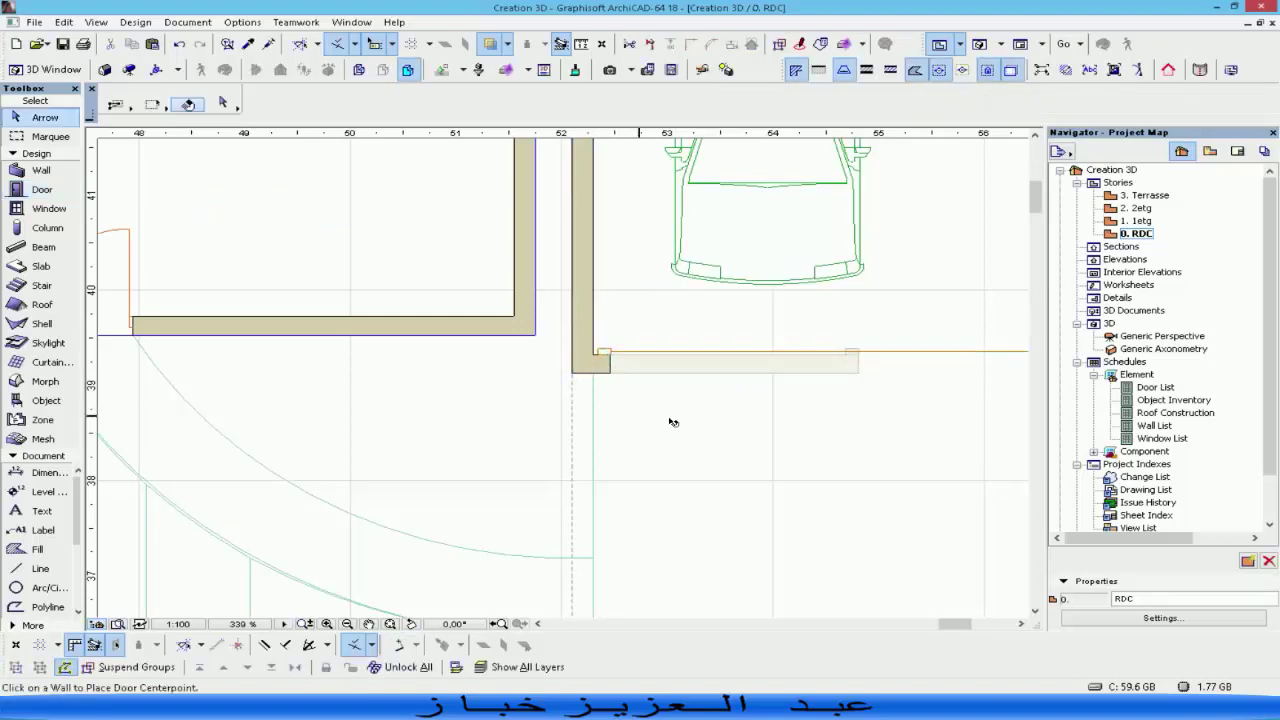
scroll(690, 422, down, 4)
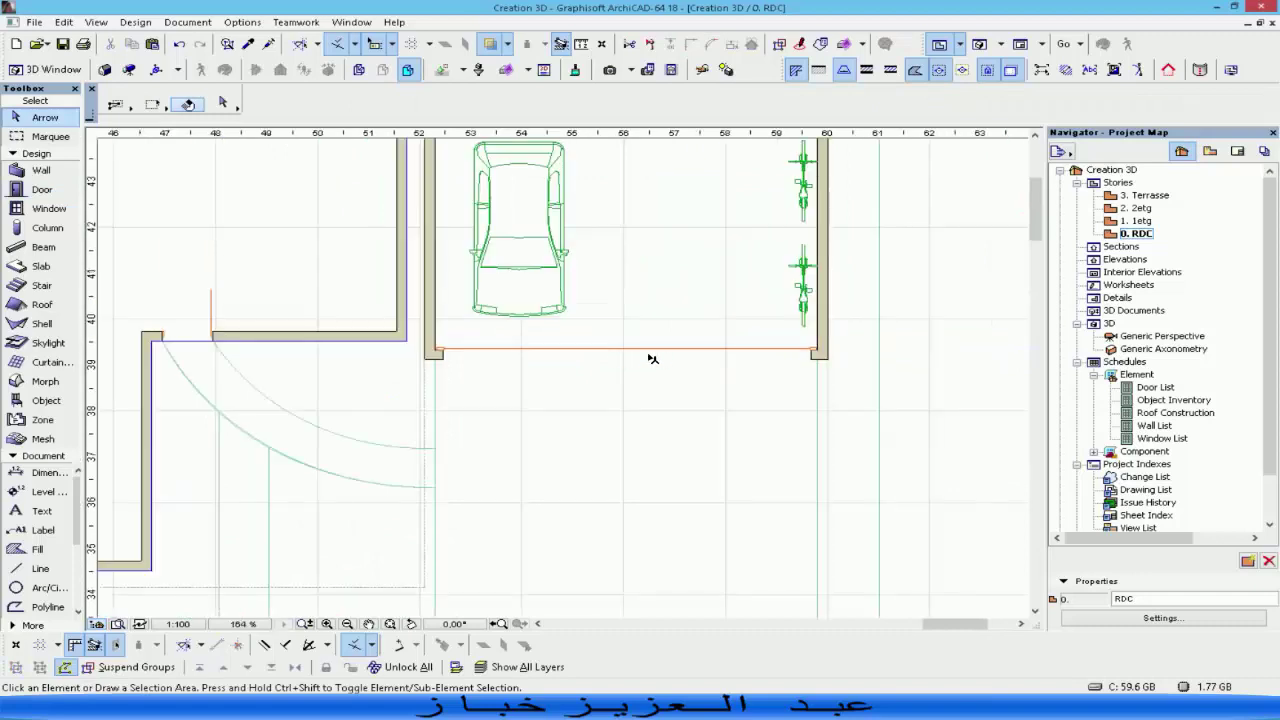
Open the 1etg story's floor plan and display the RDC story as its trace reference.
scroll(670, 351, down, 2)
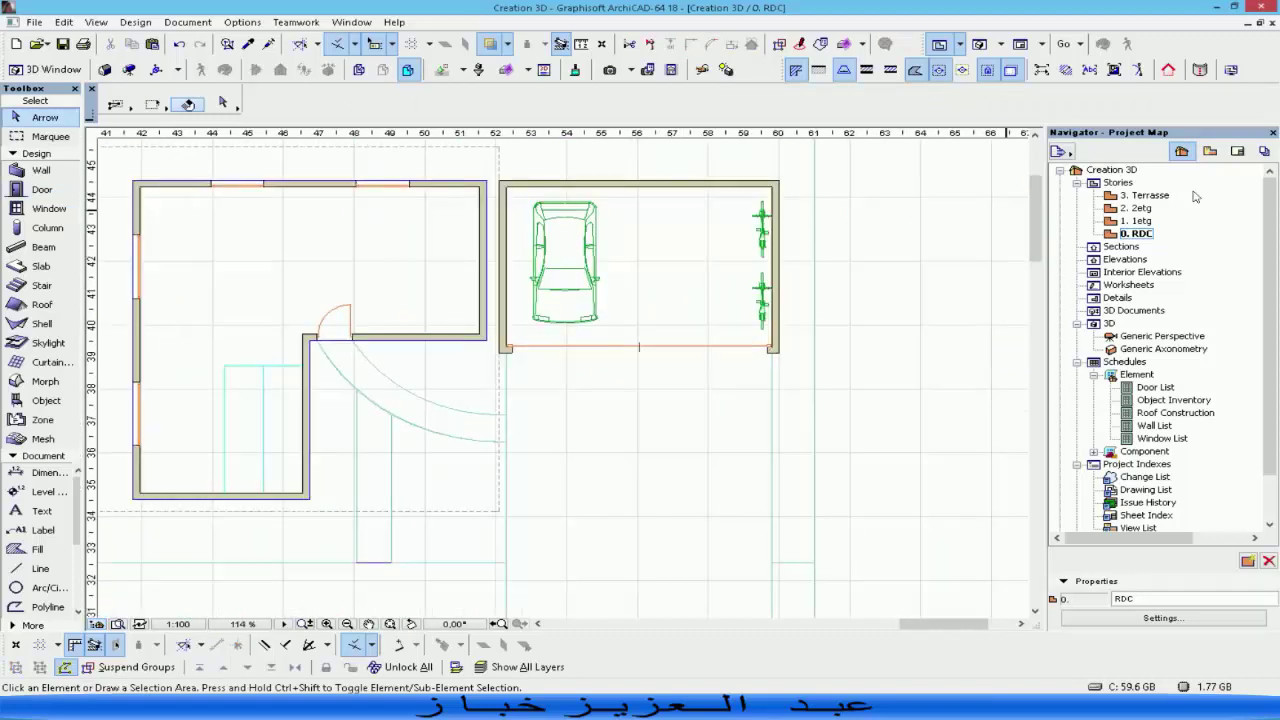
double_click(1136, 221)
right_click(1135, 233)
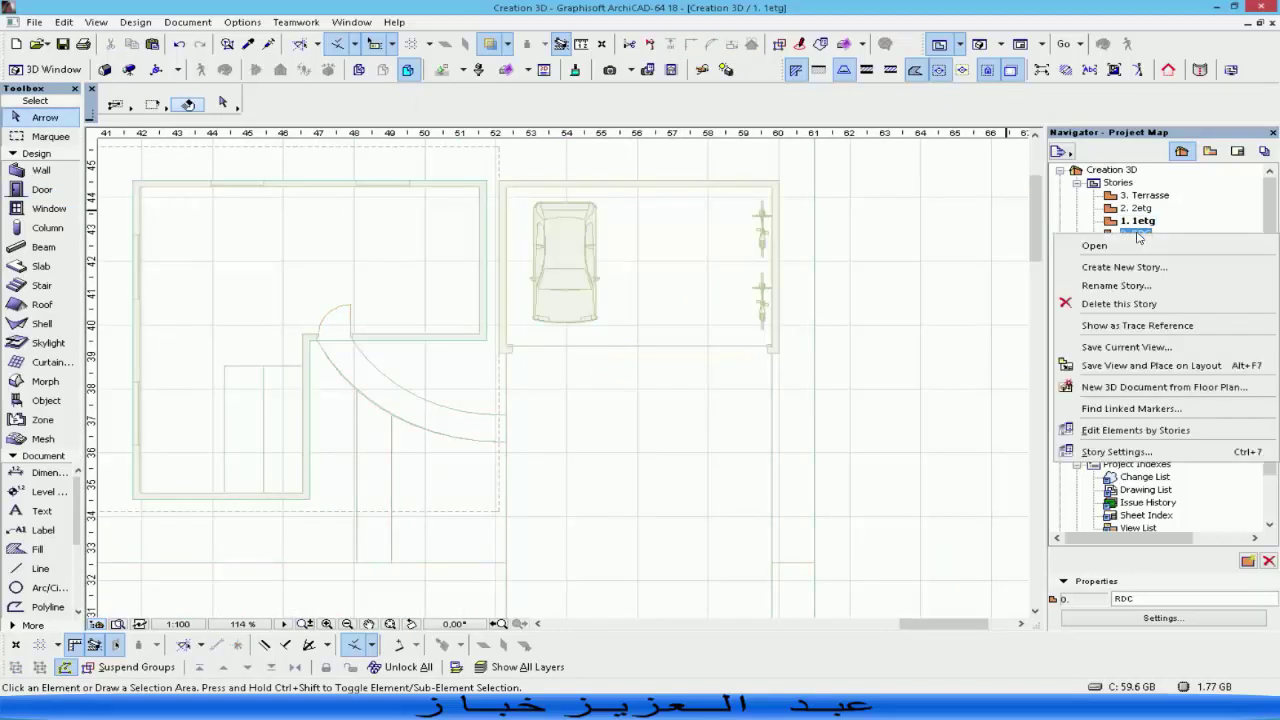
click(1137, 326)
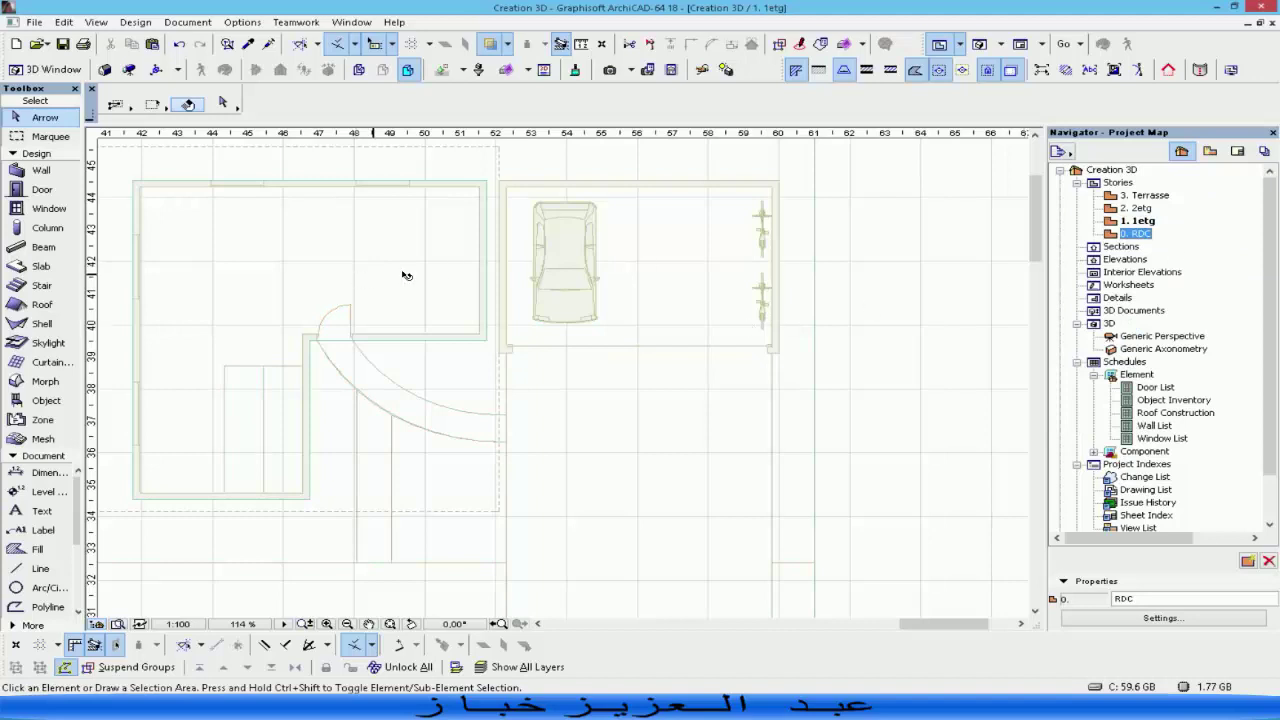
Draw a rectangular 0.20 m structural concrete slab on the 1etg story, covering the garage from its back corner to the opposite front corner.
click(33, 269)
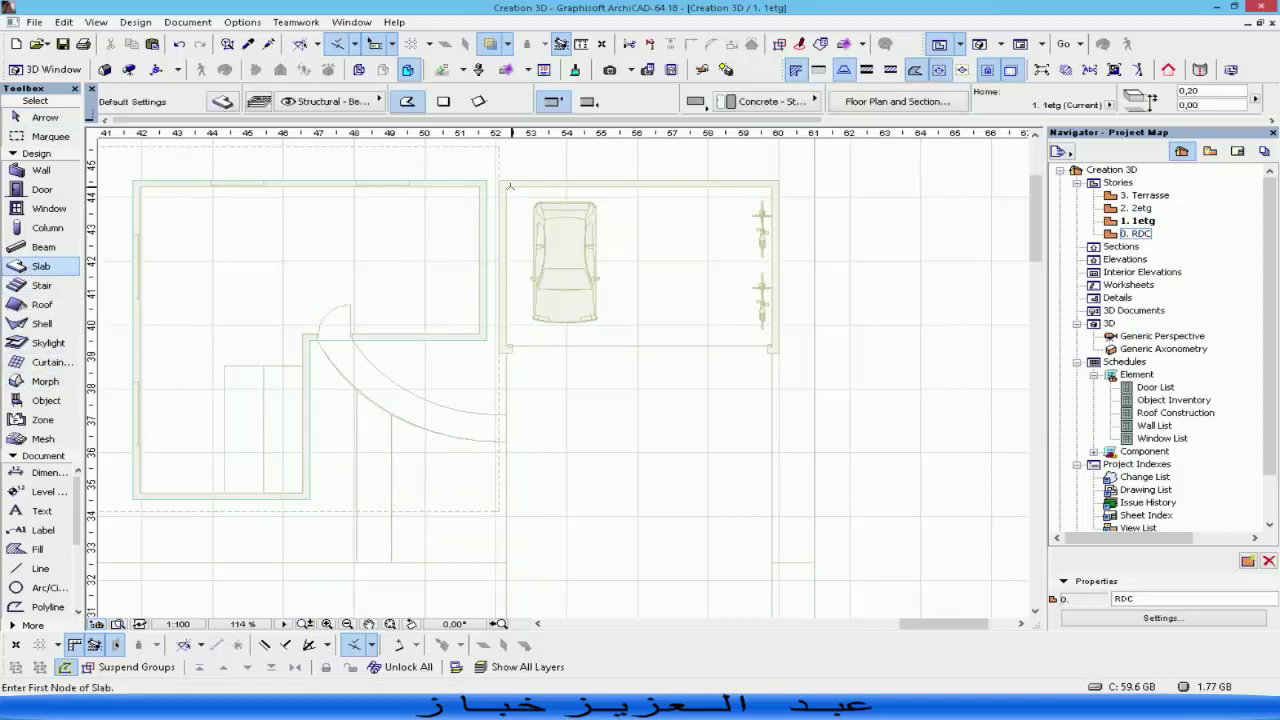
click(499, 177)
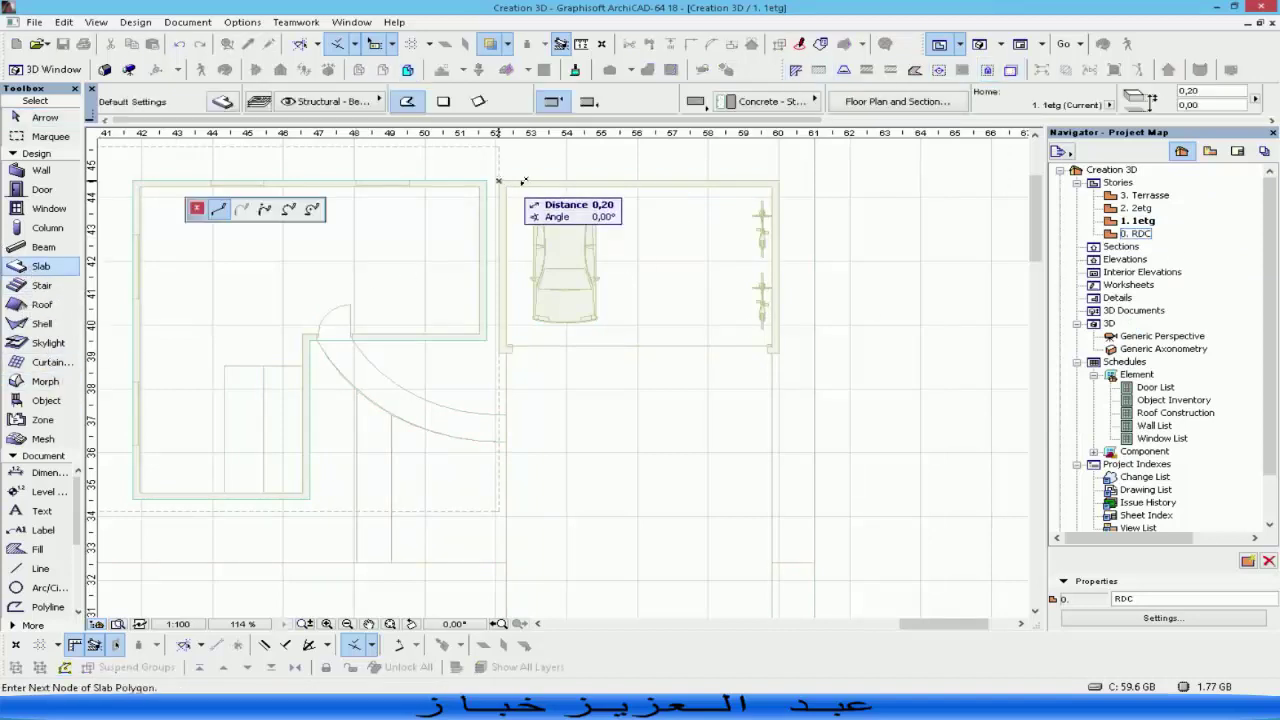
click(443, 101)
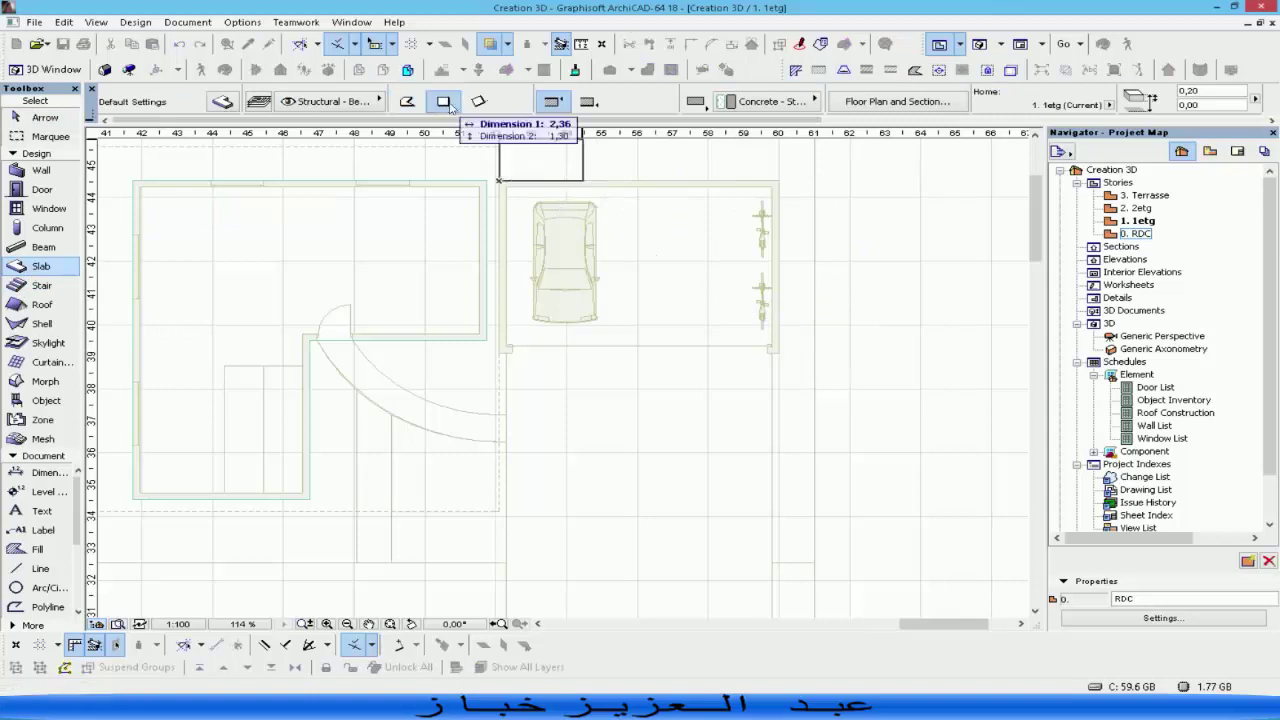
click(778, 348)
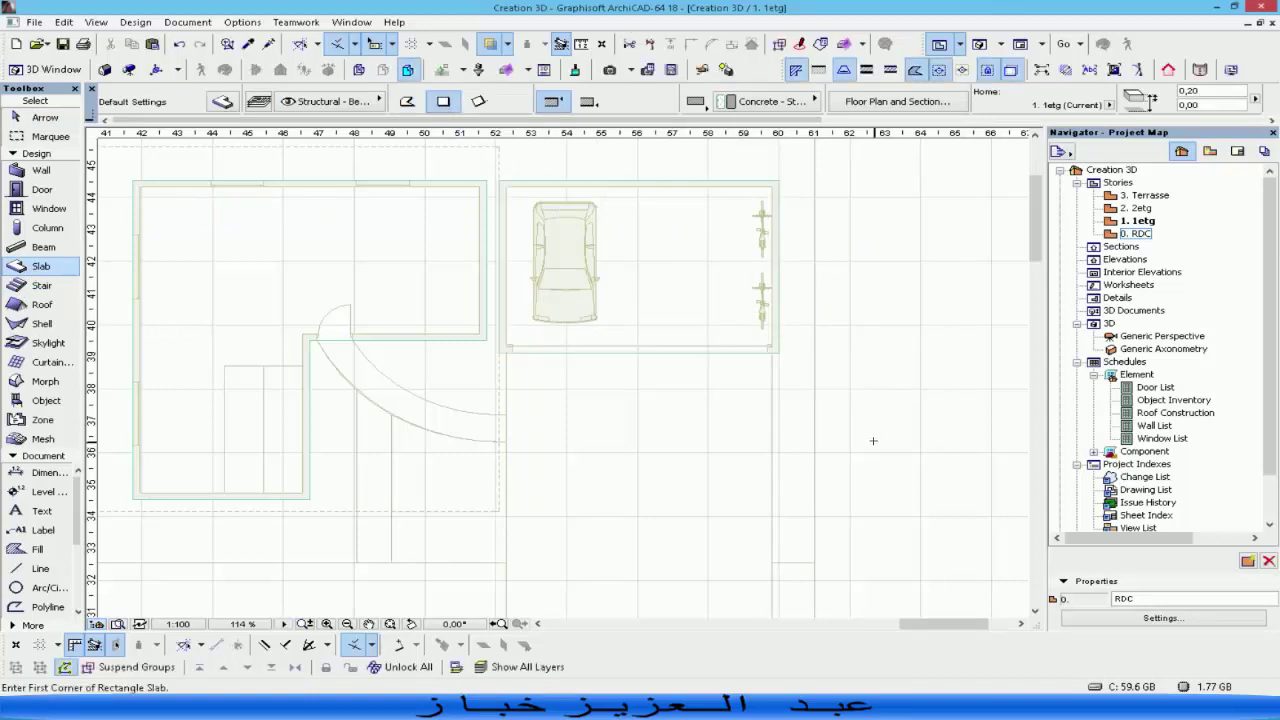
In the 3D view, raise the garage roll-up door's bottom edge almost to the lintel so that the car and bicycles show inside.
key(F3)
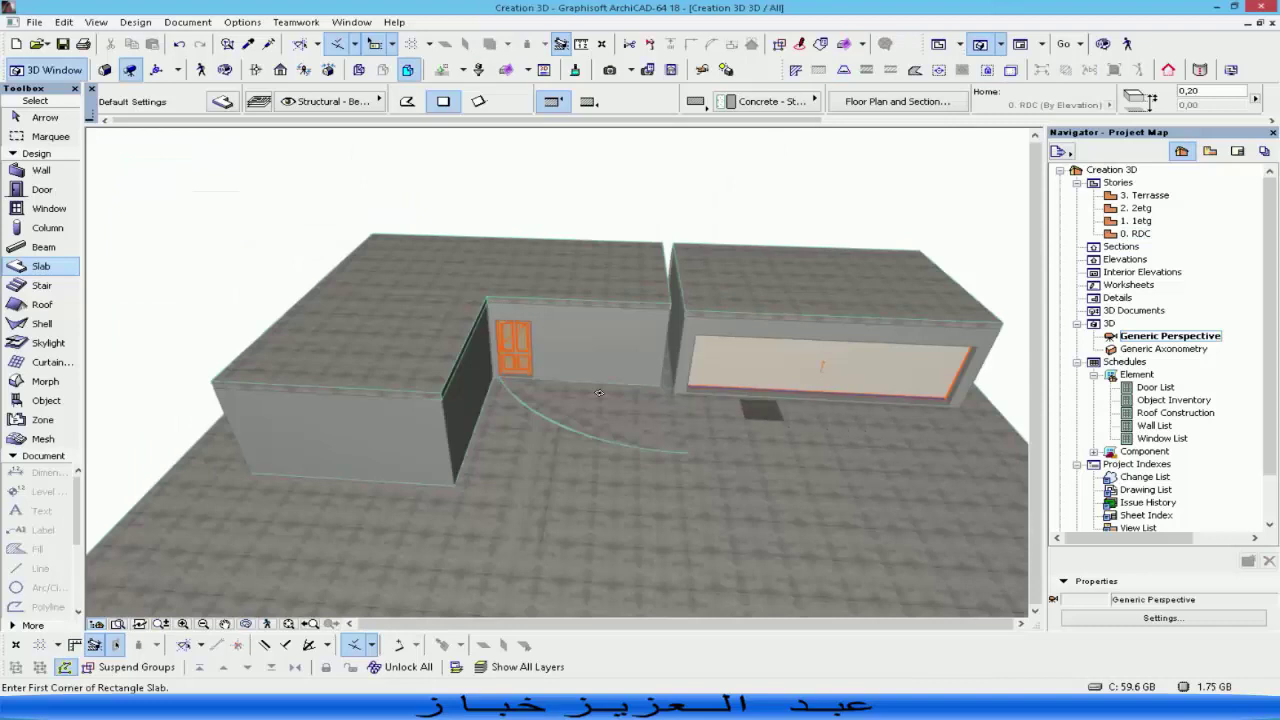
key(Escape)
click(816, 396)
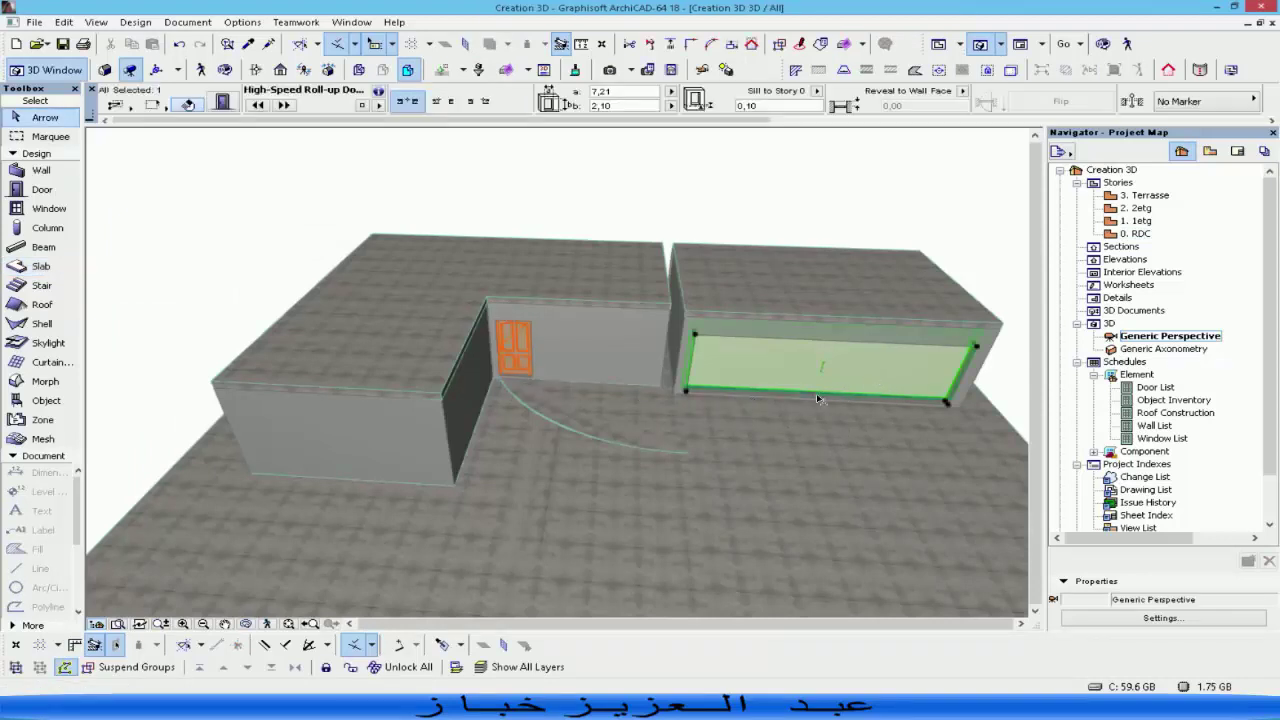
click(815, 397)
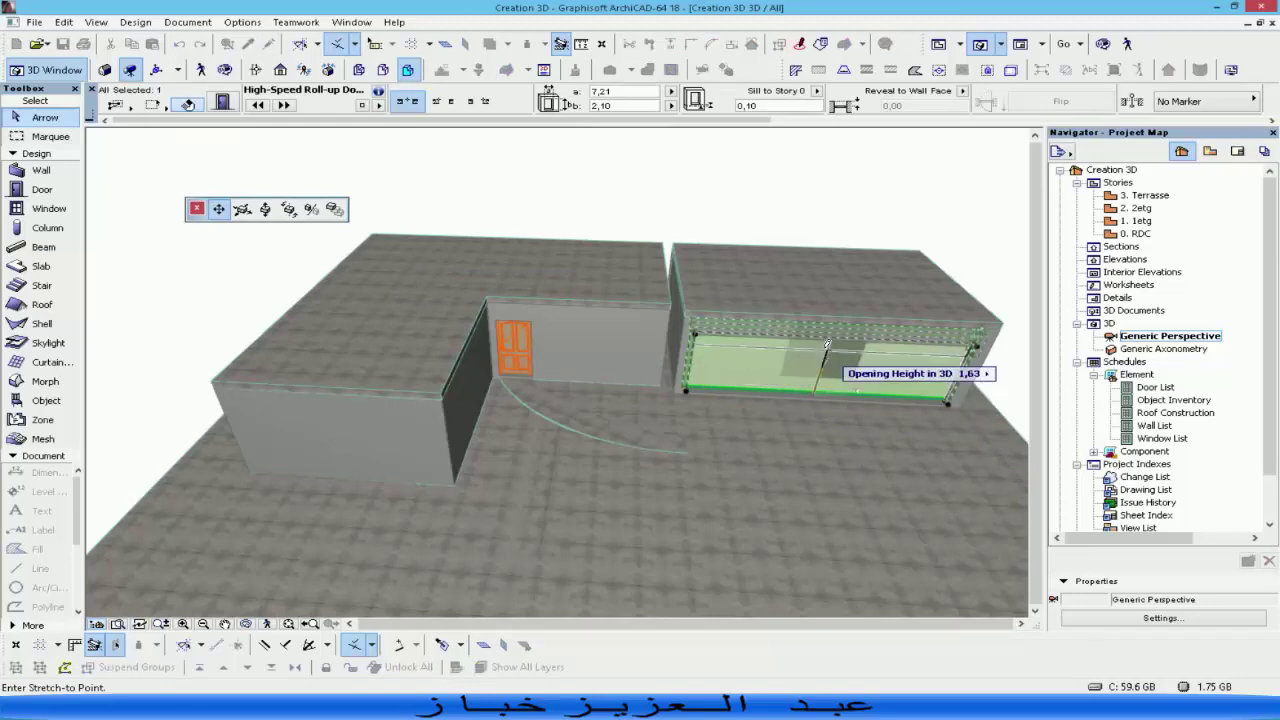
click(827, 342)
key(Escape)
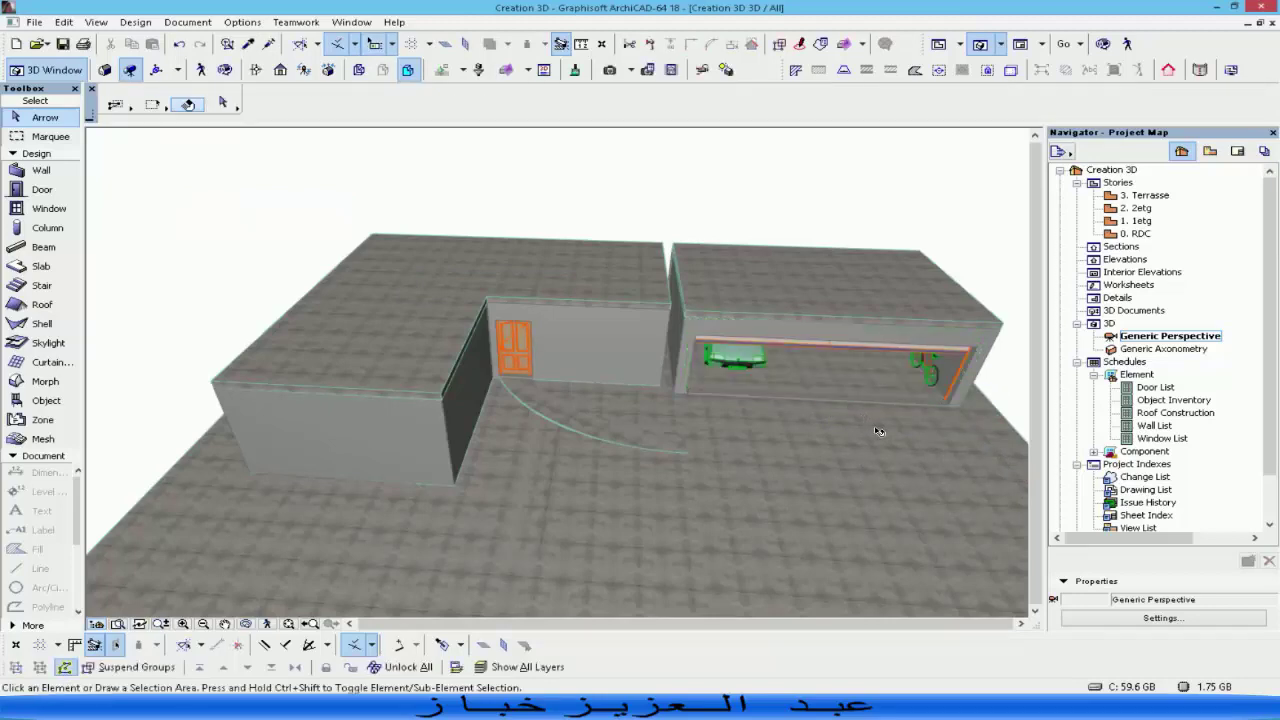
Examine the curved walkway slab and the surrounding ground slabs in 3D from several angles.
shift+middle_drag(826, 402, 531, 383)
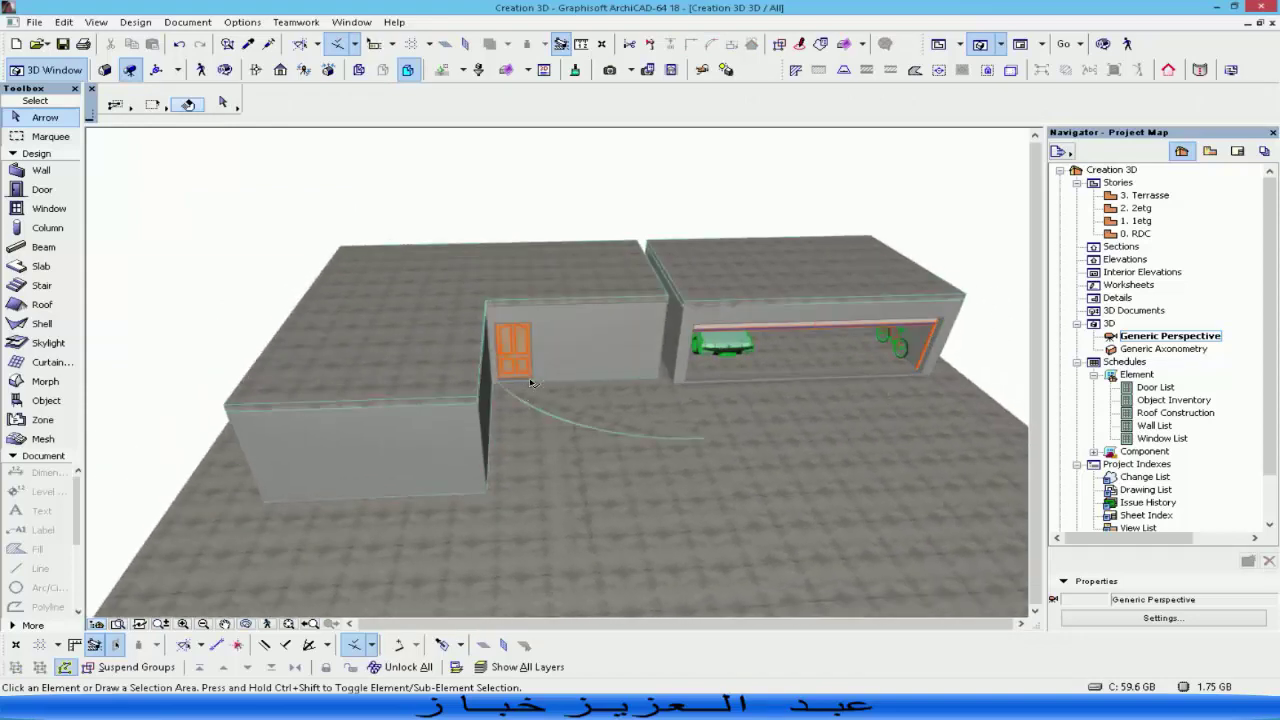
click(634, 428)
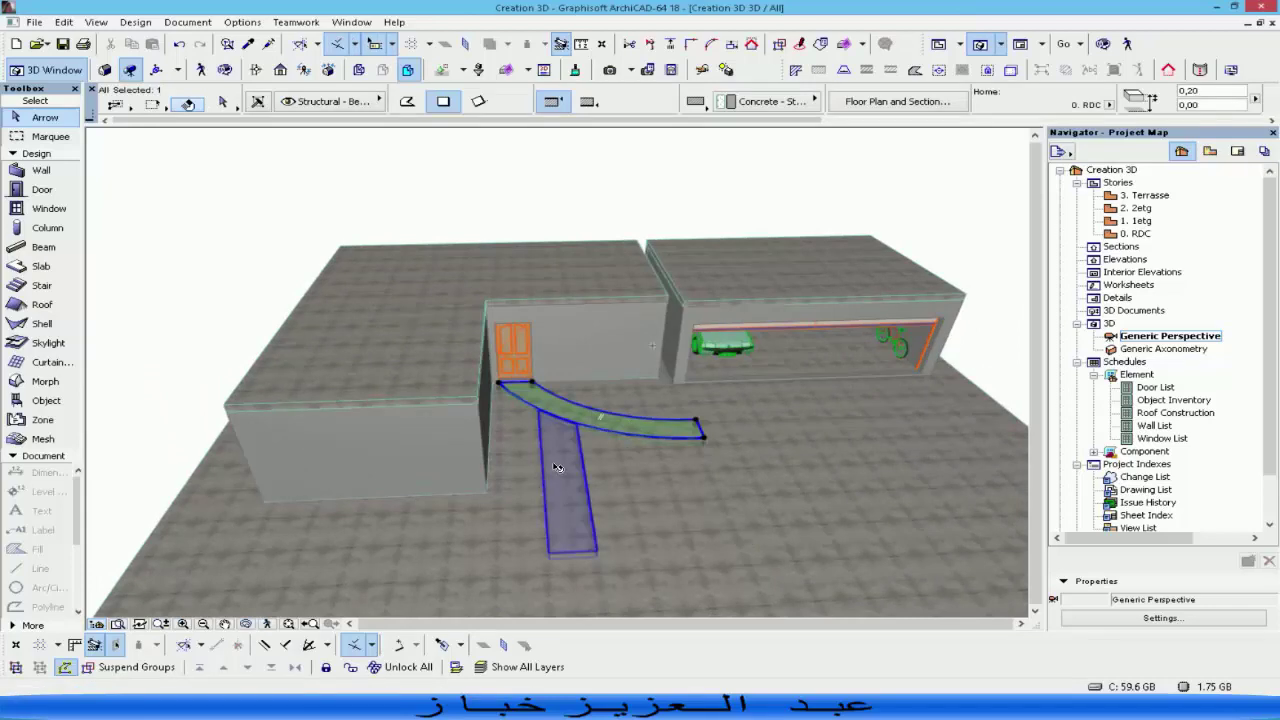
key(Delete)
middle_drag(518, 465, 478, 392)
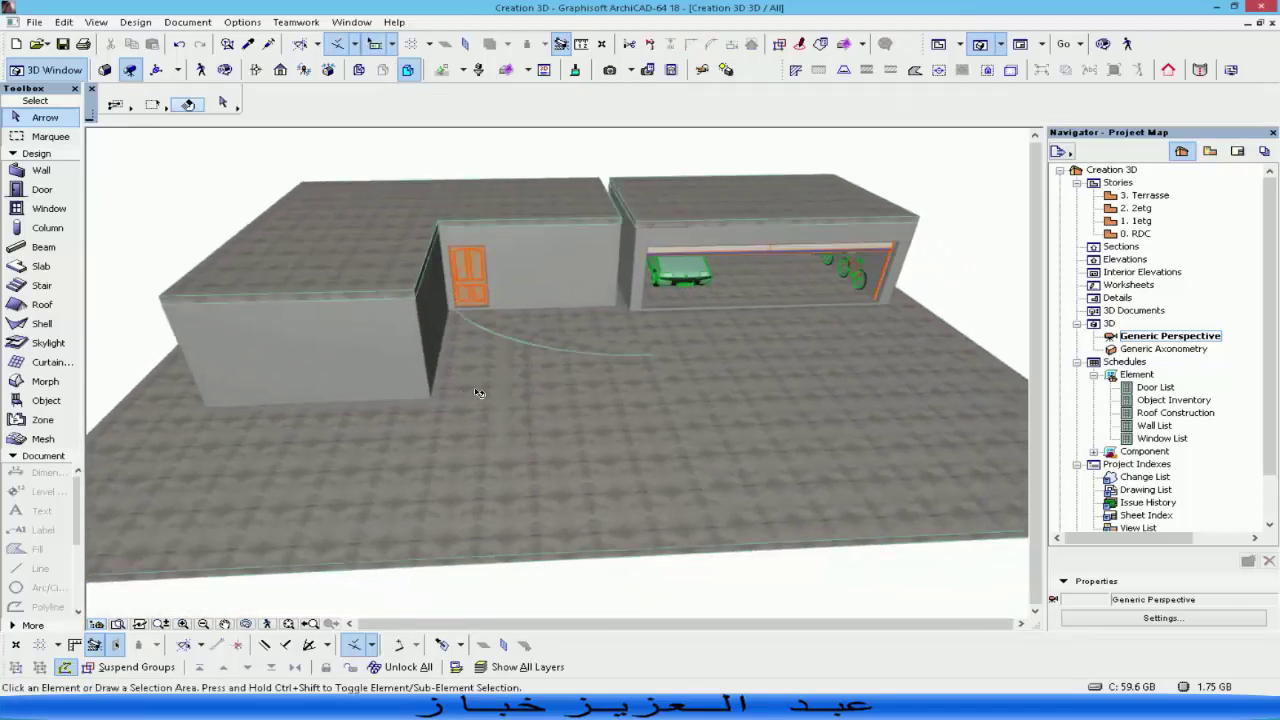
shift+middle_drag(327, 458, 542, 415)
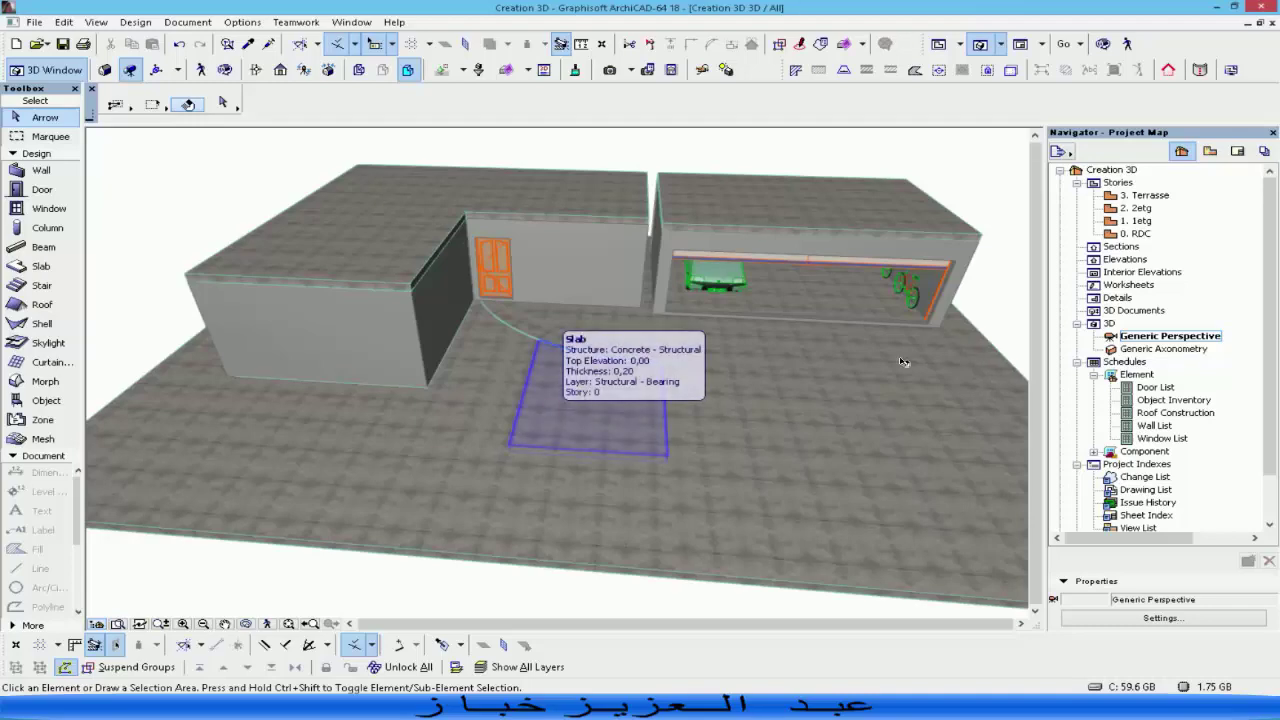
Return to the RDC floor plan and check the extents of the ground slabs around the house and between the walkways.
key(F2)
scroll(403, 463, down, 4)
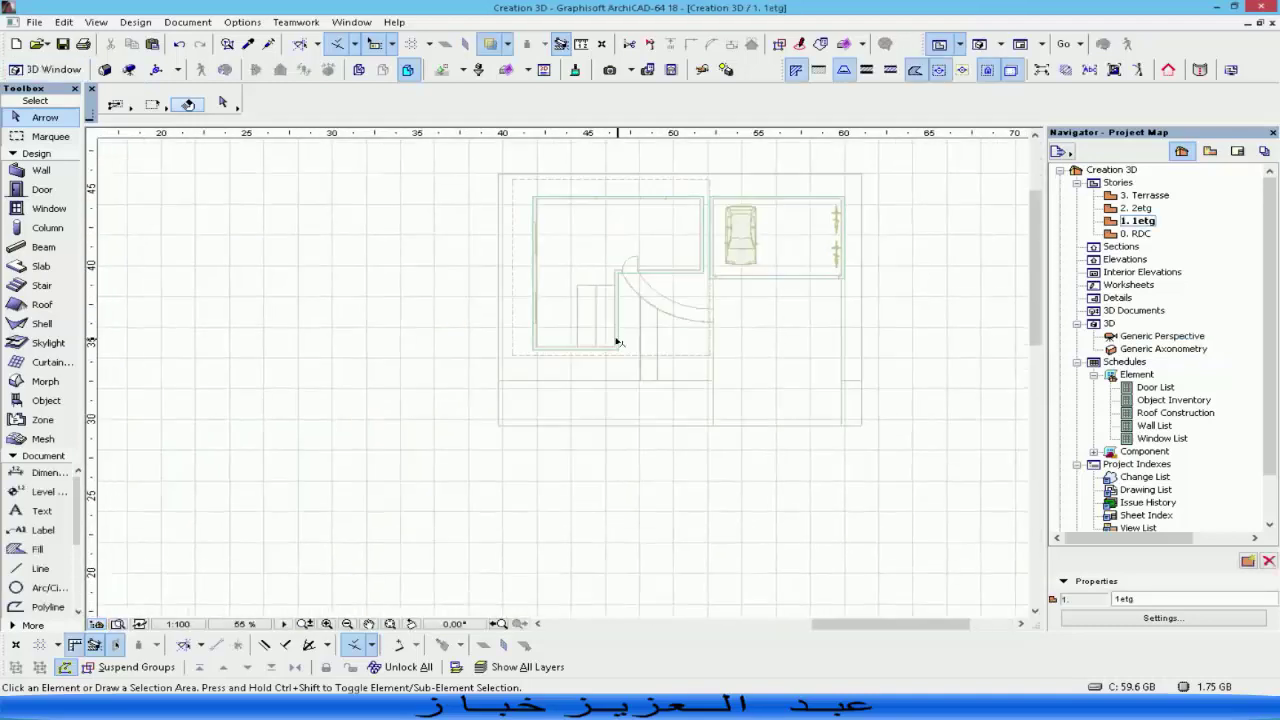
double_click(1138, 233)
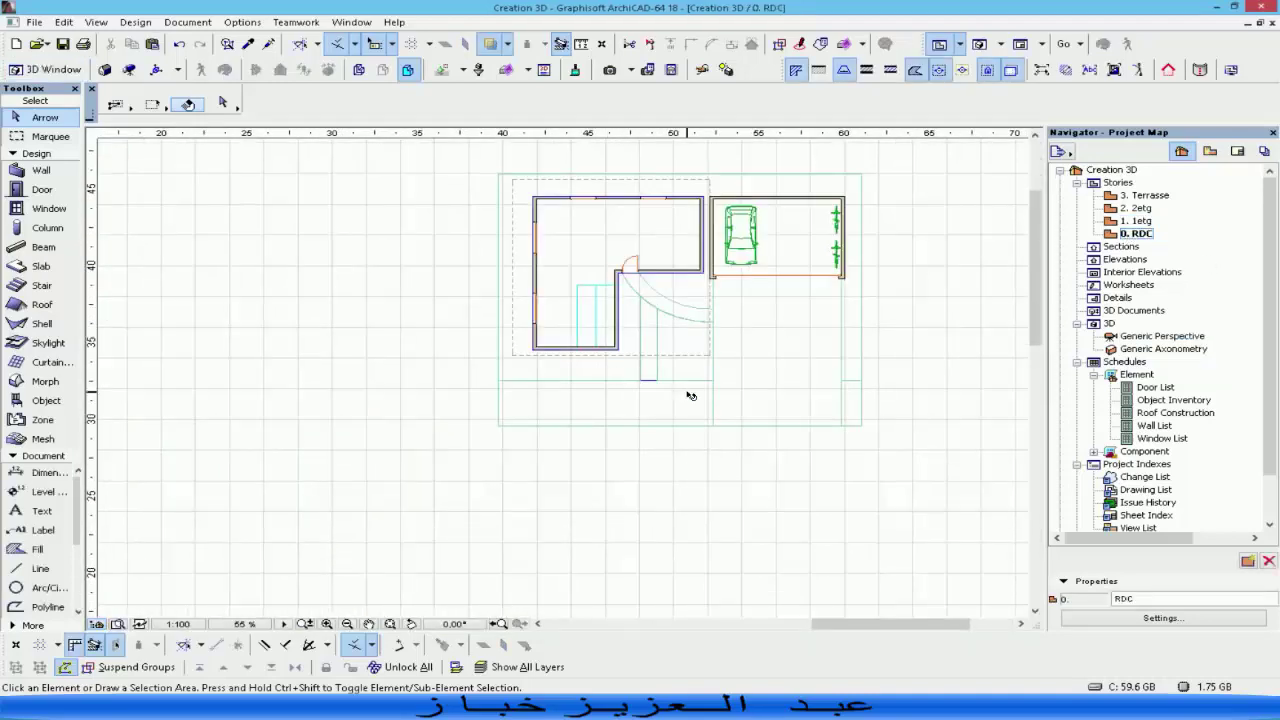
scroll(690, 396, up, 4)
click(446, 356)
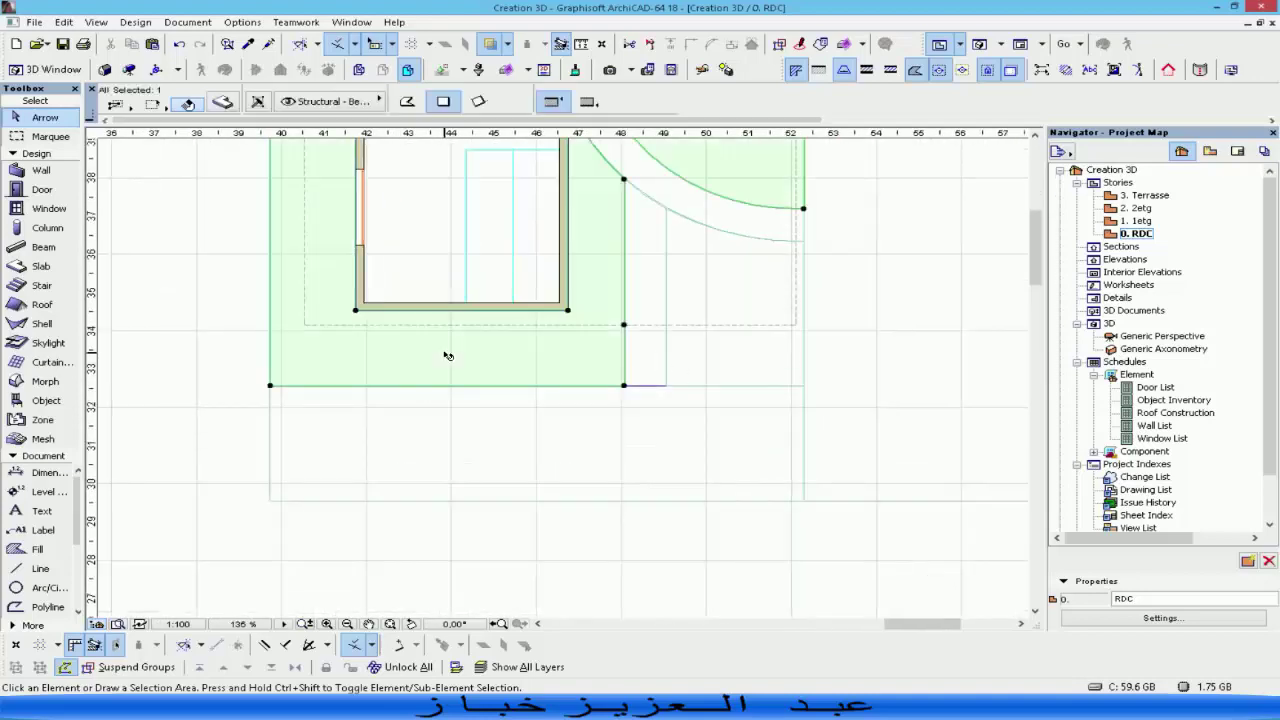
click(732, 372)
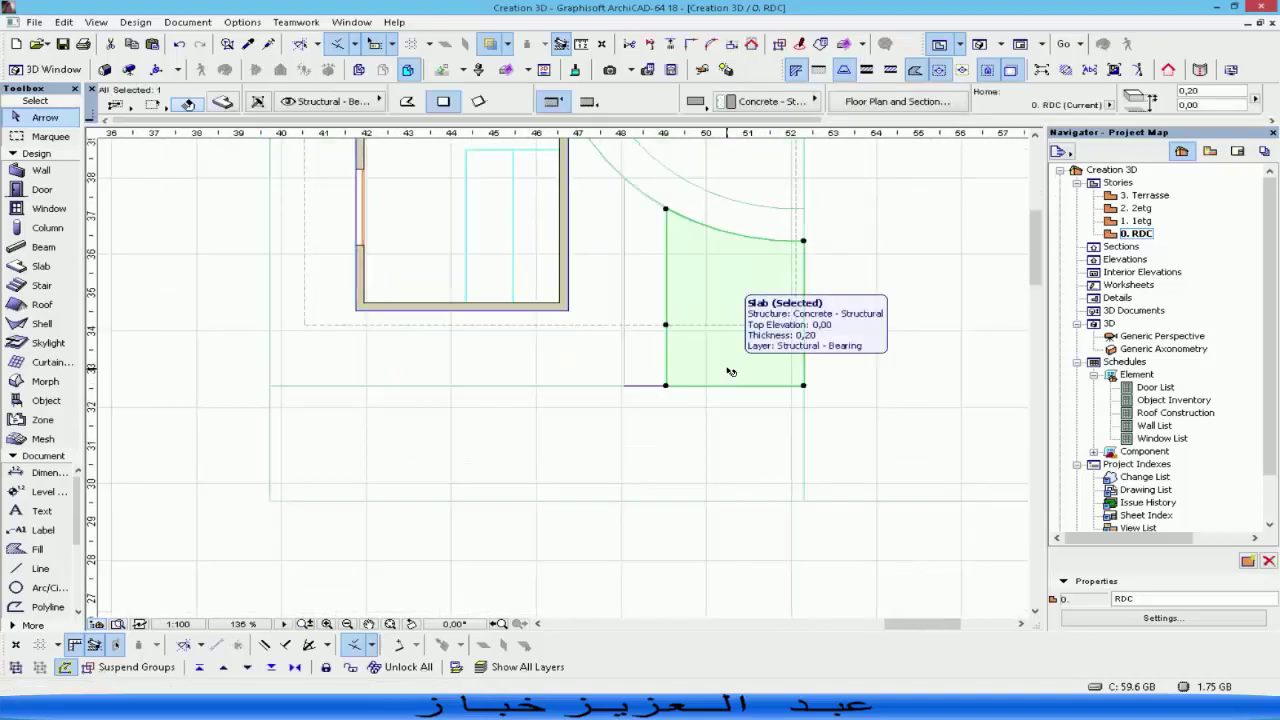
scroll(734, 368, down, 2)
click(677, 348)
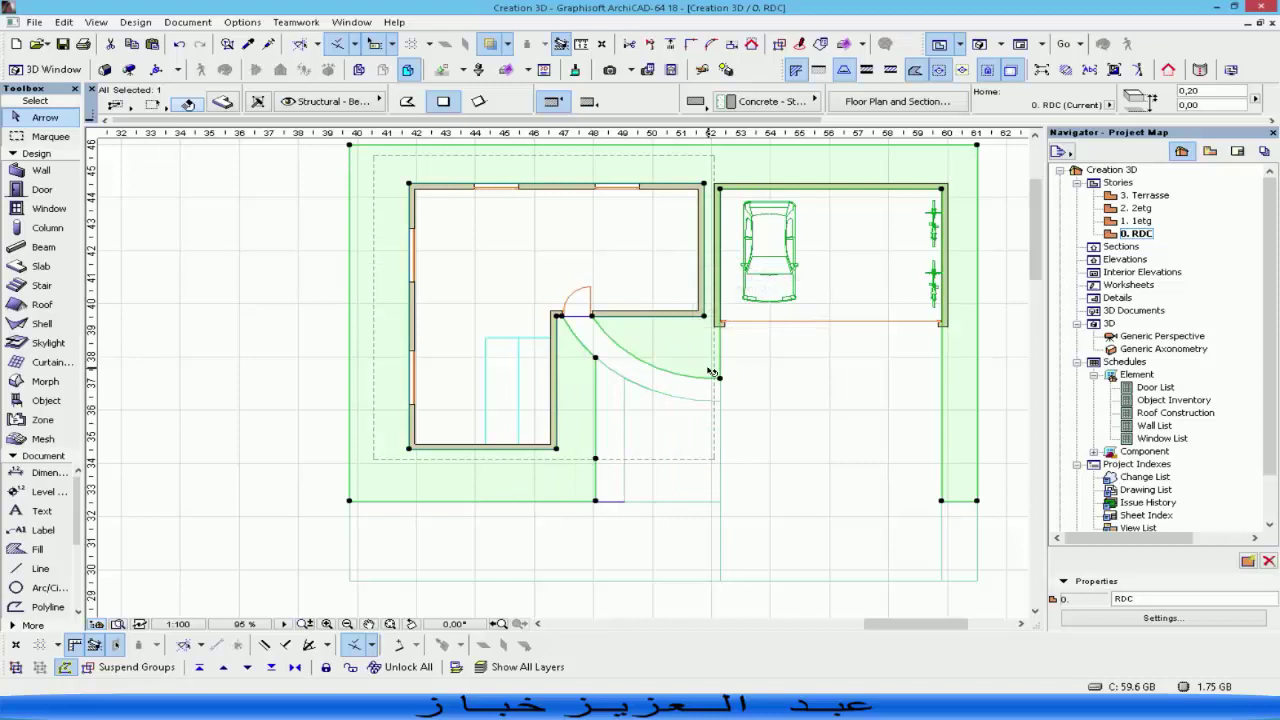
click(672, 458)
key(Escape)
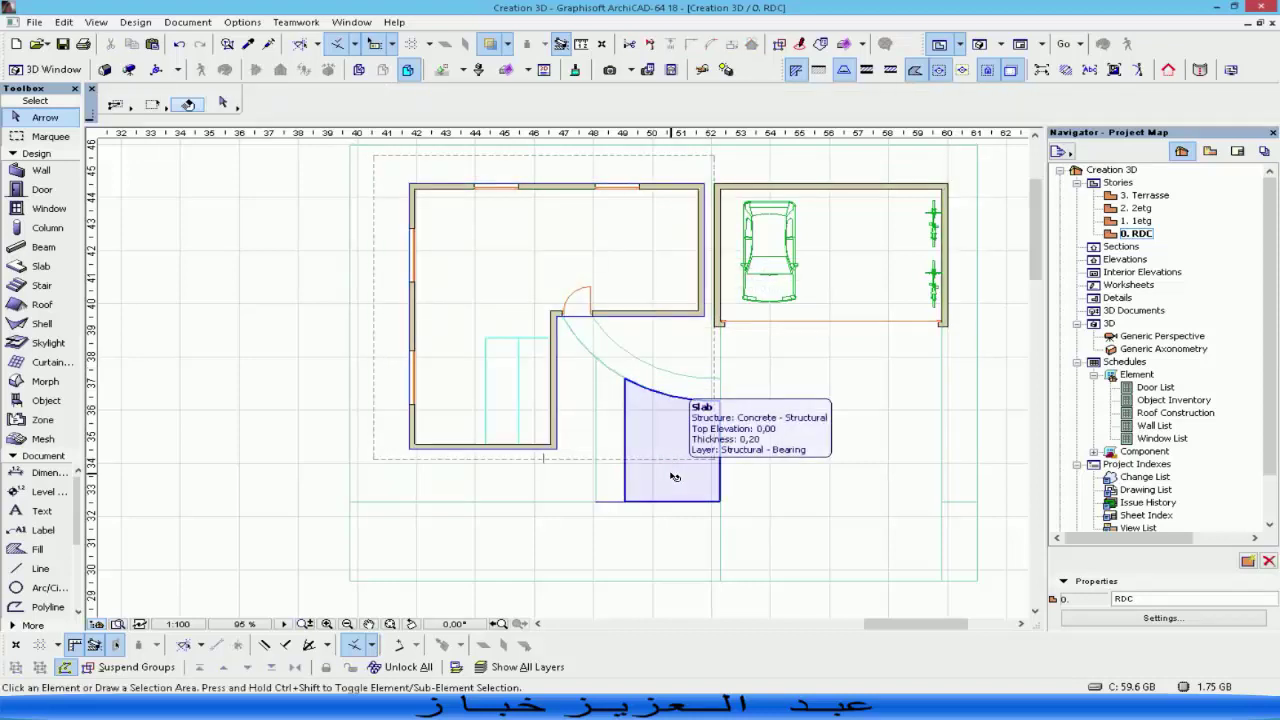
Override the top surface of the large ground slab surrounding the house and garage with Grass - Green.
click(570, 481)
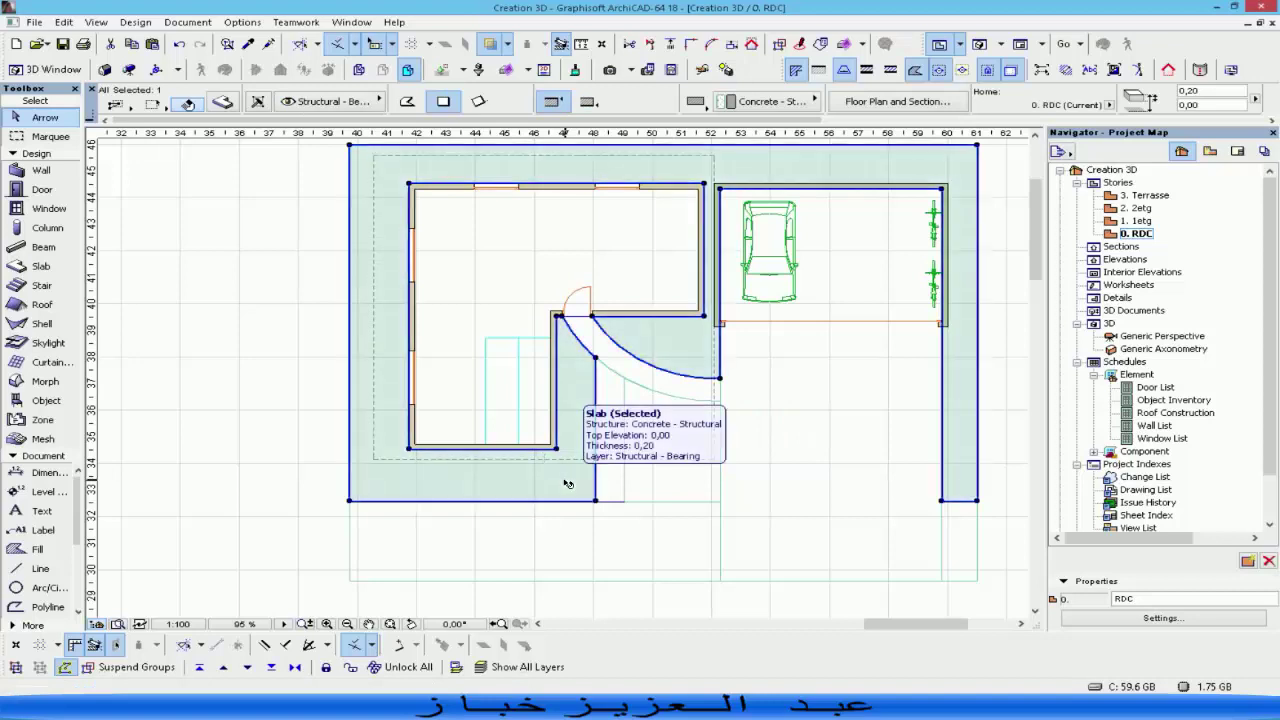
click(224, 104)
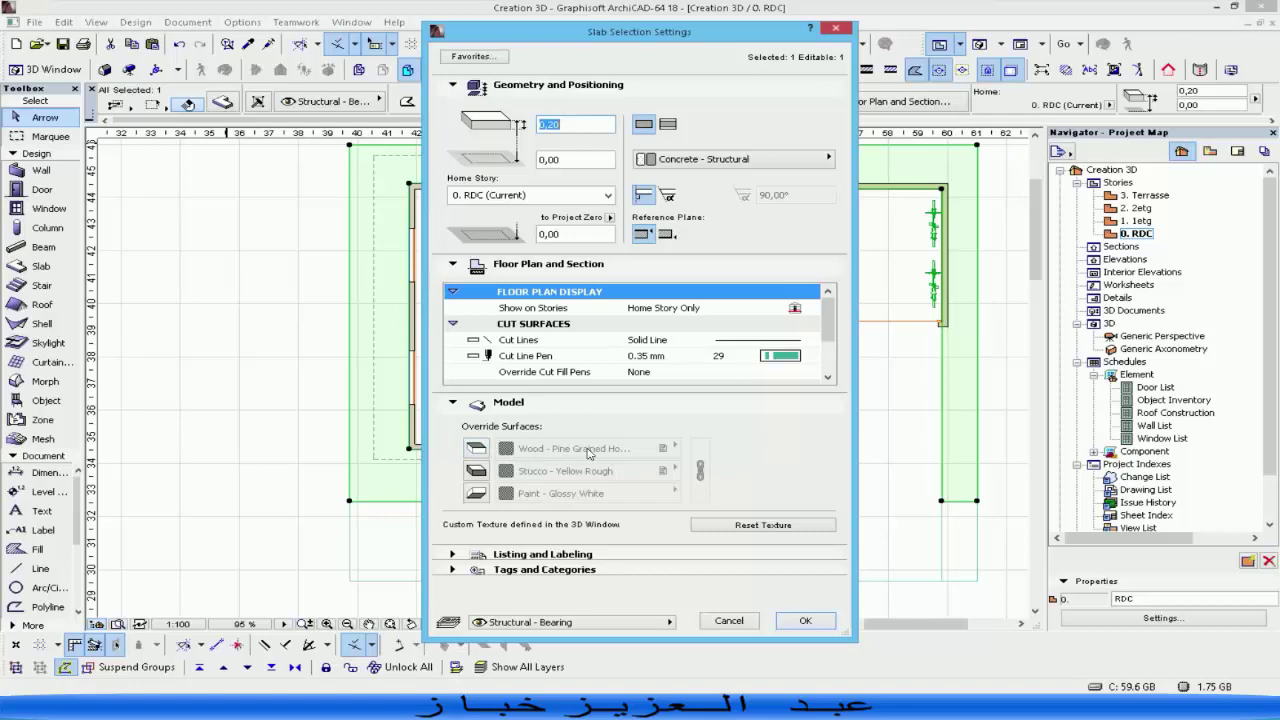
click(477, 450)
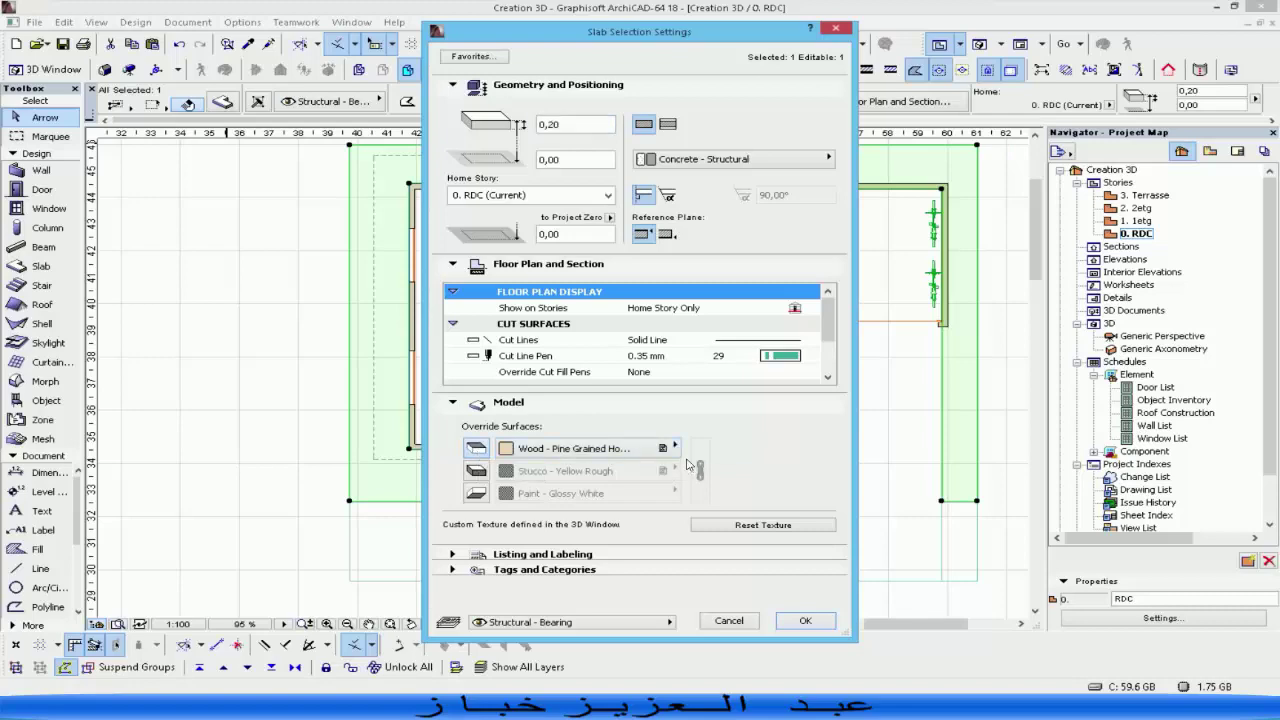
click(645, 451)
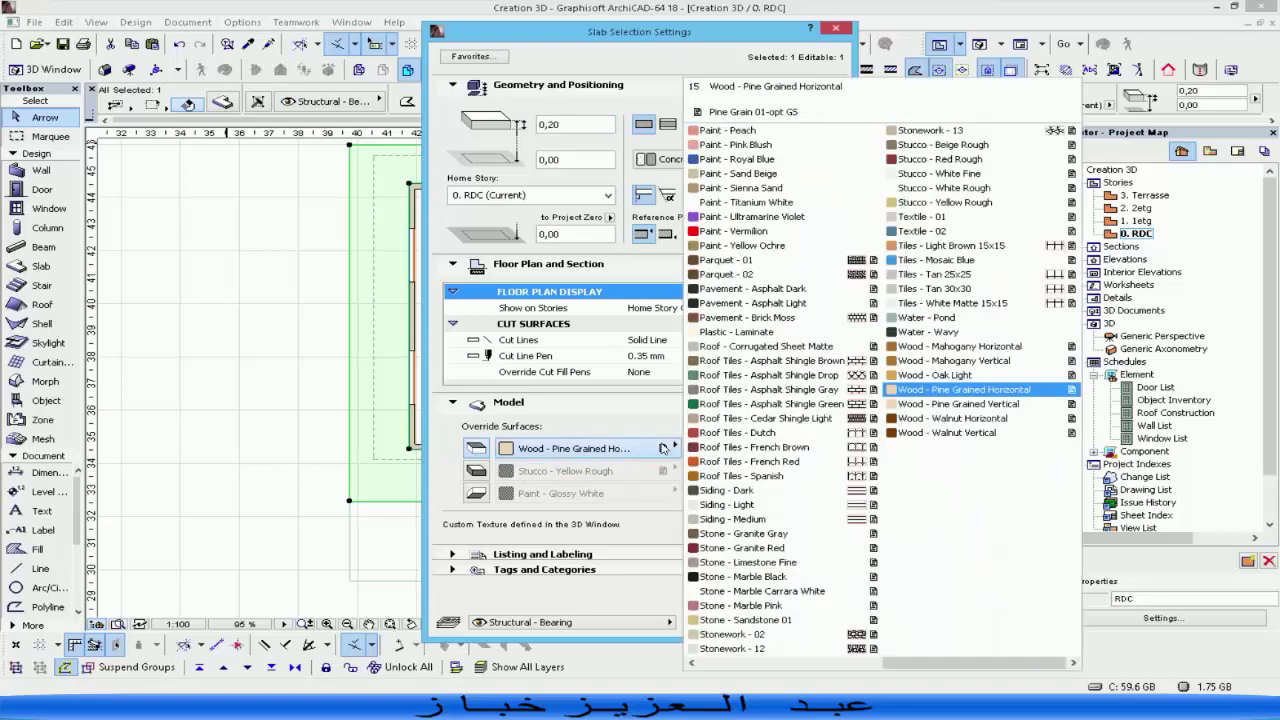
scroll(777, 496, up, 2)
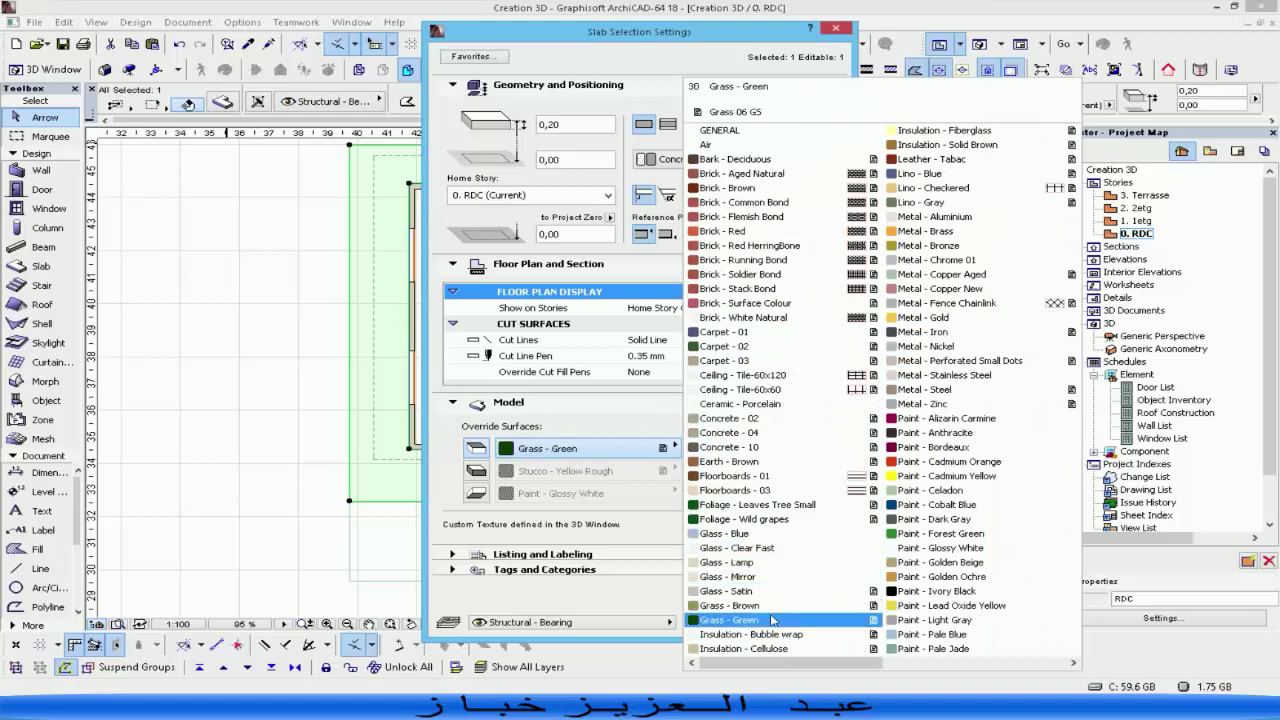
click(729, 621)
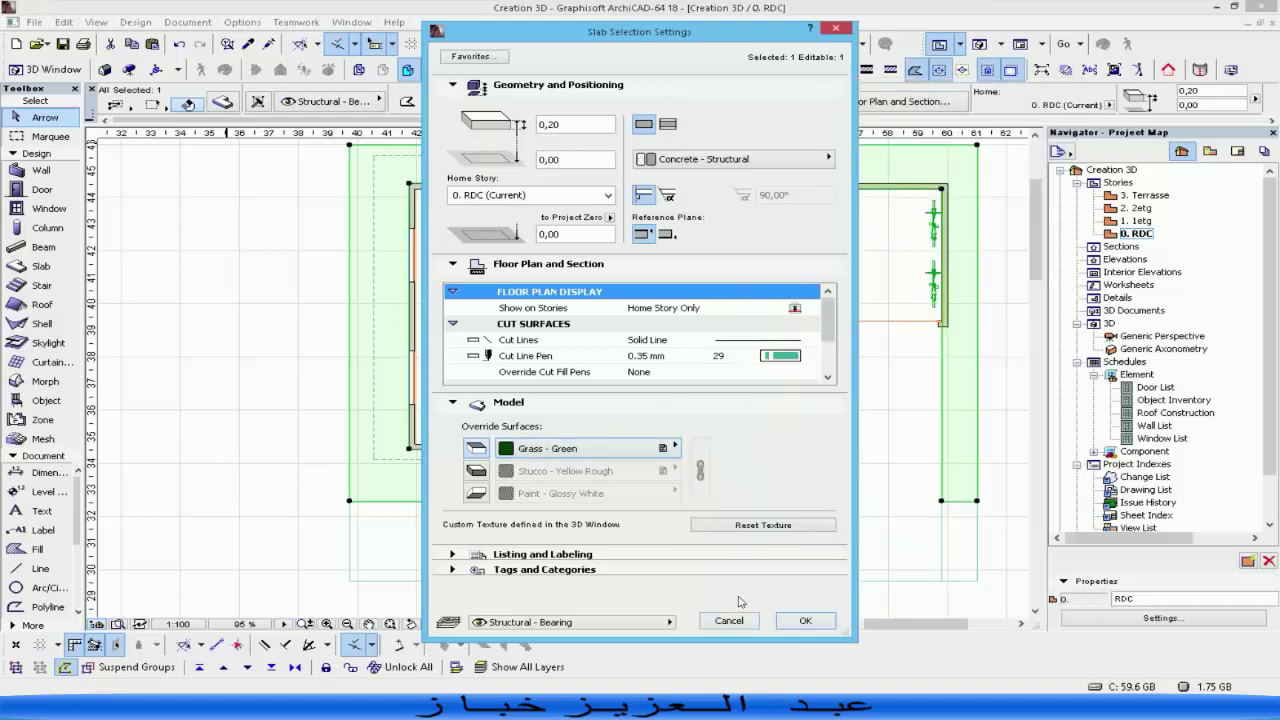
click(806, 622)
click(1002, 172)
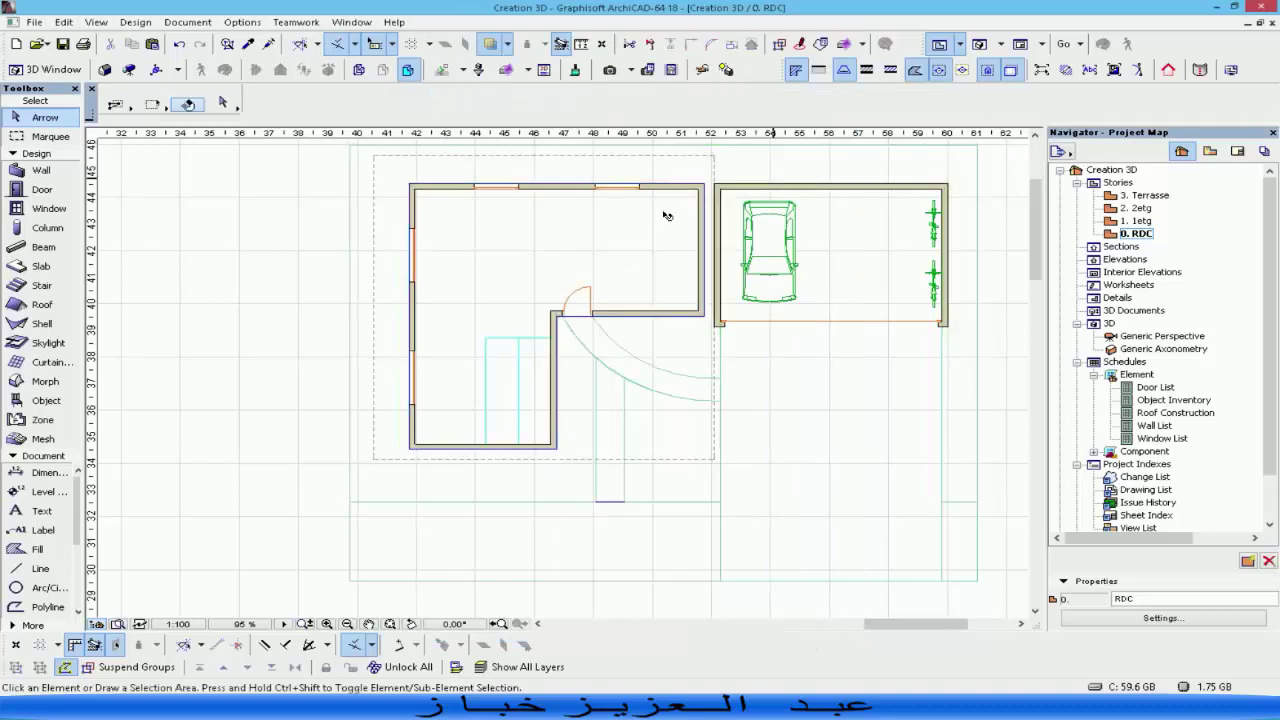
Set the top surface override of the small slab between the straight walkway and the driveway to Grass - Green.
click(675, 443)
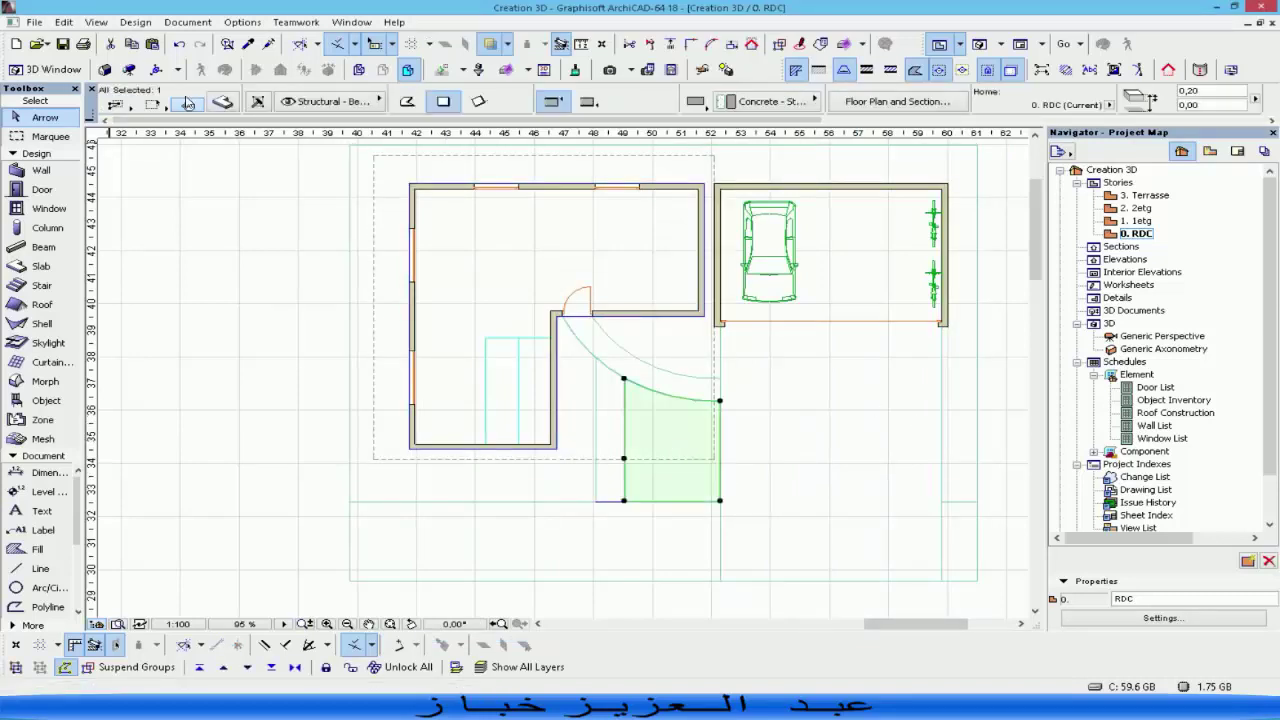
click(187, 104)
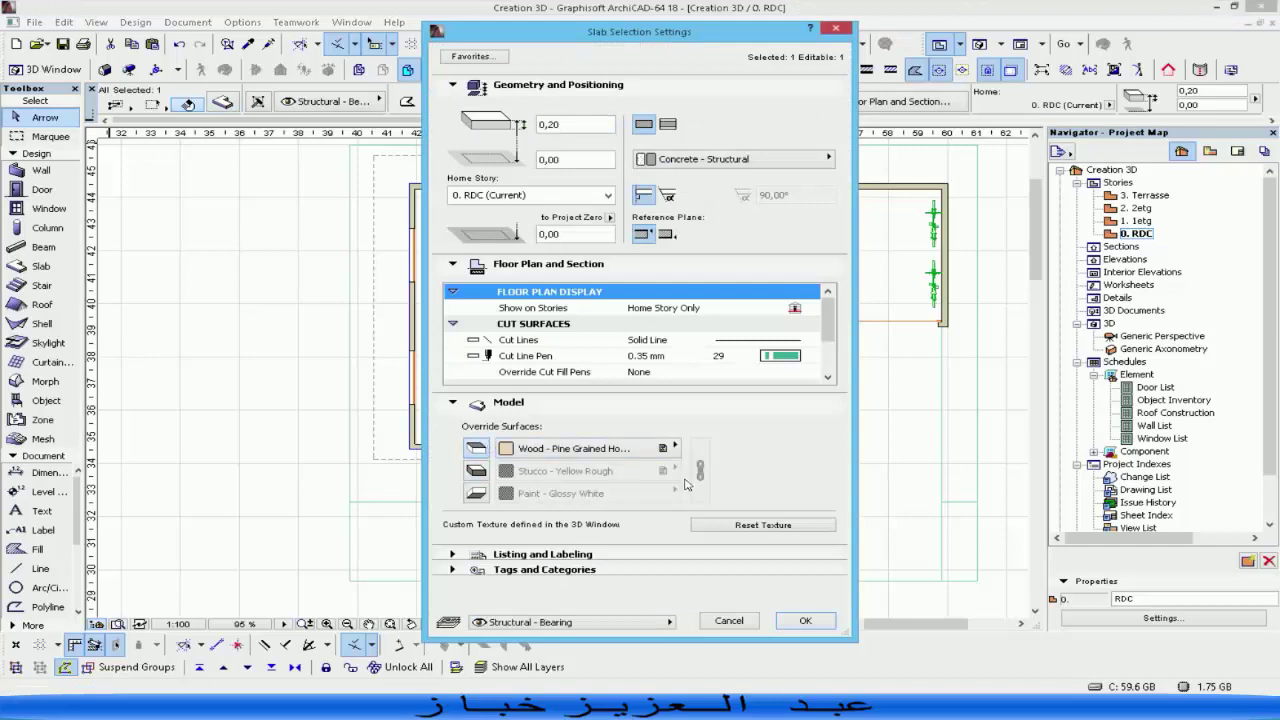
click(660, 447)
scroll(750, 612, up, 5)
click(748, 612)
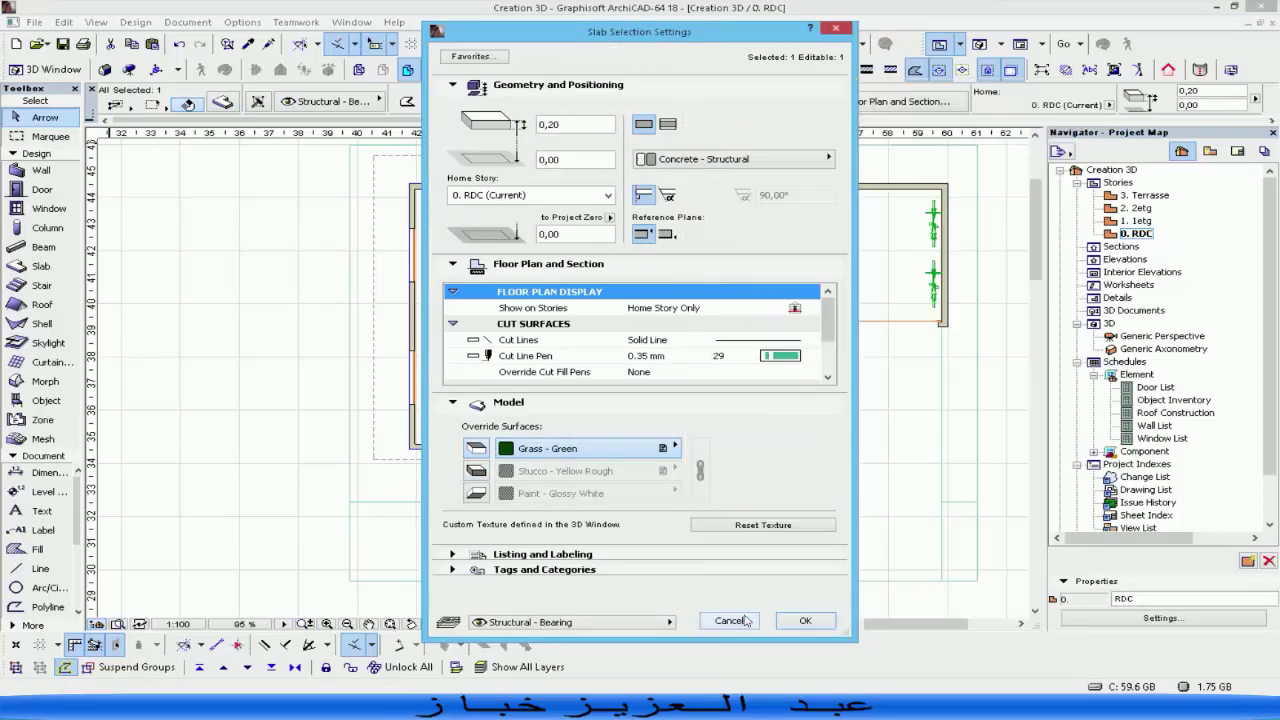
click(808, 621)
click(983, 366)
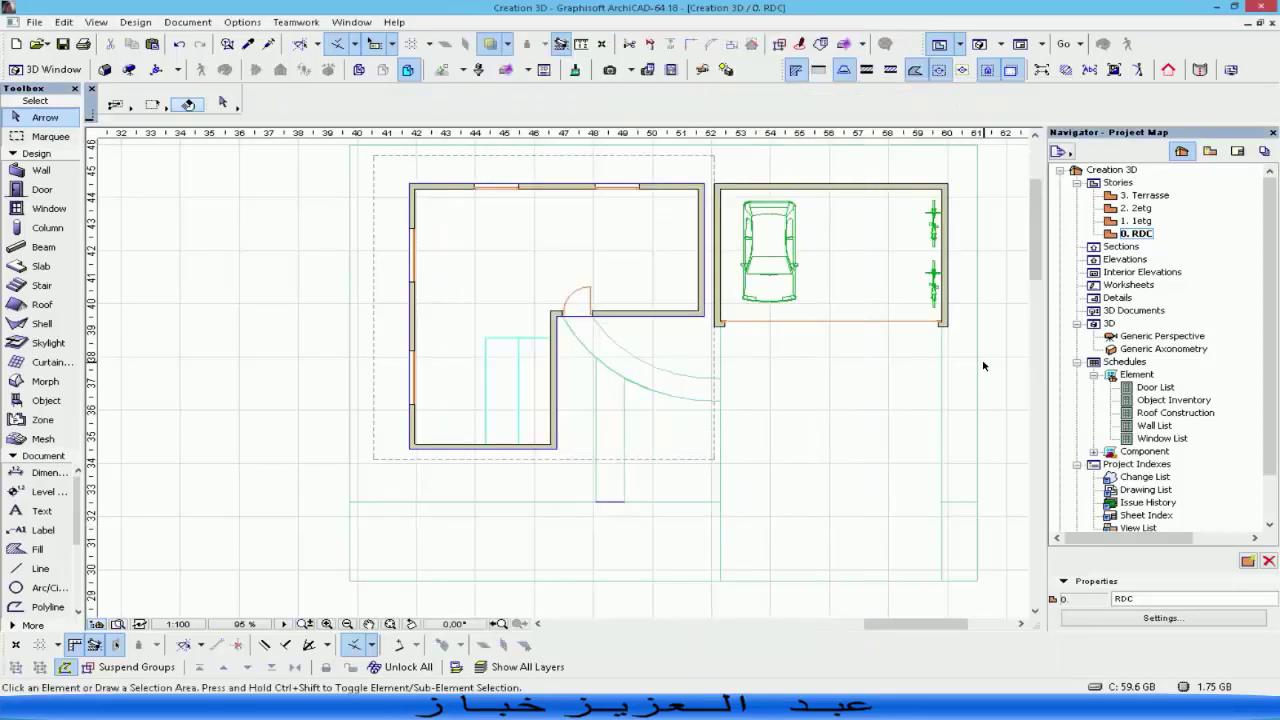
Inspect the grass areas and walkways in 3D, looking closely at where the curved path meets the entrance door.
key(F3)
shift+middle_drag(870, 403, 657, 427)
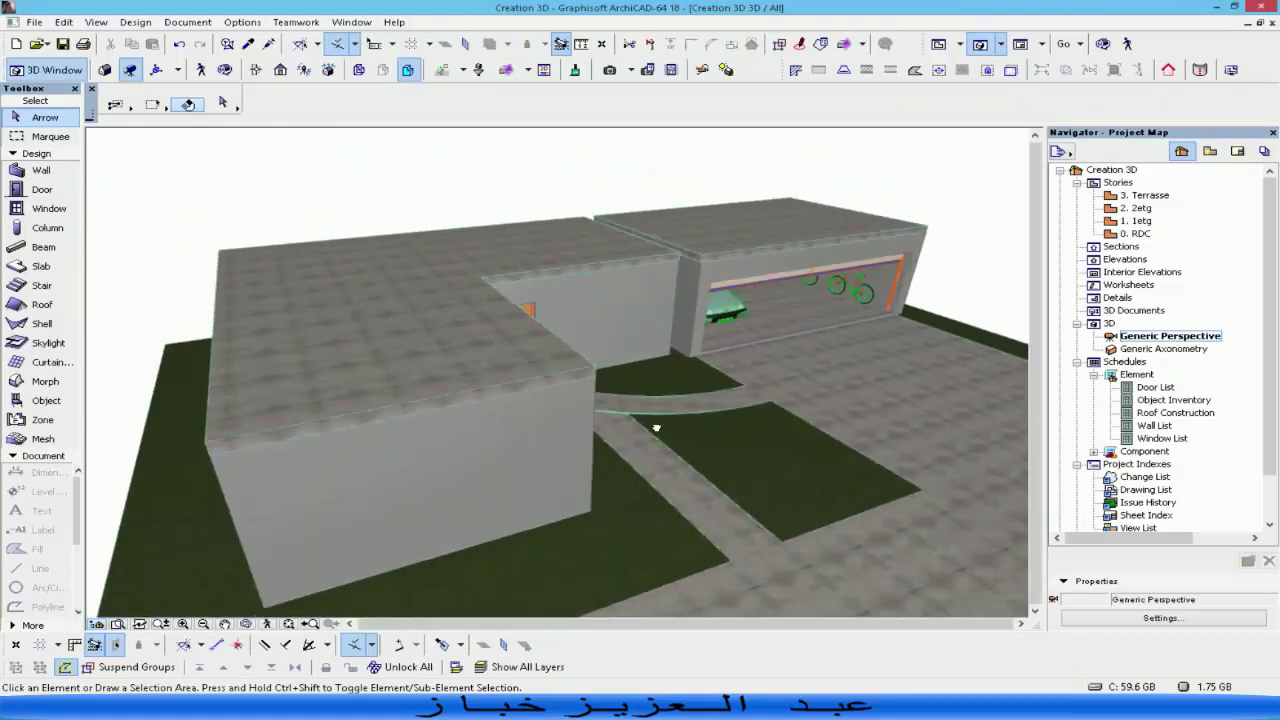
scroll(705, 400, up, 5)
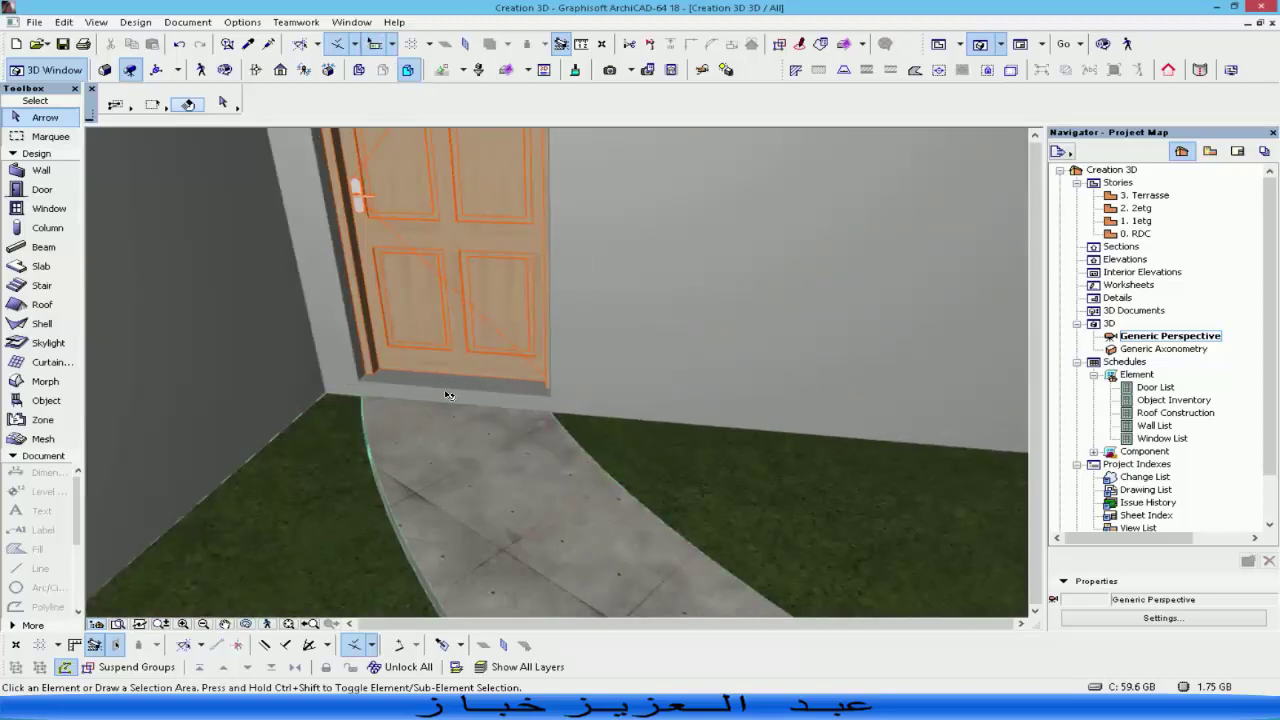
click(447, 393)
key(Escape)
scroll(445, 391, down, 1)
scroll(444, 393, down, 3)
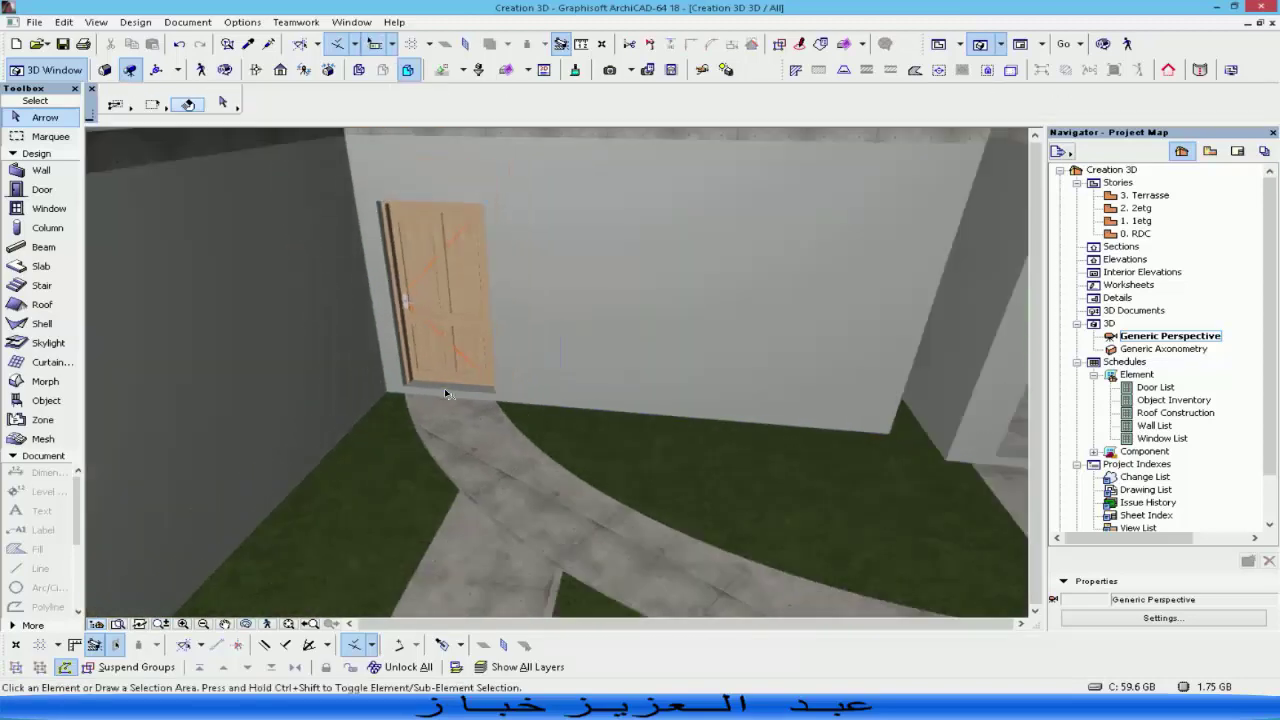
Check closely how the bottom of the entrance door meets the end of the curved path in 3D.
click(443, 341)
scroll(385, 395, up, 3)
scroll(386, 395, up, 2)
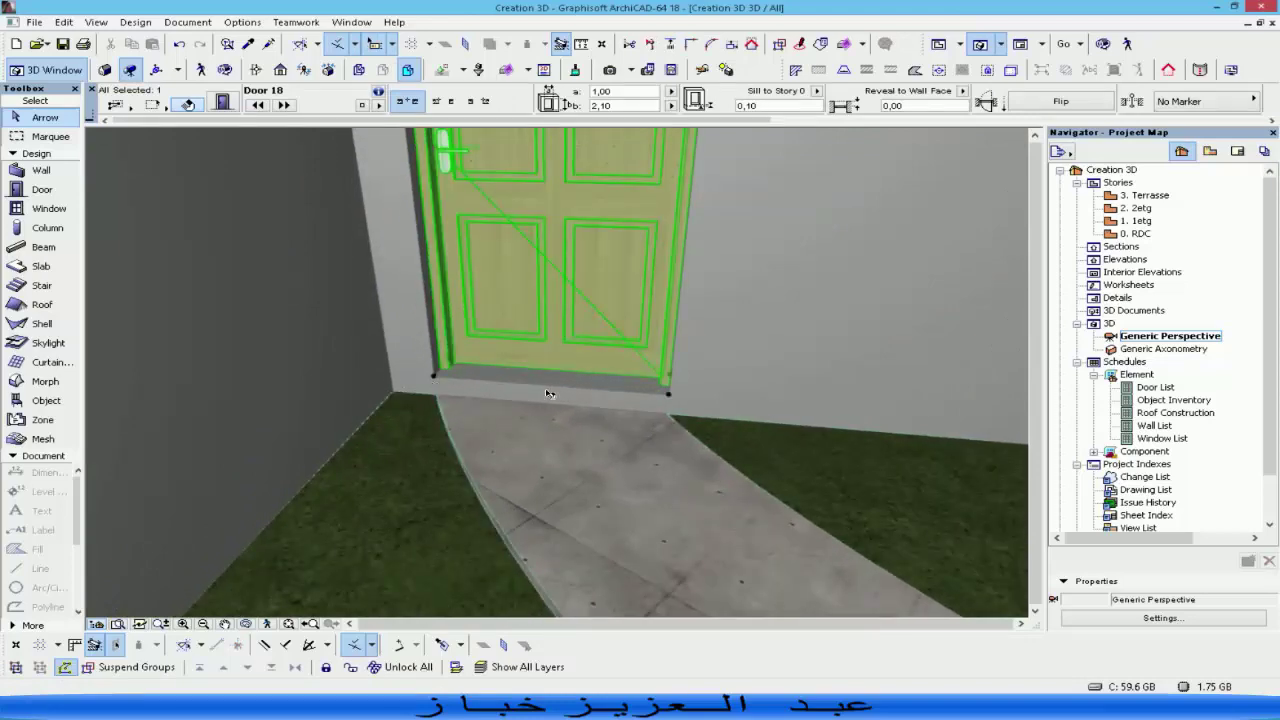
key(Escape)
scroll(548, 393, down, 6)
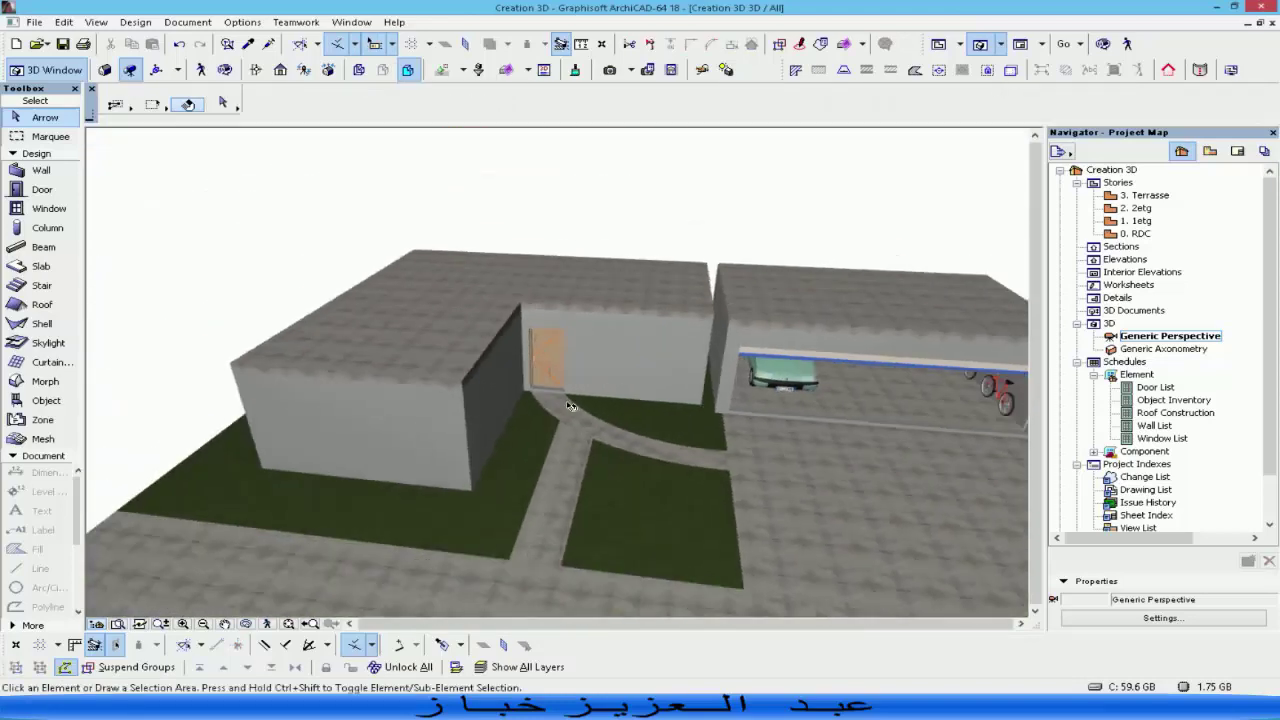
Group the straight walkway slab and the curved walkway slab together.
shift+middle_drag(571, 405, 650, 480)
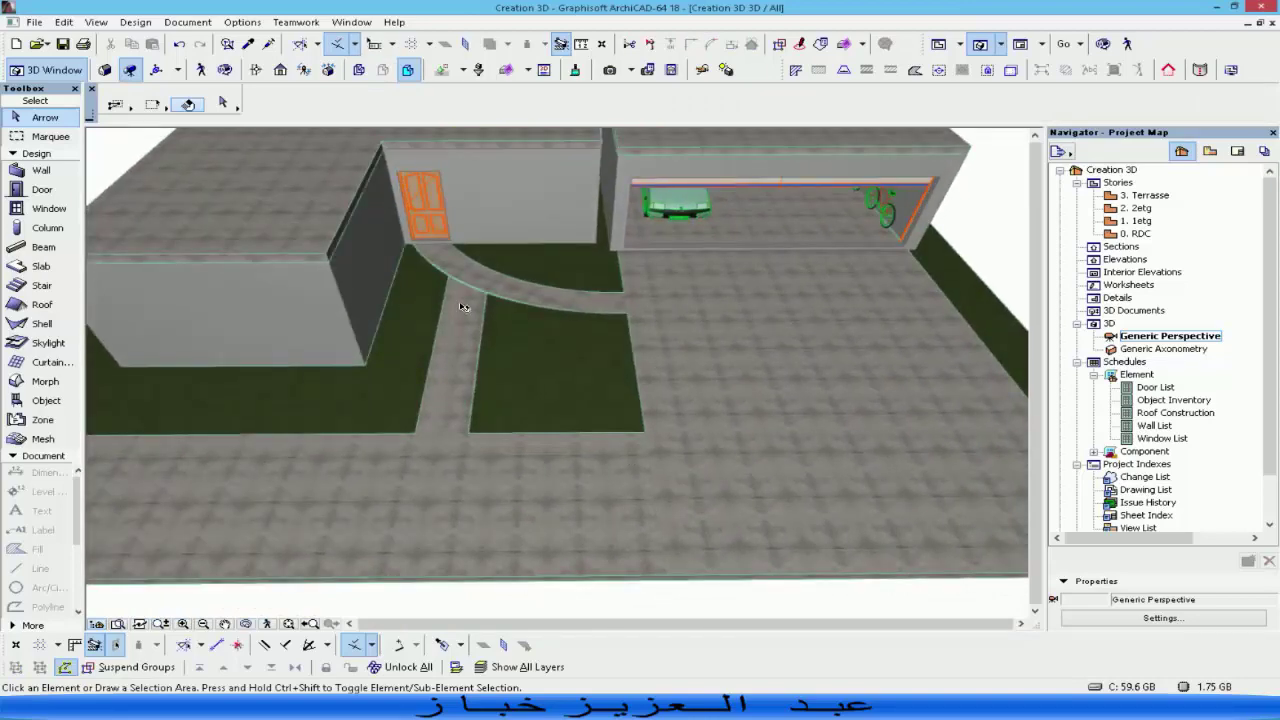
click(463, 306)
shift+click(505, 293)
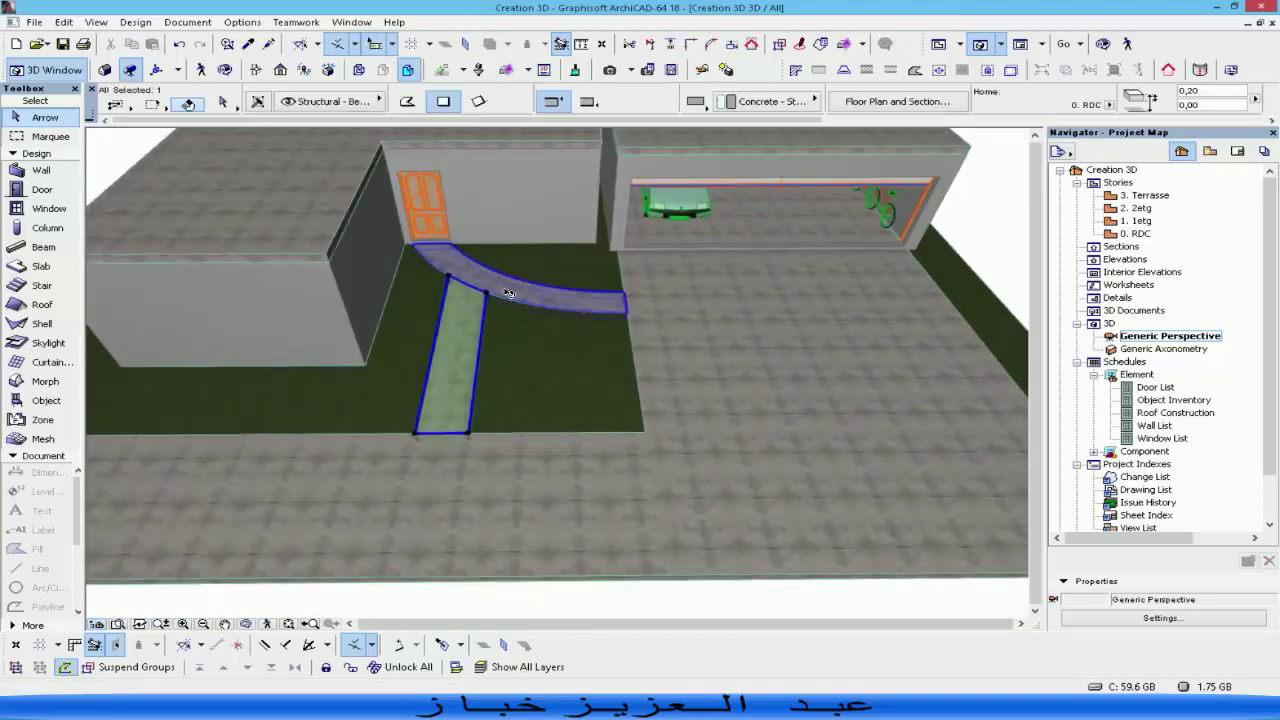
click(64, 22)
mouse_move(200, 236)
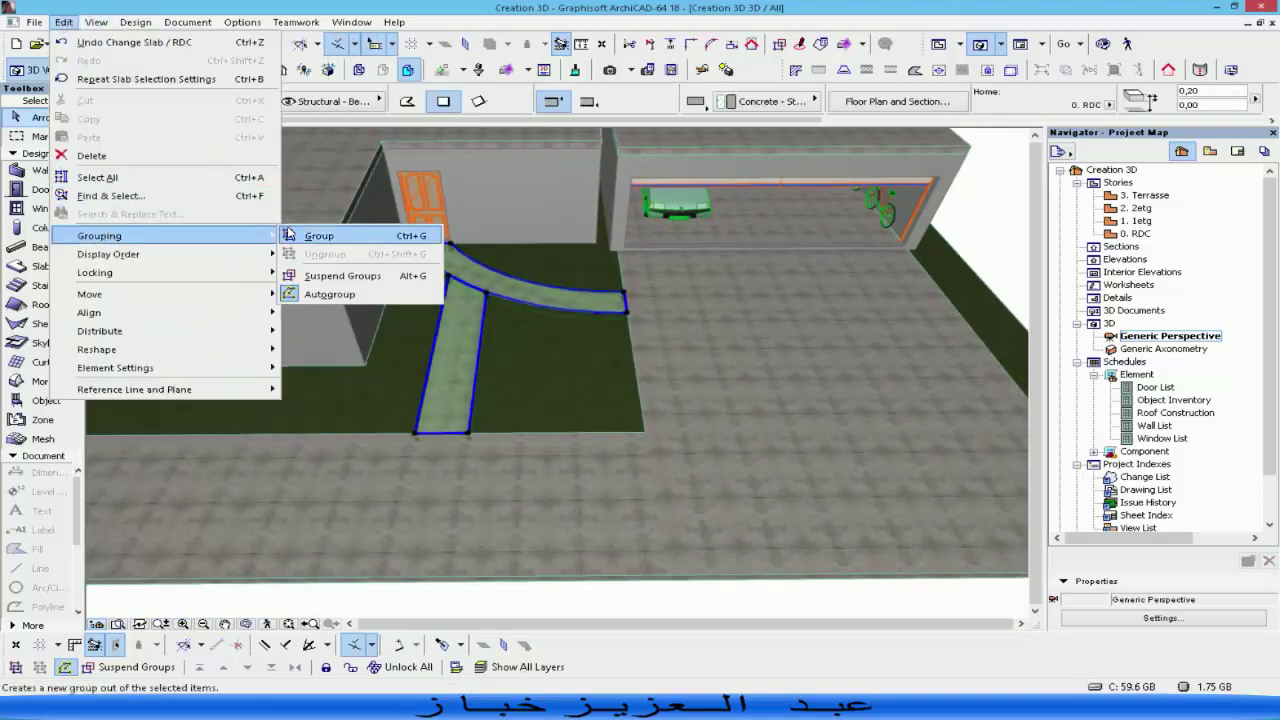
click(290, 235)
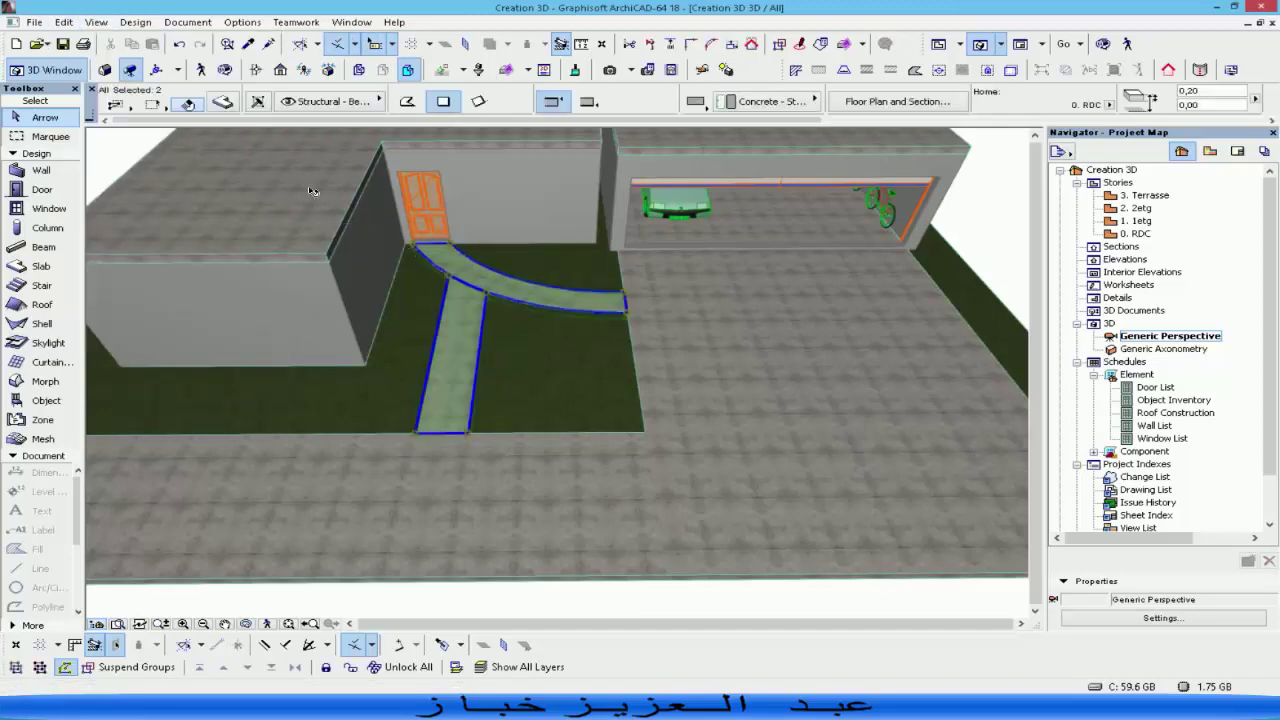
click(218, 105)
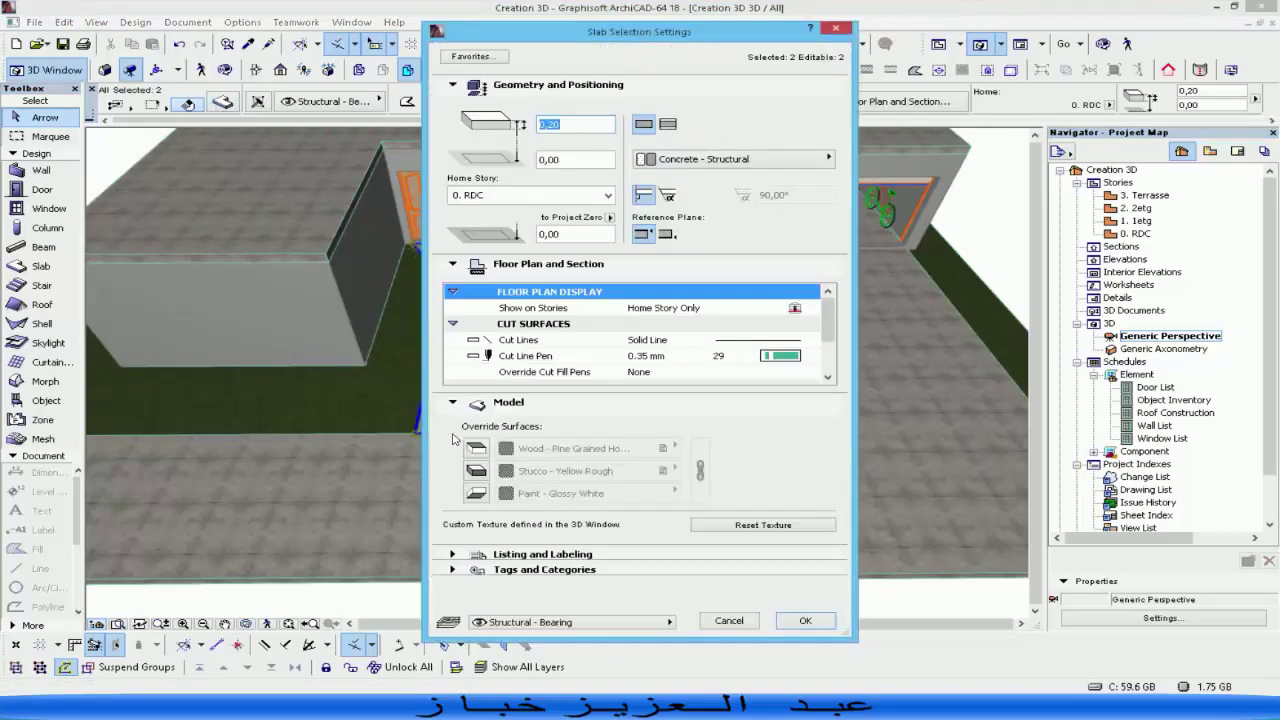
click(477, 450)
click(600, 448)
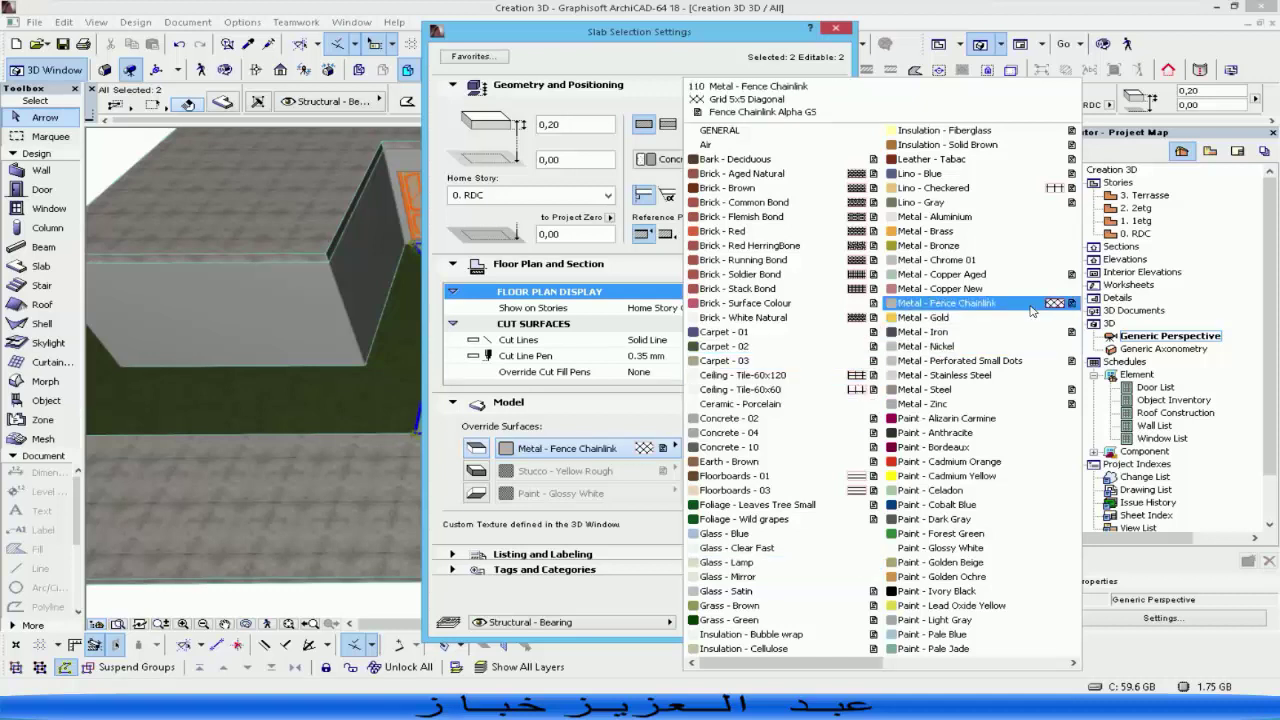
click(610, 415)
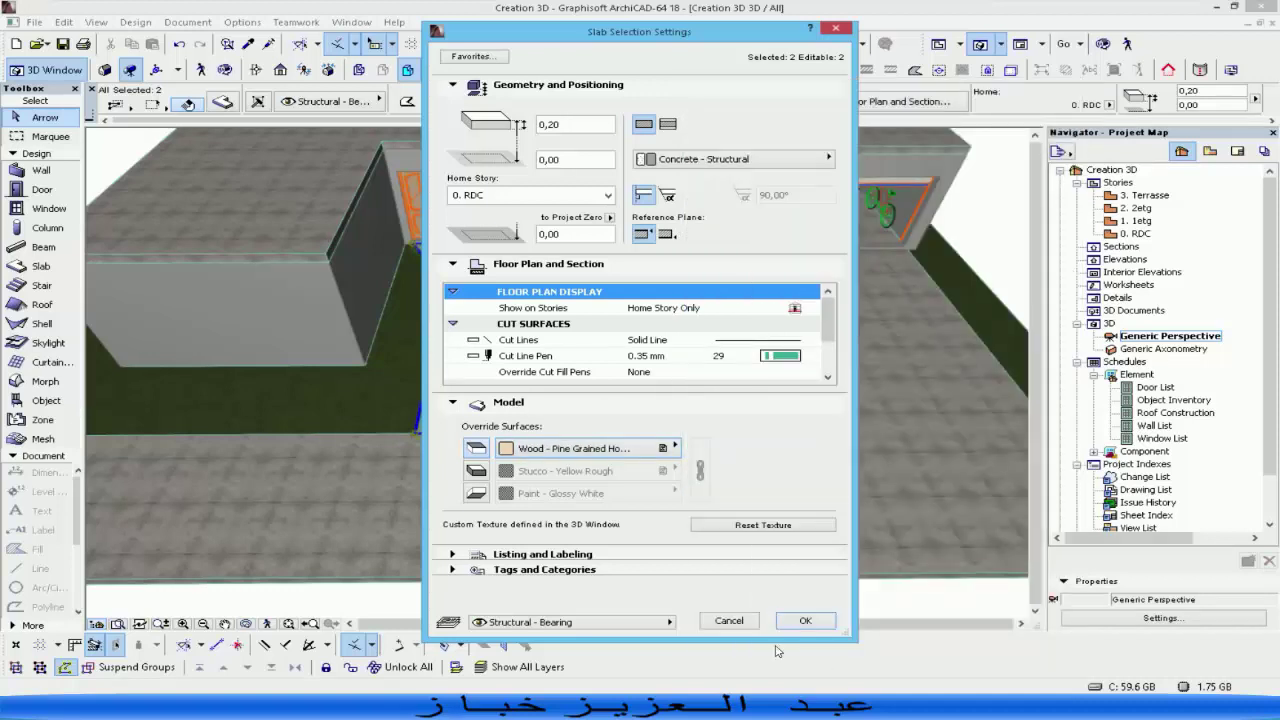
click(730, 621)
key(Escape)
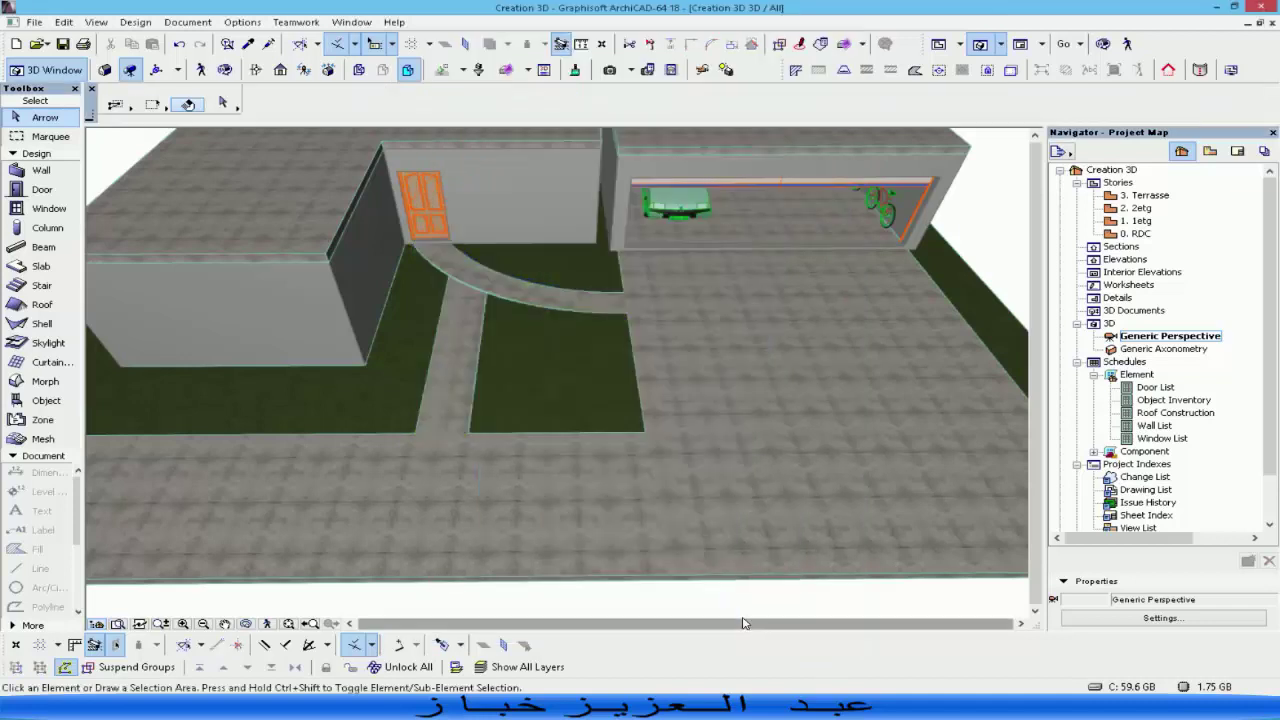
Return to the RDC floor plan and open the project's surface settings.
key(F2)
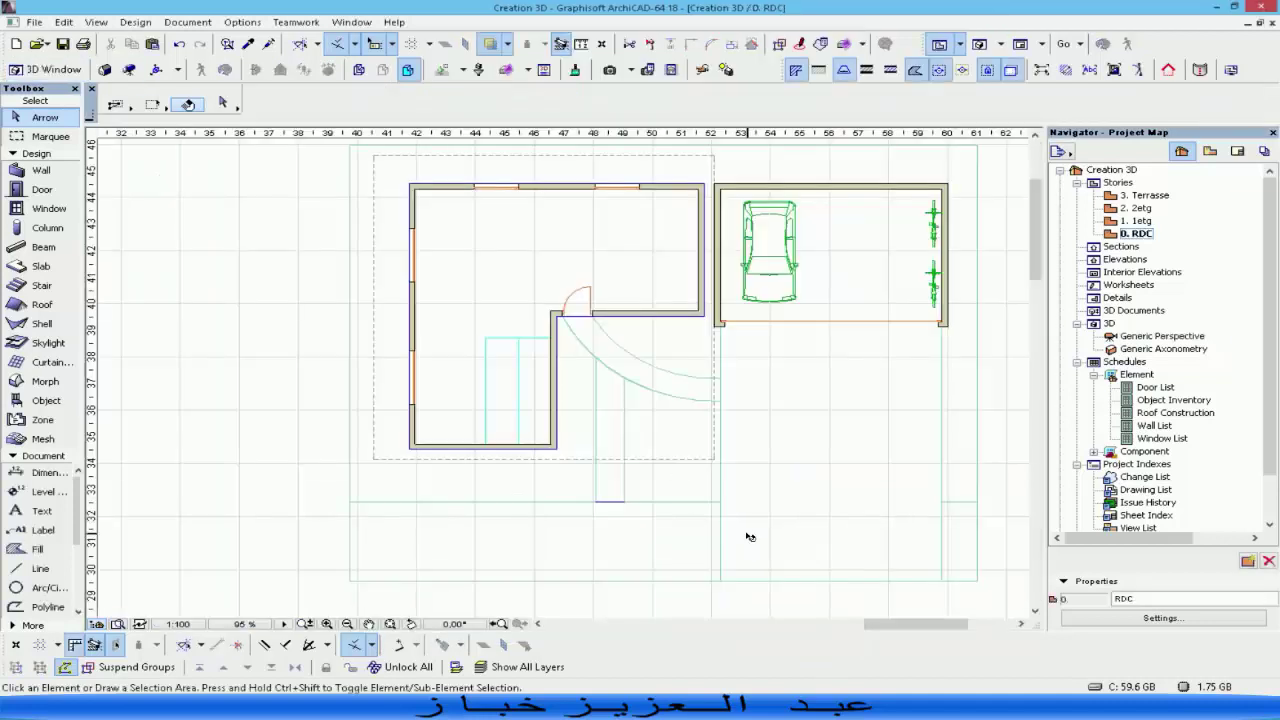
click(749, 537)
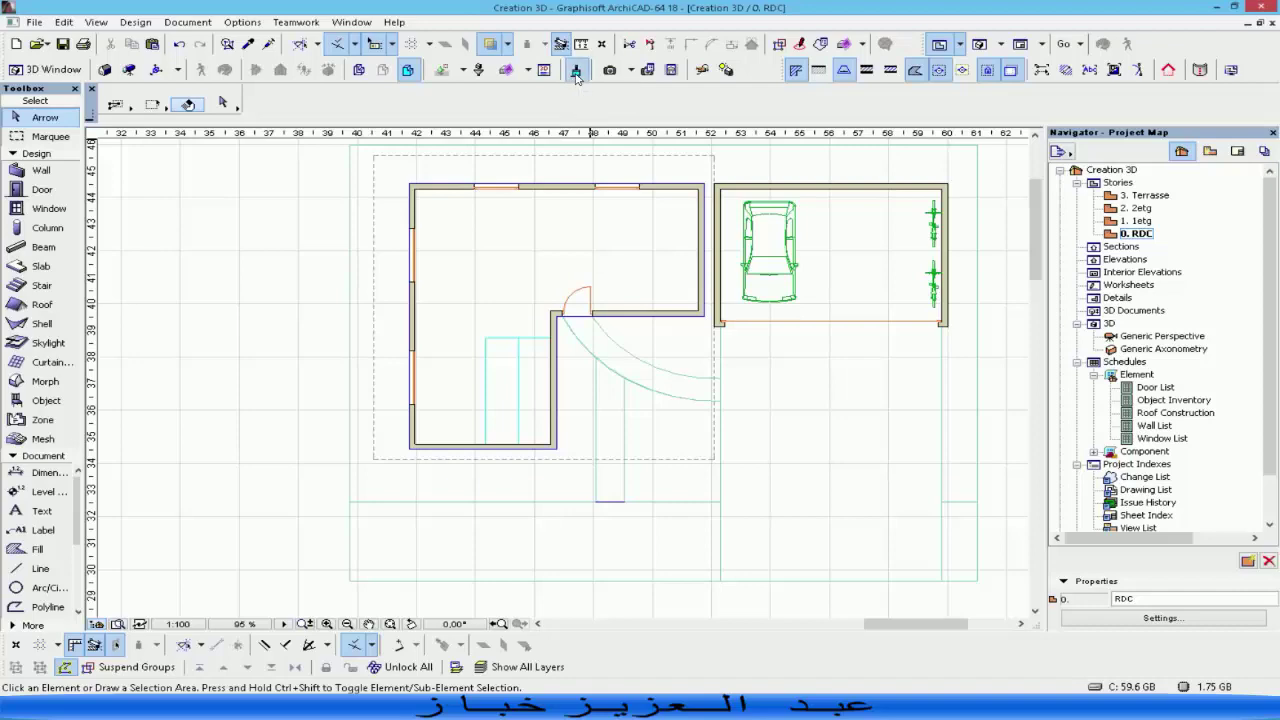
click(575, 69)
click(577, 78)
click(735, 330)
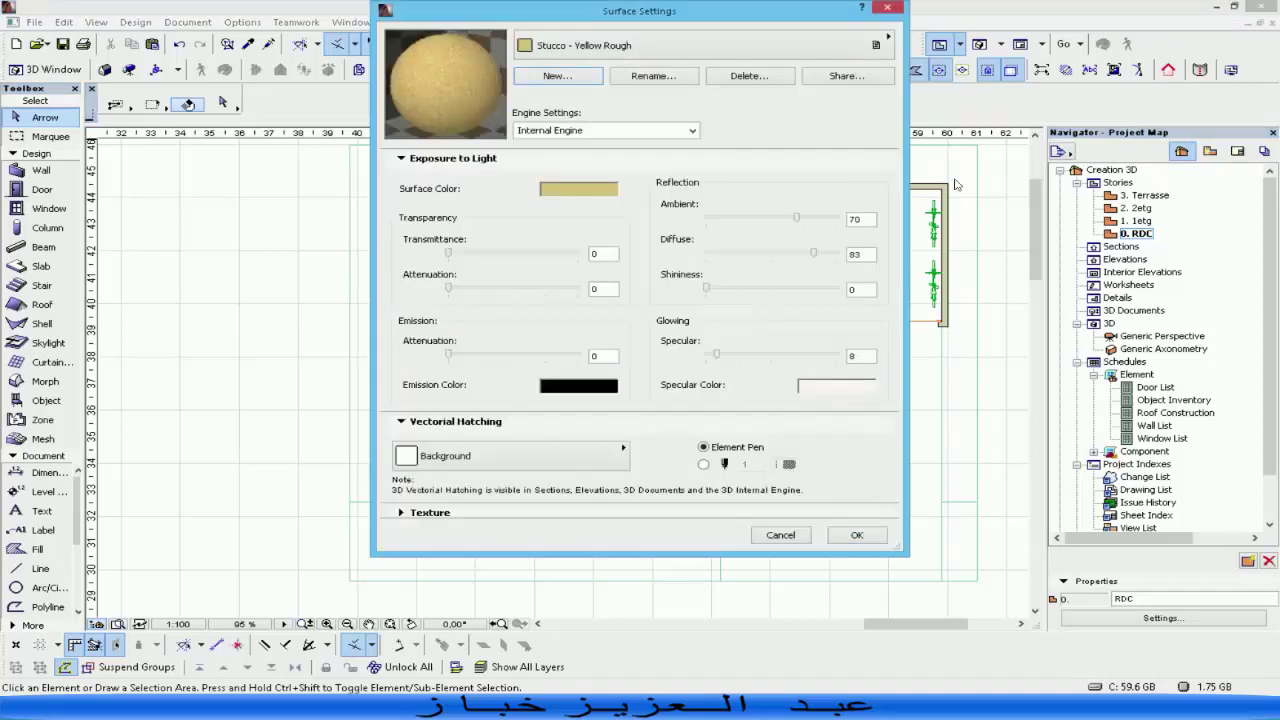
click(885, 10)
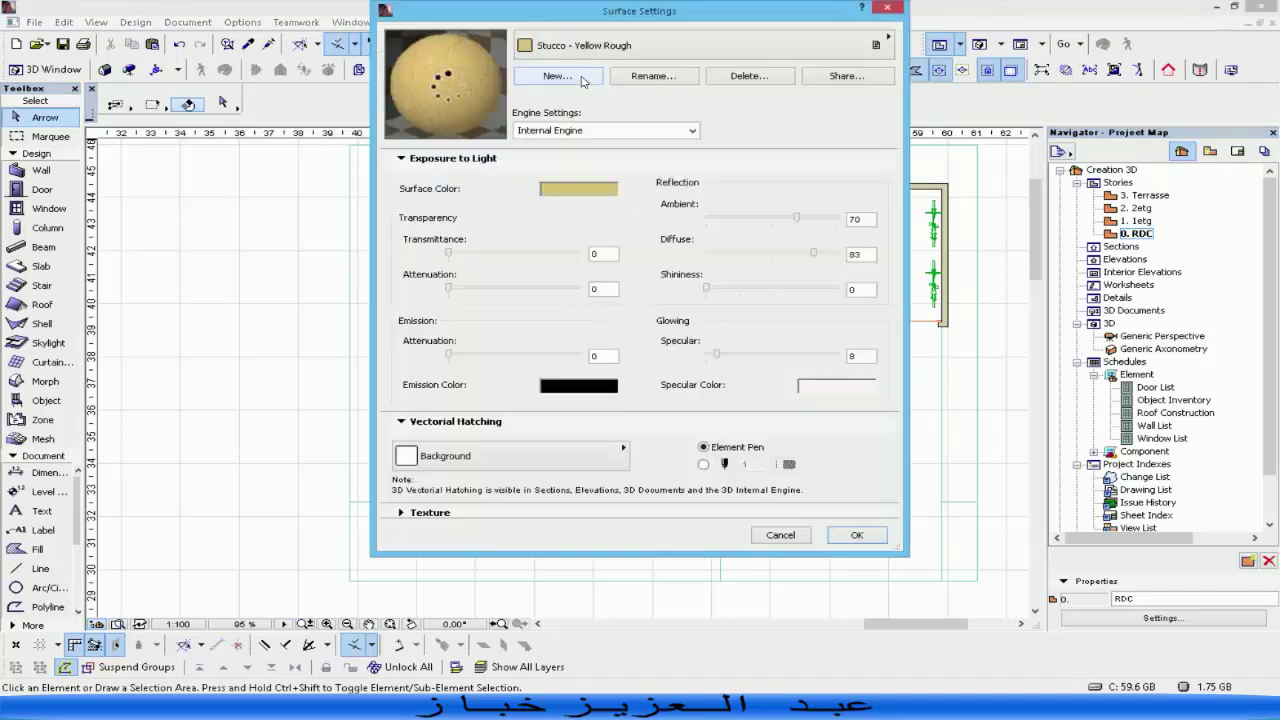
Preview existing surfaces of different kinds, including Metal - Copper New, Paint - Vermilion, Stone - Marble Pink and a brick surface.
click(585, 50)
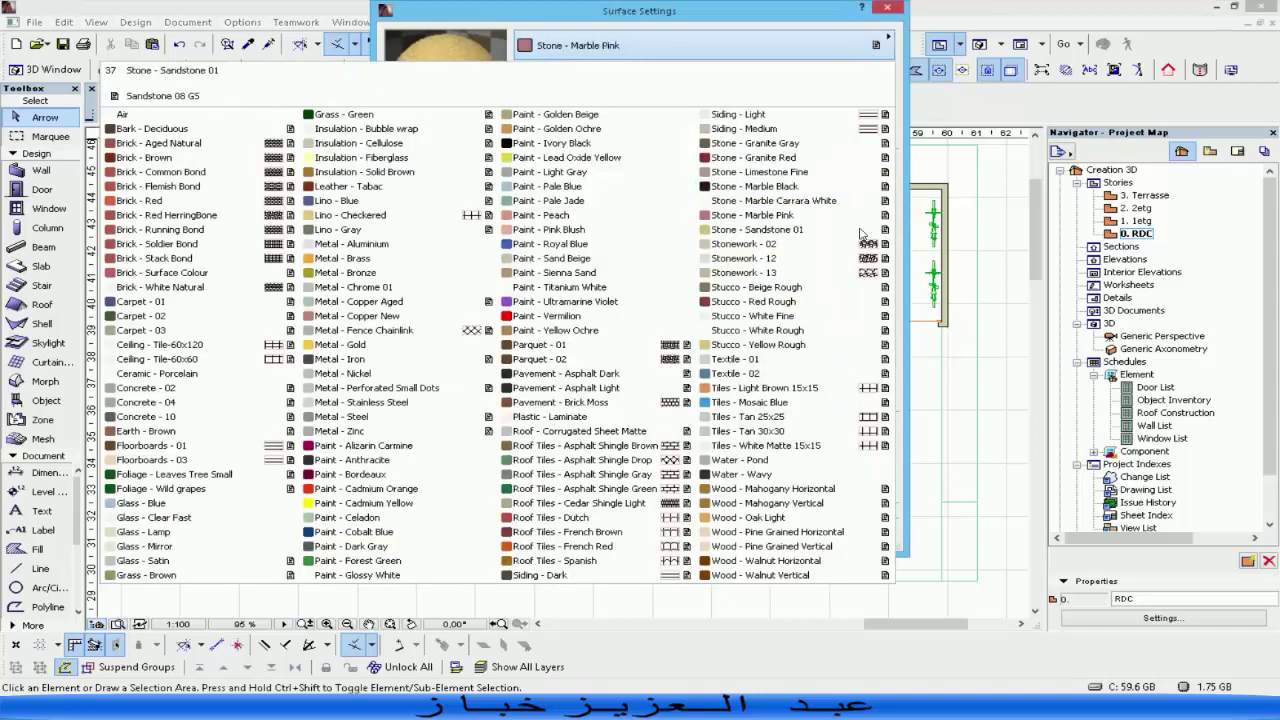
click(750, 388)
click(625, 48)
click(345, 315)
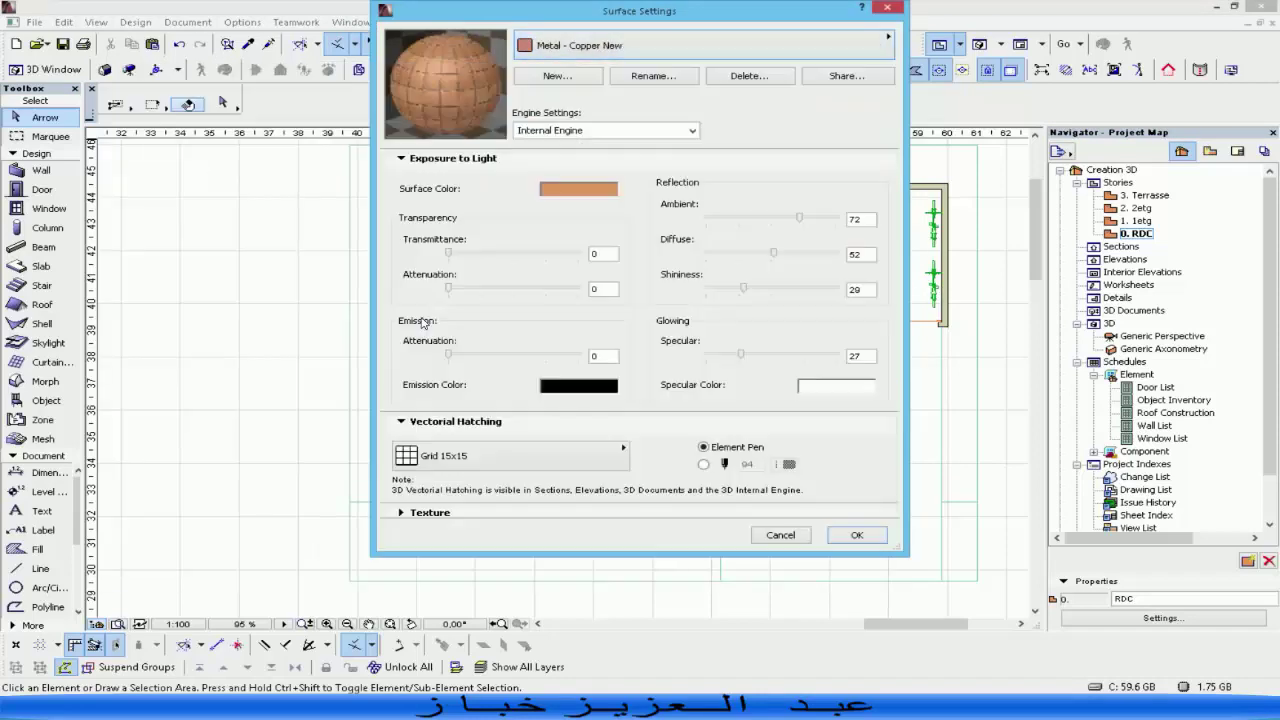
click(604, 50)
click(572, 314)
click(552, 46)
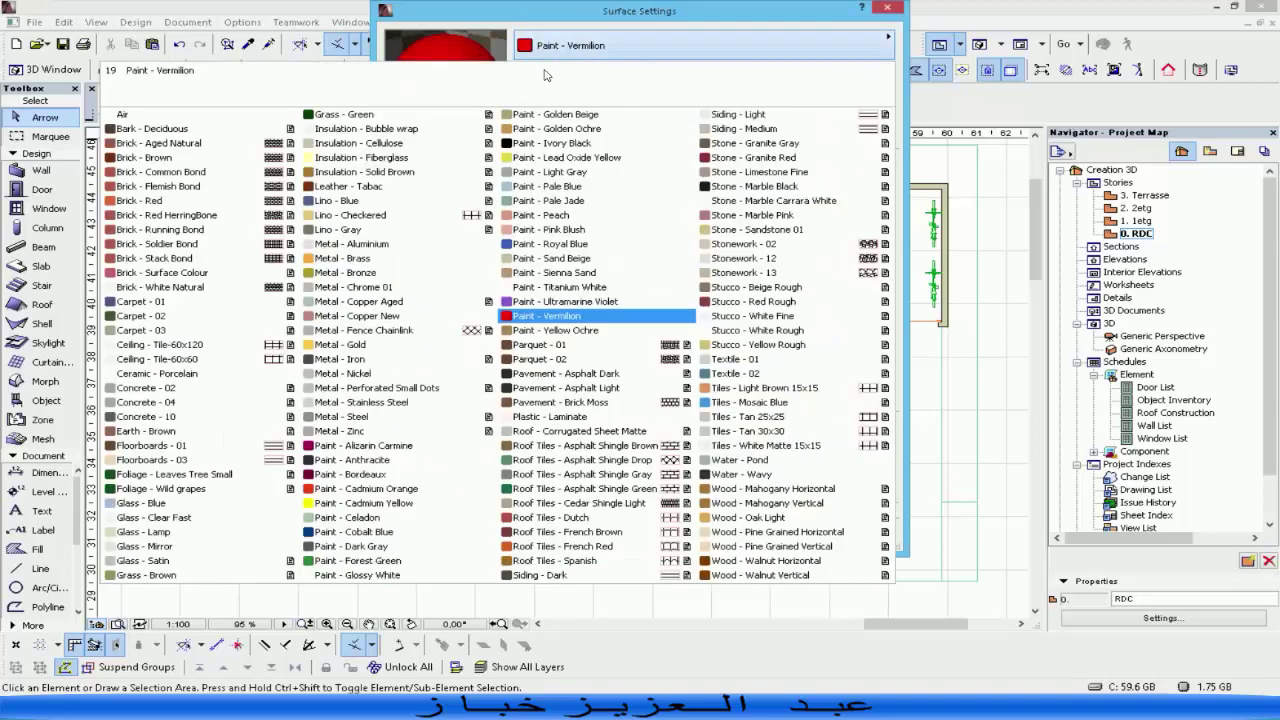
click(590, 190)
click(565, 46)
click(750, 215)
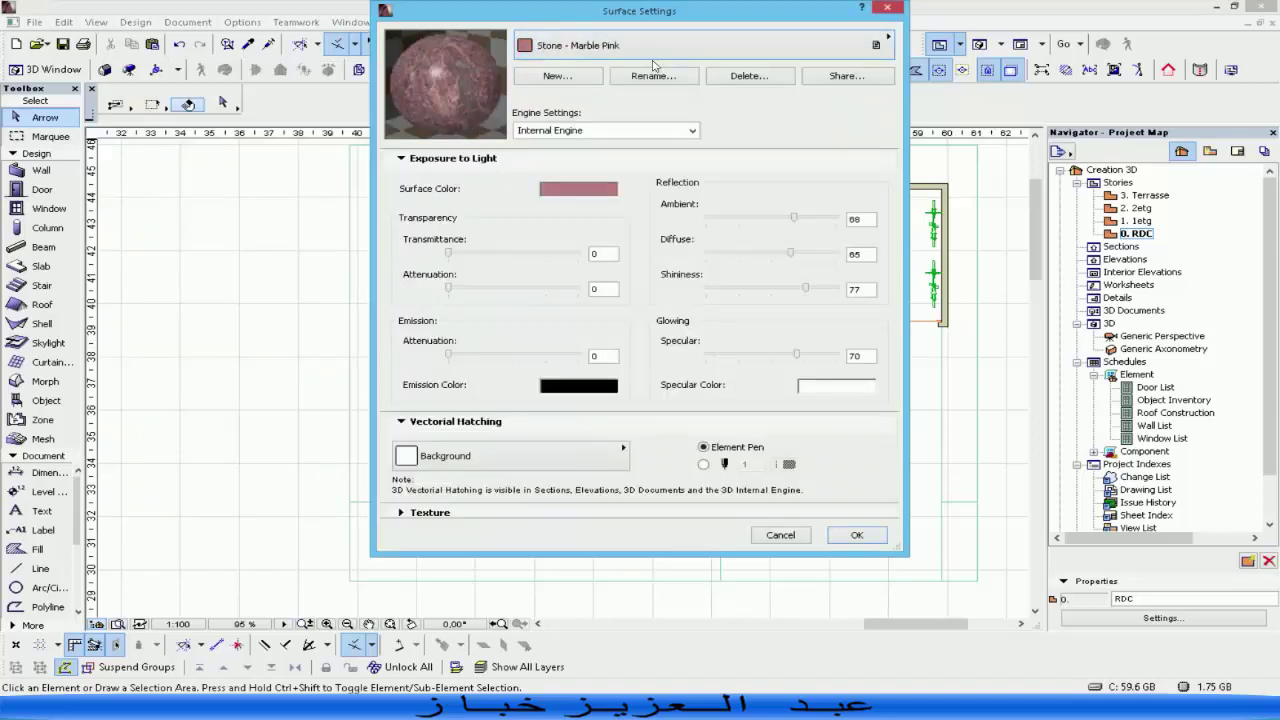
click(650, 46)
click(160, 229)
Create a new surface named Ma01 as a duplicate of Concrete - 02.
click(600, 46)
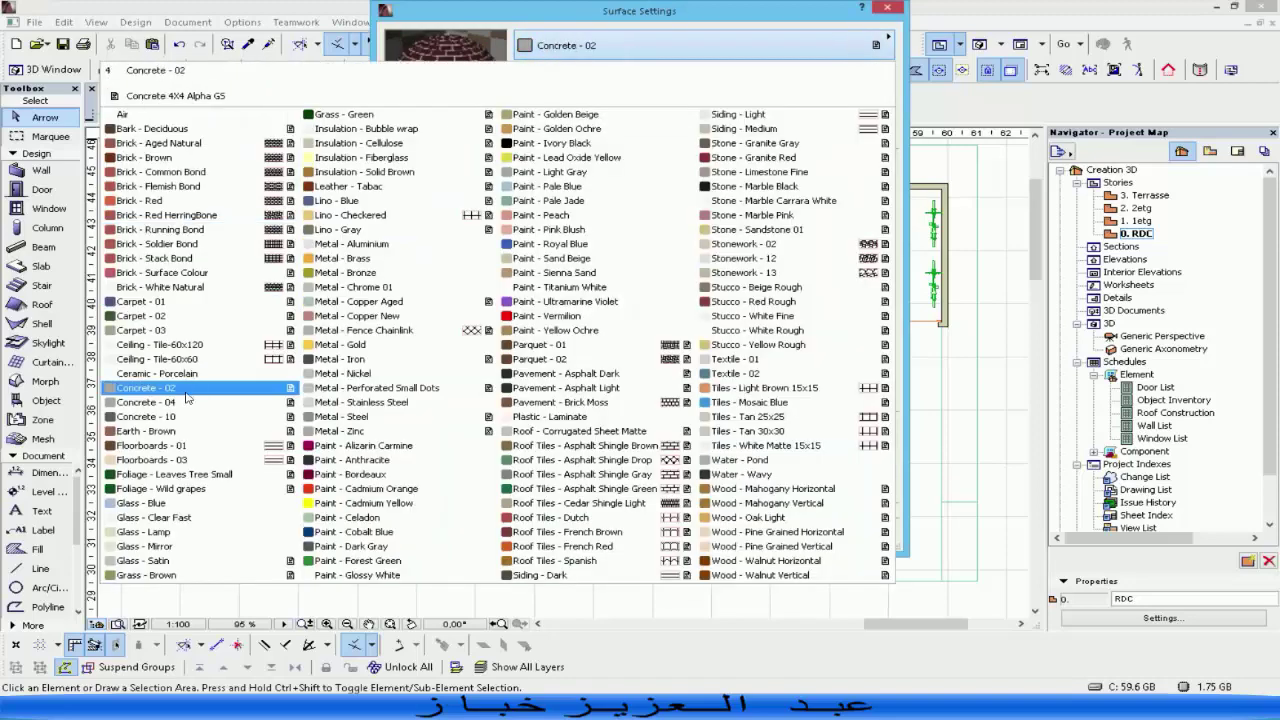
click(145, 387)
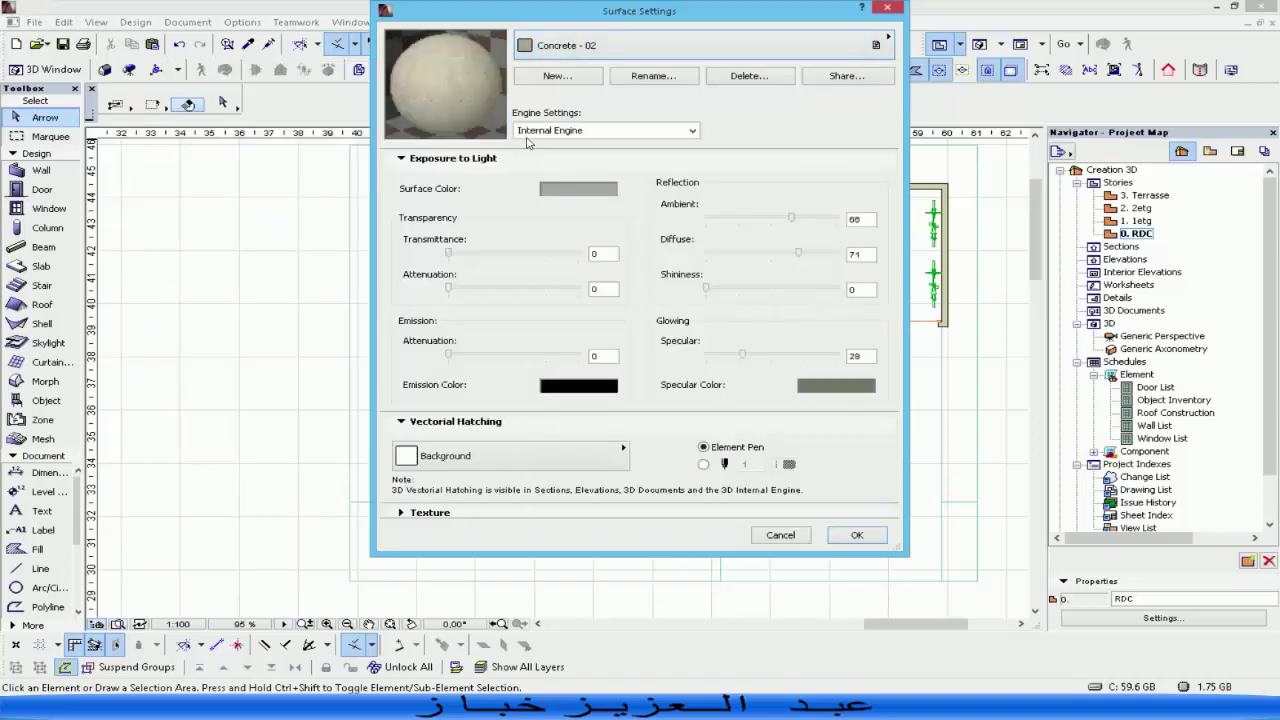
click(586, 45)
click(572, 38)
click(549, 80)
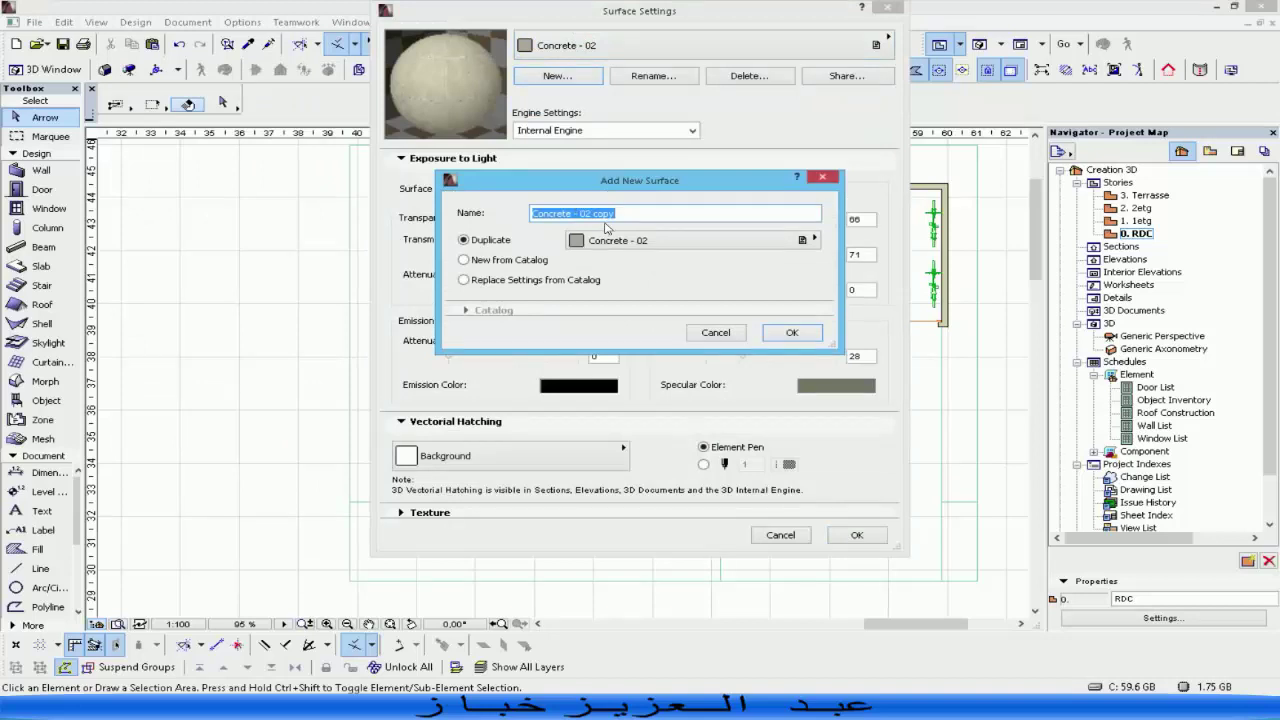
text(A)
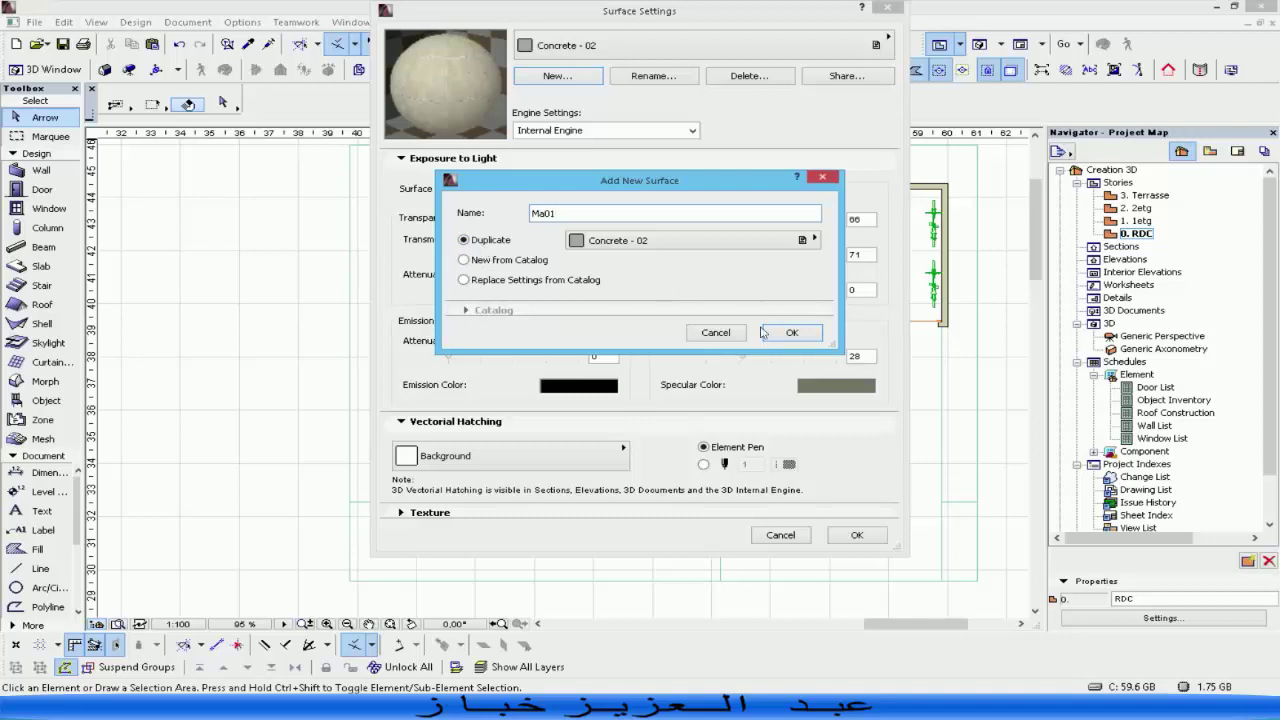
click(791, 333)
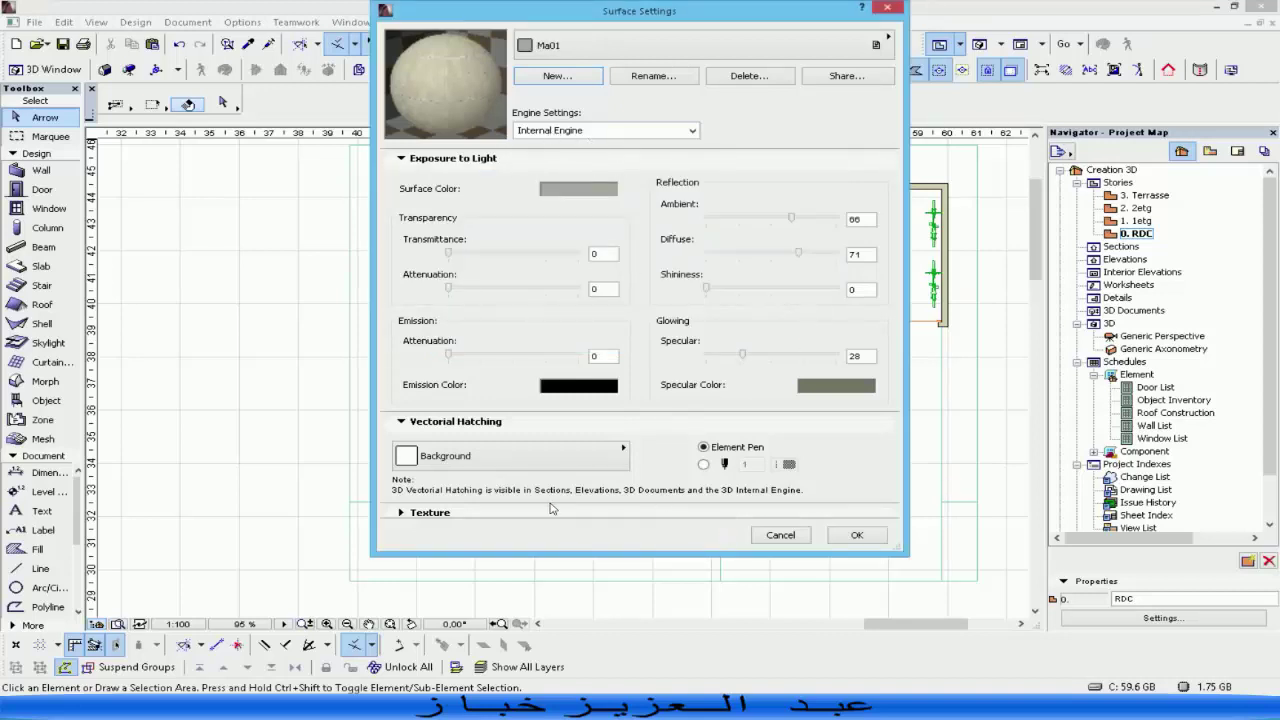
Remove the concrete texture from surface Ma01 and start loading a replacement image from the library.
click(476, 512)
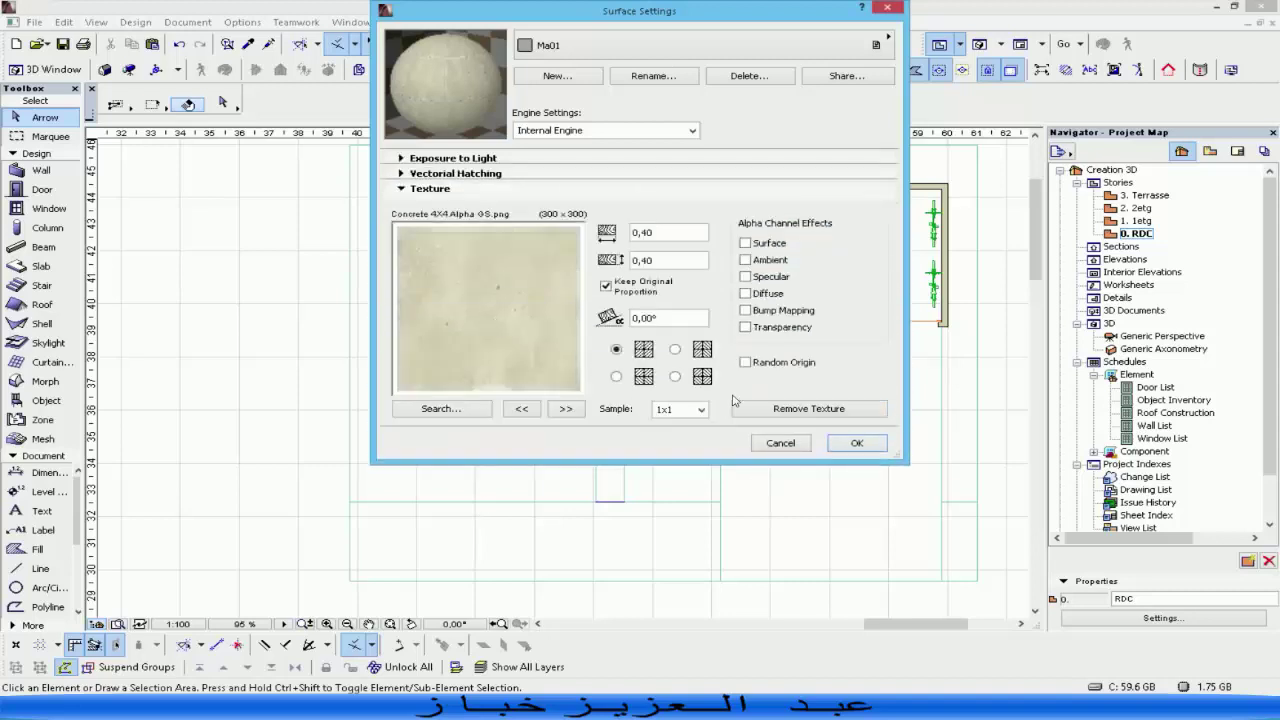
click(808, 409)
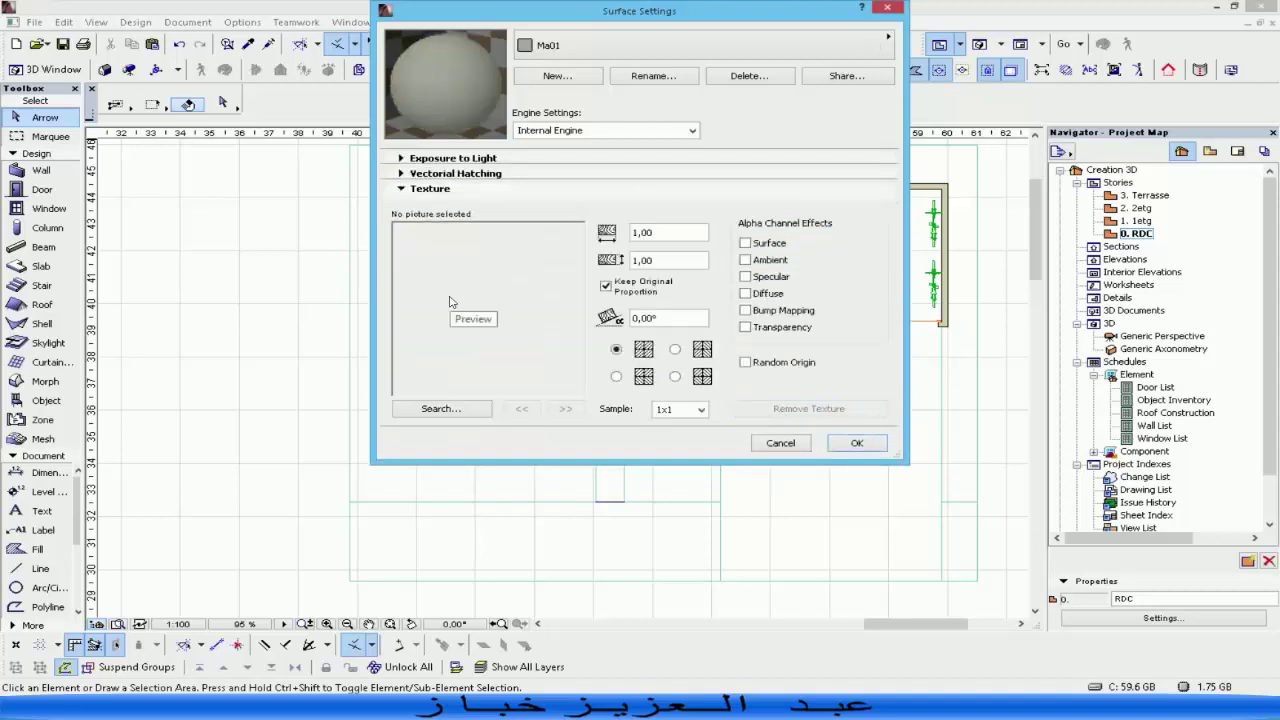
click(449, 409)
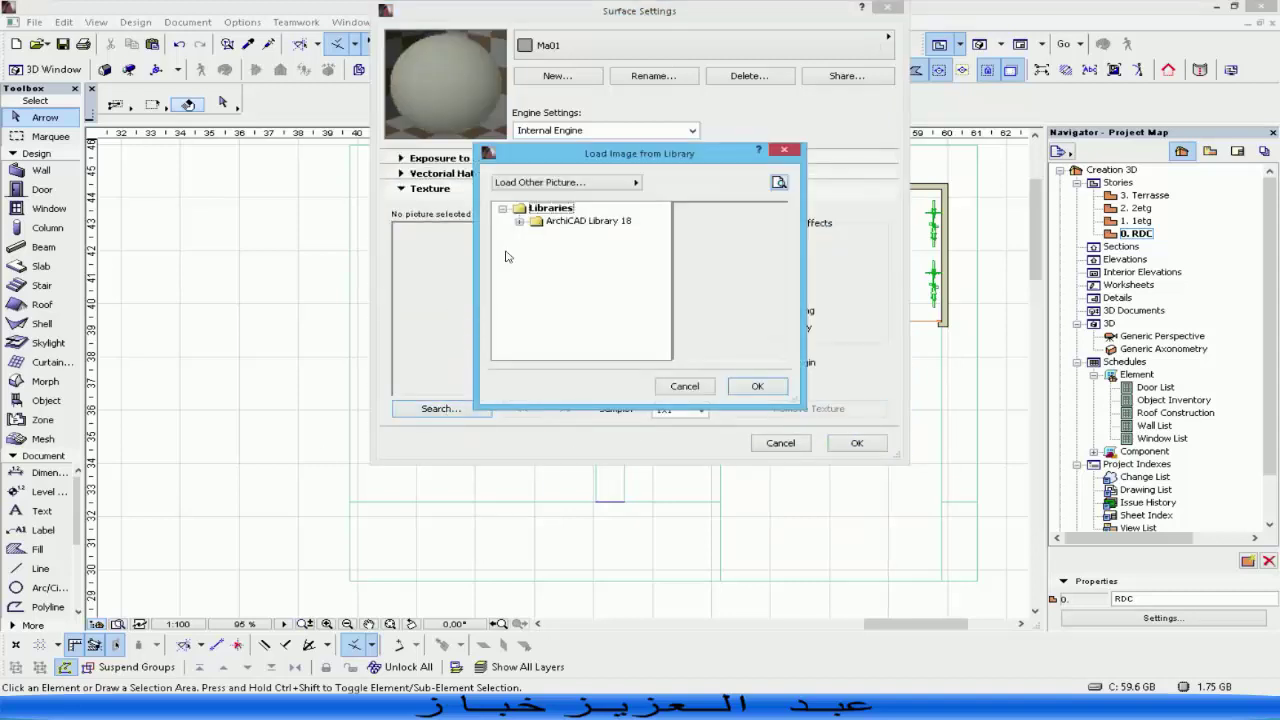
Expand ArchiCAD Library 18 down to the Textures 18 folders of Surface Catalog 18 and enlarge the image browser.
drag(562, 147, 455, 216)
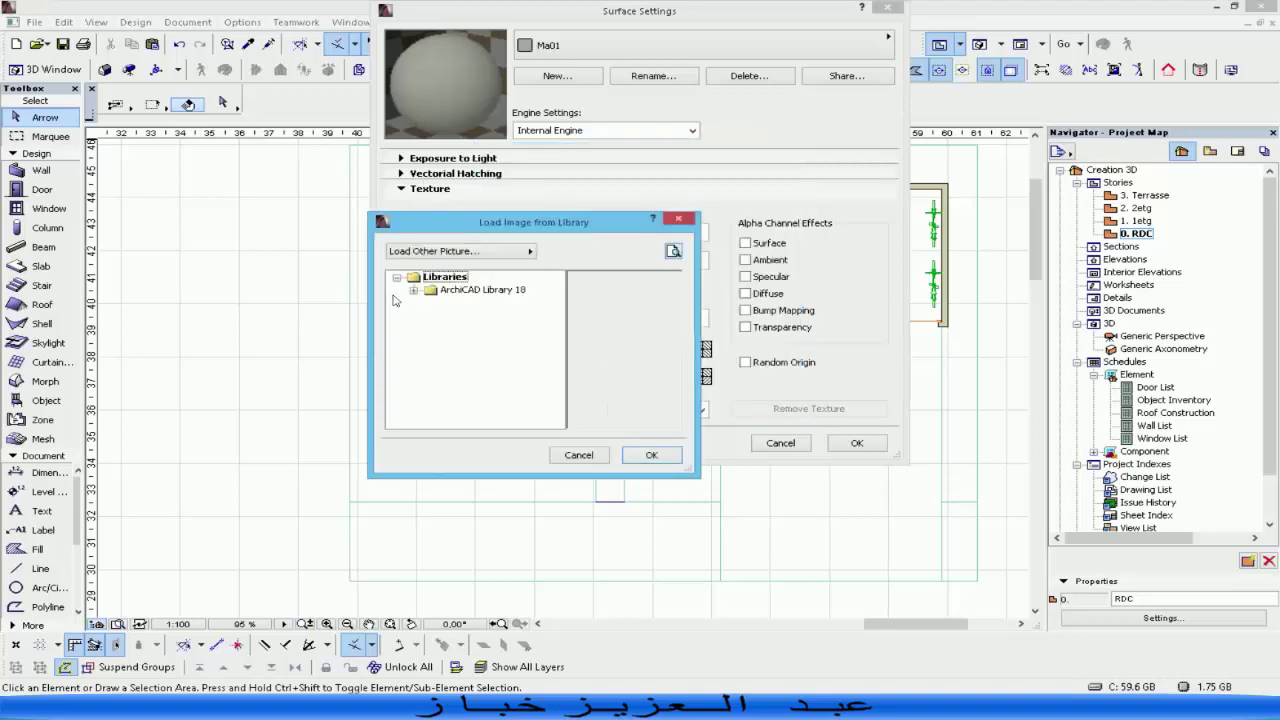
click(412, 290)
click(430, 304)
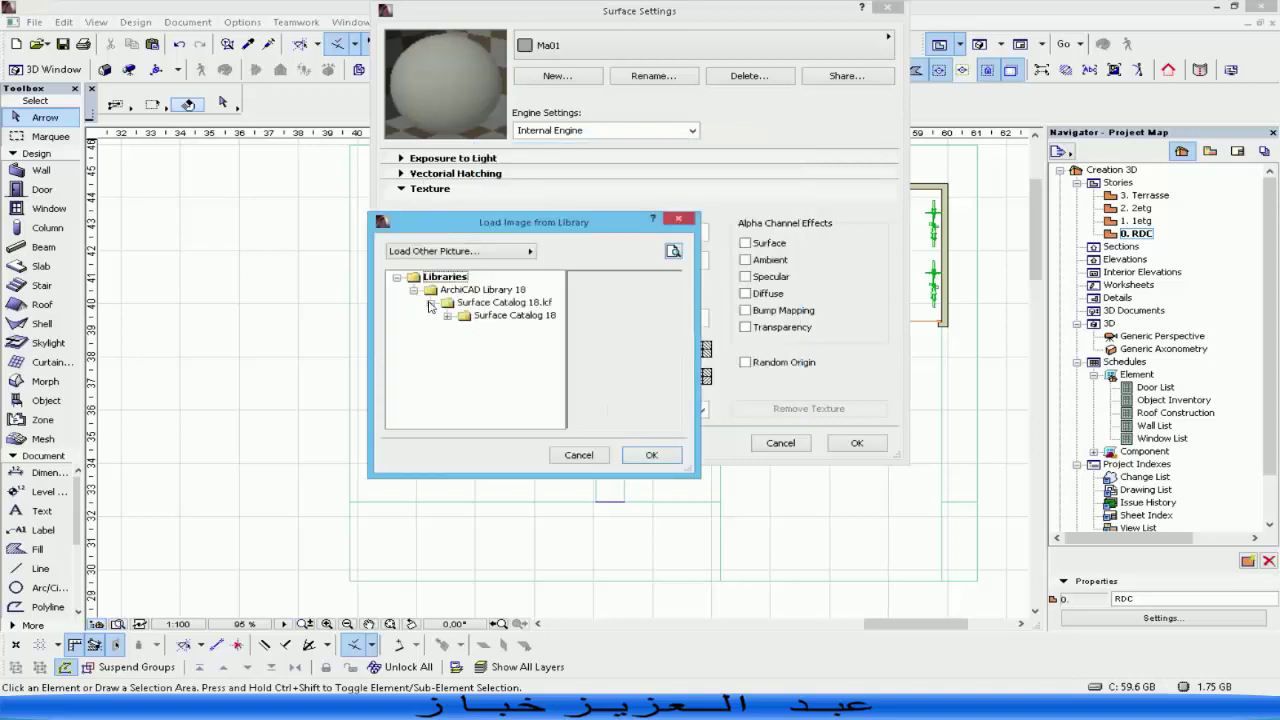
click(447, 316)
click(463, 329)
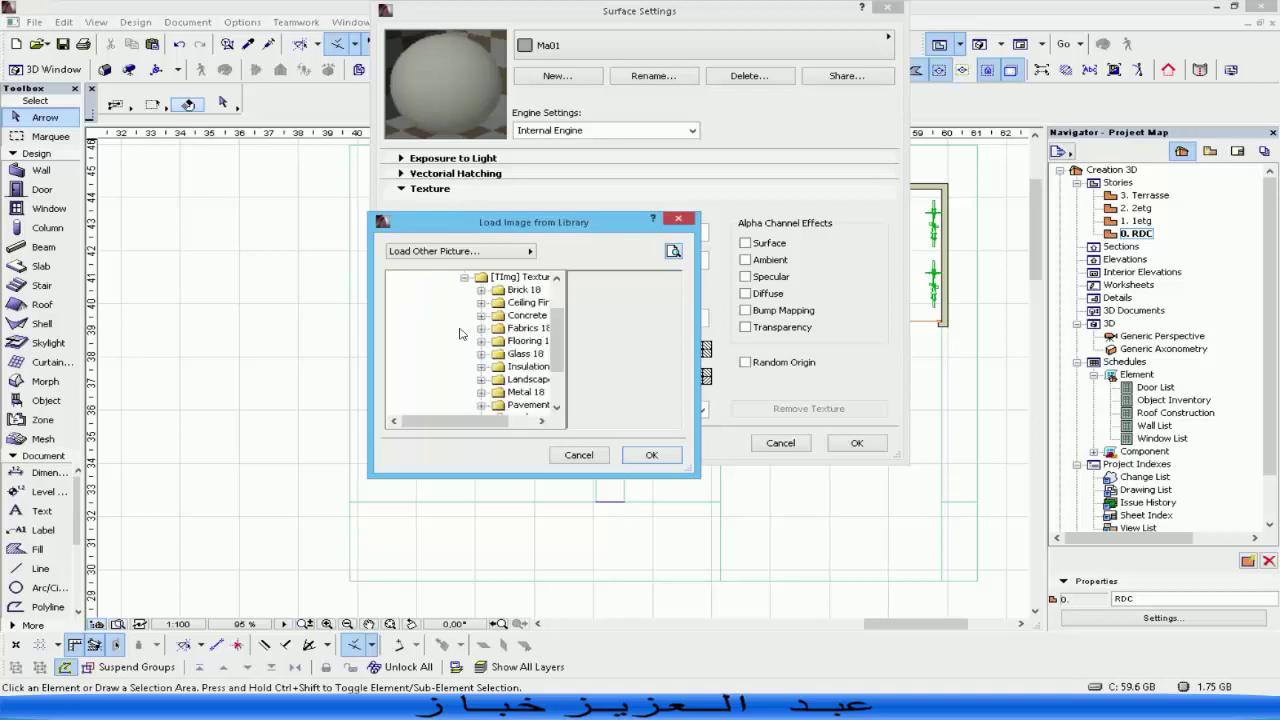
drag(696, 475, 1032, 634)
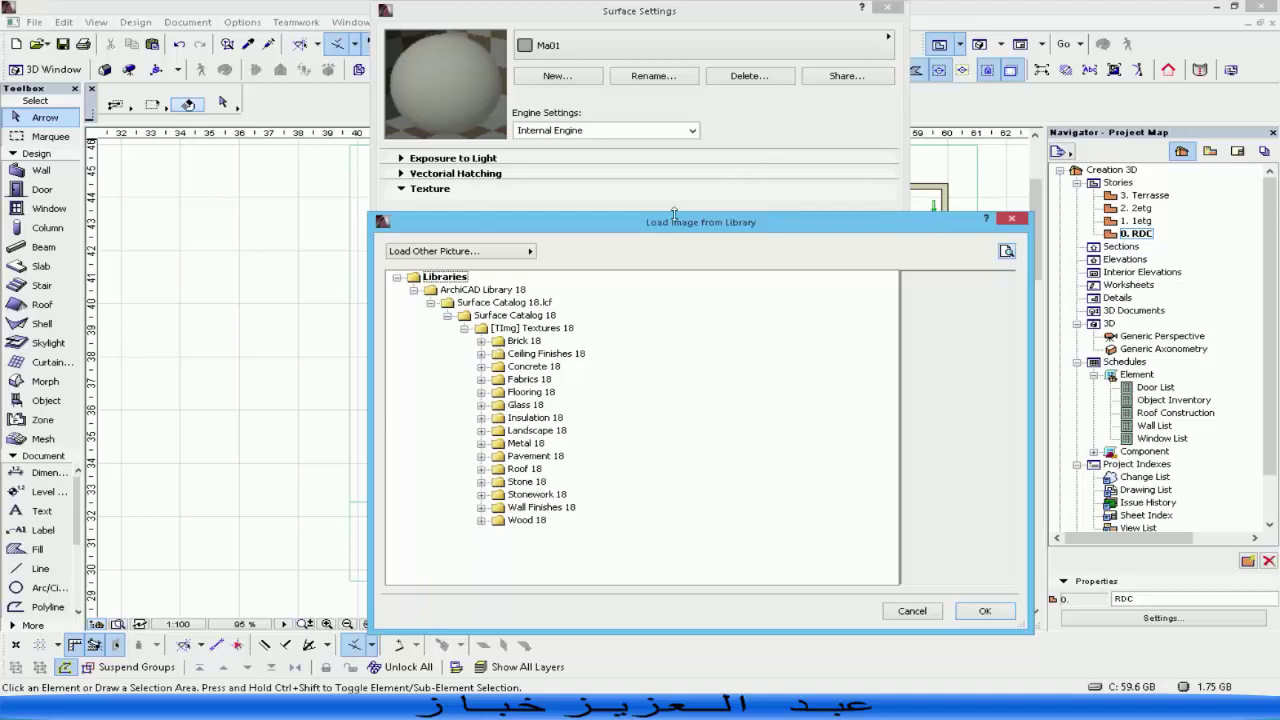
Look through the texture folders and preview the carpet images under Flooring 18.
click(481, 366)
click(482, 278)
click(481, 392)
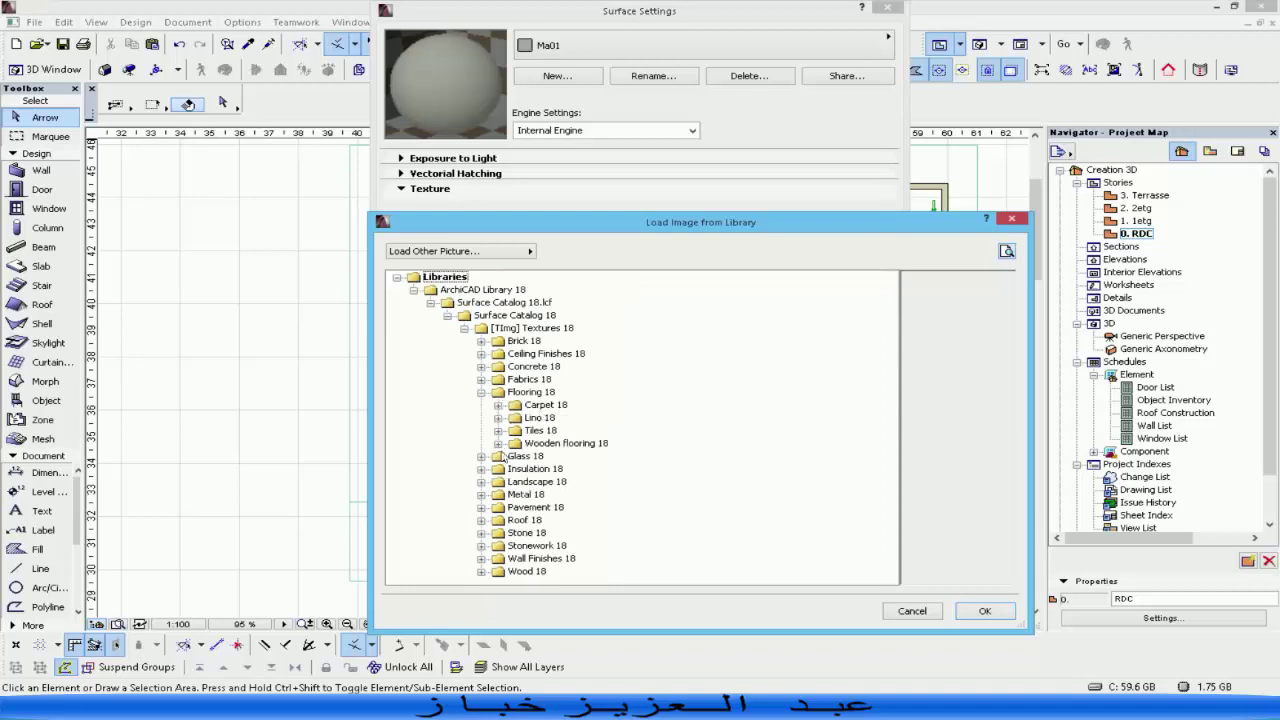
click(498, 405)
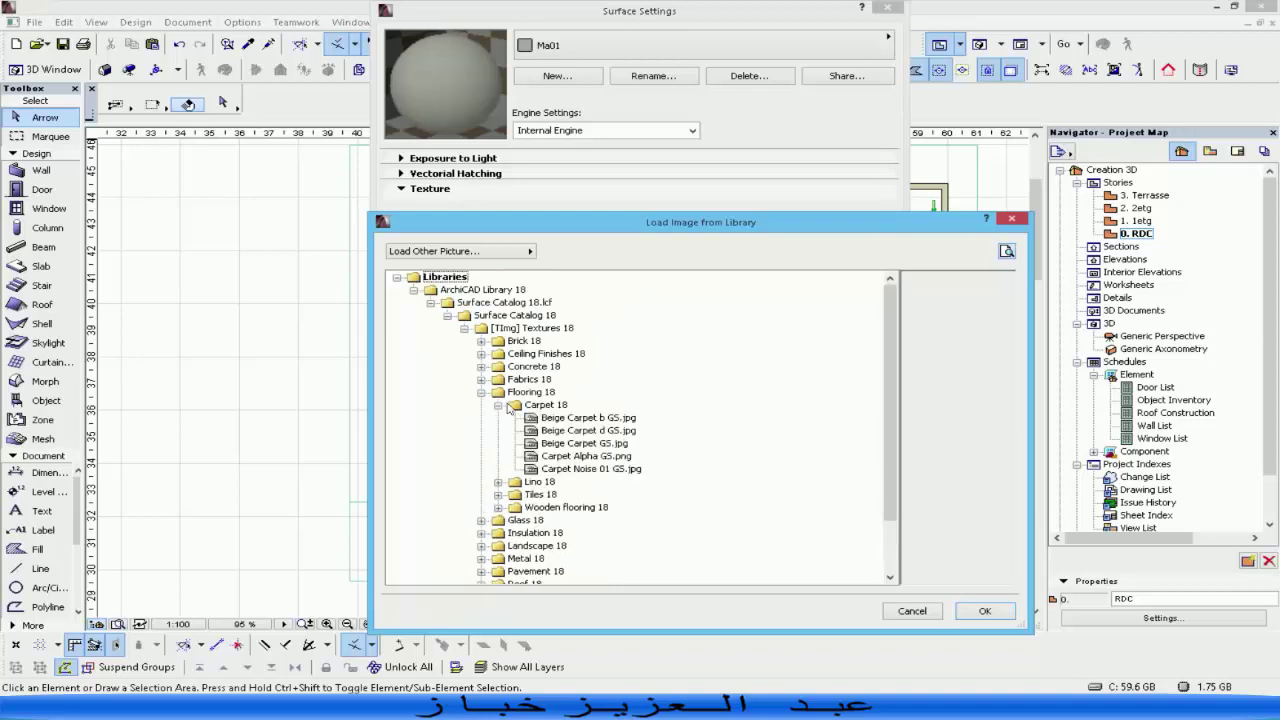
click(556, 418)
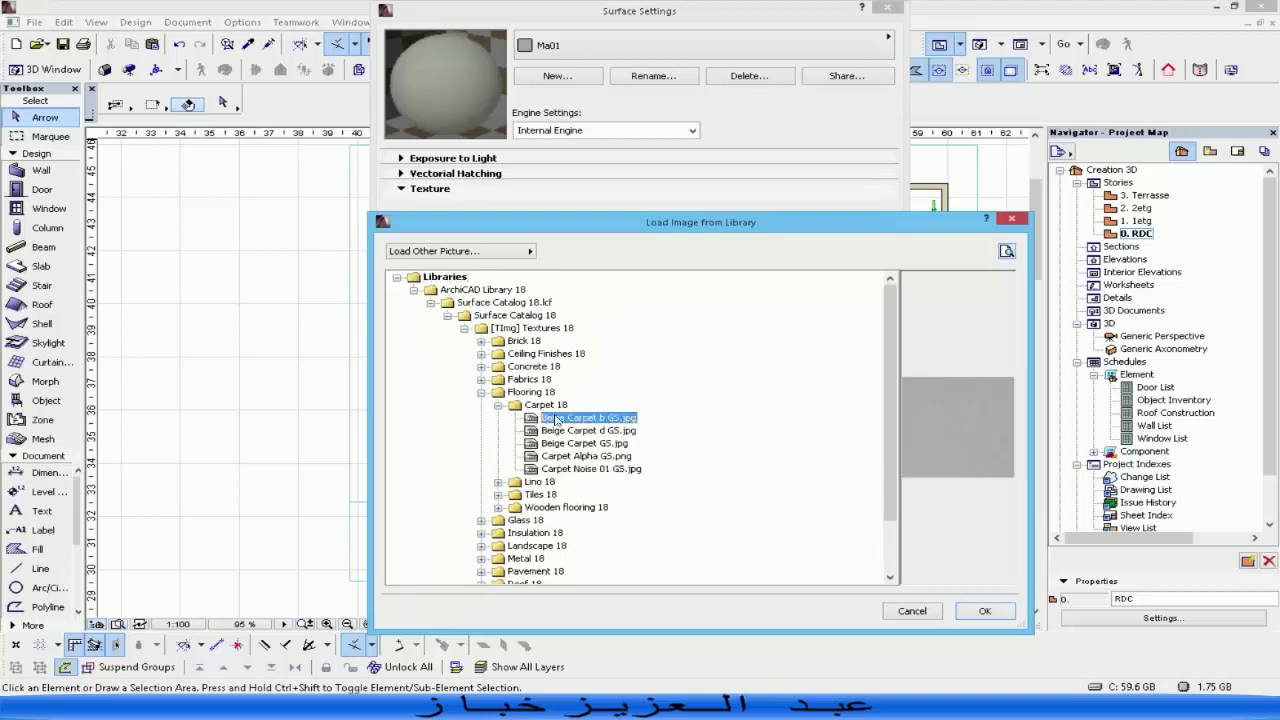
key(Down)
key(Down)
key(Down)
key(Left)
key(Left)
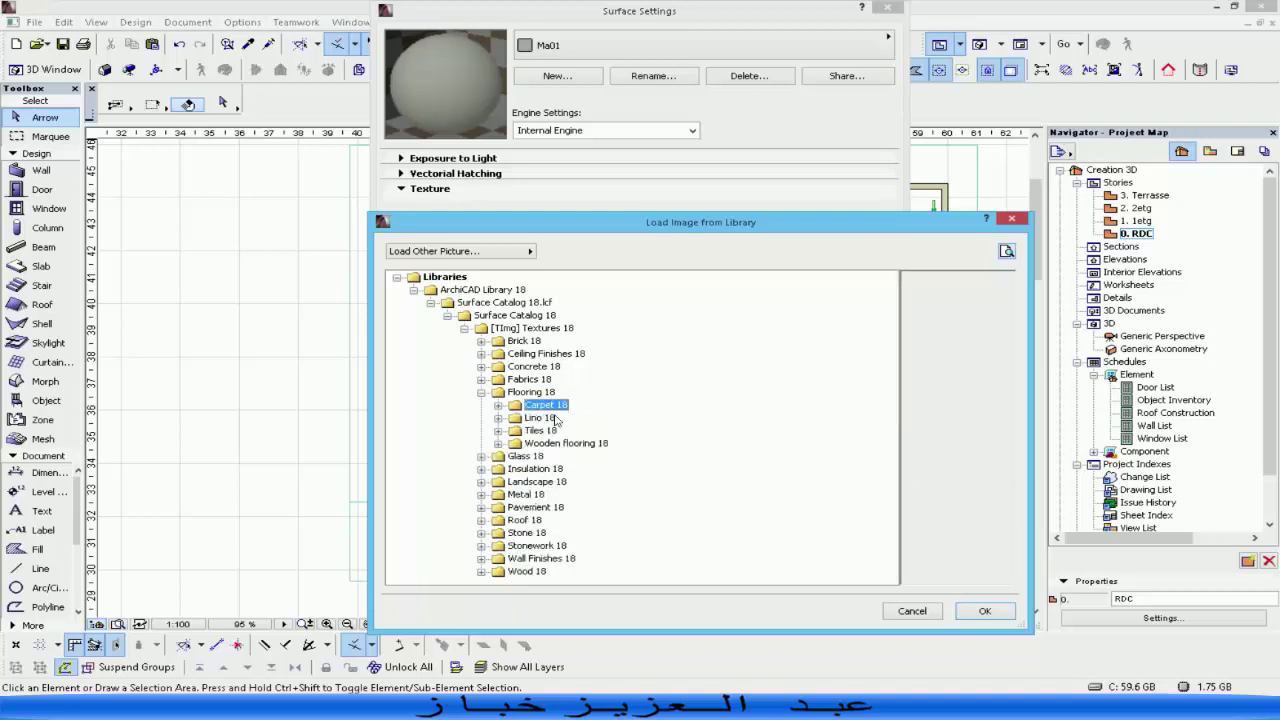
Preview the linoleum images in the Lino 18 folder.
key(Down)
key(Right)
key(Down)
key(Down)
key(Down)
key(Down)
key(Down)
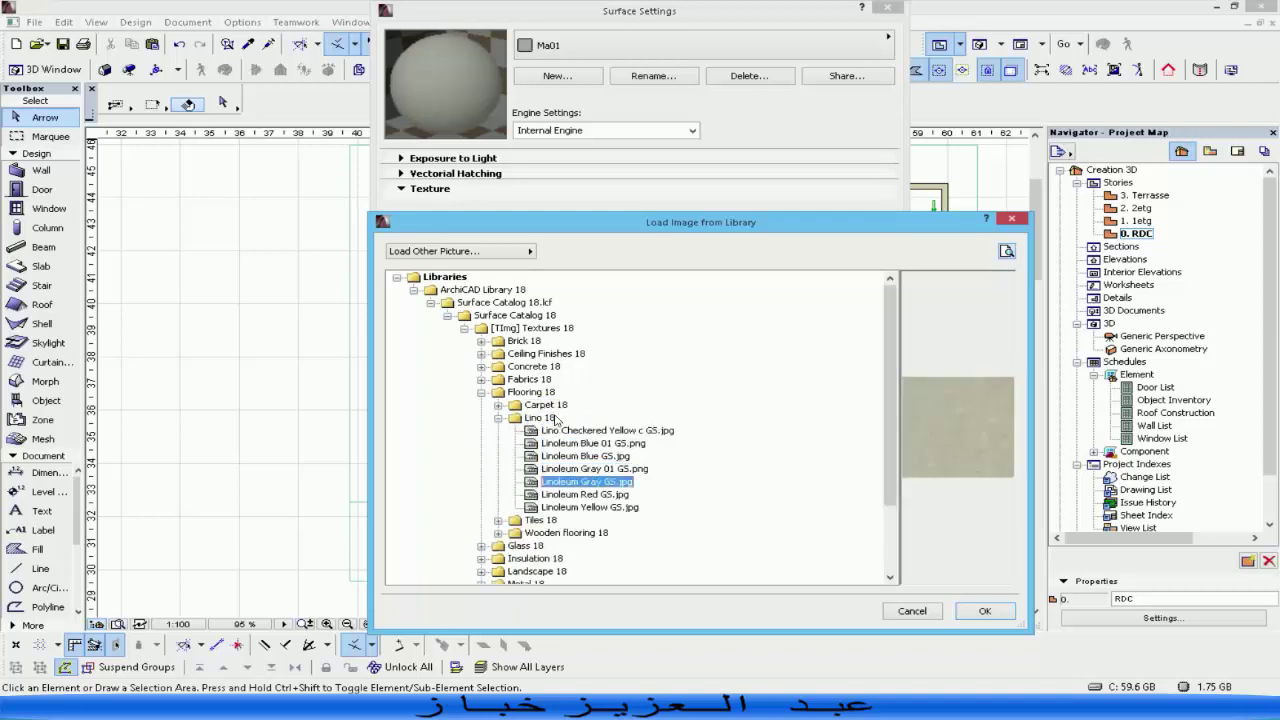
Preview the Tiles 18 images, load Red Tiles GS.jpg as the texture of surface Ma01 and accept the surface settings.
key(Left)
key(Left)
key(Down)
key(Right)
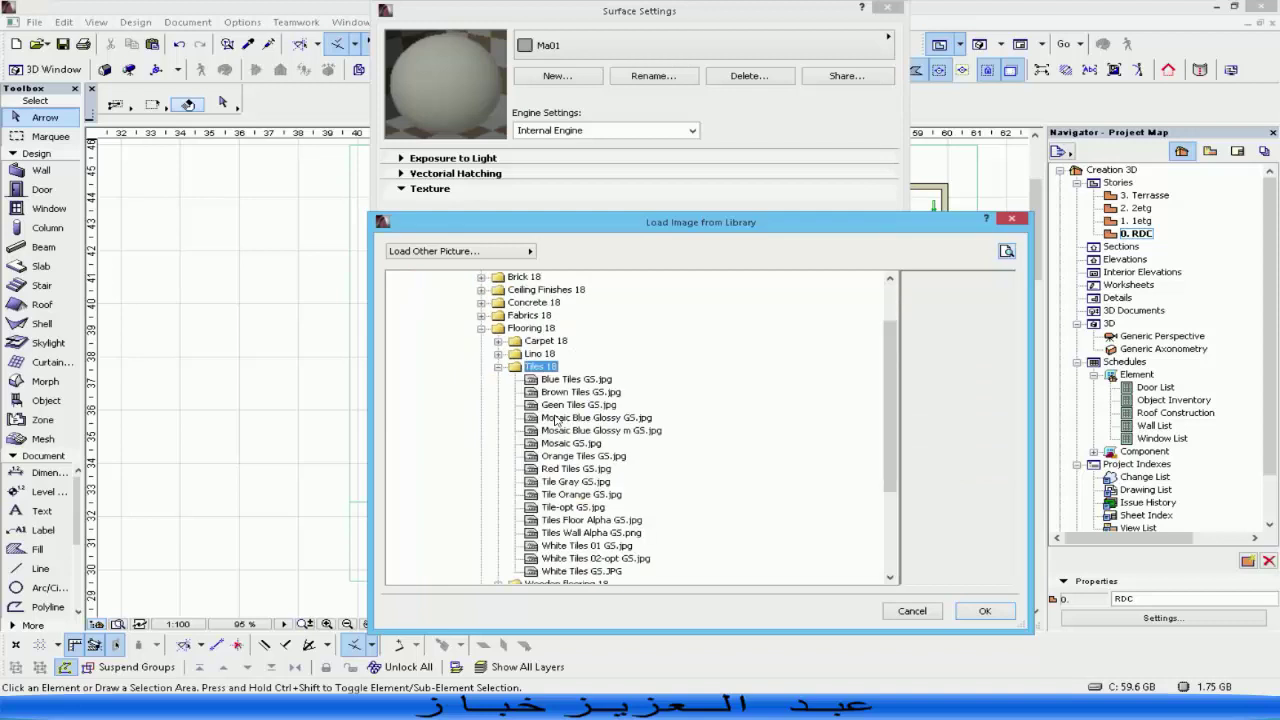
key(Down)
key(Down)
key(Down)
key(Down)
key(Down)
key(Down)
key(Down)
key(Down)
key(Down)
key(Down)
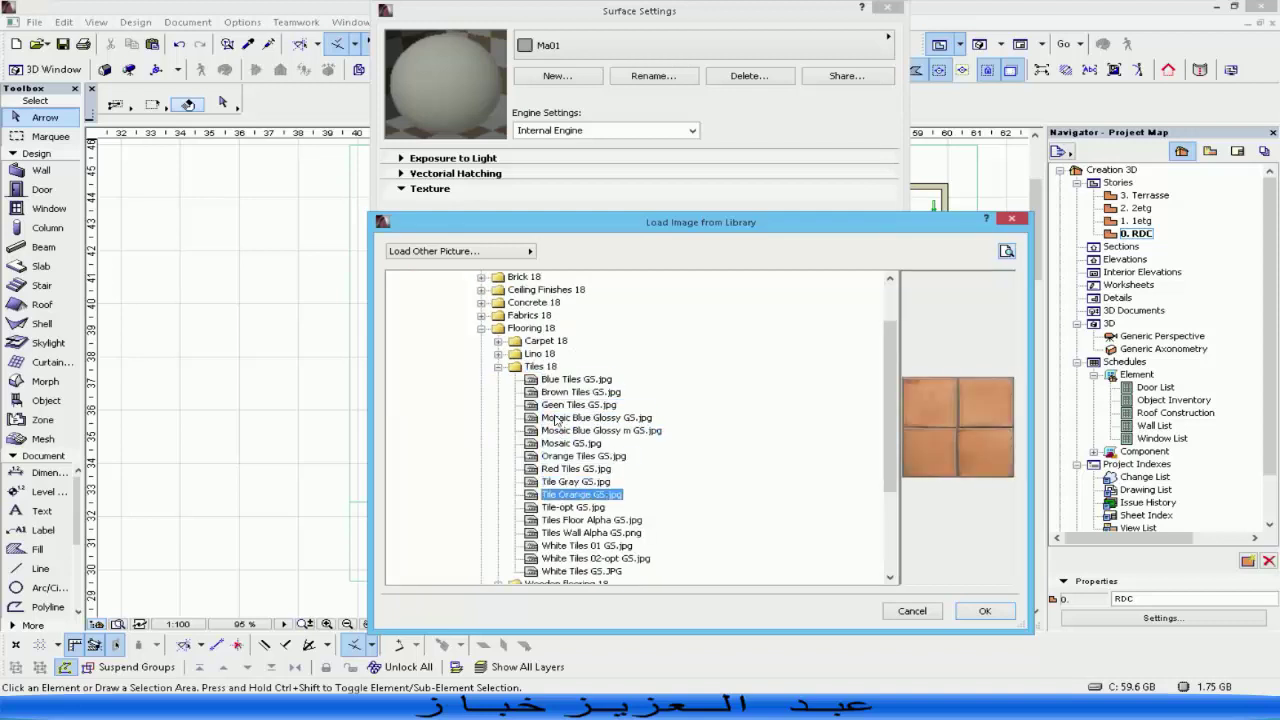
key(Up)
key(Up)
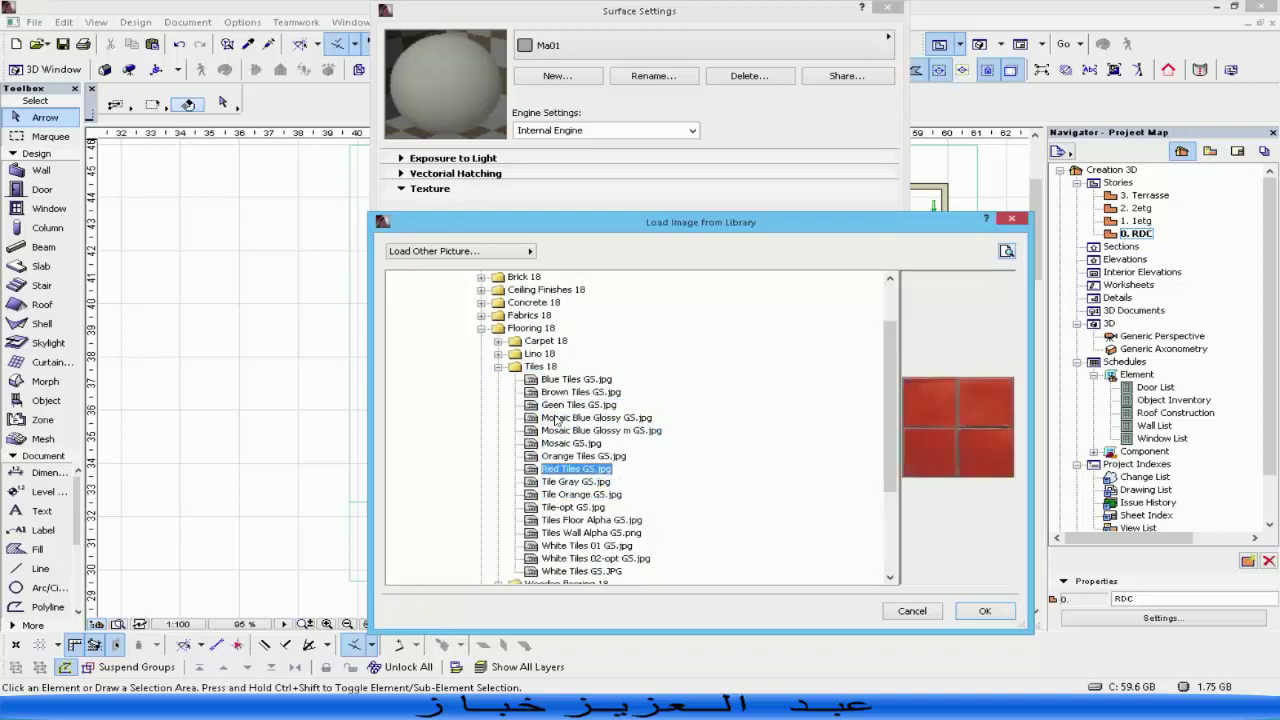
click(980, 608)
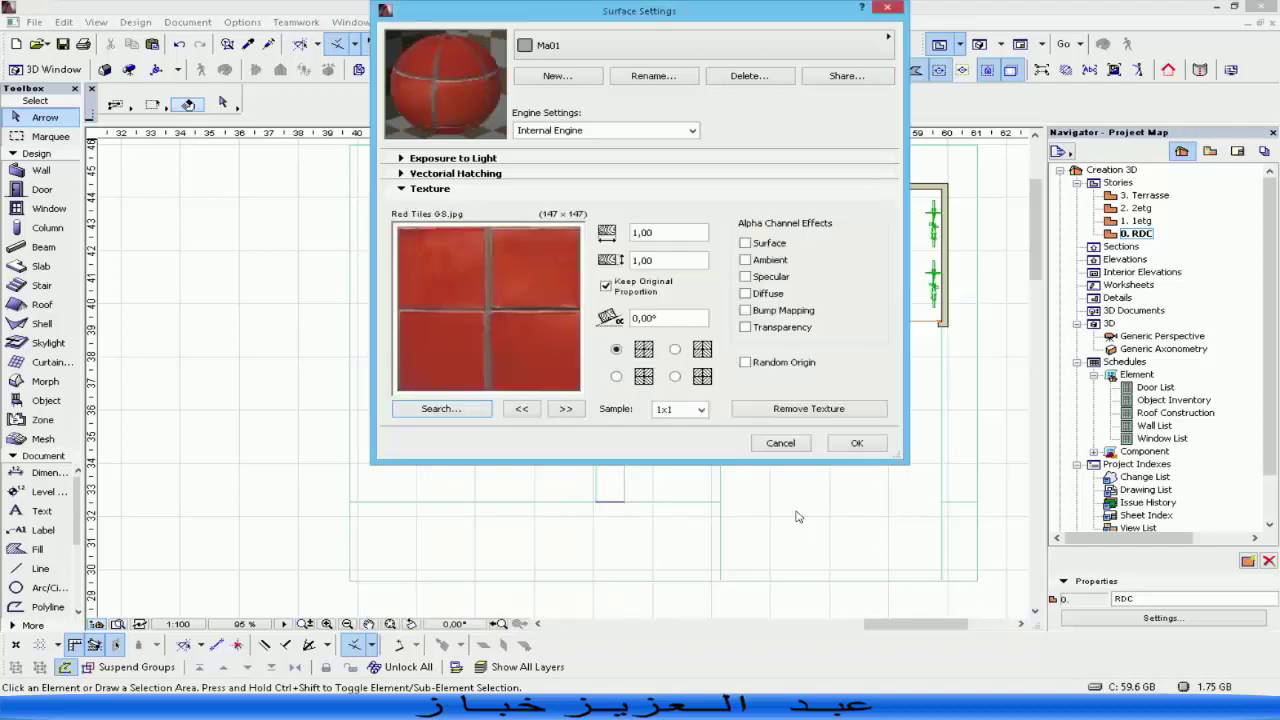
click(855, 443)
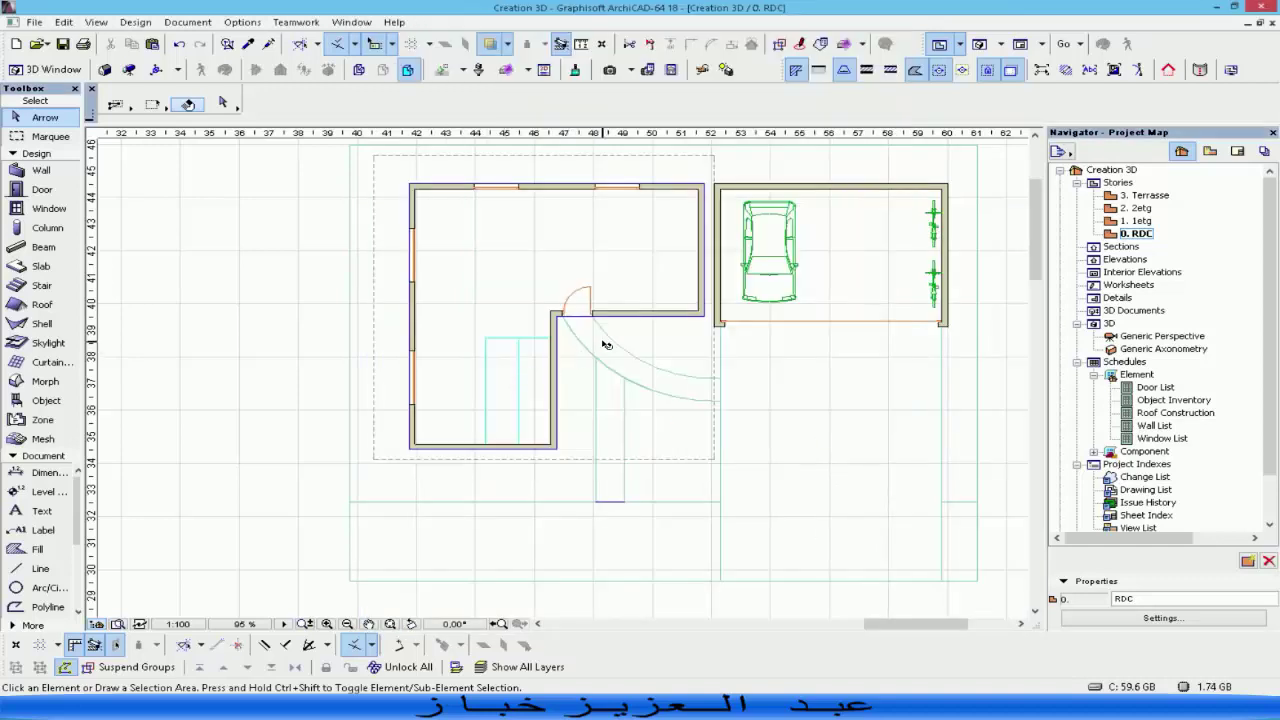
Override the top surface of the two grouped walkway slabs with Ma01 and display the model in 3D.
click(607, 418)
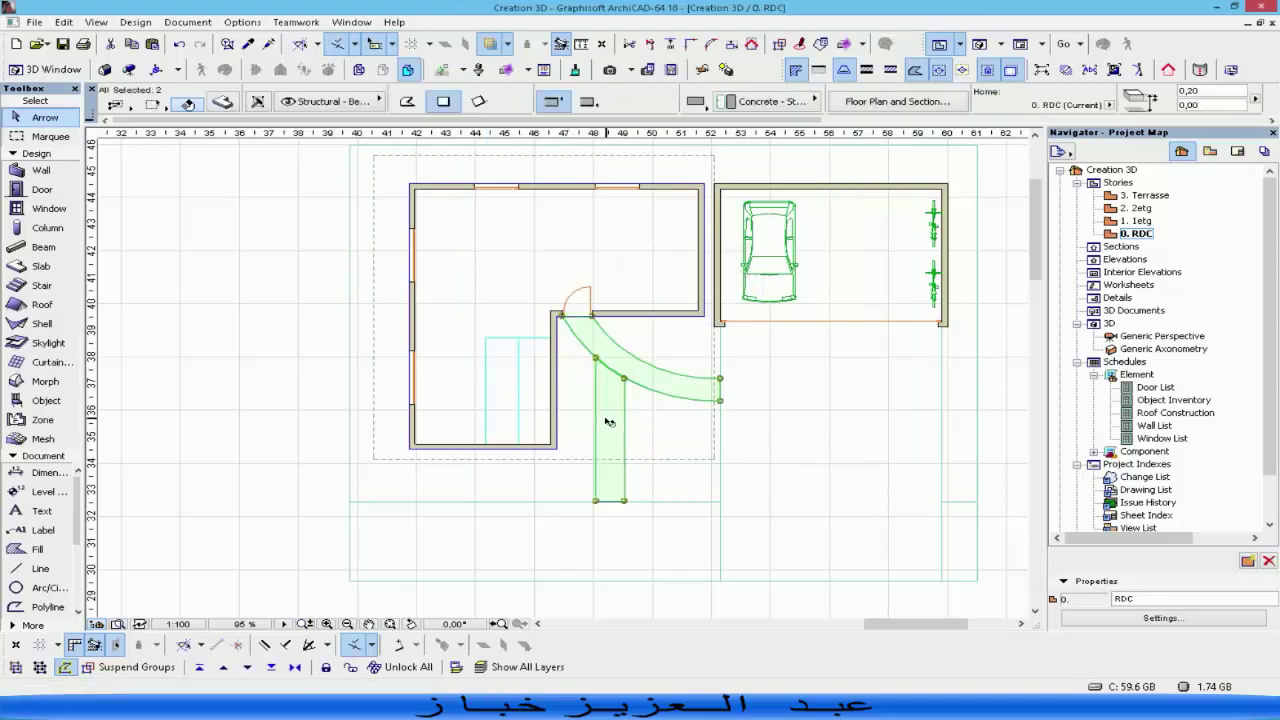
click(226, 104)
click(575, 448)
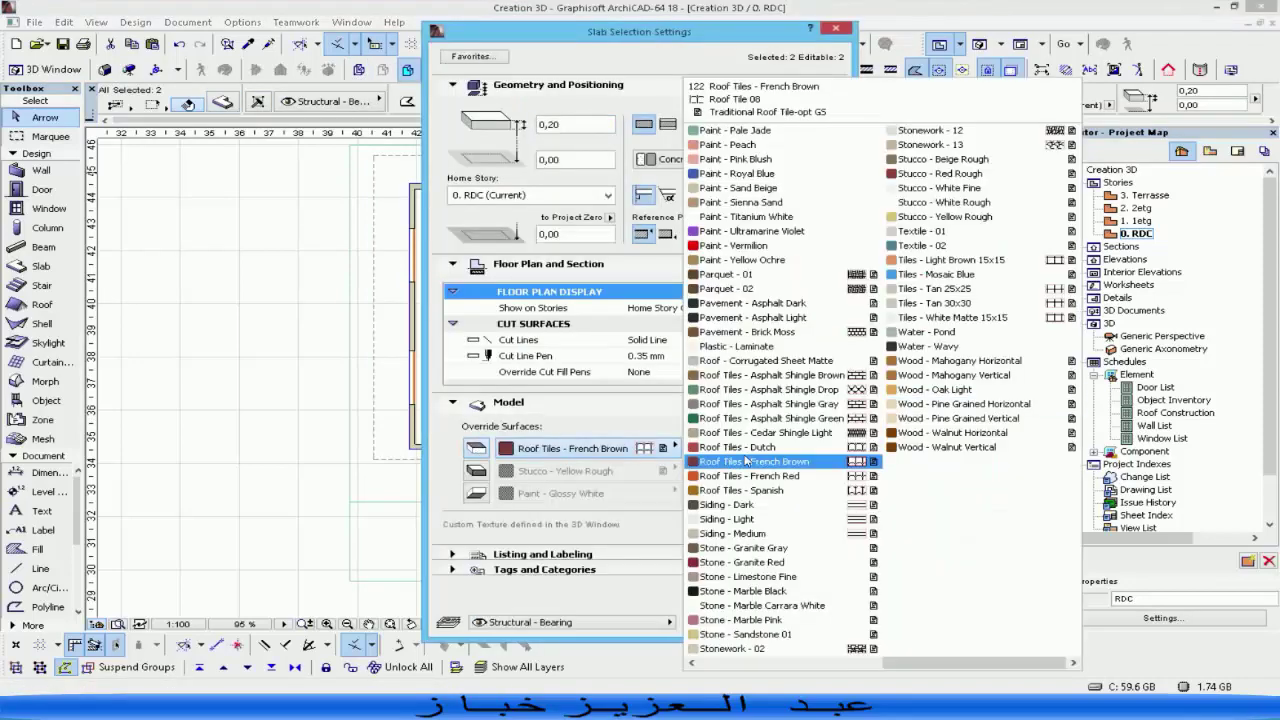
scroll(744, 445, up, 2)
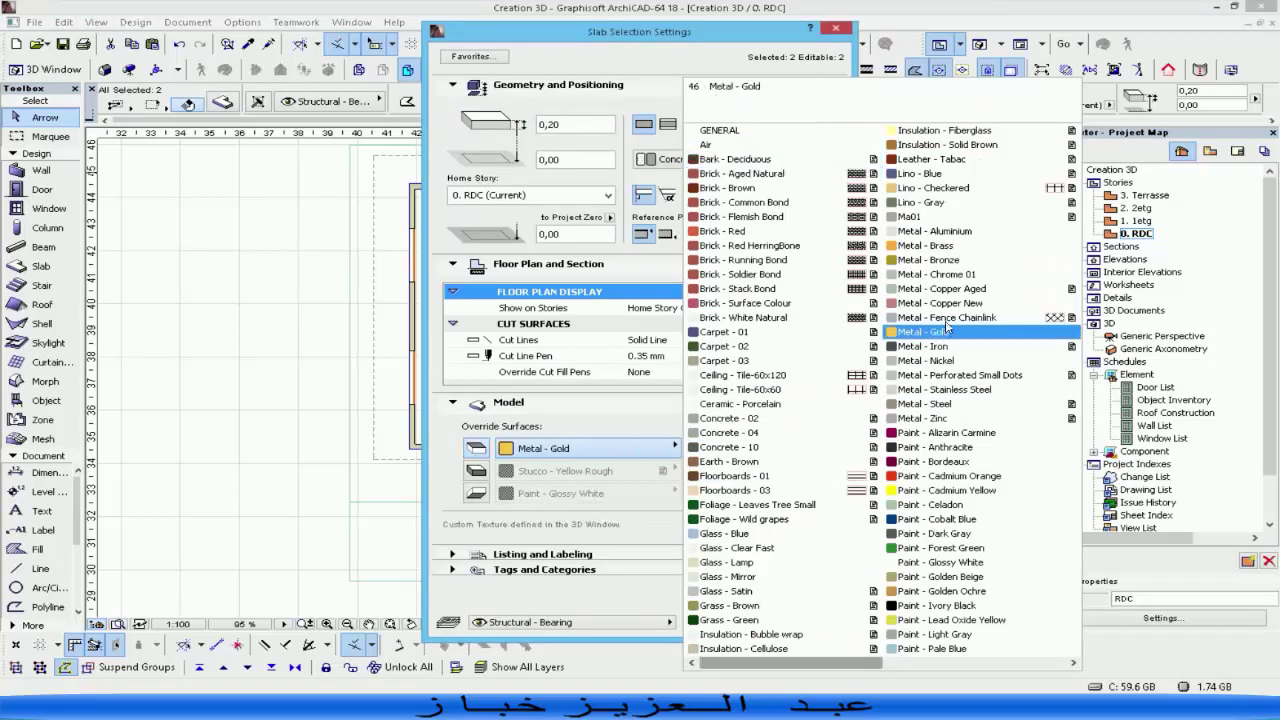
click(907, 218)
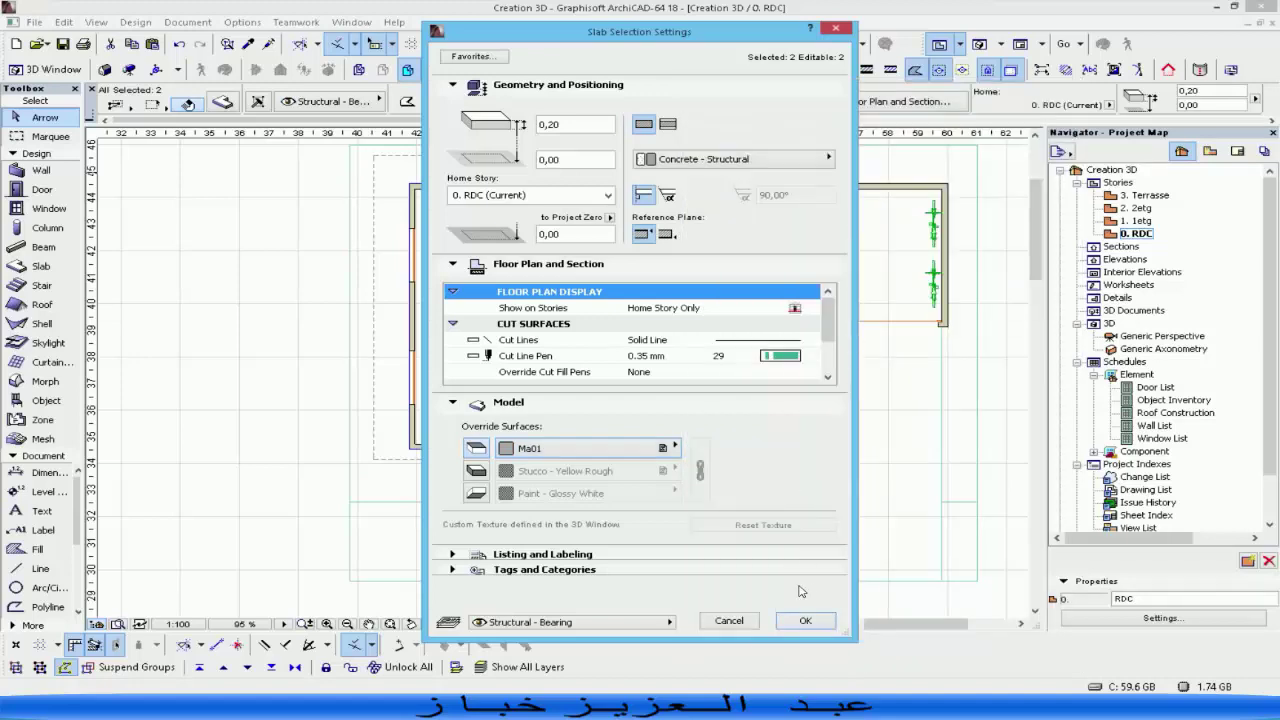
click(808, 622)
click(994, 341)
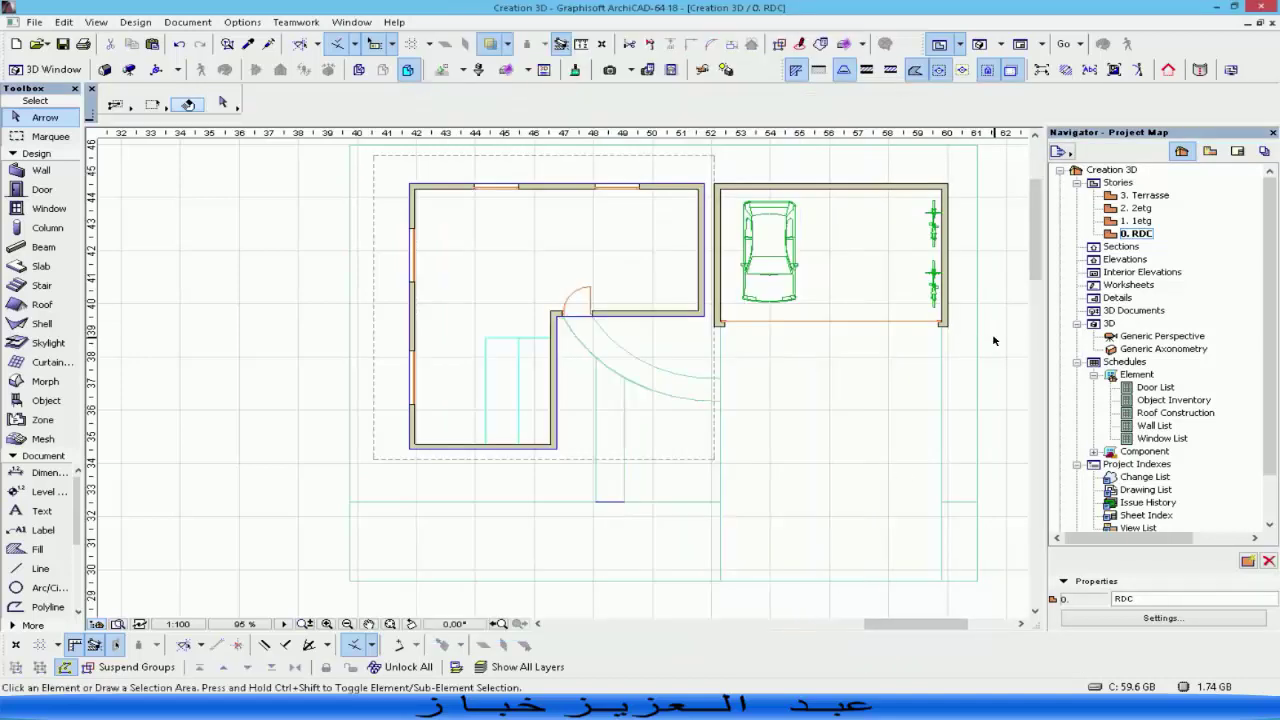
key(F3)
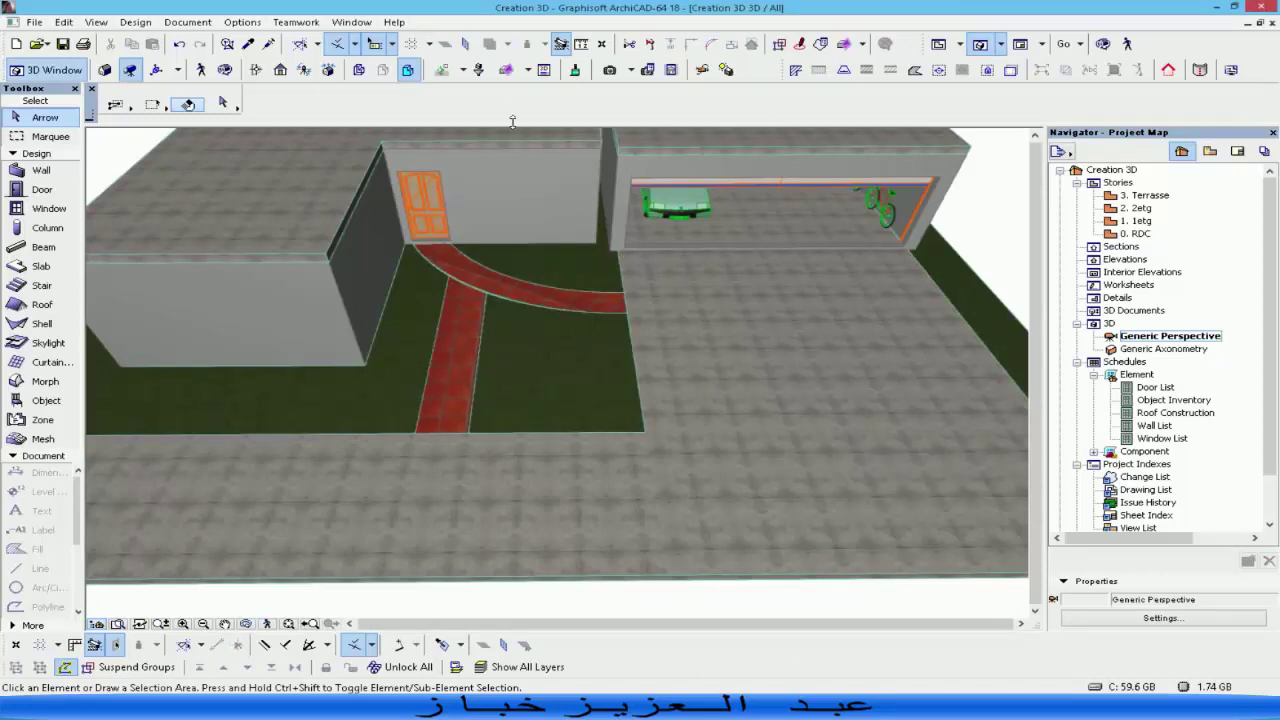
Set the texture size of surface Ma01 to 0,50 by 0,50, keeping the original proportion.
click(586, 78)
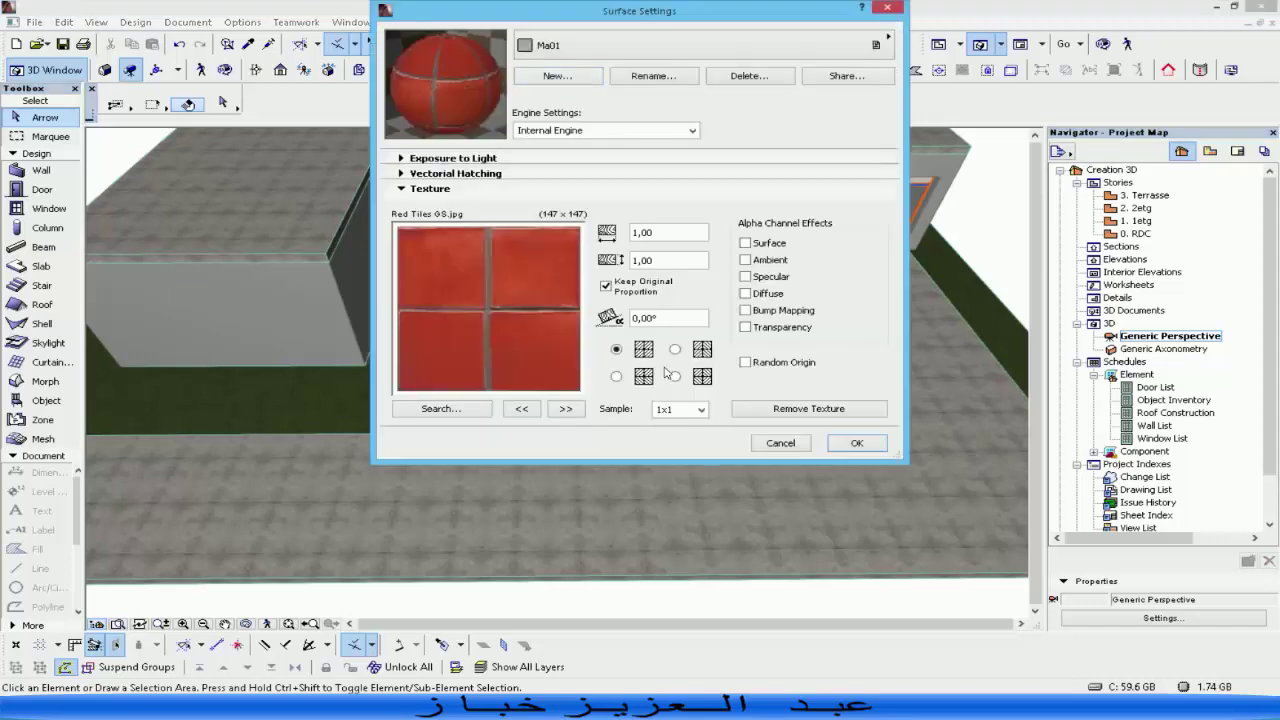
double_click(641, 232)
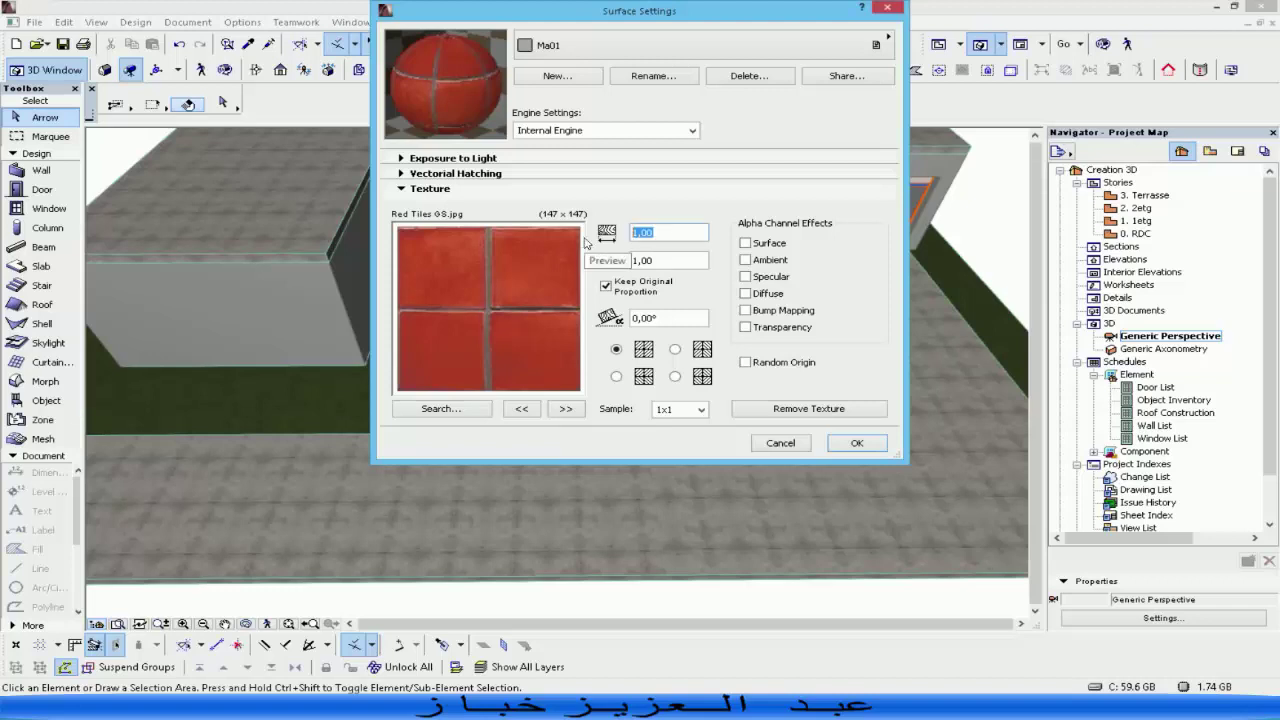
text(,5)
click(666, 260)
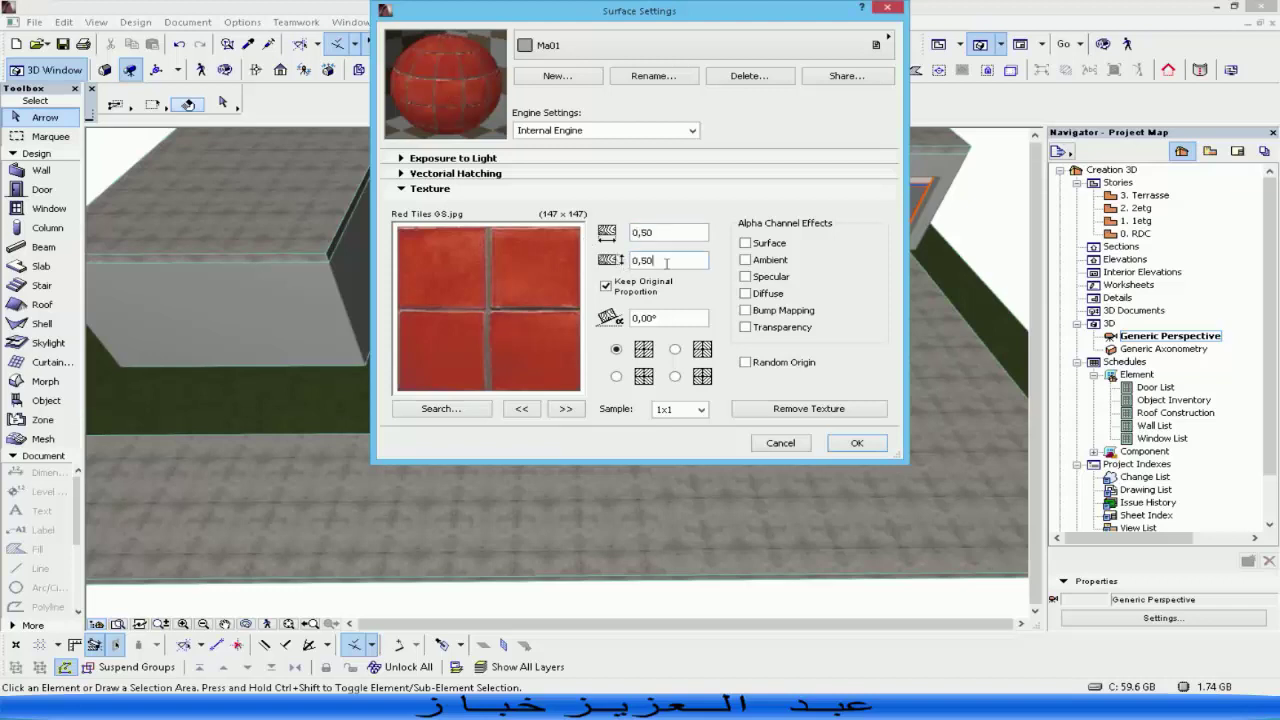
click(841, 447)
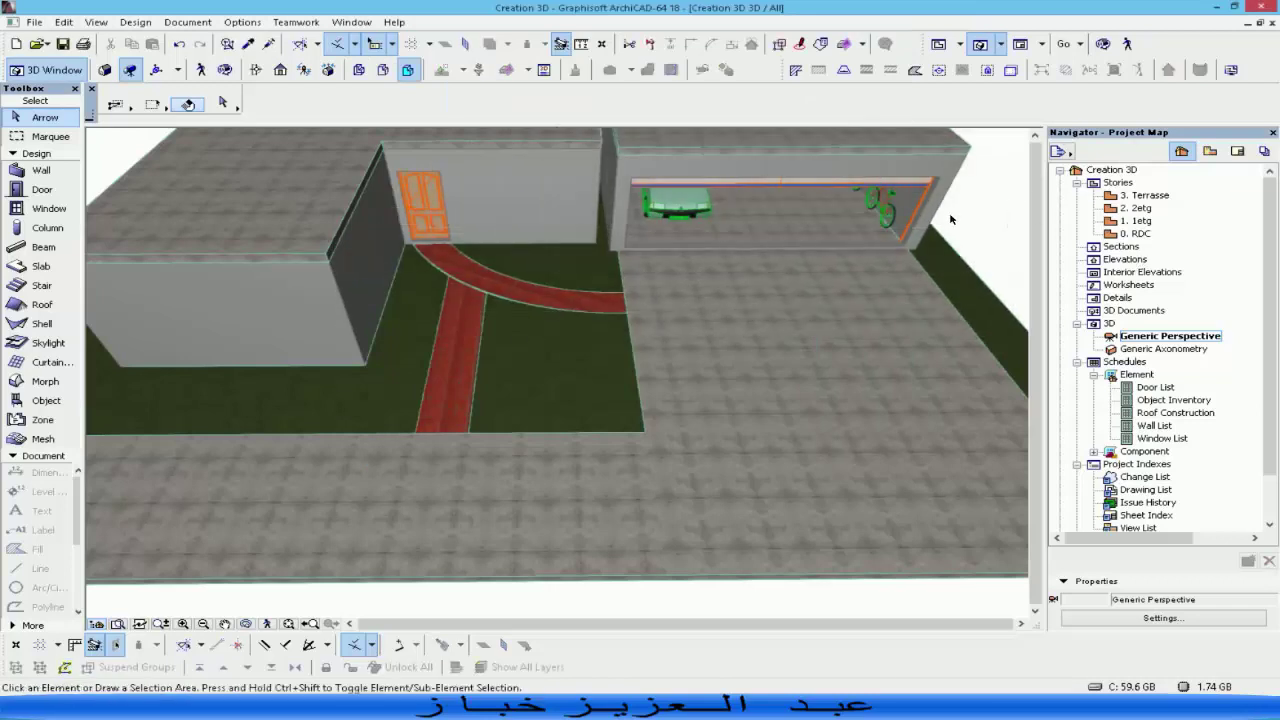
Reopen the image library for Ma01's texture and preview the orange, wall and white tile images in Tiles 18.
click(577, 70)
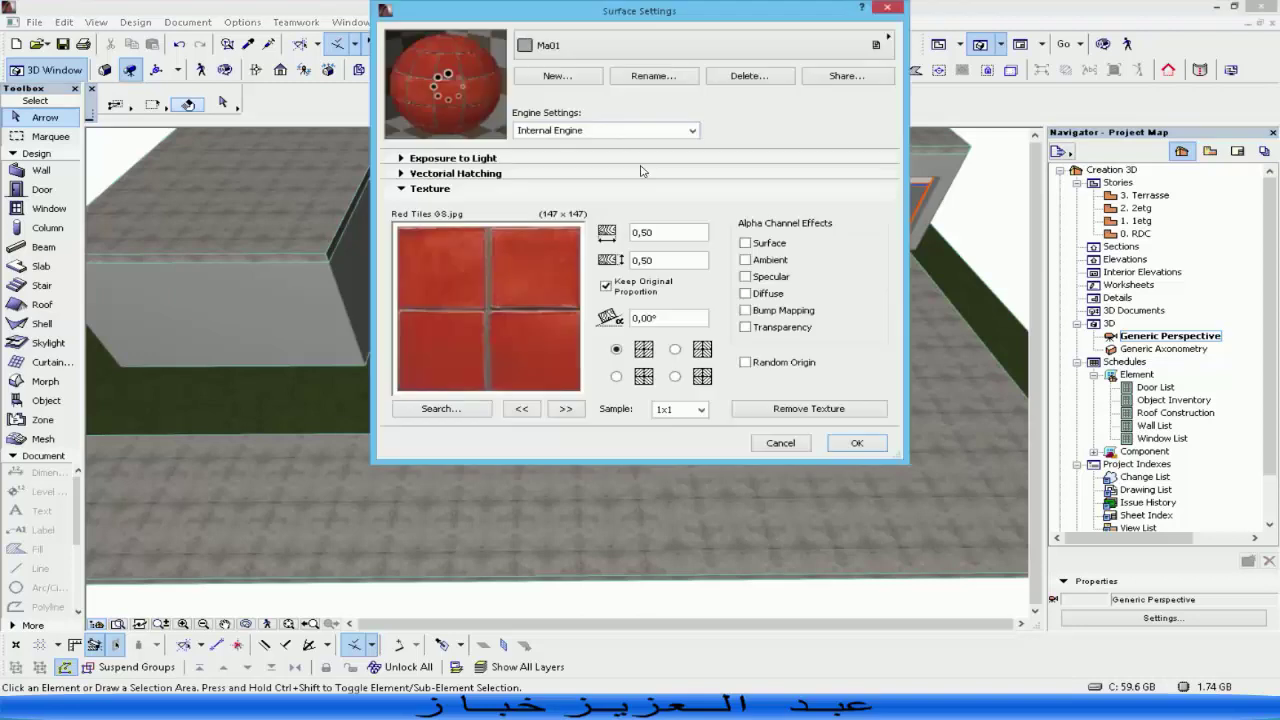
click(452, 409)
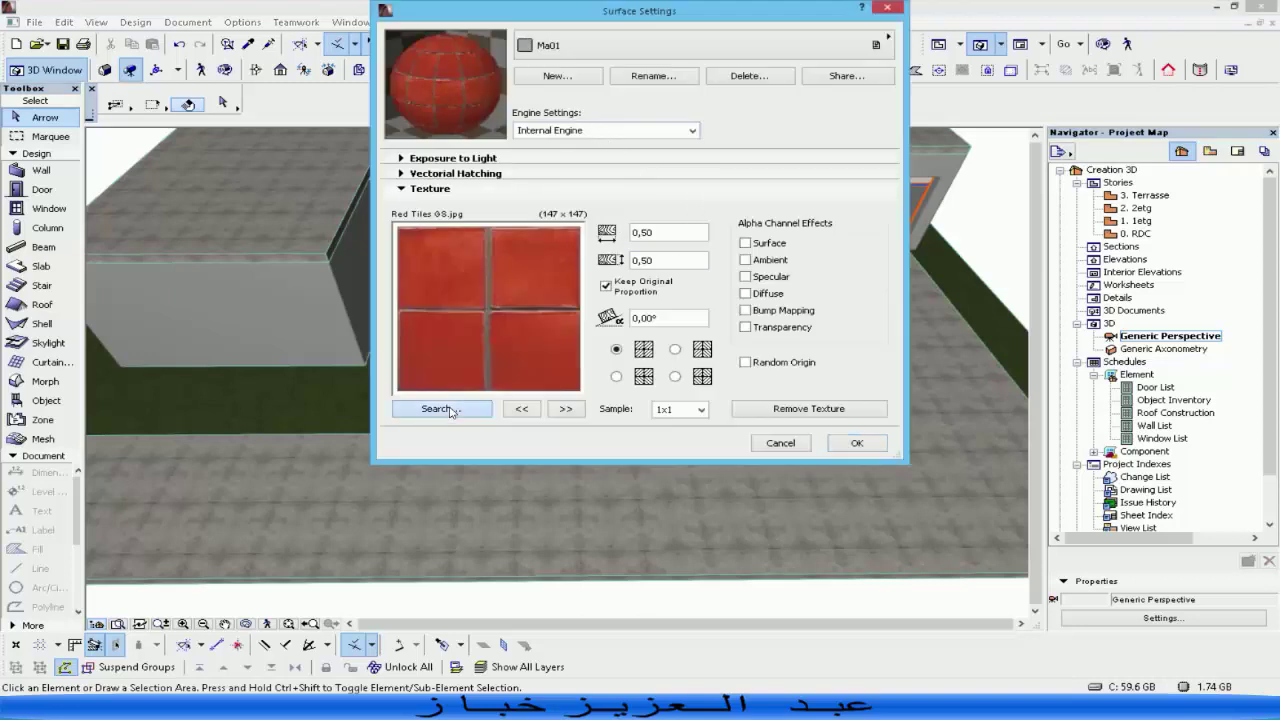
click(590, 417)
click(582, 430)
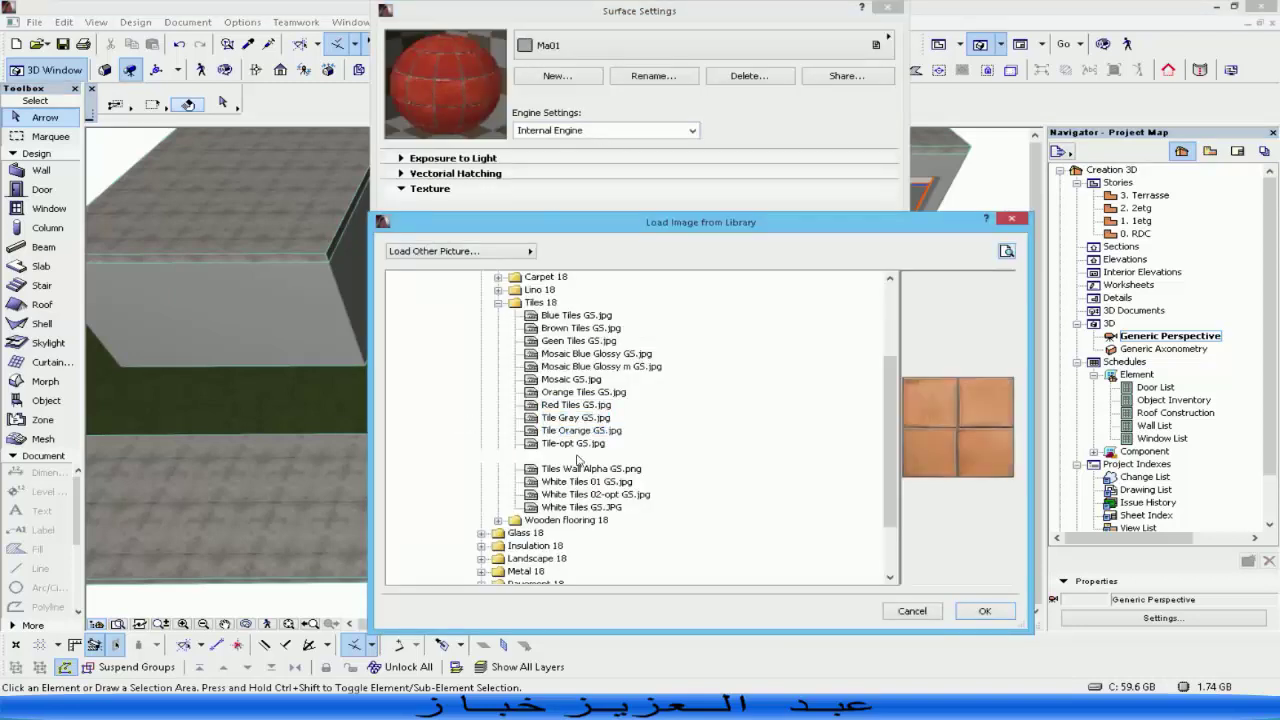
click(582, 468)
click(578, 494)
click(578, 508)
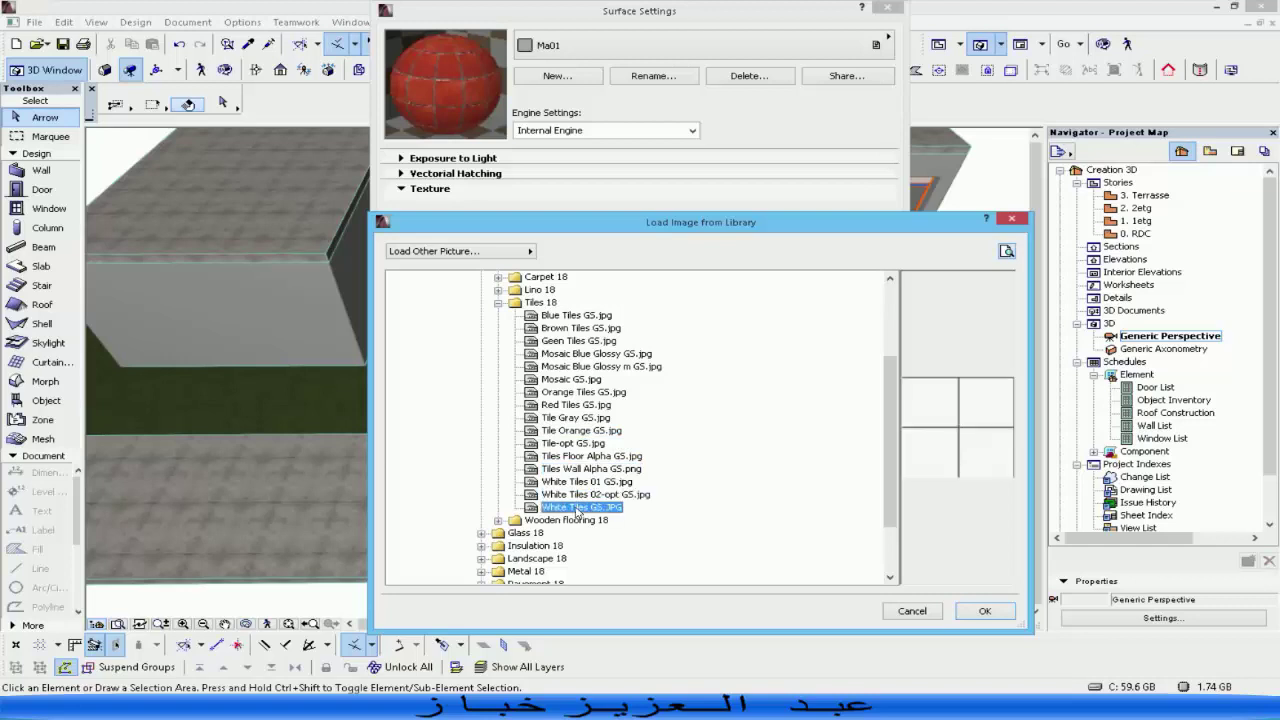
Preview the parquet images in Wooden Flooring 18 and collapse the Flooring 18 folder.
click(498, 302)
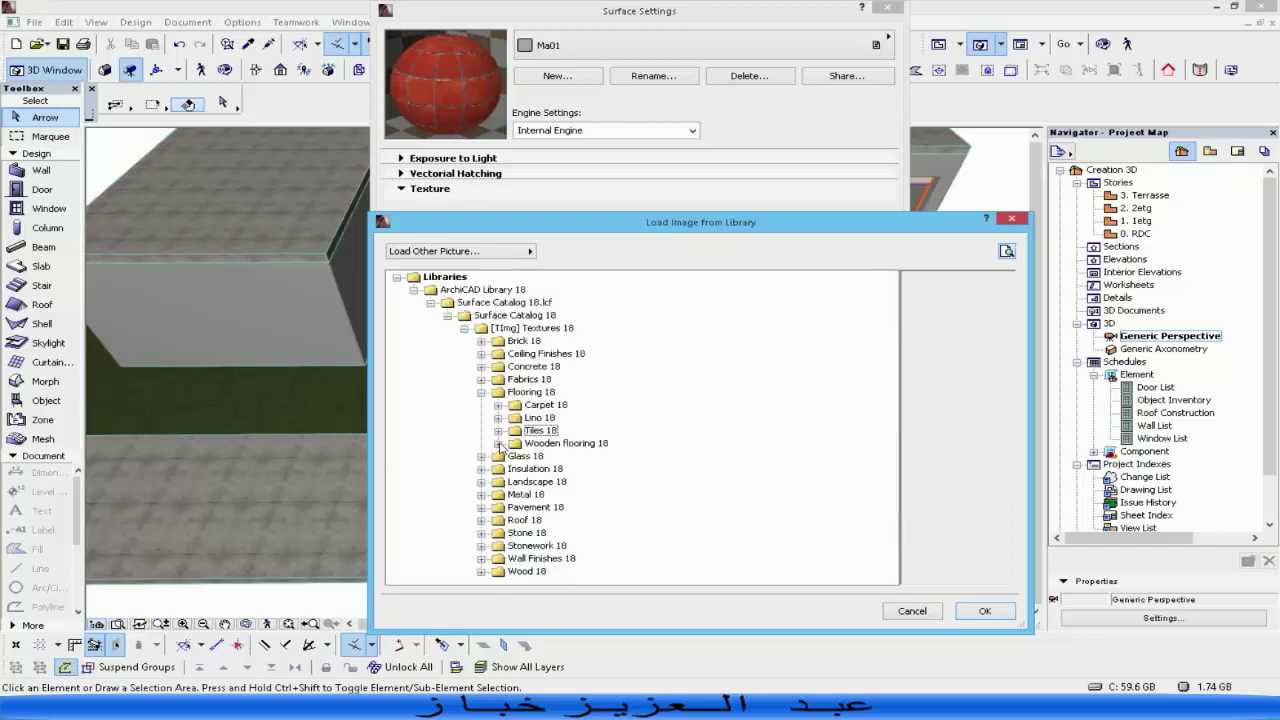
click(498, 449)
click(565, 340)
click(565, 379)
click(567, 443)
click(567, 494)
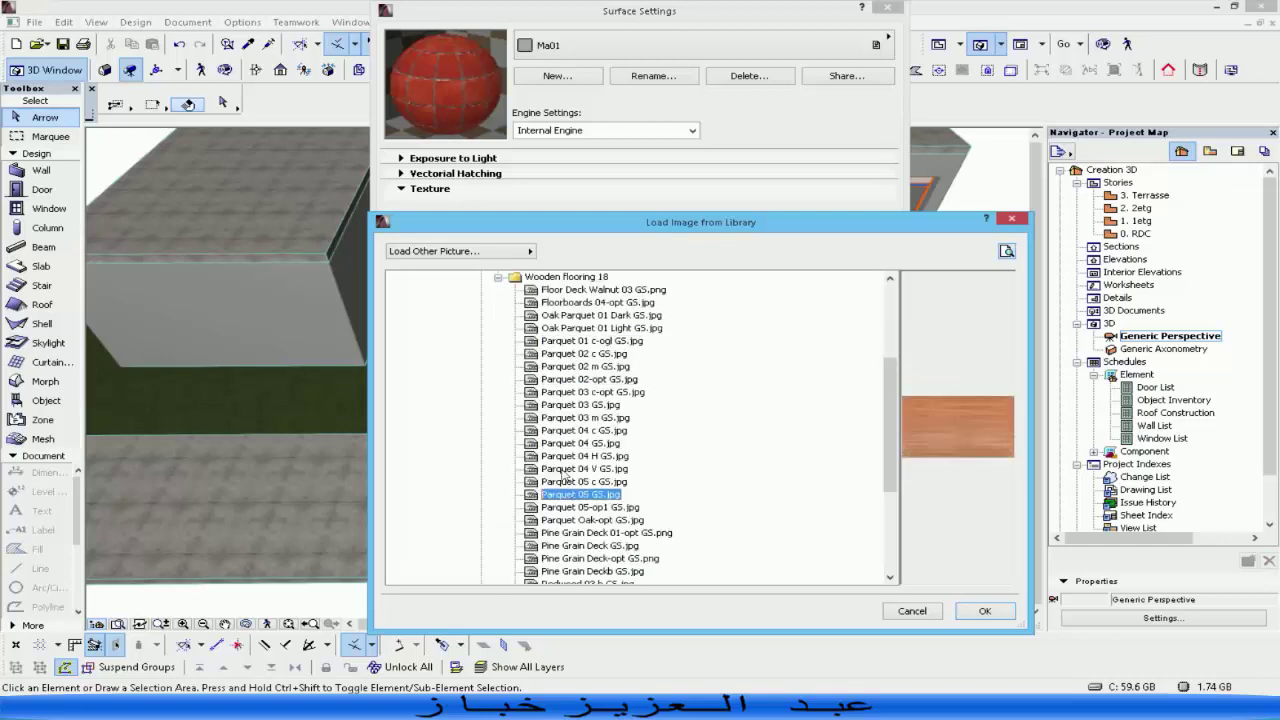
click(497, 277)
click(481, 392)
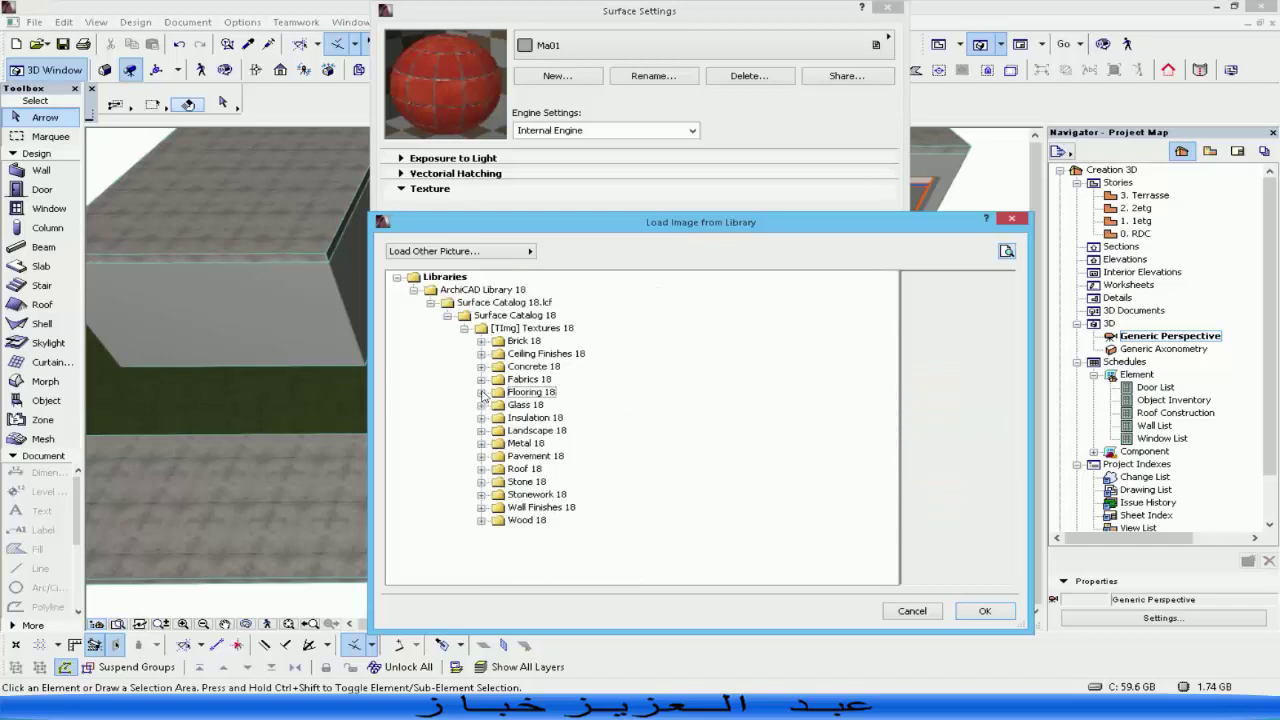
Look briefly into Fabrics 18 and preview the brick images in the Brick 18 folder.
click(481, 380)
click(481, 380)
click(481, 341)
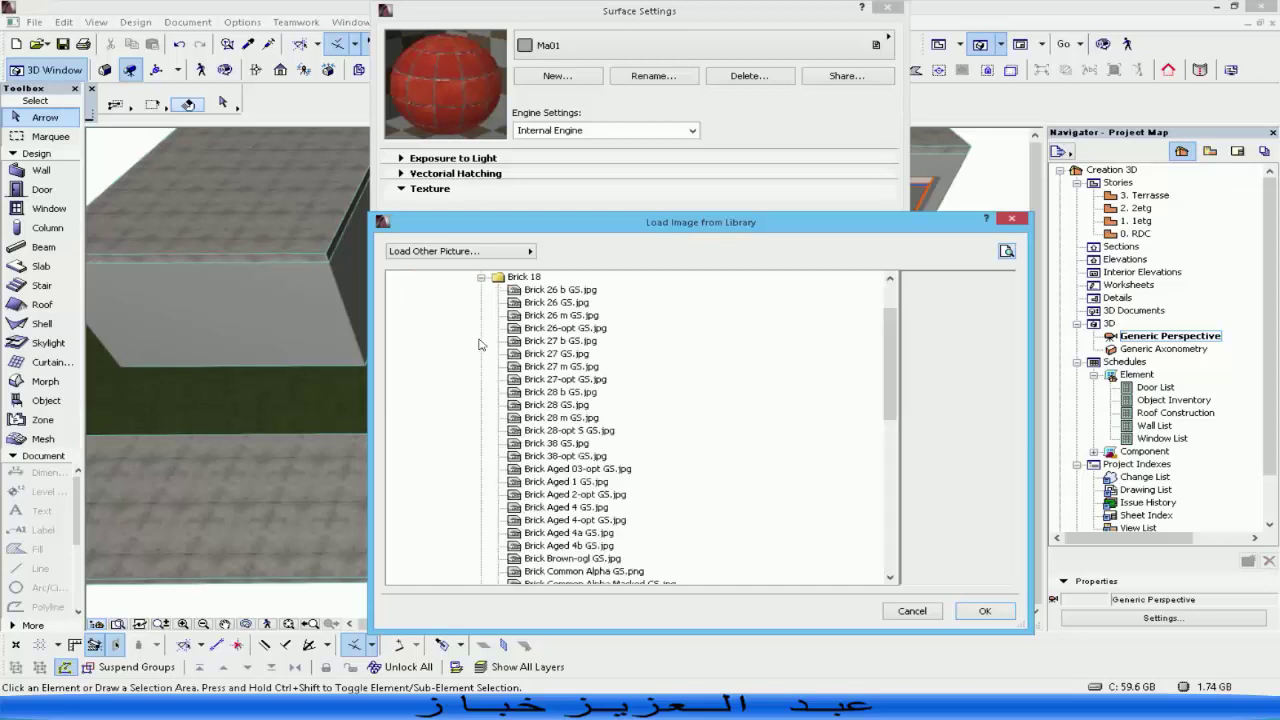
click(520, 316)
click(522, 341)
click(548, 380)
click(546, 405)
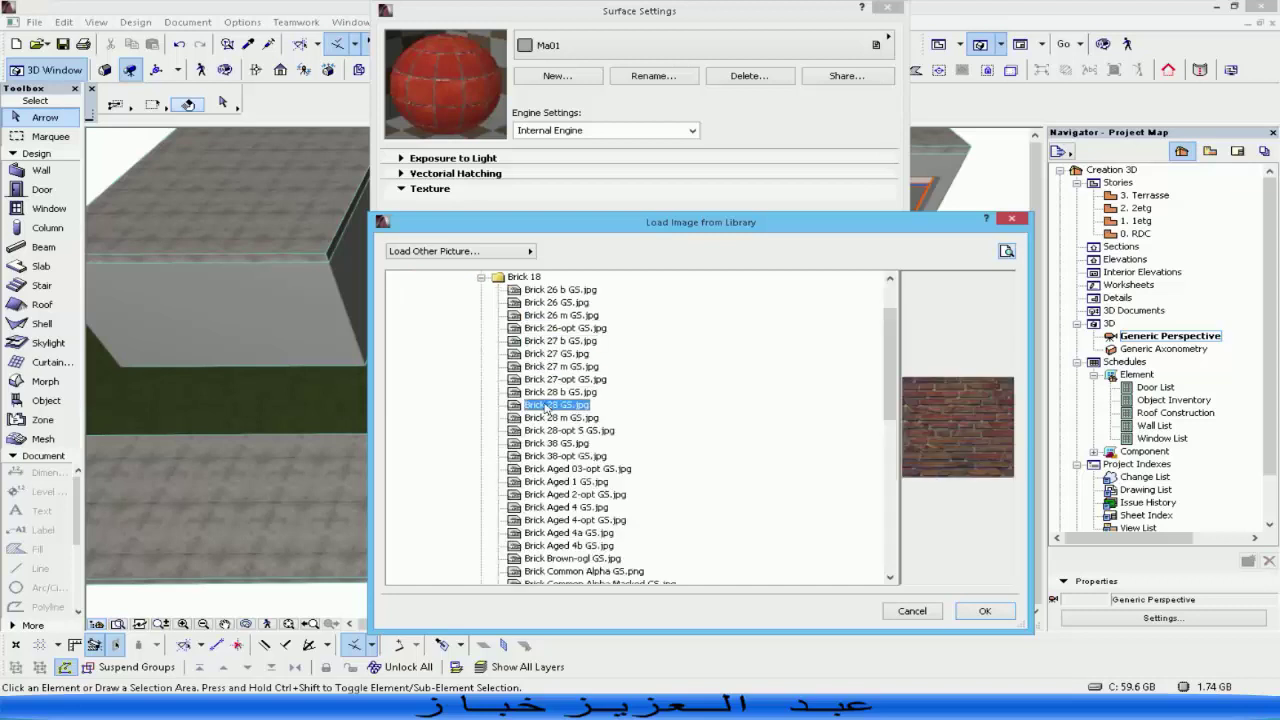
key(Down)
key(Down)
key(Down)
key(Down)
key(Down)
key(Down)
key(Down)
key(Down)
key(Down)
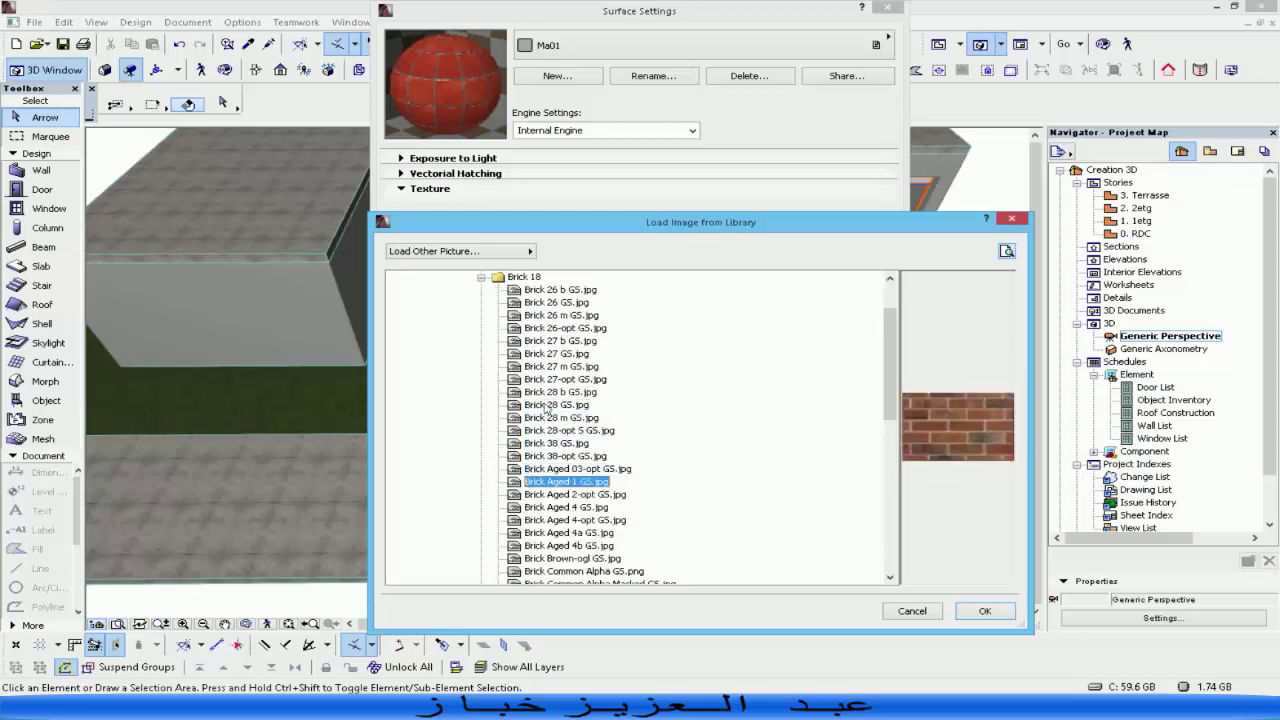
key(Down)
key(Down)
key(Down)
key(Down)
scroll(546, 406, up, 2)
click(534, 357)
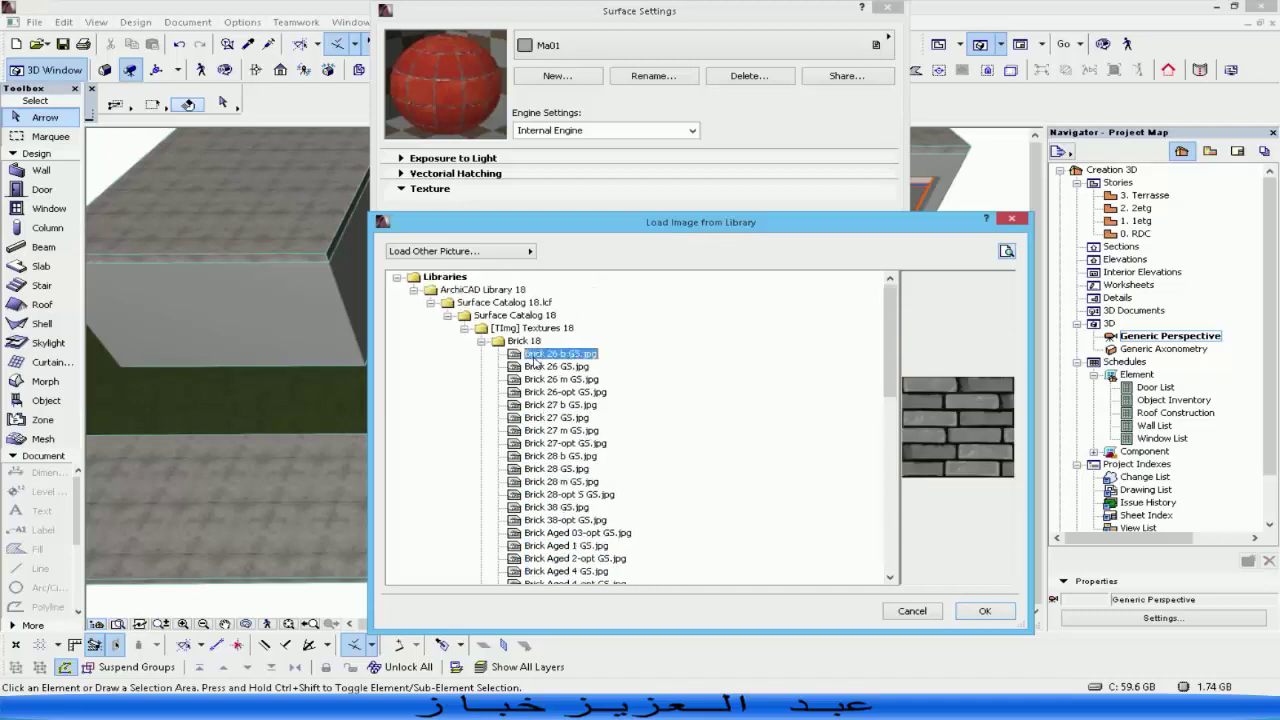
click(535, 369)
click(537, 380)
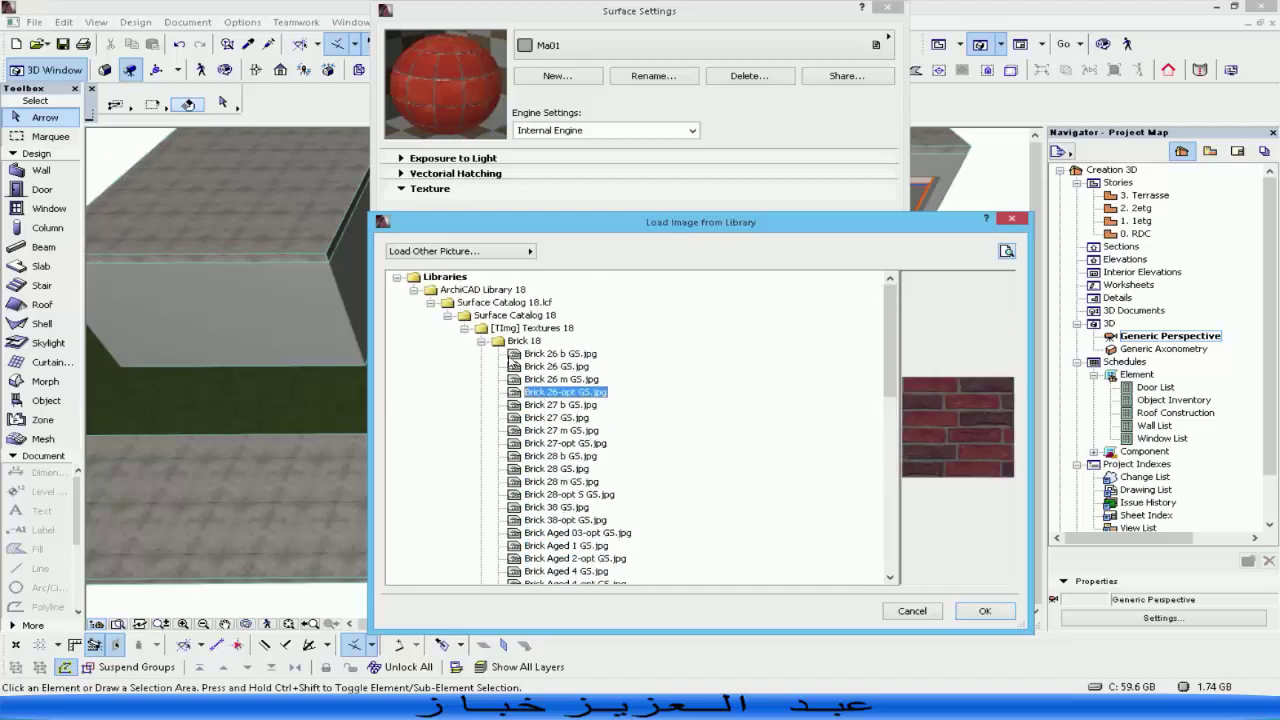
click(482, 342)
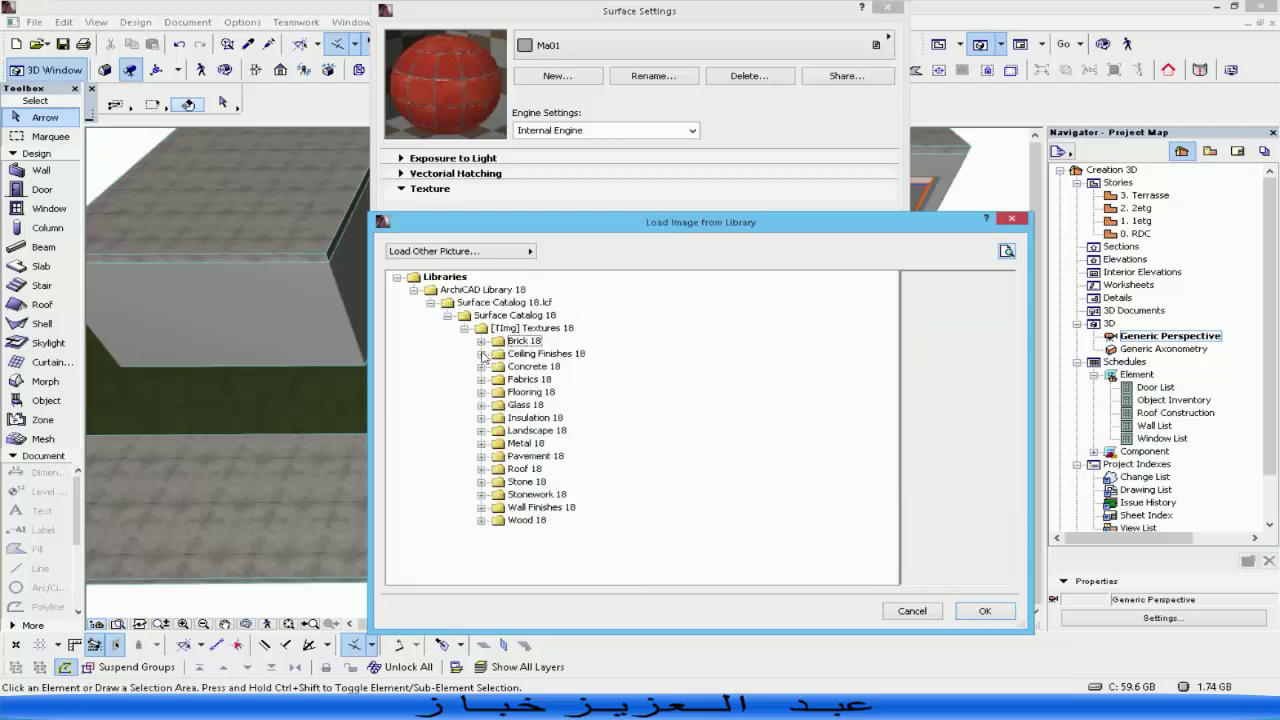
Examine the gypsum and wooden ceiling images under Ceiling Finishes 18.
click(482, 355)
click(522, 366)
double_click(510, 367)
click(558, 355)
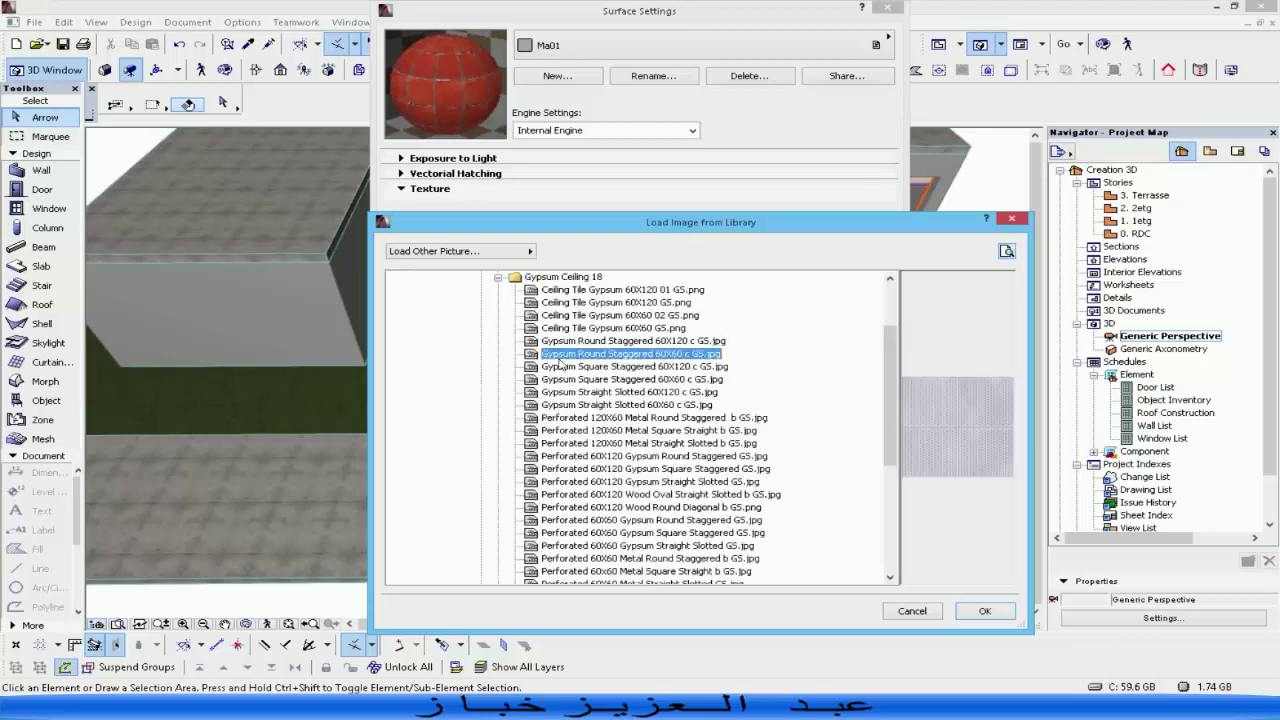
key(Down)
key(Down)
key(Down)
key(Down)
key(Down)
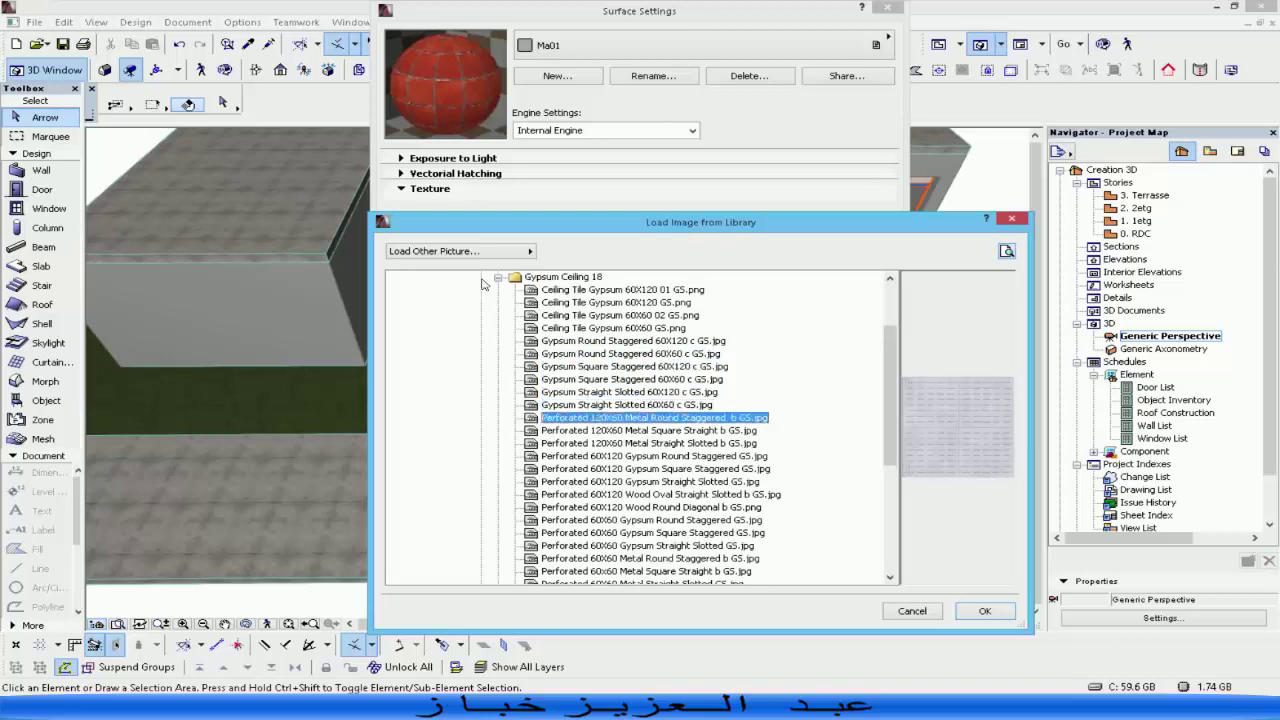
click(498, 277)
click(498, 392)
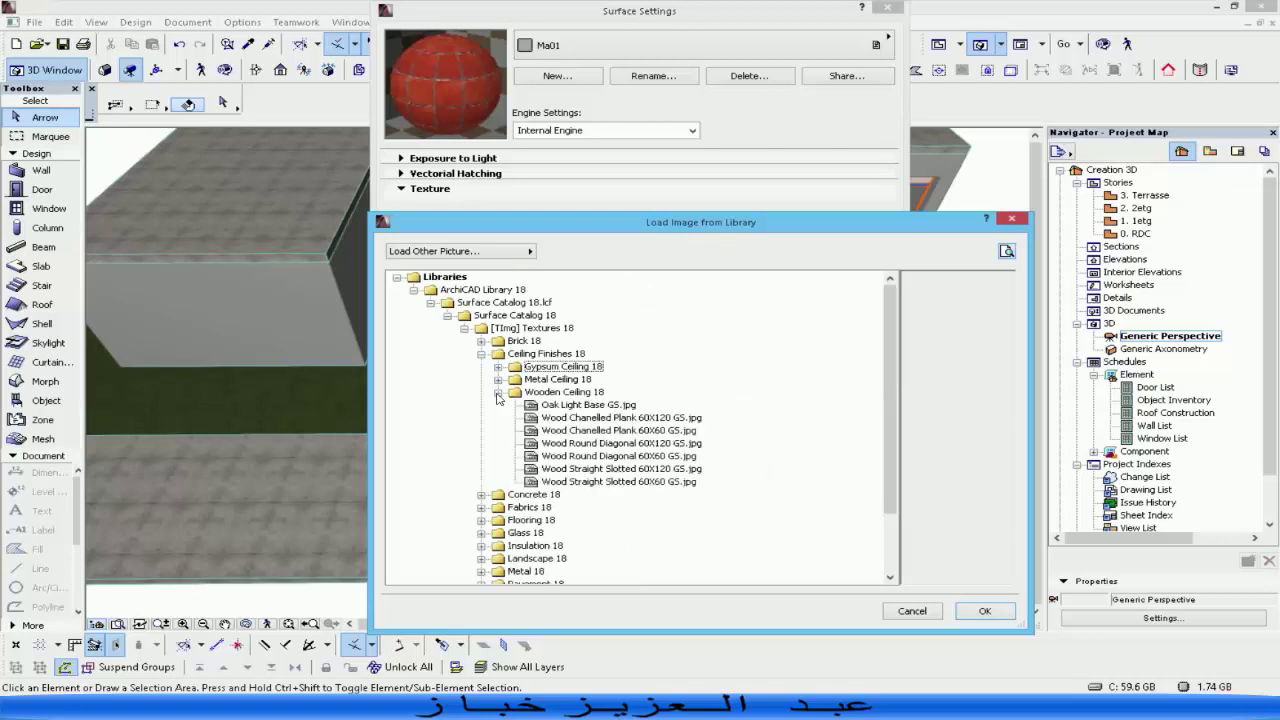
click(498, 392)
click(482, 354)
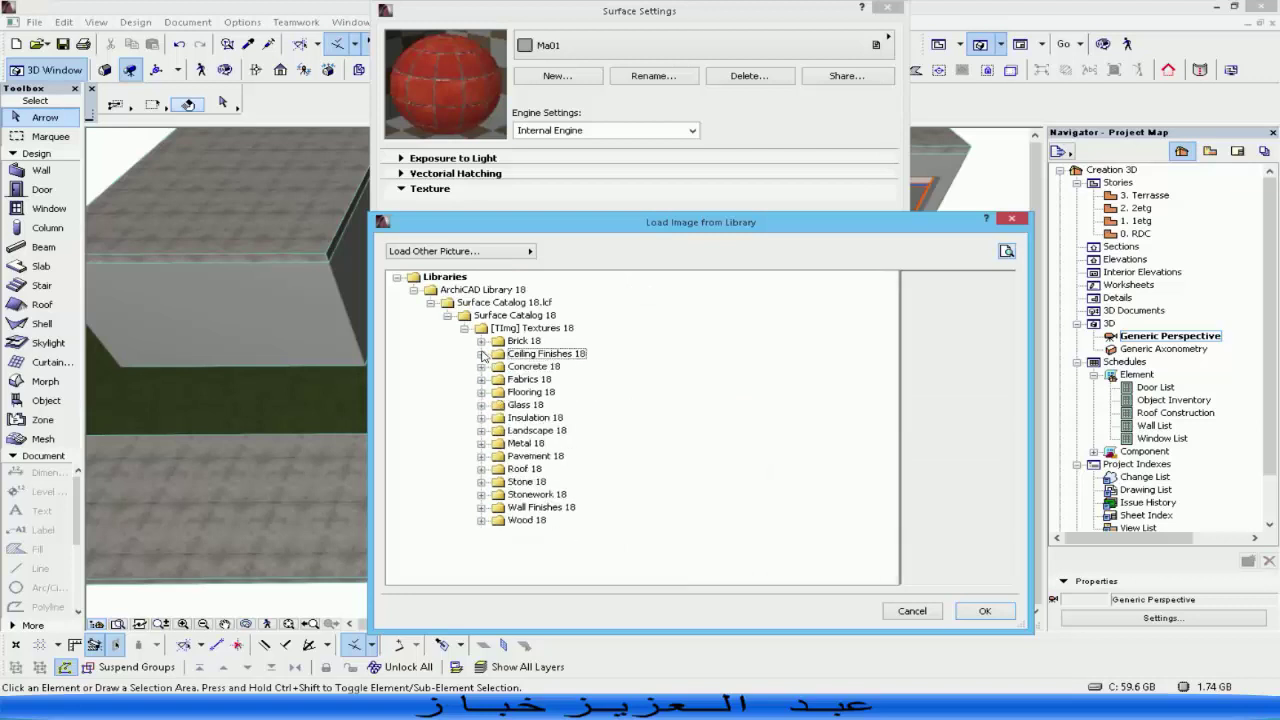
Apply the Archimats Pattern 15 GS.jpg image from the Pavement 18 folder as the texture of surface Ma01.
click(481, 456)
click(521, 298)
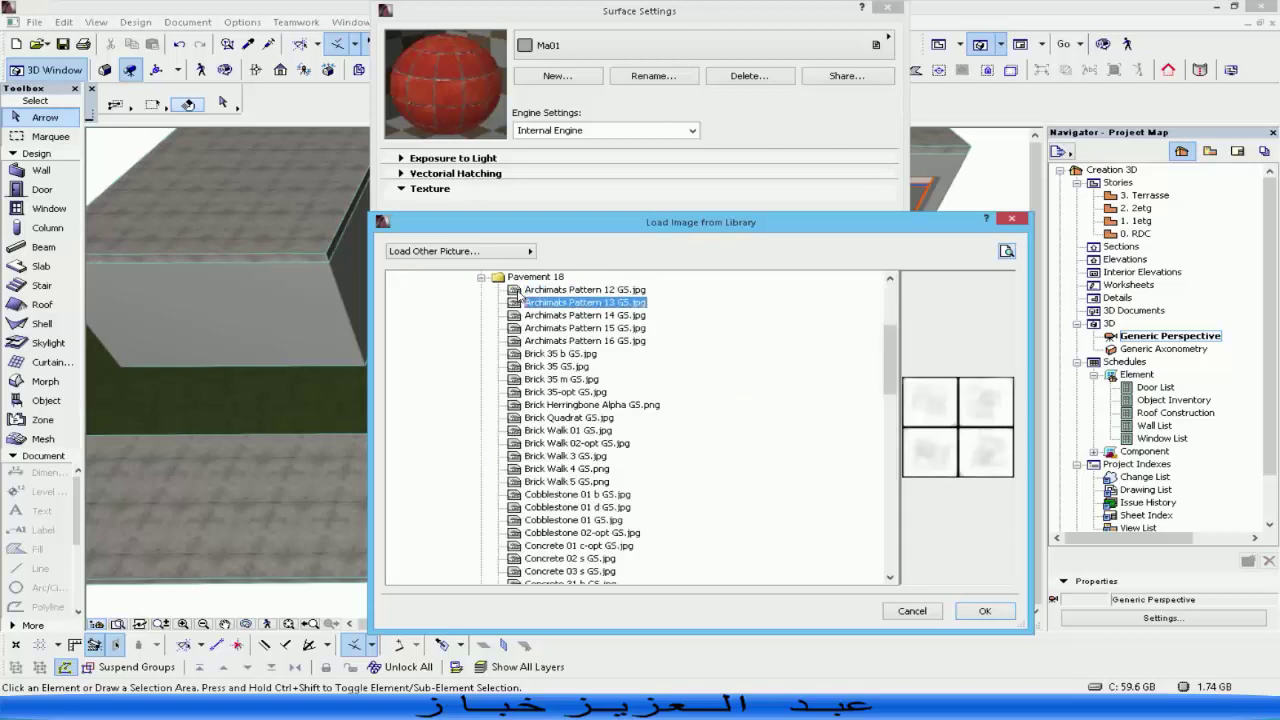
key(Down)
key(Down)
key(Down)
key(Up)
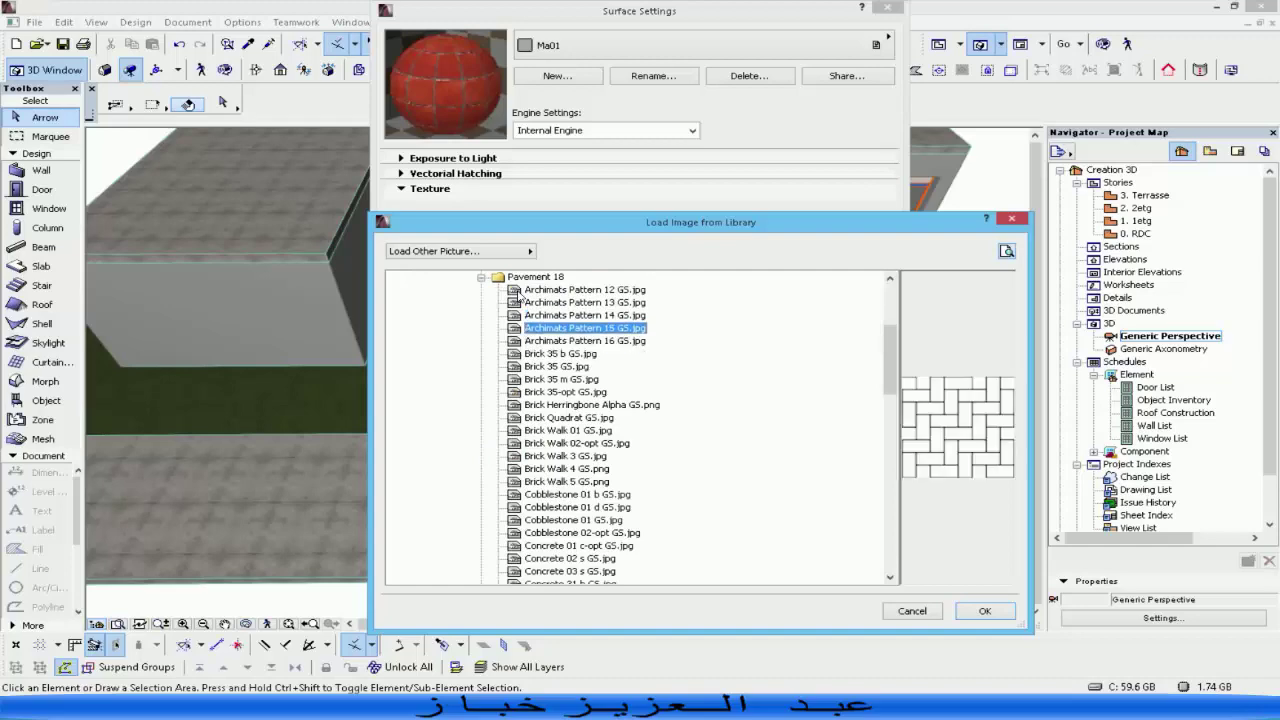
click(972, 612)
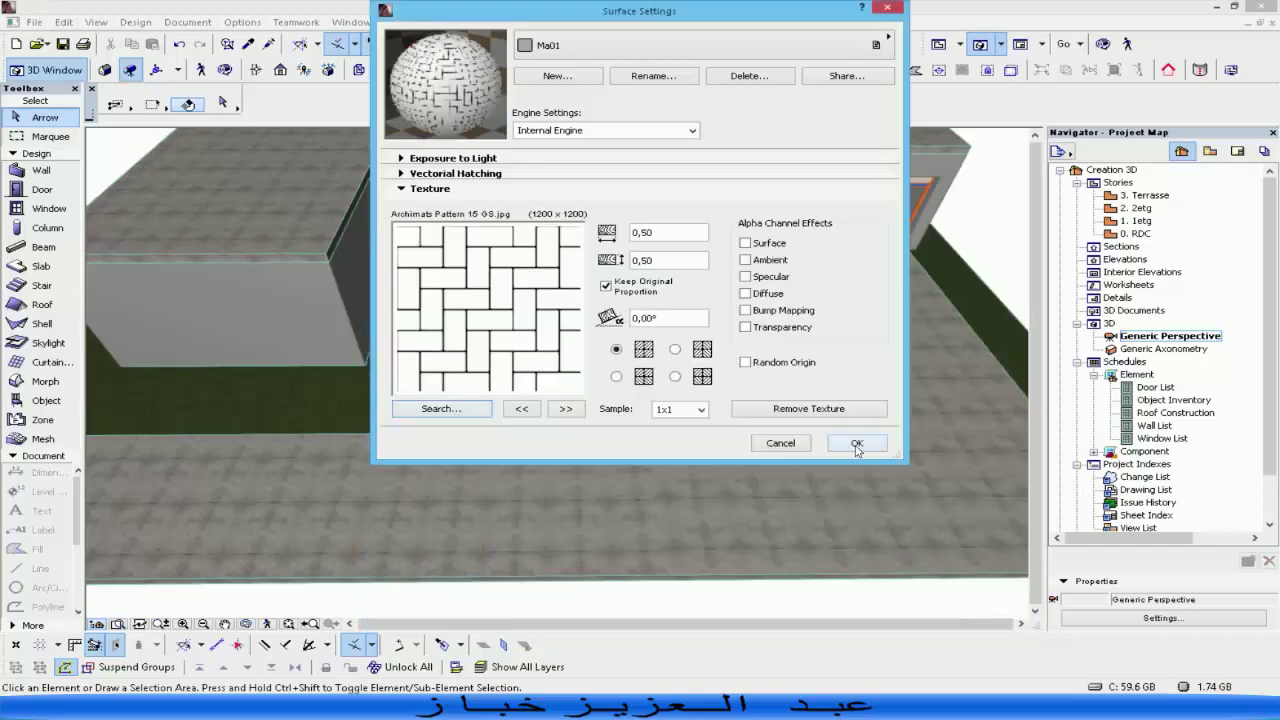
click(857, 443)
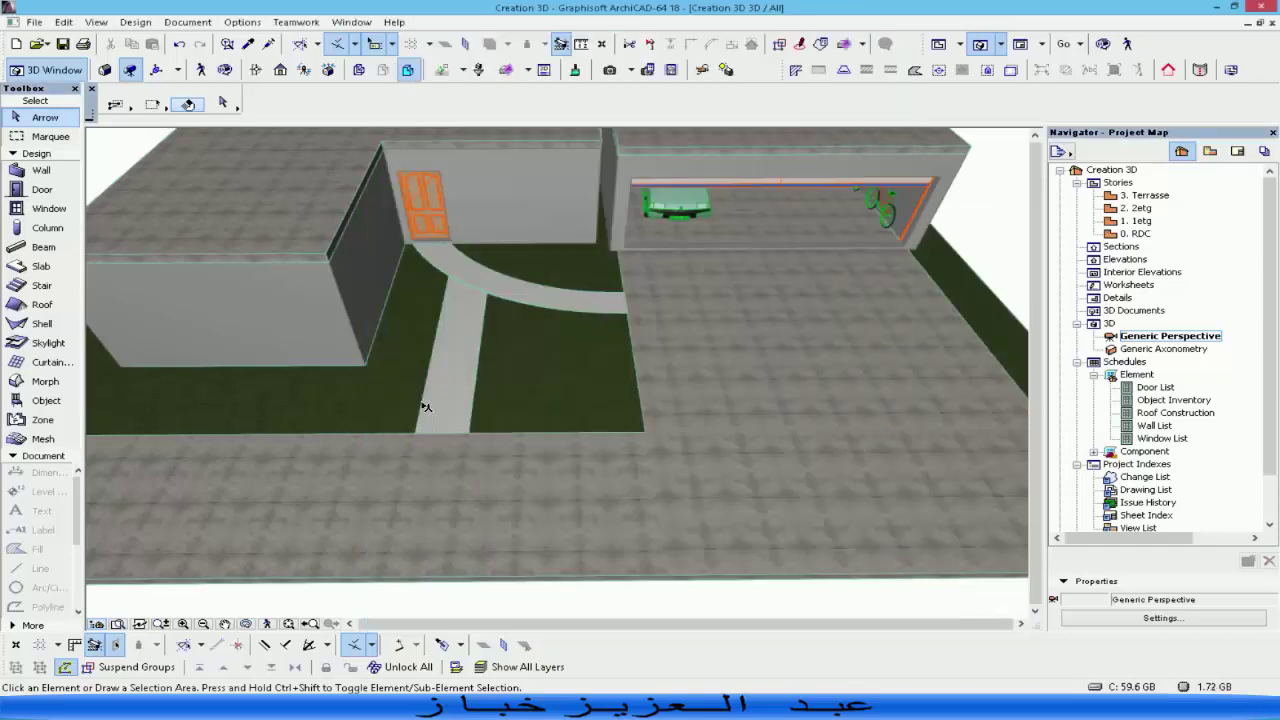
Set the Ma01 texture size to 1,00 by 1,00, keeping the original proportion.
scroll(457, 457, up, 5)
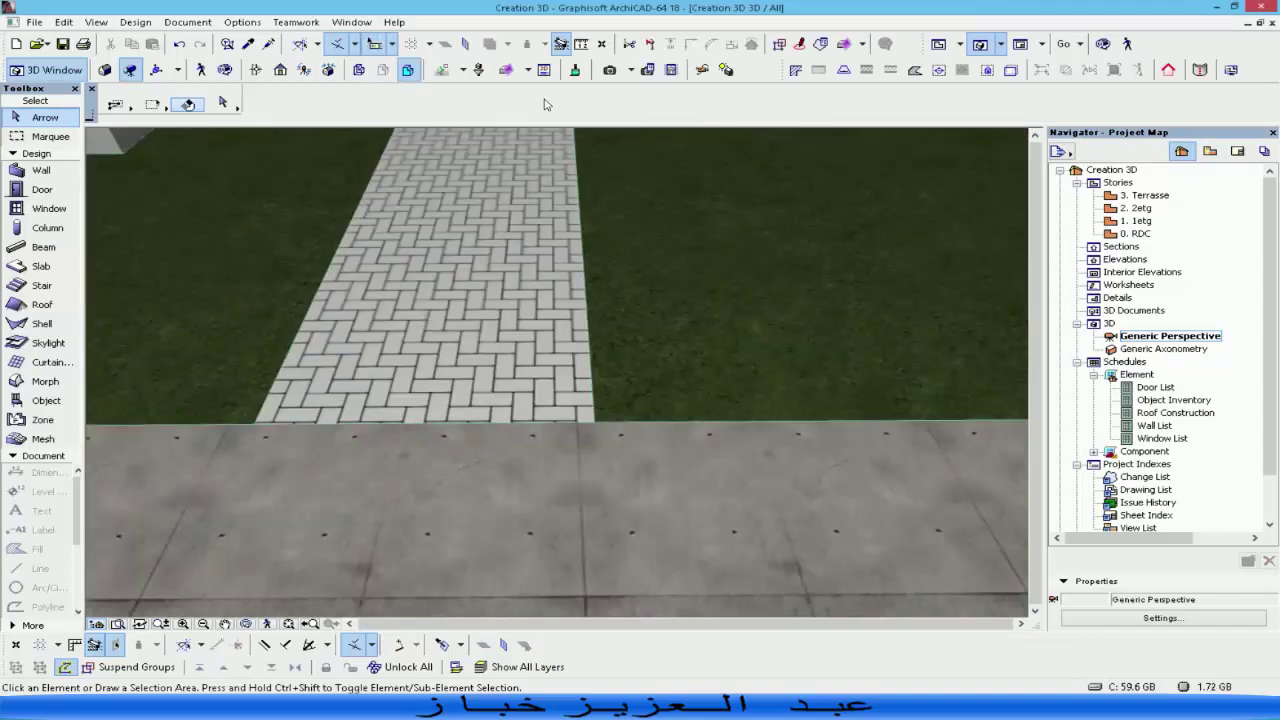
click(572, 71)
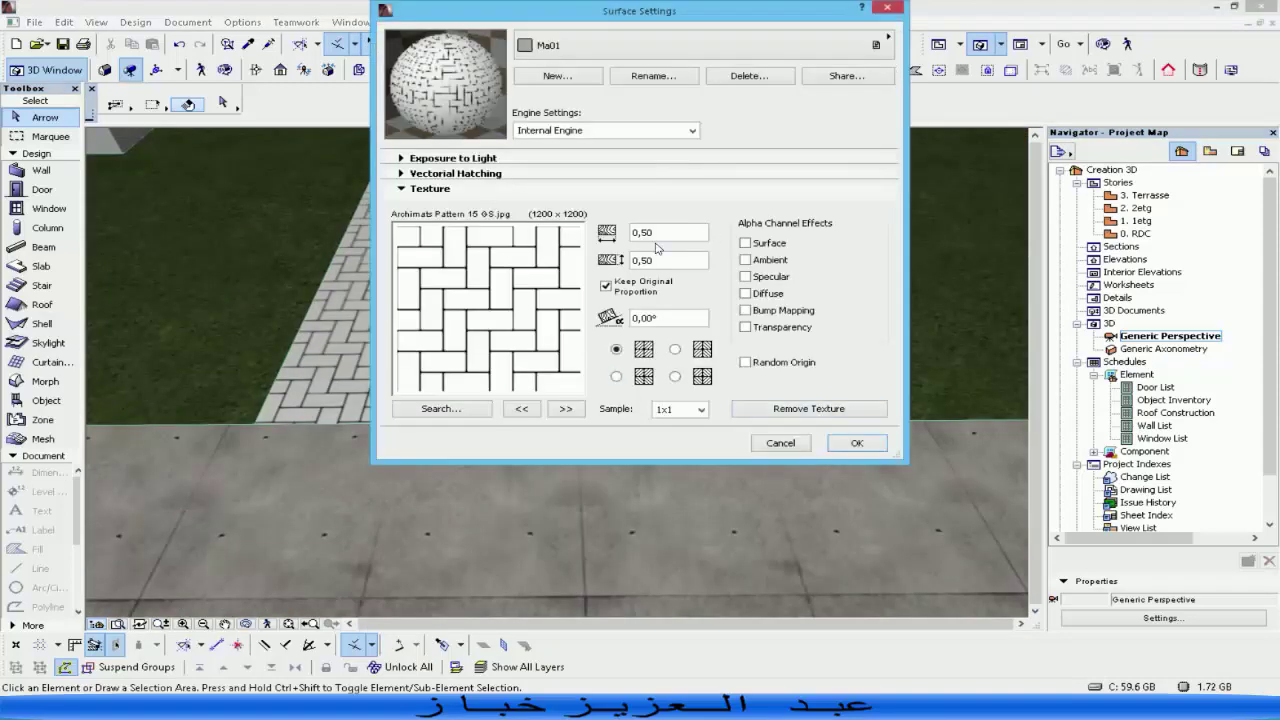
text(1)
key(Tab)
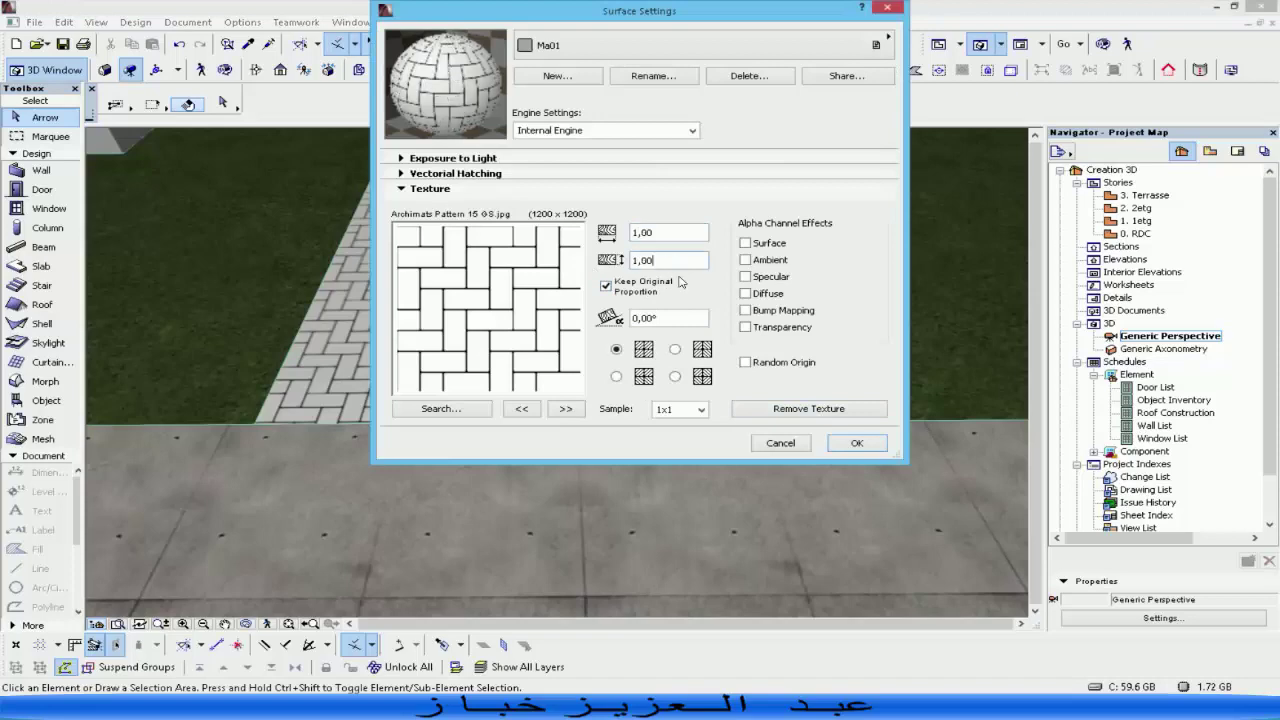
click(857, 443)
Examine the textured walkways, the lawn, the driveway slab and the garage entrance threshold in the 3D view.
scroll(632, 399, down, 5)
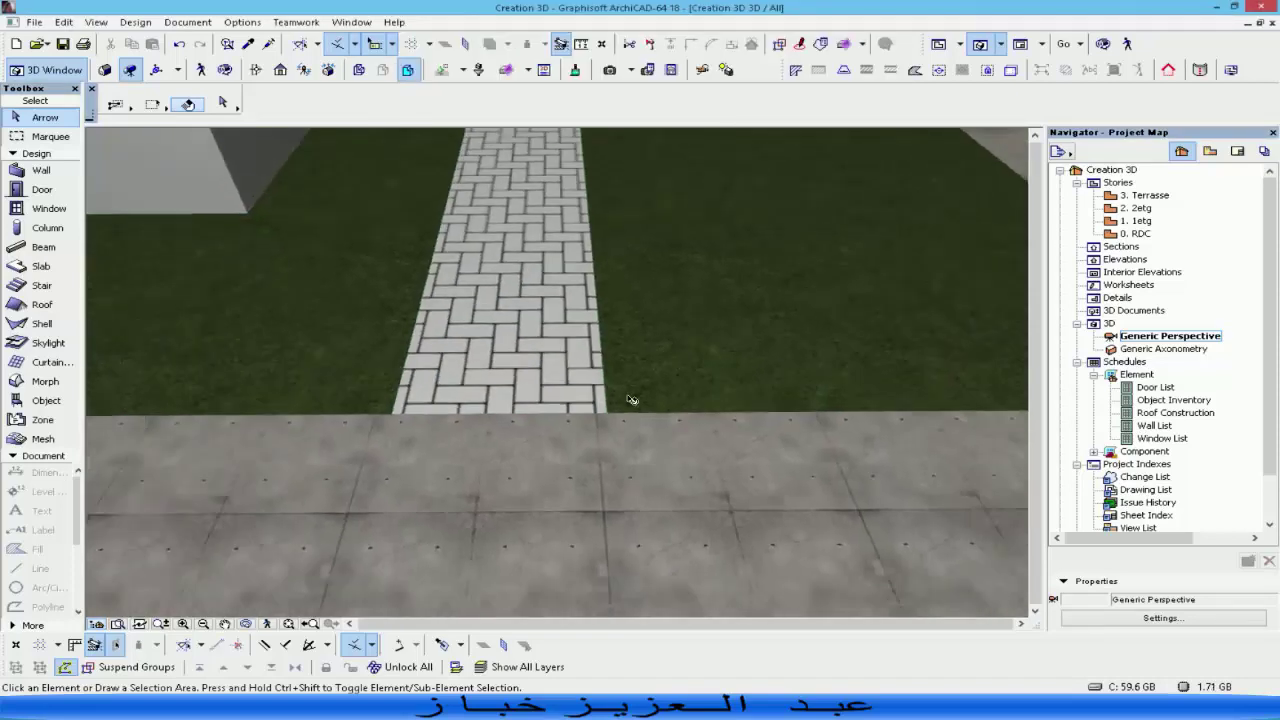
scroll(630, 398, down, 2)
scroll(695, 320, down, 4)
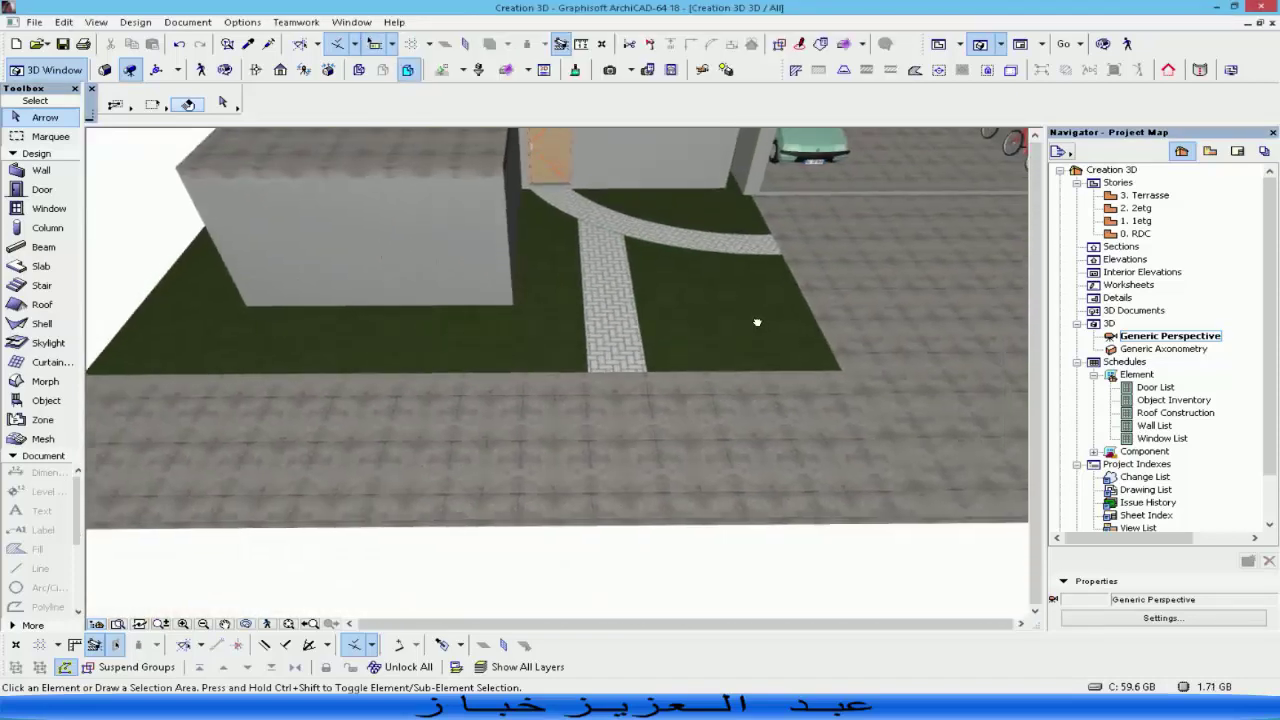
middle_drag(757, 320, 590, 392)
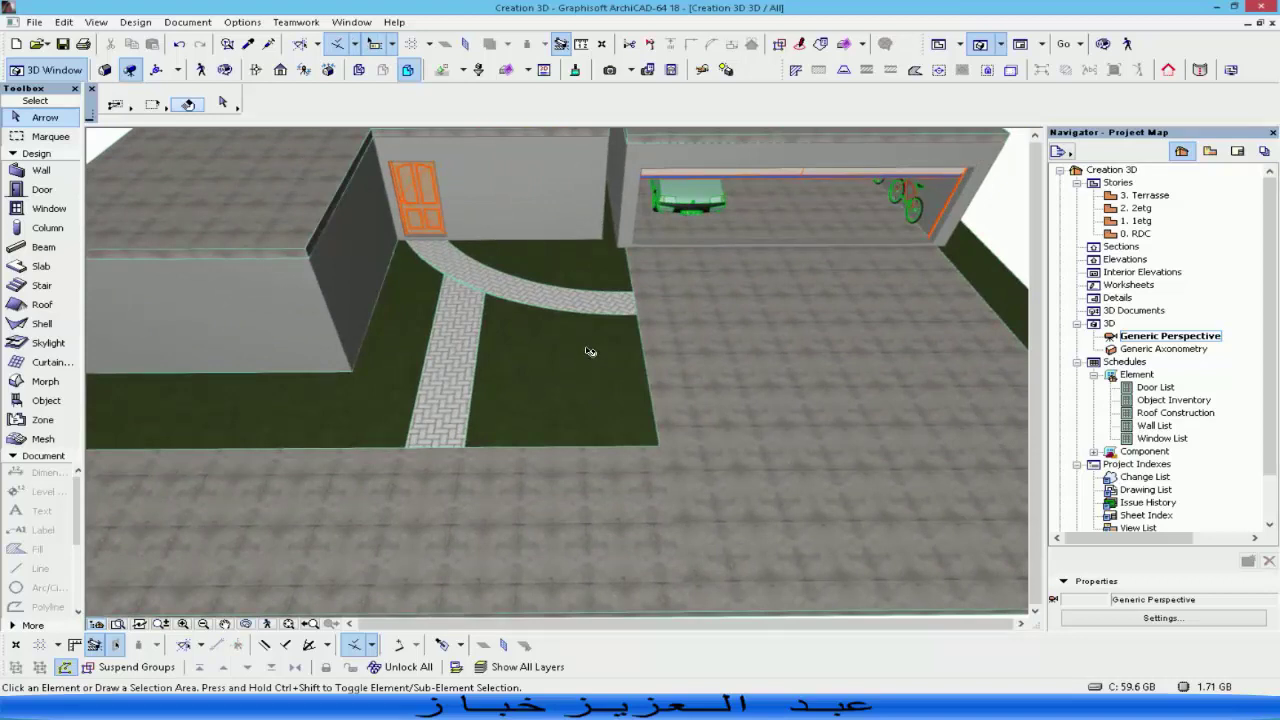
click(588, 350)
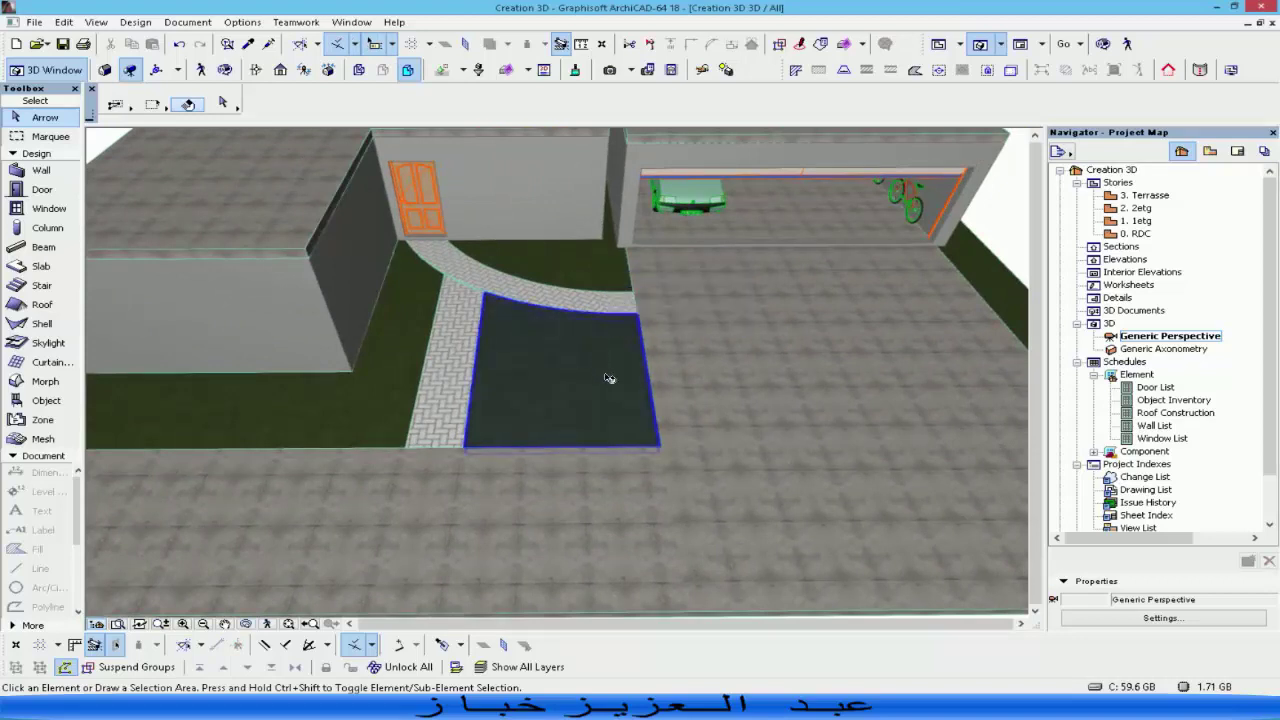
key(Escape)
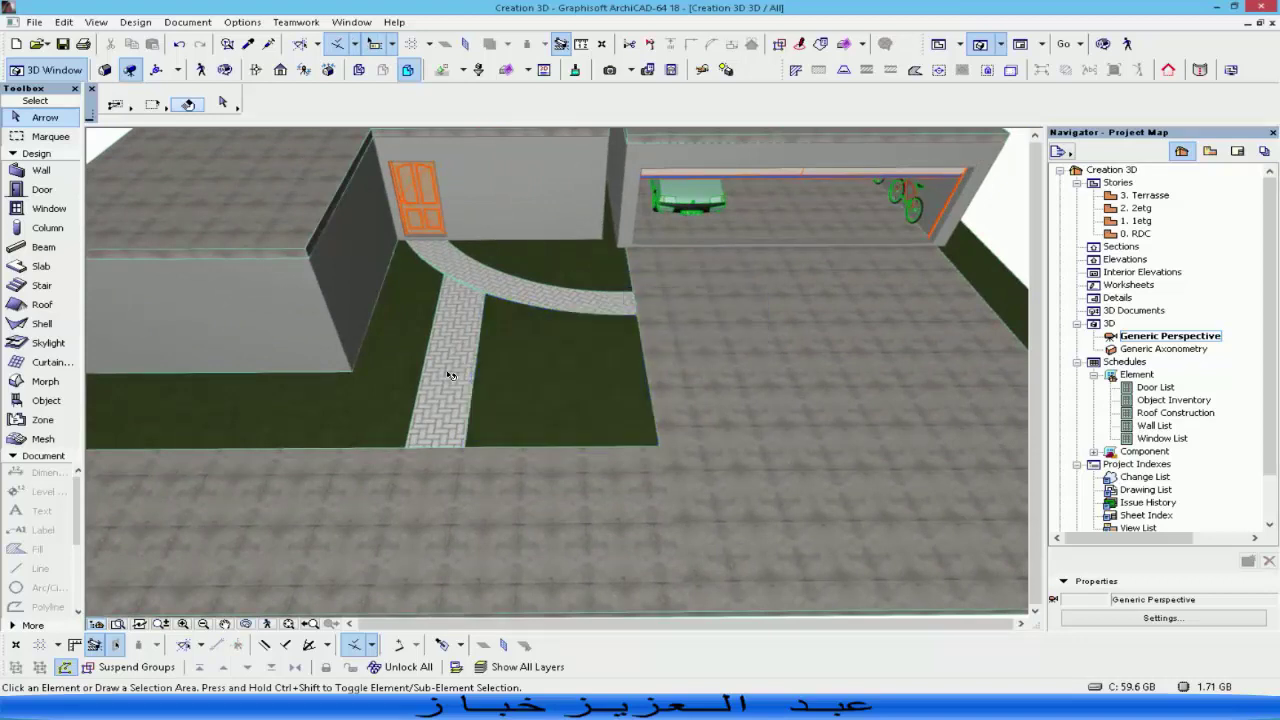
scroll(500, 371, down, 5)
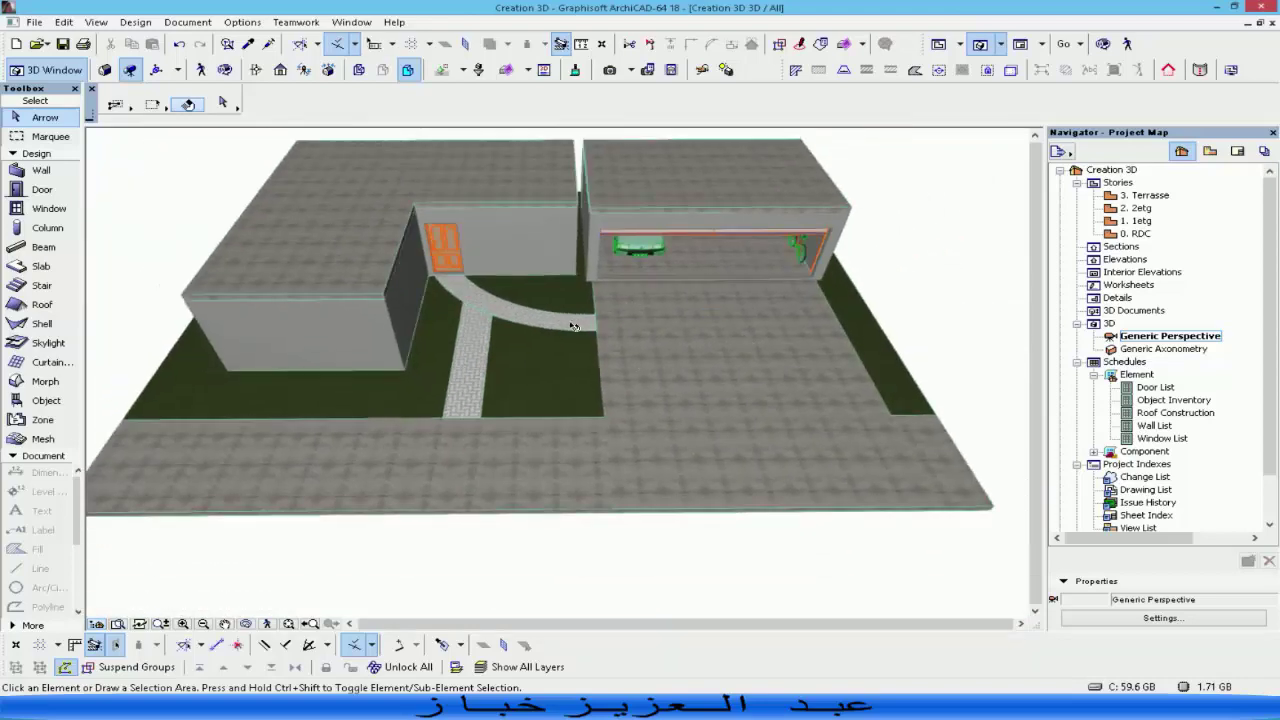
click(707, 319)
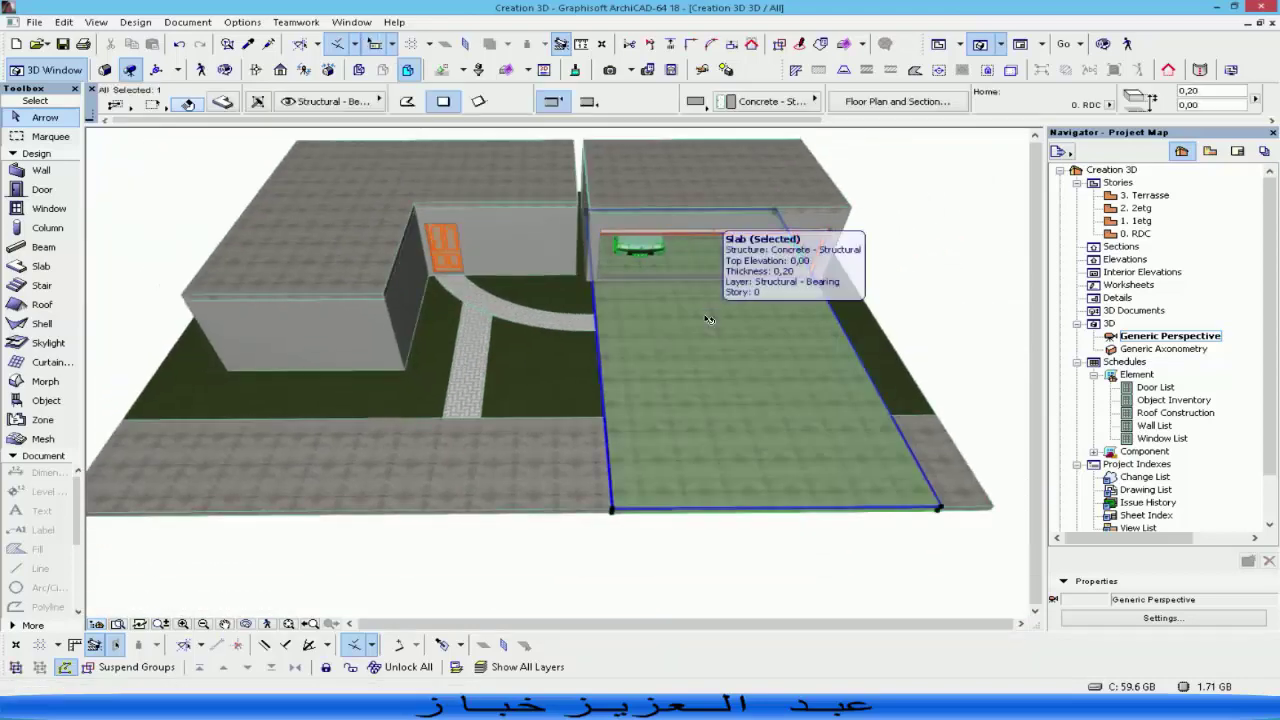
key(Escape)
scroll(720, 290, up, 8)
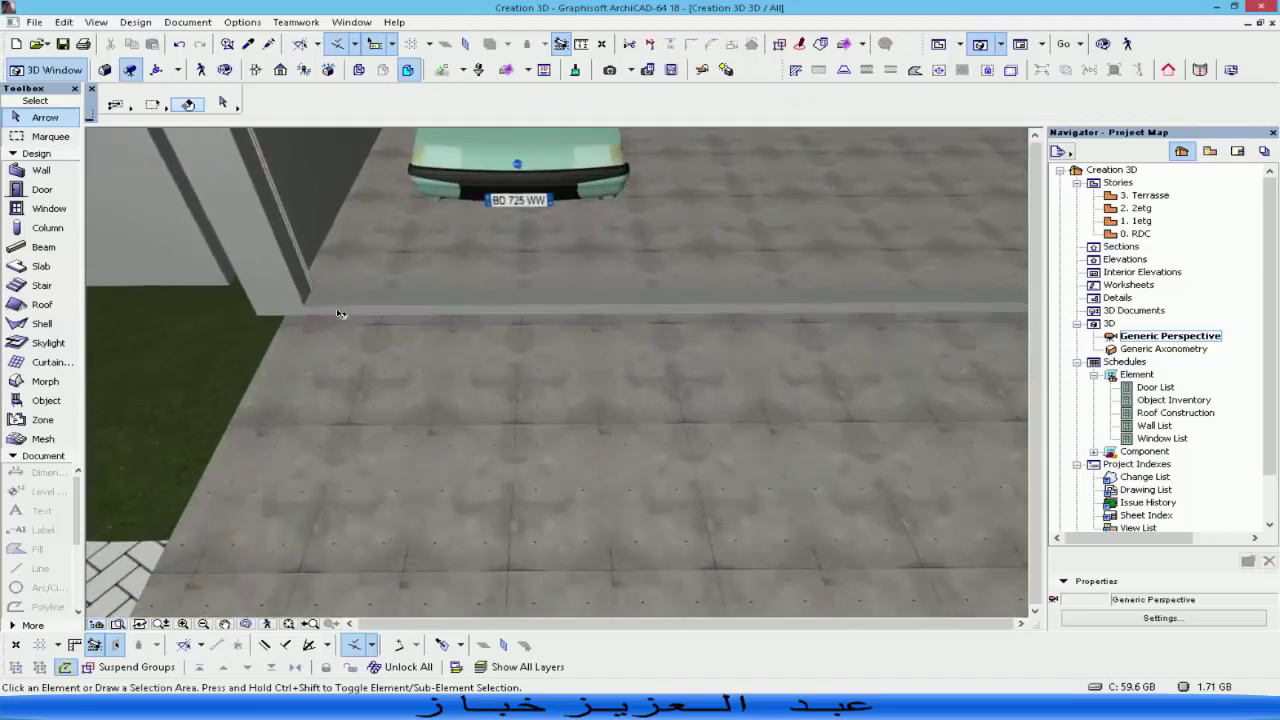
scroll(340, 311, down, 6)
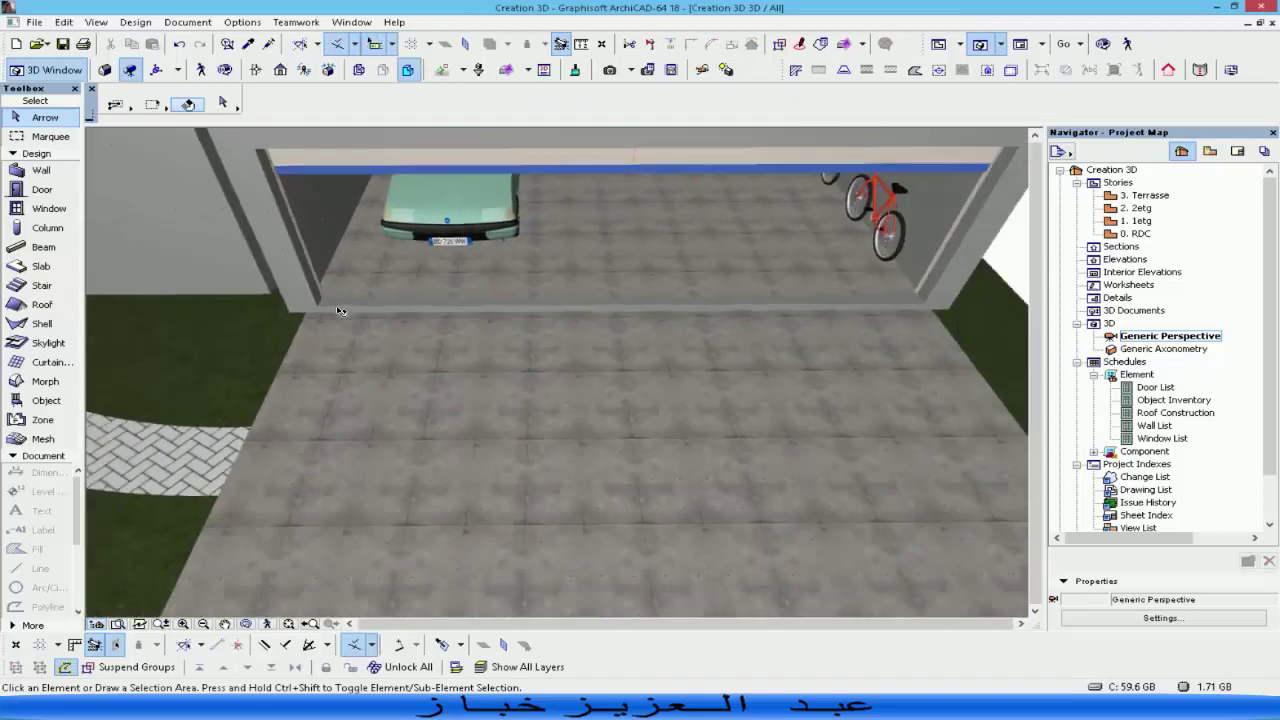
Select the garage's front wall and try to change its bottom level with the height edit.
click(438, 243)
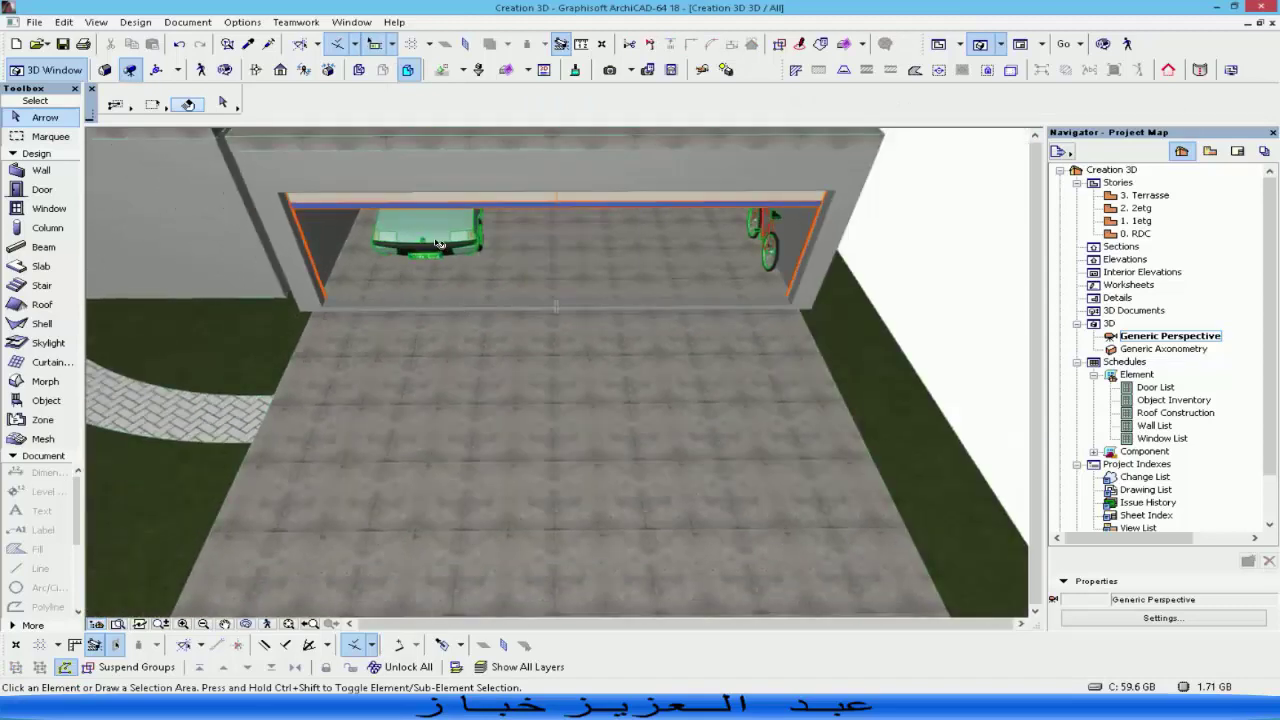
click(498, 304)
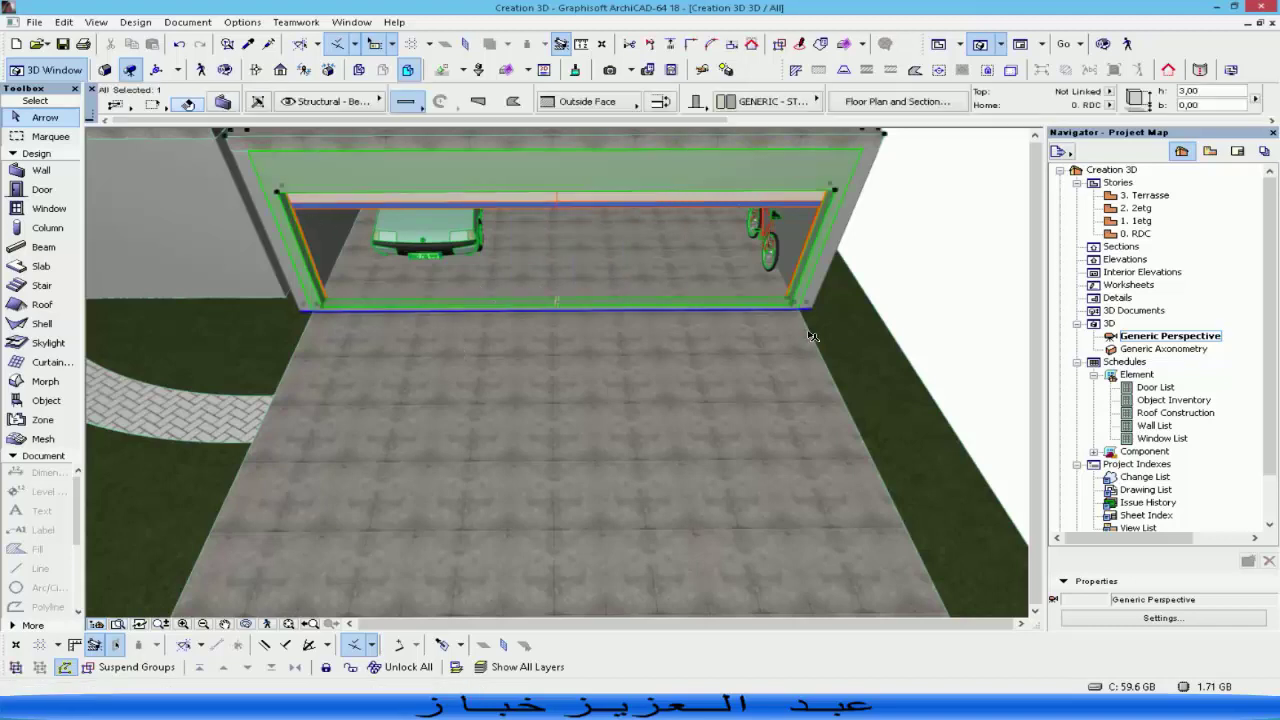
scroll(812, 336, up, 2)
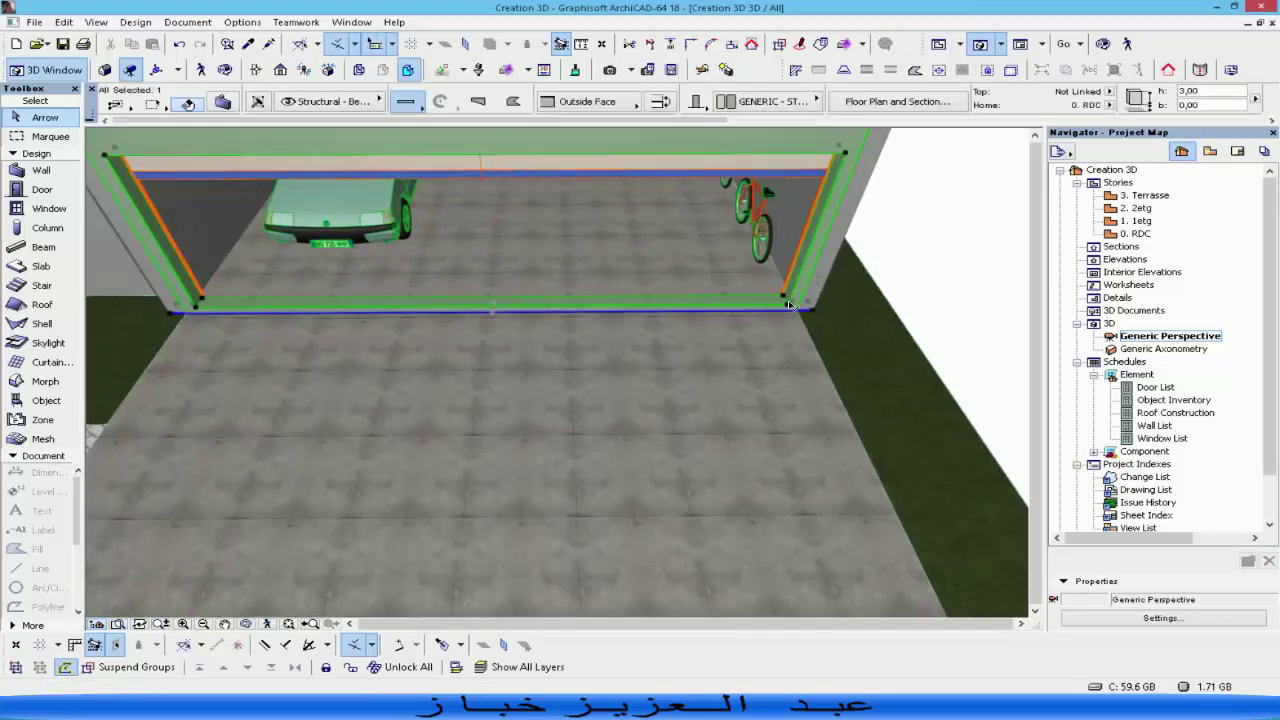
click(789, 305)
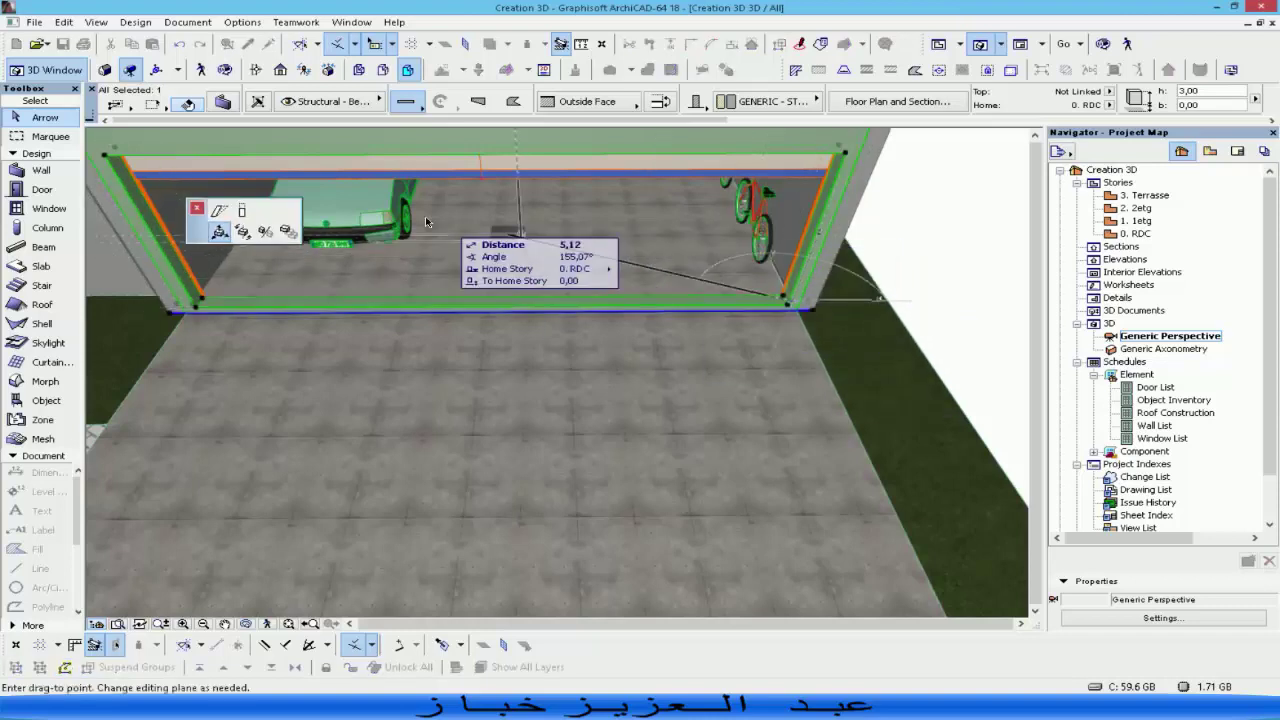
click(244, 212)
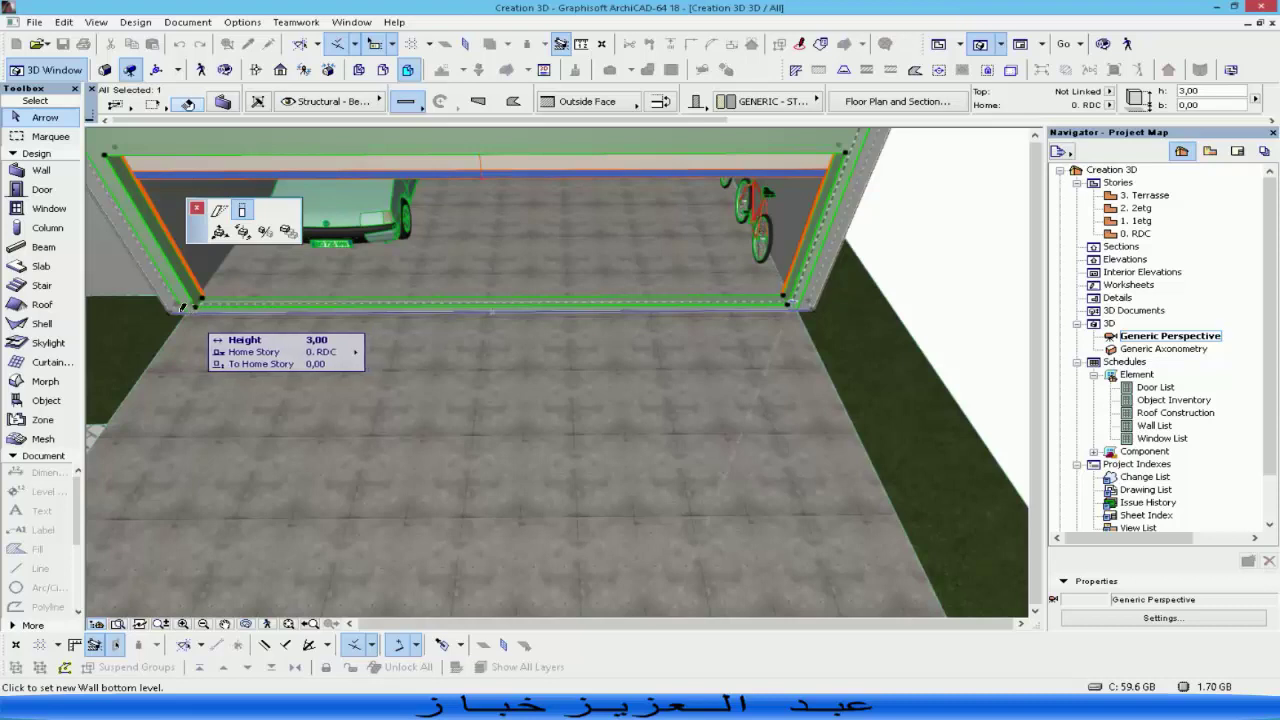
click(171, 308)
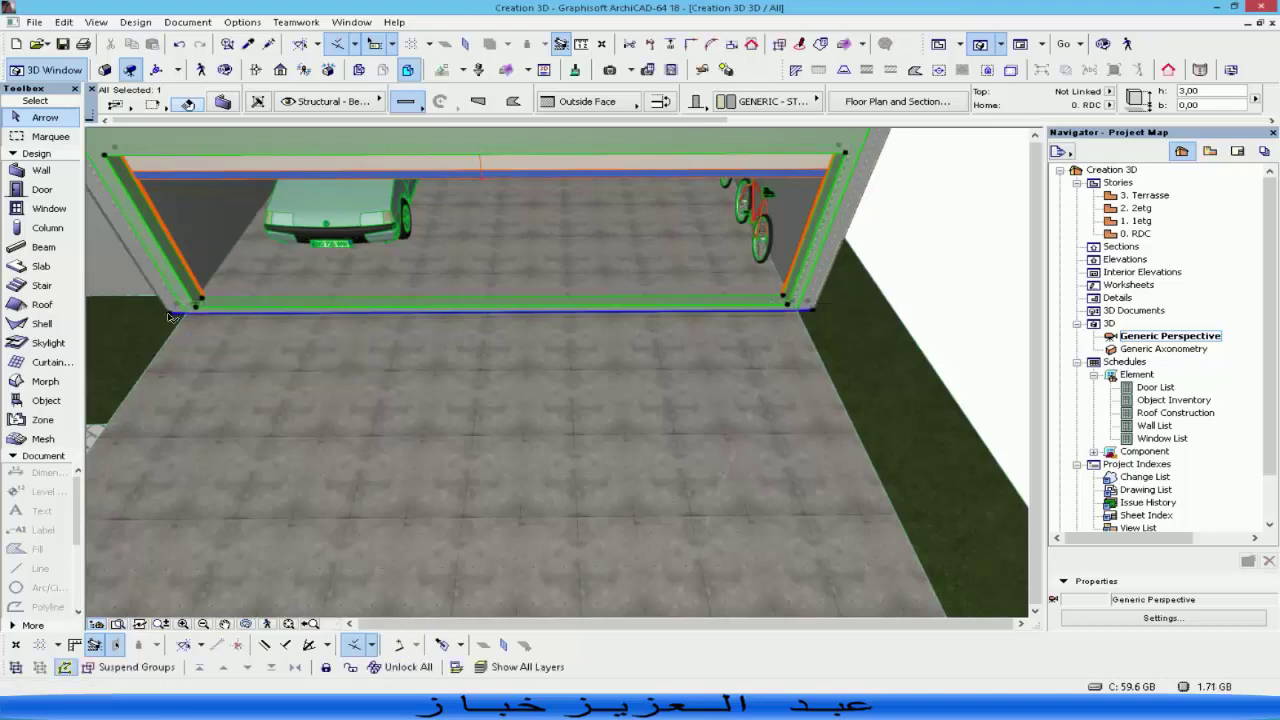
click(788, 307)
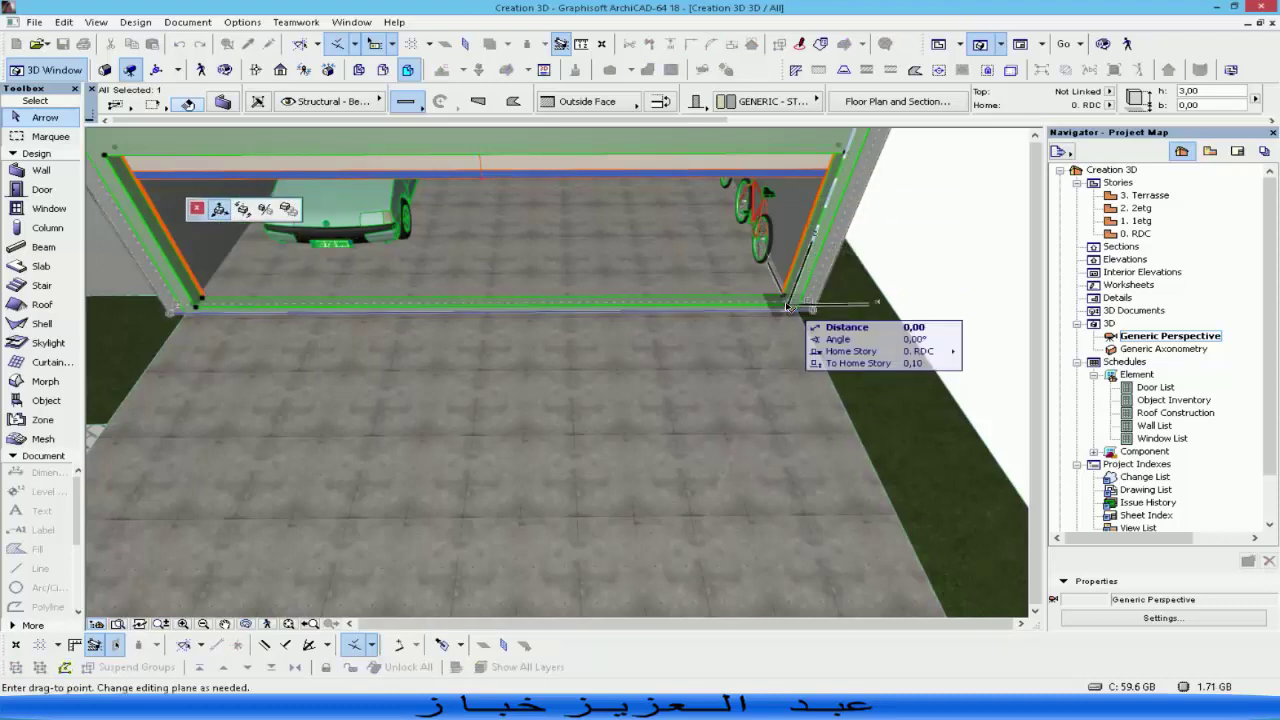
click(788, 311)
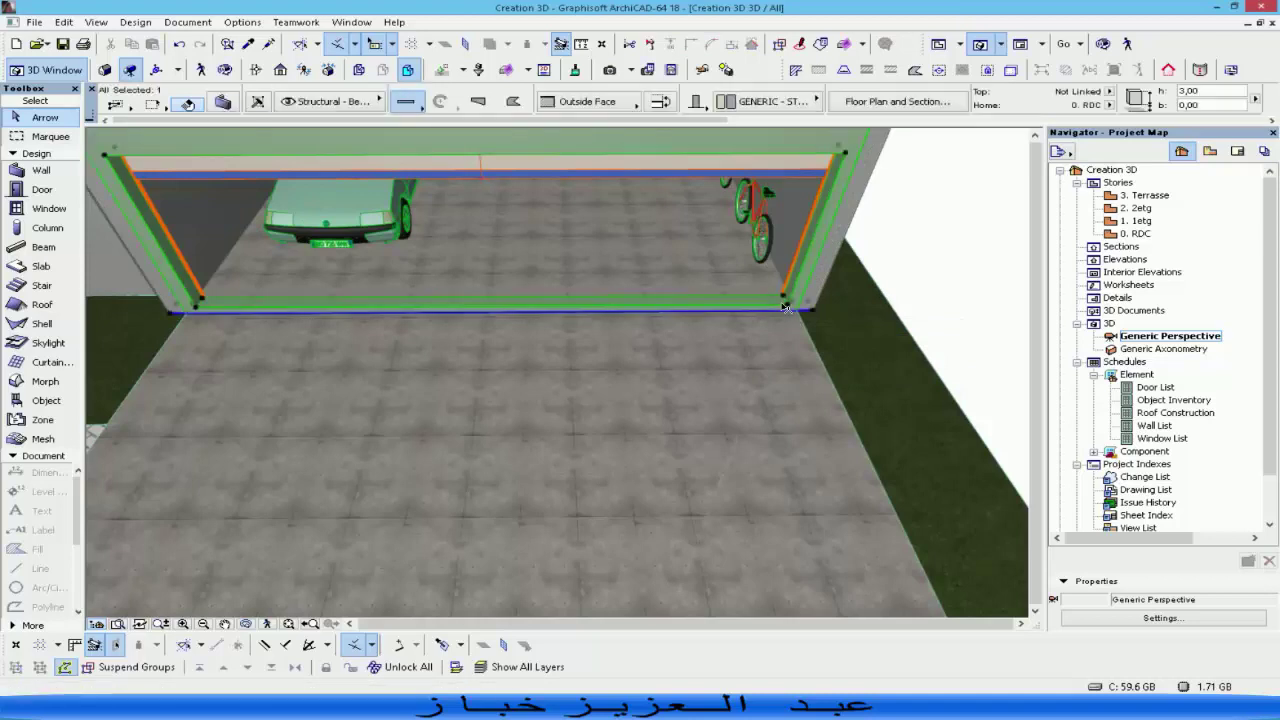
click(788, 307)
key(Escape)
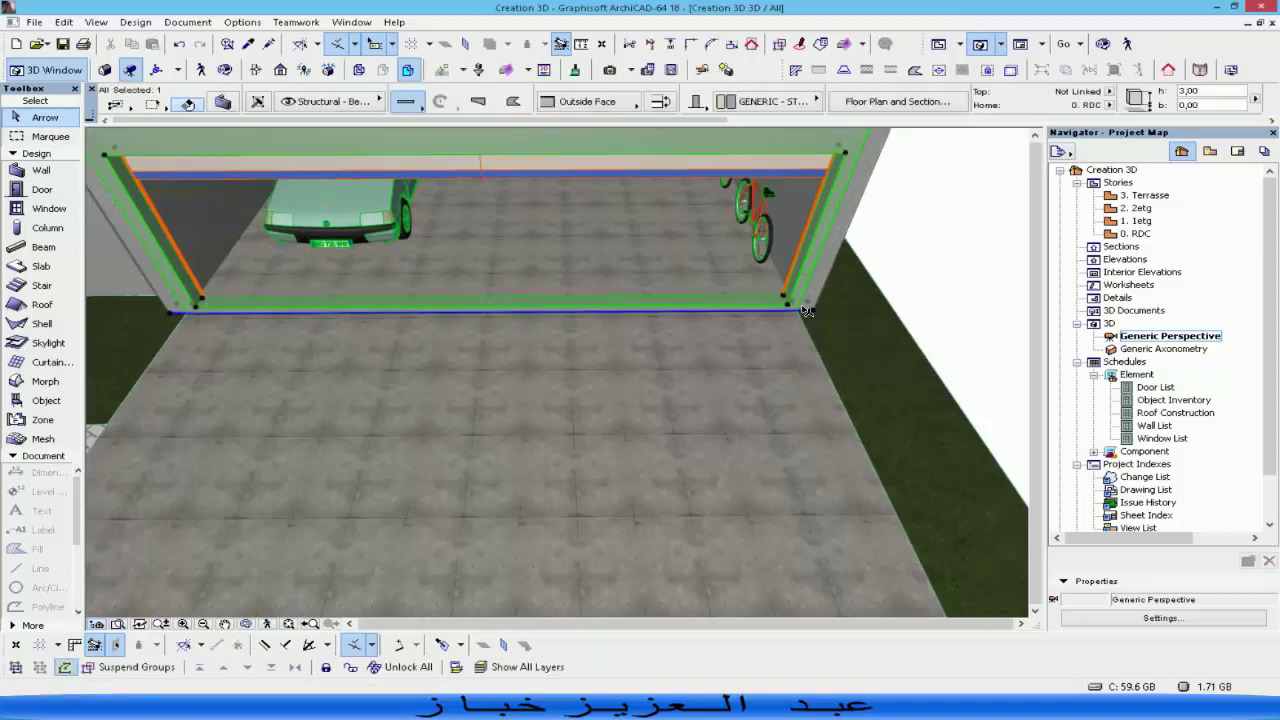
key(ctrl+z)
click(789, 306)
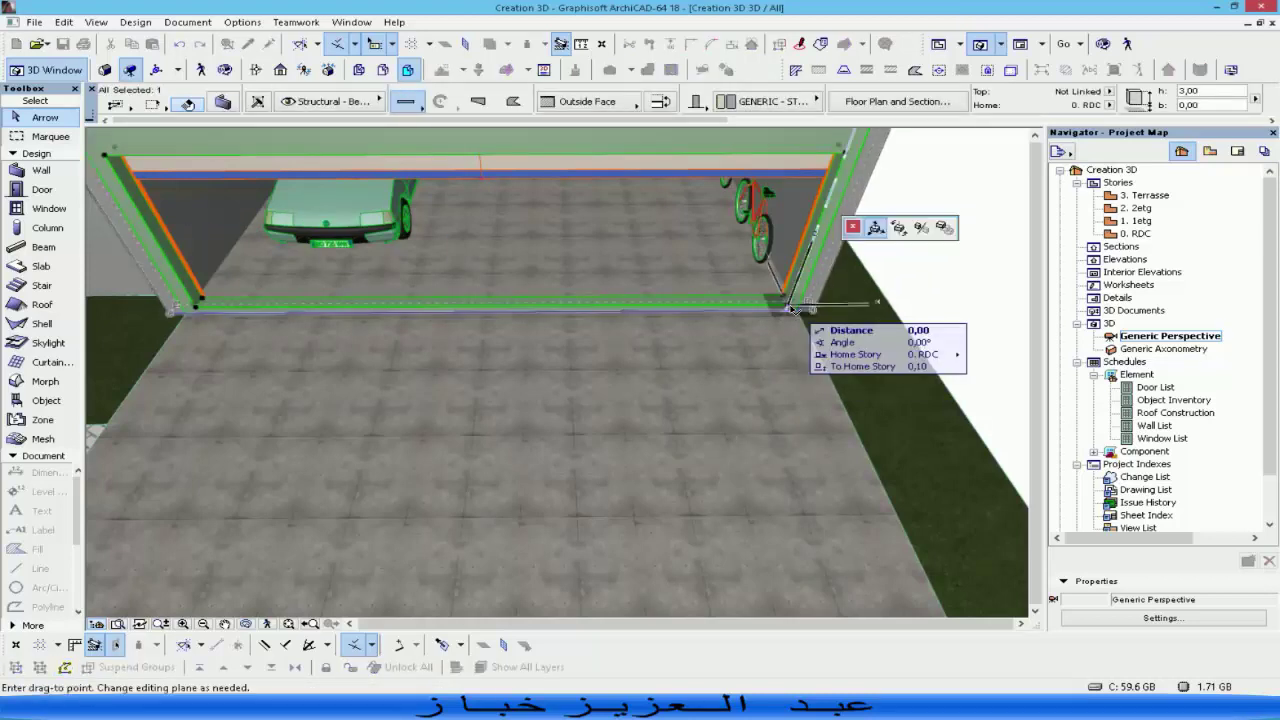
key(Escape)
click(788, 306)
key(Escape)
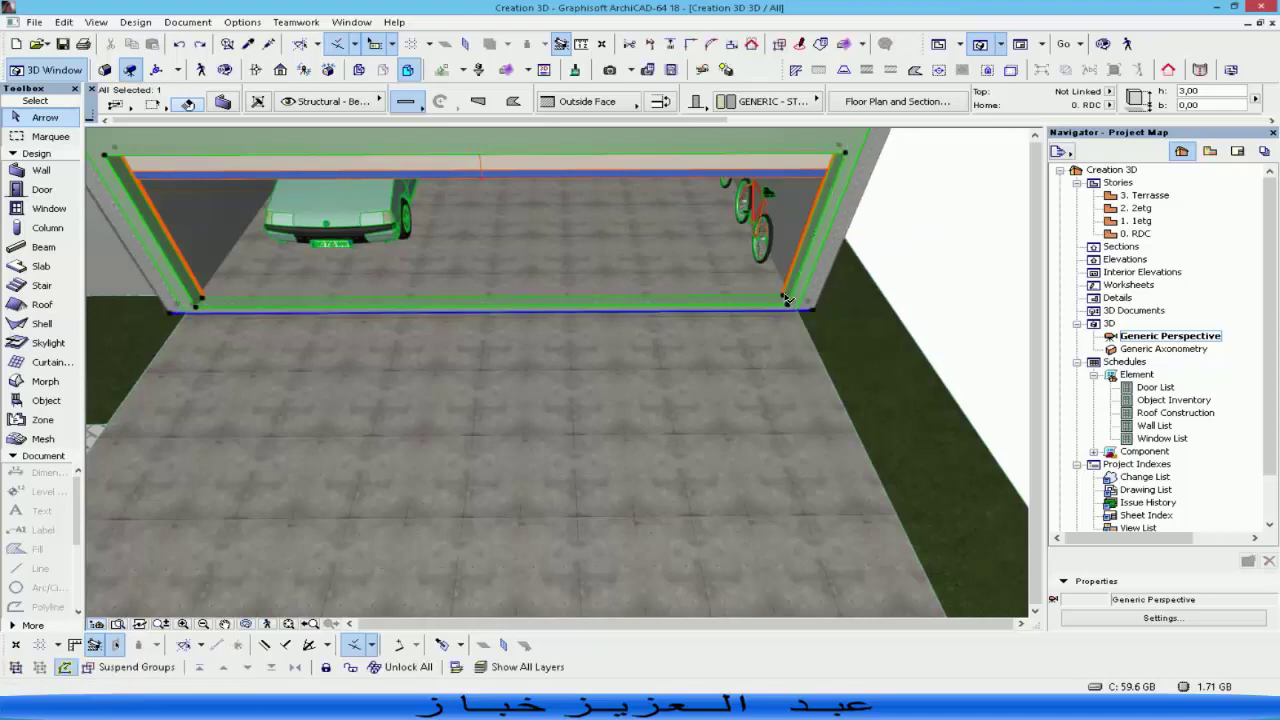
click(784, 296)
key(Escape)
Raise the bottom of the garage's front wall to a base elevation of about 0,88.
click(813, 309)
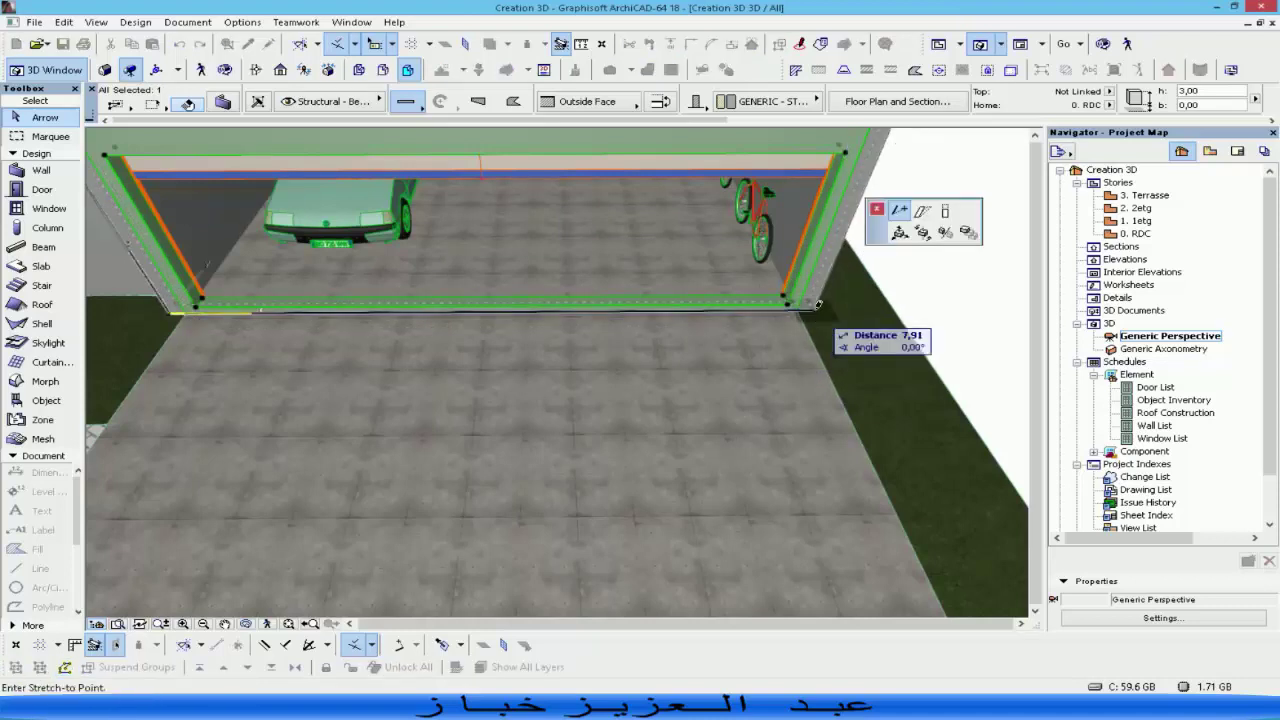
click(198, 298)
click(265, 209)
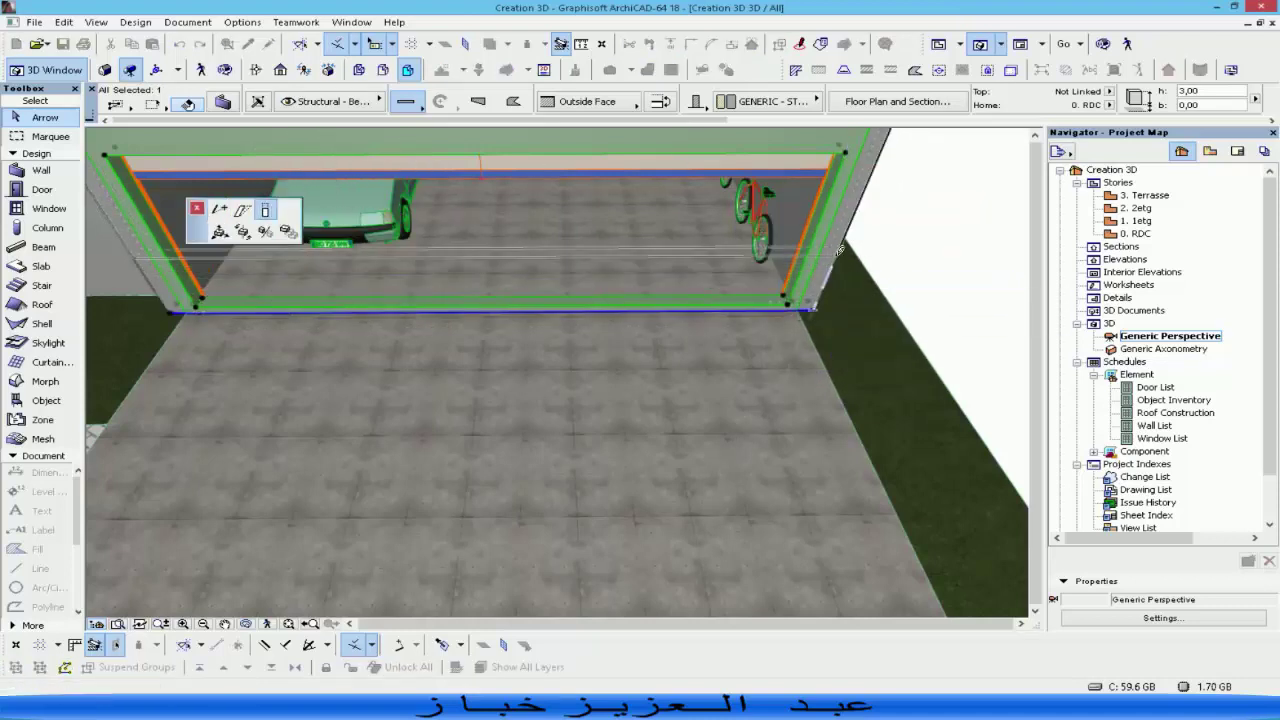
click(840, 259)
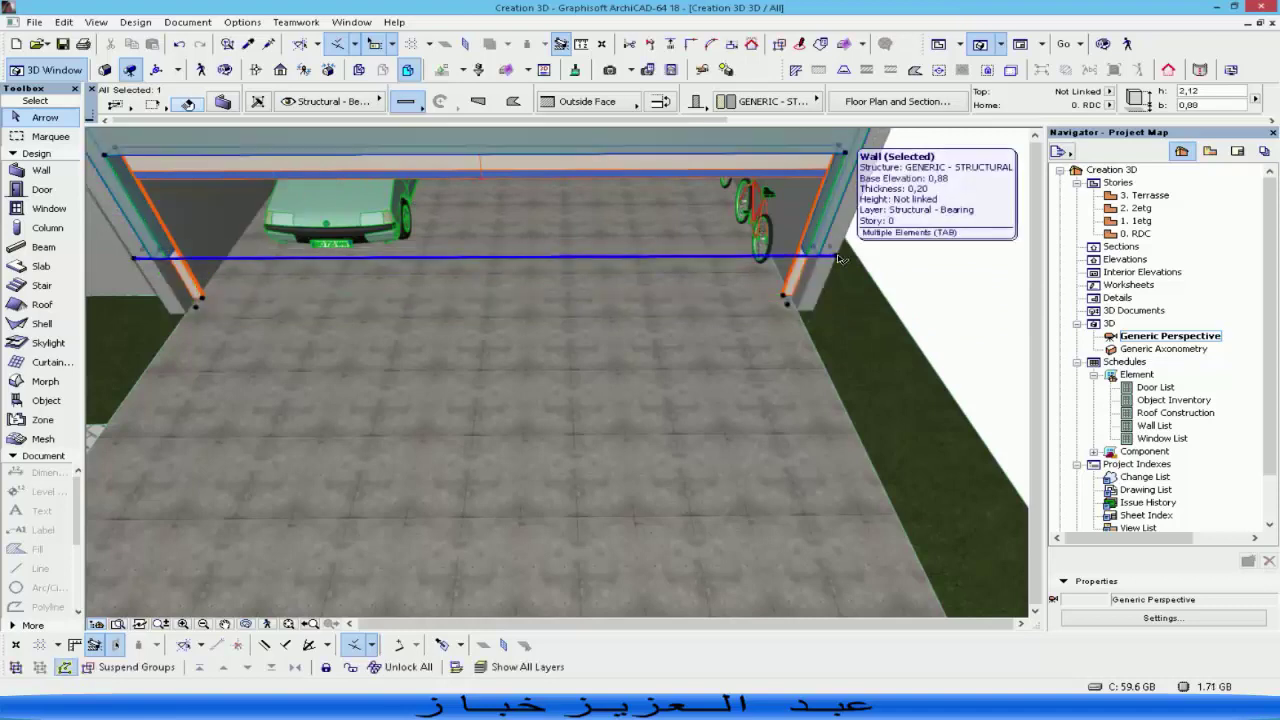
Delete the garage's front wall, then undo both the deletion and the last change of its bottom level.
scroll(425, 300, down, 1)
middle_drag(415, 297, 500, 380)
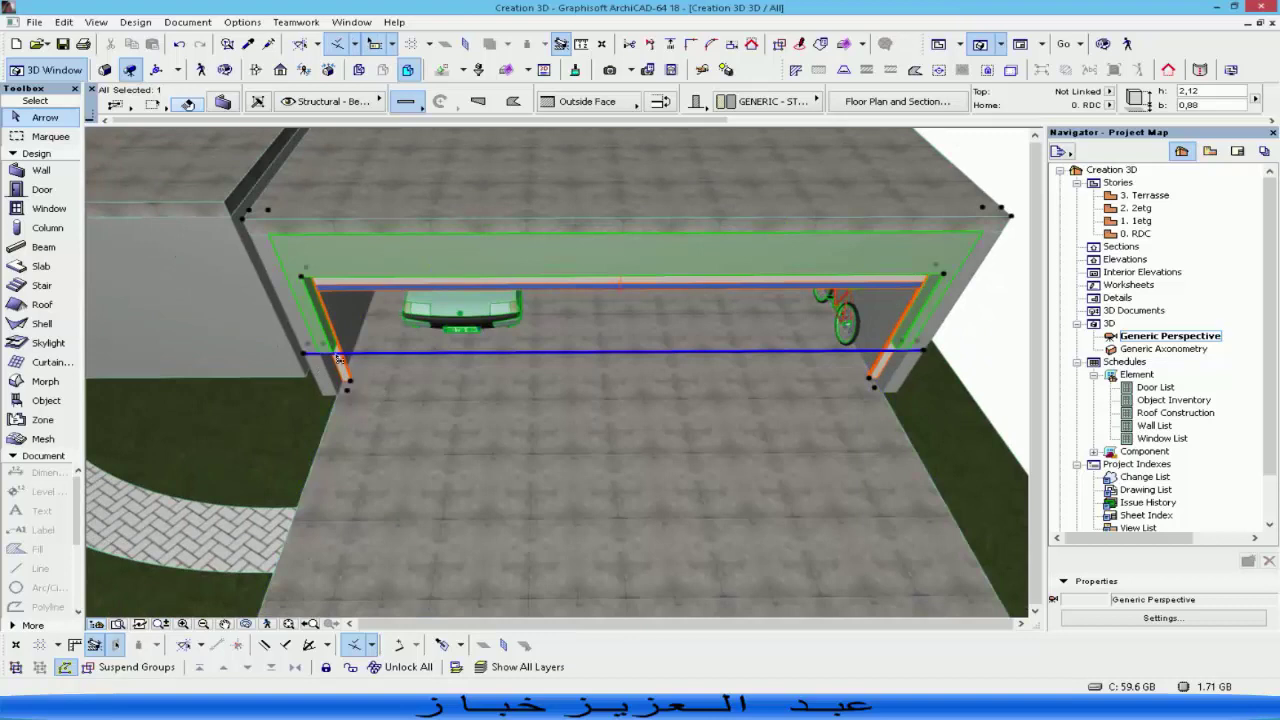
key(Delete)
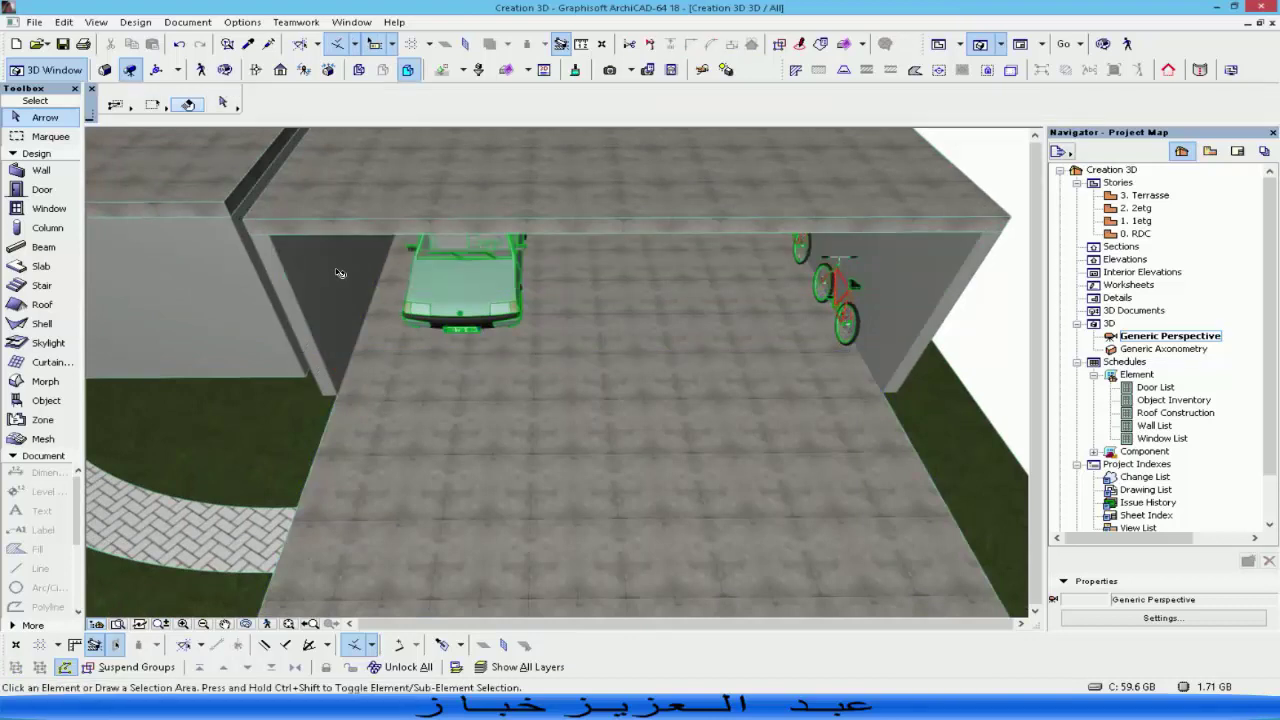
key(ctrl+z)
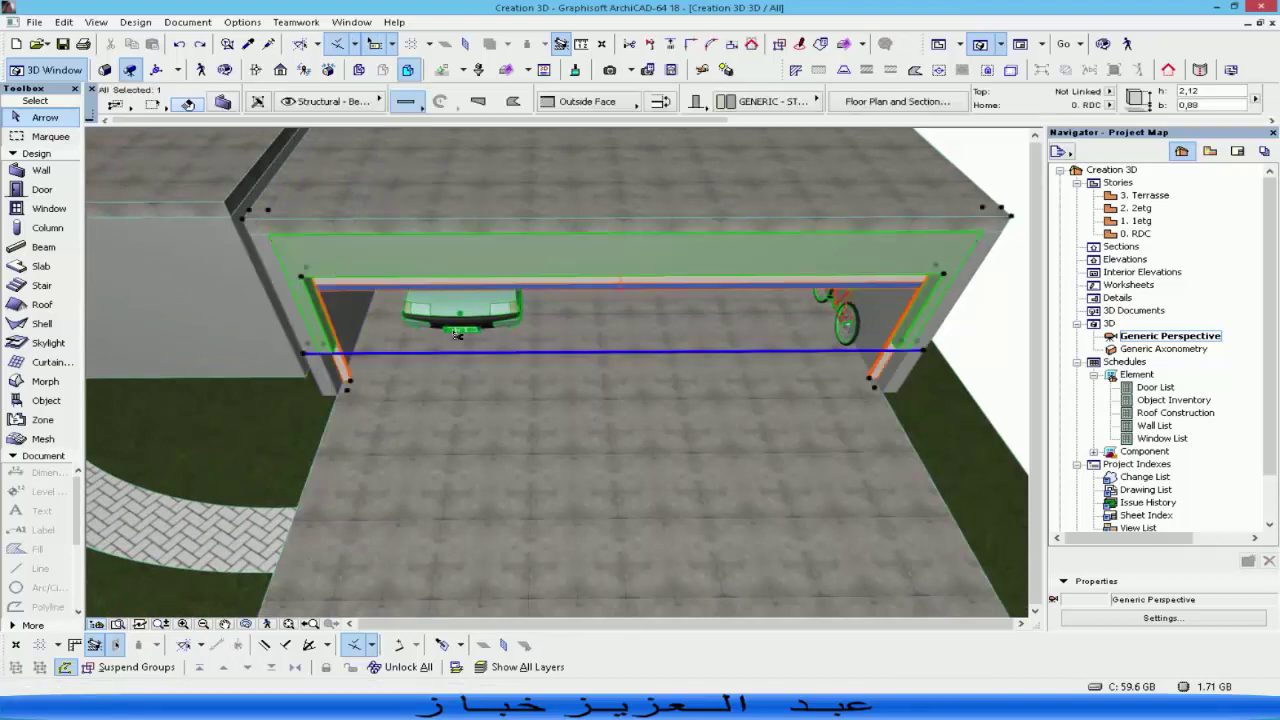
click(768, 412)
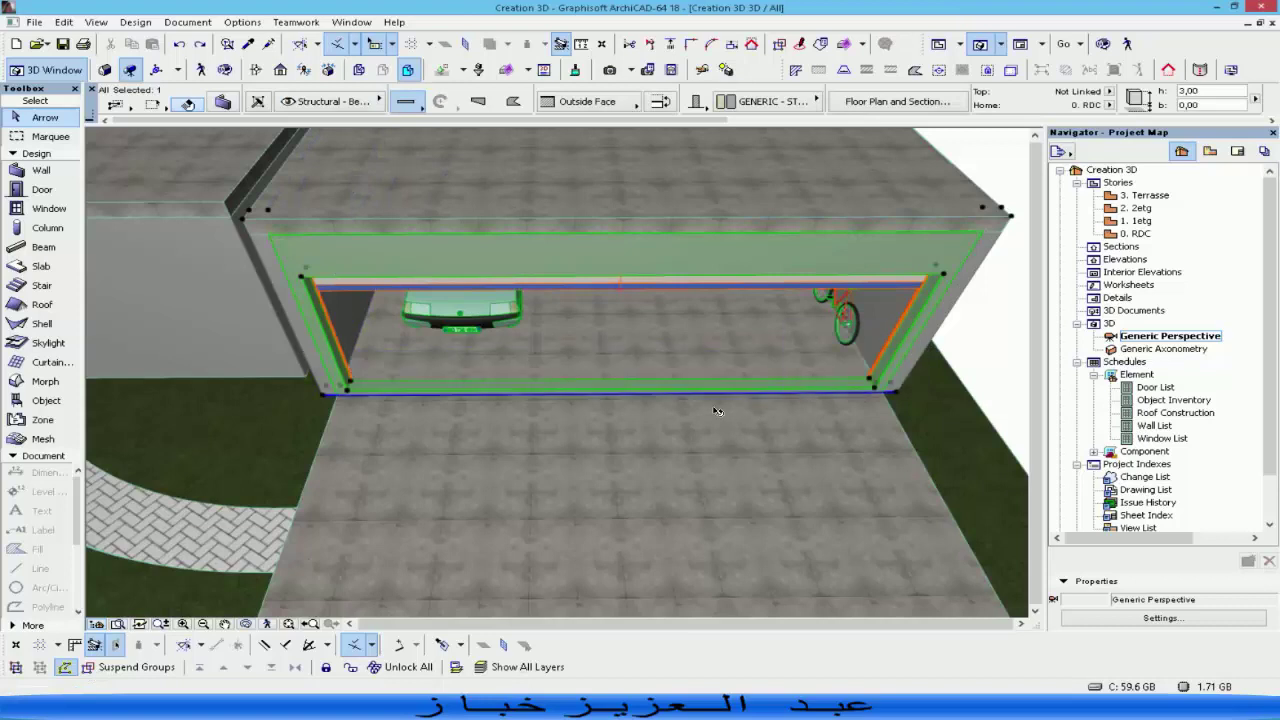
Move the garage's front wall down 0,10 from its door-opening corner, to a base elevation of -0,10.
click(349, 381)
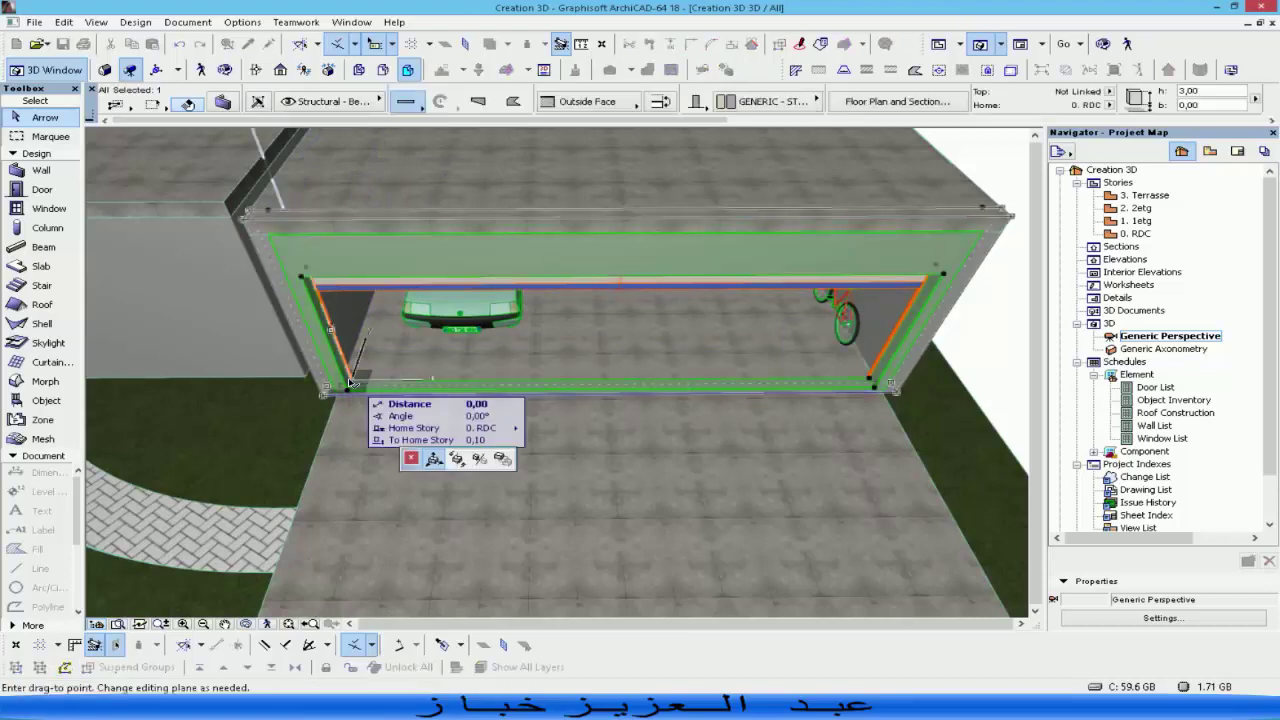
key(Escape)
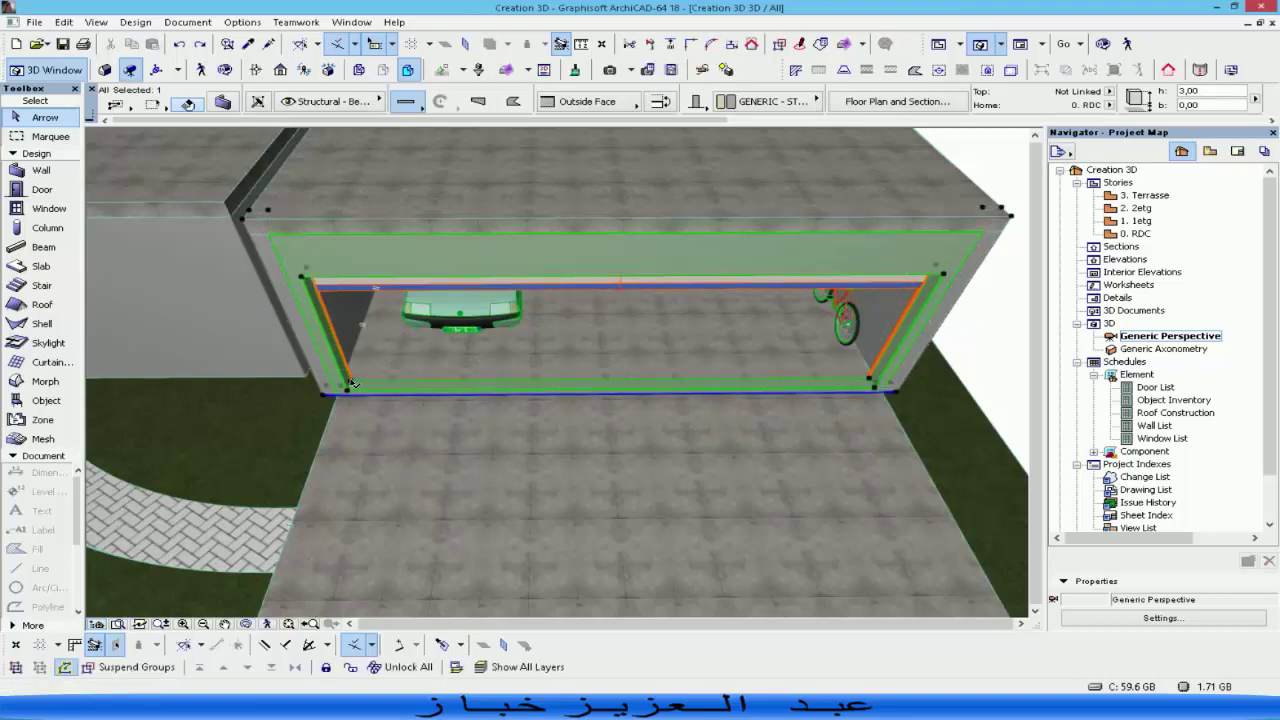
click(350, 383)
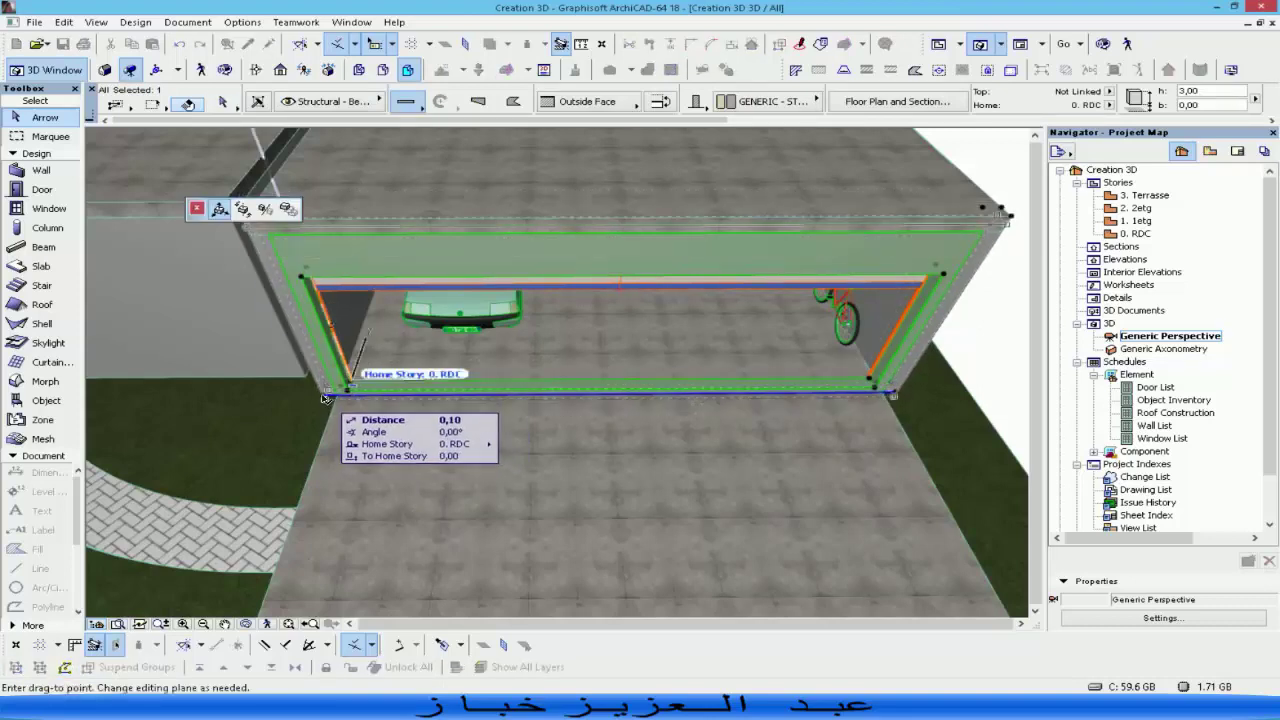
click(325, 397)
key(Escape)
Try to move the garage's front wall upward to a base elevation of about 0,43.
click(870, 378)
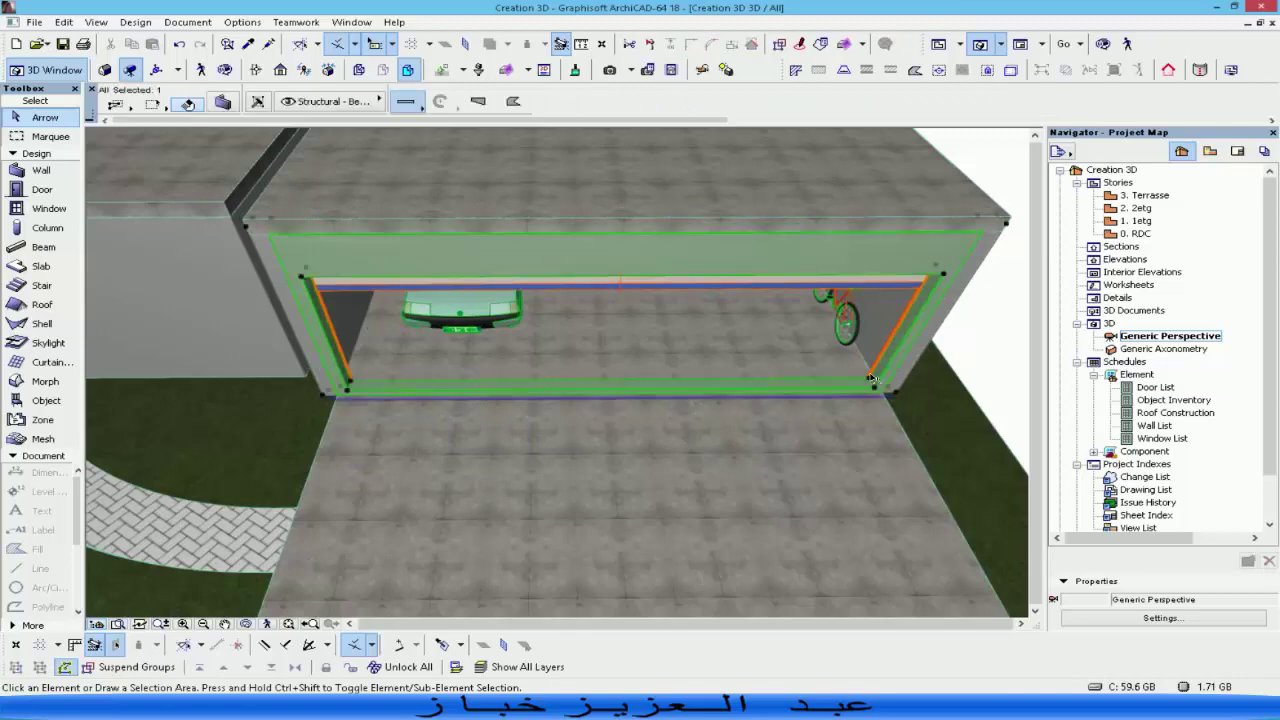
scroll(870, 378, up, 8)
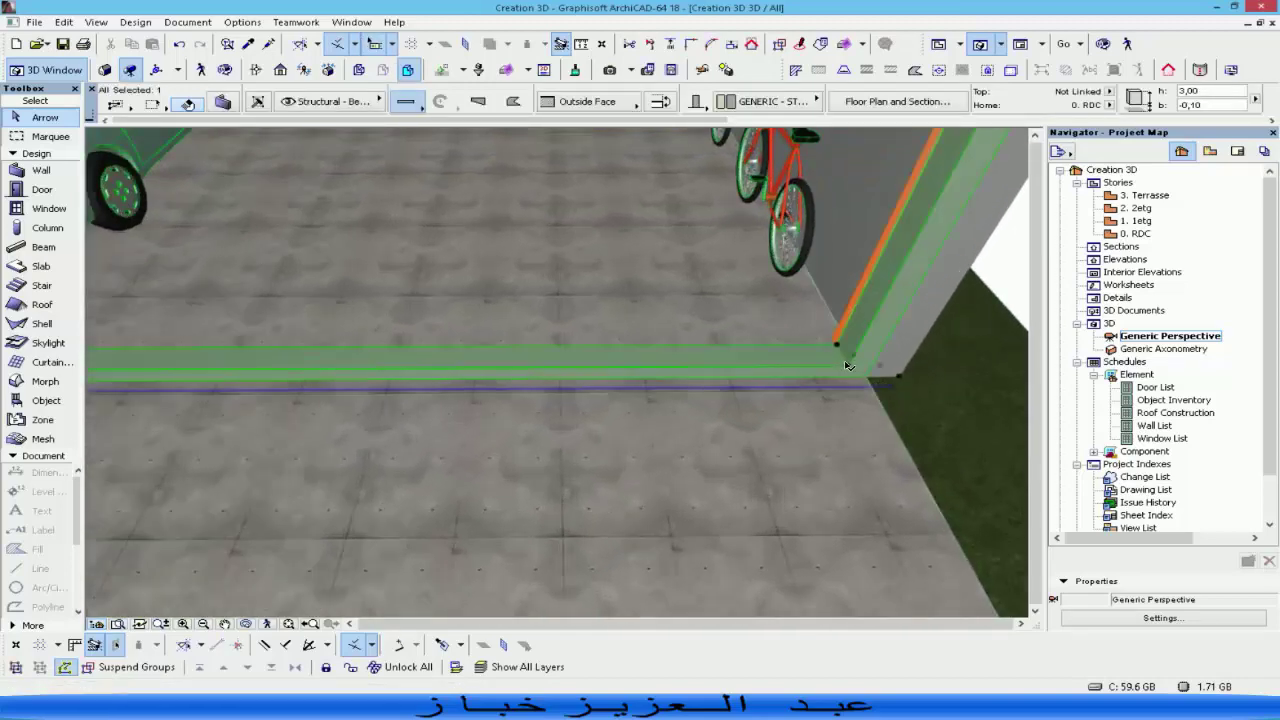
click(846, 366)
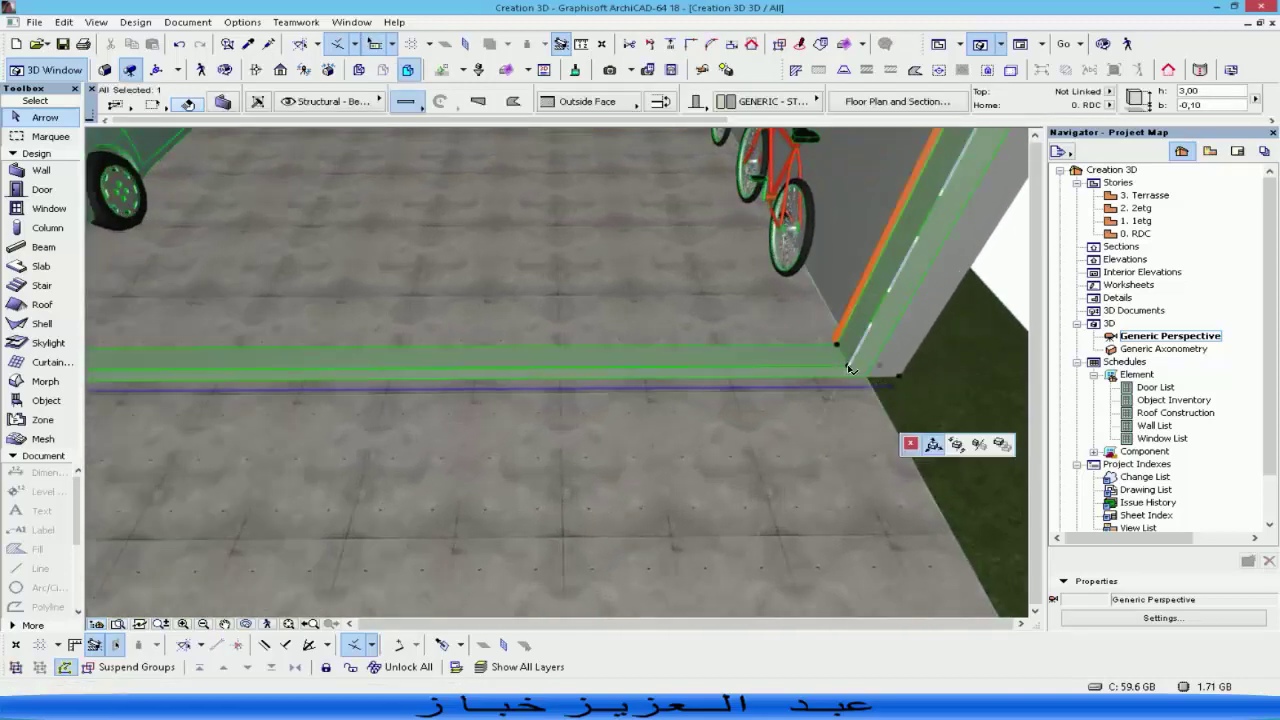
click(873, 302)
scroll(851, 372, down, 5)
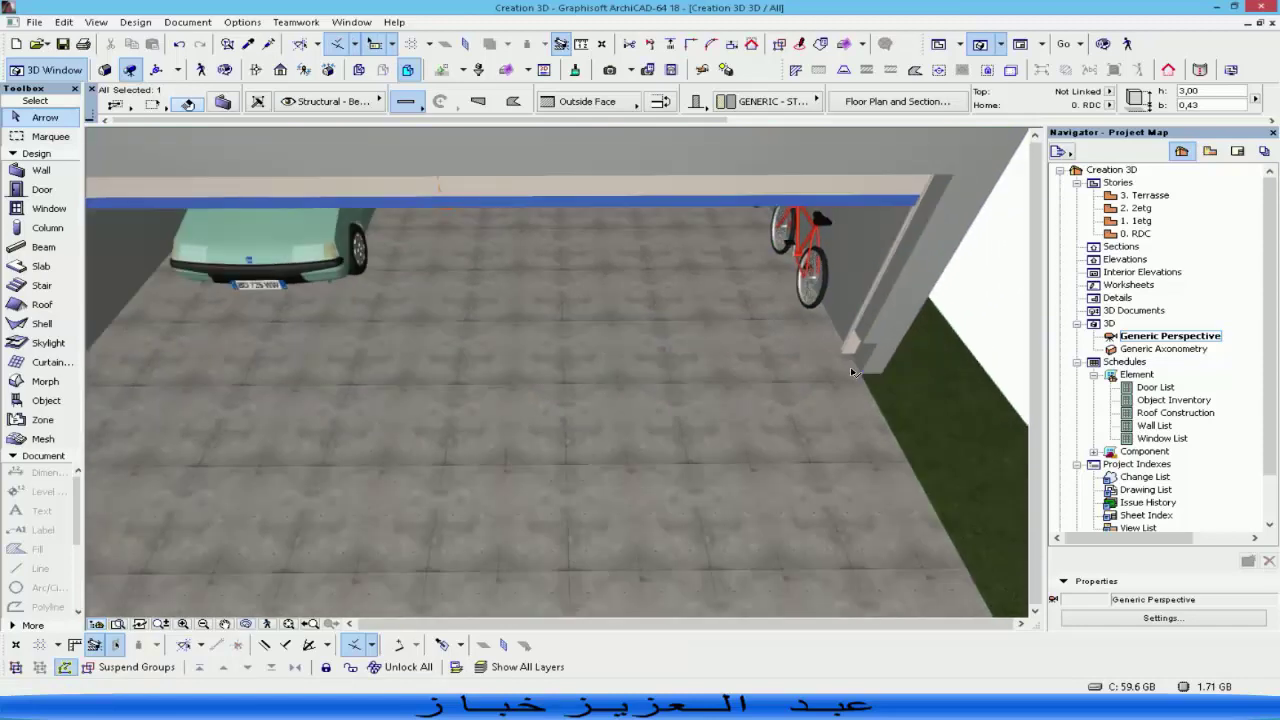
scroll(851, 372, down, 5)
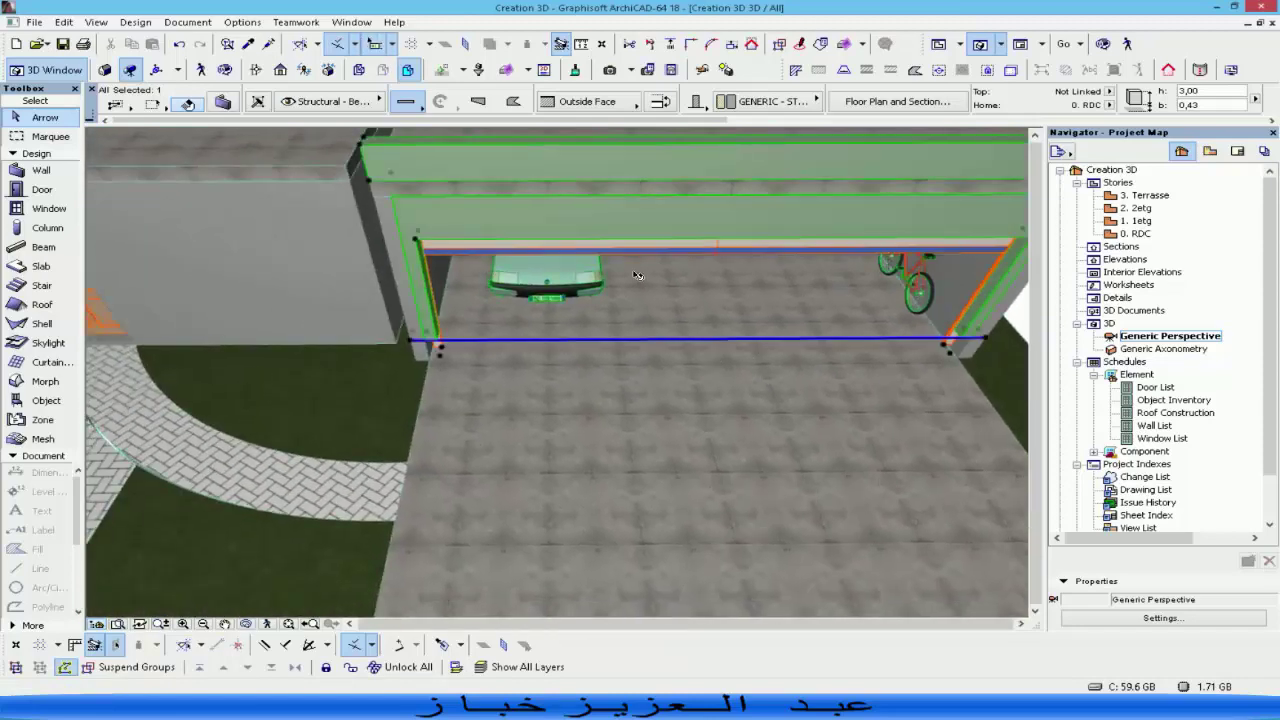
Extend the high-speed roll-up garage door down to the base of its opening to close it.
click(637, 275)
click(950, 347)
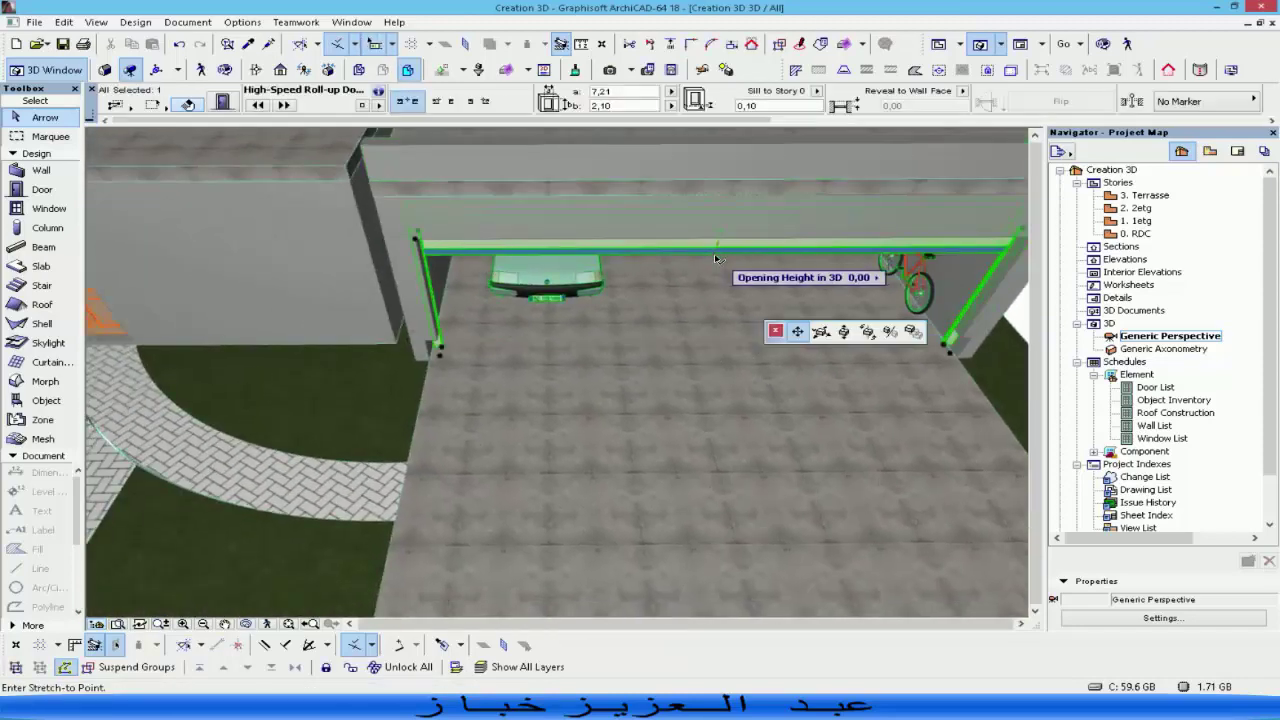
click(950, 349)
key(Escape)
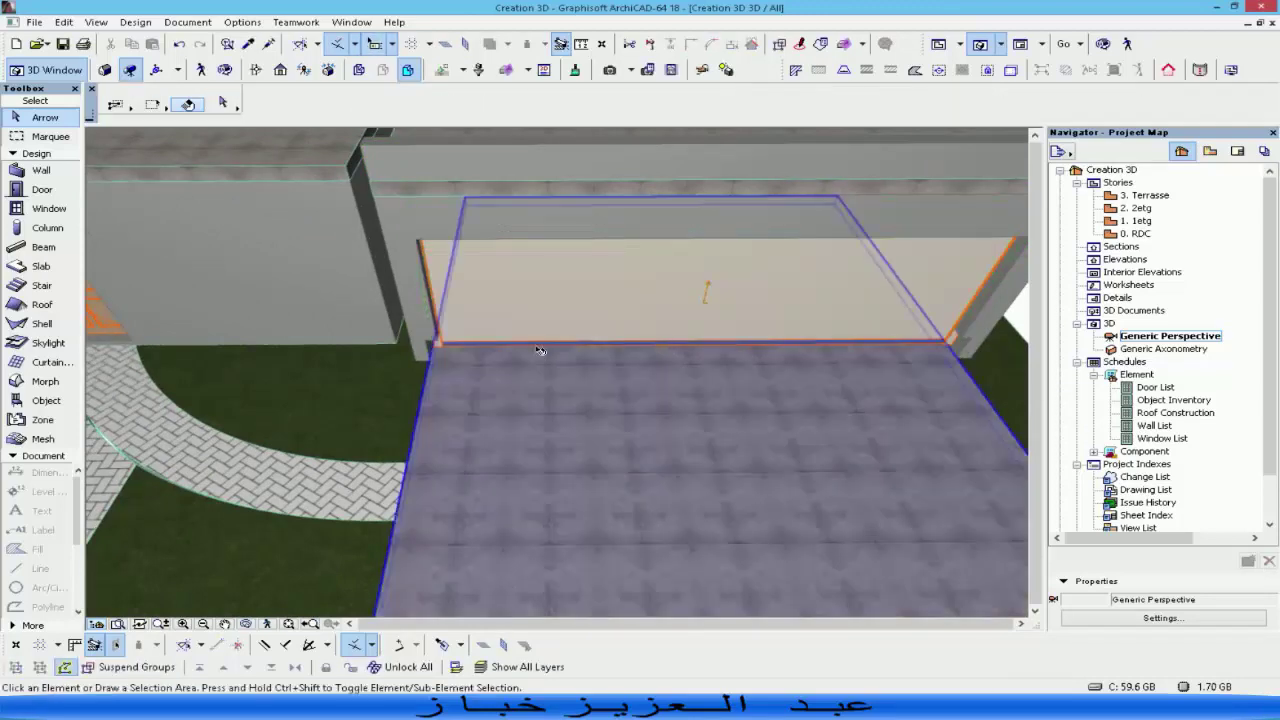
Delete the garage's front wall, then undo the deletion, the door closing and the wall's last upward move.
shift+middle_drag(540, 350, 395, 265)
click(395, 265)
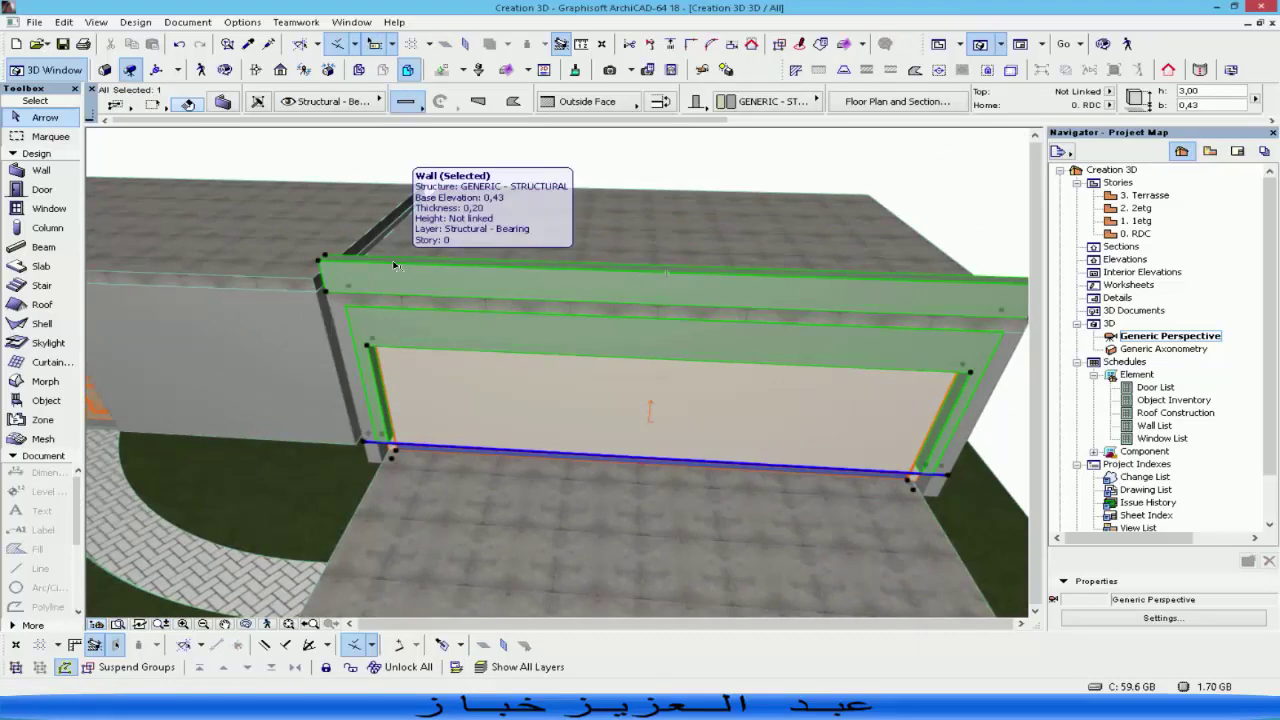
key(Delete)
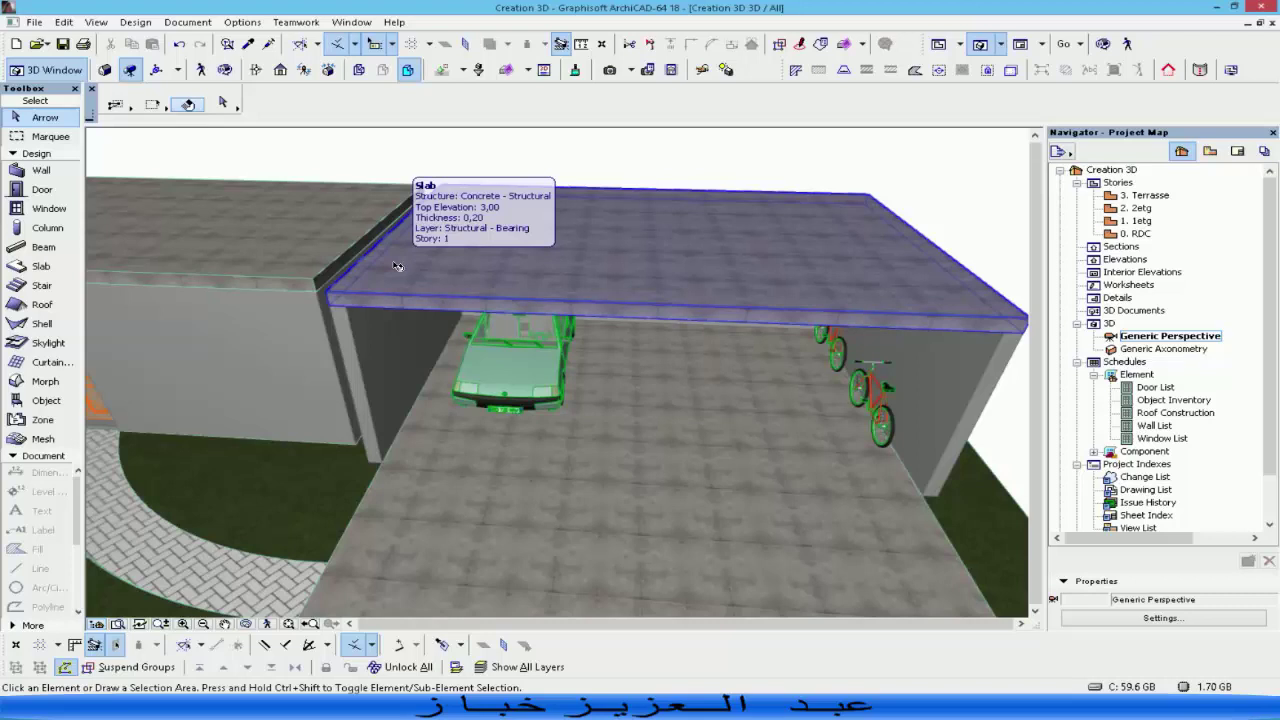
key(ctrl+z)
key(ctrl+z)
key(ctrl+z)
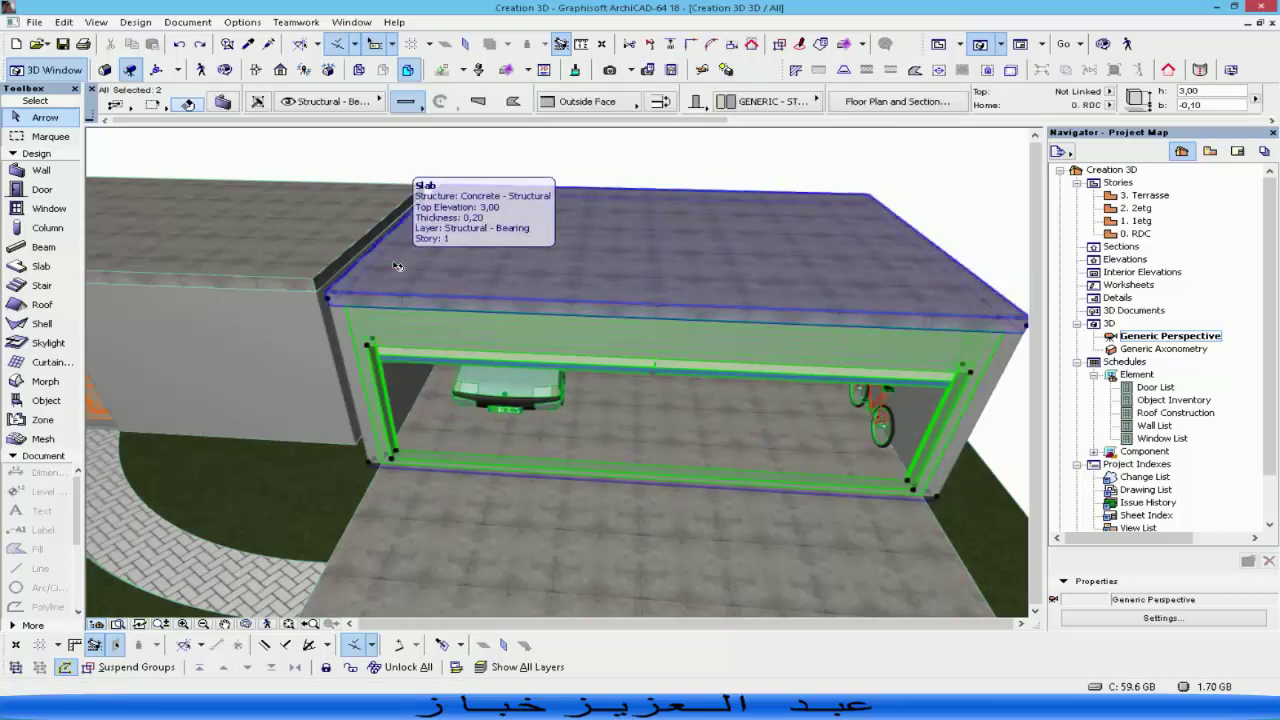
Select the garage's front wall and start stretching its height from the upper corner beside the house.
key(Escape)
scroll(477, 494, up, 5)
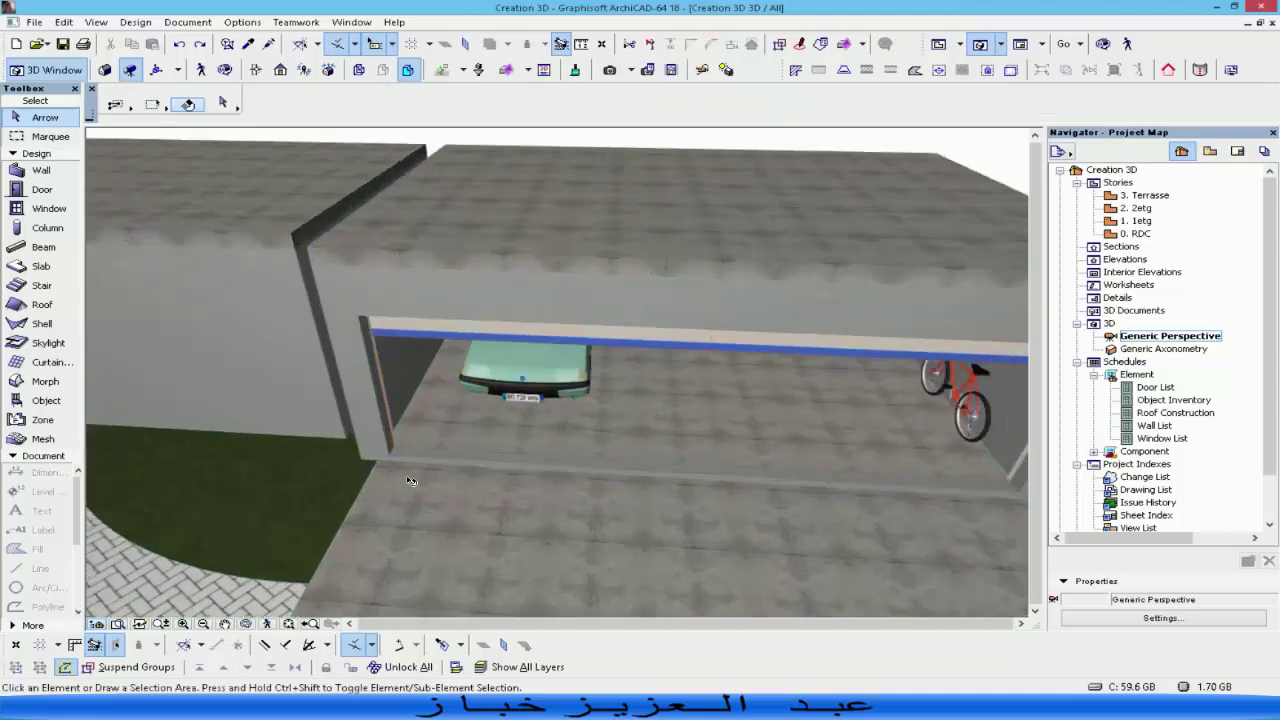
click(373, 289)
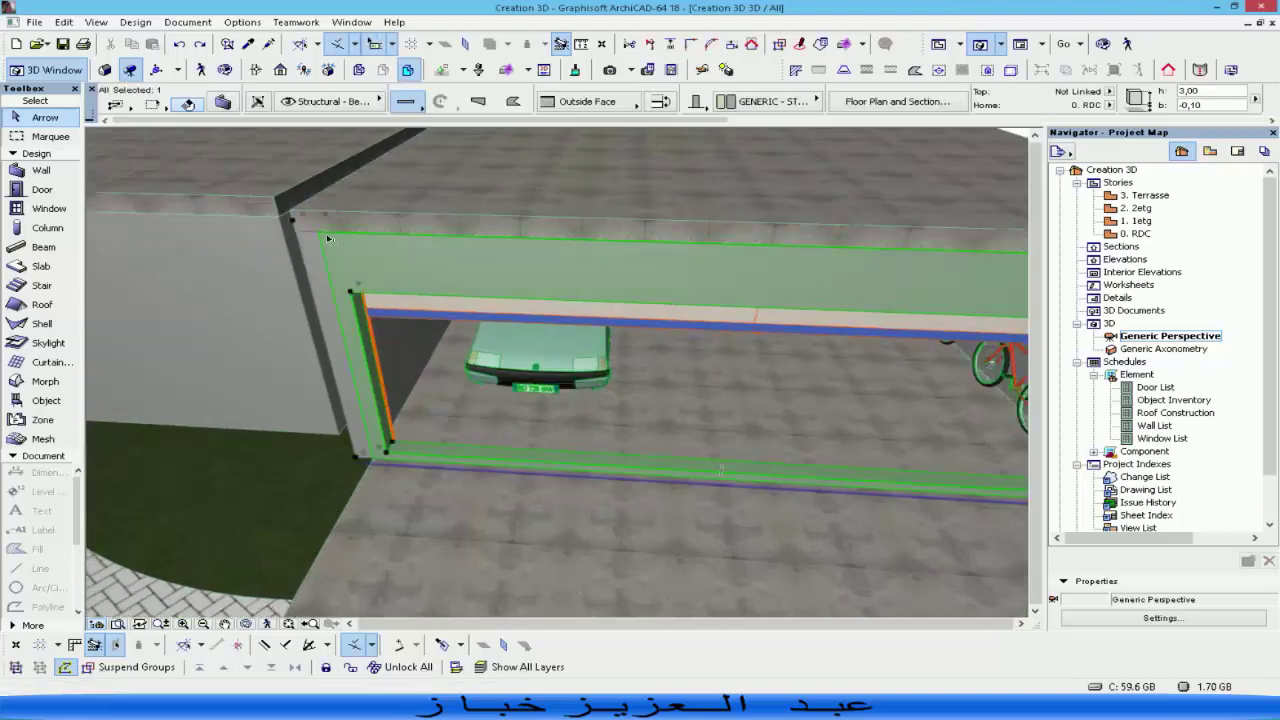
click(293, 227)
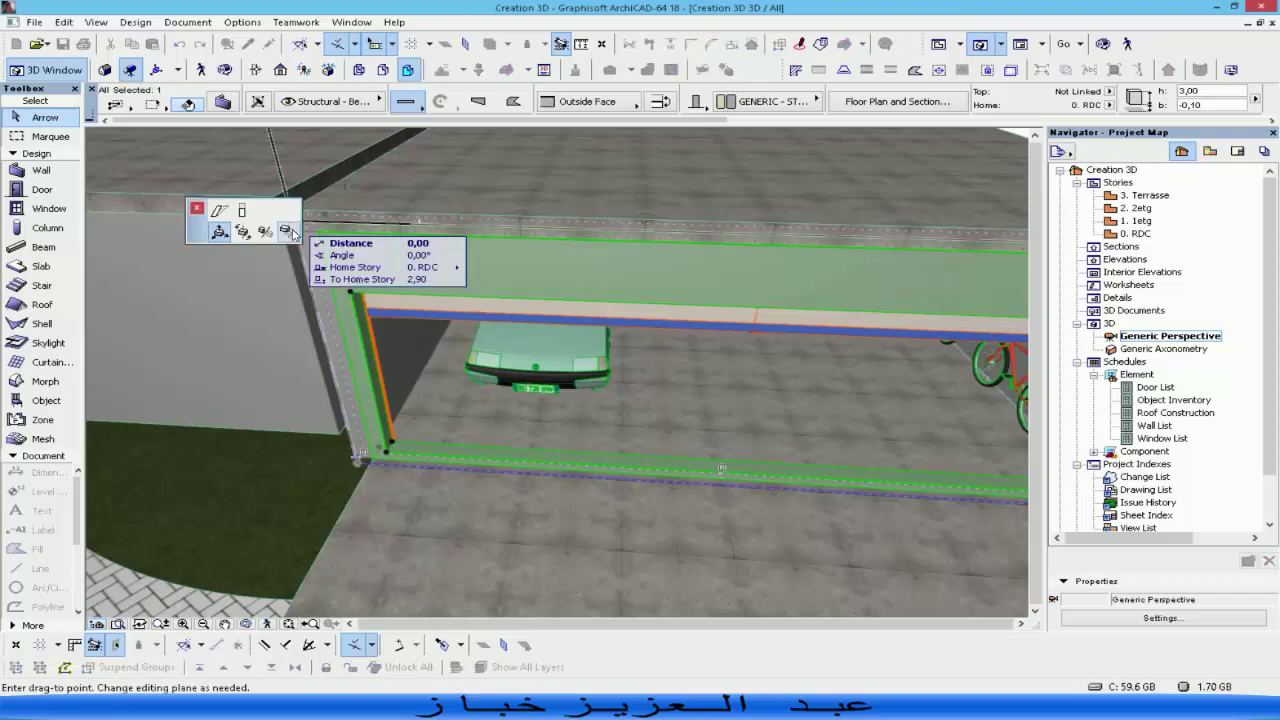
click(242, 211)
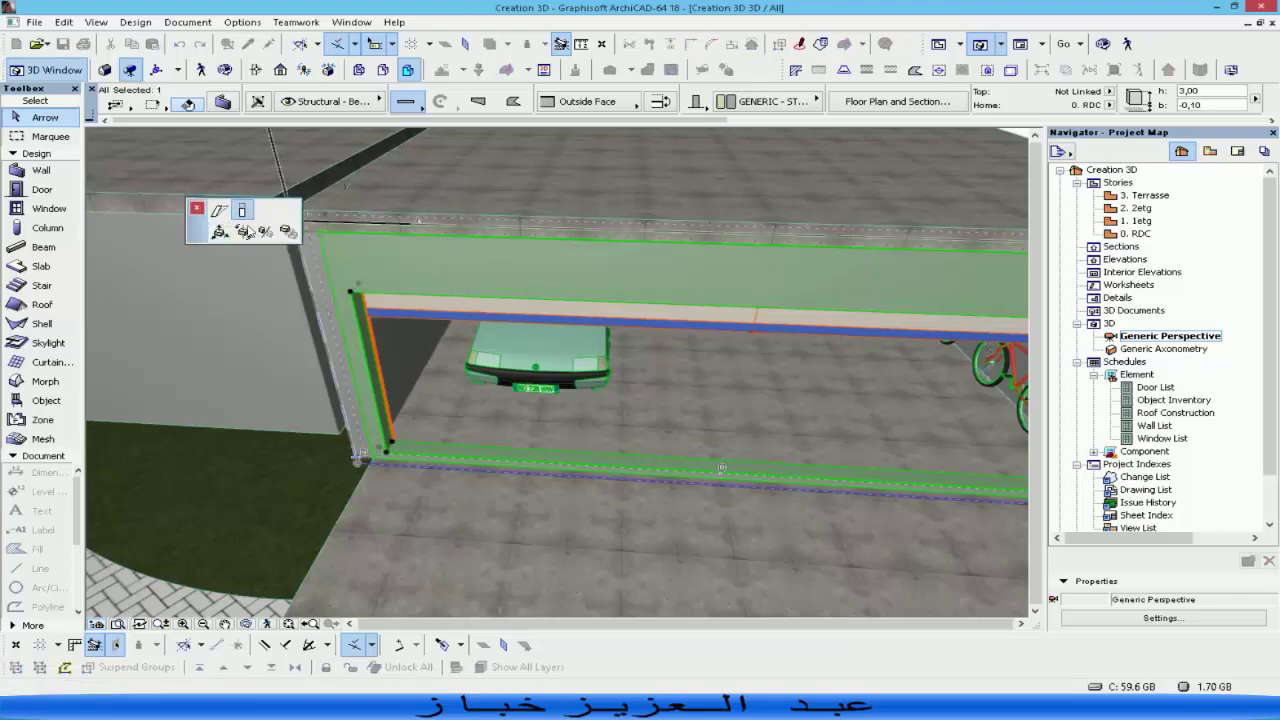